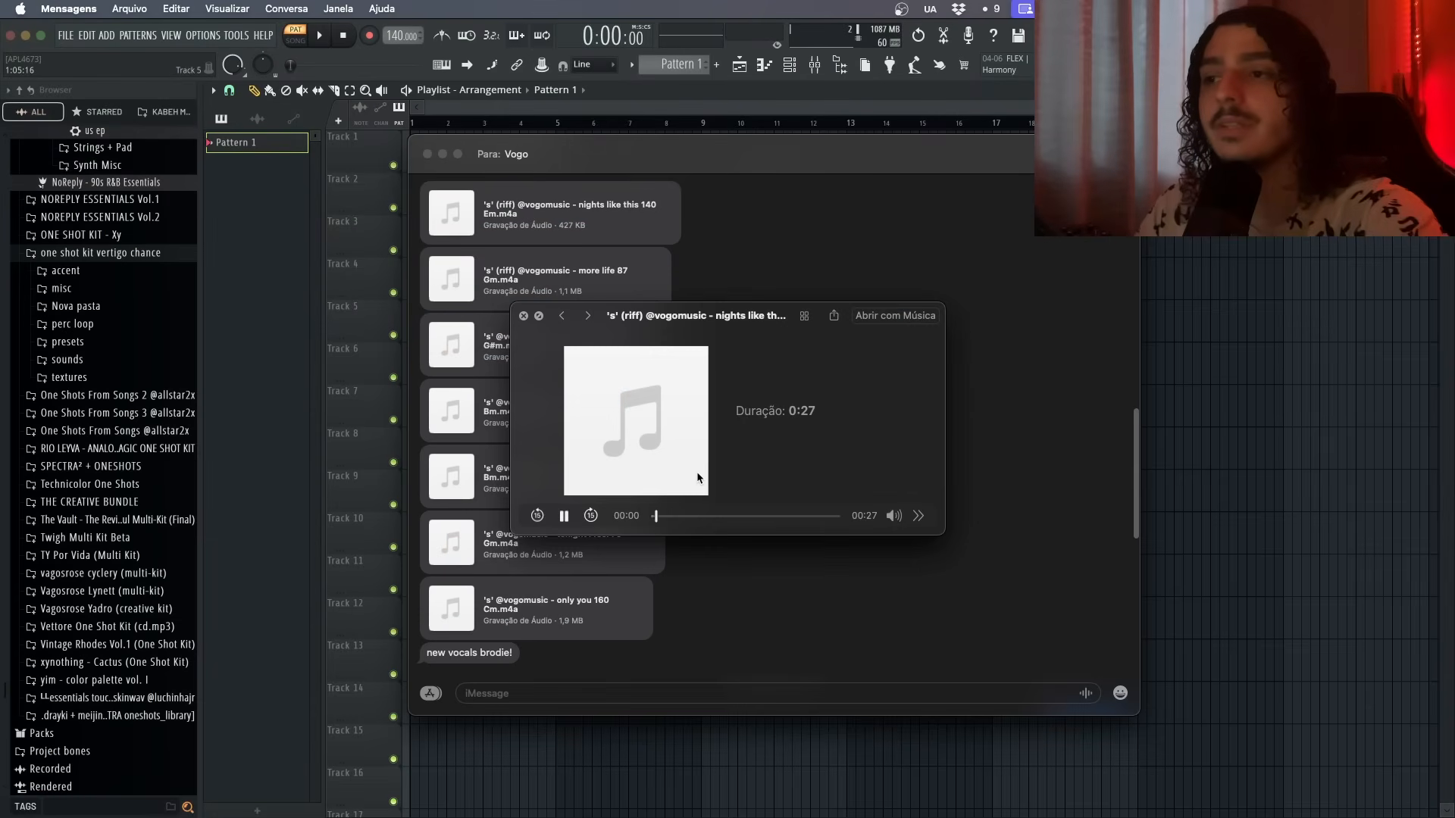
- Listen to the riff audio attachments in the Messages conversation, previewing several of them
key("space")
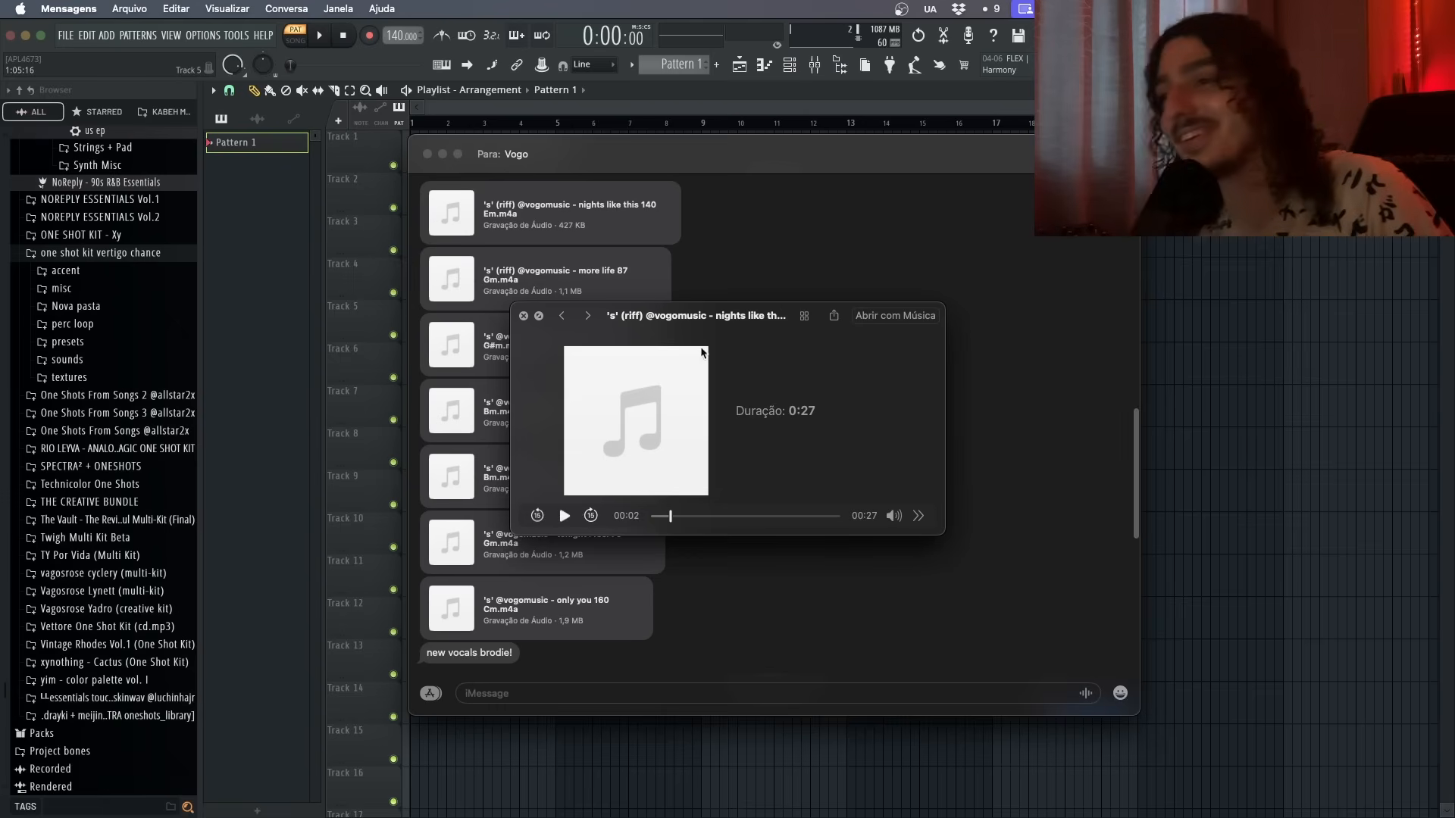
key("space")
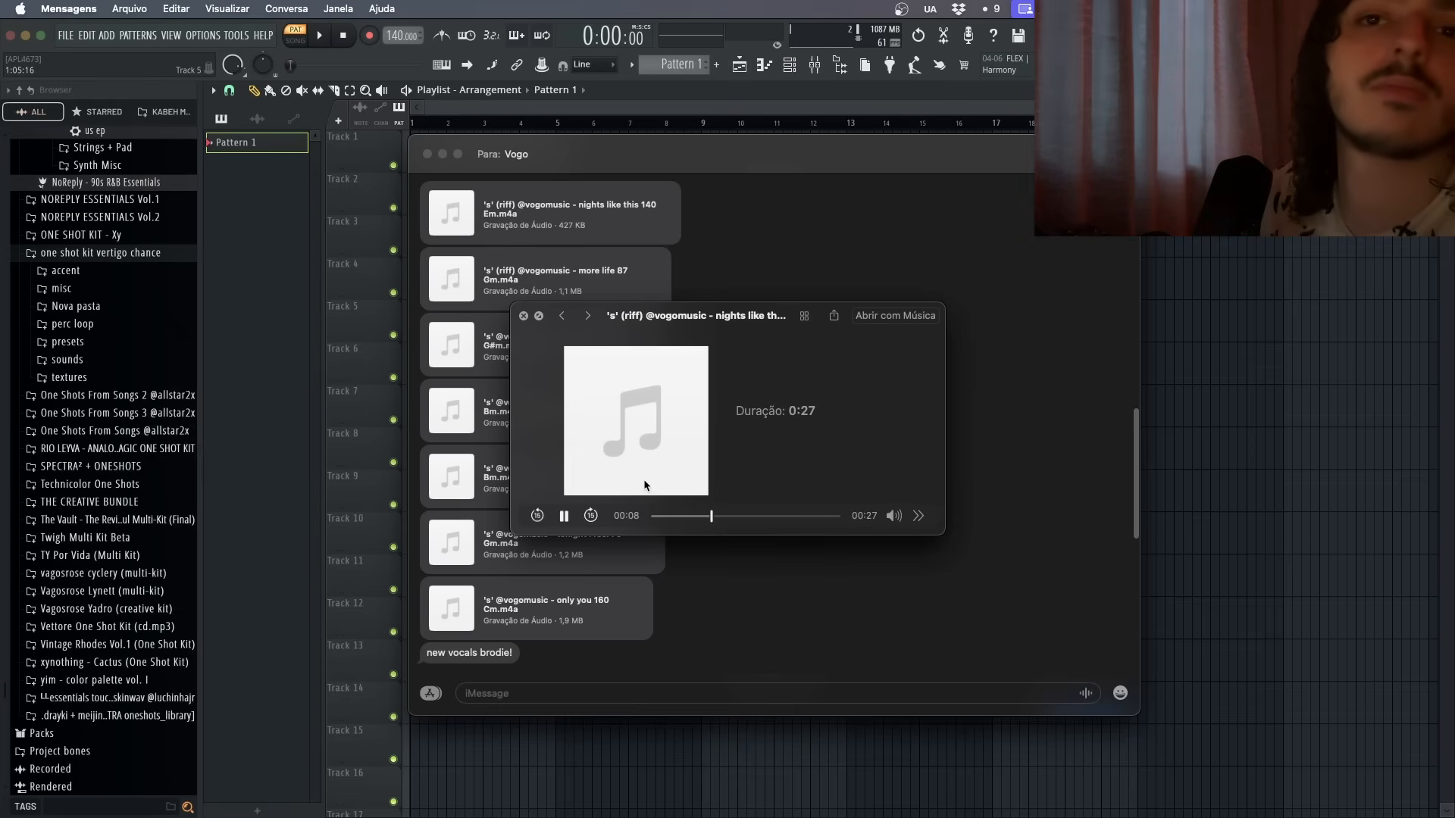
left_click(652, 279)
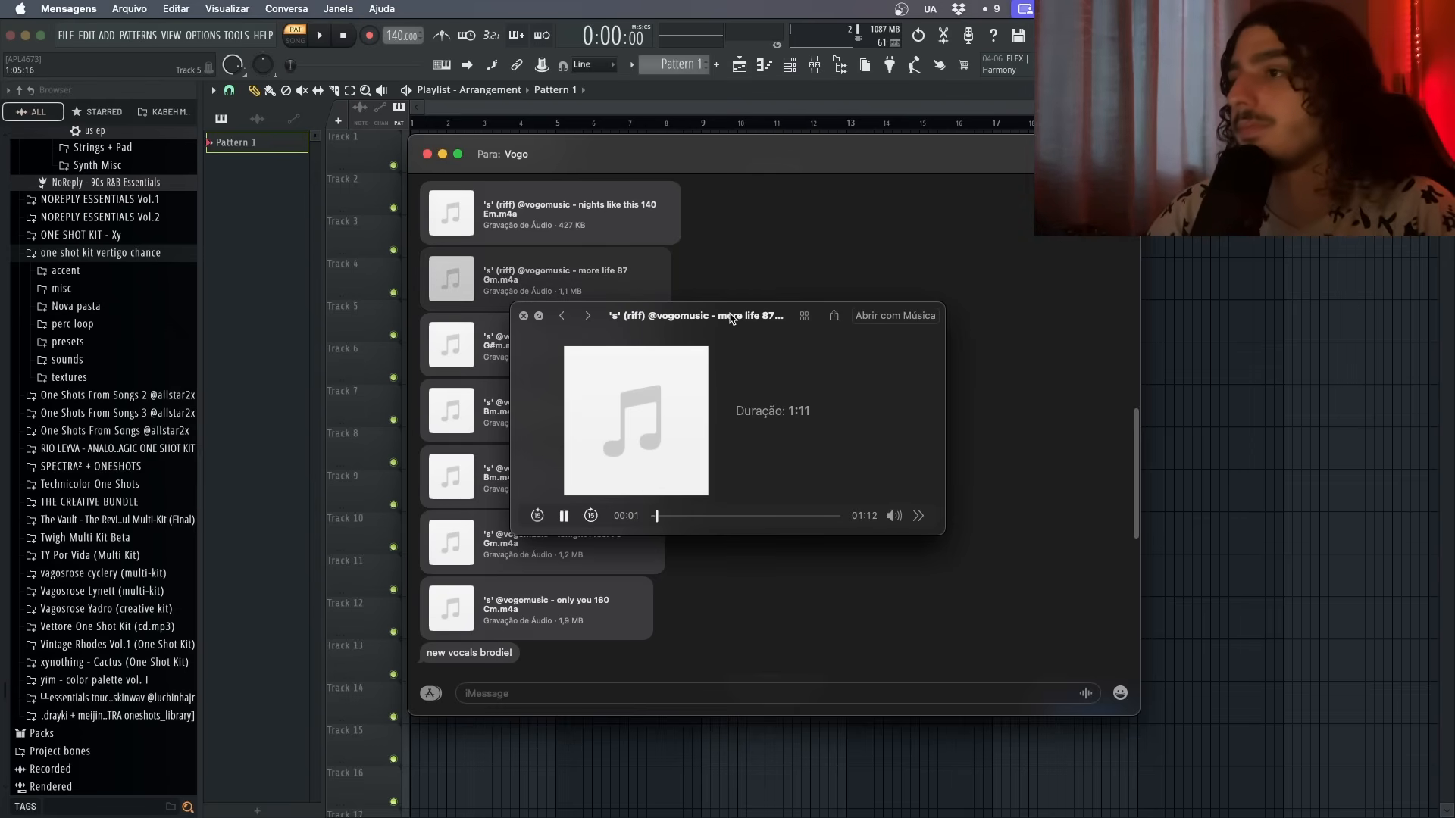
left_click_drag(732, 319, 939, 354)
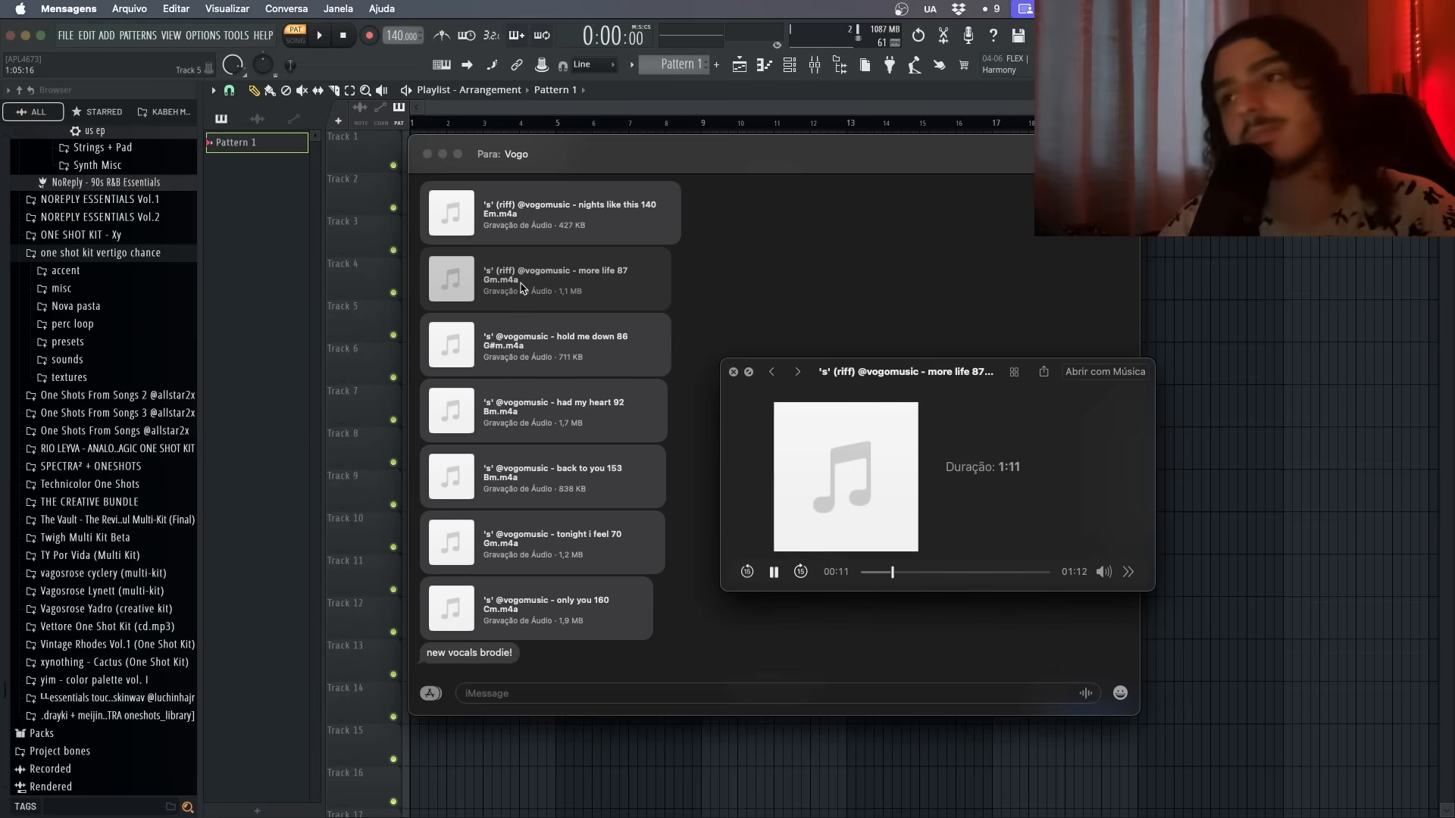
key("space")
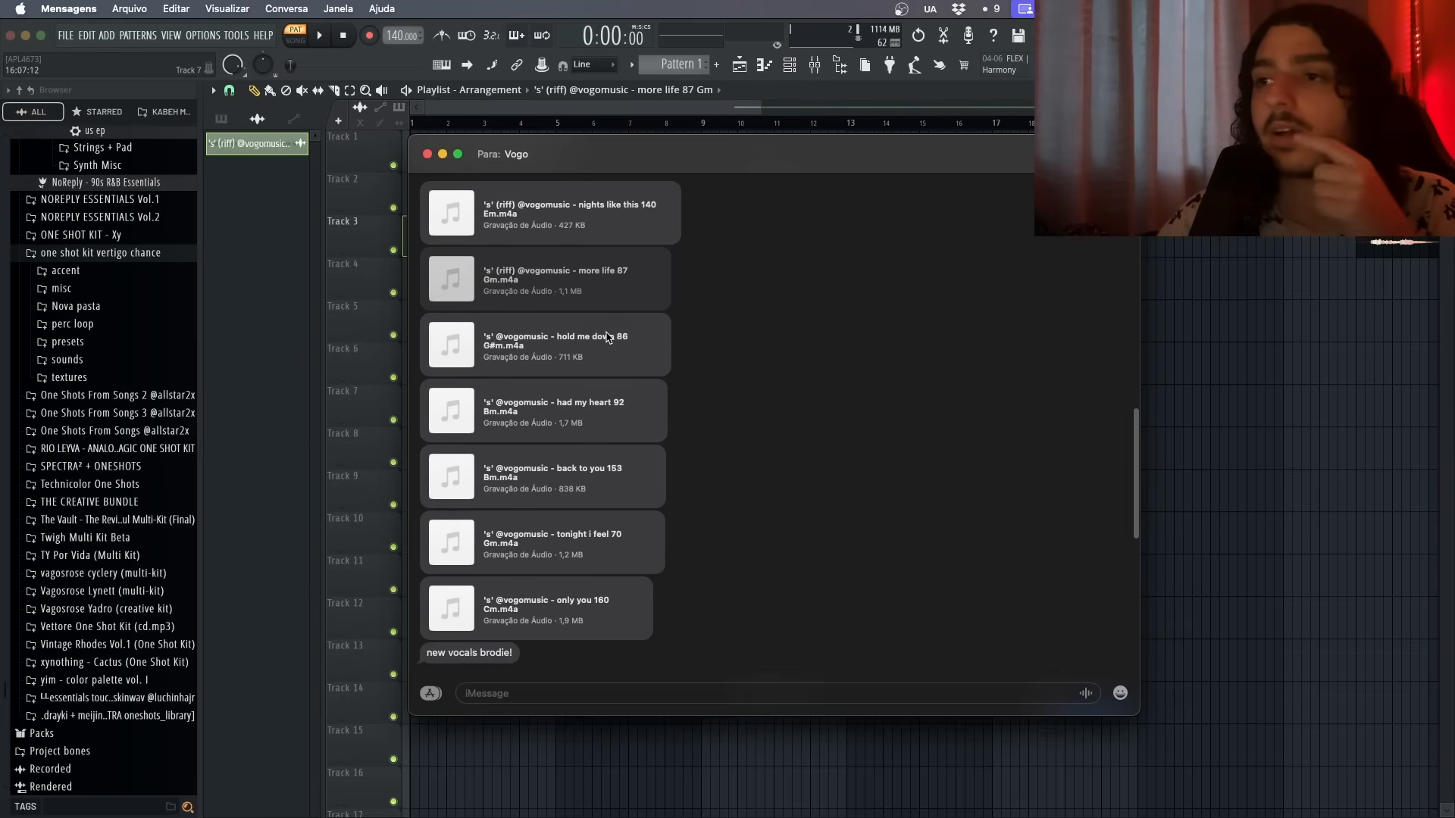
left_click(609, 337)
key("space")
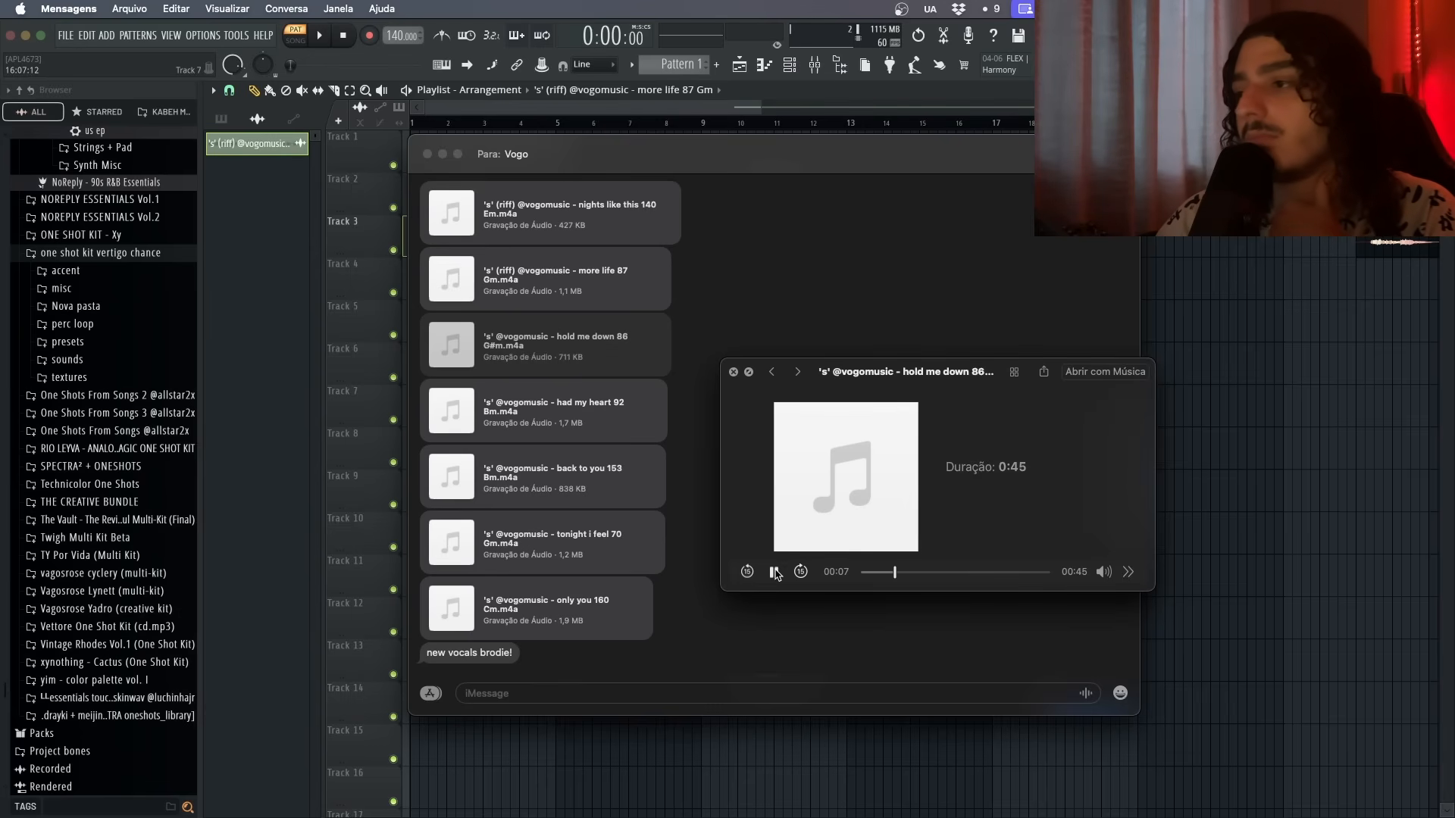
left_click(595, 416)
left_click(774, 572)
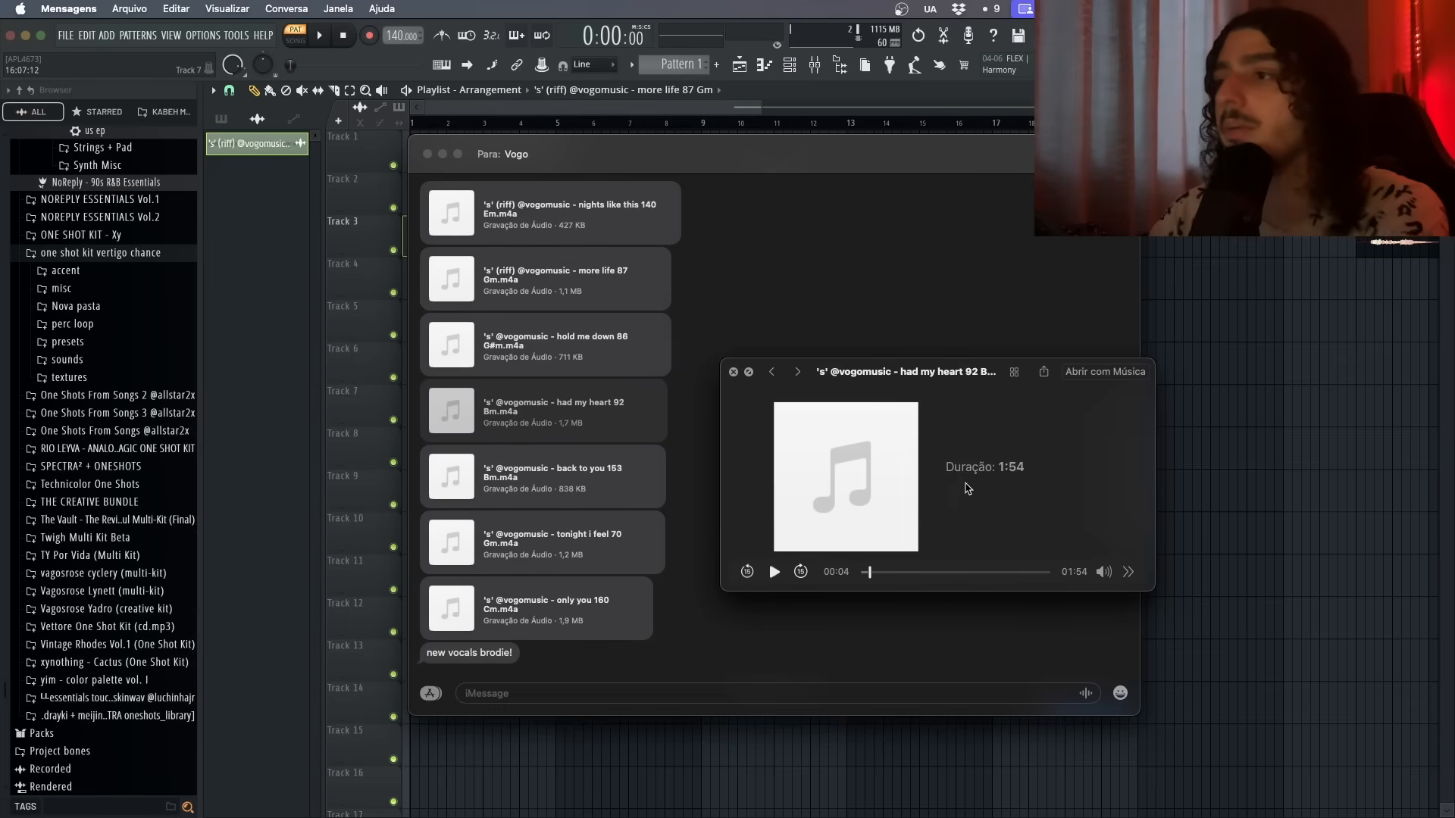
key("space")
- Place the 'more life 87 Gm' riff audio on Track 1 of the playlist
left_click(1243, 449)
right_click(1267, 448)
left_click_drag(1373, 244, 426, 158)
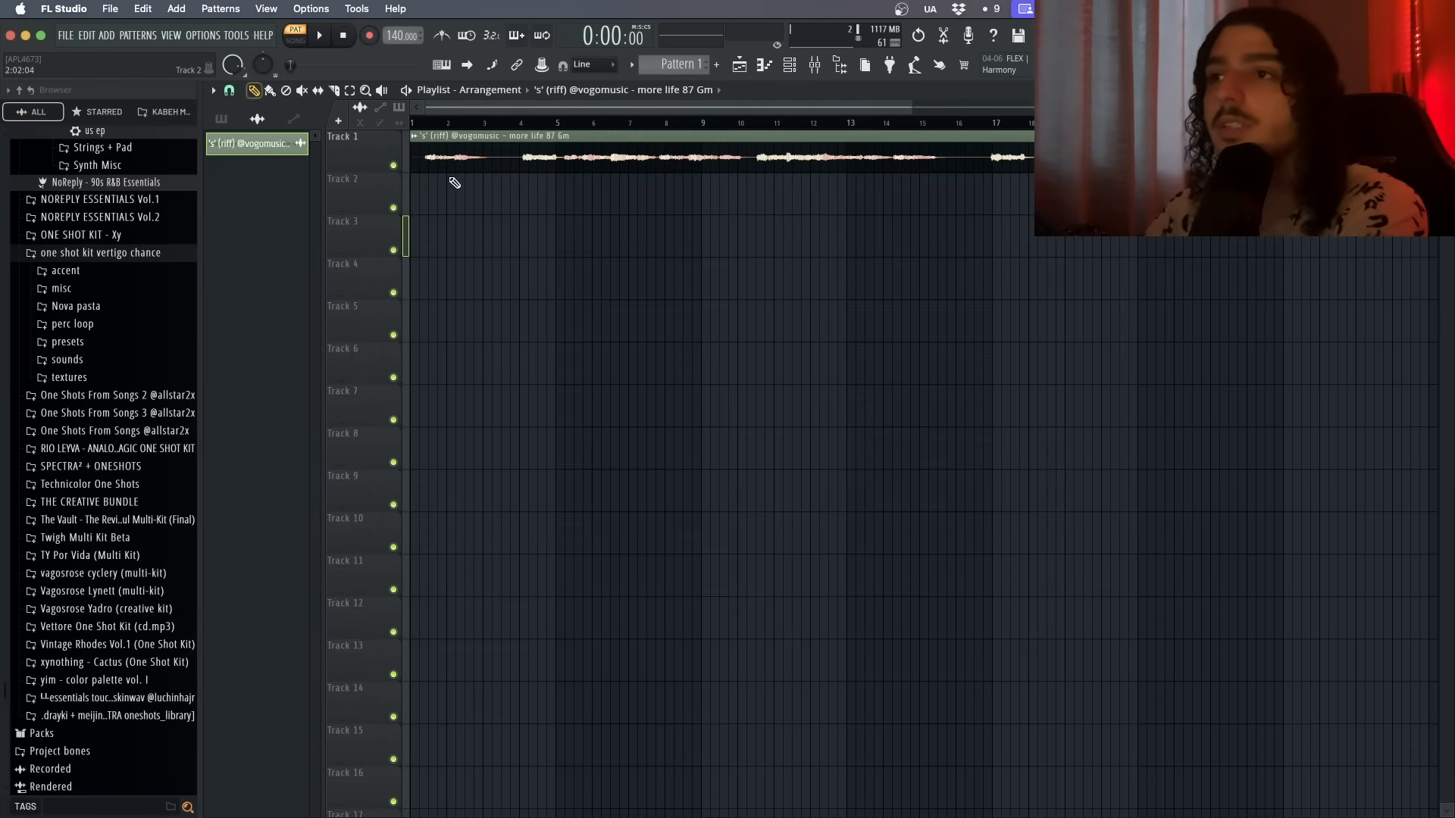
- Set the project tempo to 87 BPM and play back the riff
left_click_drag(398, 36, 398, 66)
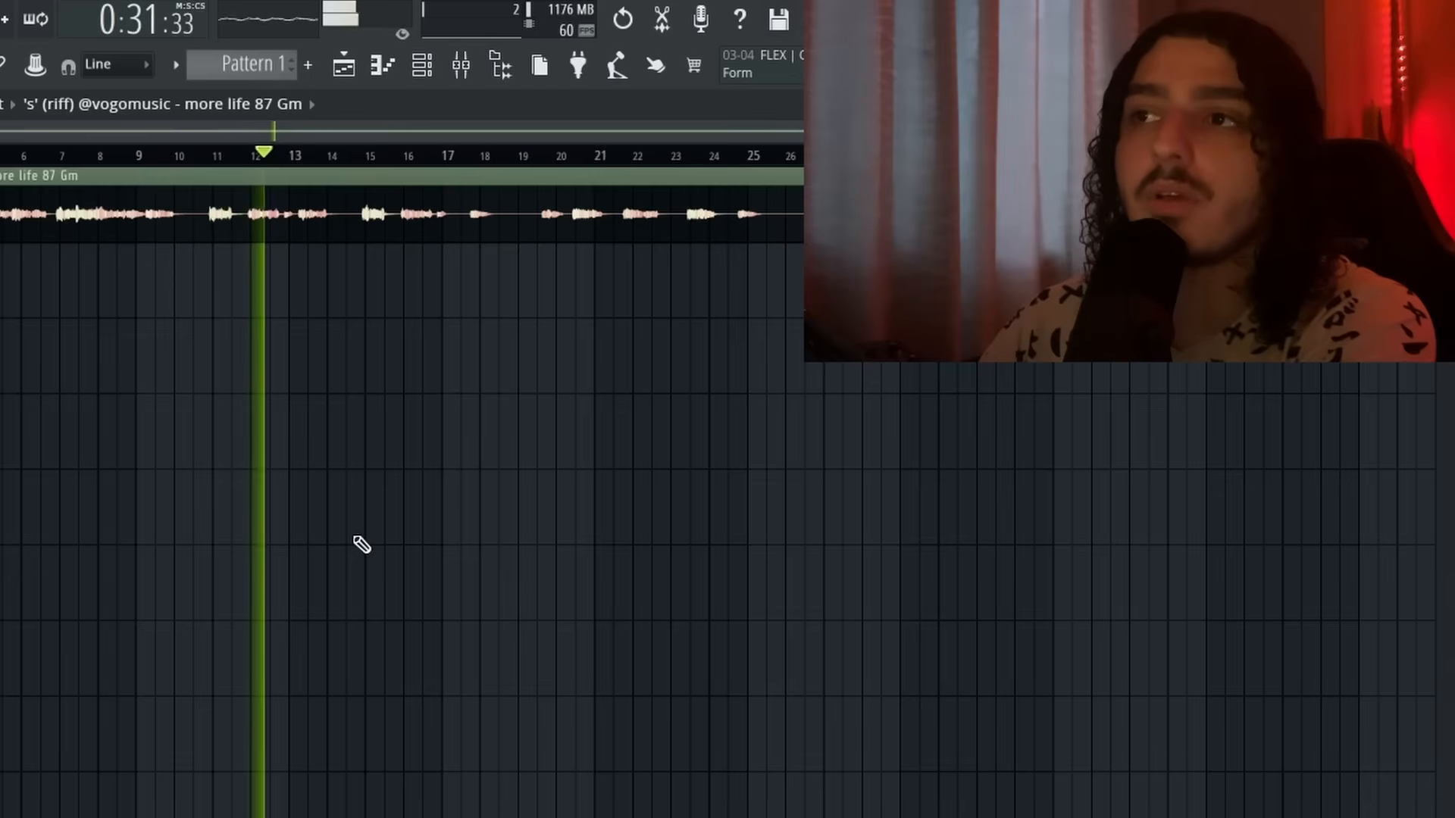
key("space")
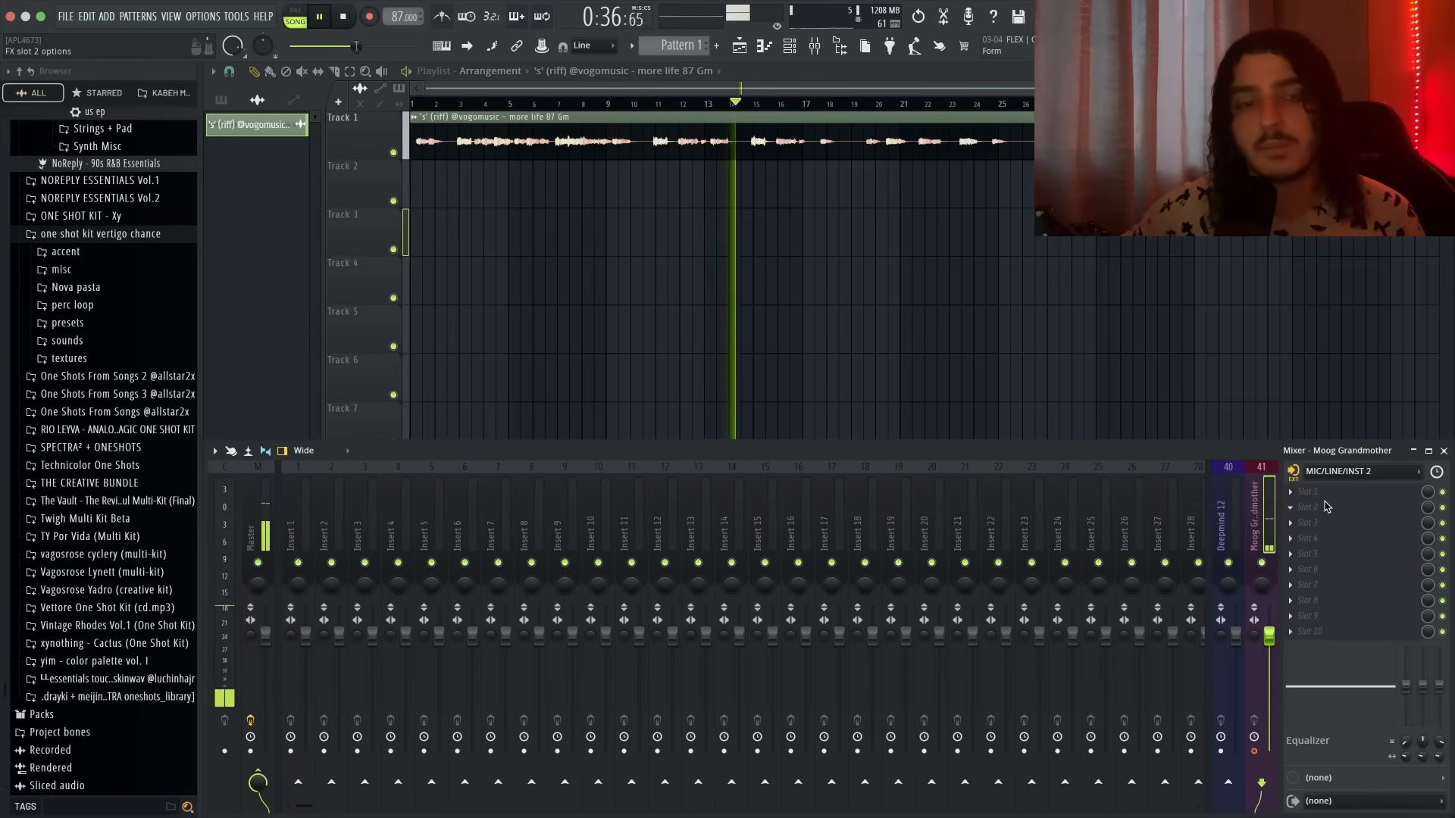
key("space")
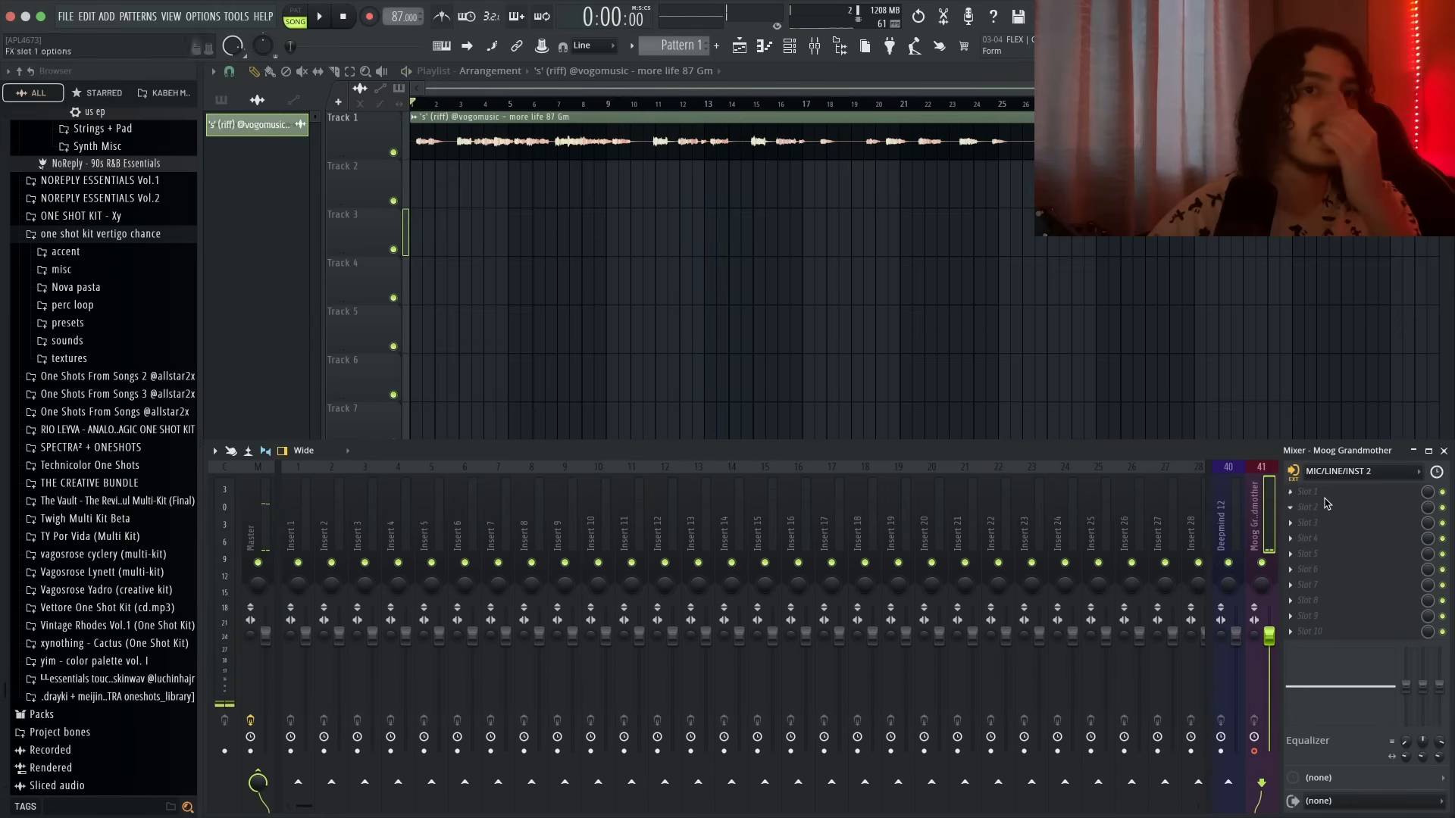
mouse_move(959, 8)
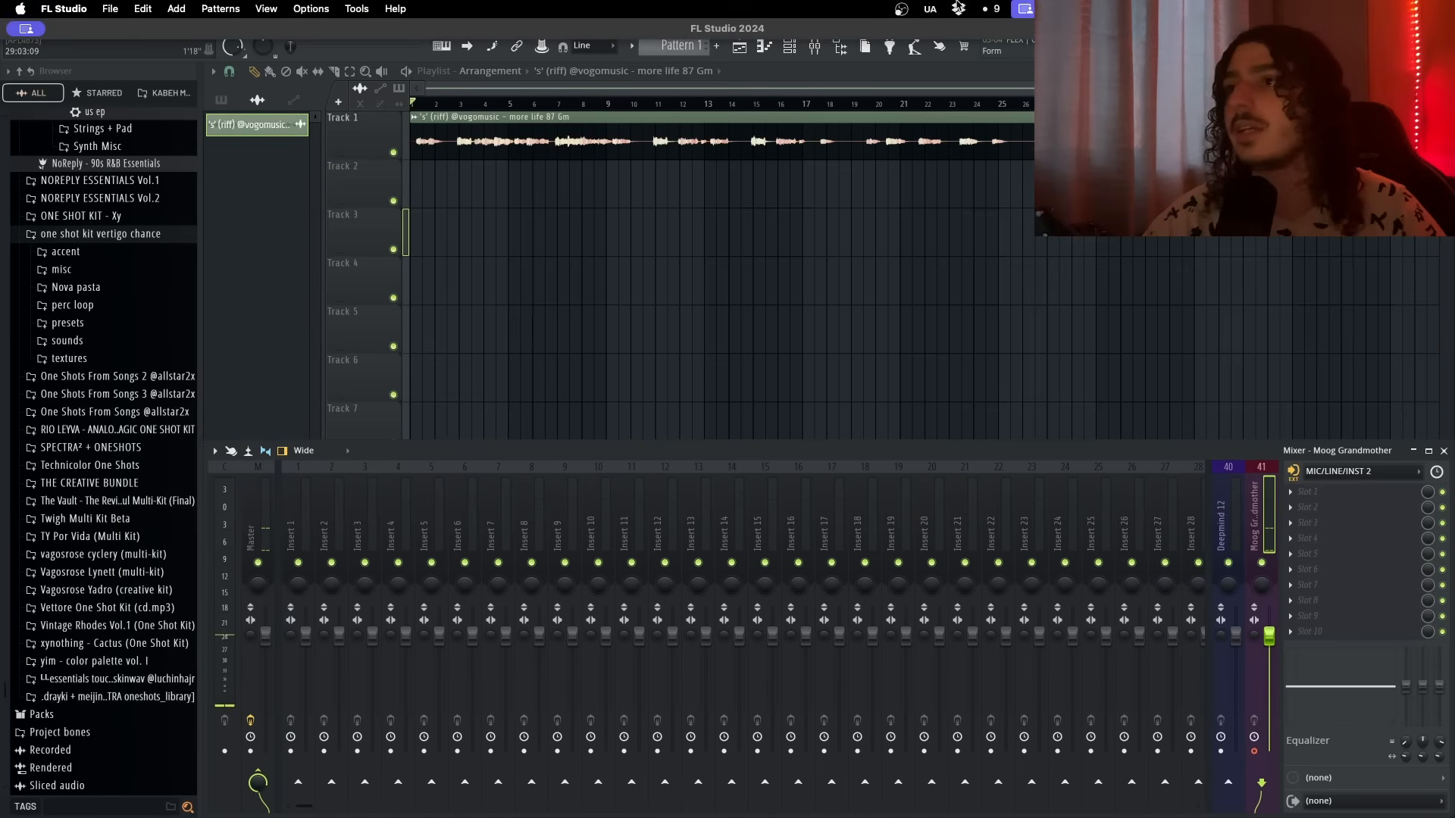
left_click(1027, 9)
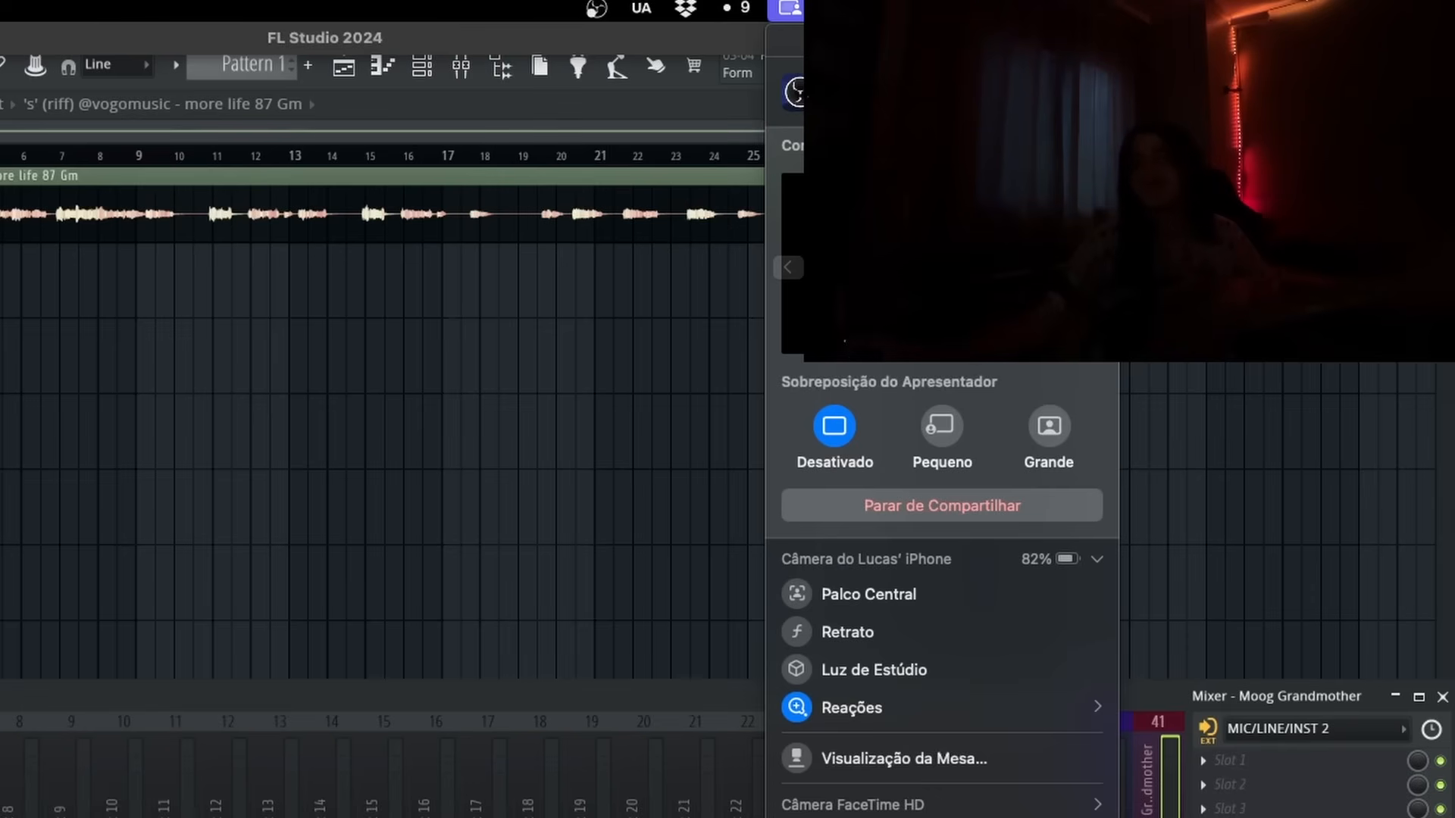
left_click(1251, 691)
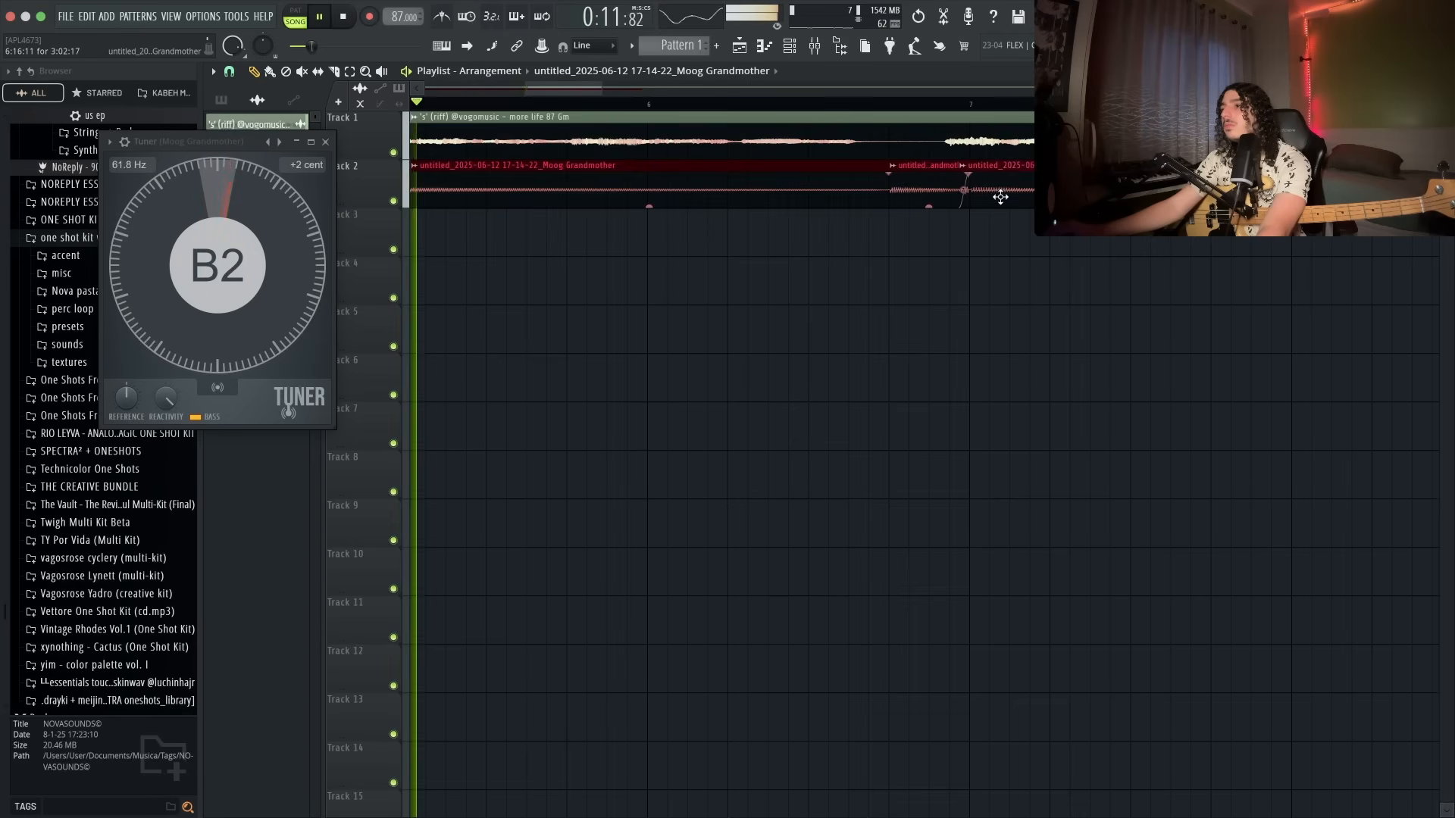
- Duplicate the recorded bass clip along Track 2 to fill the arrangement
scroll(1000, 197, "down", 5)
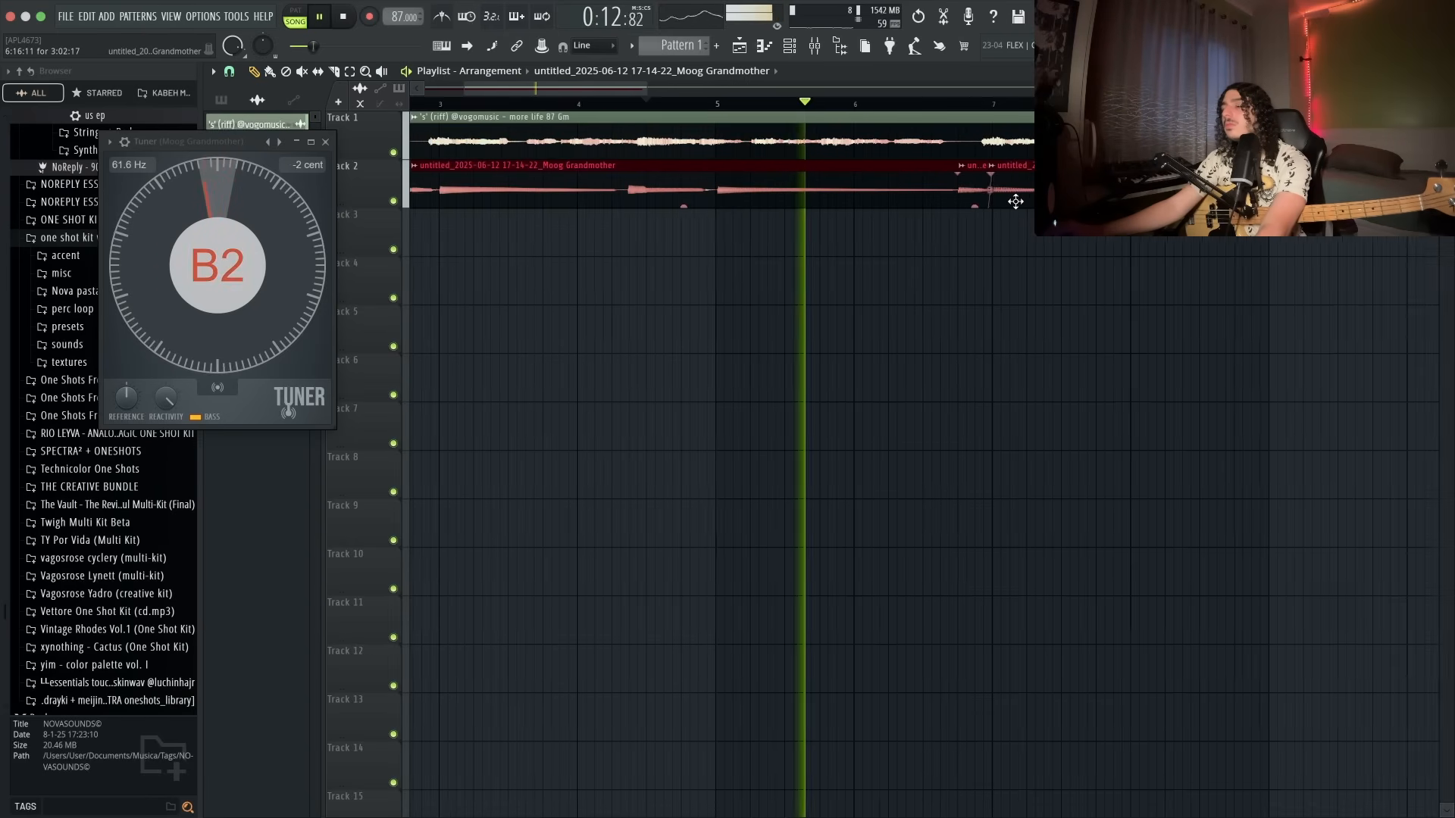
key("p")
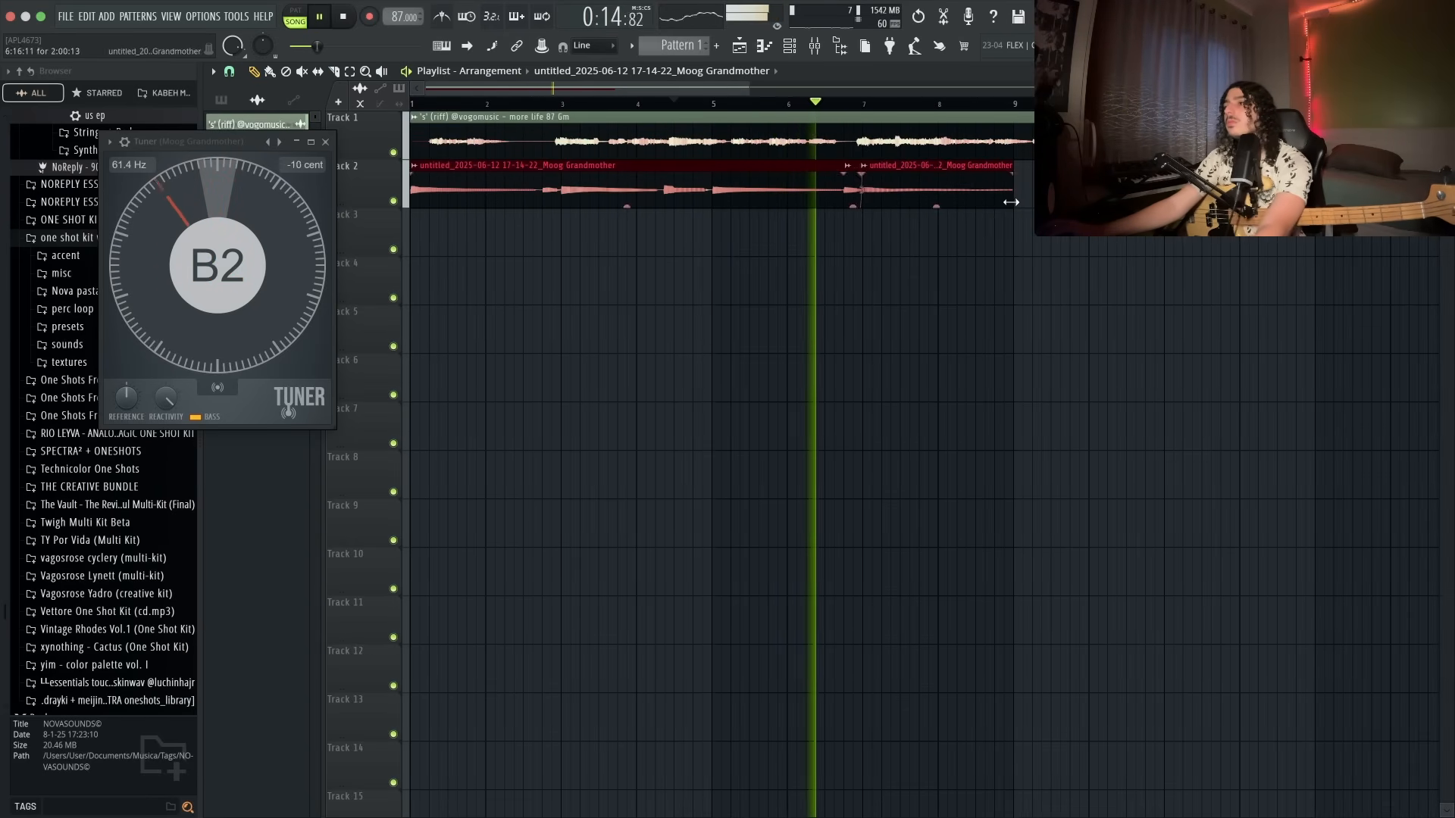
key("ctrl+b")
scroll(757, 321, "down", 3)
scroll(757, 320, "down", 3)
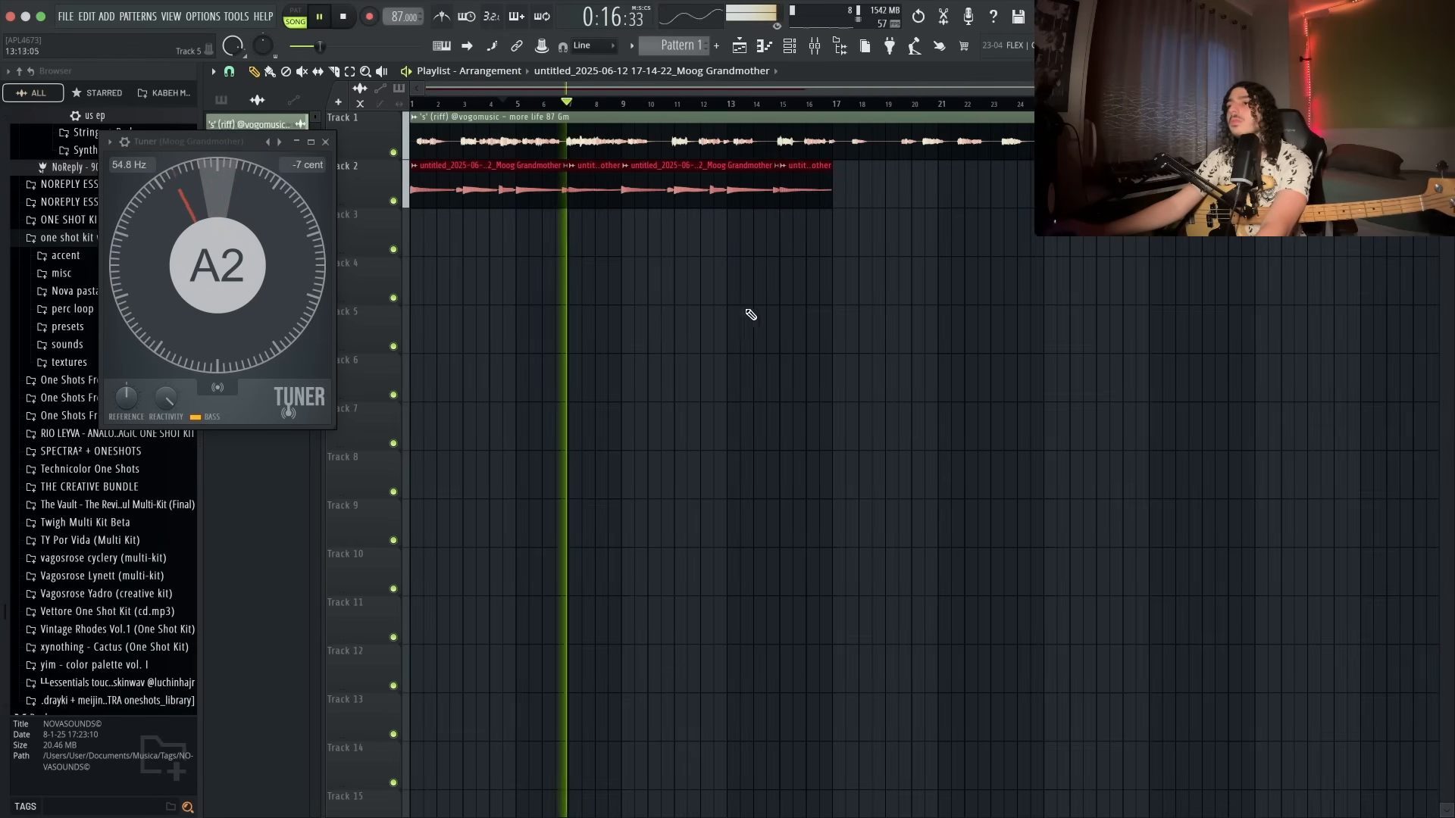
- Open the bass clip's properties and review its time-stretching options
double_click(588, 188)
left_click(258, 271)
left_click(204, 332)
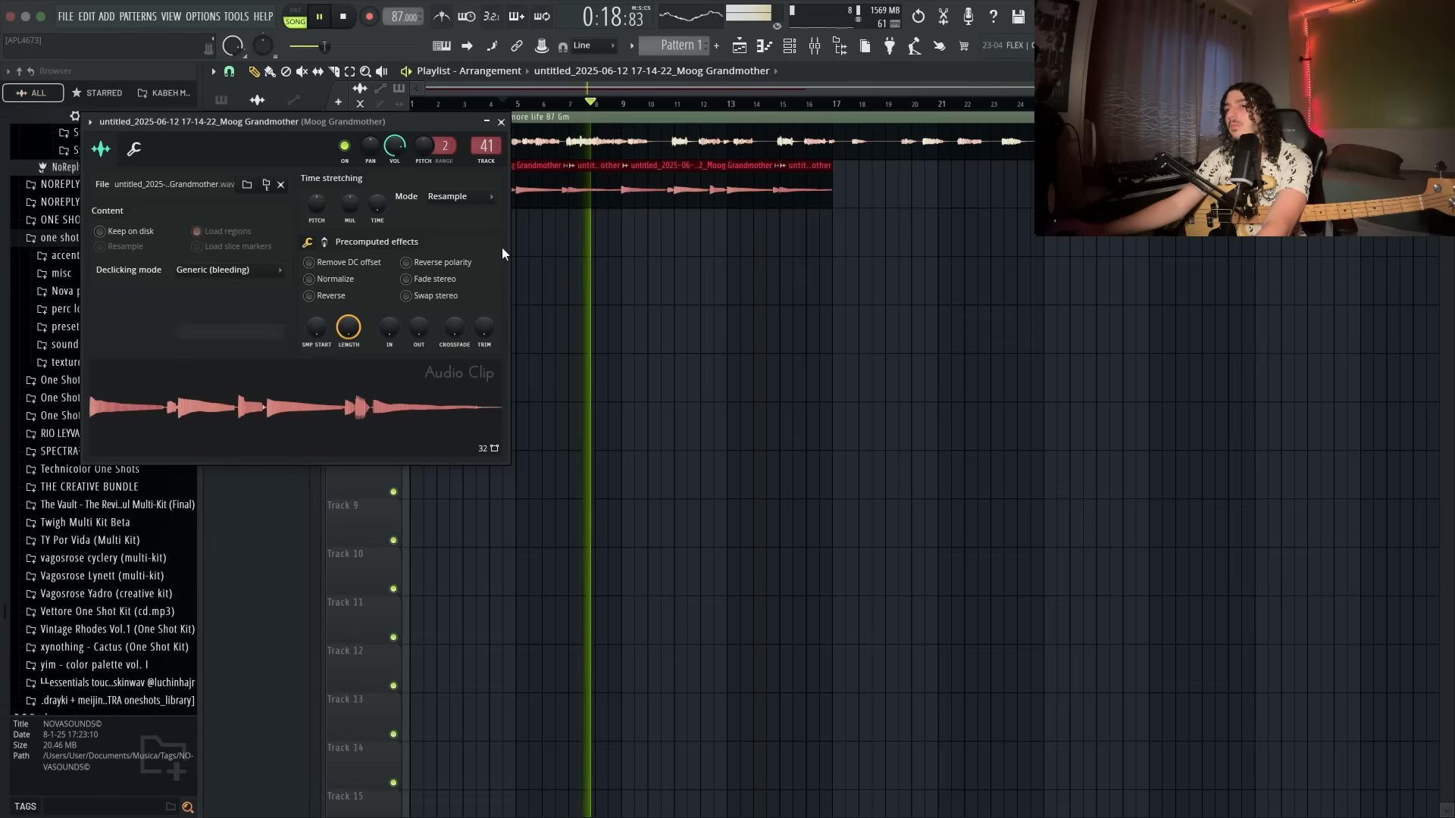
left_click(455, 196)
left_click(674, 292)
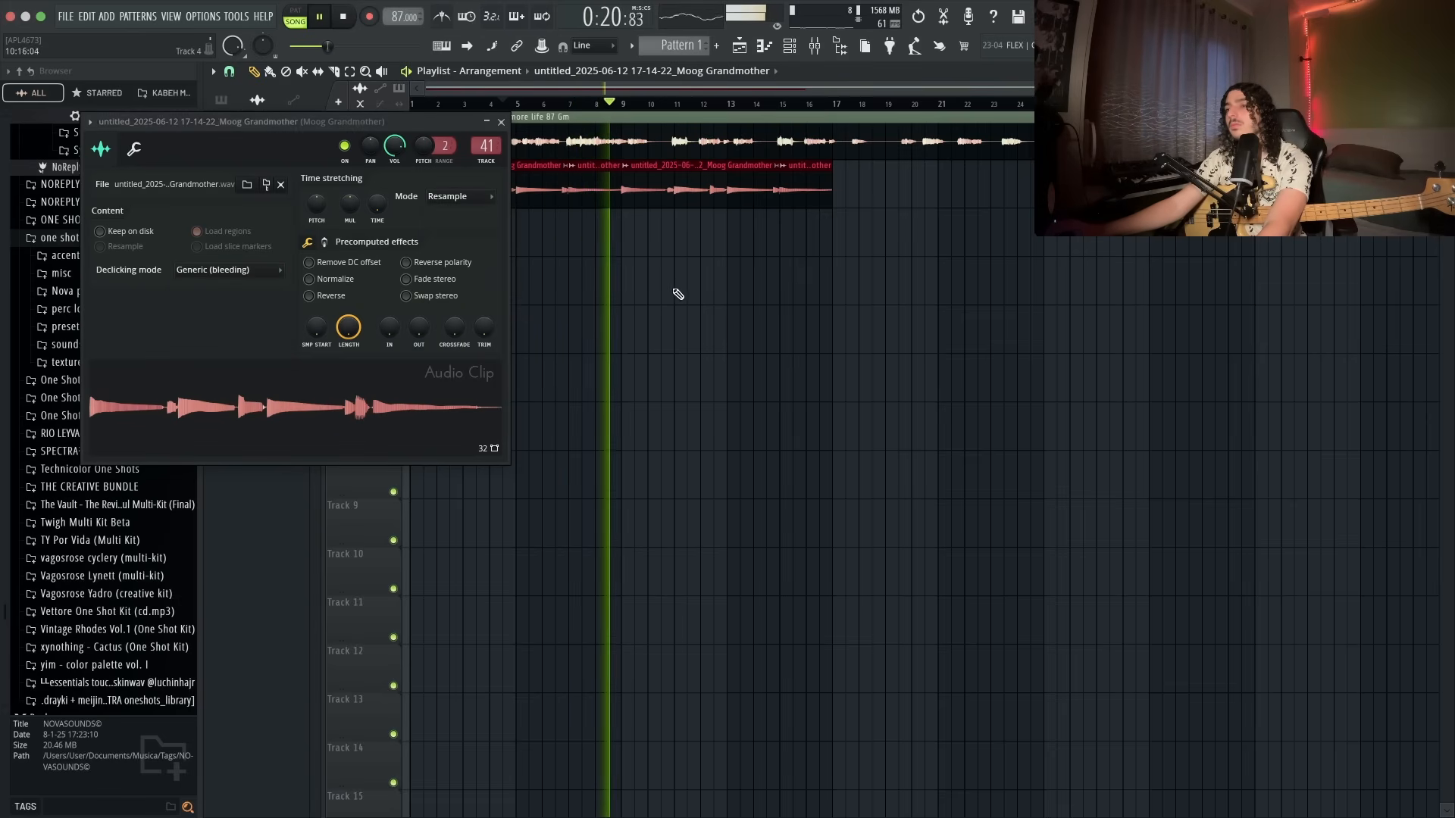
scroll(674, 285, "down", 1)
left_click(495, 122)
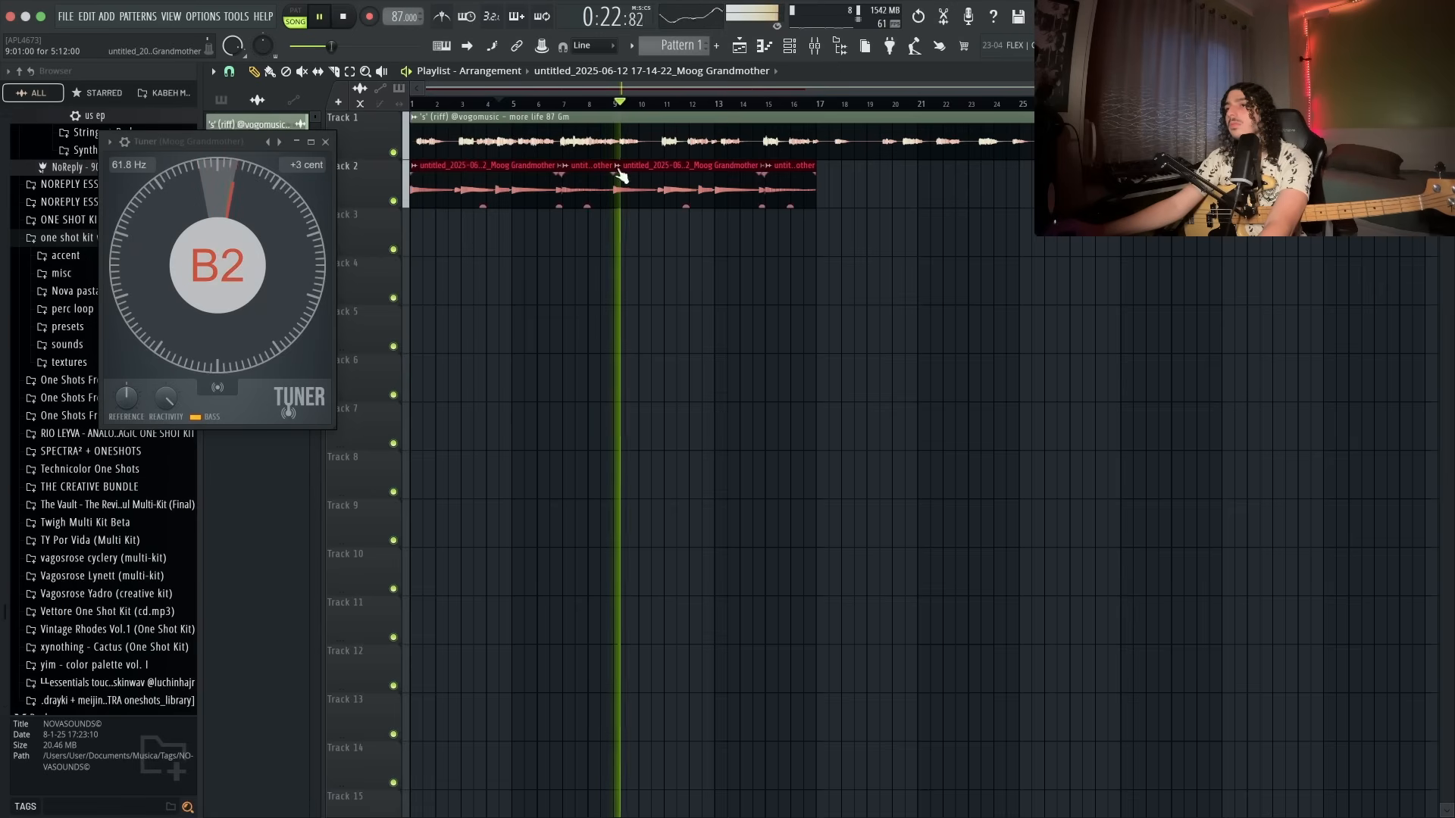
- Close the Tuner and Guitar Rig plugin windows
left_click(325, 142)
scroll(758, 261, "down", 1)
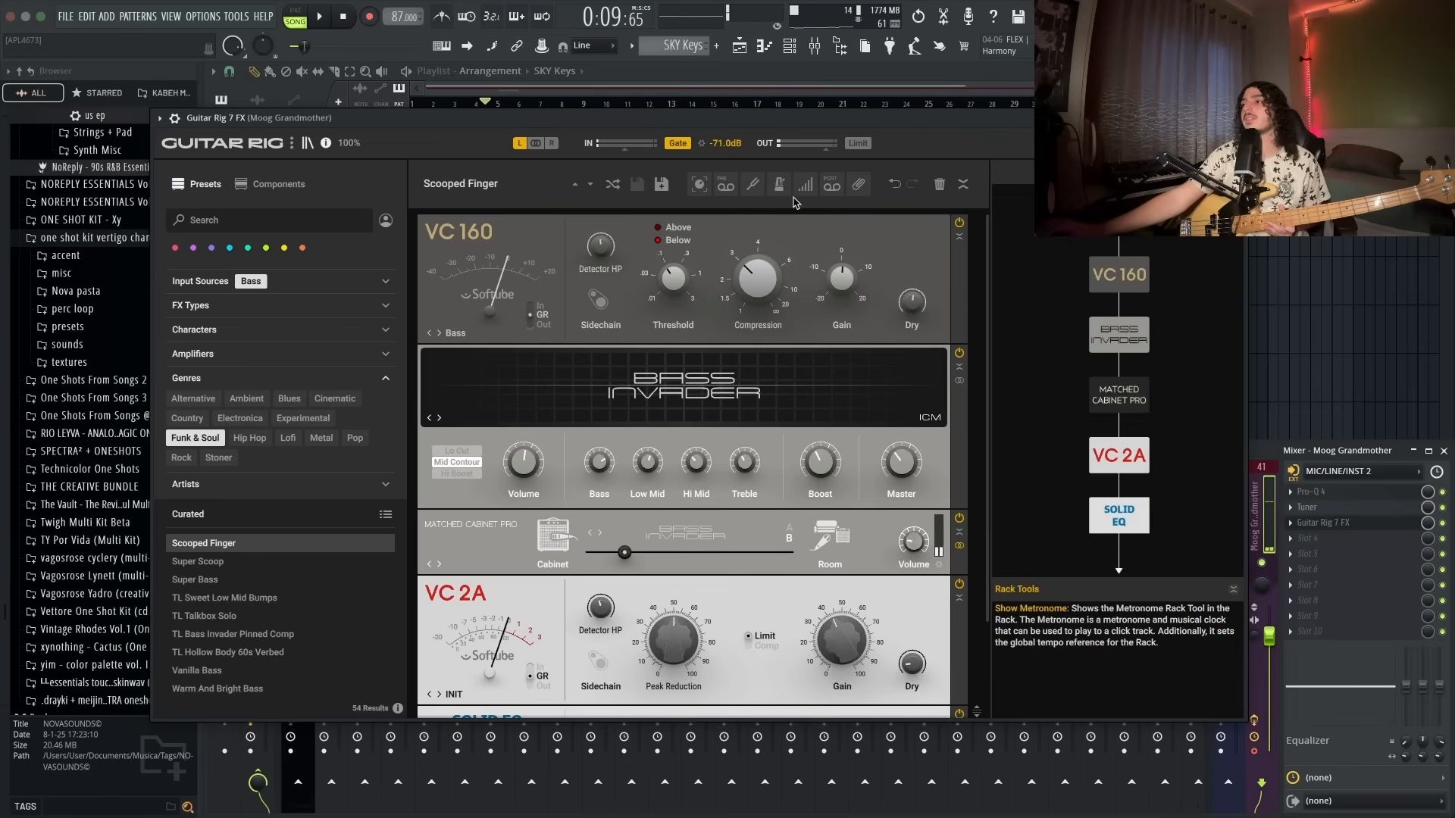
left_click(1237, 118)
left_click(1327, 282)
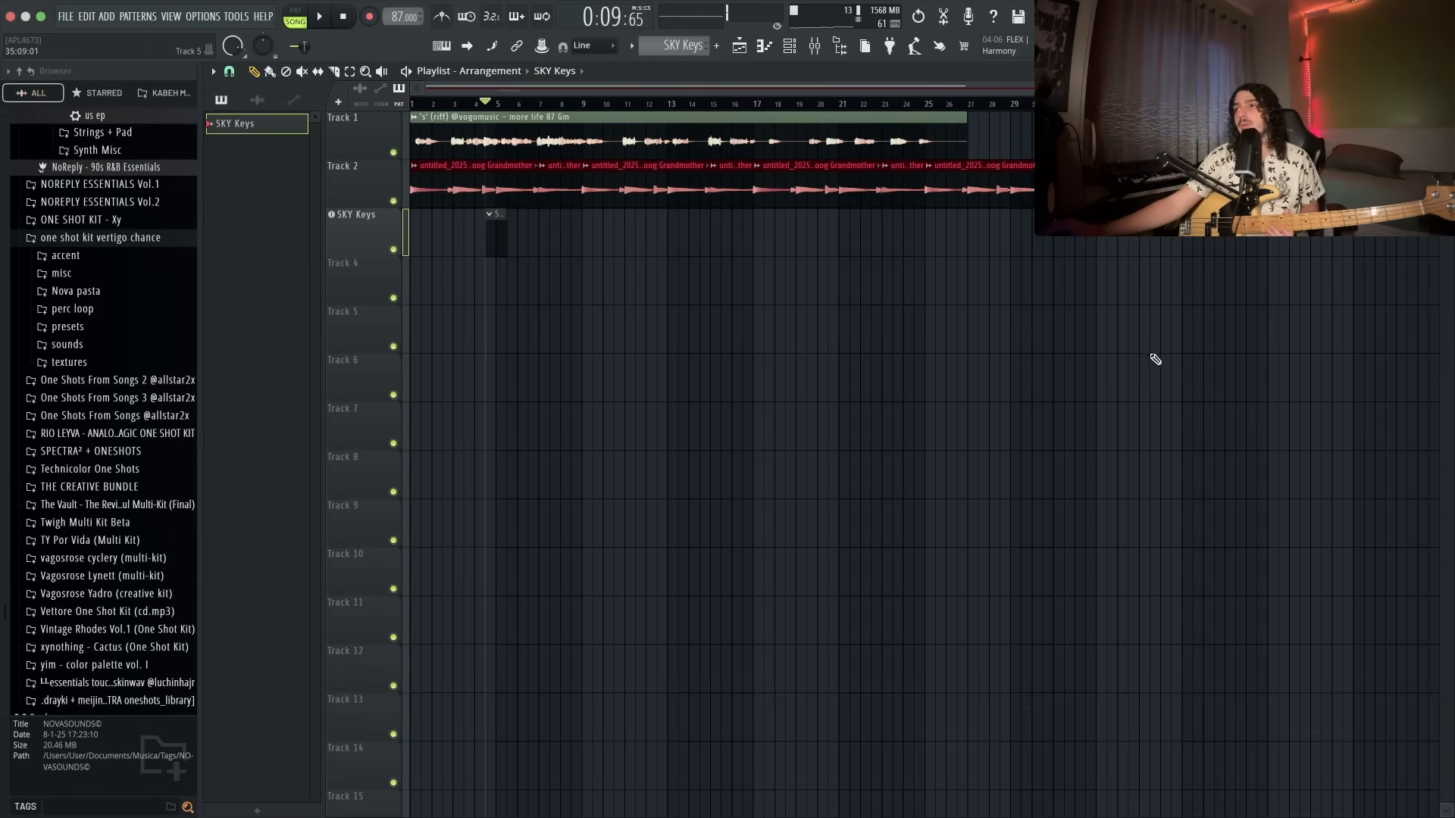
- Move the SKY Keys pattern clip to the start of its track
left_click_drag(494, 250, 331, 241)
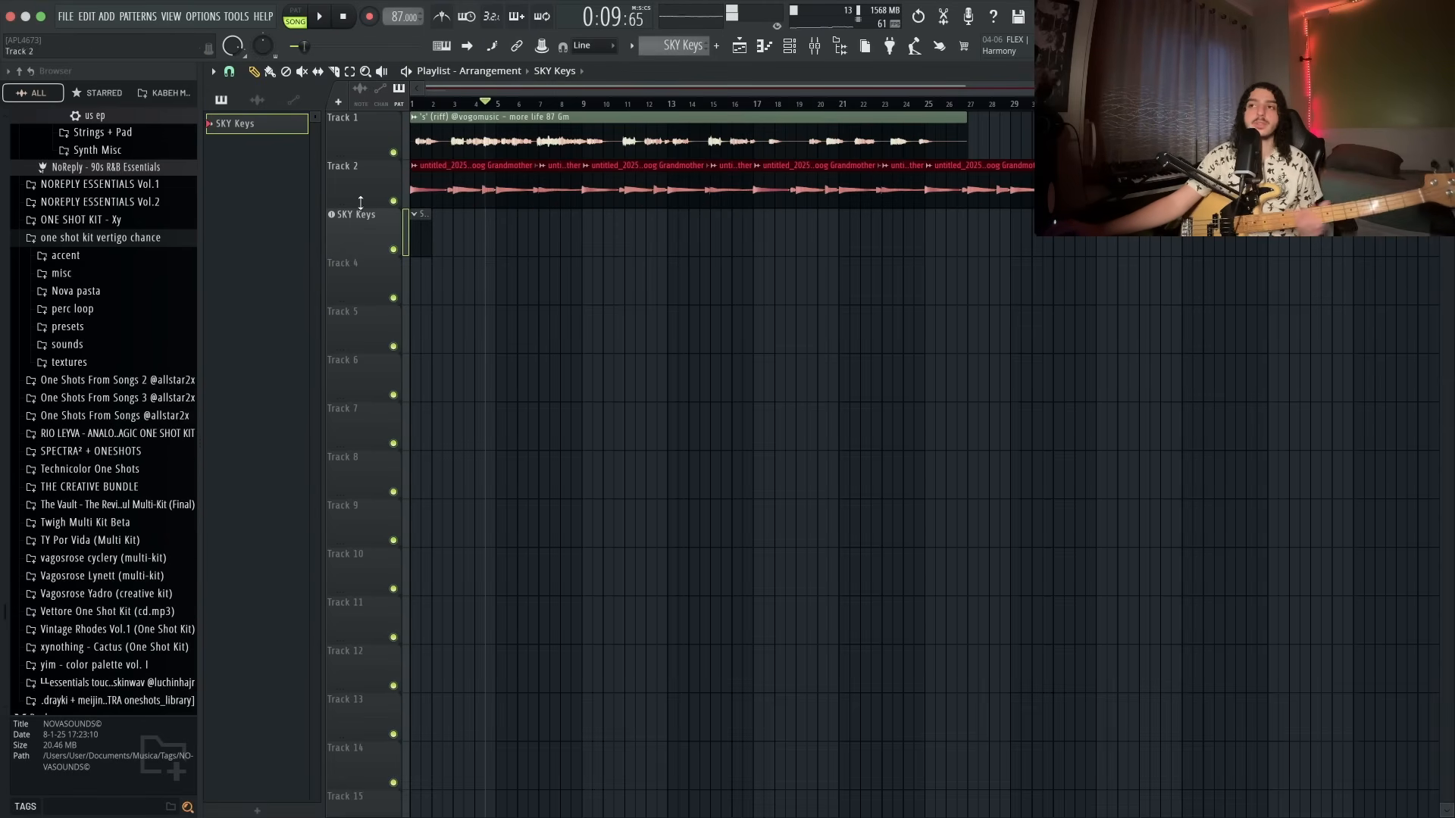
- Open the mixer and inspect the Deepmind 12 insert's input routing
key("F9")
left_click(1220, 498)
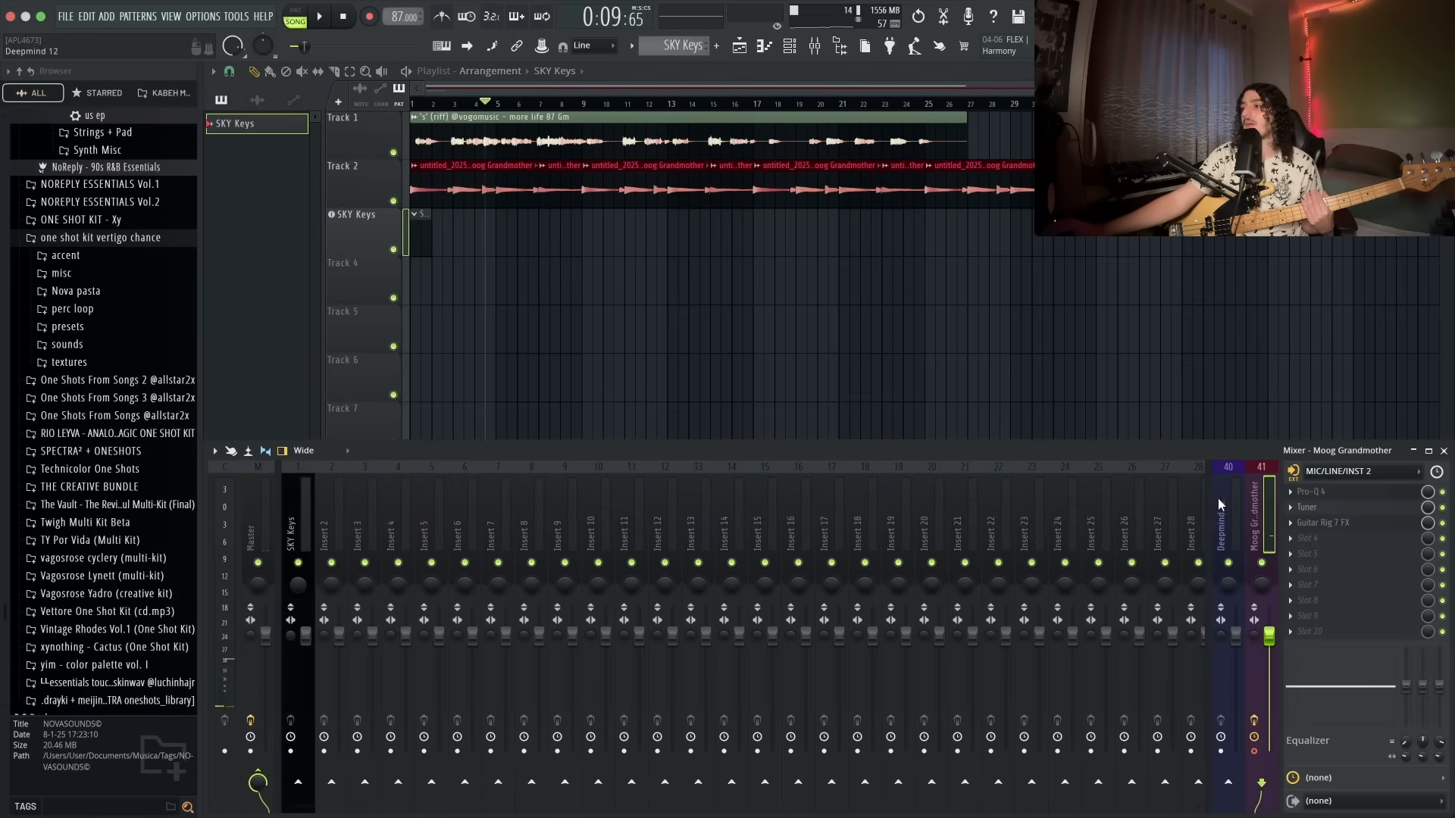
left_click(1360, 471)
left_click(1328, 651)
key("F9")
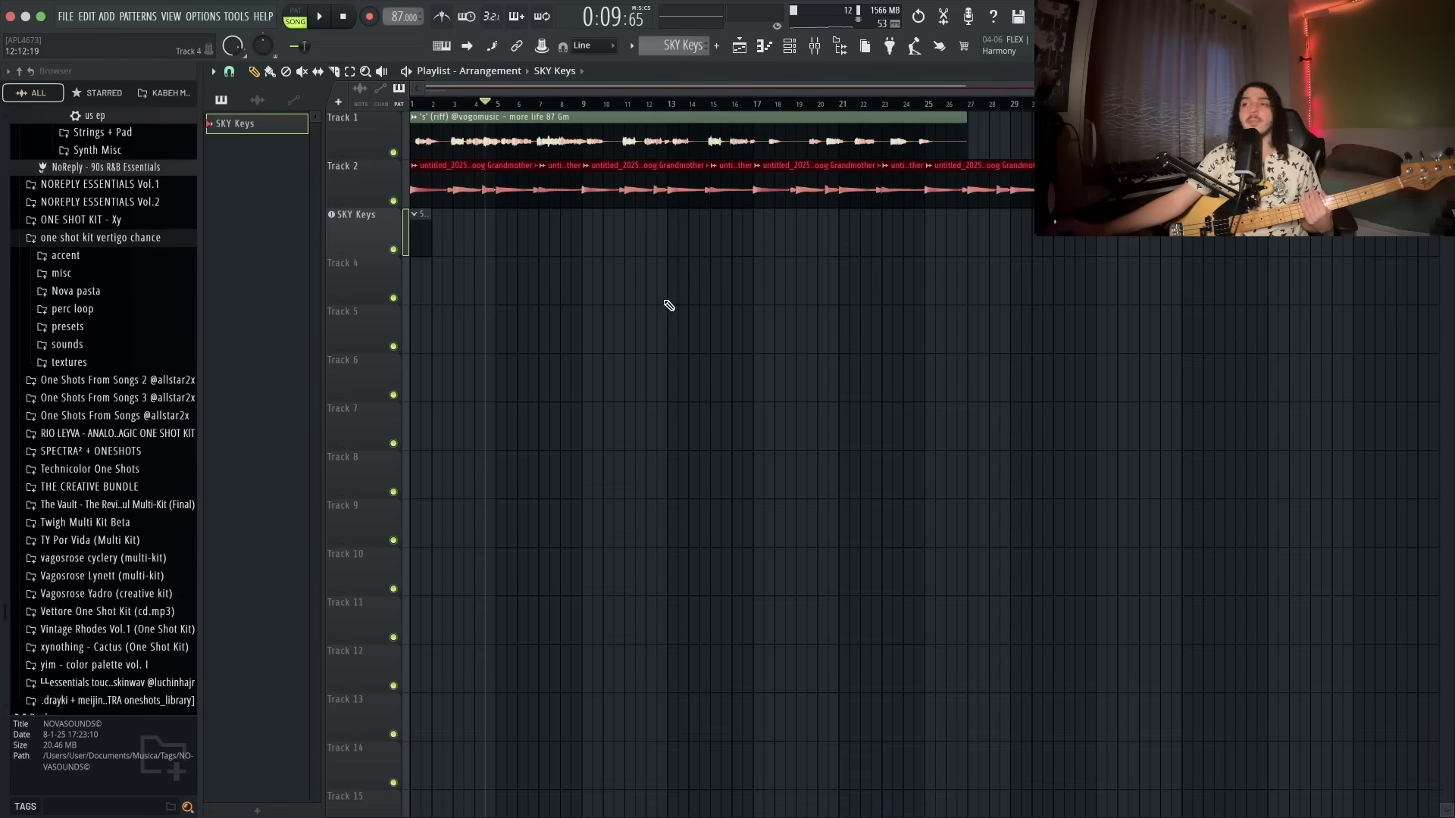
- Record a new part onto Track 4 during playback
key("space")
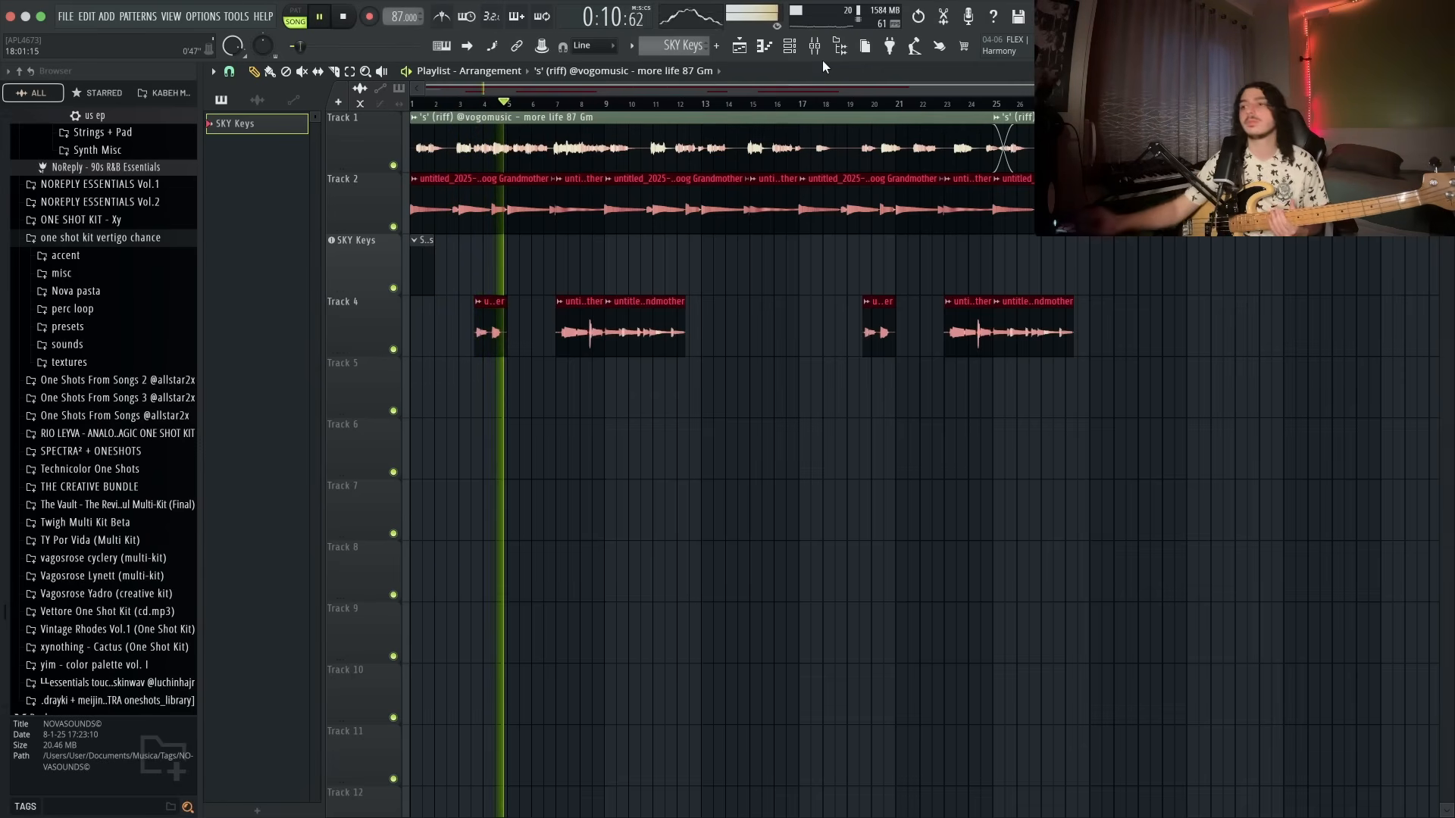
double_click(652, 333)
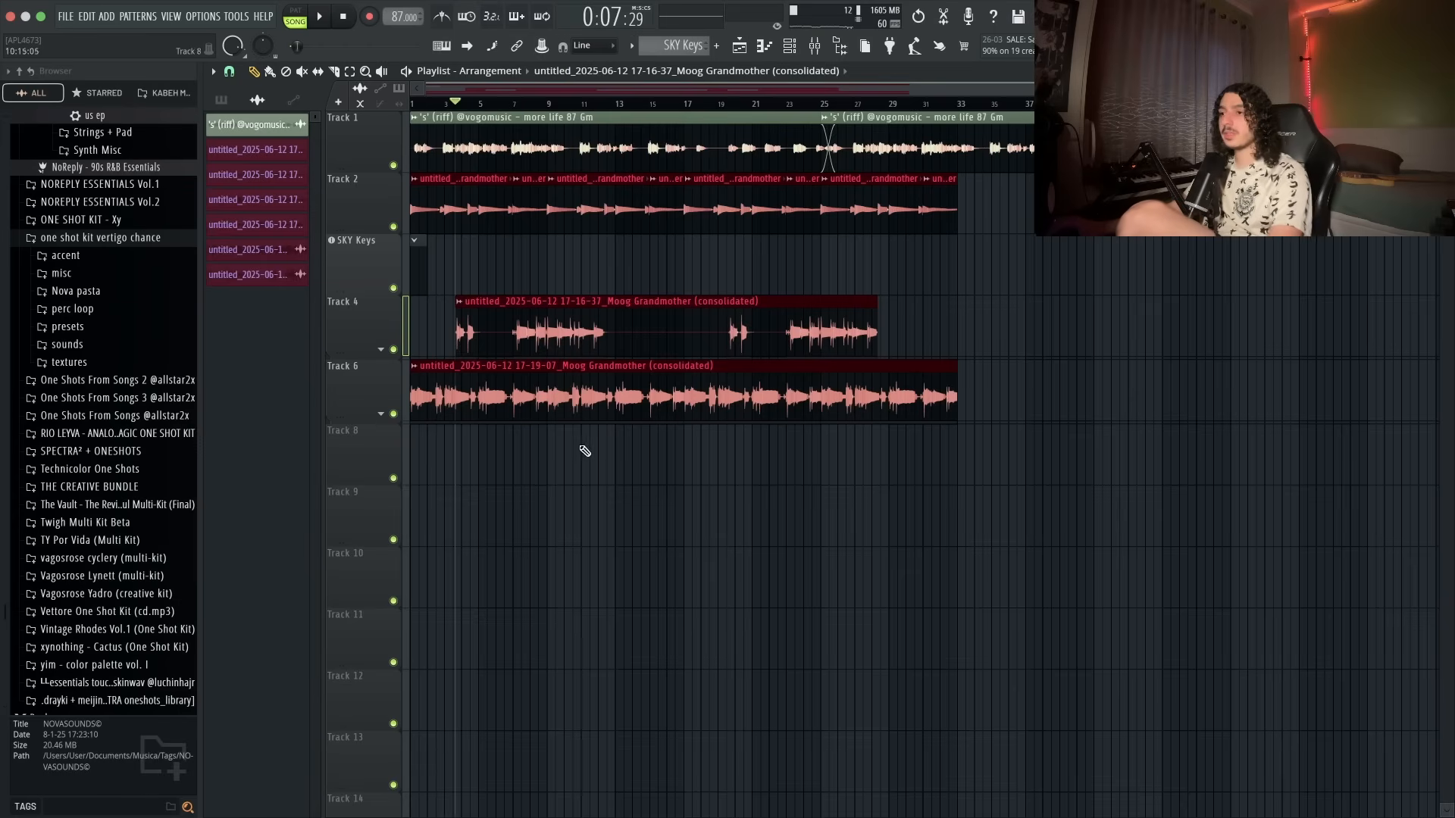
- Set the consolidated Moog Grandmother clip on Track 6 to the Stretch time-stretching mode
double_click(566, 407)
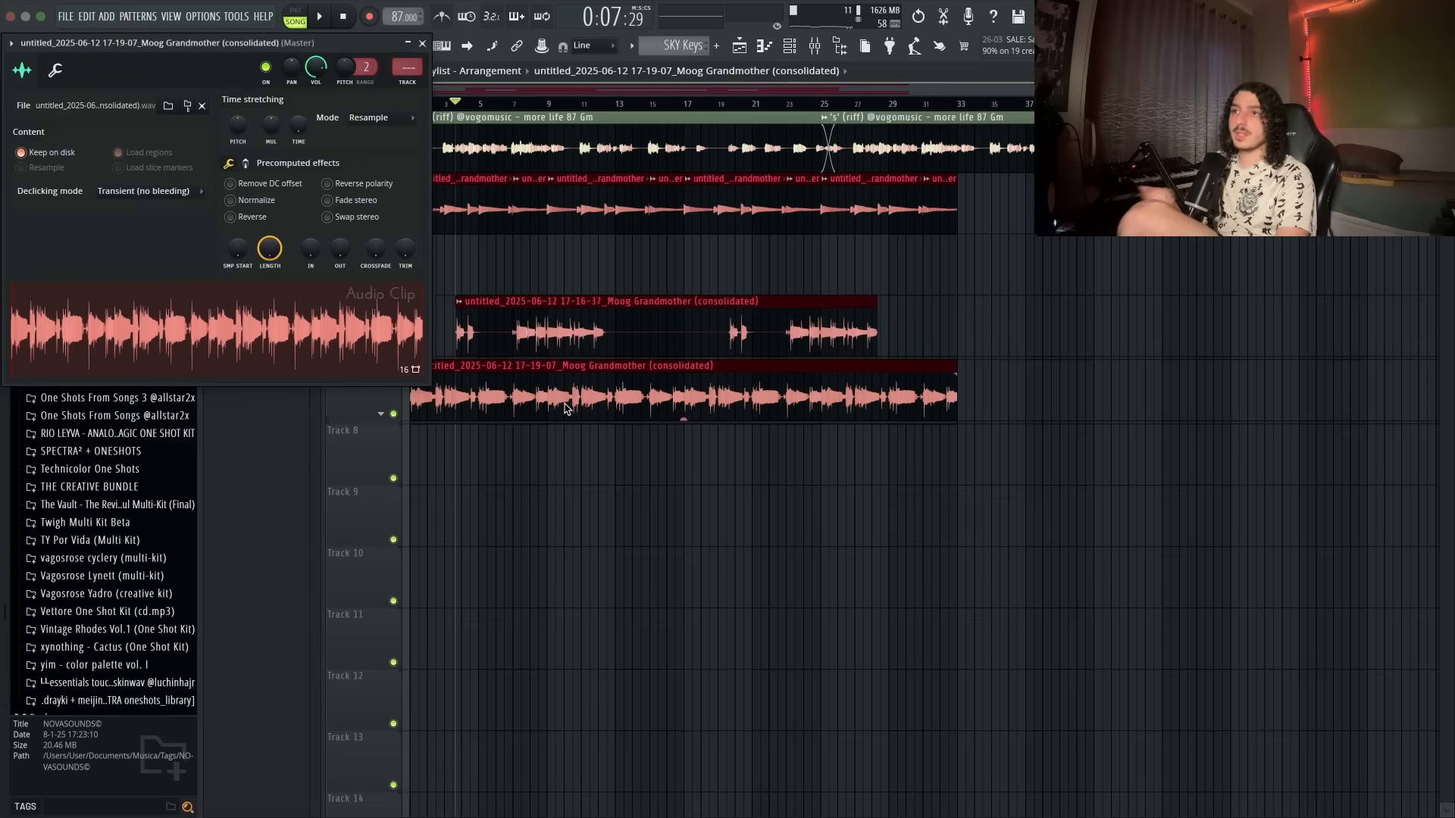
left_click(371, 115)
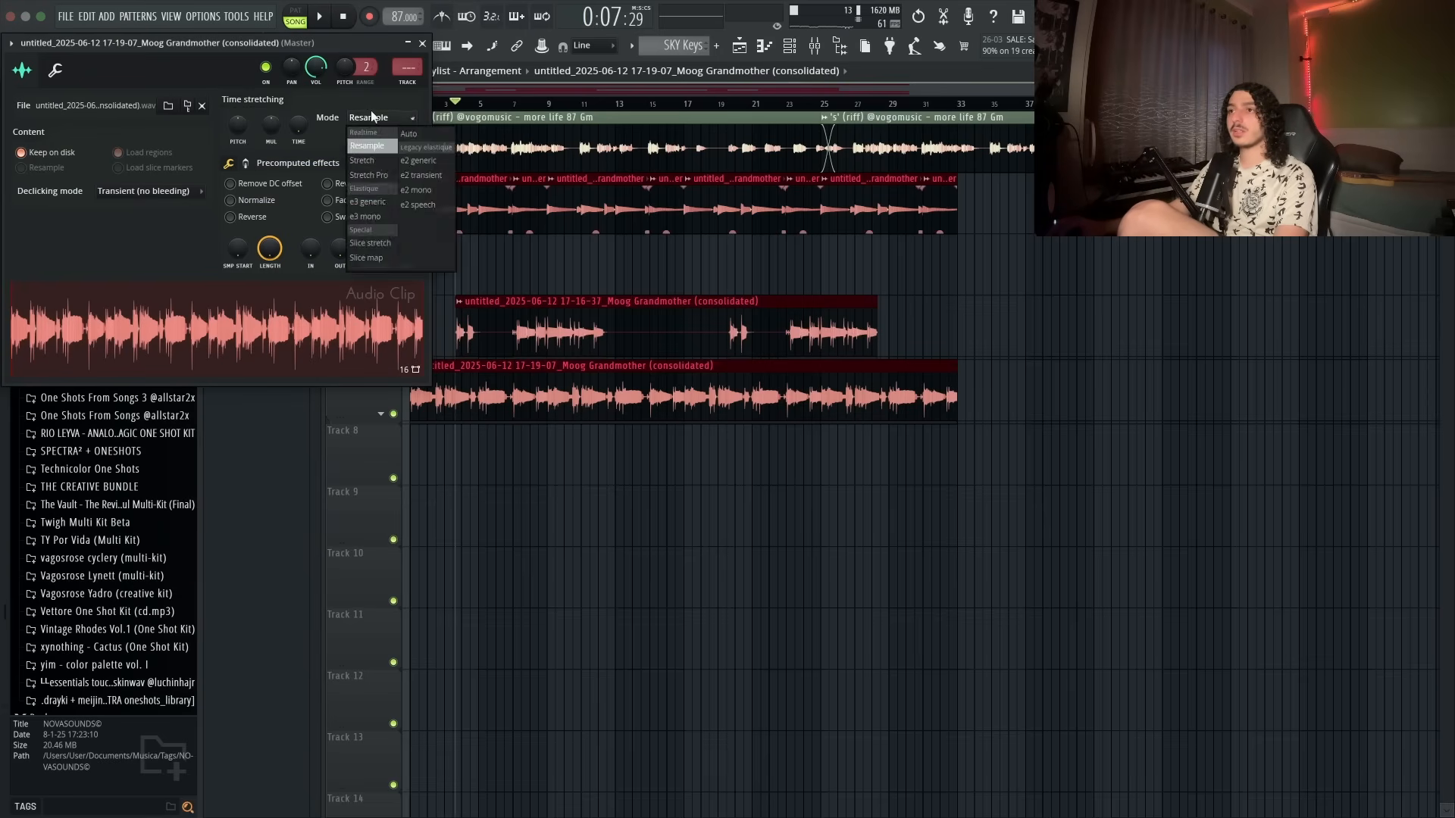
left_click(338, 149)
left_click_drag(234, 61, 886, 679)
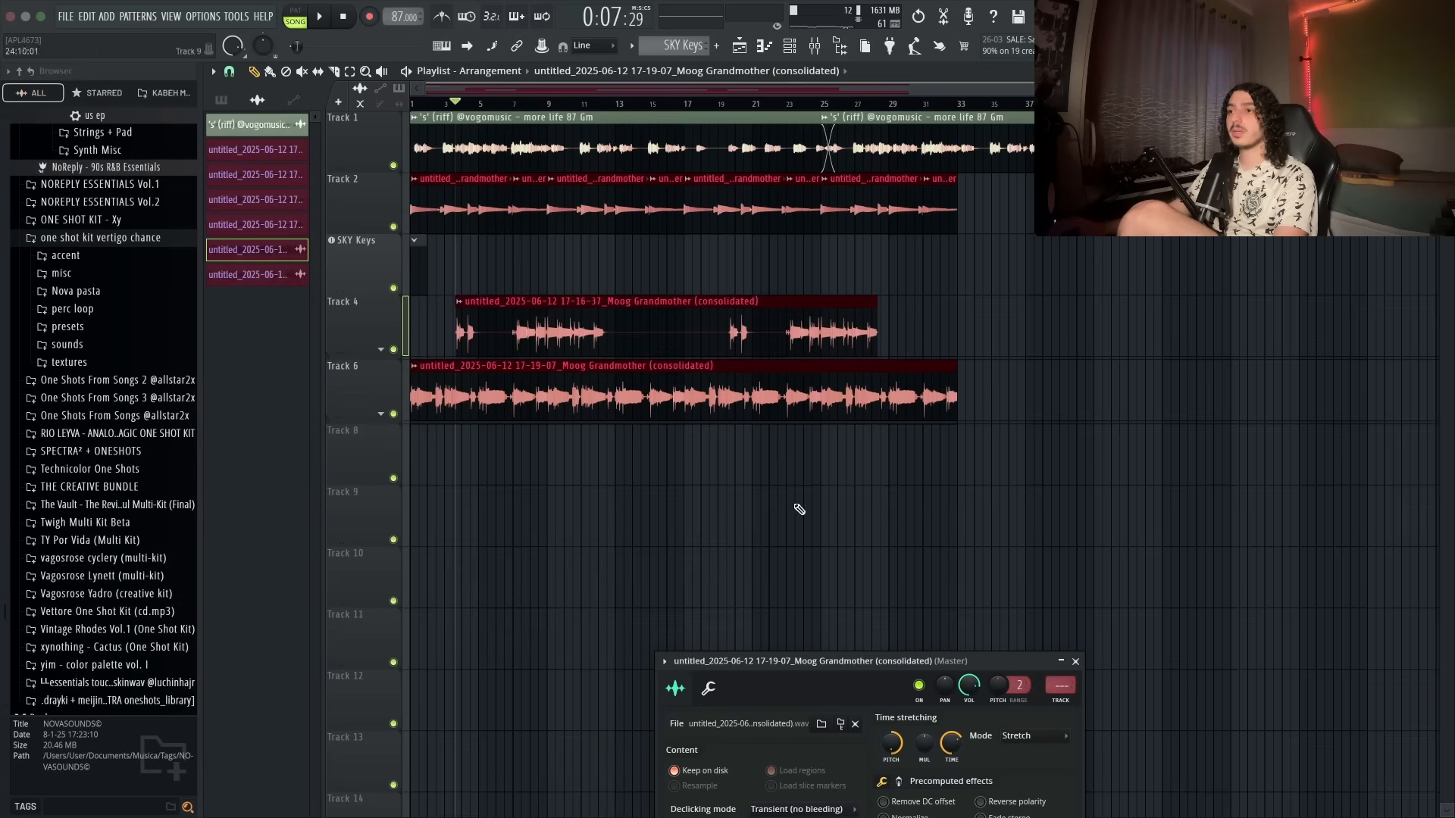
- Set the consolidated clip on Track 4 to the Stretch time-stretching mode
key("space")
double_click(520, 326)
left_click(389, 137)
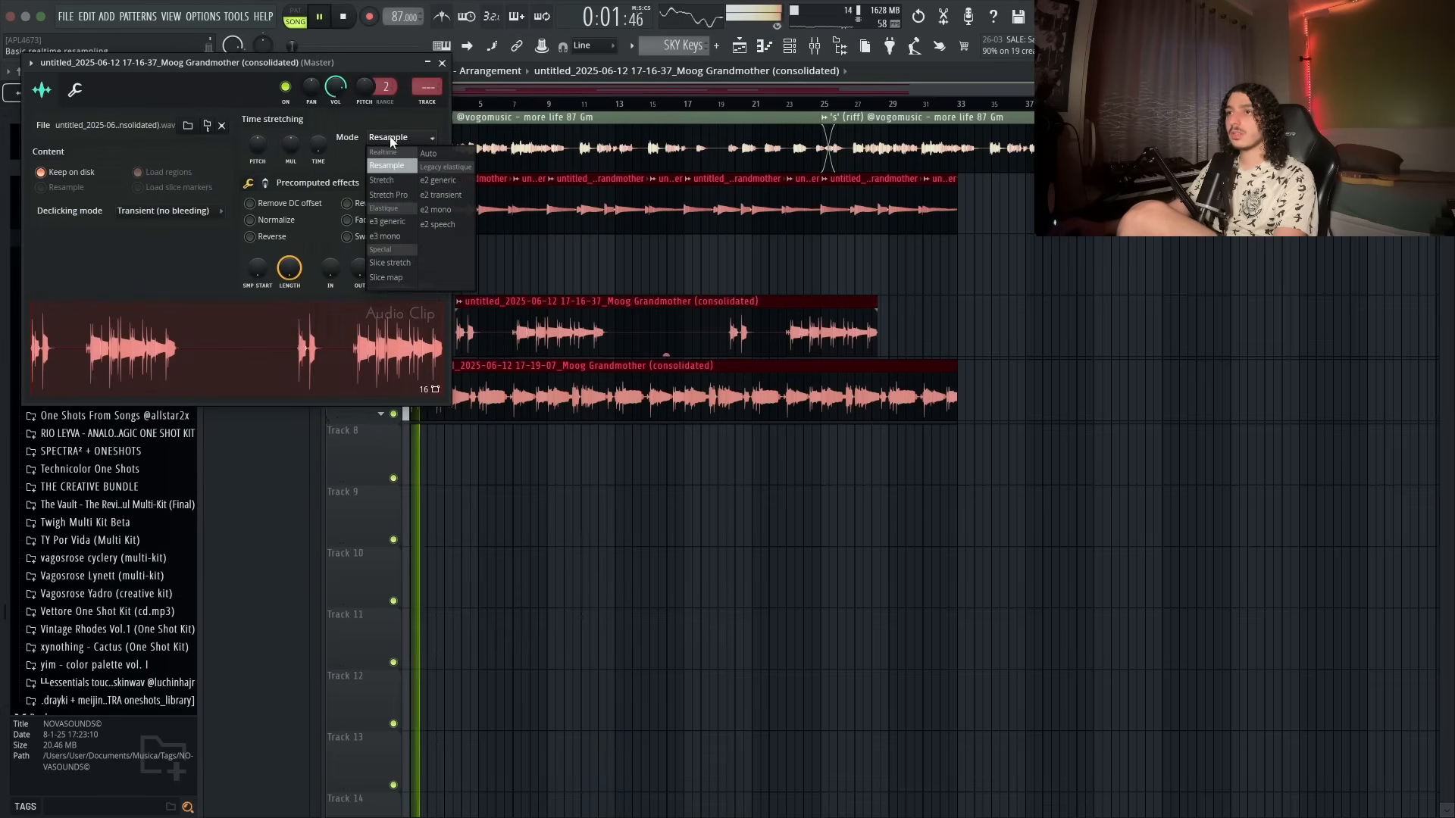
left_click(392, 181)
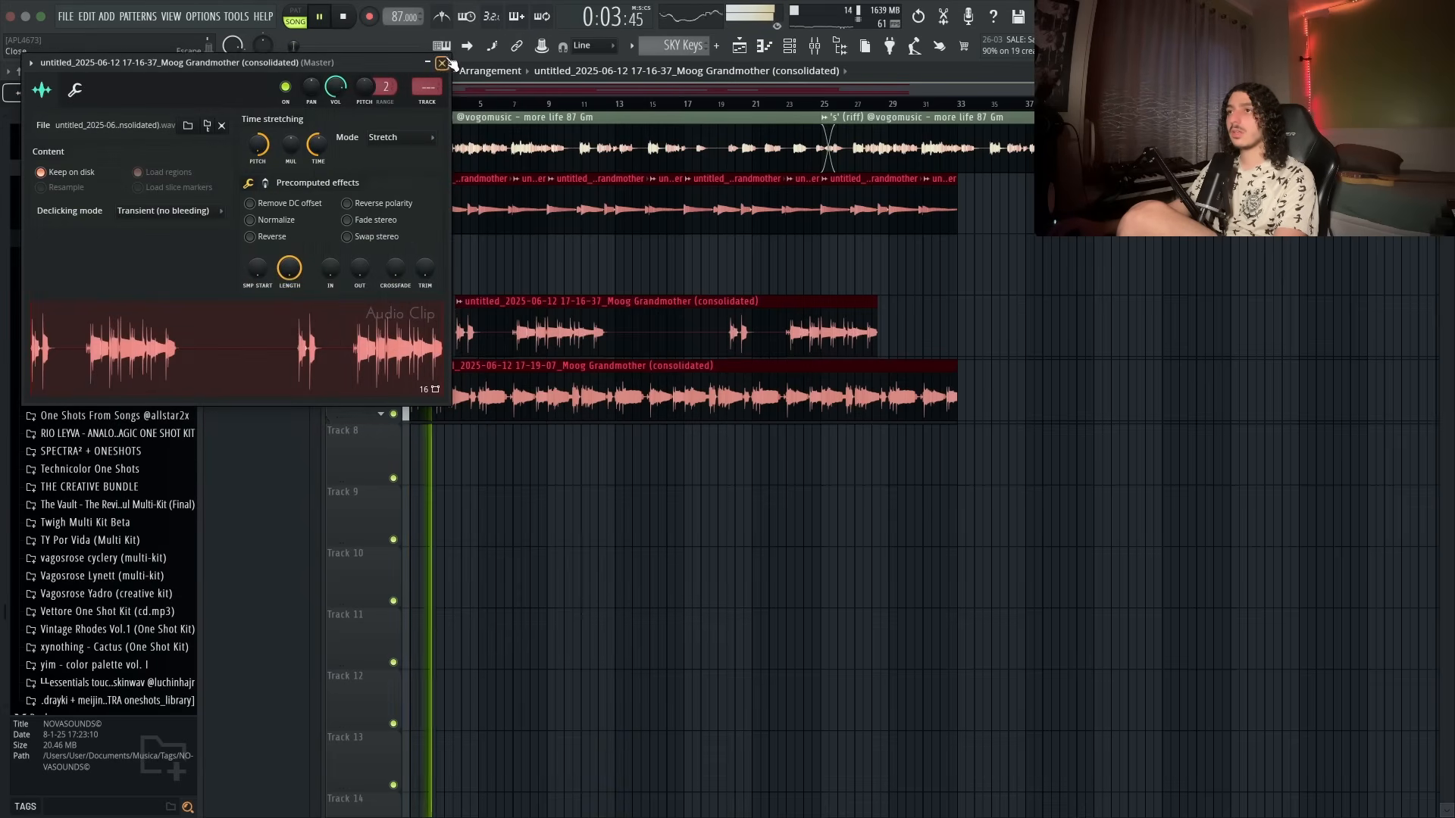
left_click(443, 62)
- Insert the SoundShifter Pitch Stereo plugin into an empty slot of the master mixer channel
left_click(822, 51)
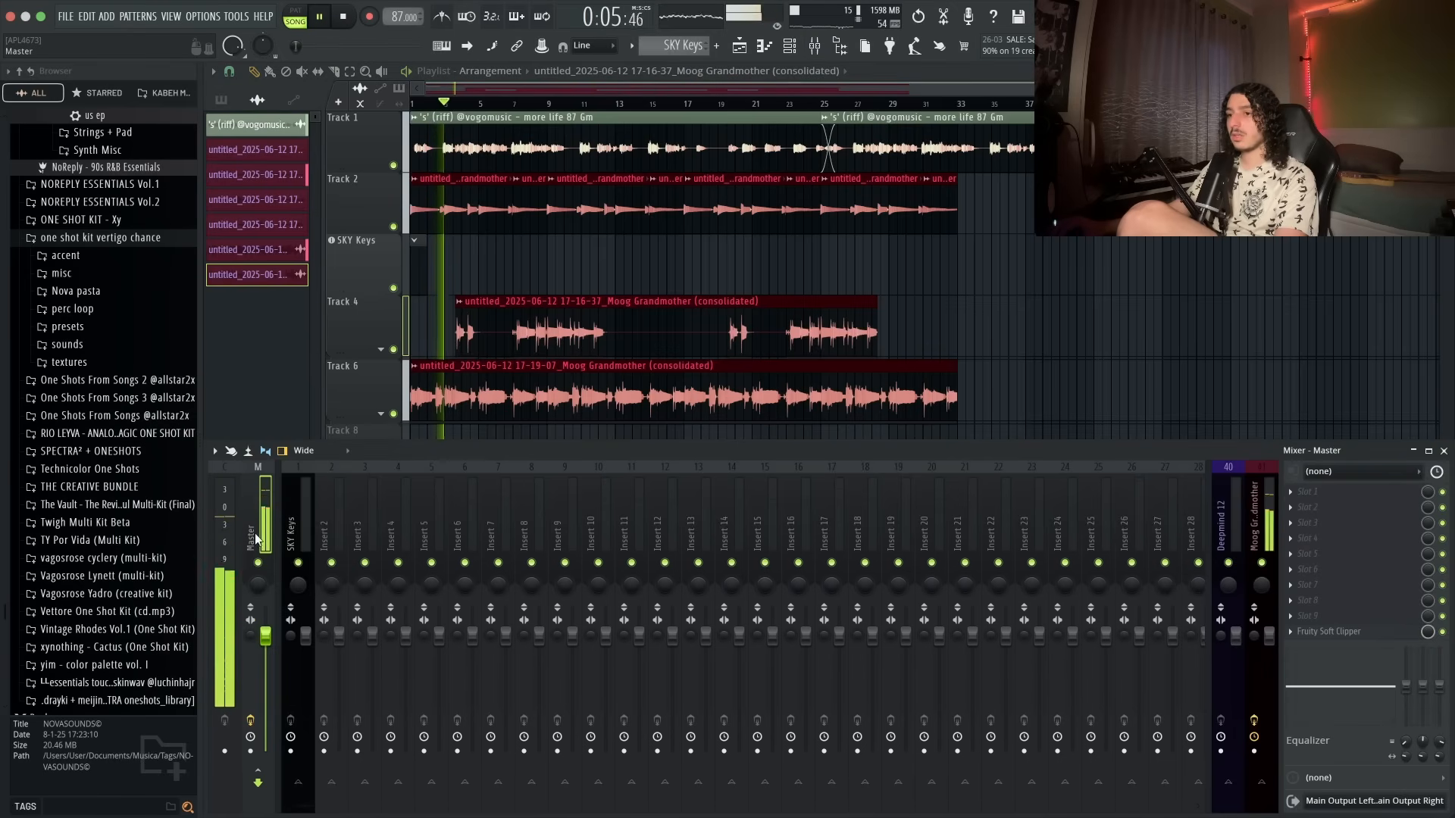
left_click(1299, 573)
type("sou")
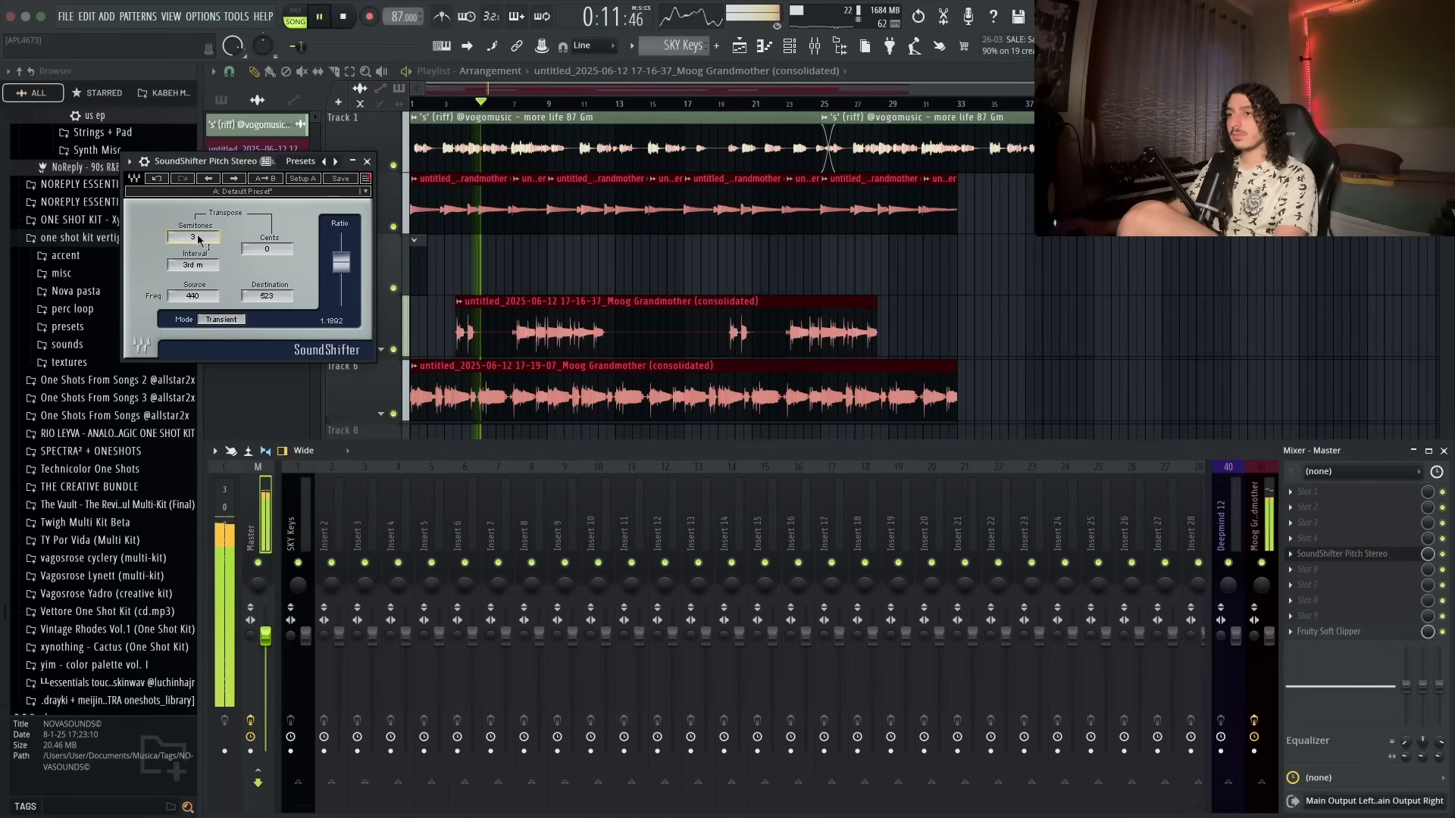
left_click(365, 178)
left_click(877, 286)
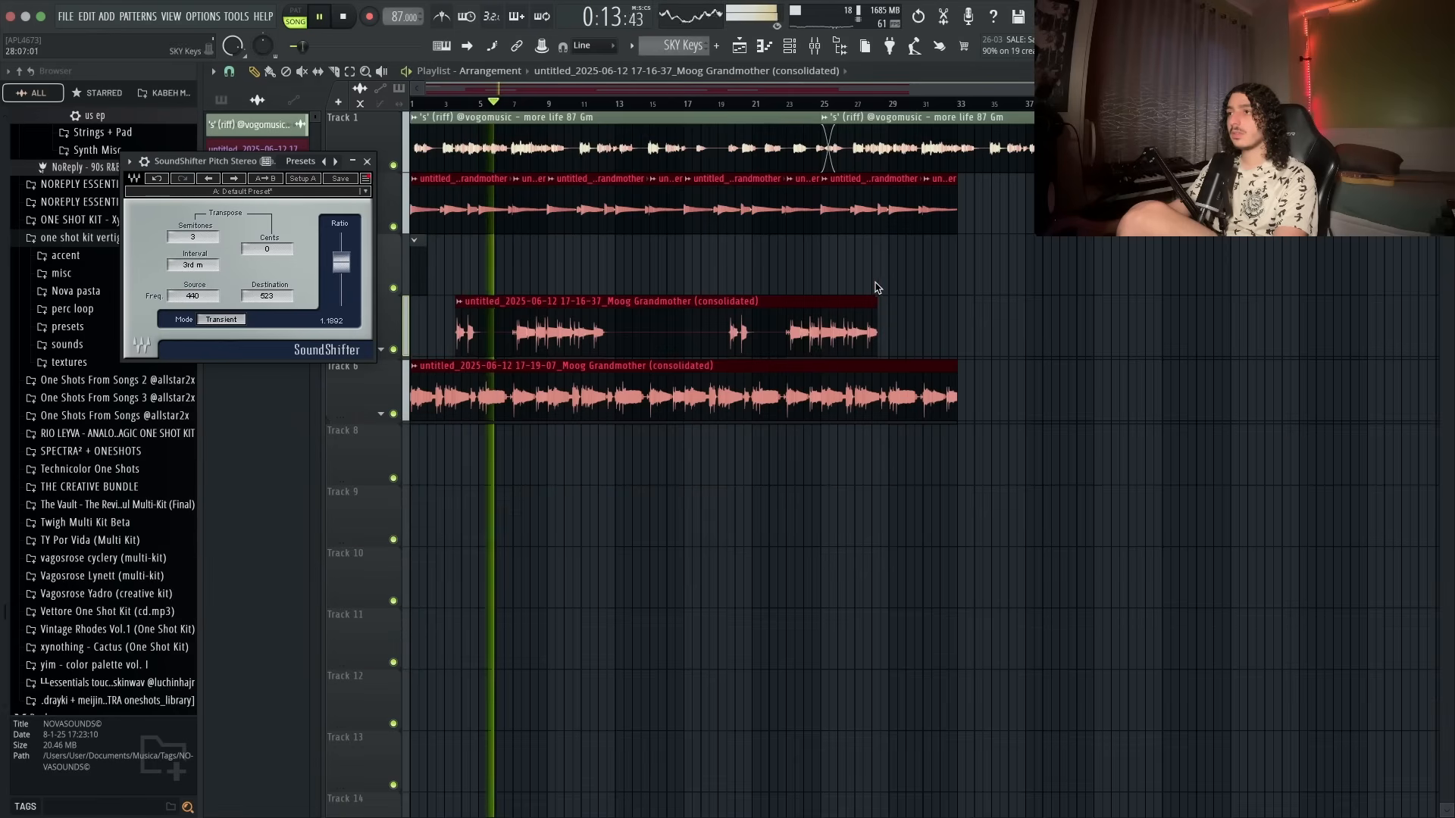
left_click(367, 161)
- Link Track 2 to mixer insert 3 and rename the track bass
right_click(386, 208)
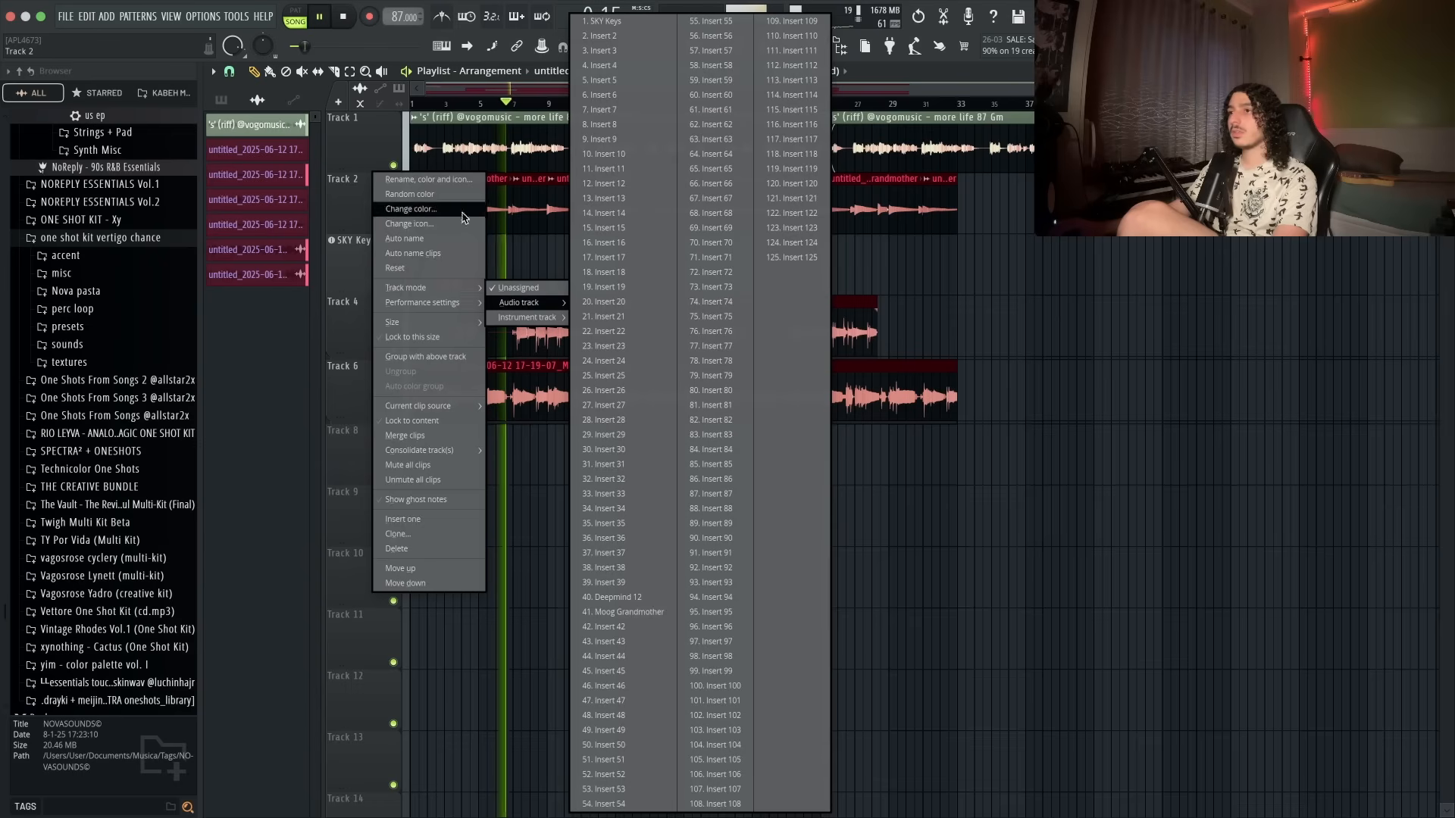
left_click(606, 52)
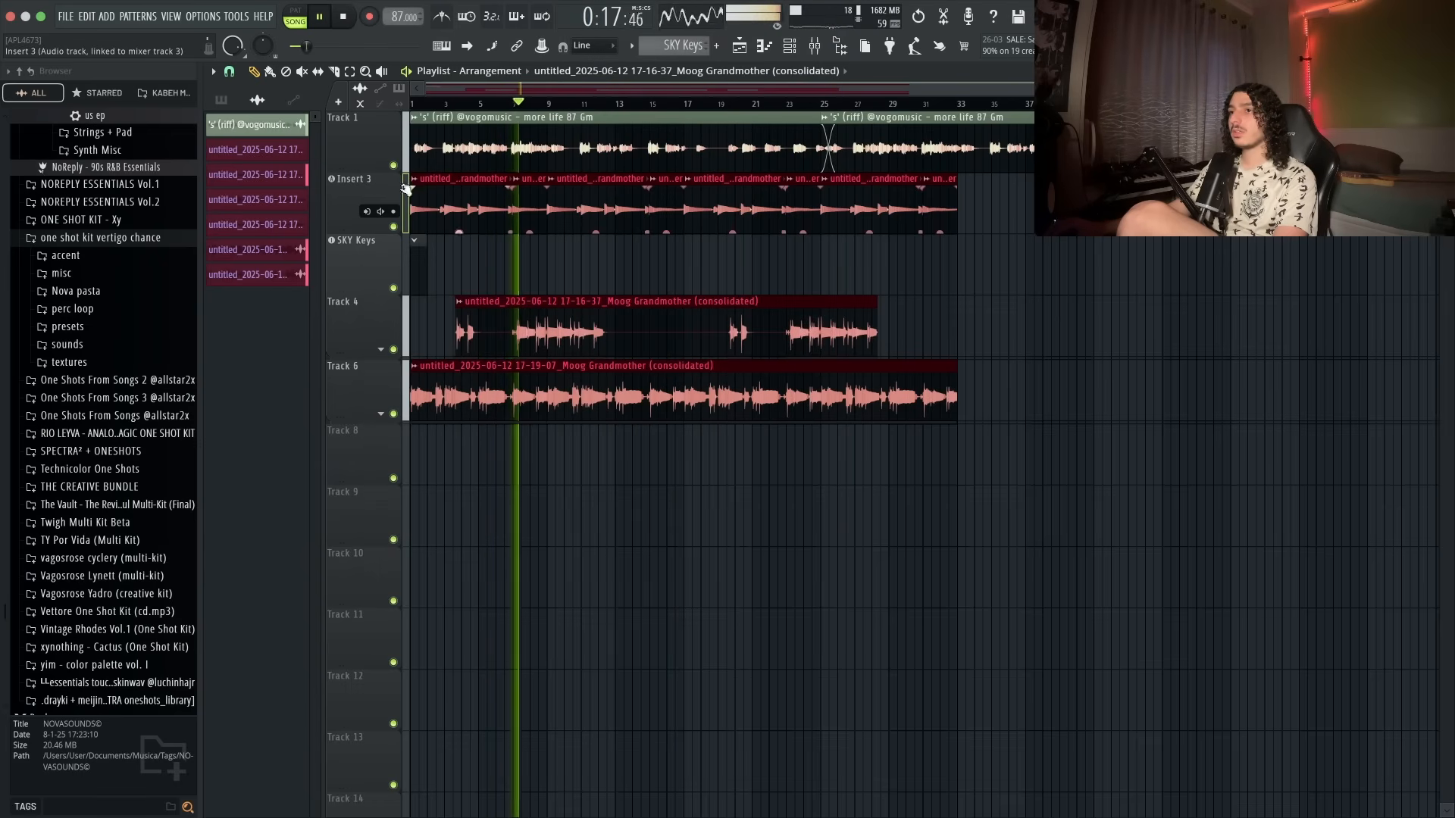
double_click(372, 180)
type("bass")
key("Return")
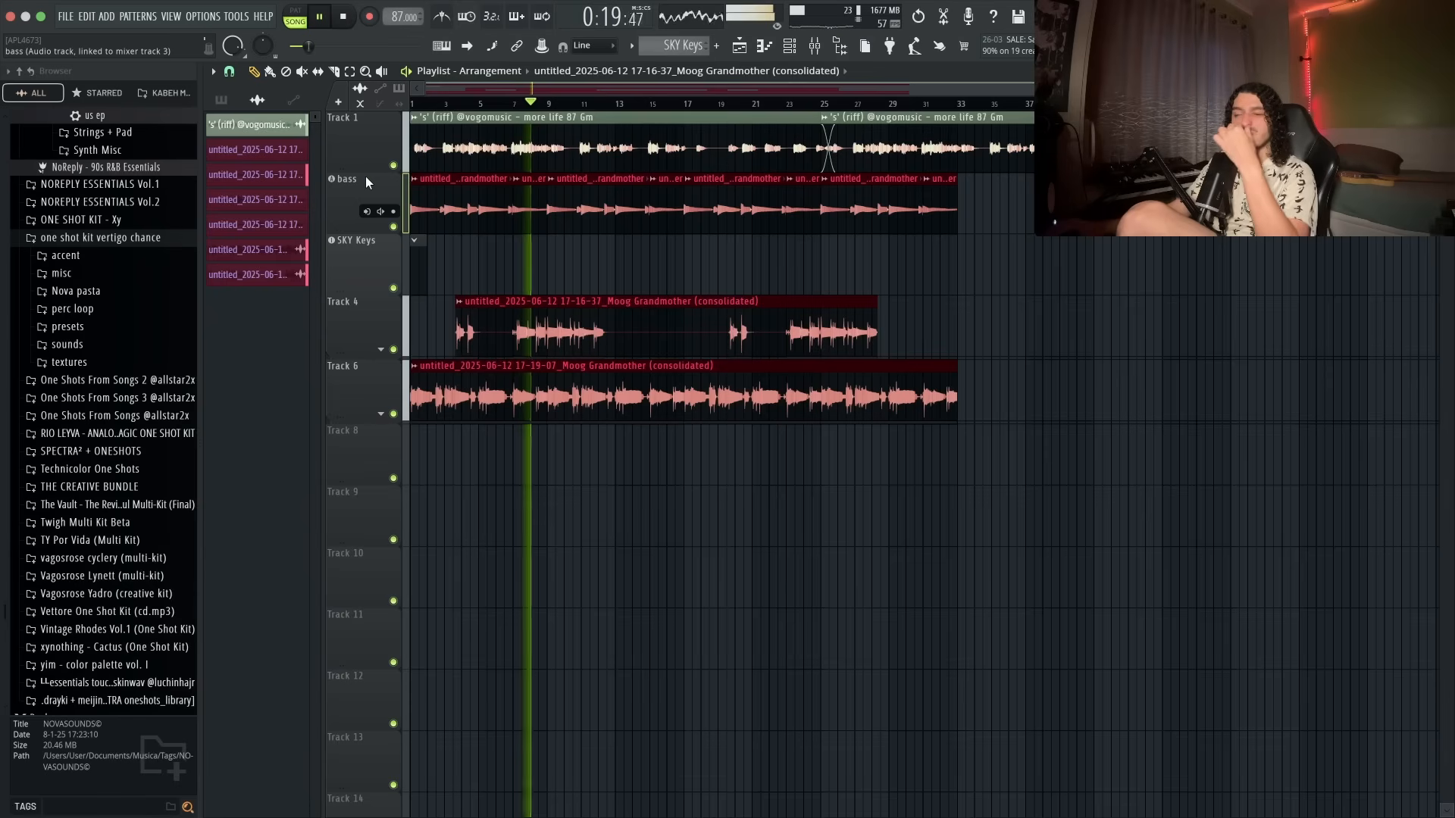
double_click(365, 179)
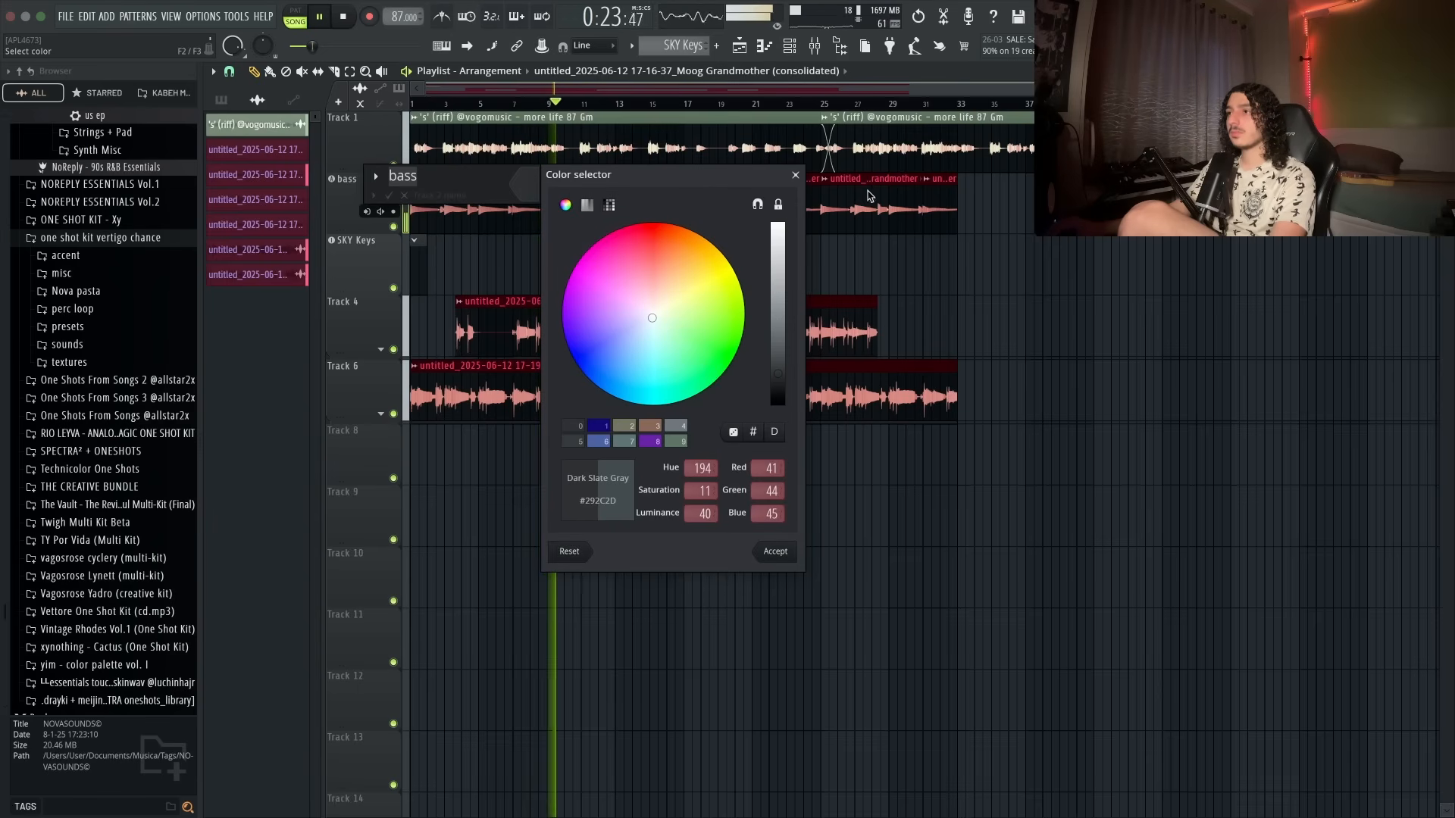
left_click(795, 175)
key("Return")
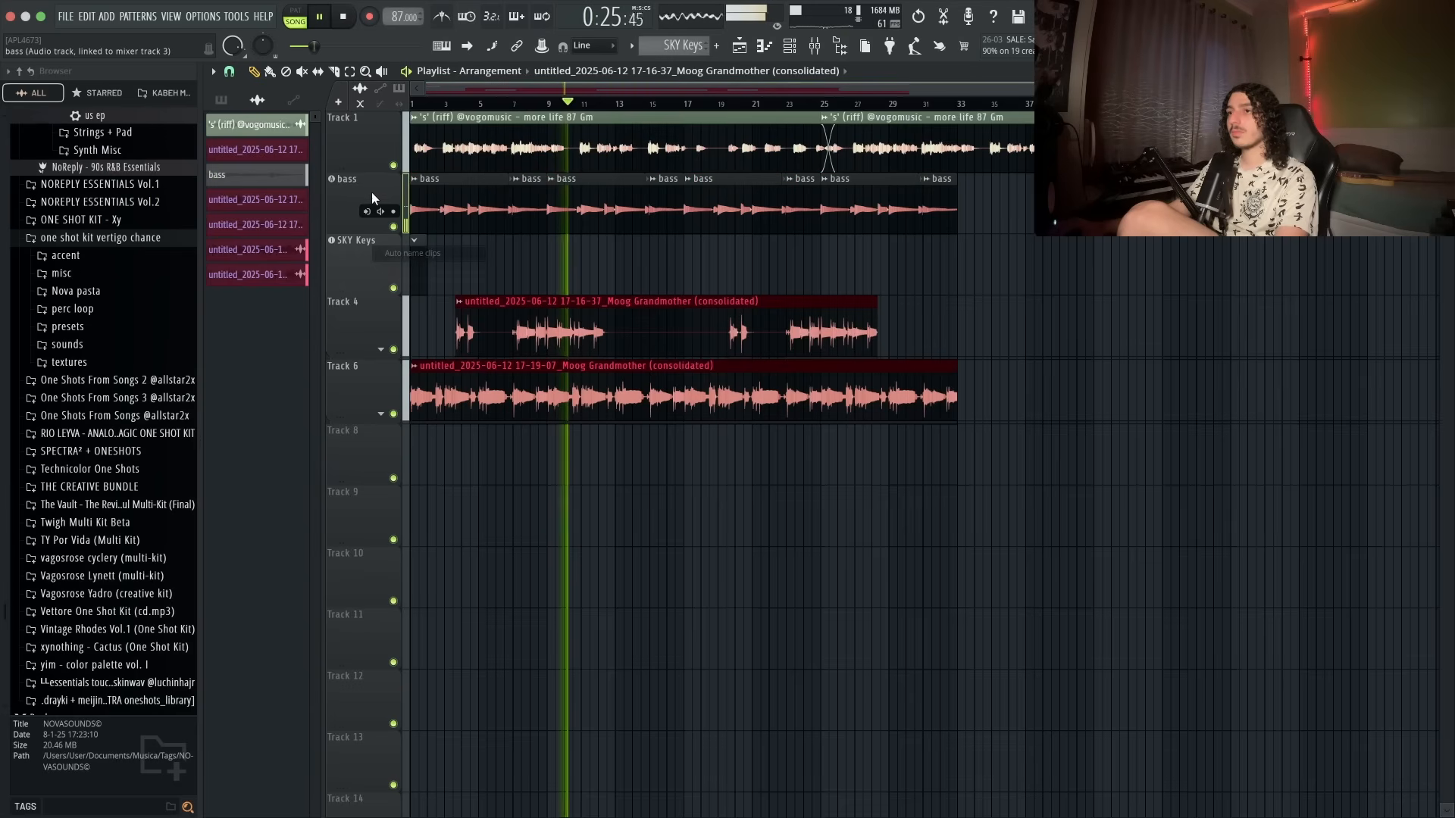
key("super+z")
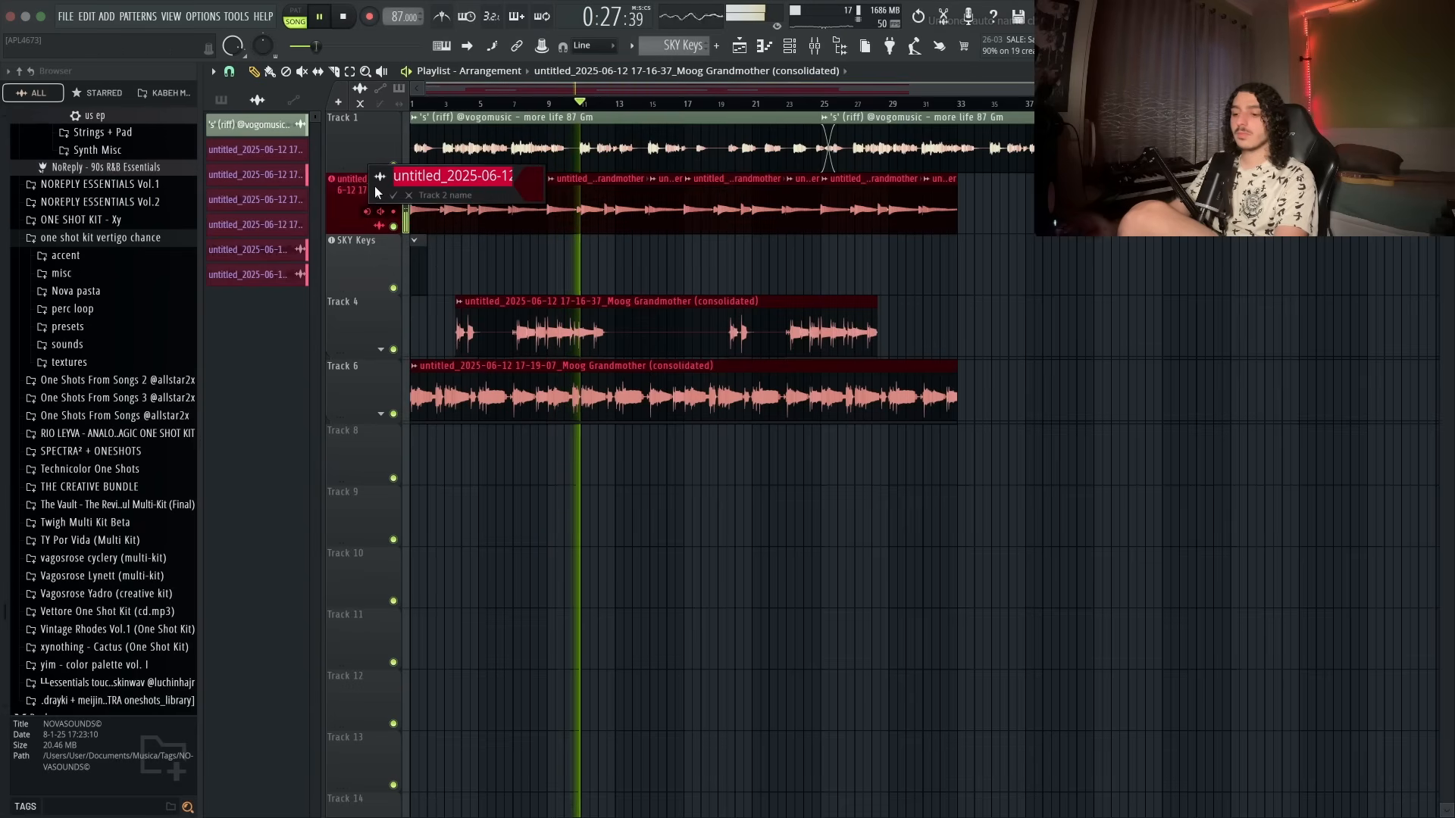
- Copy the Moog Grandmother mixer channel's state, with Pro-Q 4, Tuner and Guitar Rig 7 FX, onto mixer insert 3
key("F9")
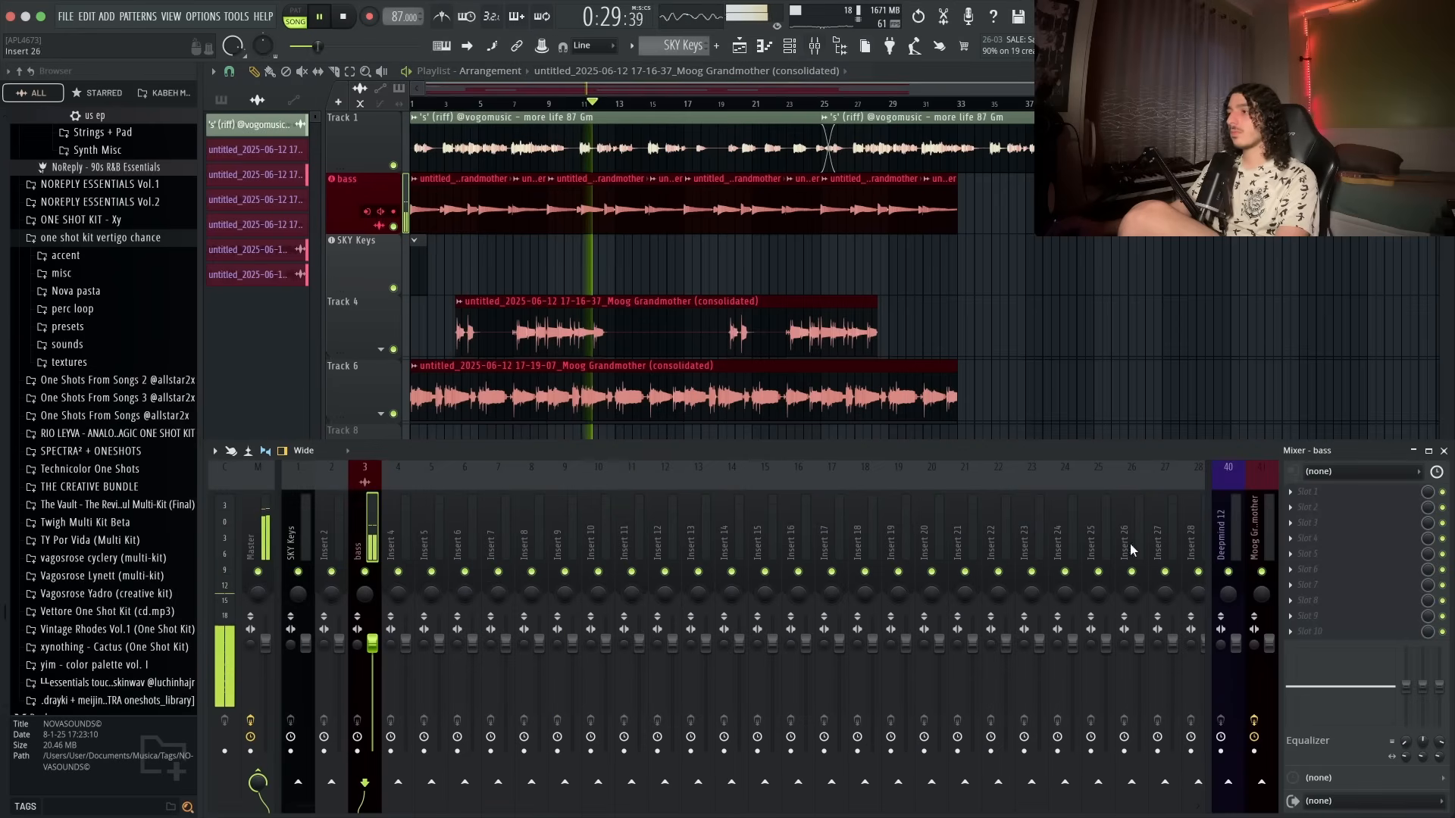
right_click(1270, 529)
mouse_move(1309, 467)
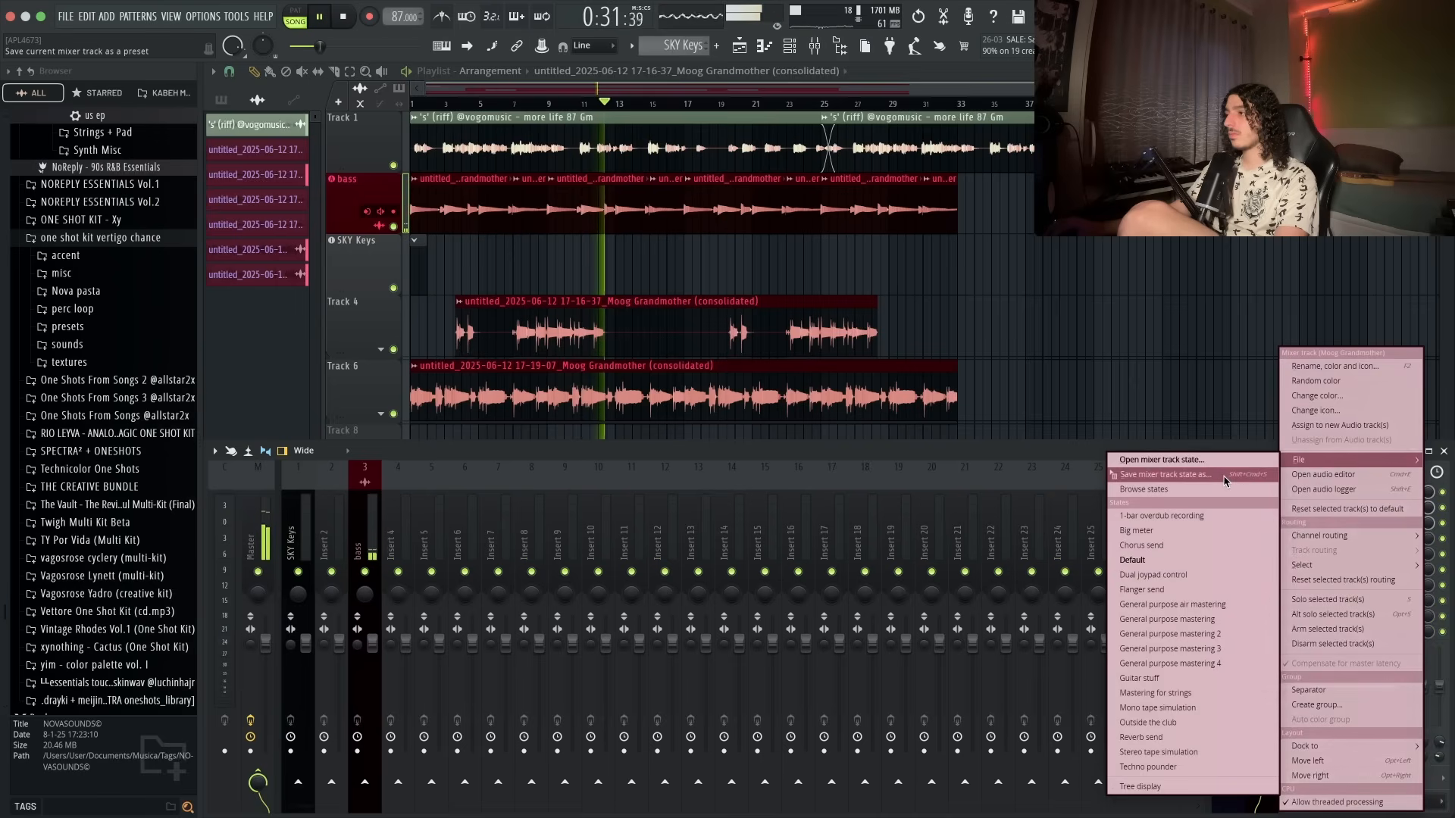
left_click_drag(1226, 478, 381, 534)
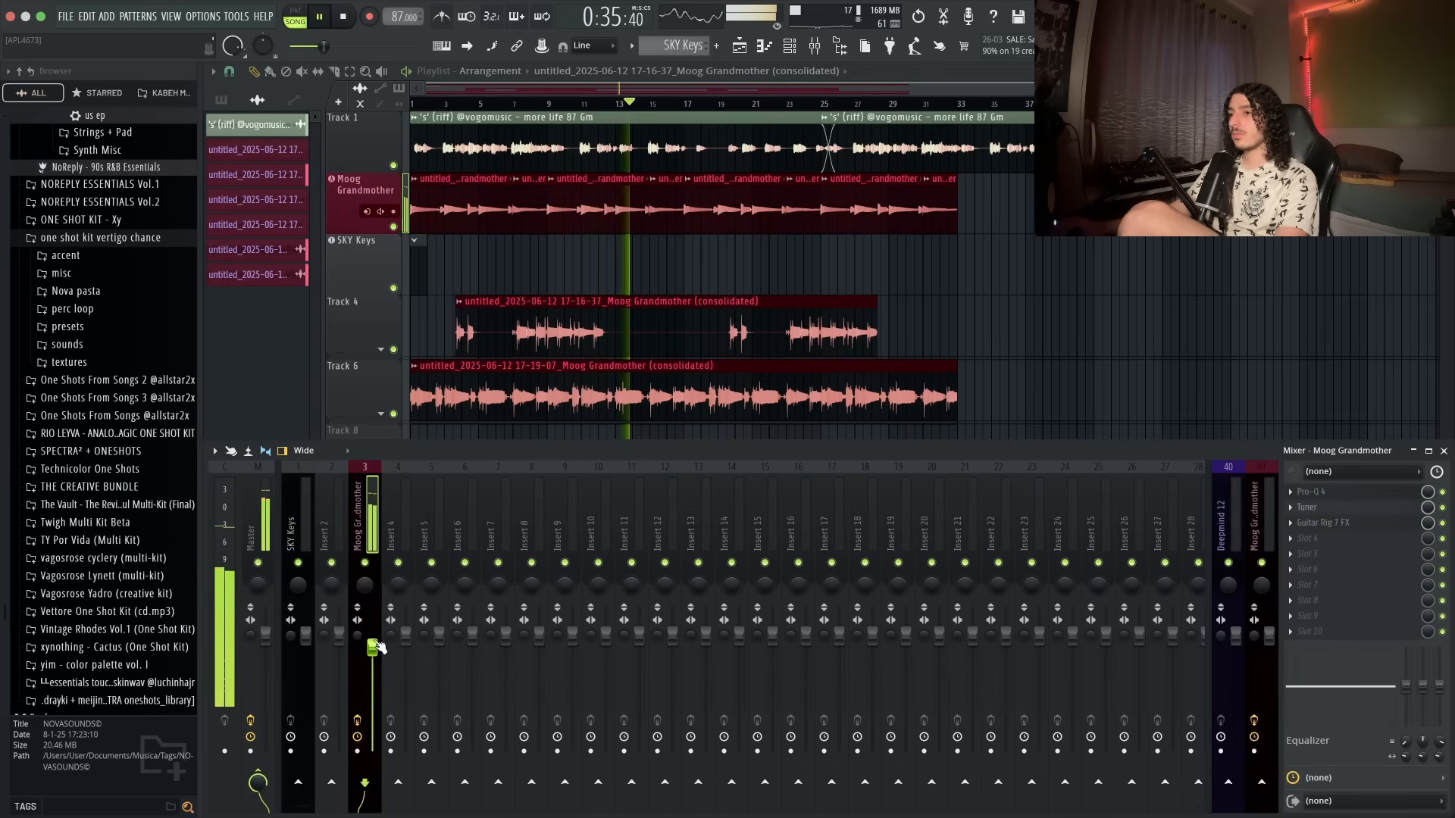
key("F9")
- Link Track 4 to an empty mixer insert
right_click(386, 309)
mouse_move(426, 412)
mouse_move(535, 426)
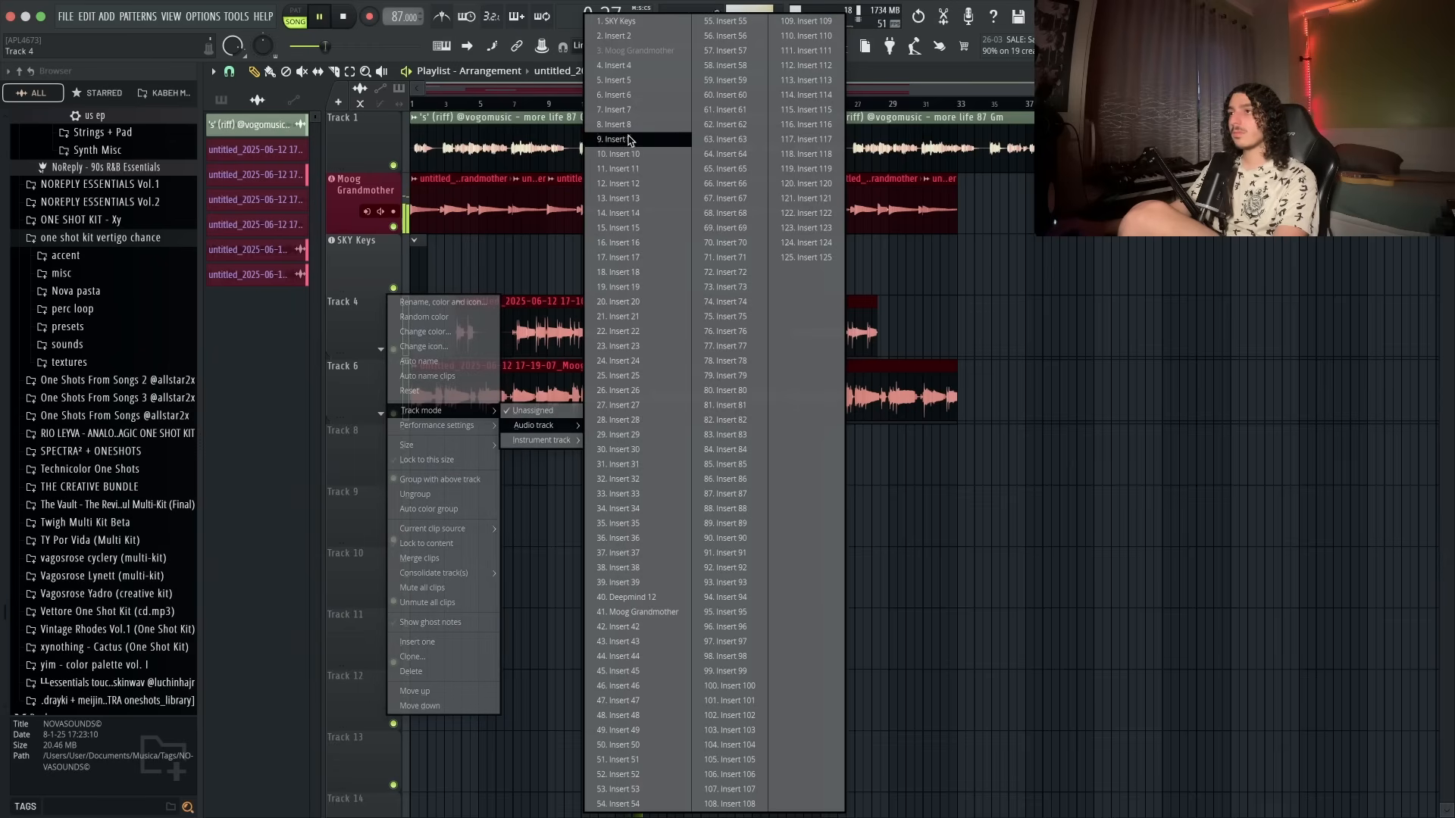
left_click(627, 111)
- Colour Tracks 4 and 6 dark blue and rename them gtr mel
right_click(357, 300)
left_click(362, 317)
middle_click(360, 318)
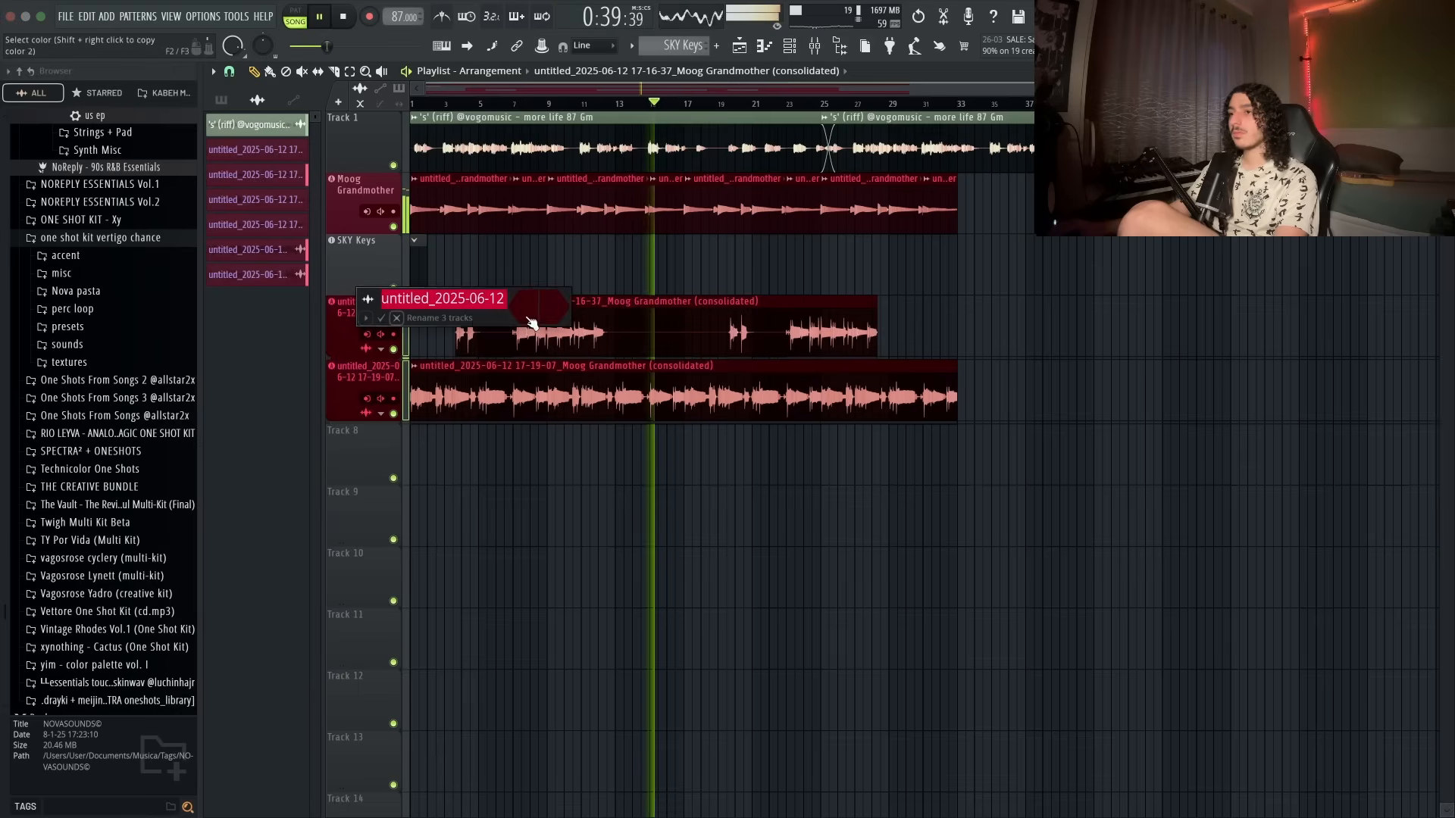
left_click(526, 308)
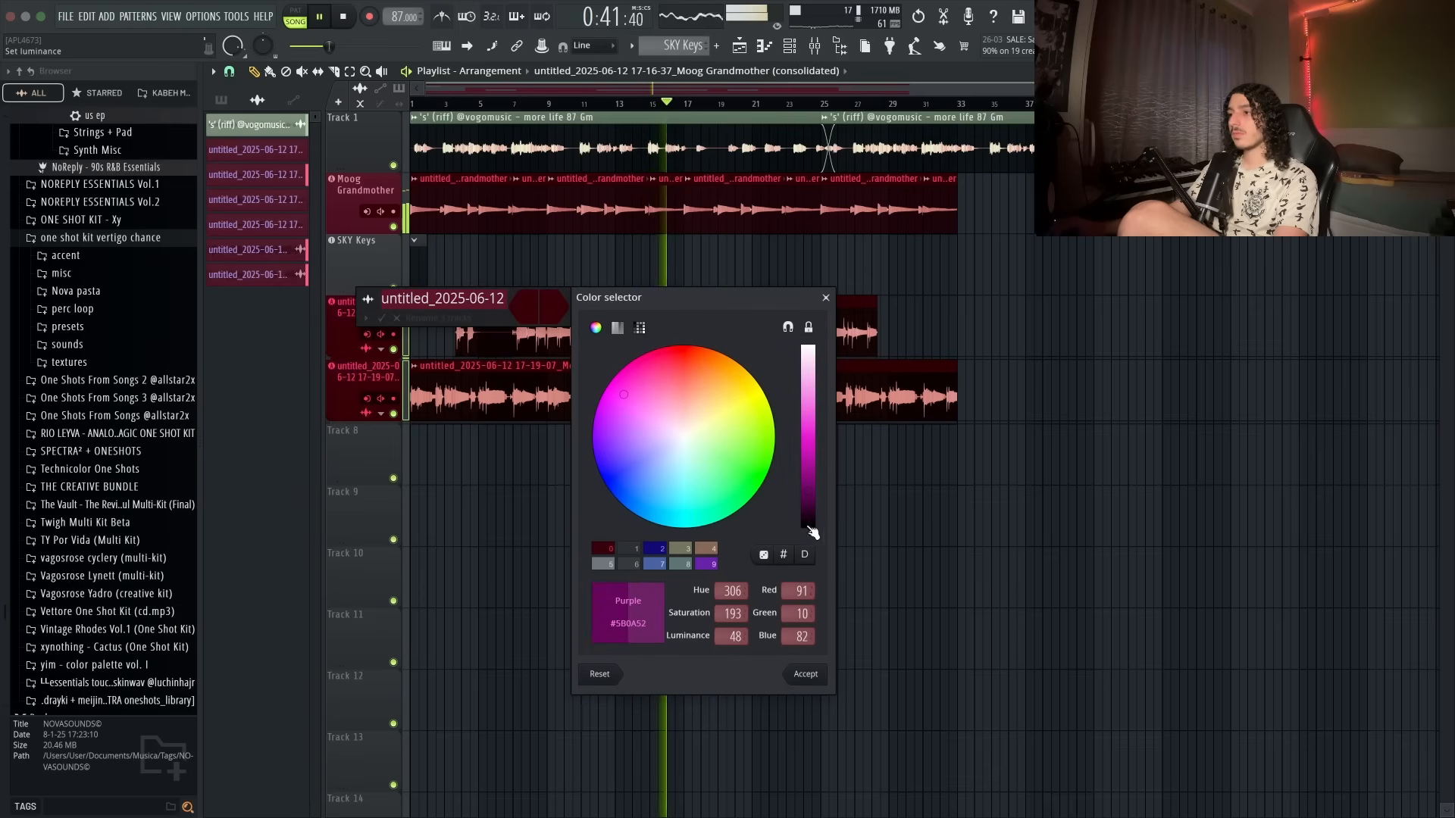
left_click(805, 674)
left_click(530, 307)
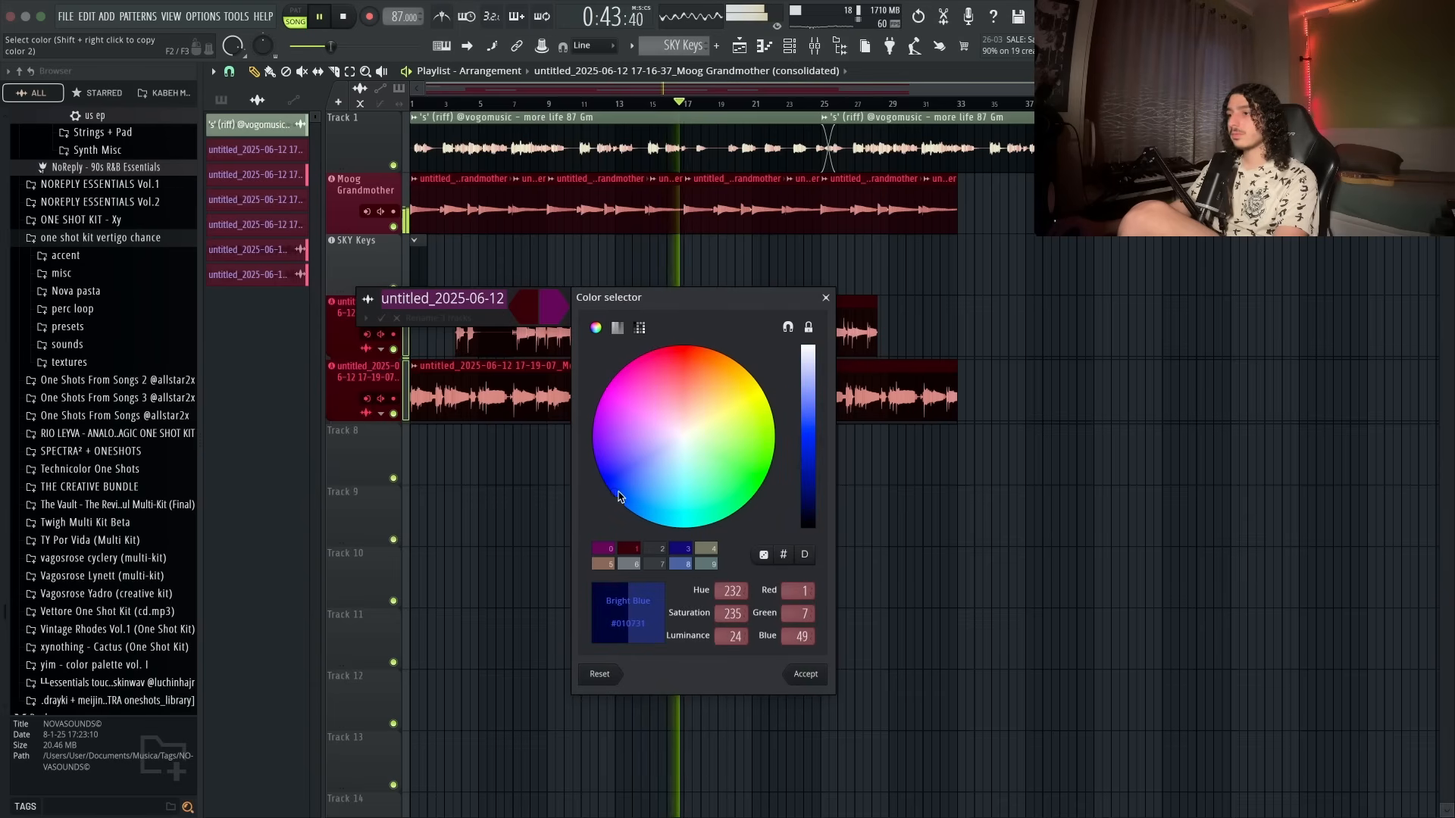
left_click(811, 678)
key("Return")
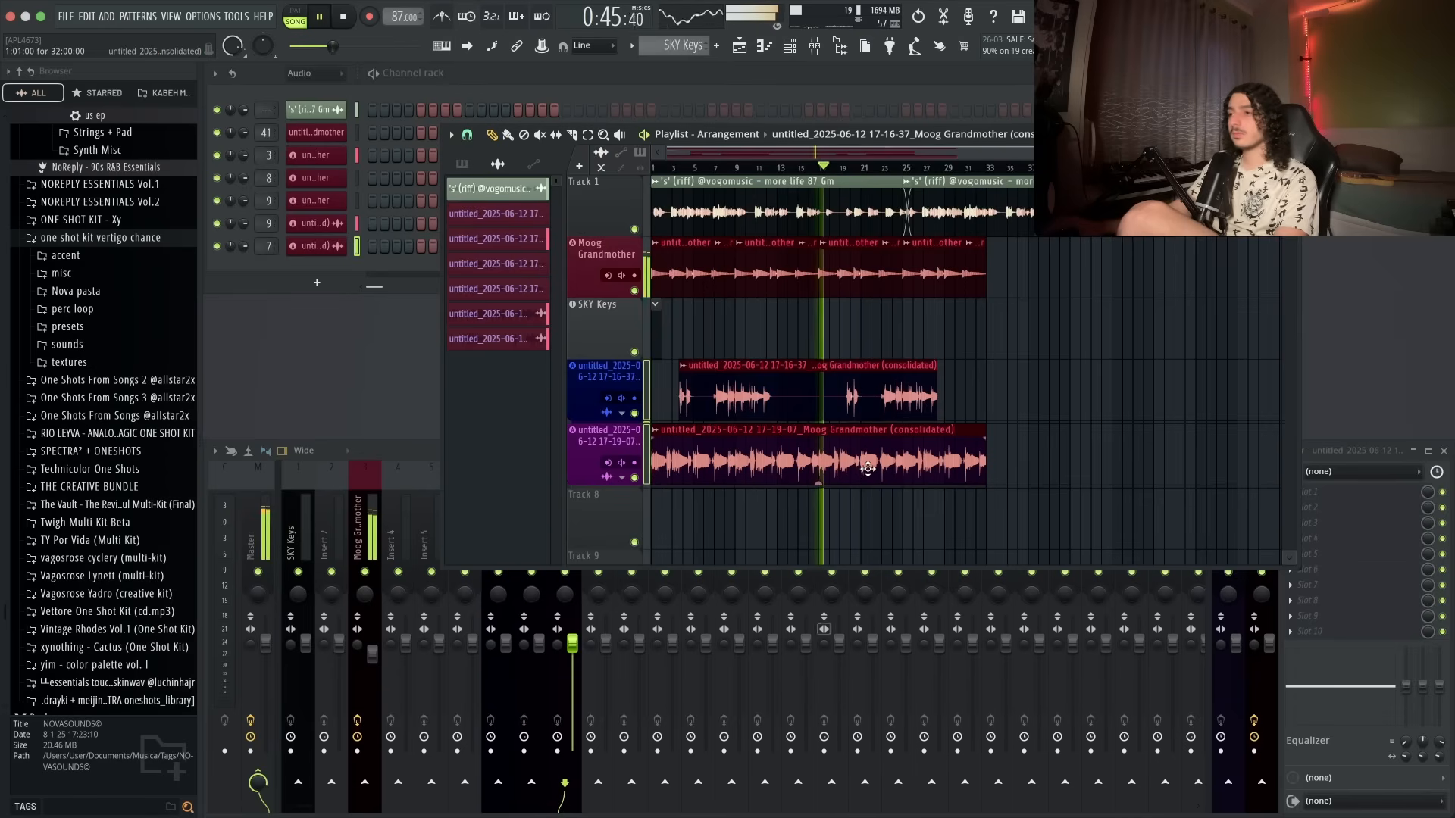
key("Return")
double_click(359, 307)
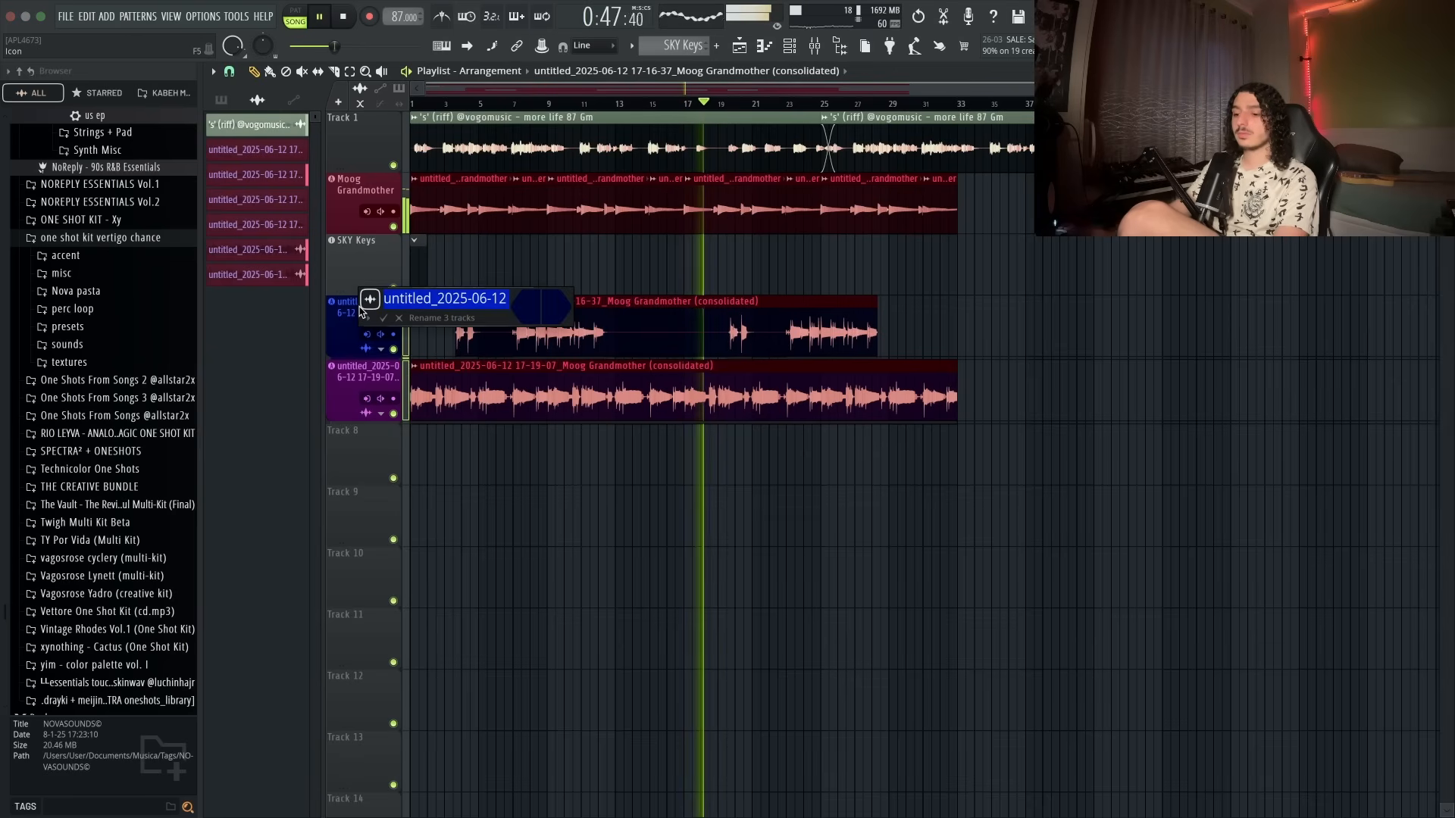
type("gtr mel")
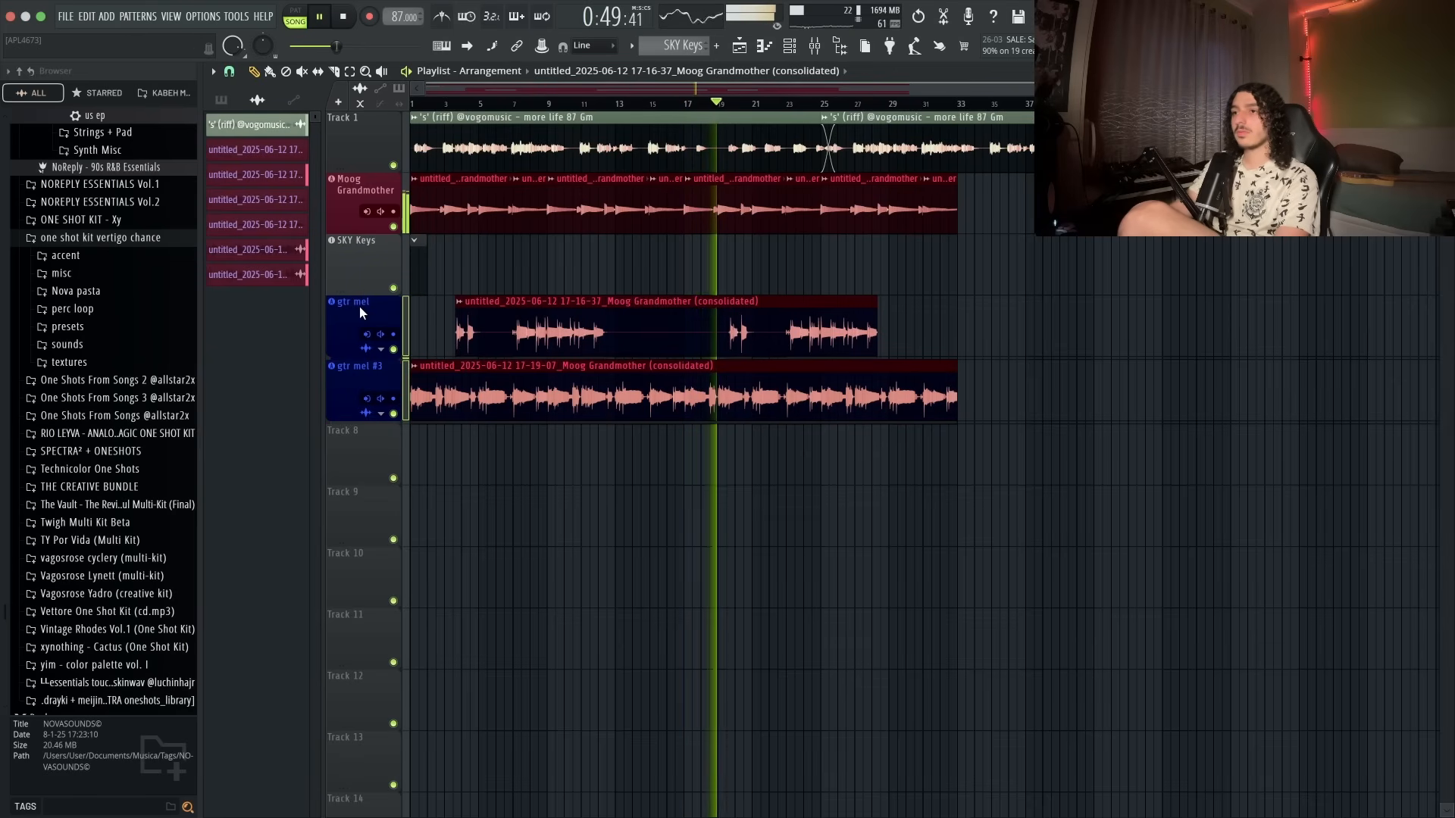
key("Return")
- Auto-name the clips on the gtr mel tracks
right_click(360, 314)
left_click(399, 376)
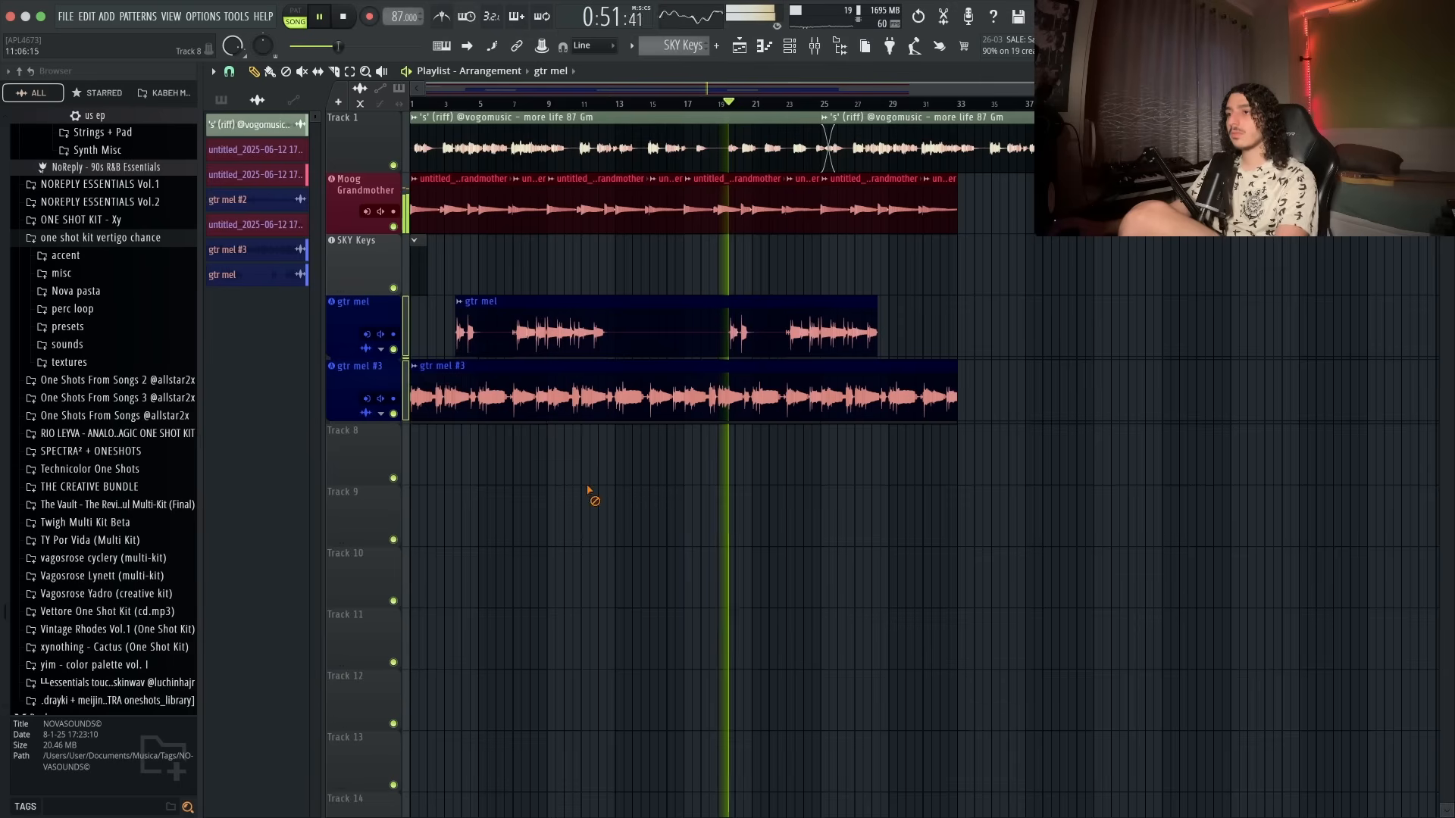
- Delete the clips after bar 25 on the riff, Moog Grandmother and gtr mel tracks
scroll(765, 372, "down", 1)
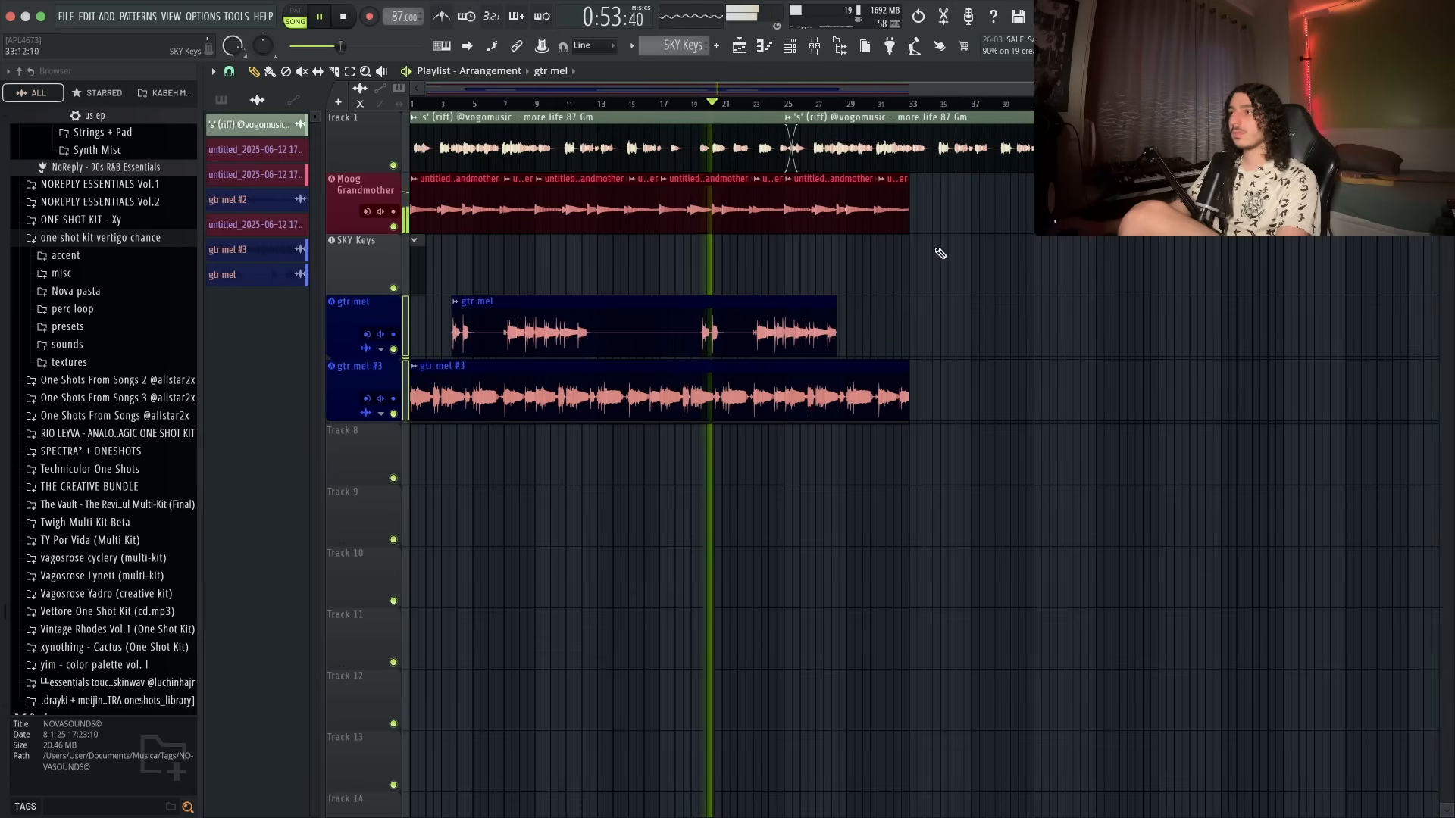
right_click(867, 198)
right_click(878, 150)
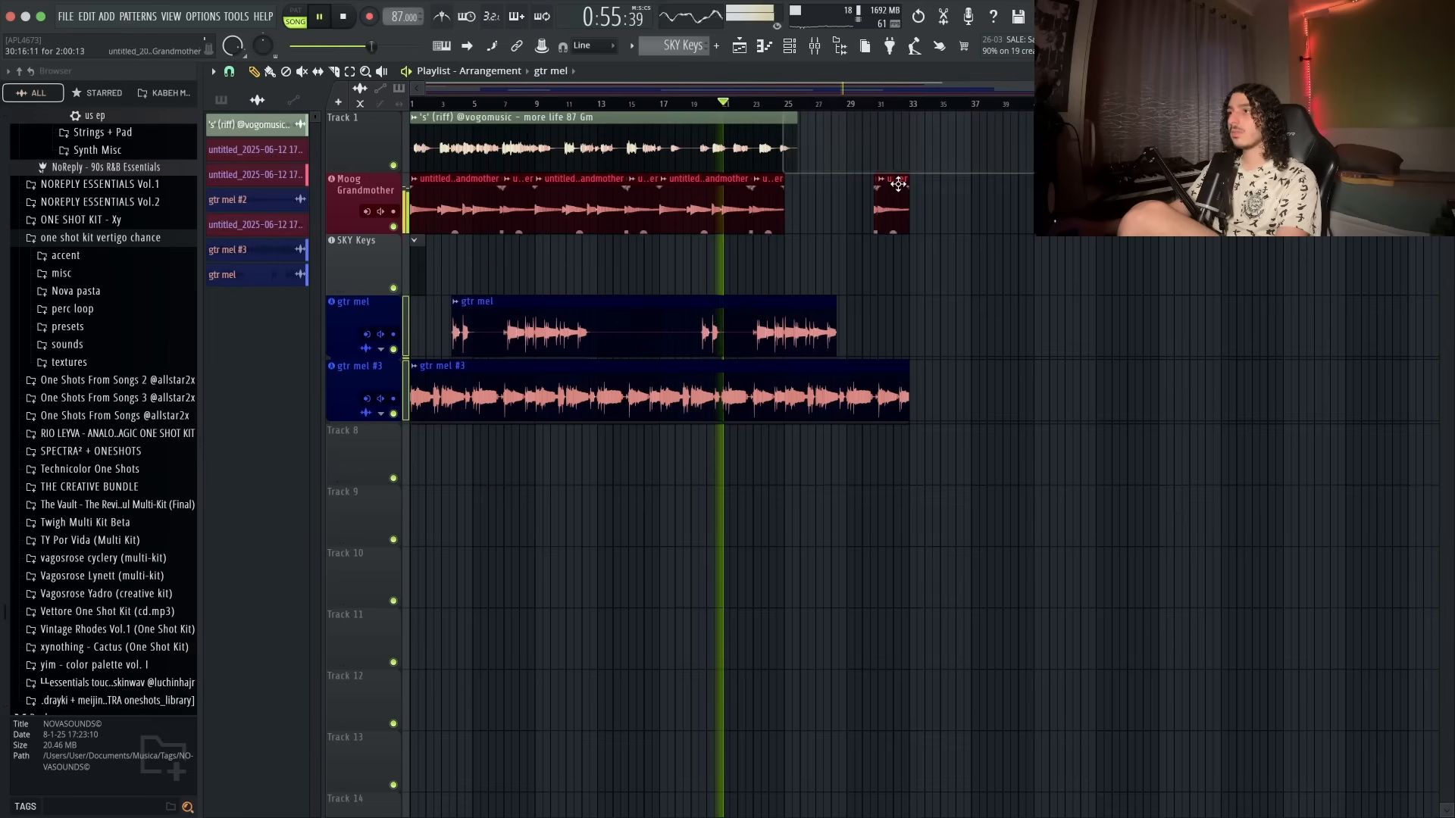
right_click(890, 198)
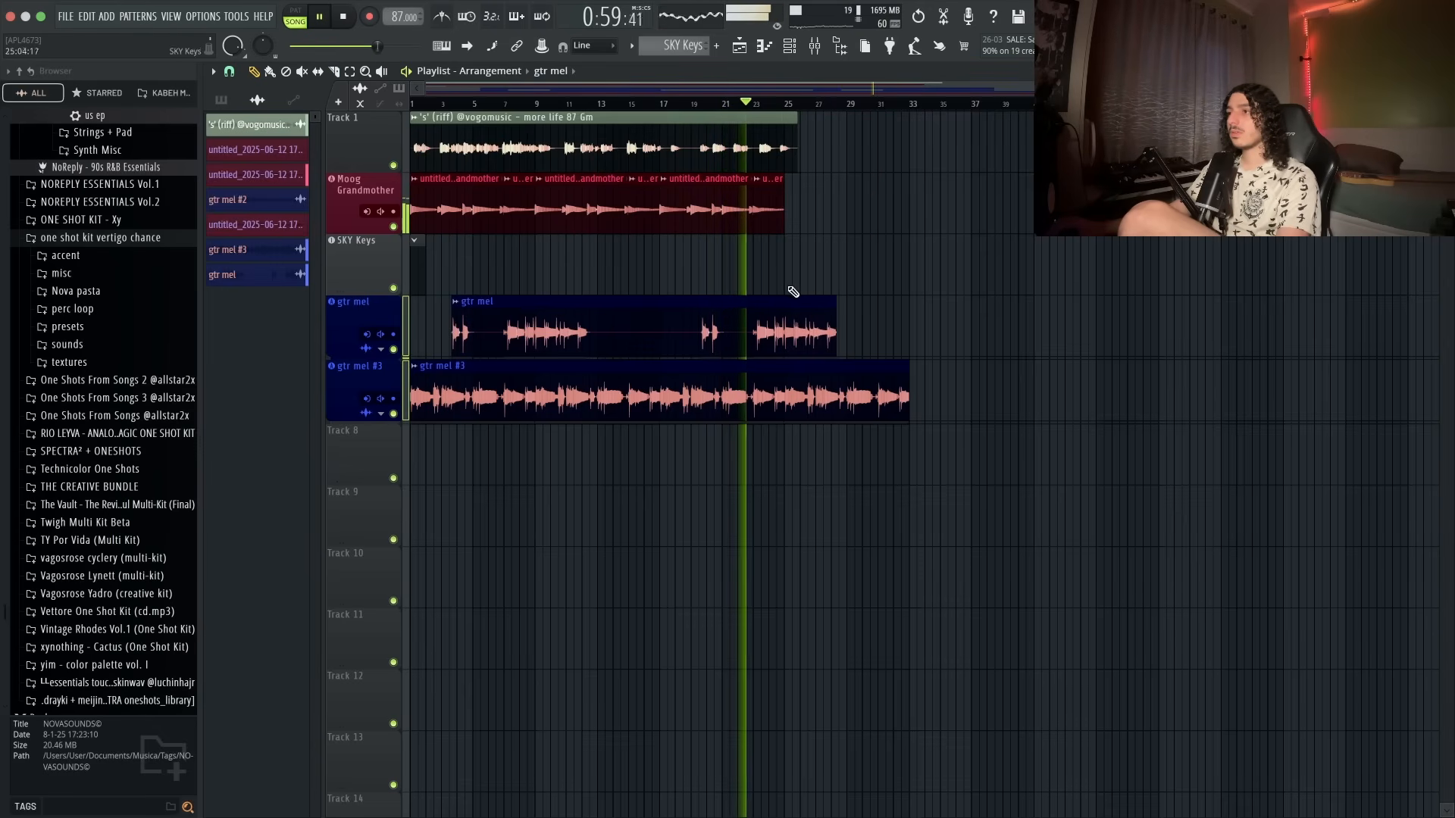
right_click(781, 333)
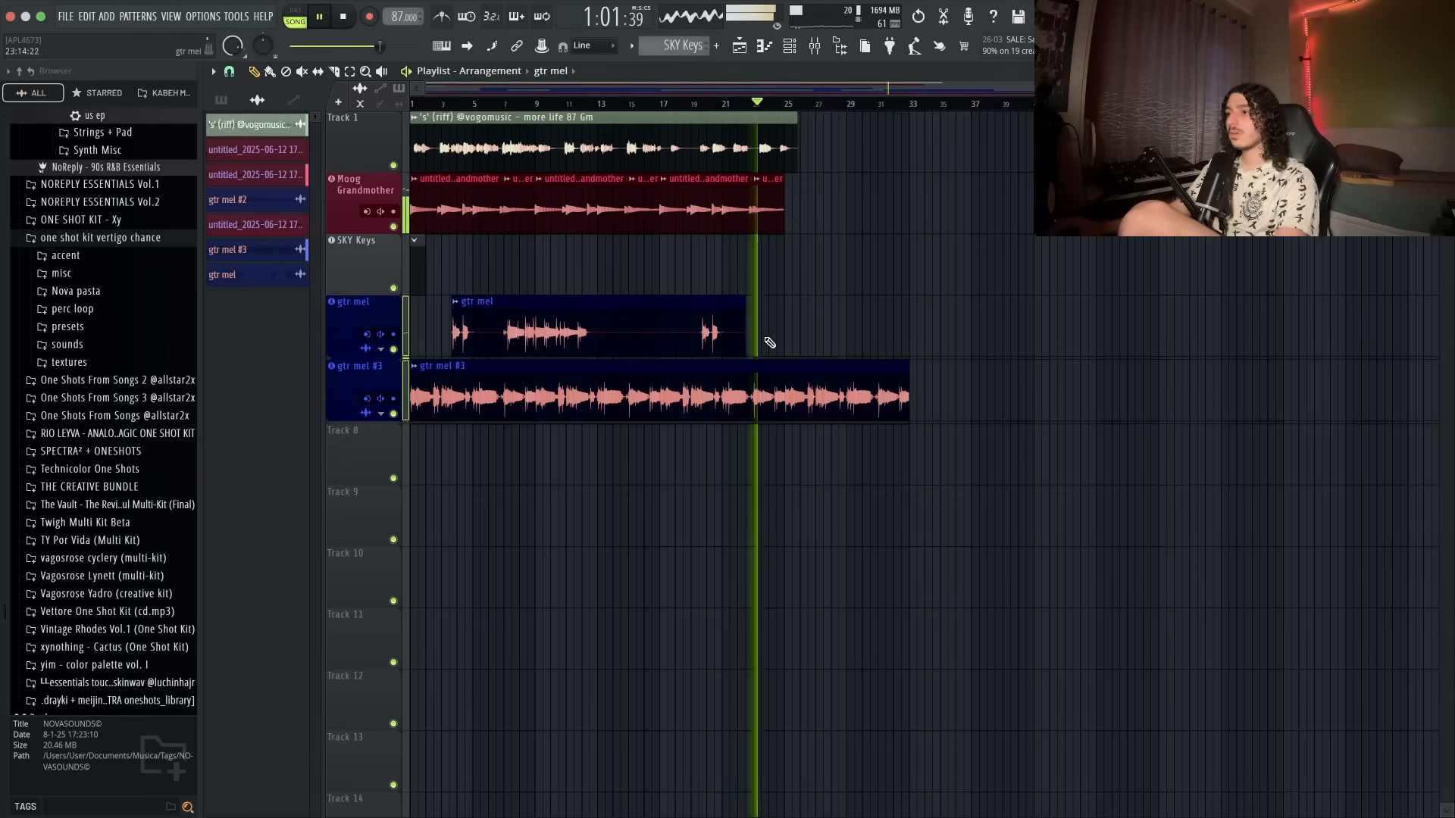
- Slice the clips at bar 25 and delete the tail of the gtr mel #3 clip
scroll(527, 347, "up", 3)
scroll(714, 344, "down", 1)
key("c")
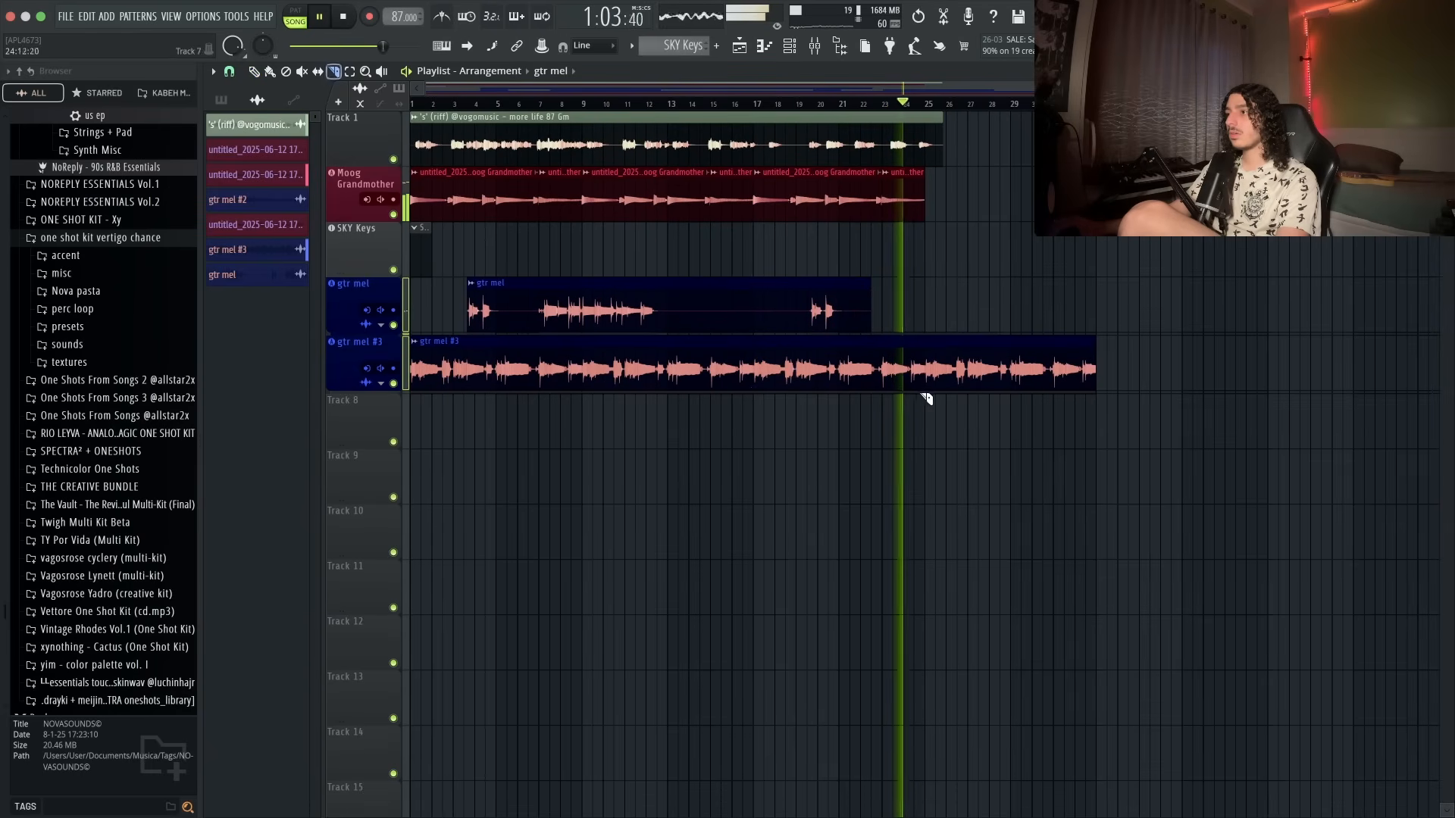
left_click_drag(925, 400, 926, 362)
right_click(936, 367)
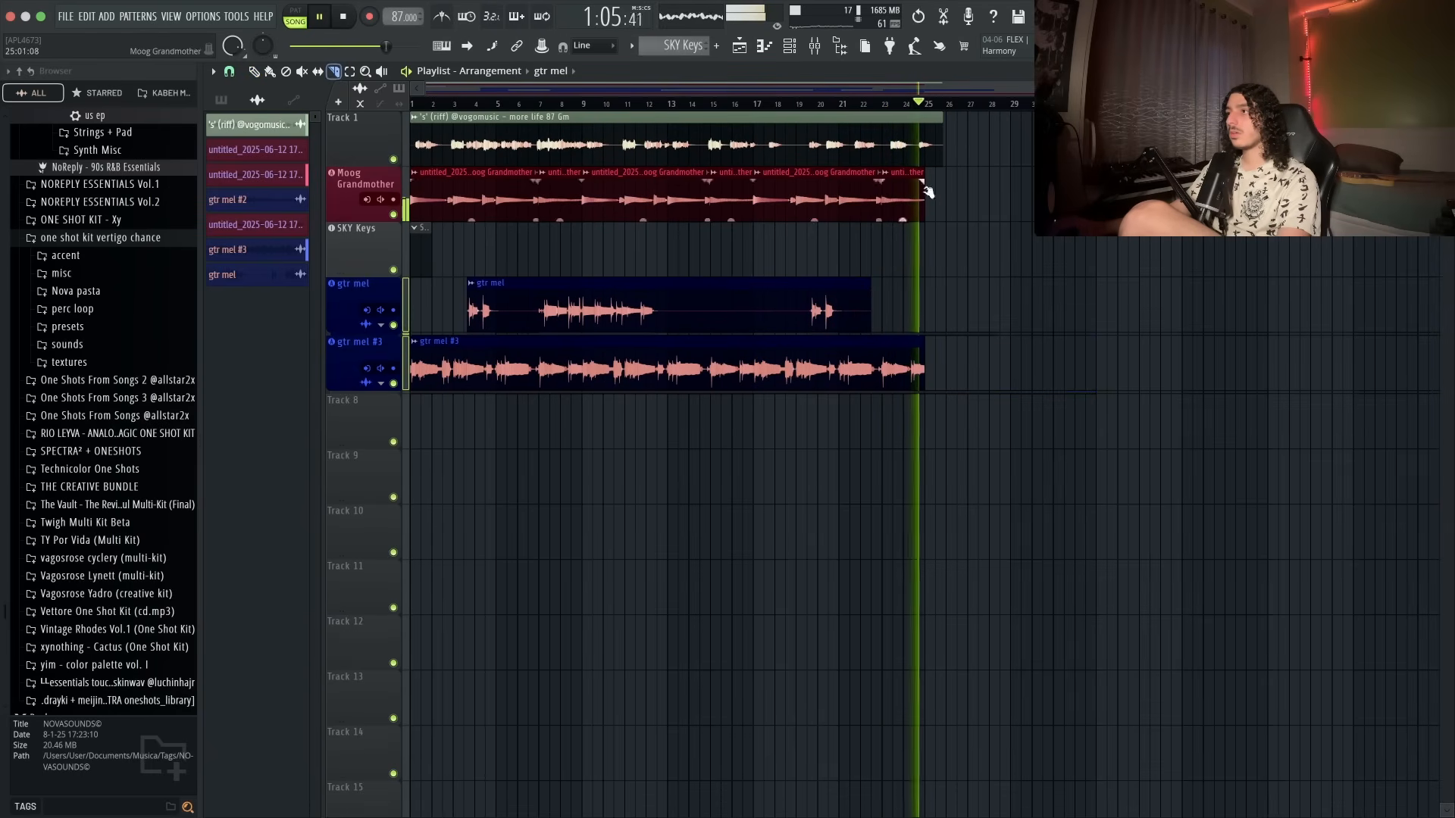
left_click_drag(929, 158, 935, 189)
key("p")
- Play back the arrangement from the start
scroll(998, 412, "up", 2)
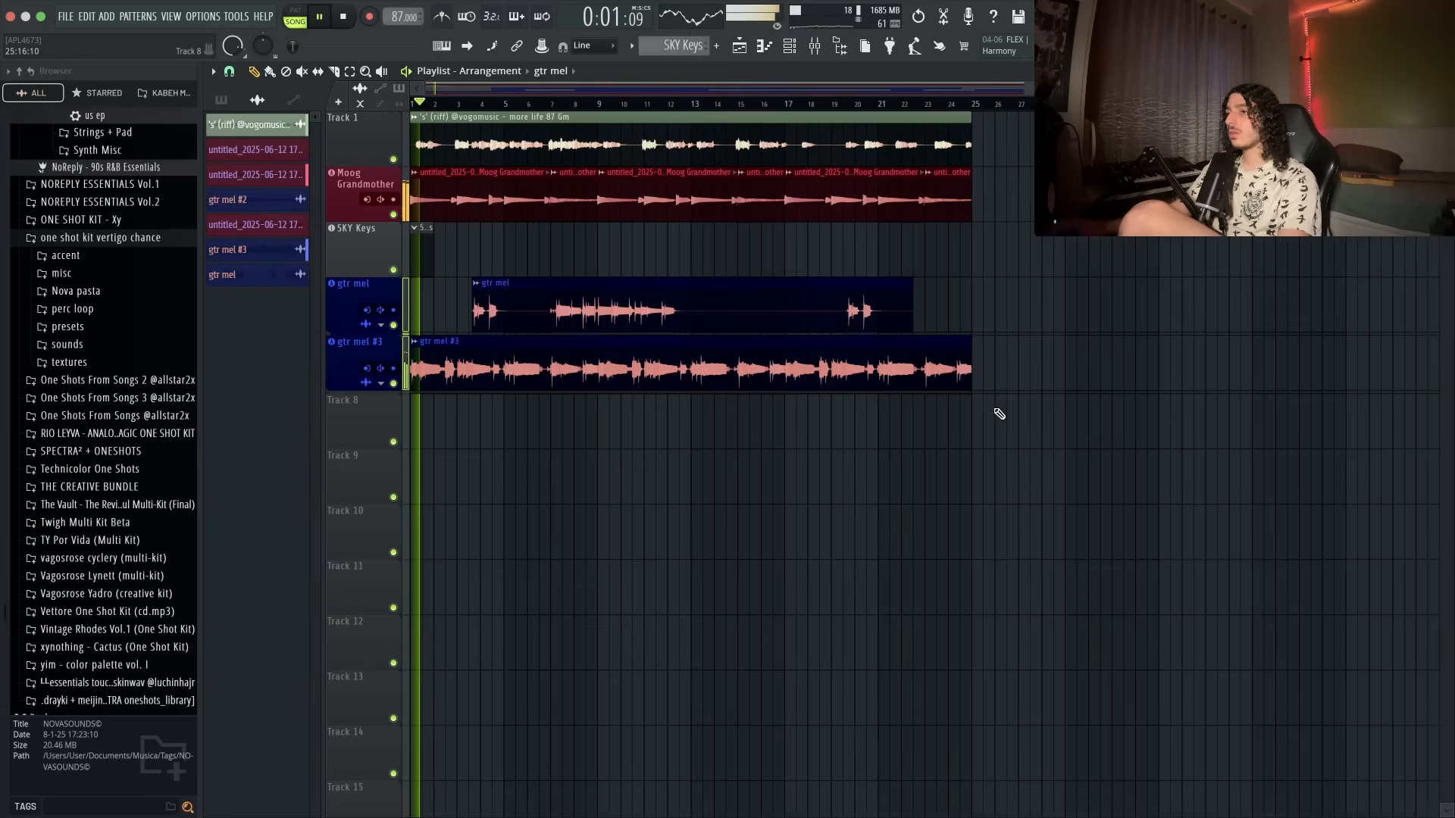
scroll(761, 369, "up", 1)
scroll(762, 369, "up", 1)
key("space")
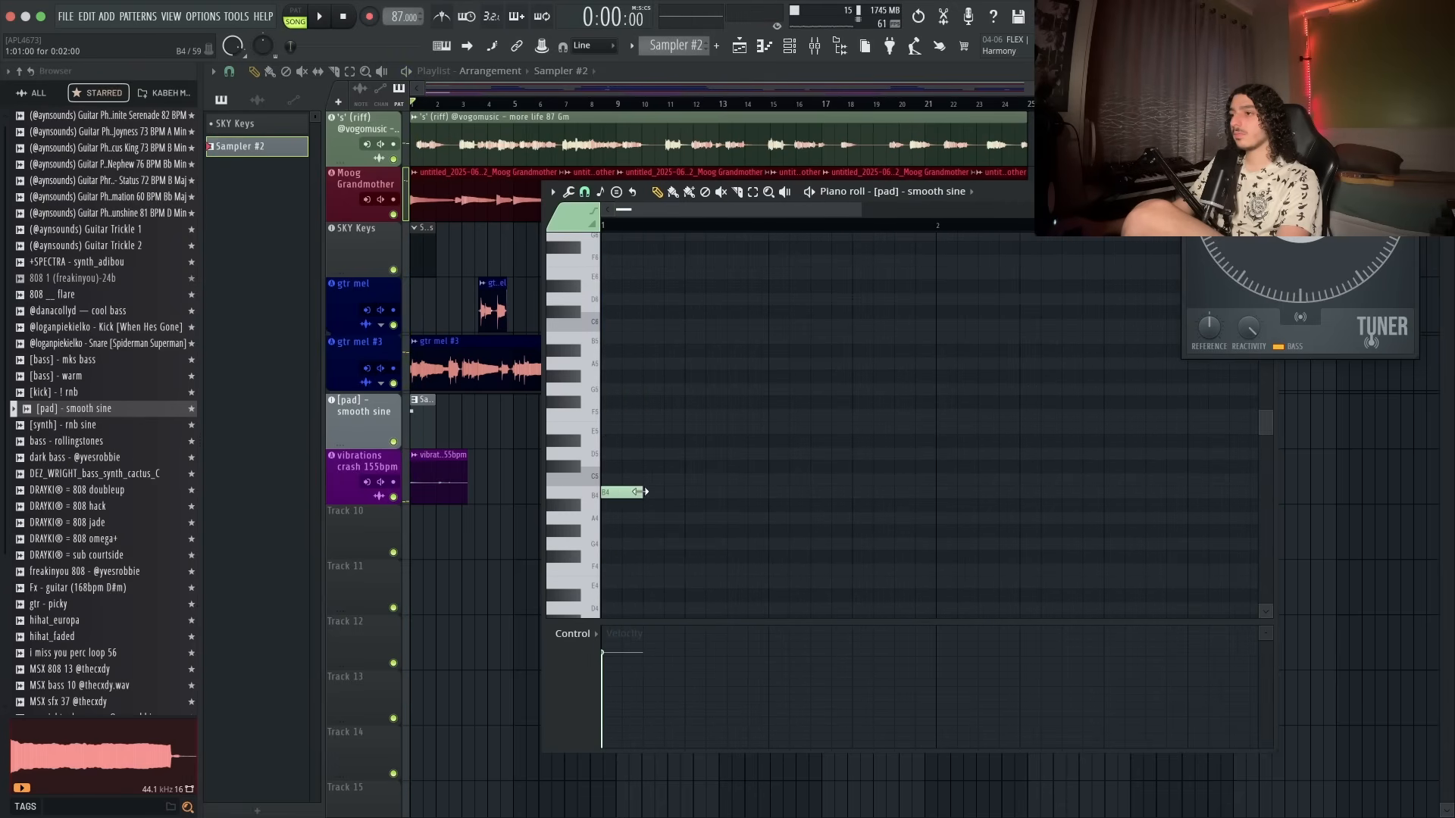
- Build a five-note chord in the smooth sine pad's piano roll and transpose it down an octave
left_click(613, 454)
left_click(606, 403)
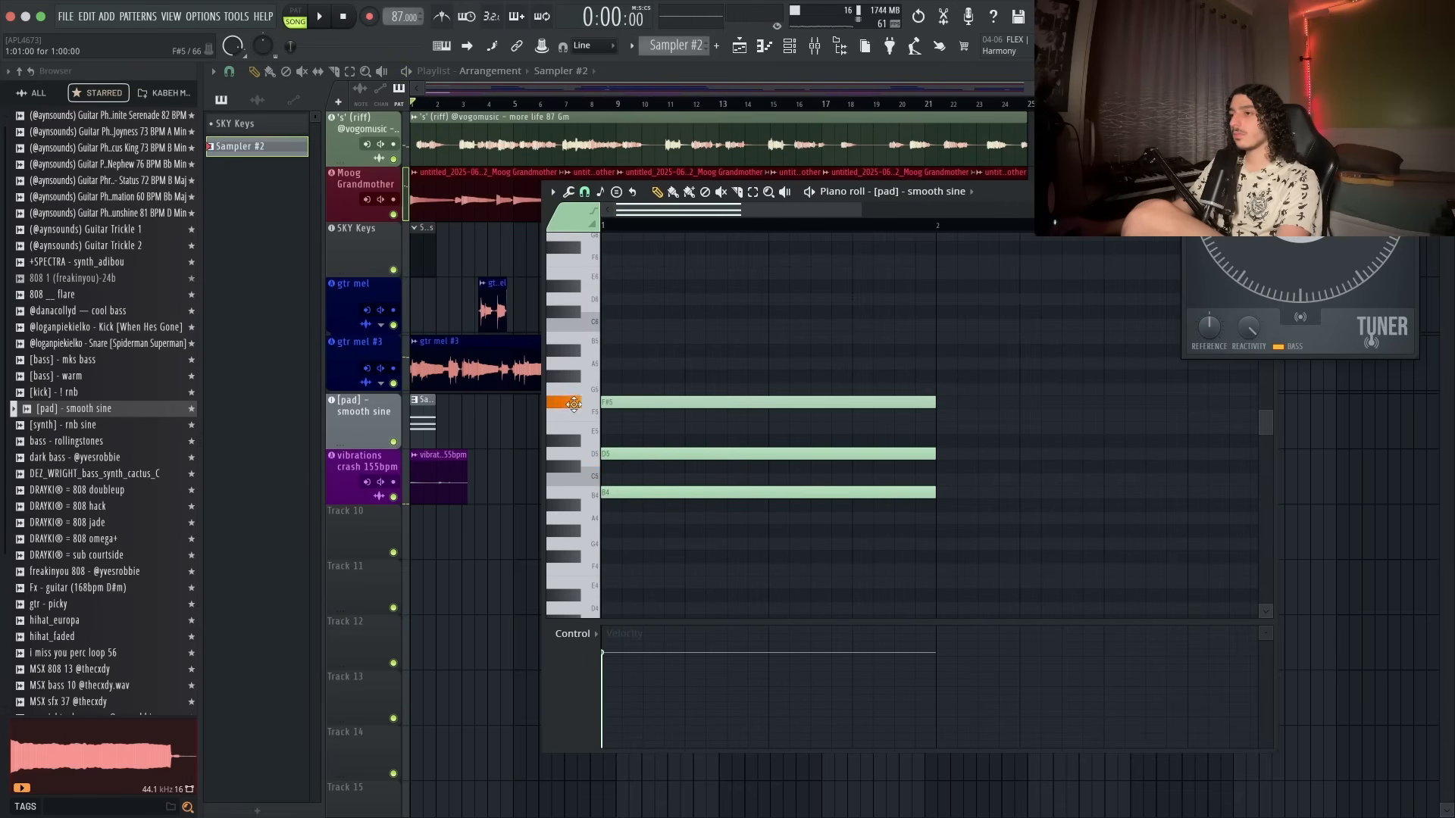
left_click(608, 364)
left_click(585, 367)
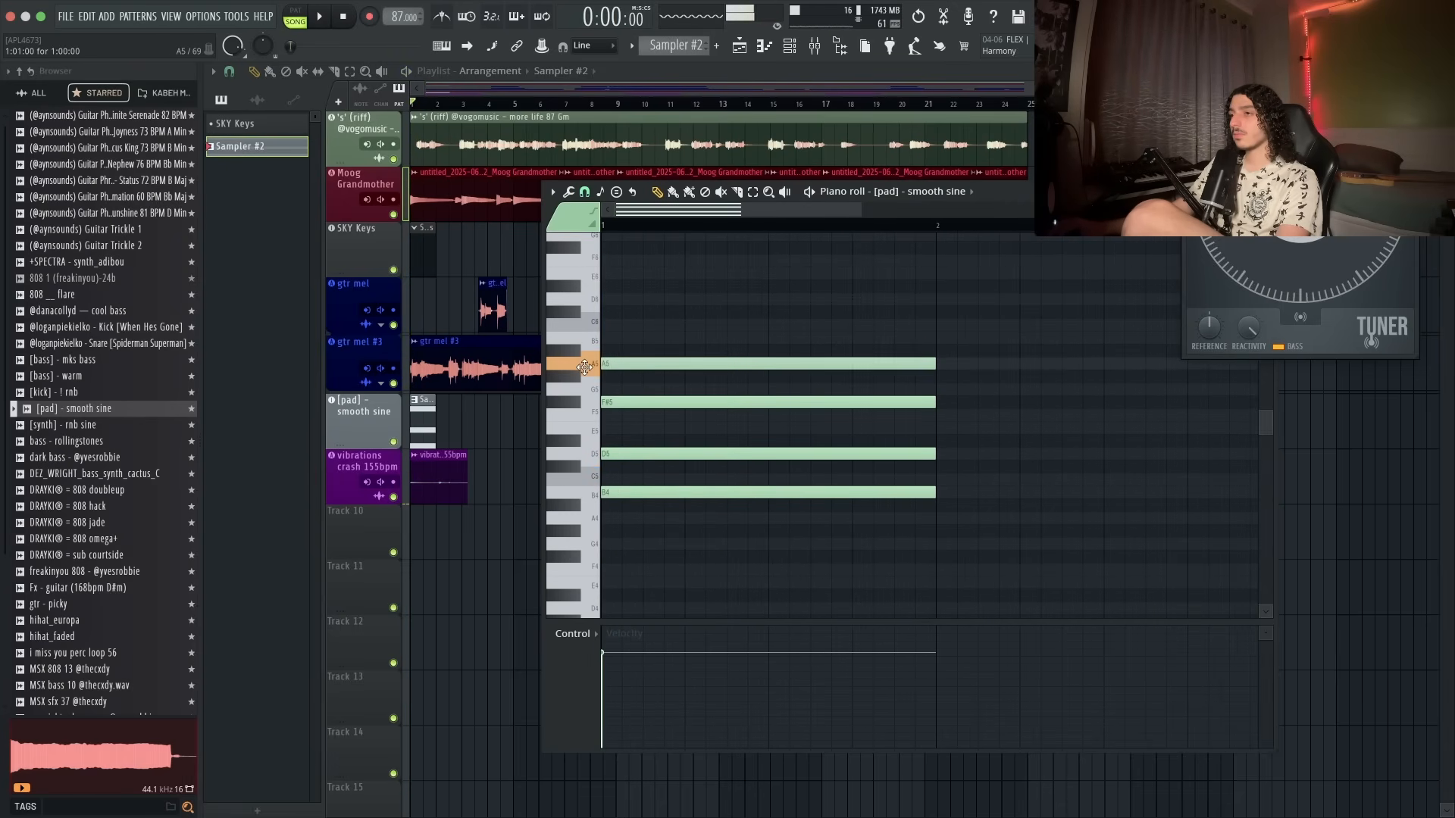
left_click(608, 350)
left_click(607, 338)
left_click(582, 338)
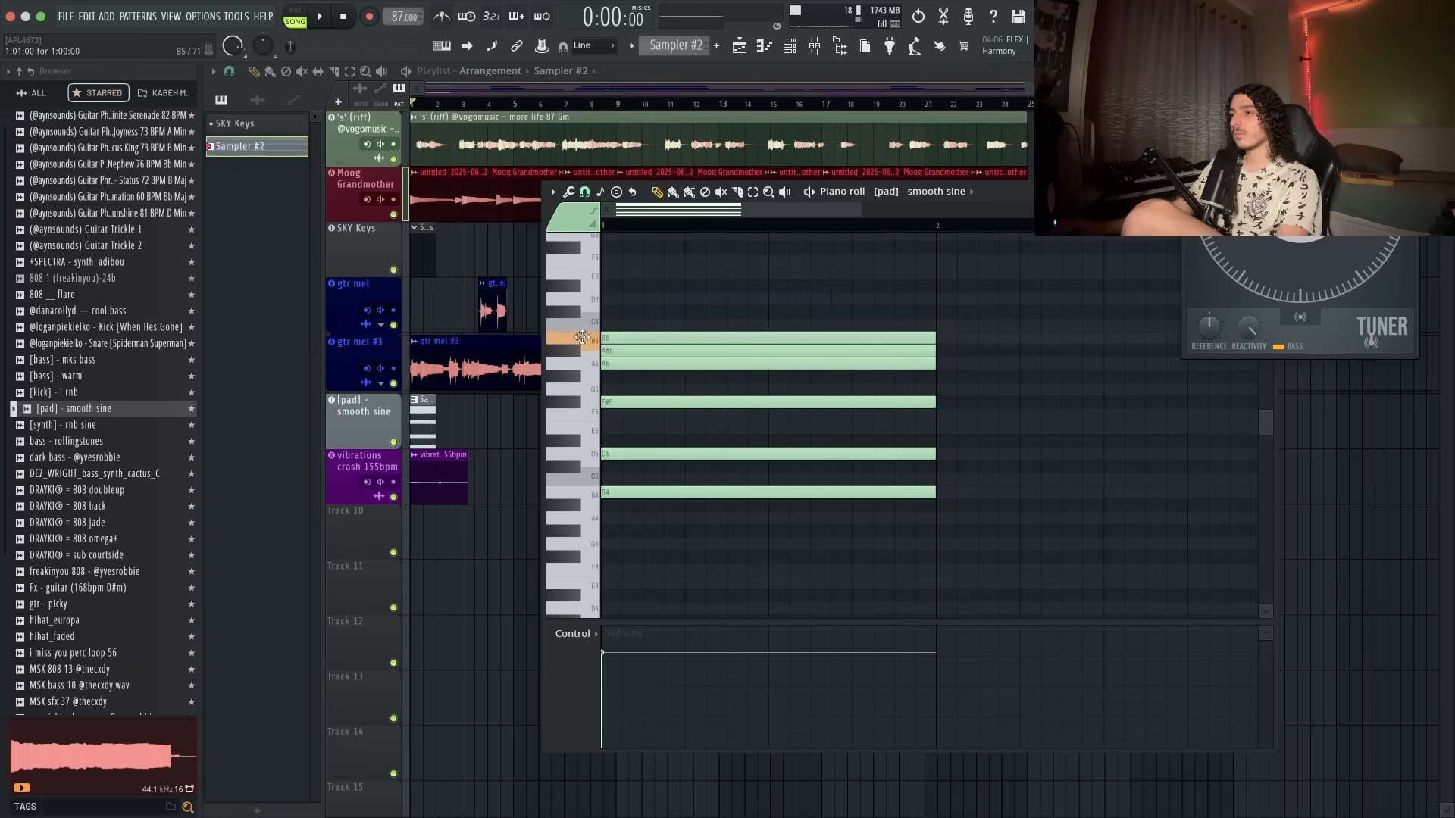
key("space")
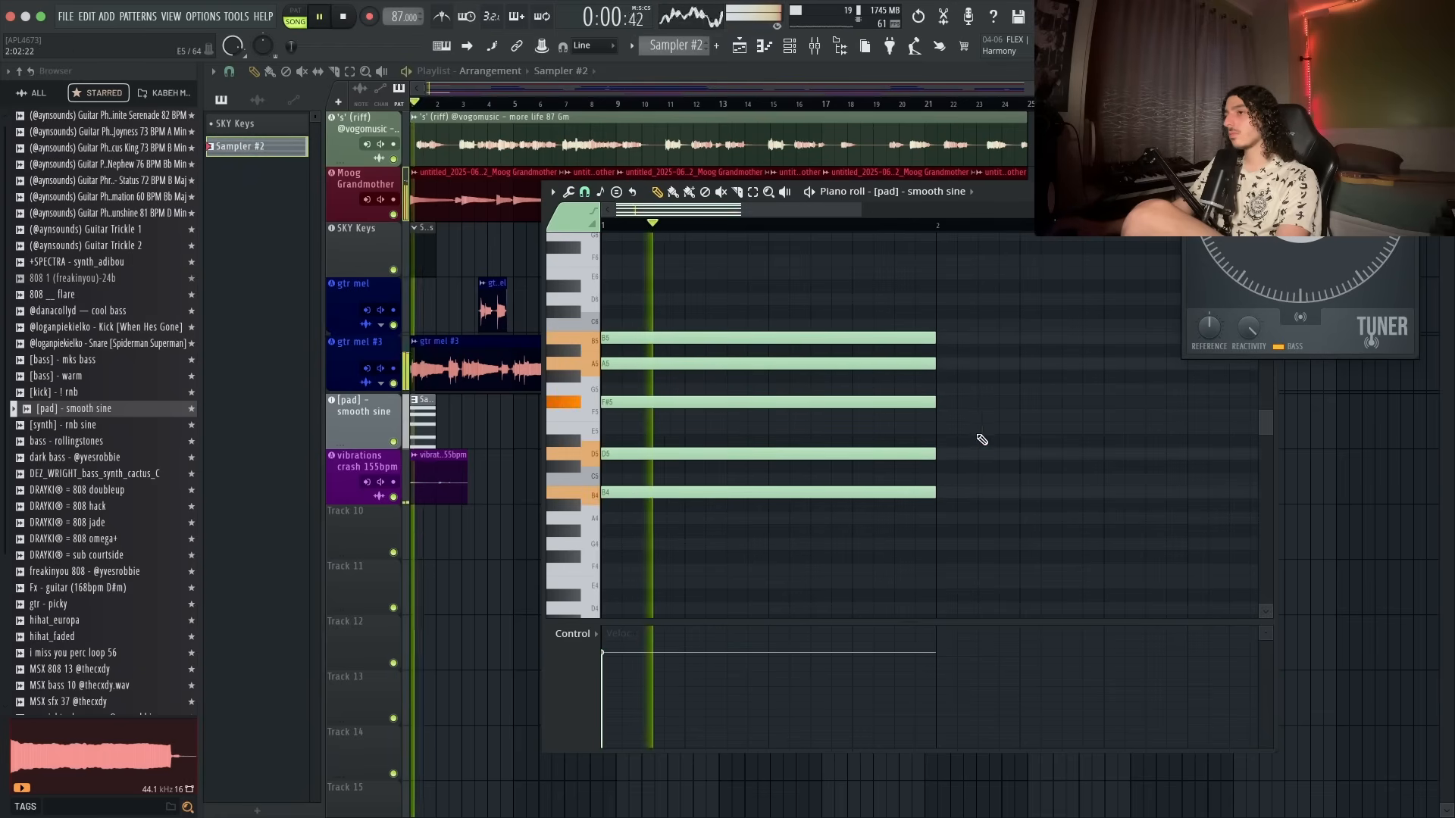
scroll(966, 432, "down", 2)
key("ctrl+Down")
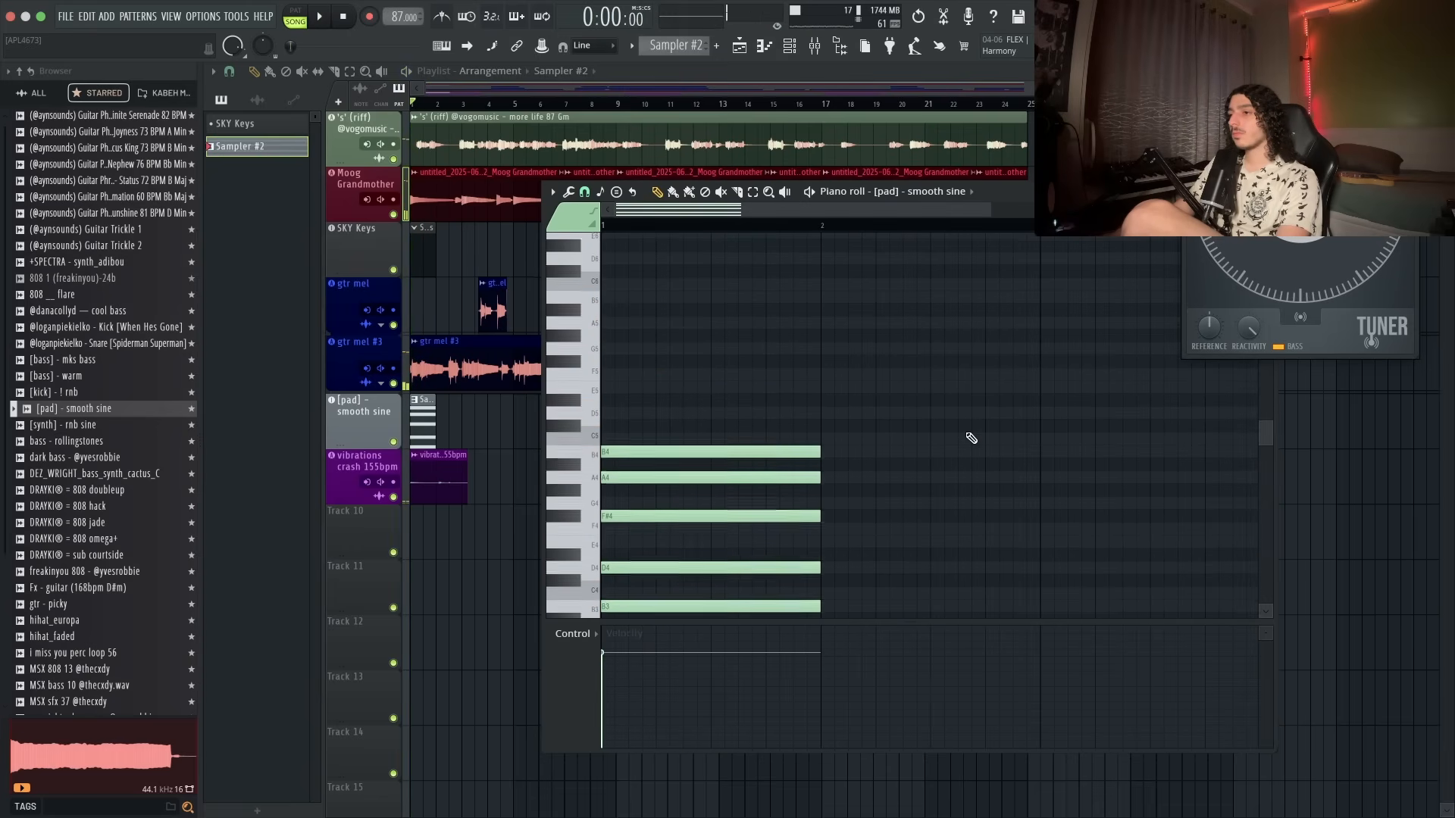
- Open the smooth sine pad channel settings and set its Chord option to Major
scroll(970, 438, "down", 2)
double_click(343, 414)
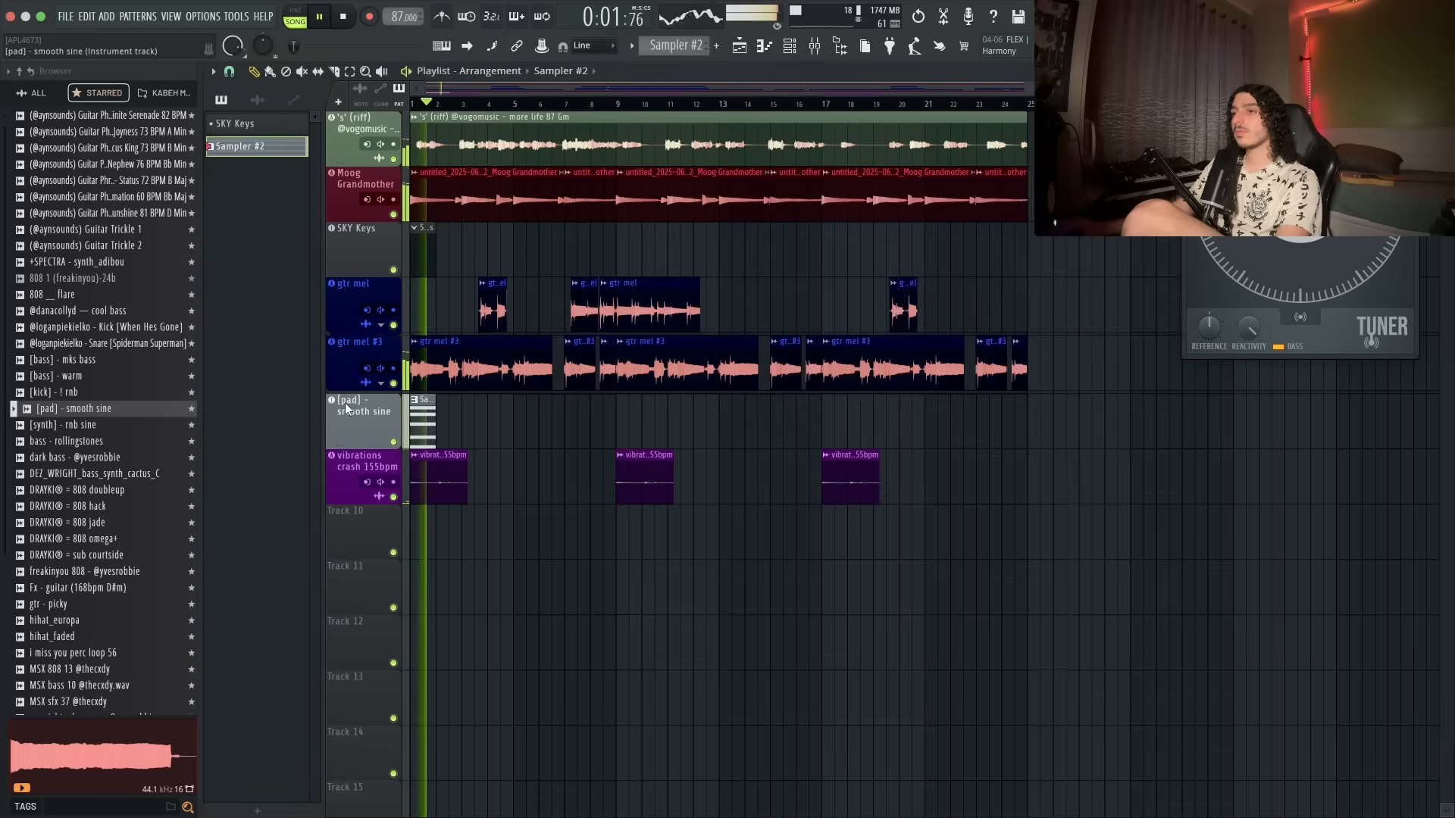
left_click(787, 232)
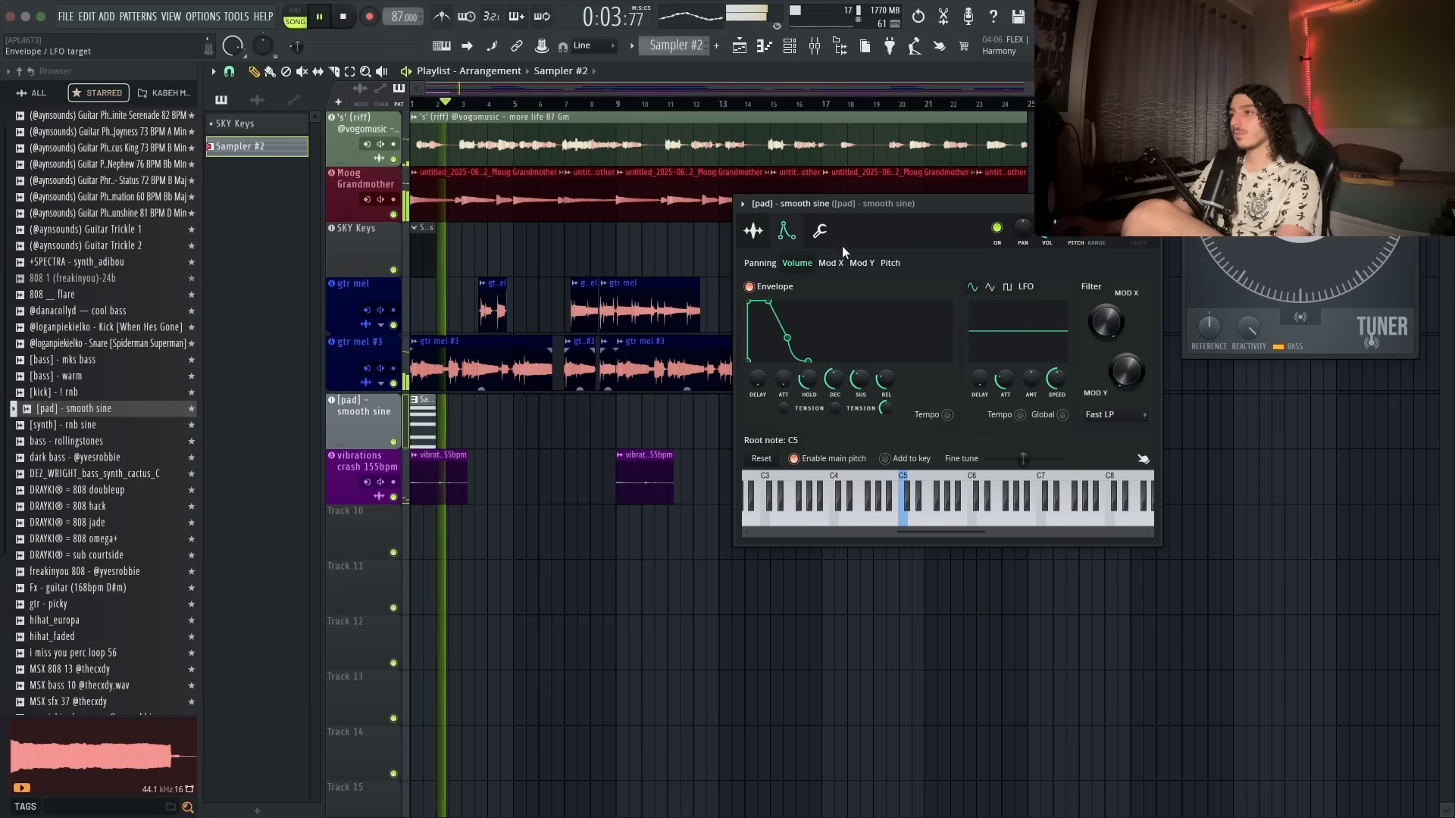
left_click(819, 232)
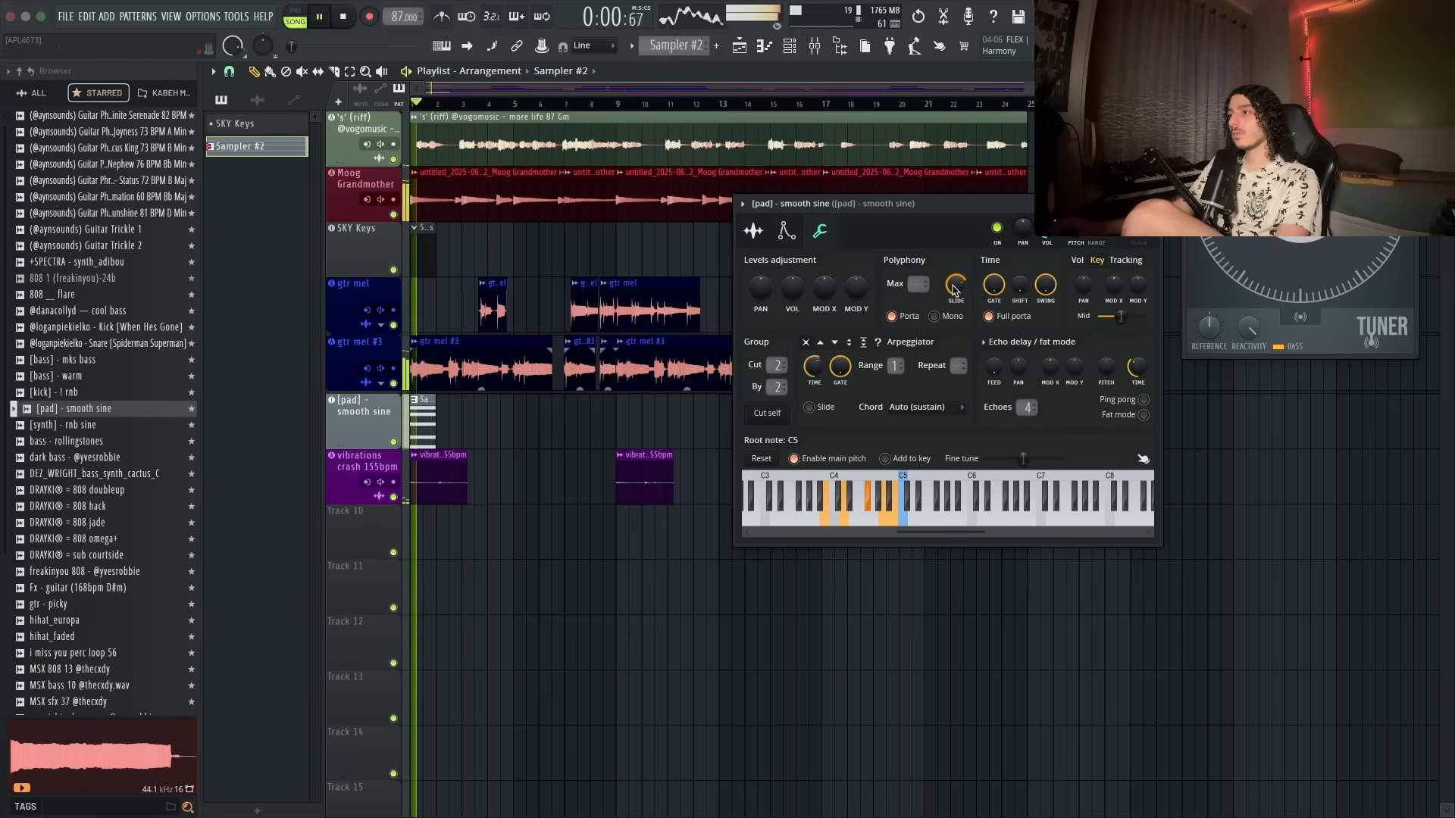
key("F7")
scroll(920, 414, "down", 1)
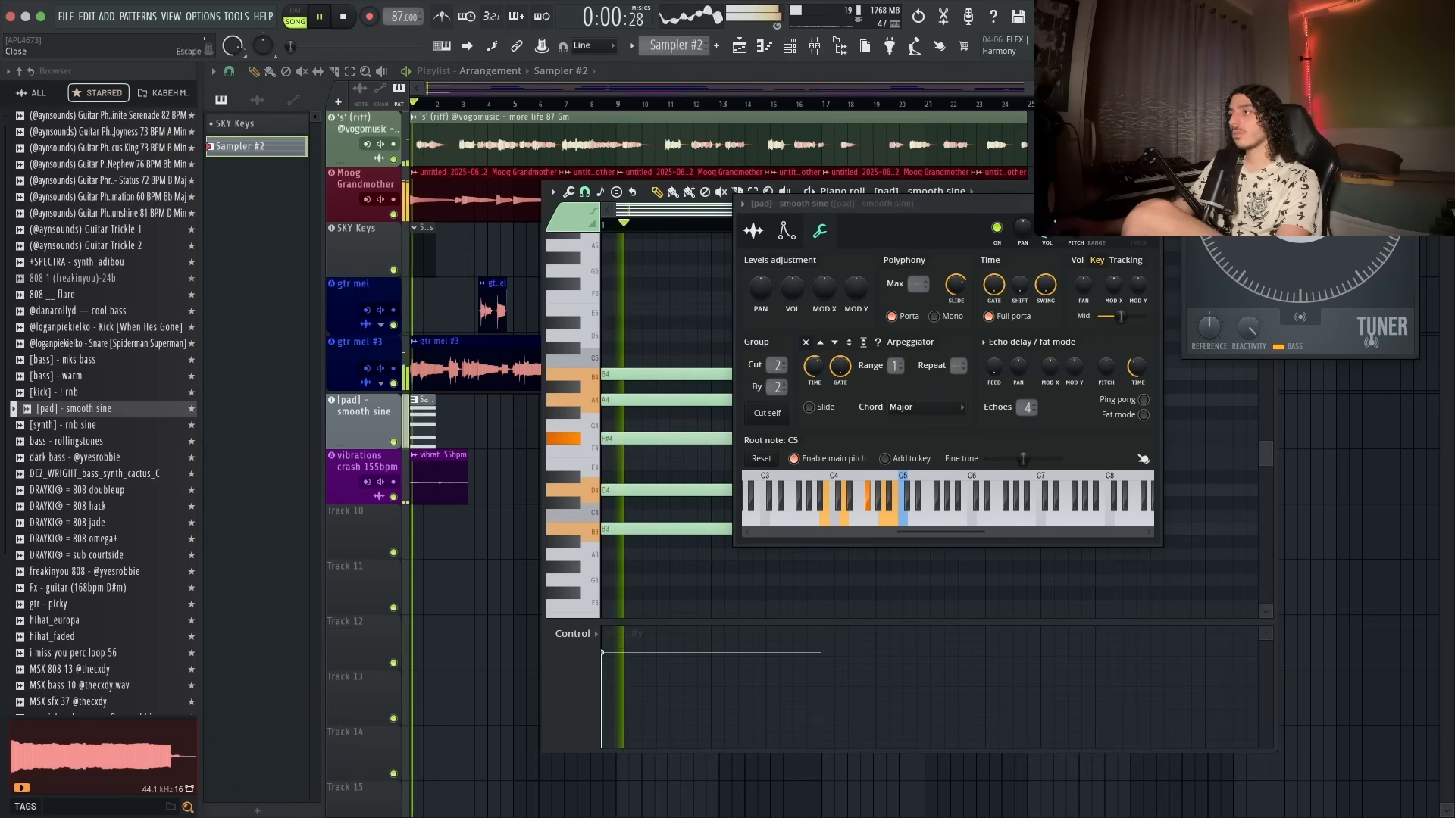
- Select the pad chord notes and lengthen them to end at bar 3
left_click(1152, 203)
left_click_drag(981, 194, 795, 181)
left_click_drag(659, 315, 525, 524)
left_click_drag(644, 517, 863, 515)
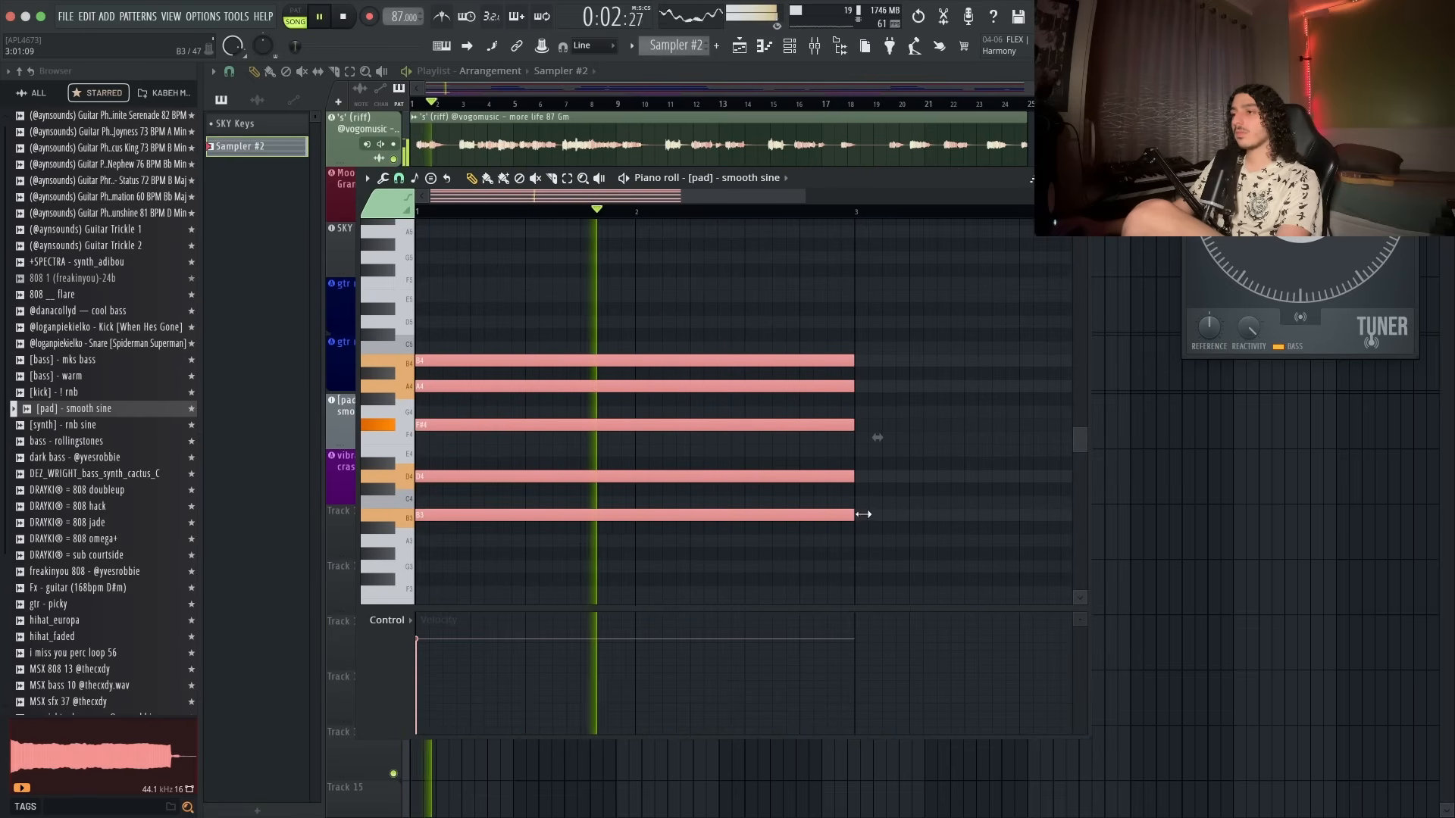
- Draw a second pad chord starting at bar 3 in the smooth sine piano roll, moving its top note down to D#5
left_click(871, 509)
scroll(893, 503, "down", 1)
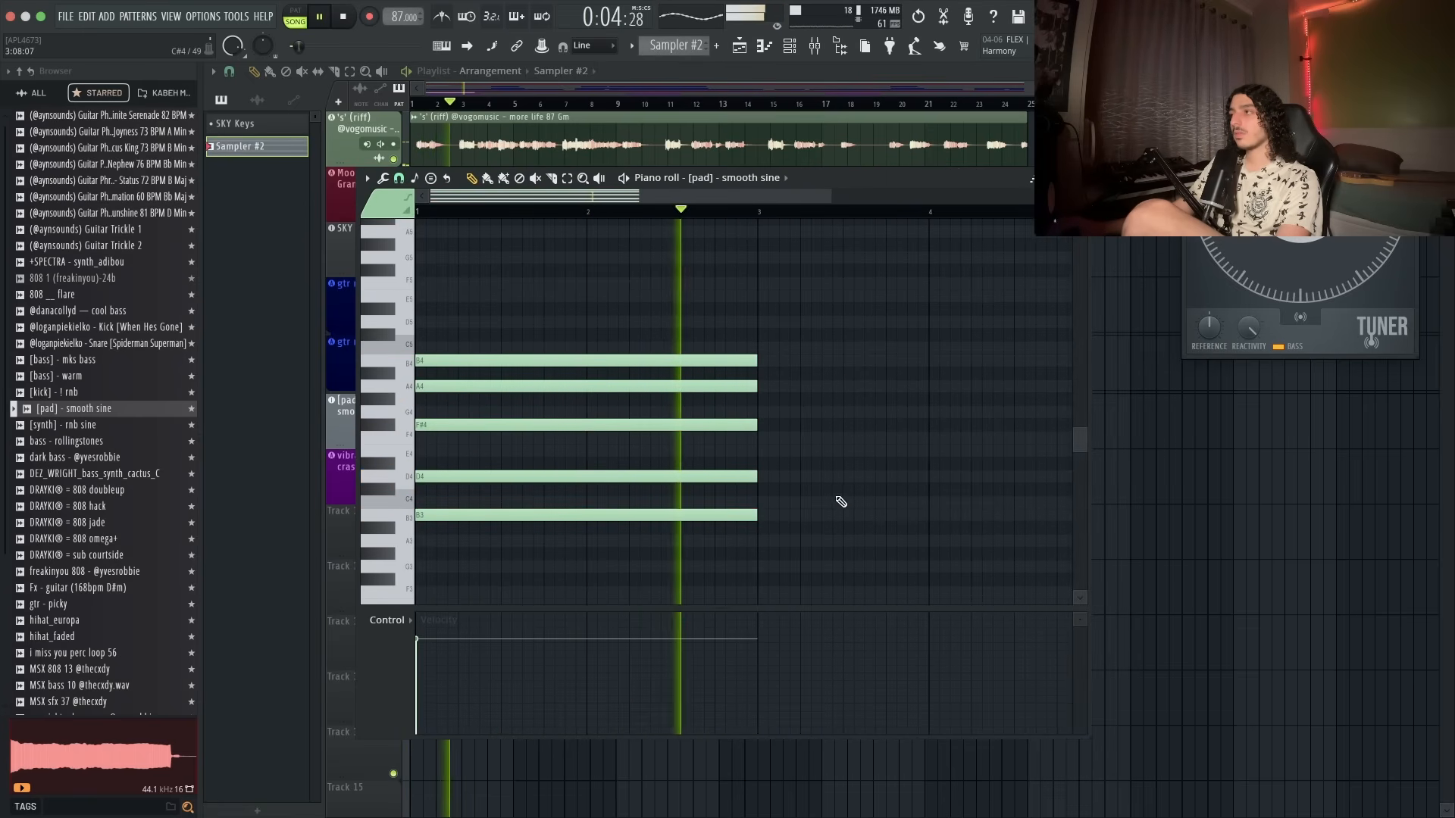
left_click(756, 479)
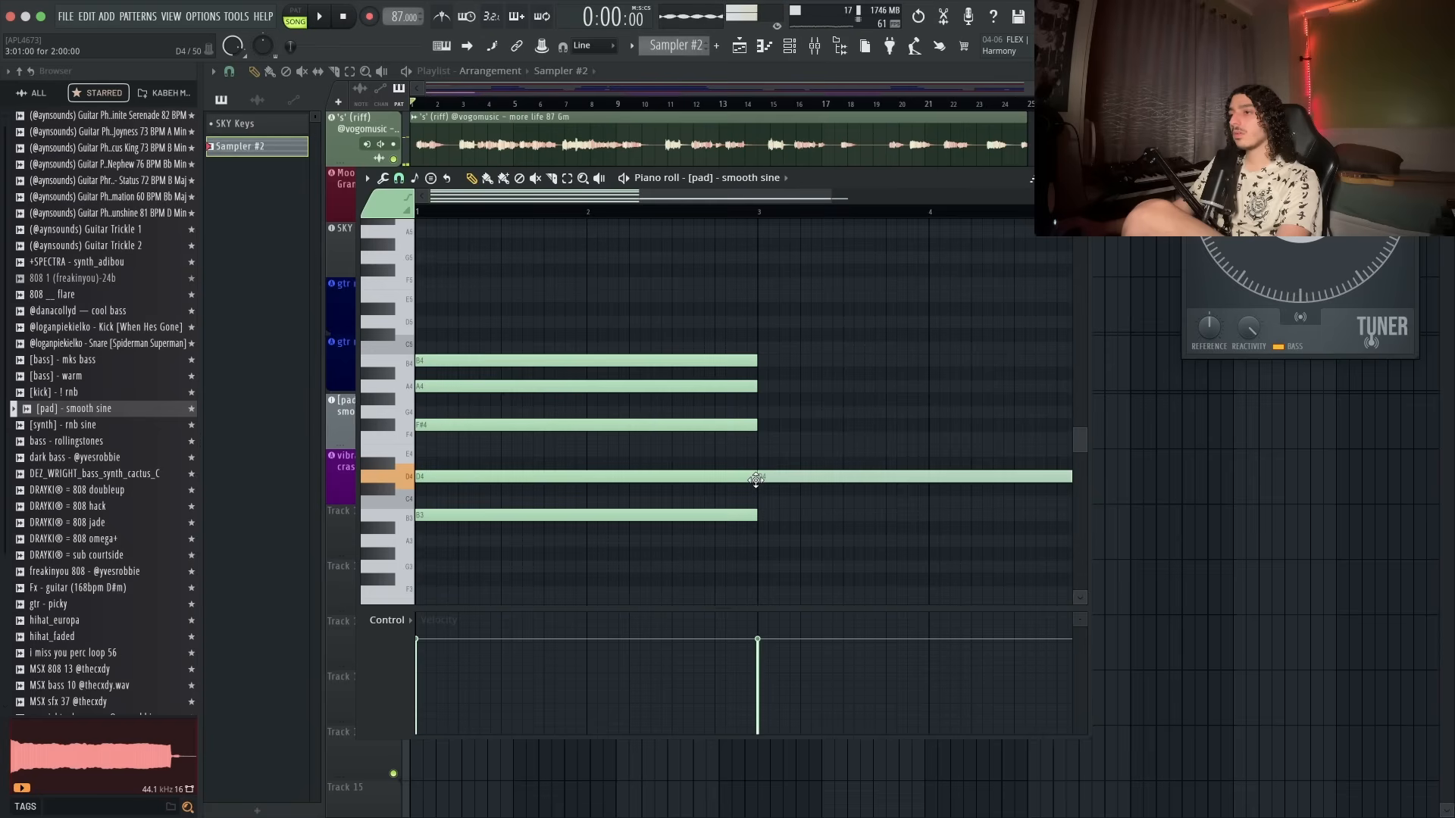
left_click(763, 387)
left_click(758, 347)
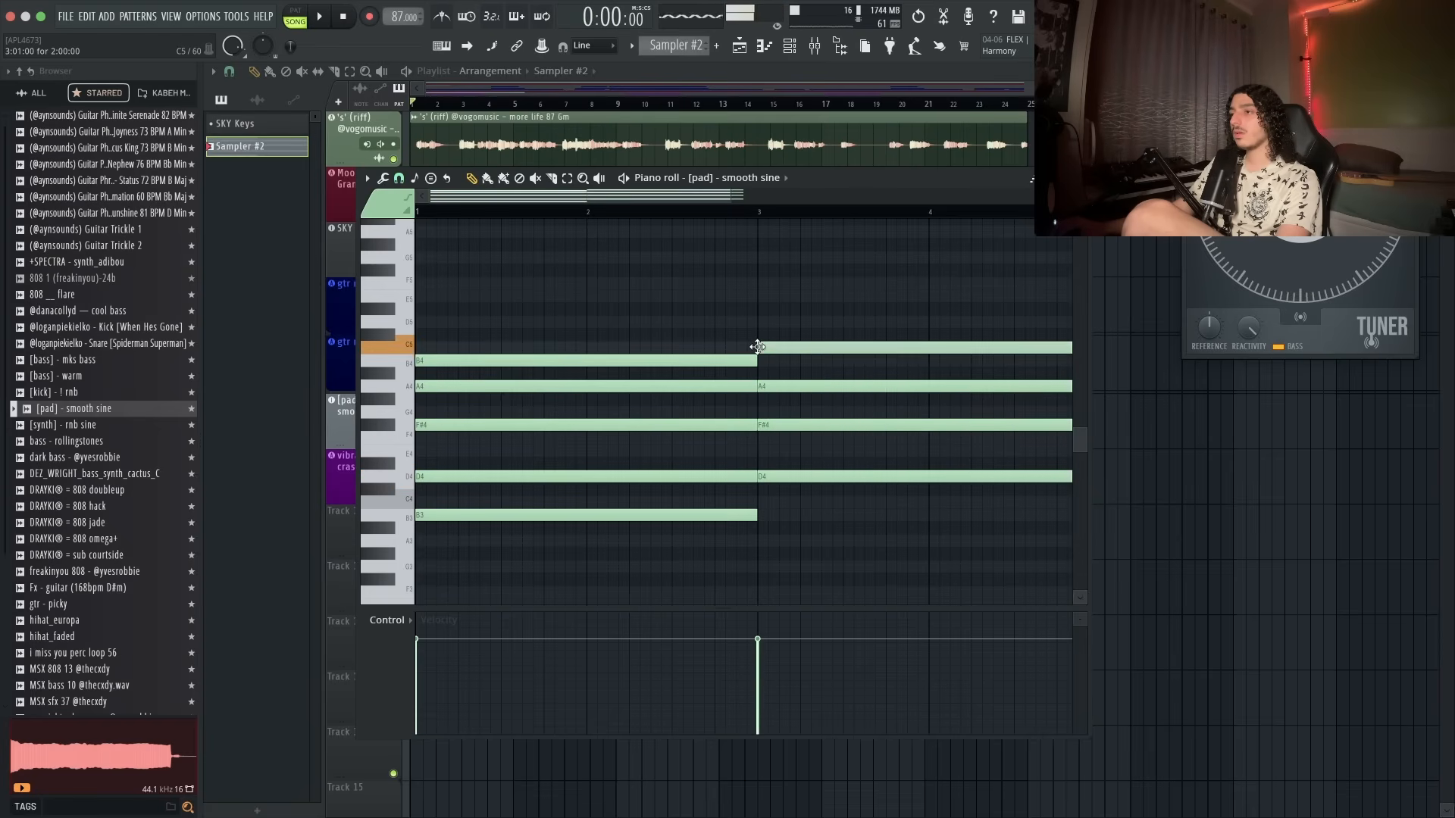
left_click(757, 297)
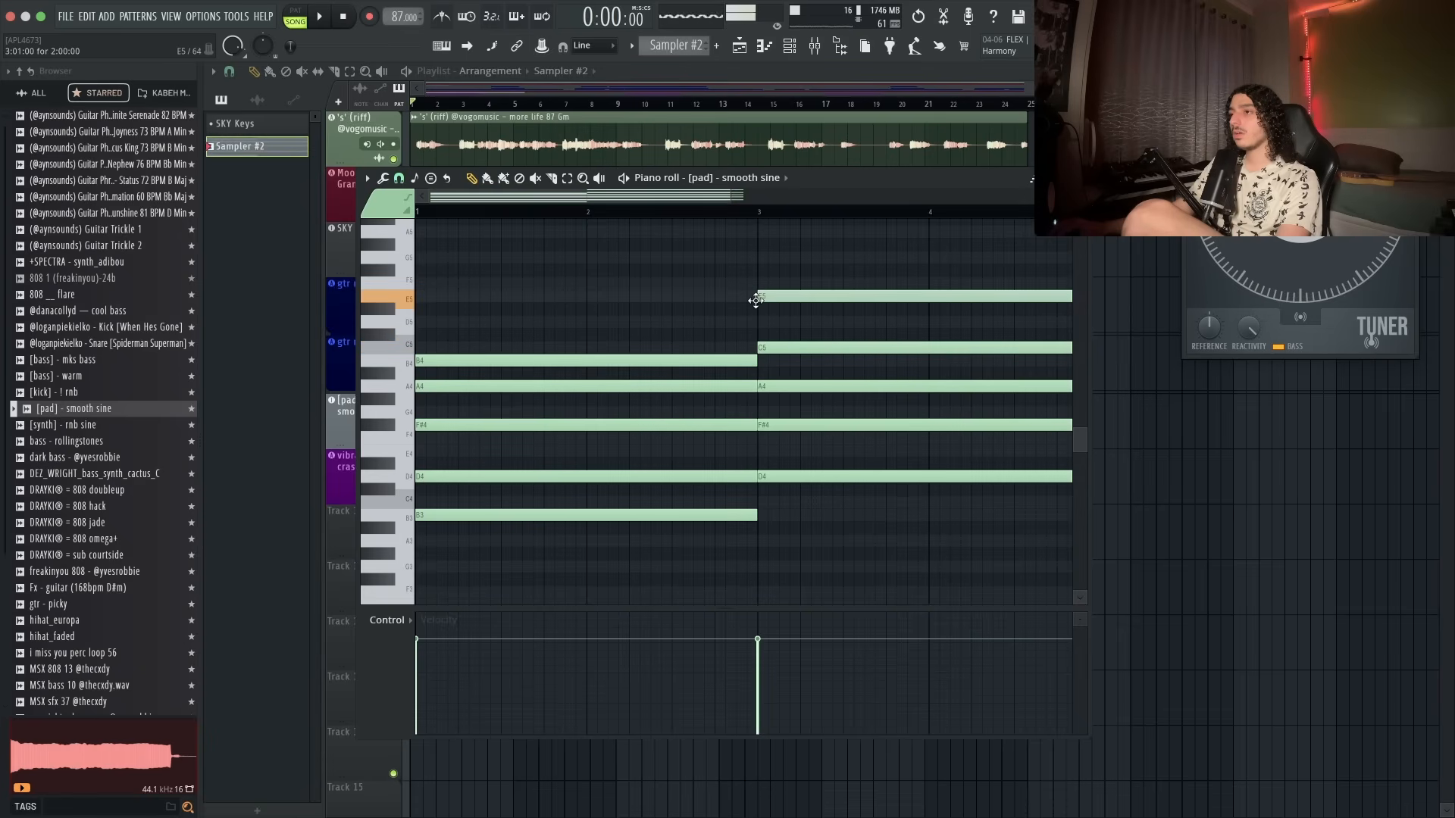
left_click_drag(702, 418, 779, 421)
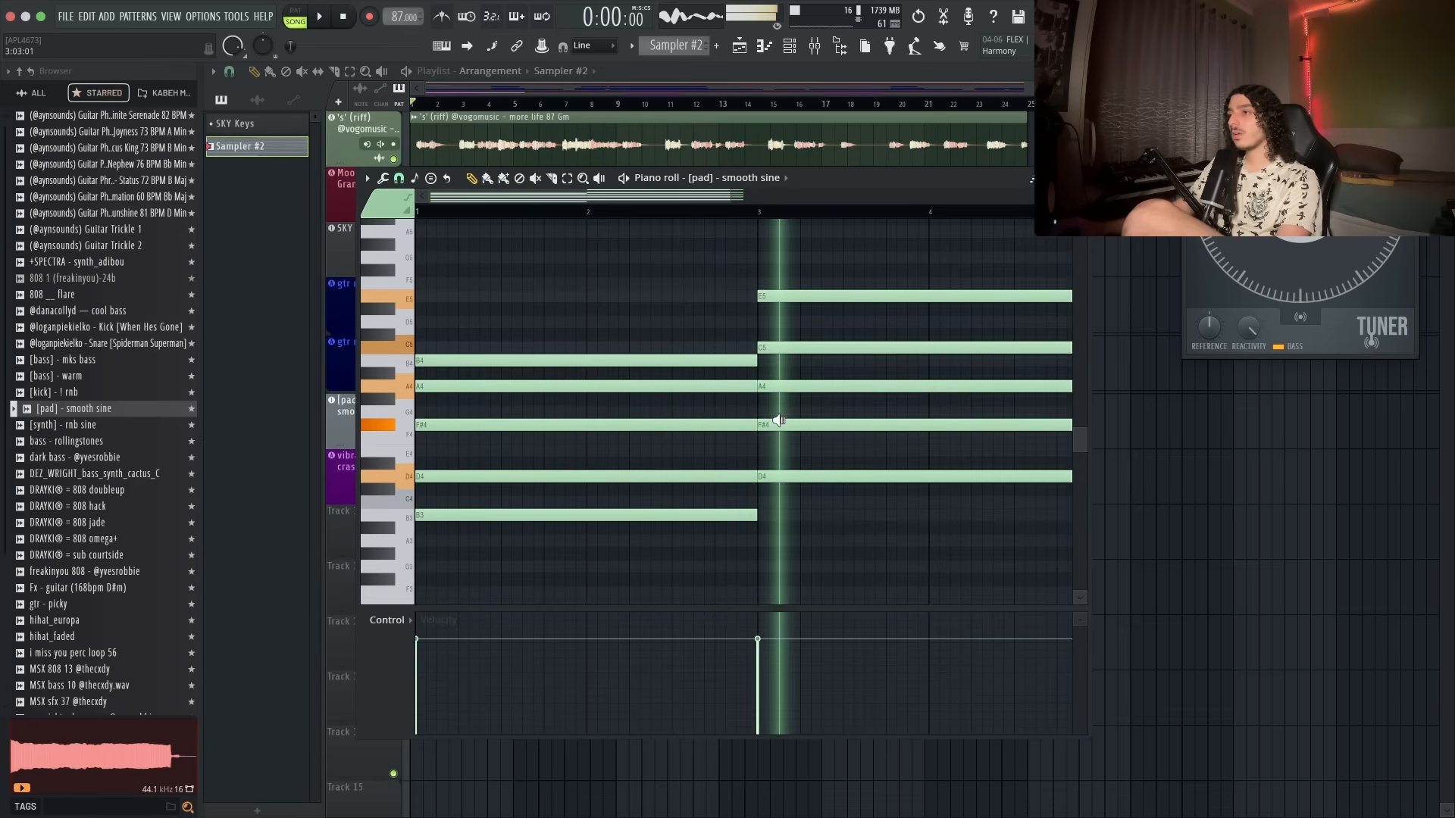
left_click_drag(783, 296, 777, 319)
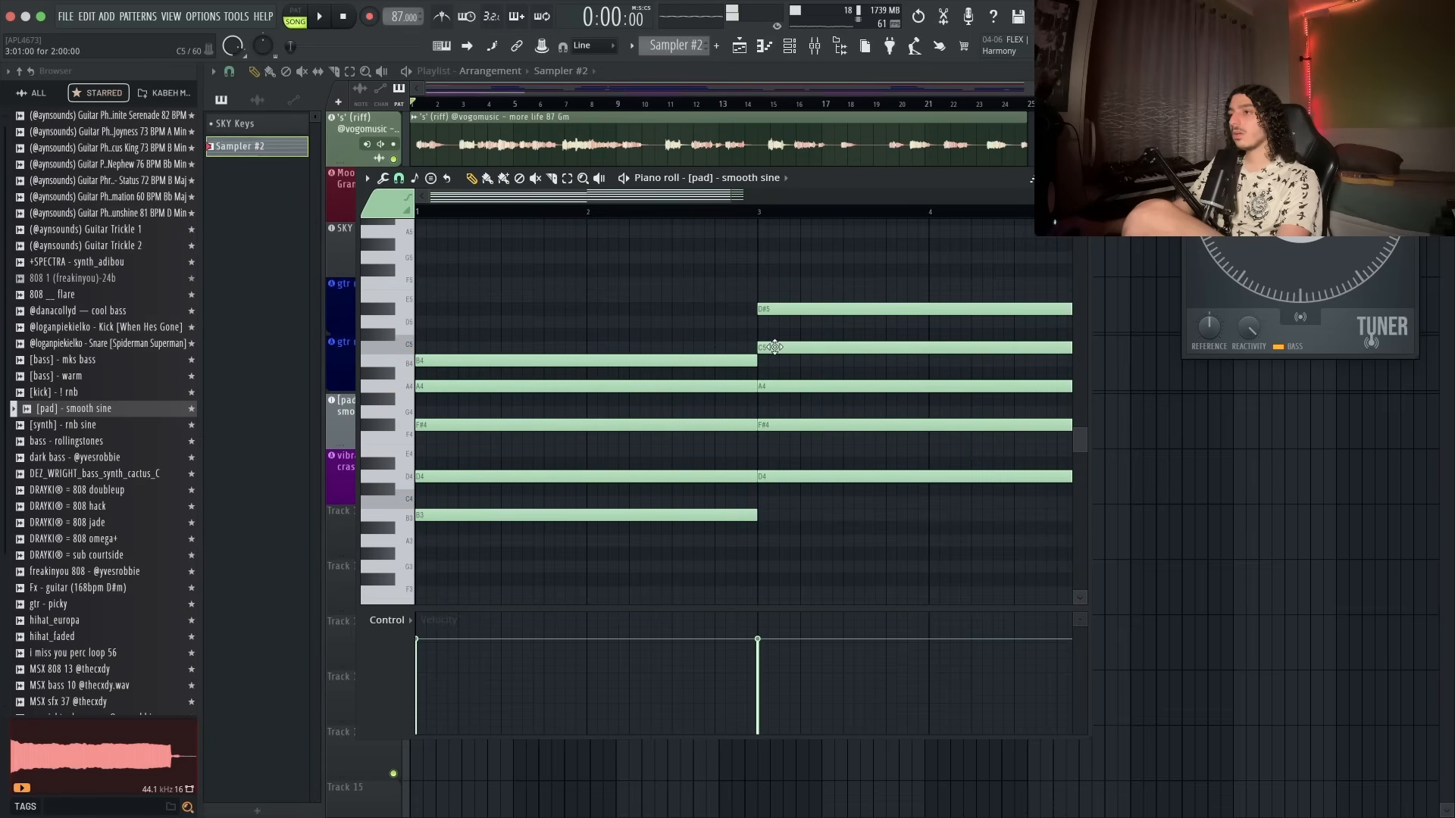
left_click_drag(691, 381, 786, 407)
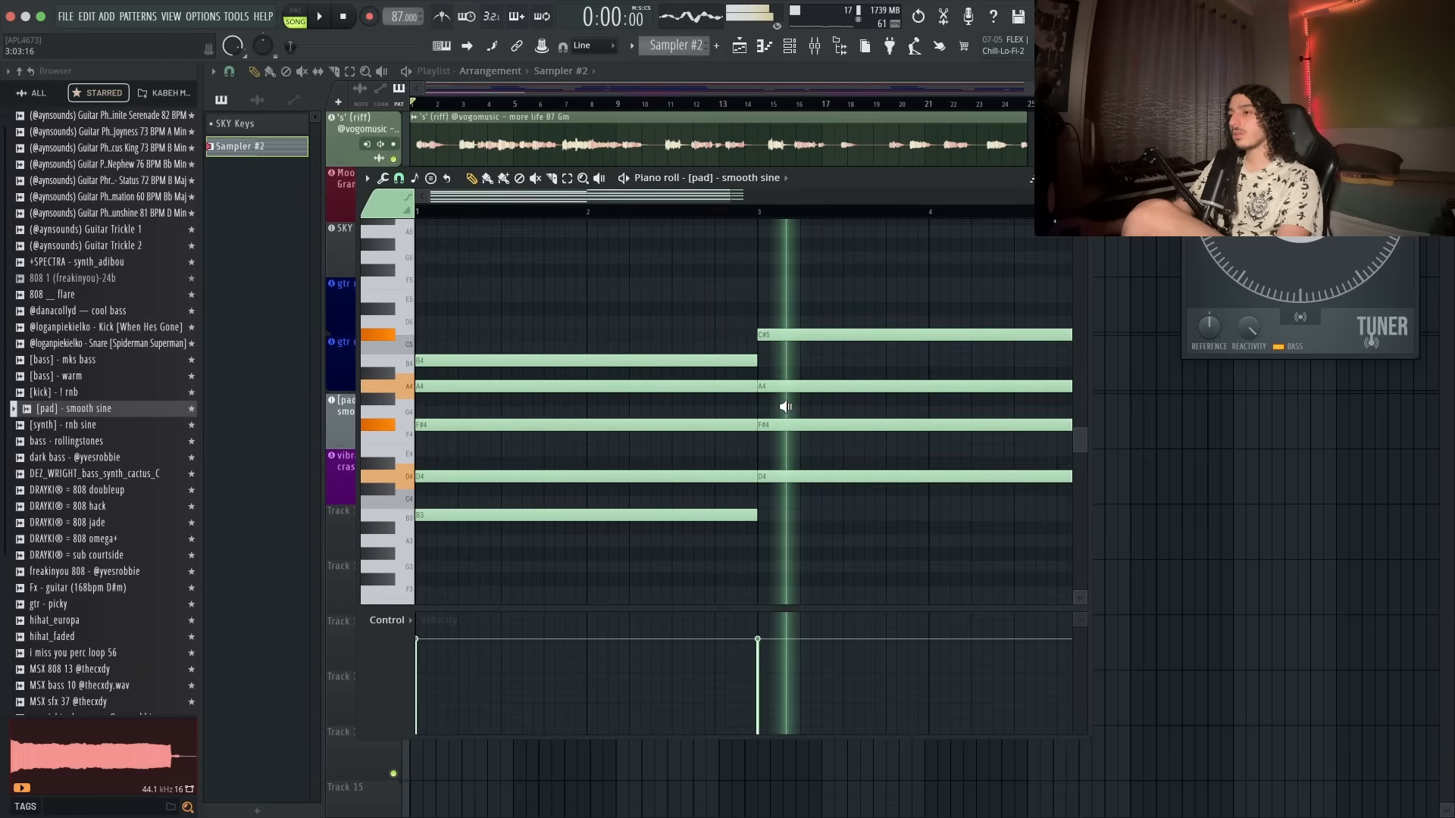
- Revoice the bar 3 chord by removing and repositioning notes and adding an E4 note at bar 4
scroll(789, 402, "down", 3)
left_click(701, 299)
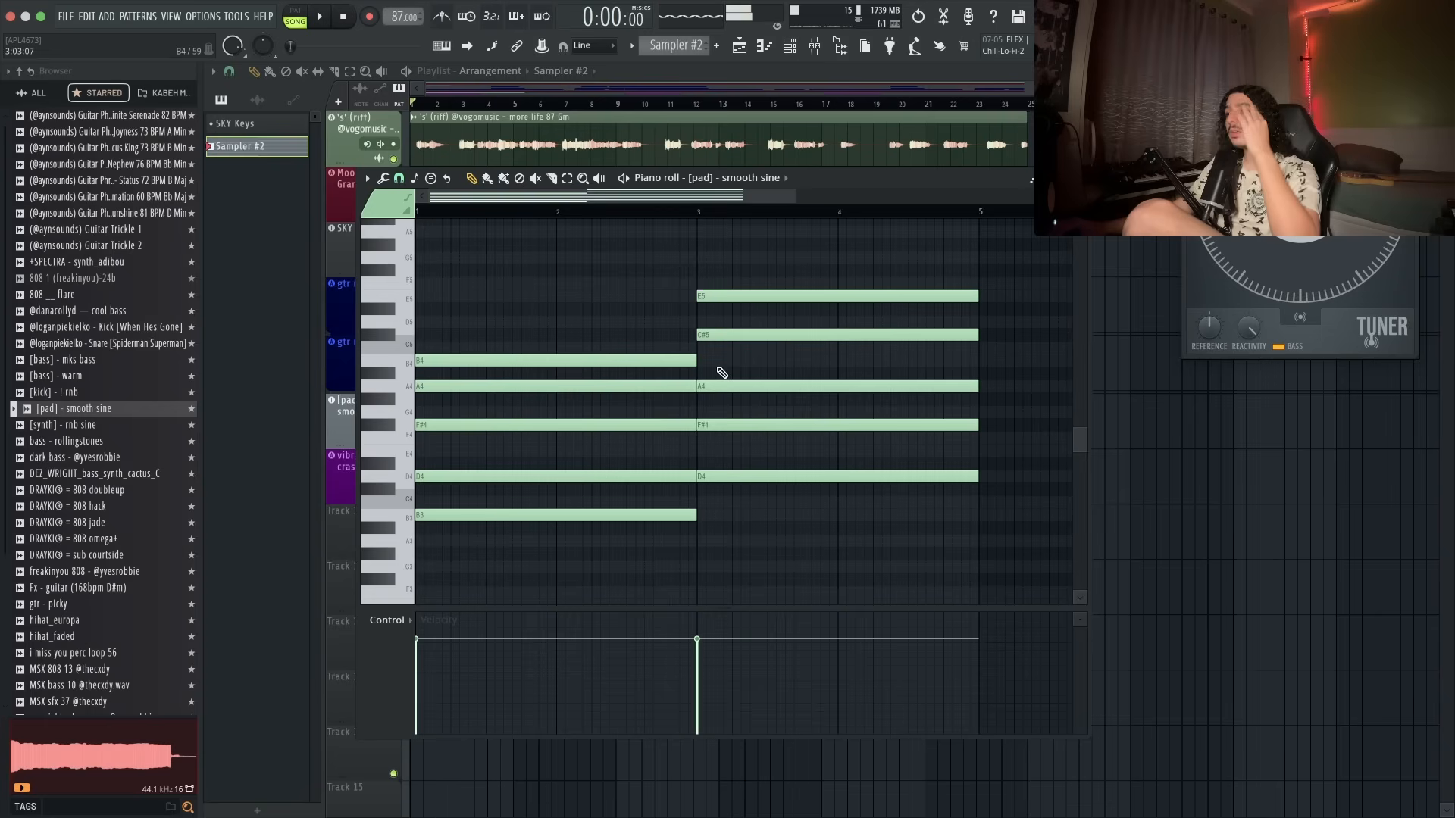
left_click(691, 362)
left_click_drag(630, 379, 714, 379)
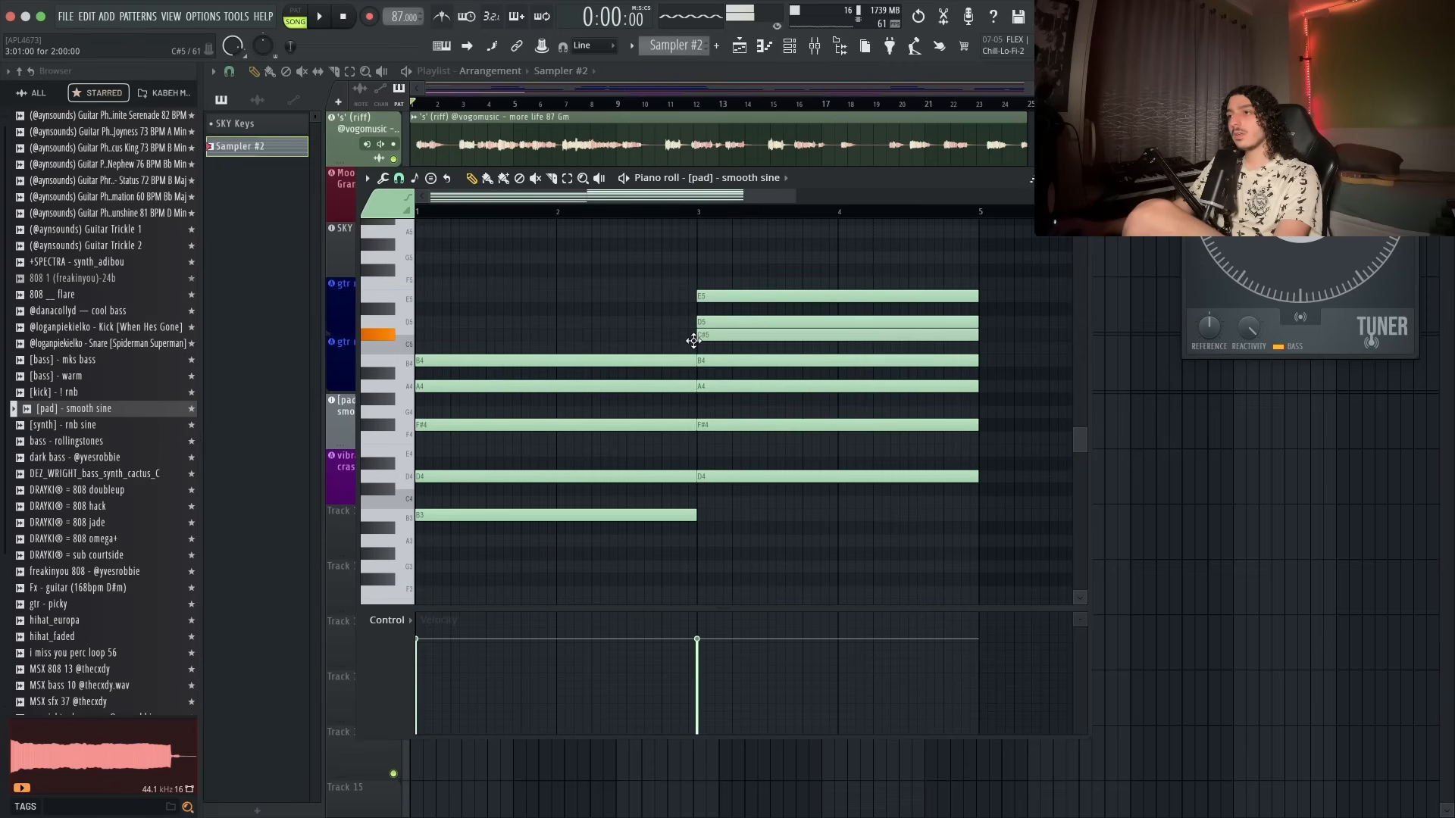
right_click(704, 323)
right_click(706, 298)
left_click_drag(713, 332, 705, 317)
left_click_drag(666, 343, 713, 362)
right_click(726, 320)
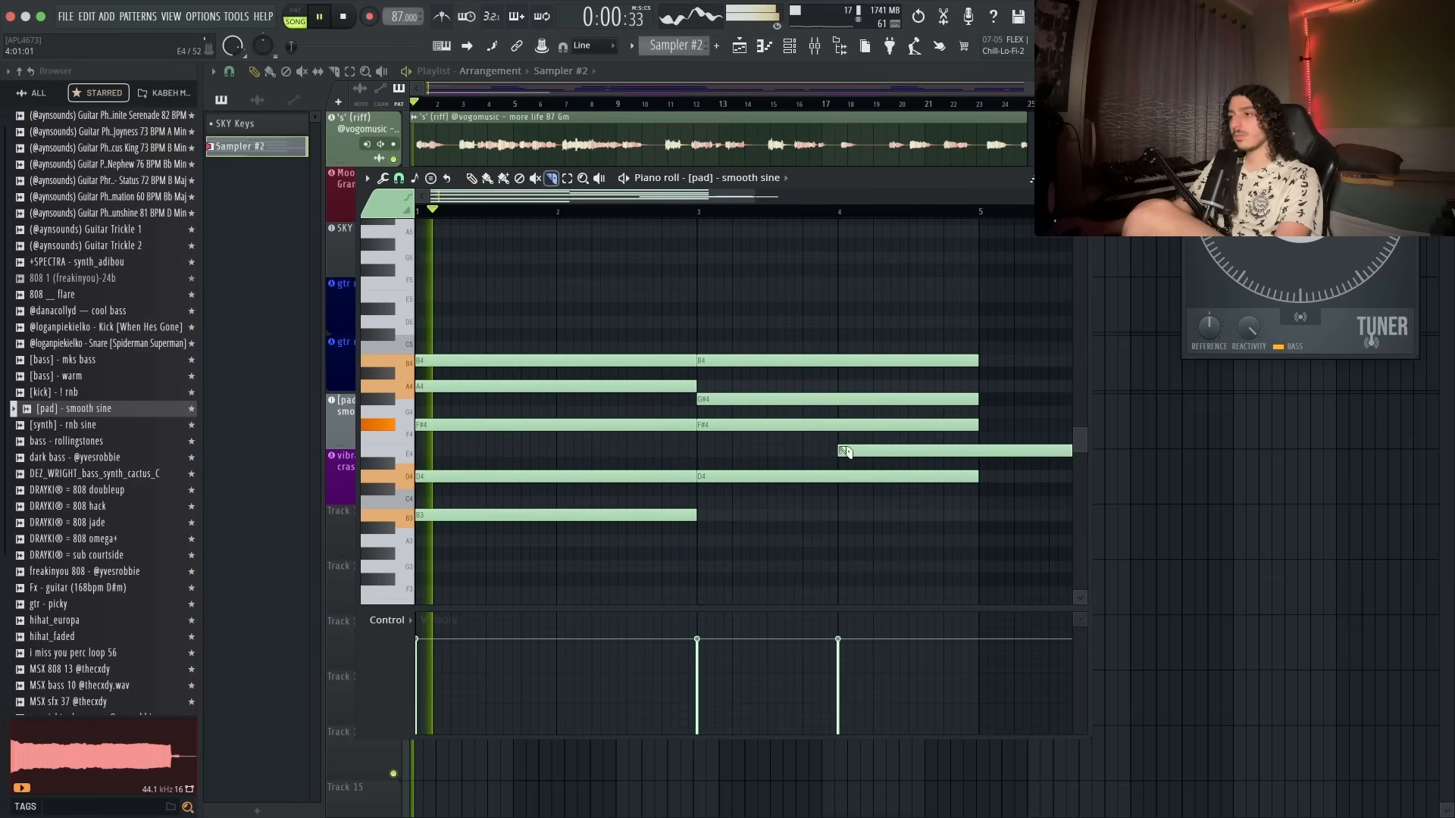
left_click_drag(980, 446, 982, 458)
right_click(998, 459)
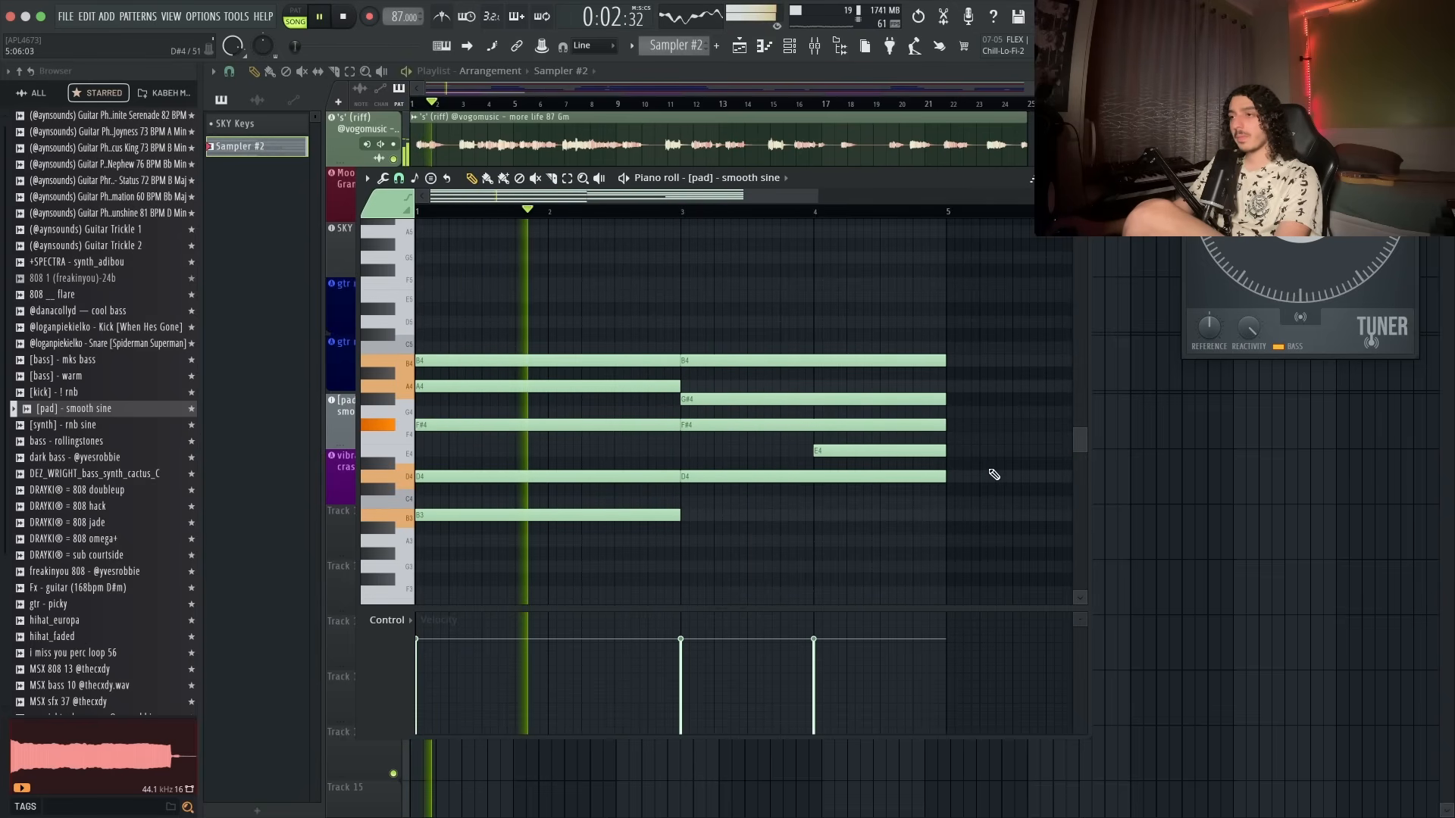
- Replace the G#4 in the bar 3 chord with an A4 held from bar 1 to bar 5, and delete one note
scroll(758, 455, "down", 3)
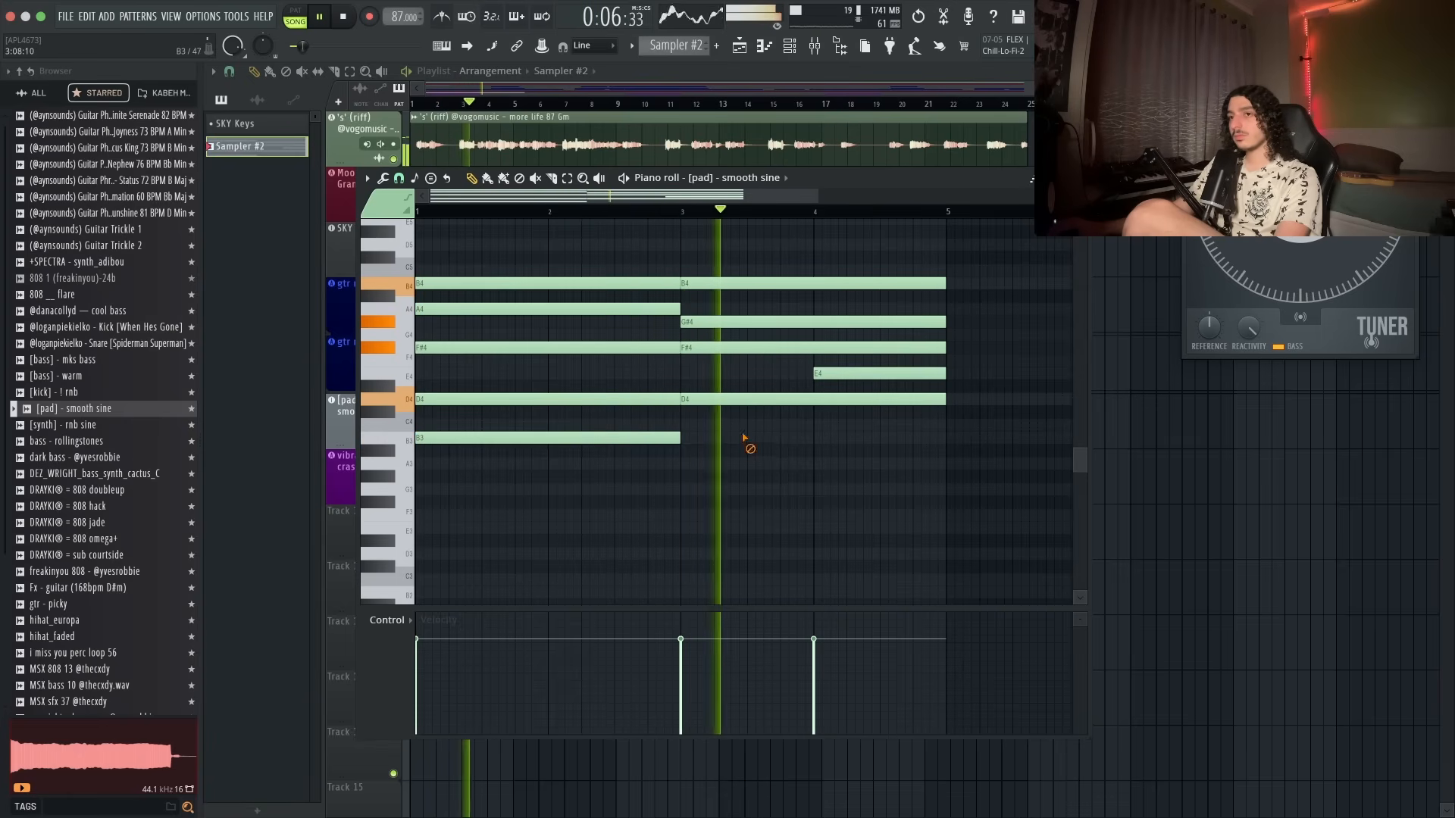
left_click(705, 320)
right_click(704, 321)
left_click_drag(705, 321, 703, 309)
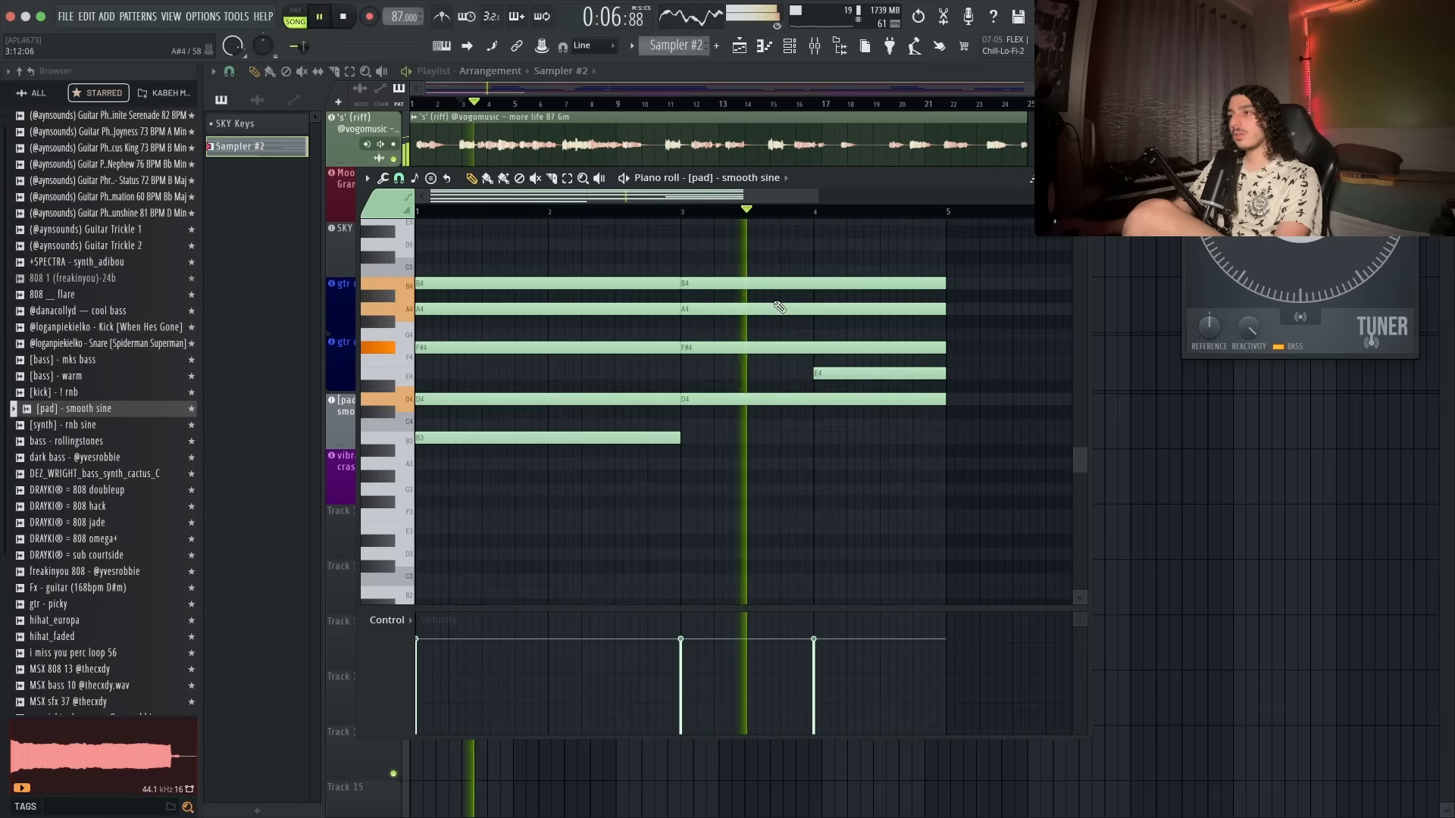
scroll(802, 318, "down", 2)
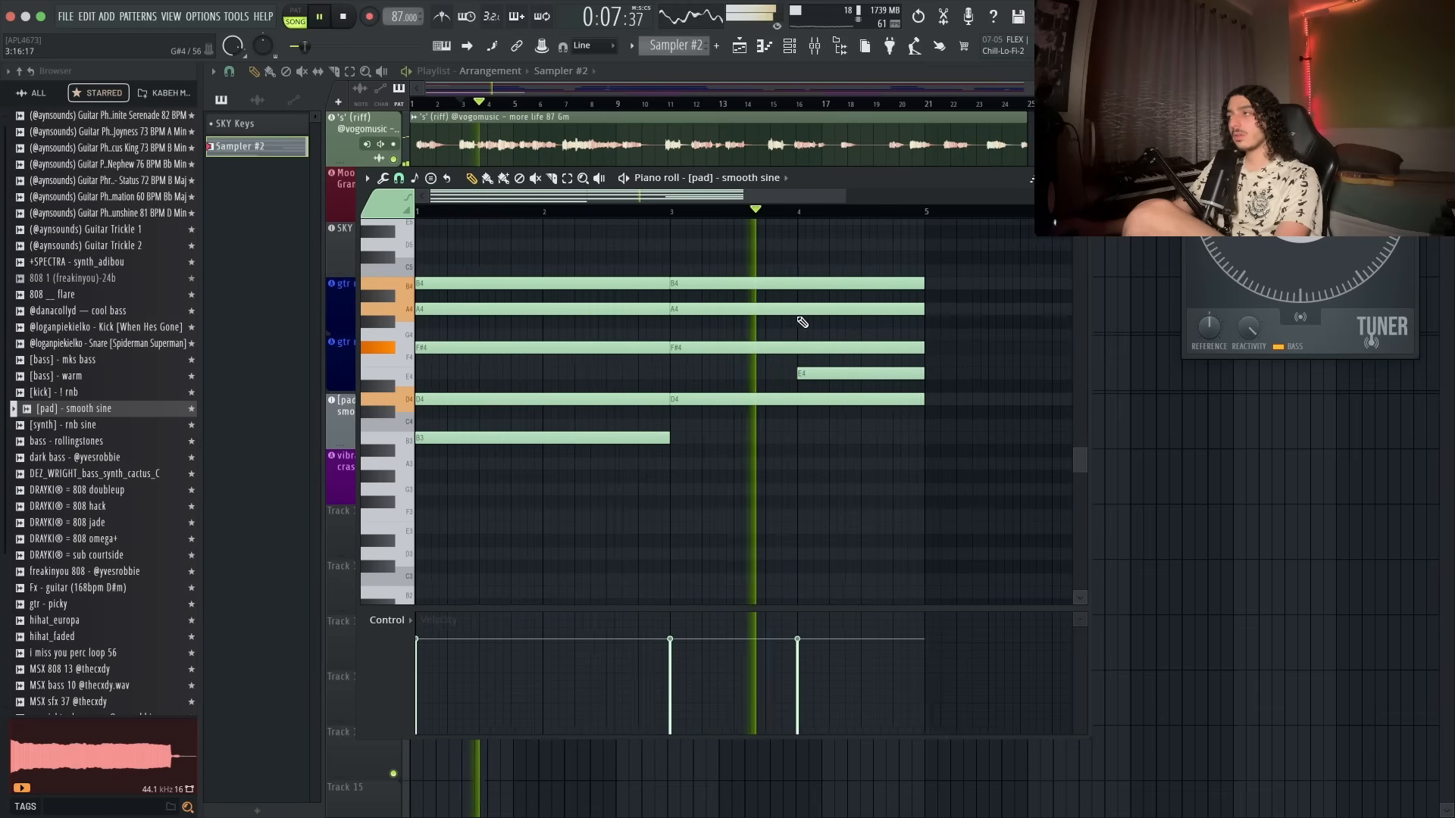
right_click(855, 377)
- Duplicate the four-bar chord progression into bars 5–9 and delete the copied notes in bars 7–9
key("super+b")
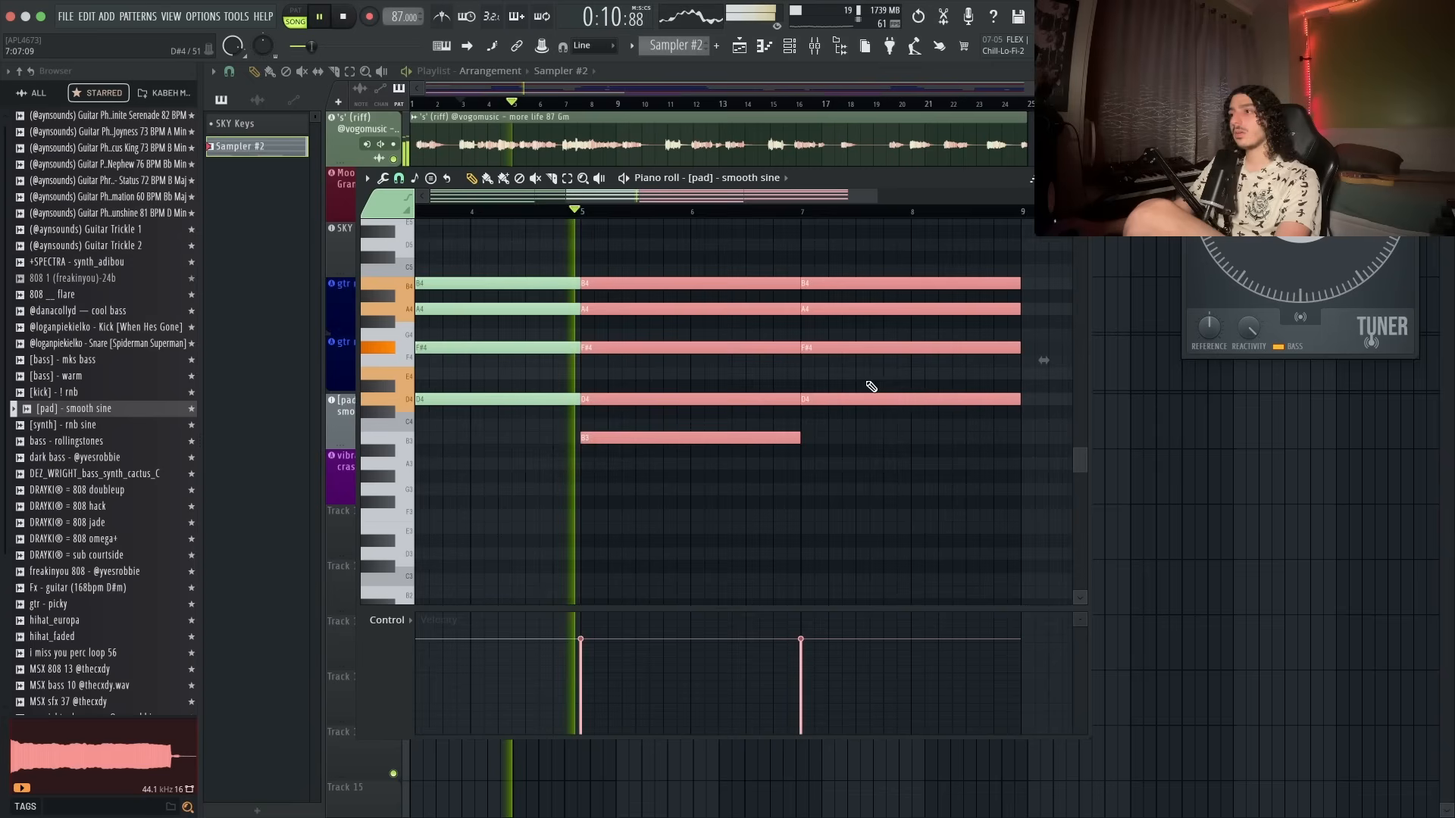
scroll(867, 386, "down", 5)
right_click(838, 407)
right_click(839, 400)
right_click(841, 347)
right_click(844, 310)
right_click(846, 284)
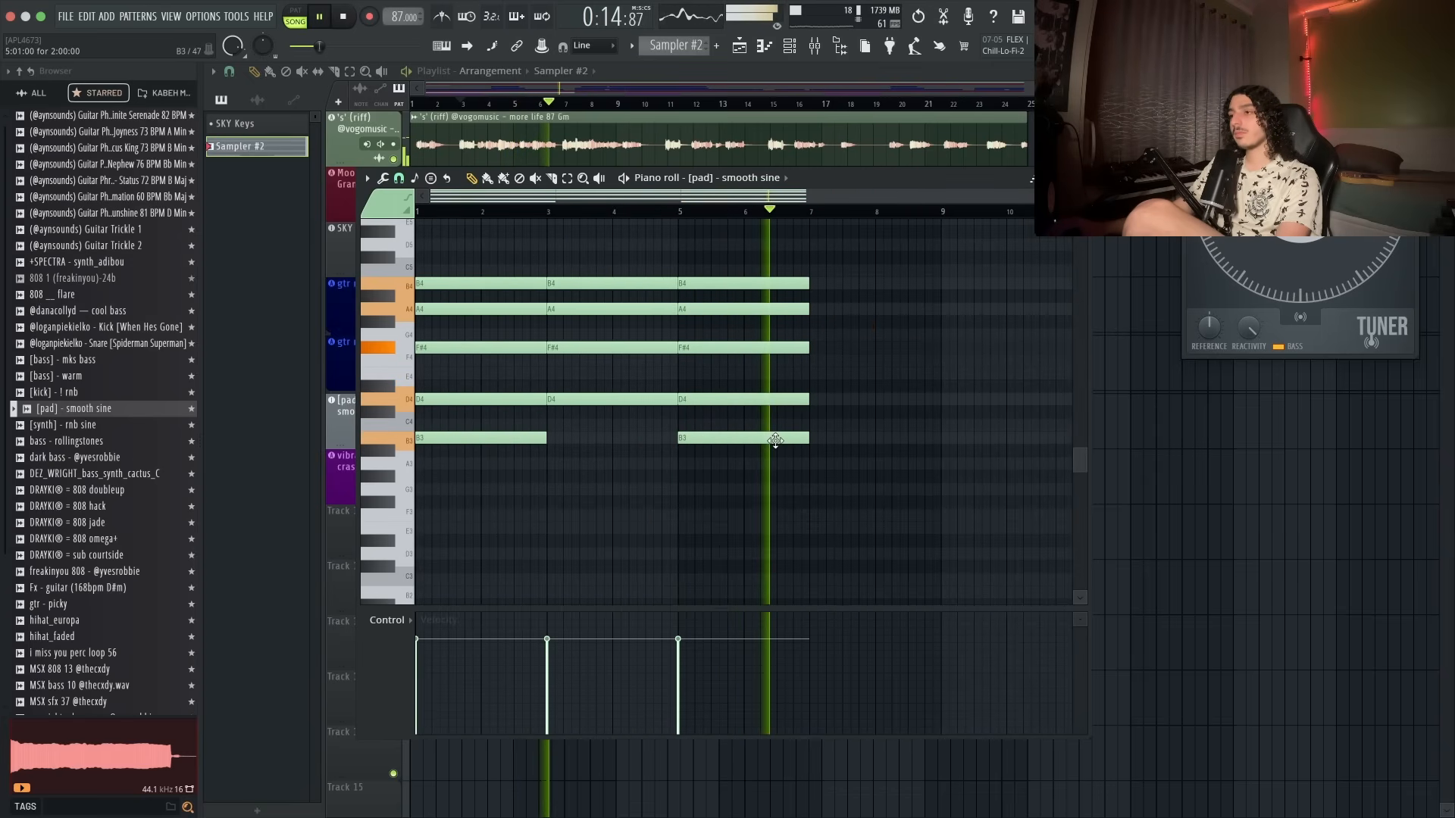
- Draw a new chord spanning bars 7 to 9 with A4, F#4, E4 and C#4 notes
left_click(867, 347)
left_click(823, 310)
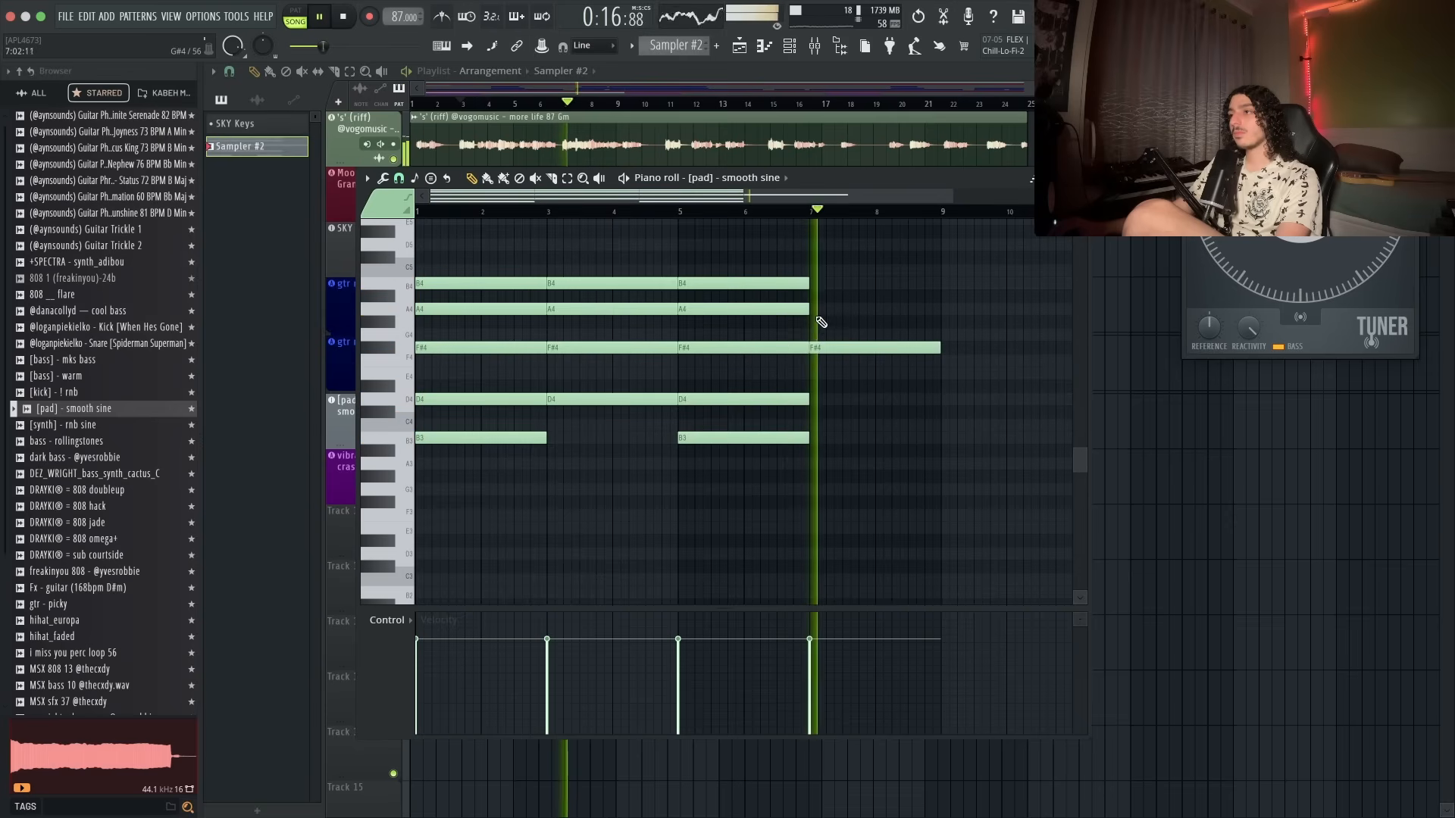
left_click(813, 270)
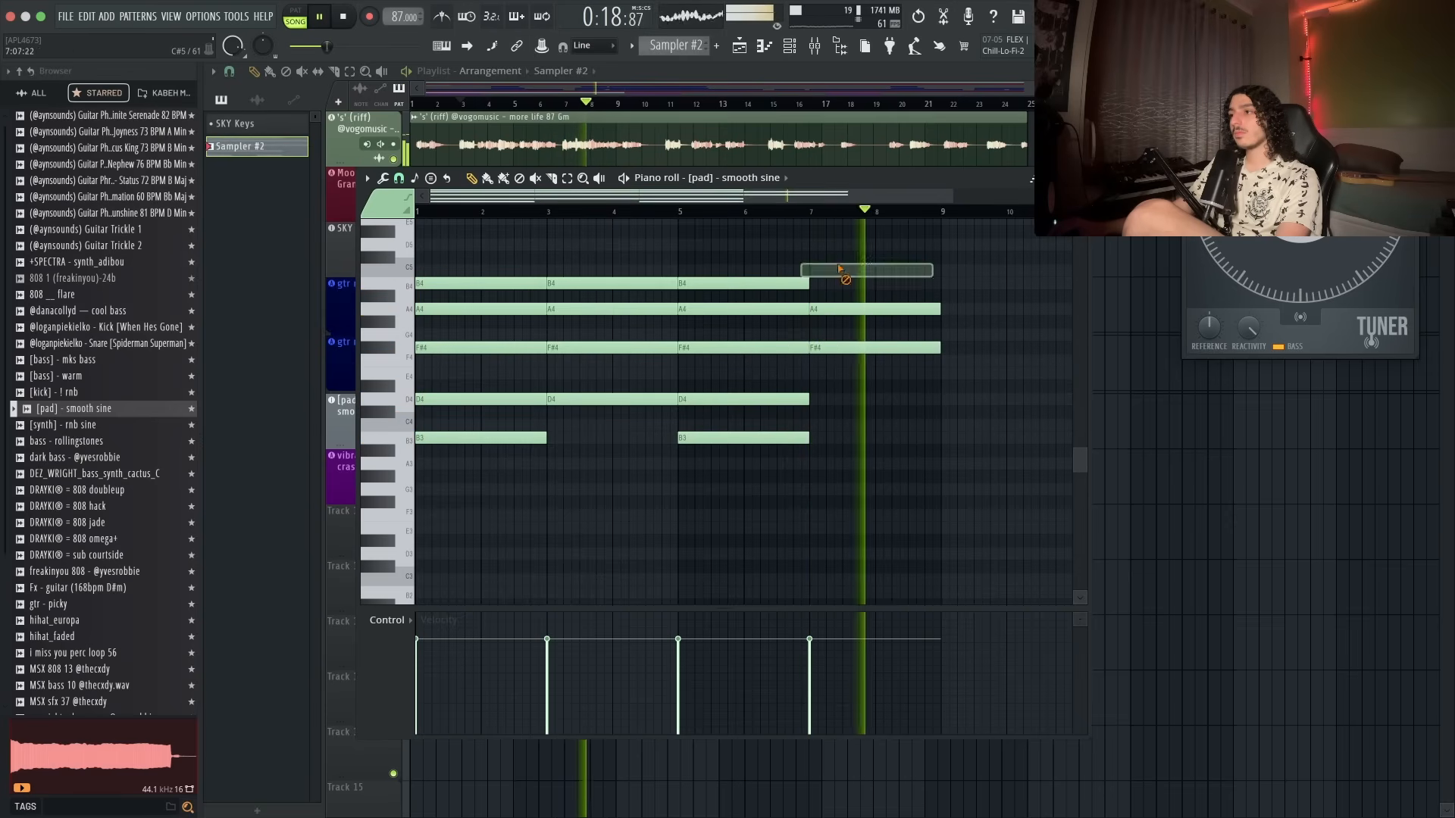
left_click_drag(813, 270, 804, 256)
scroll(817, 259, "up", 1)
scroll(816, 259, "up", 2)
left_click_drag(821, 337, 829, 335)
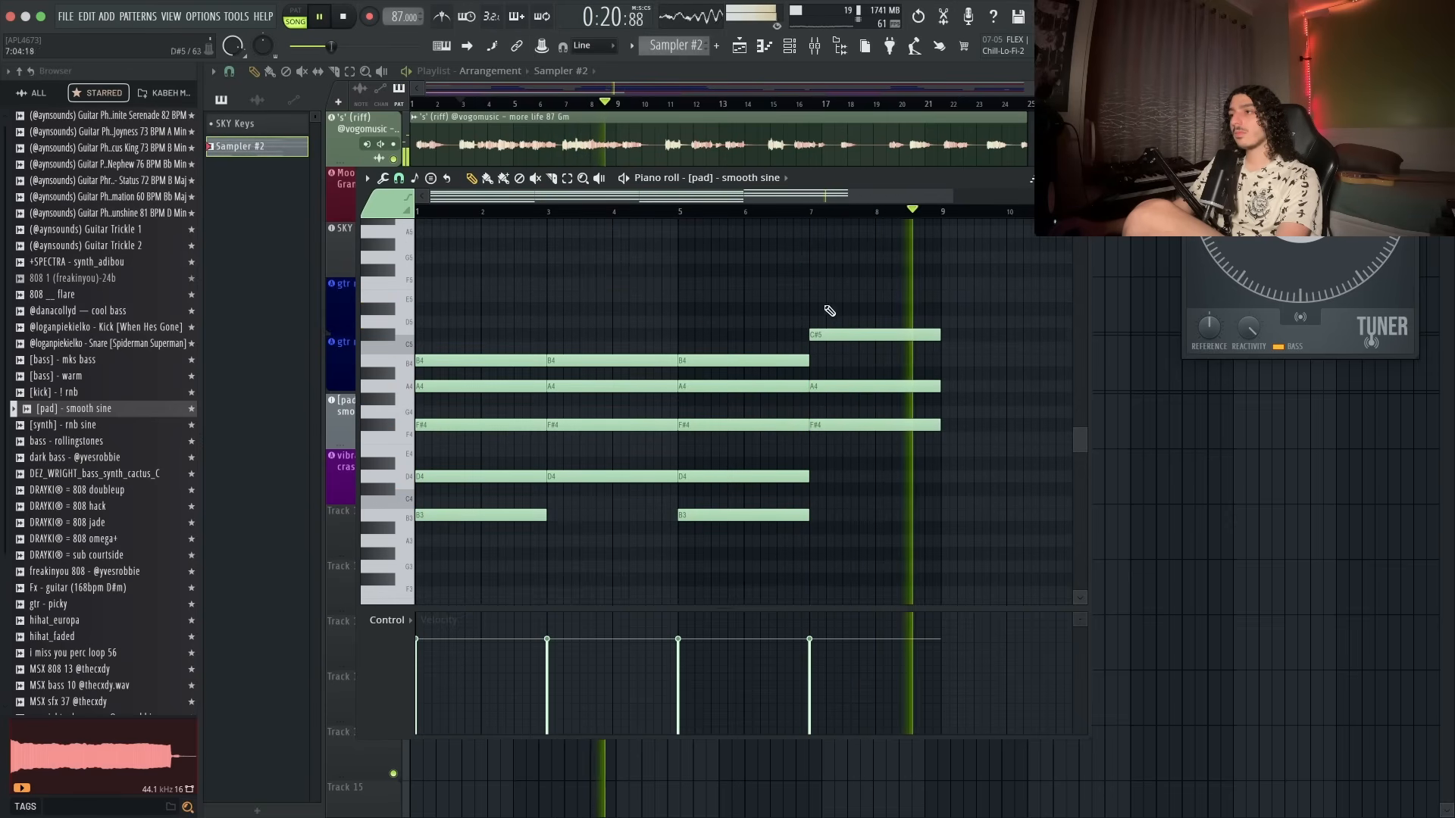
left_click(815, 296)
left_click_drag(841, 399, 851, 234)
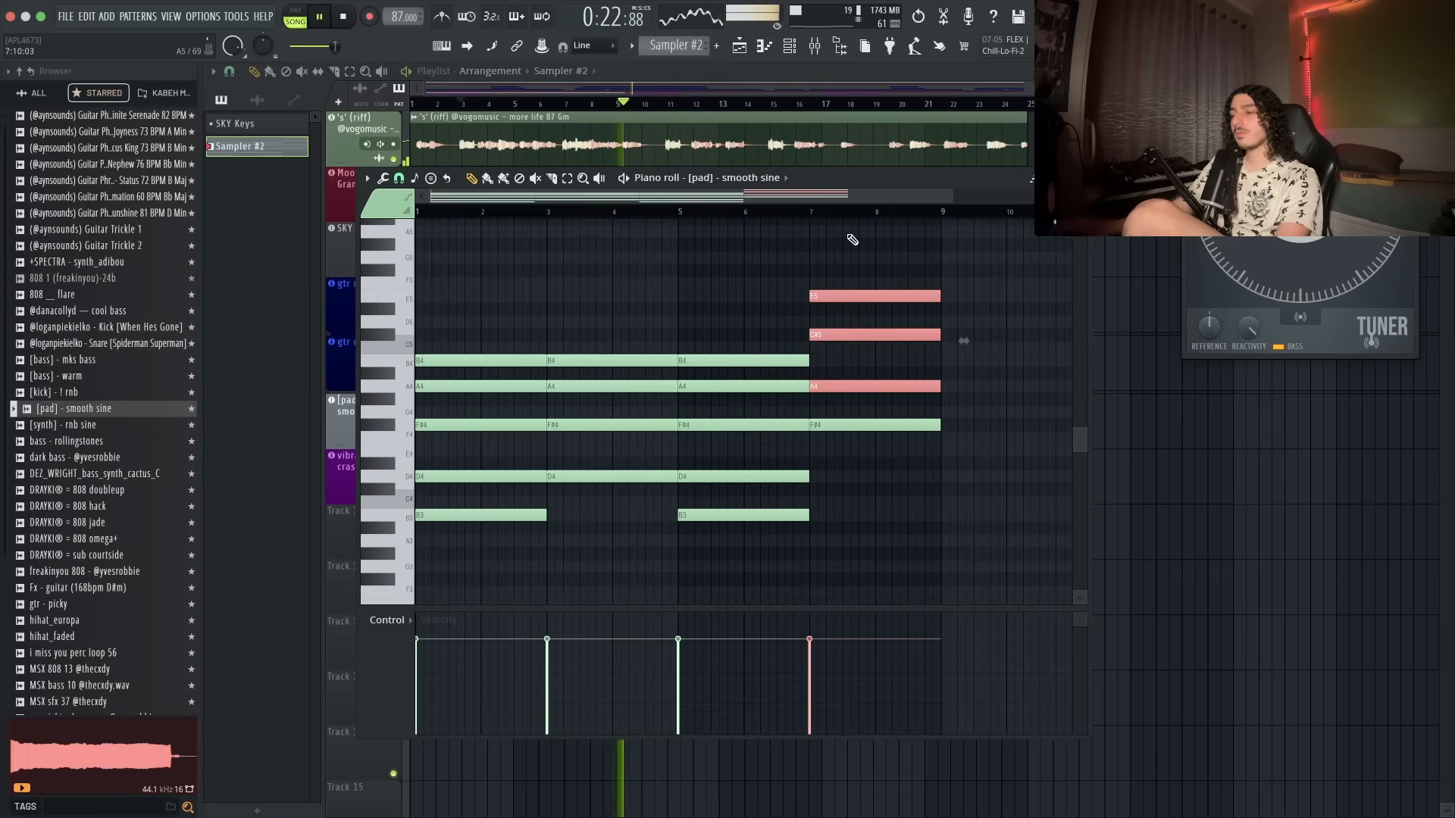
key("ctrl+Down")
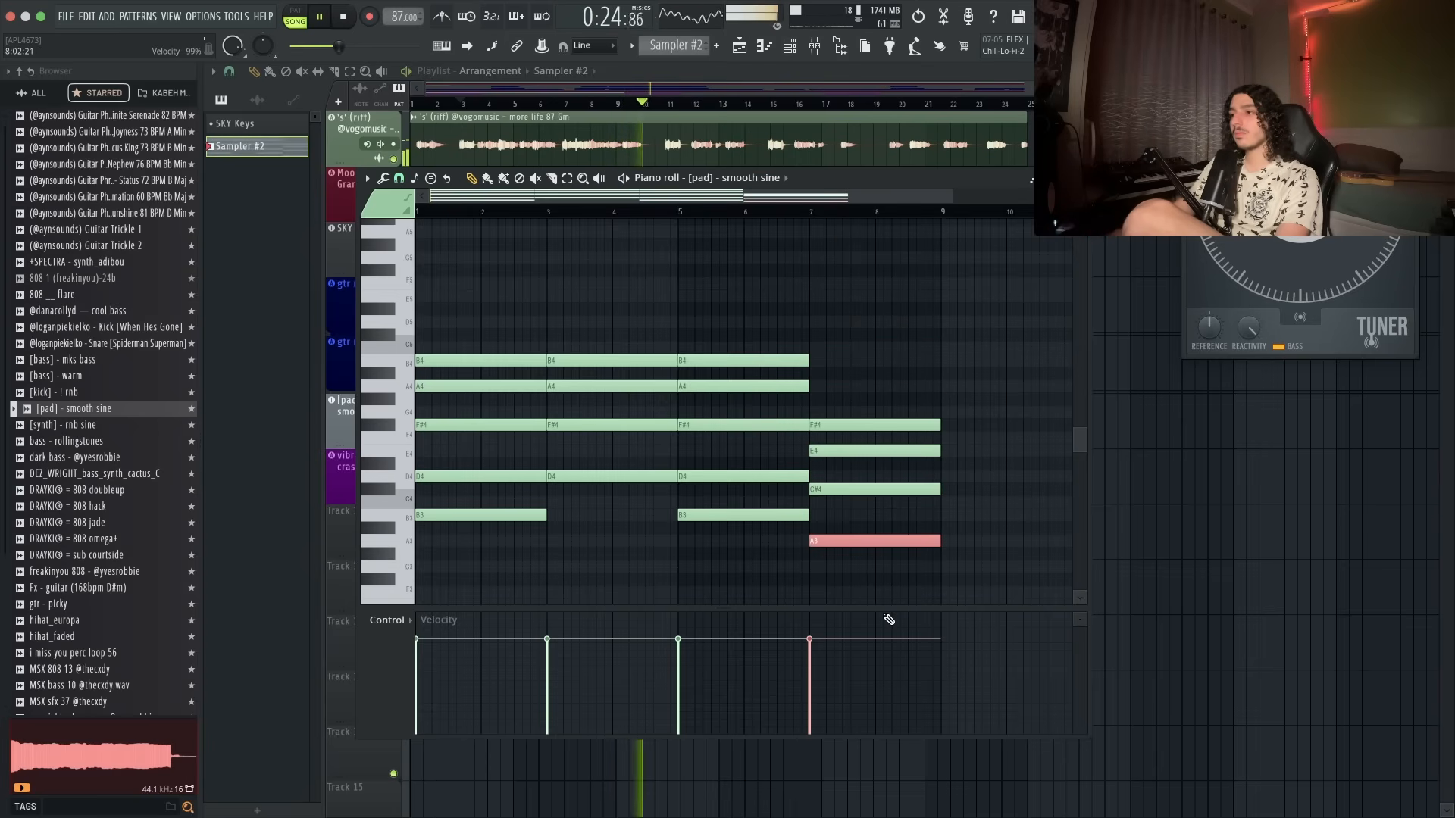
key("ctrl+Up")
scroll(877, 543, "down", 2)
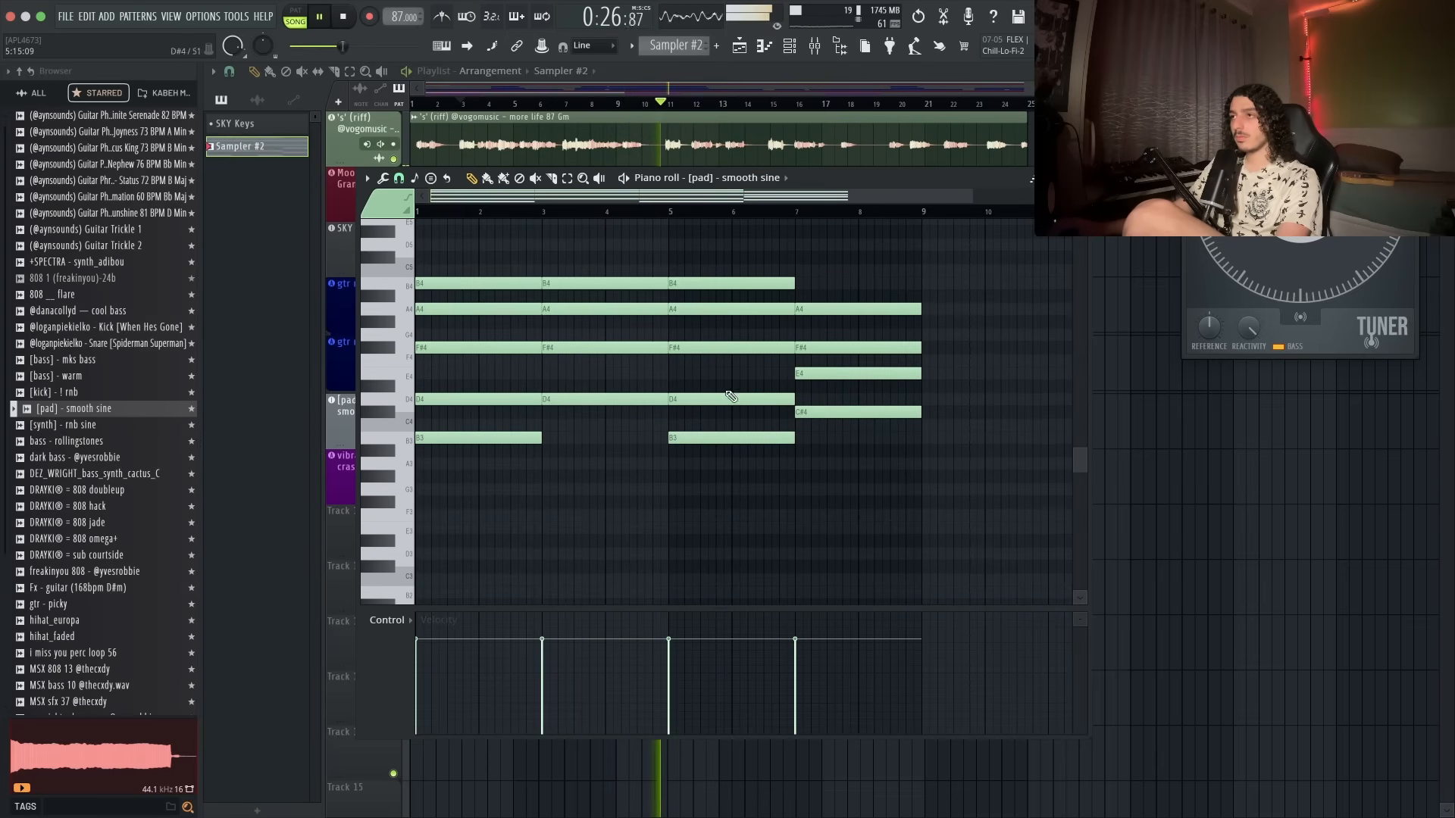
- Close the piano roll and rename the pad's playlist track to gimme a sine
key("Escape")
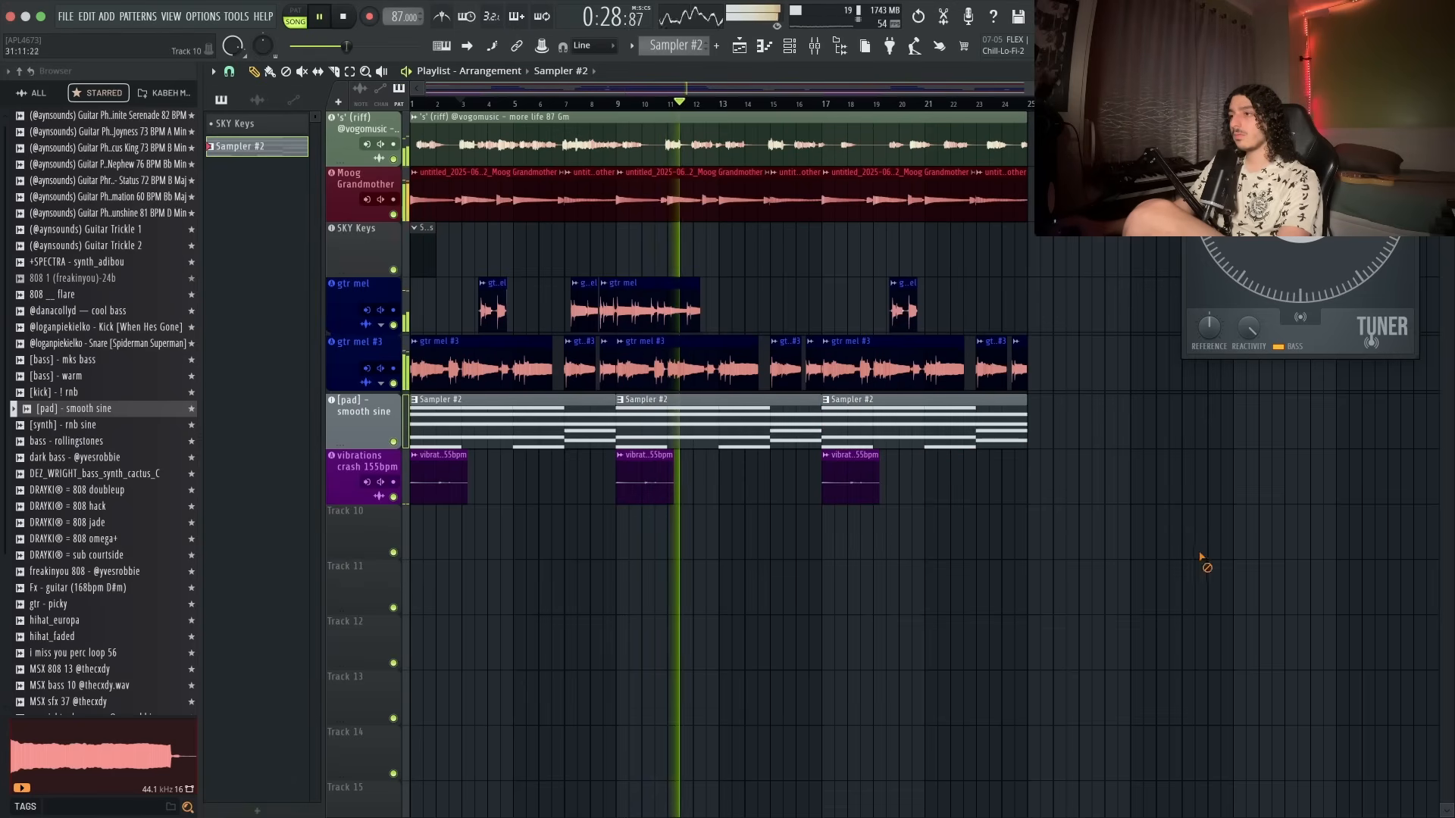
double_click(365, 413)
type("g")
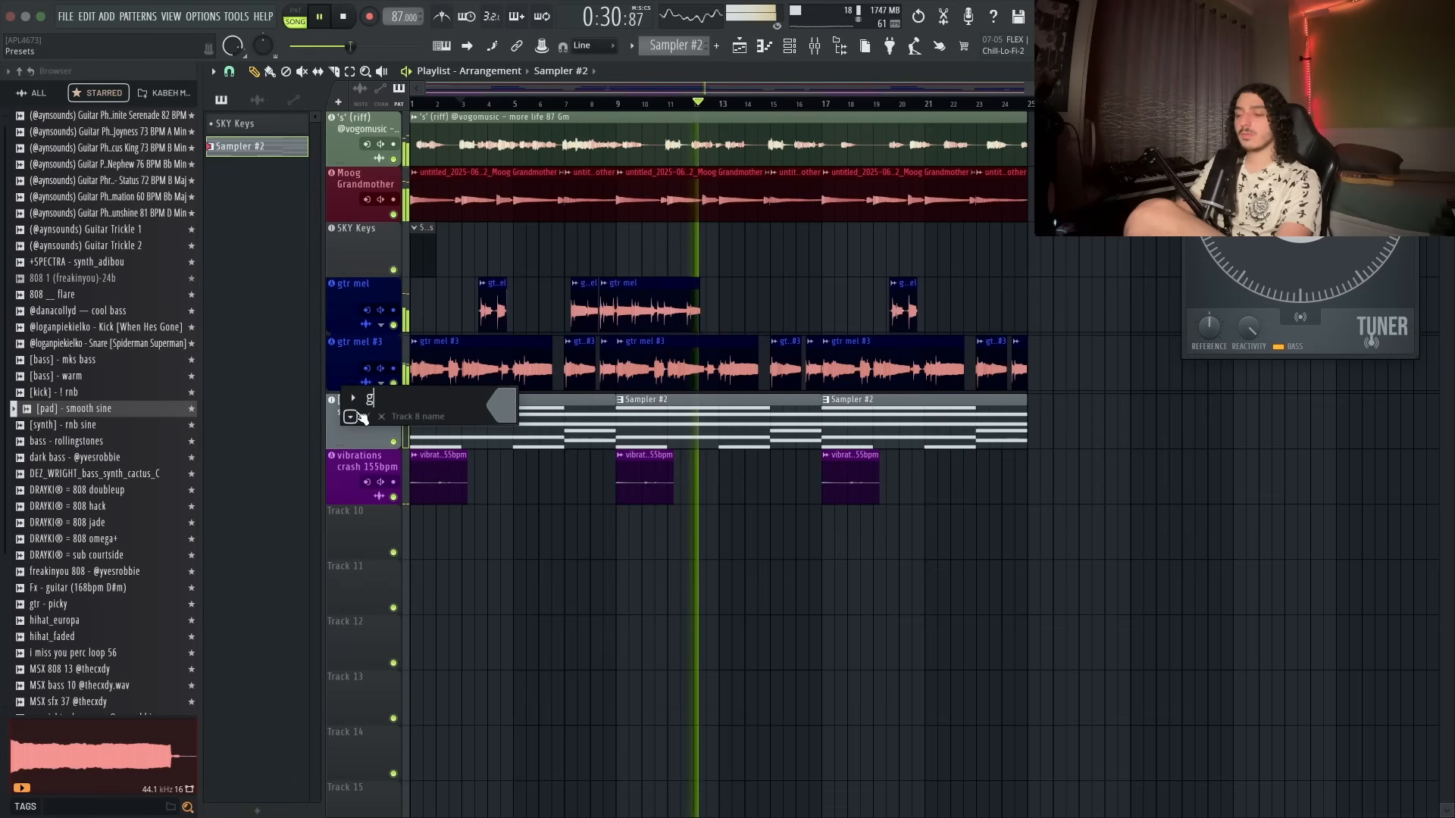
type("imme a sine")
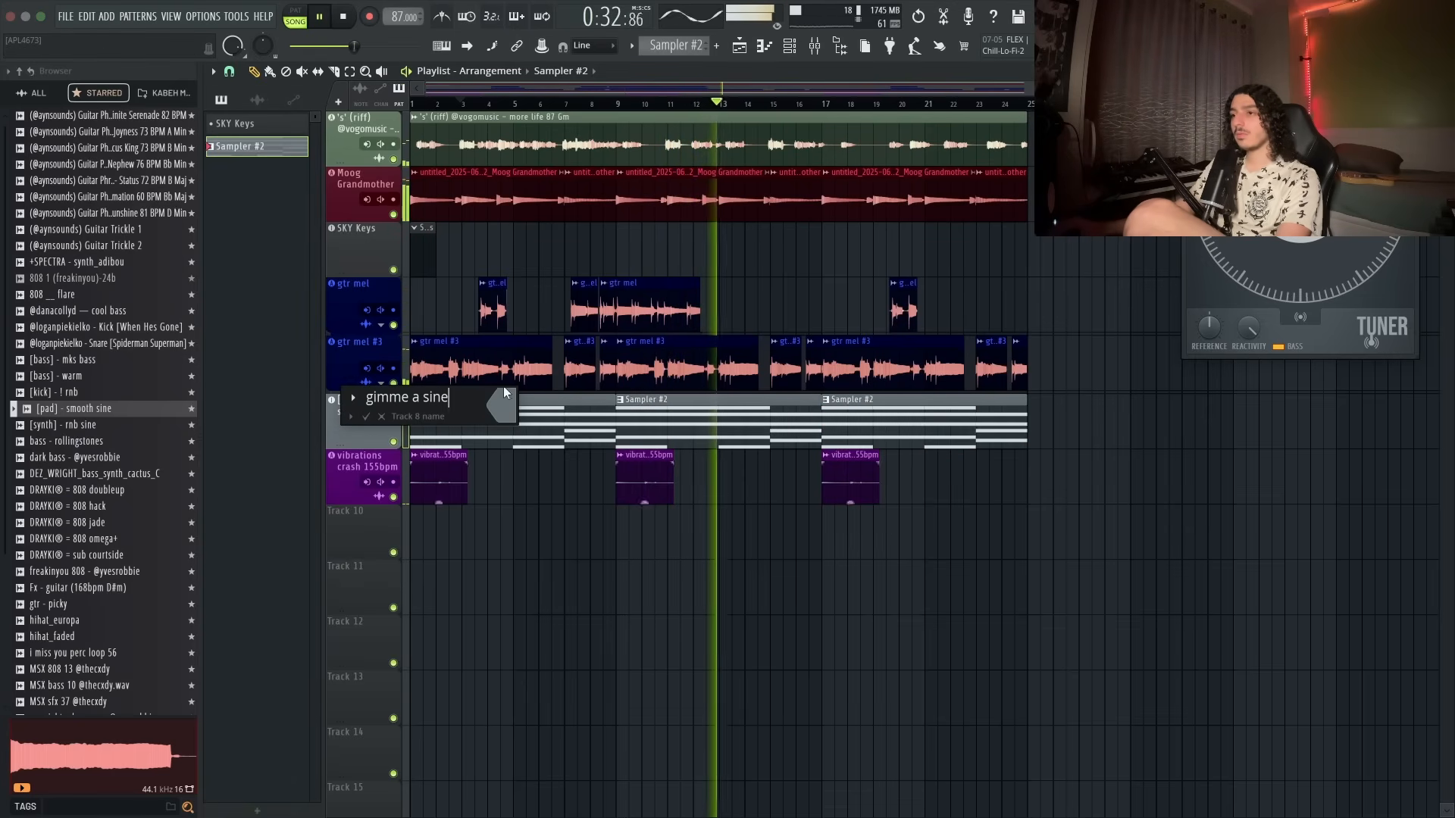
key("Return")
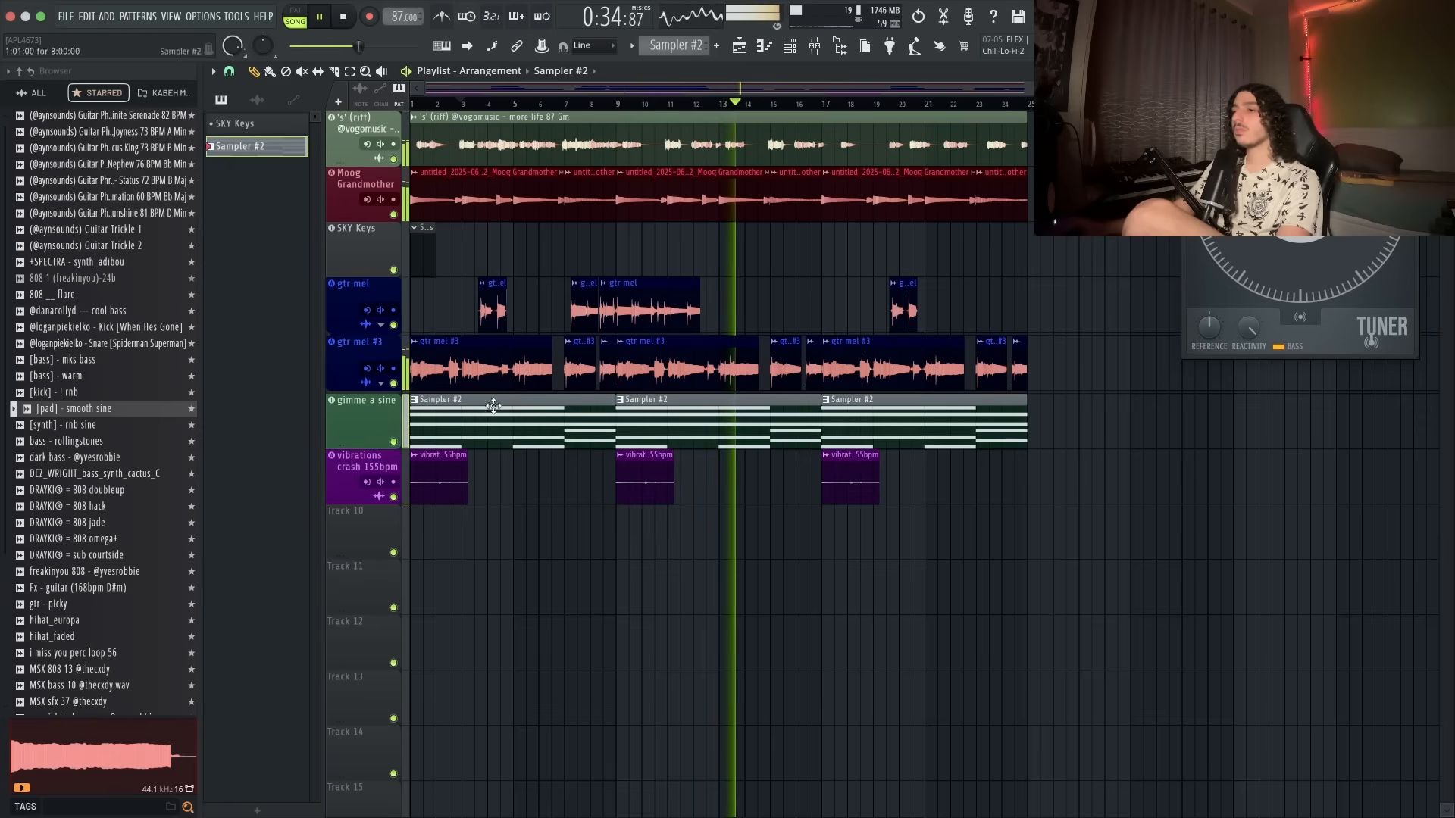
- Open the mixer, select the gimme a sine insert and search for Pro-Q in an empty effect slot
key("space")
key("F9")
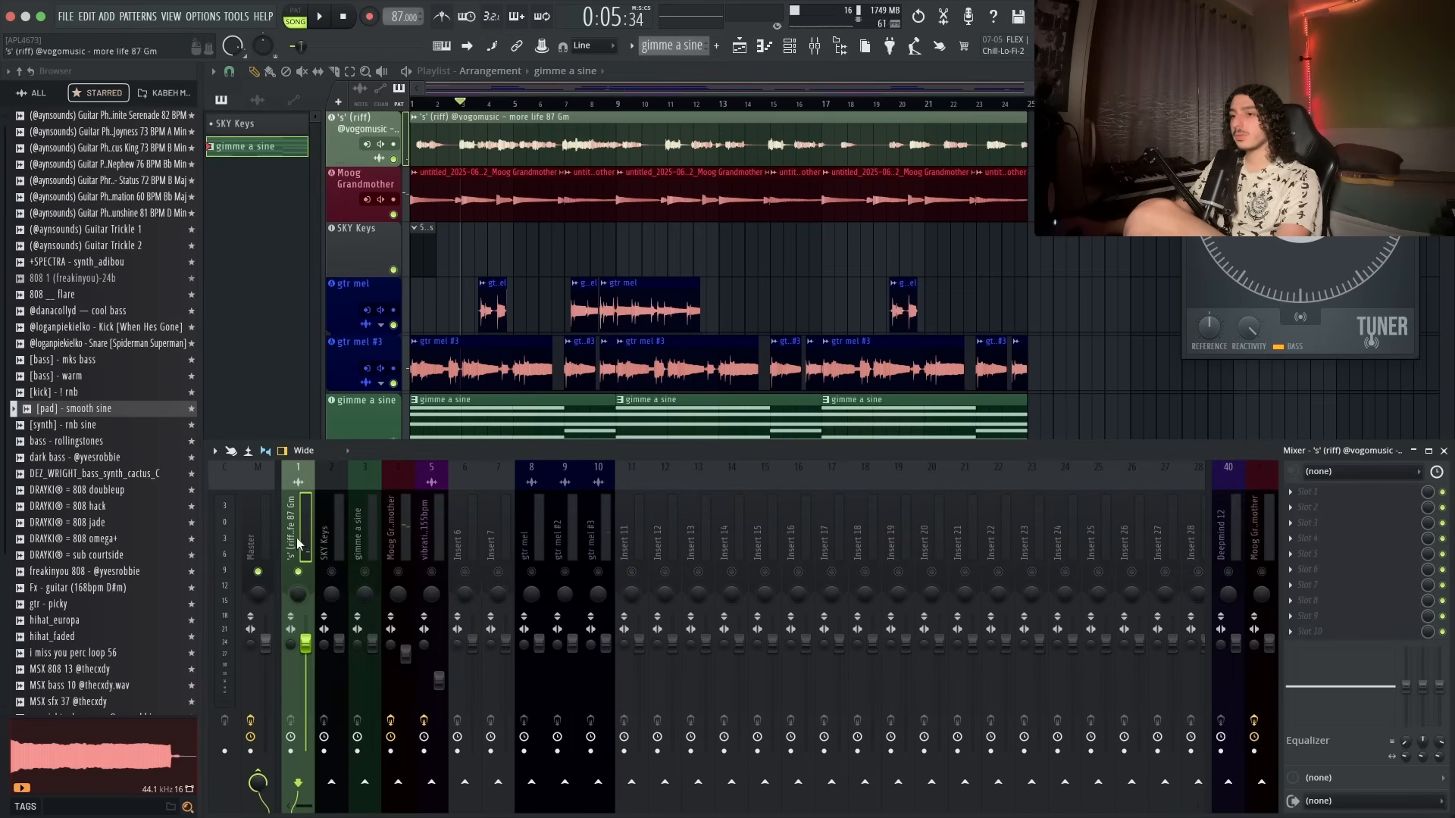
double_click(372, 419)
left_click(510, 415)
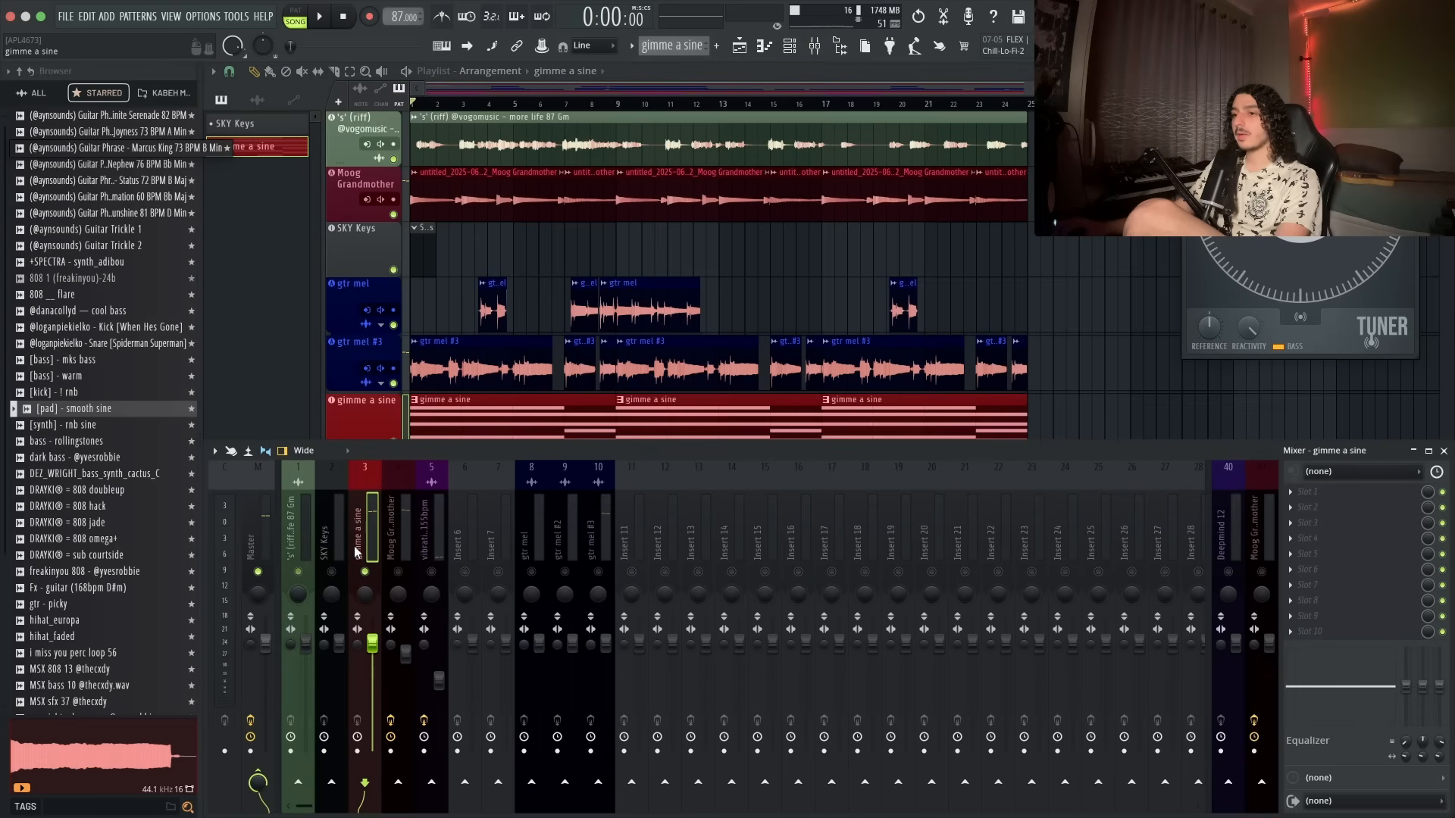
key("space")
left_click(1317, 555)
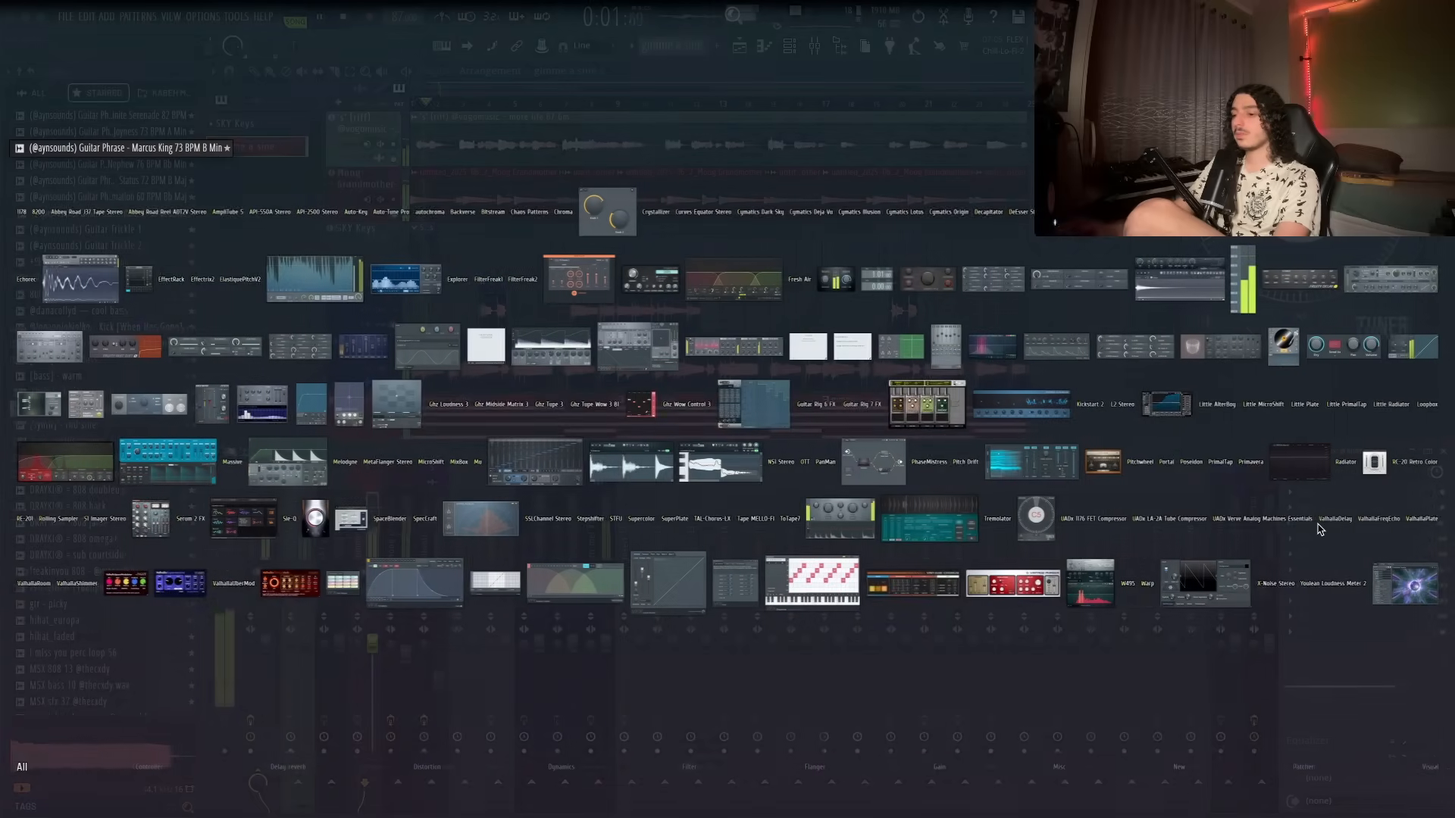
type("pro-q")
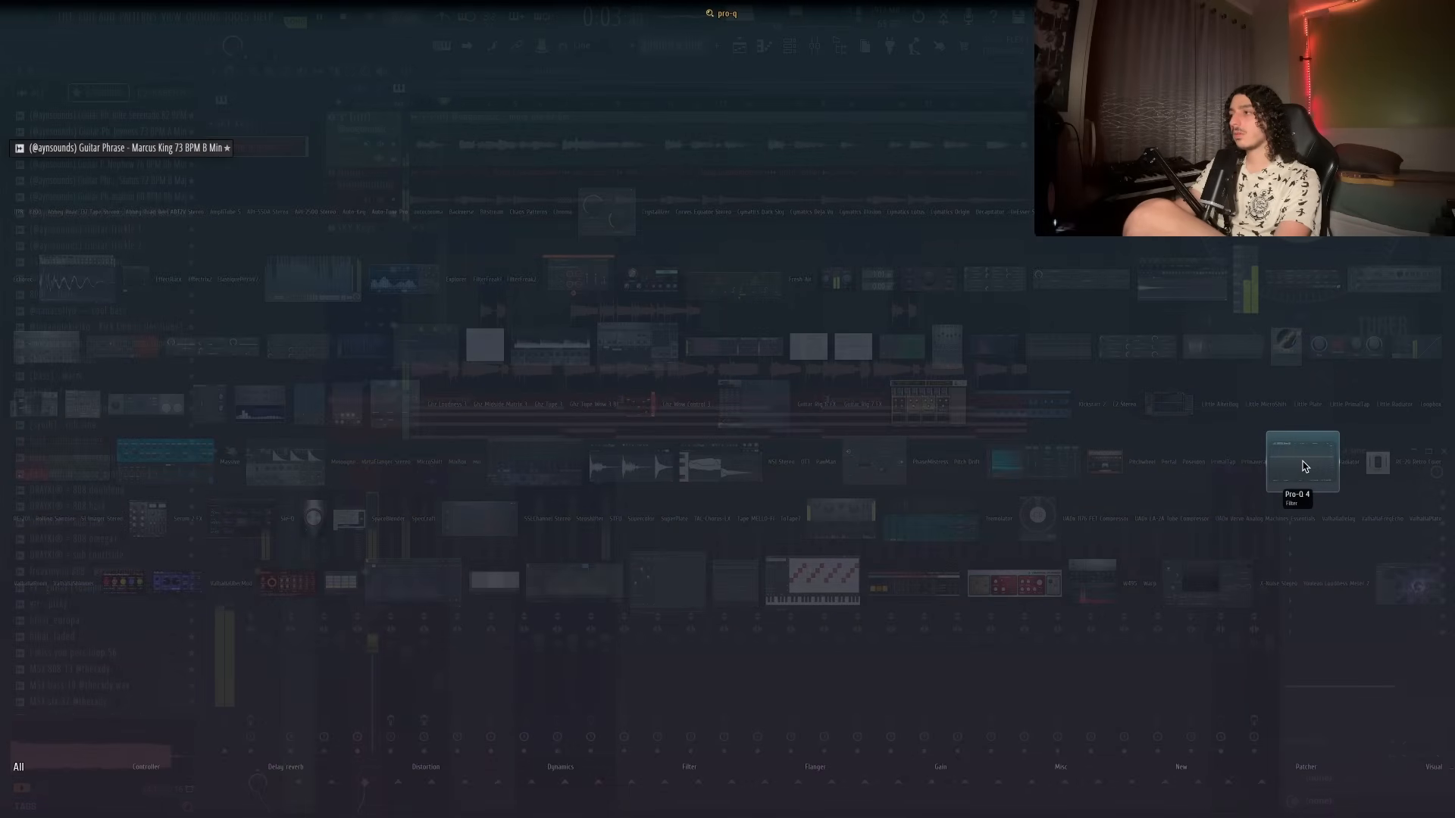
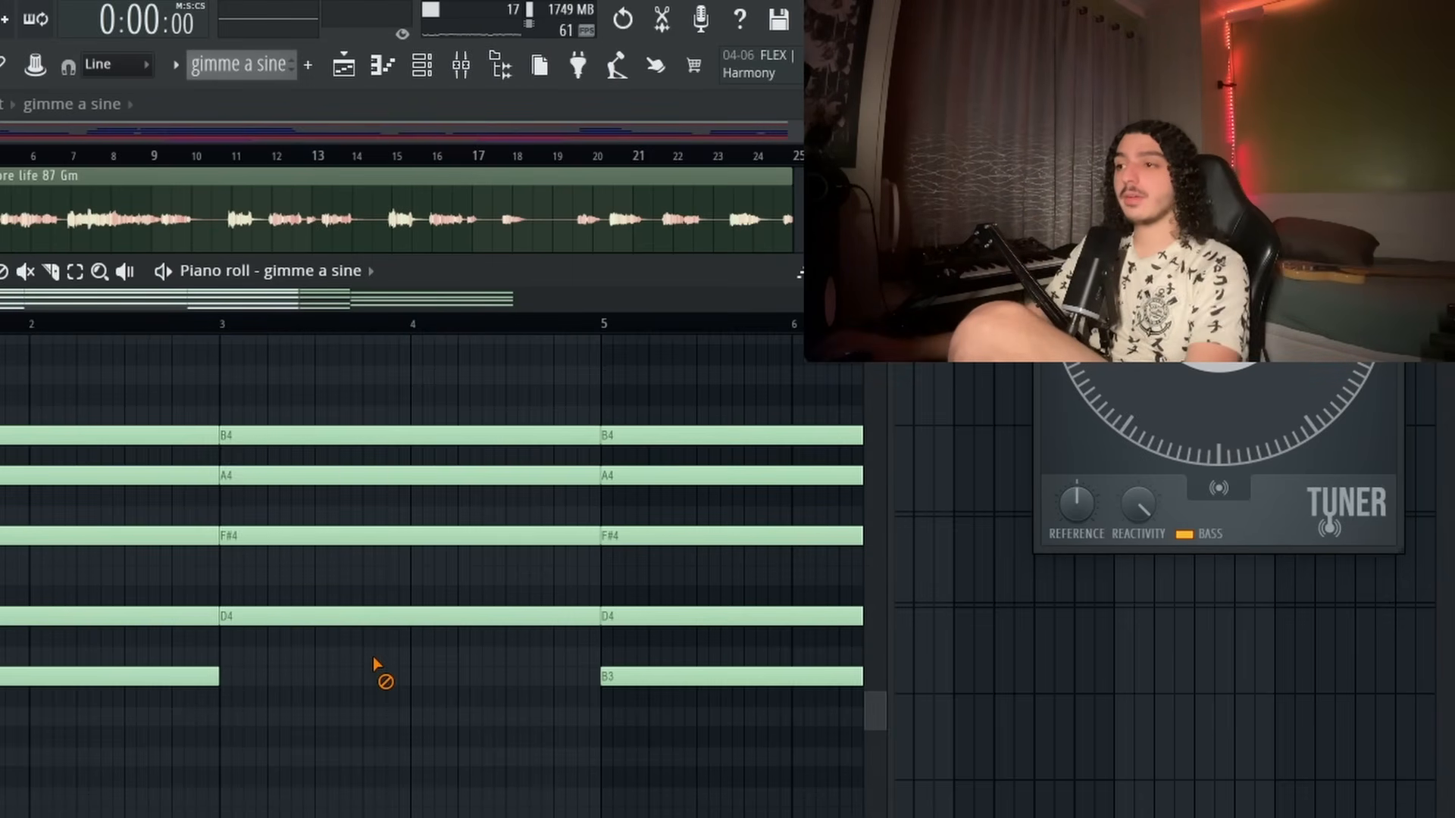
- Play back the pad's chord progression in the piano roll to hear it
key("space")
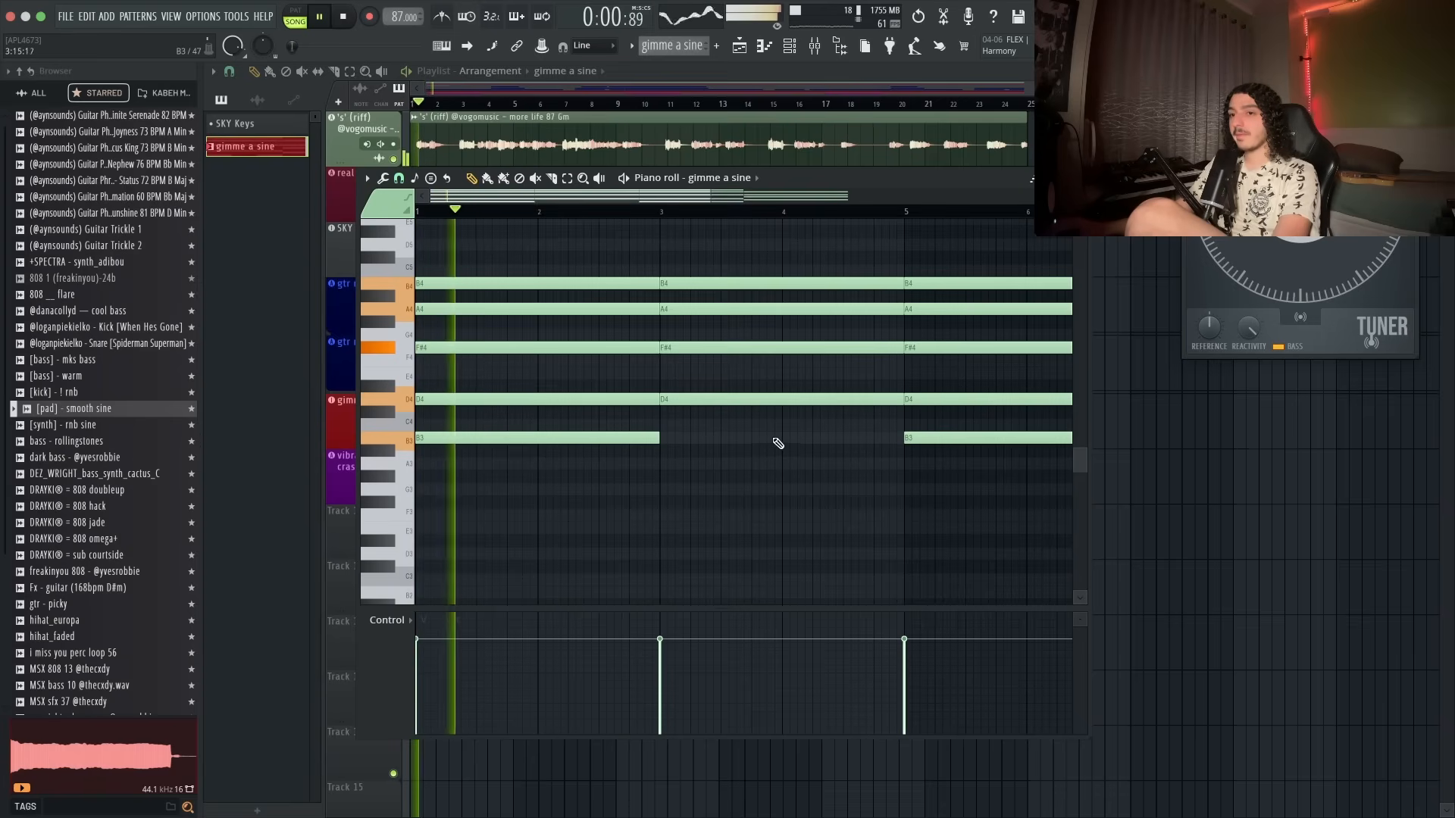
scroll(685, 523, "up", 3)
scroll(637, 378, "down", 2)
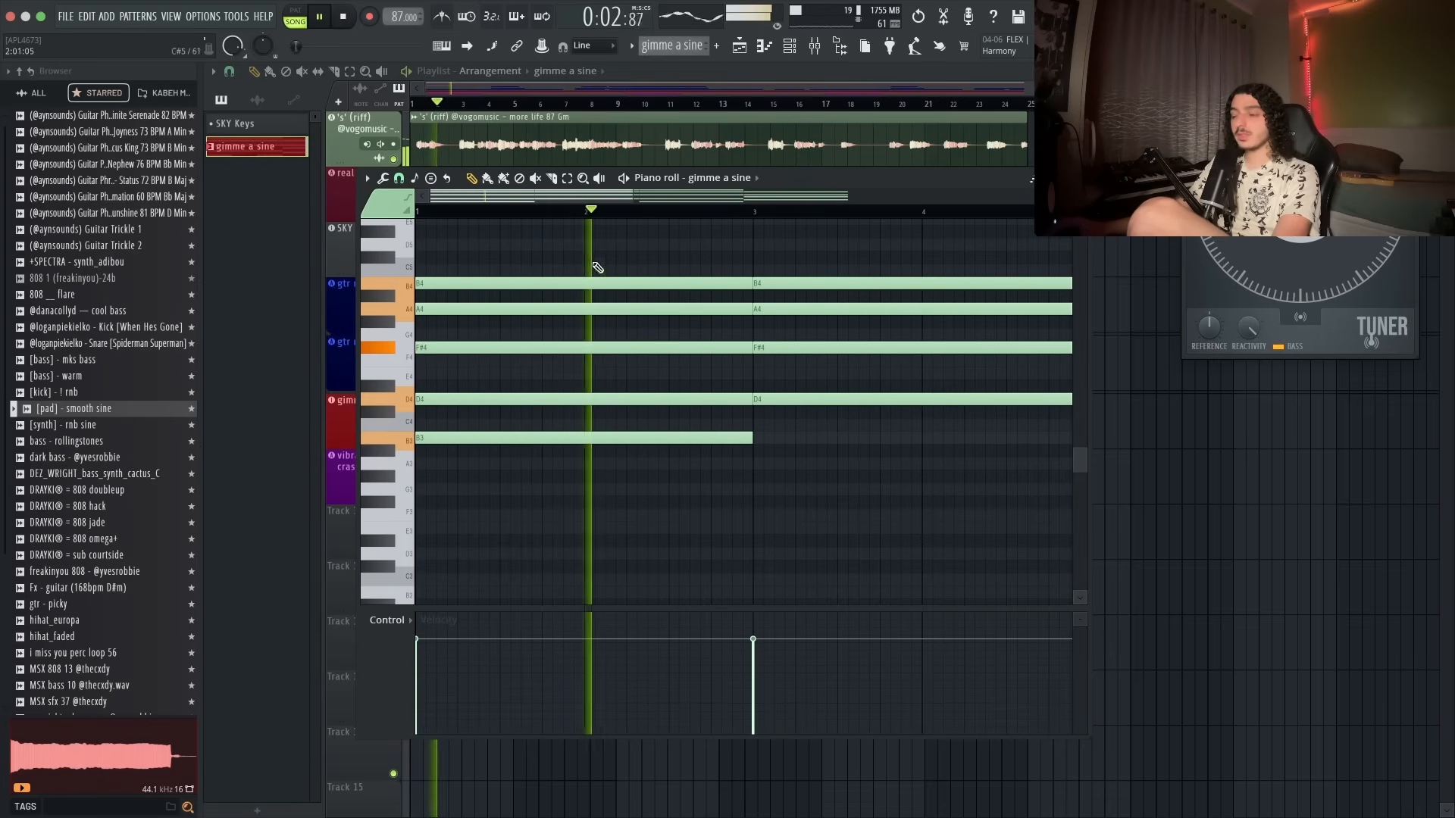
scroll(705, 364, "down", 2)
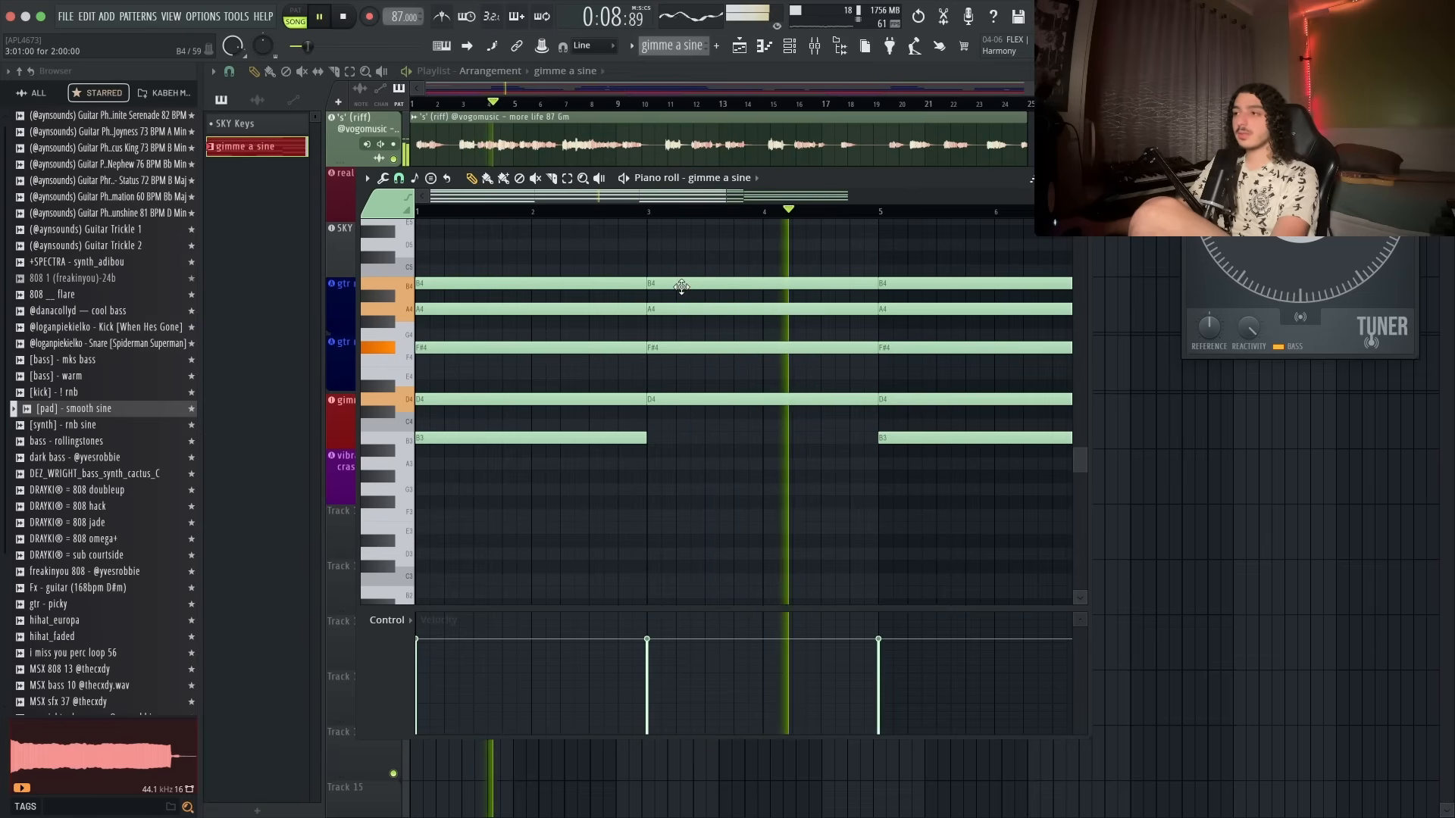
scroll(722, 311, "down", 1)
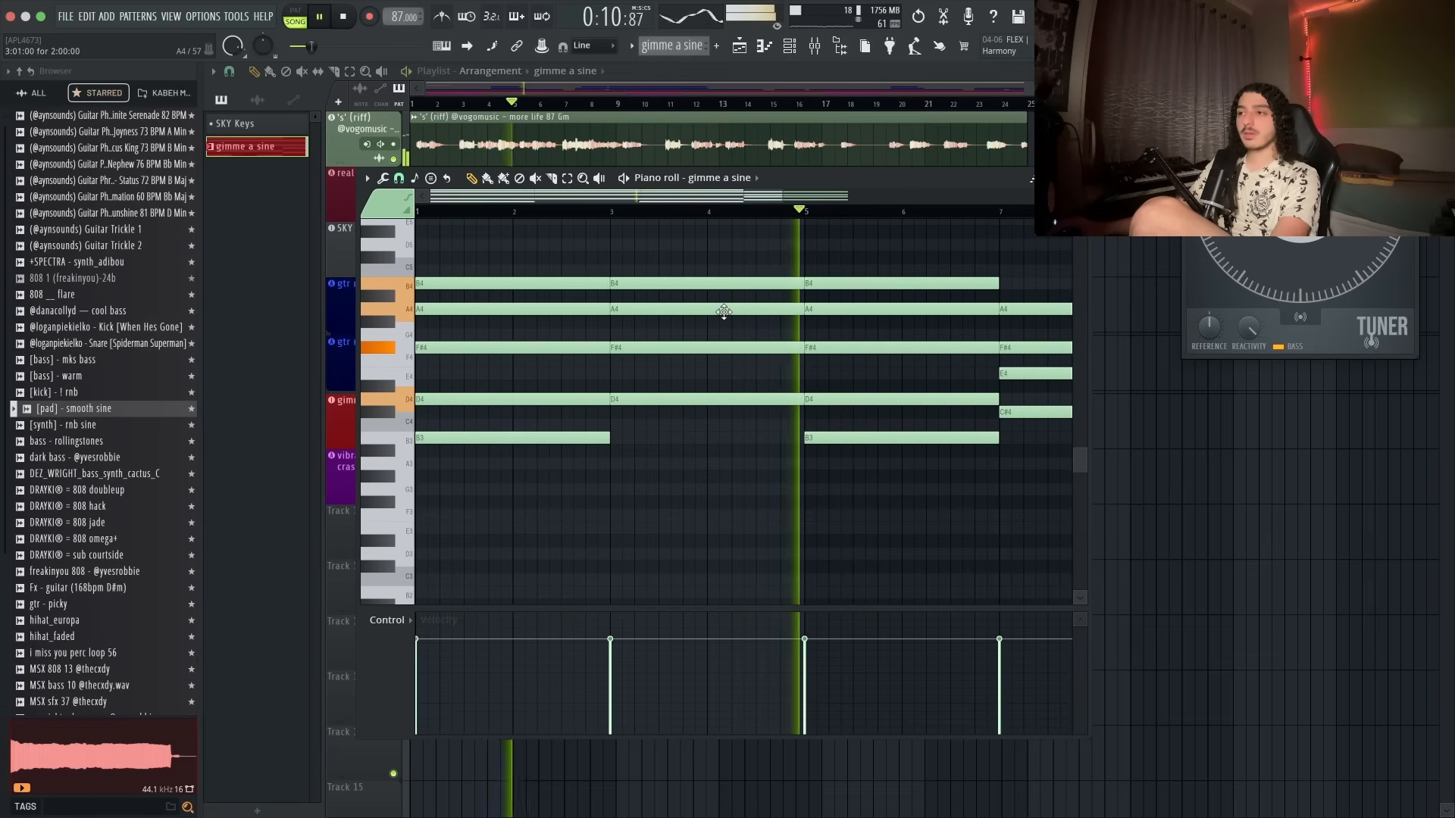
scroll(854, 328, "down", 1)
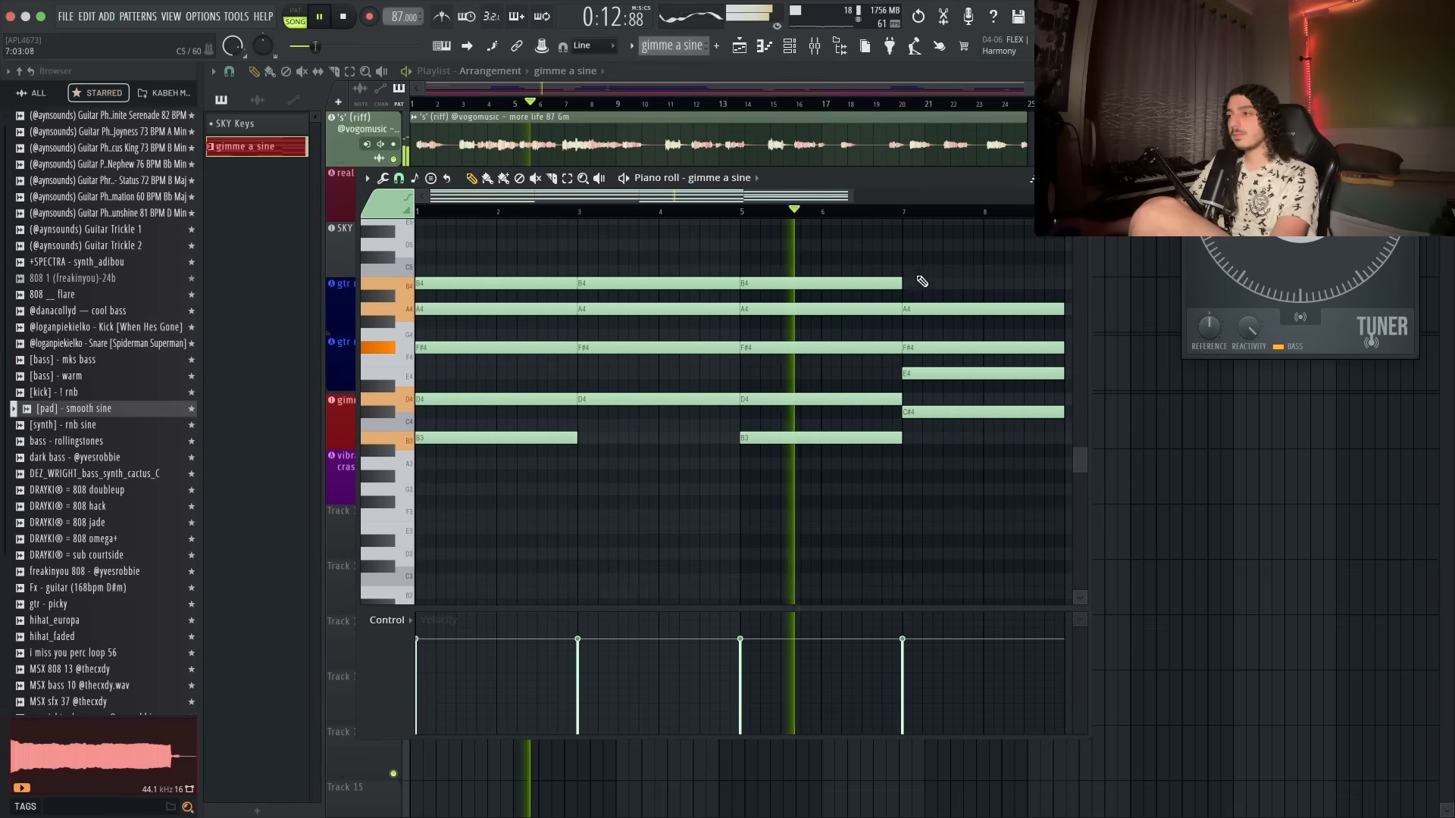
scroll(906, 341, "down", 1)
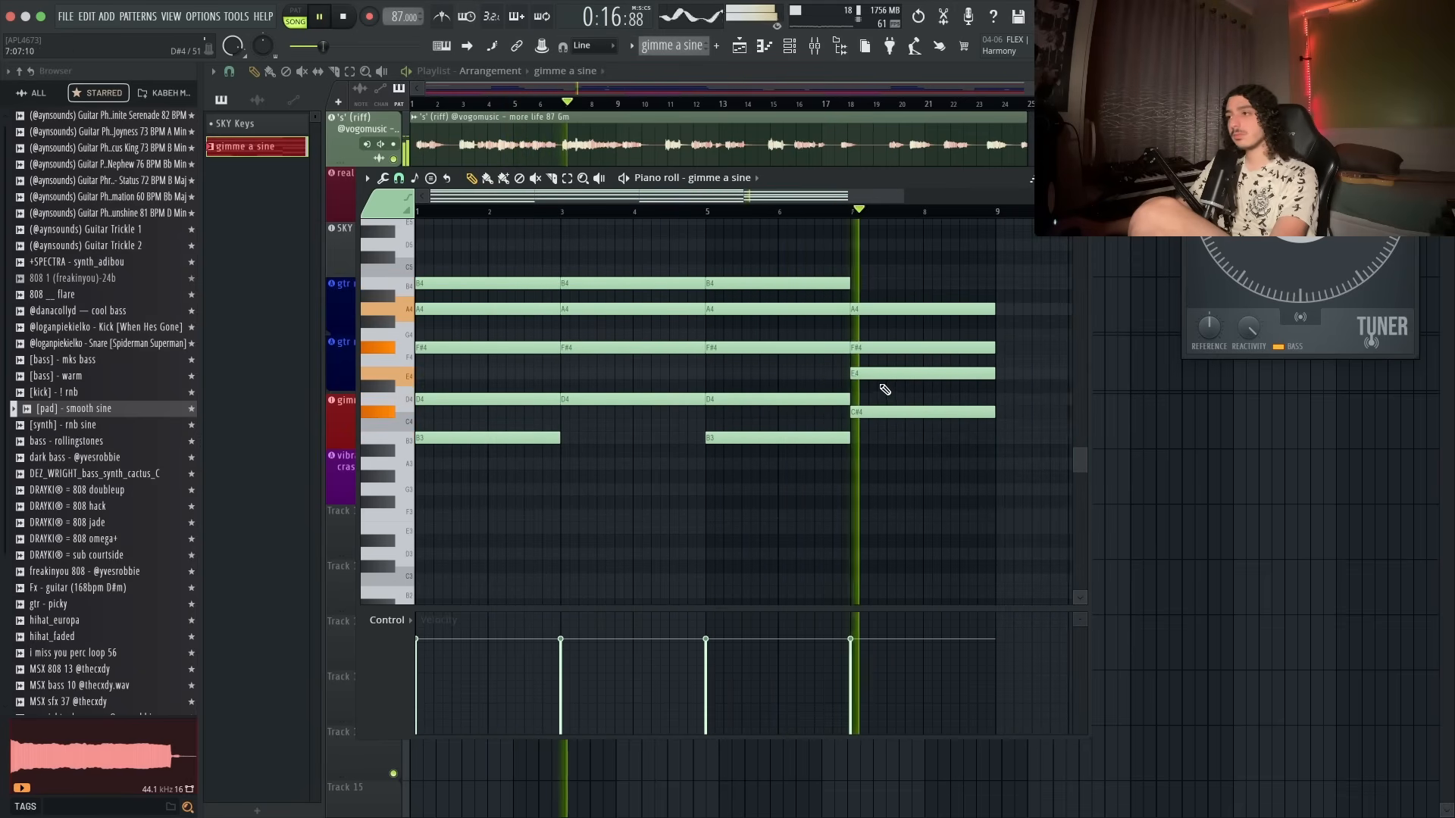
key("space")
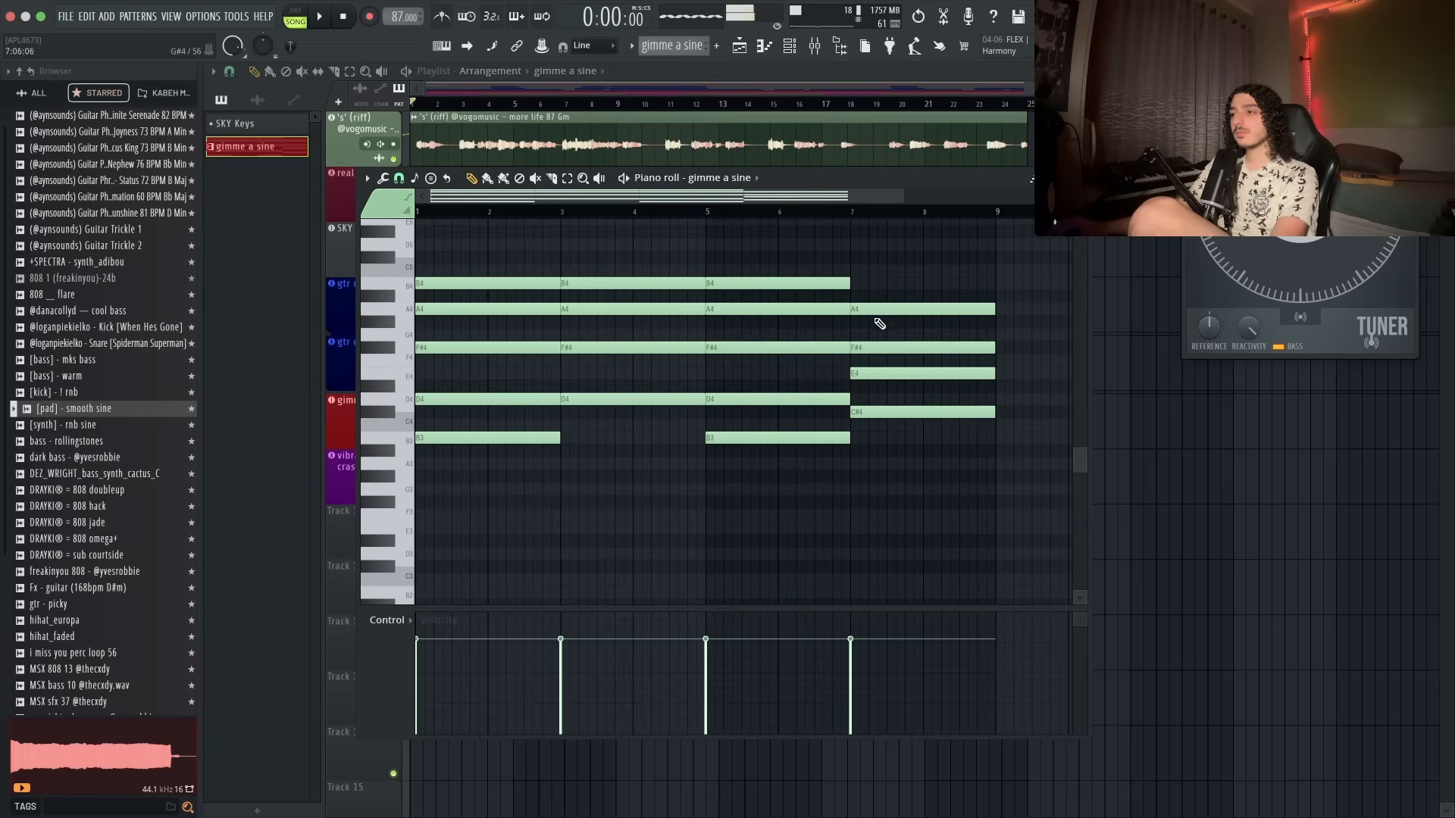
- Rework the bar 7 chord into A4, G#4, E4 and C#4, replacing F#4 with G#4 and ending A4 at bar 8
right_click(856, 310)
key("space")
key("space")
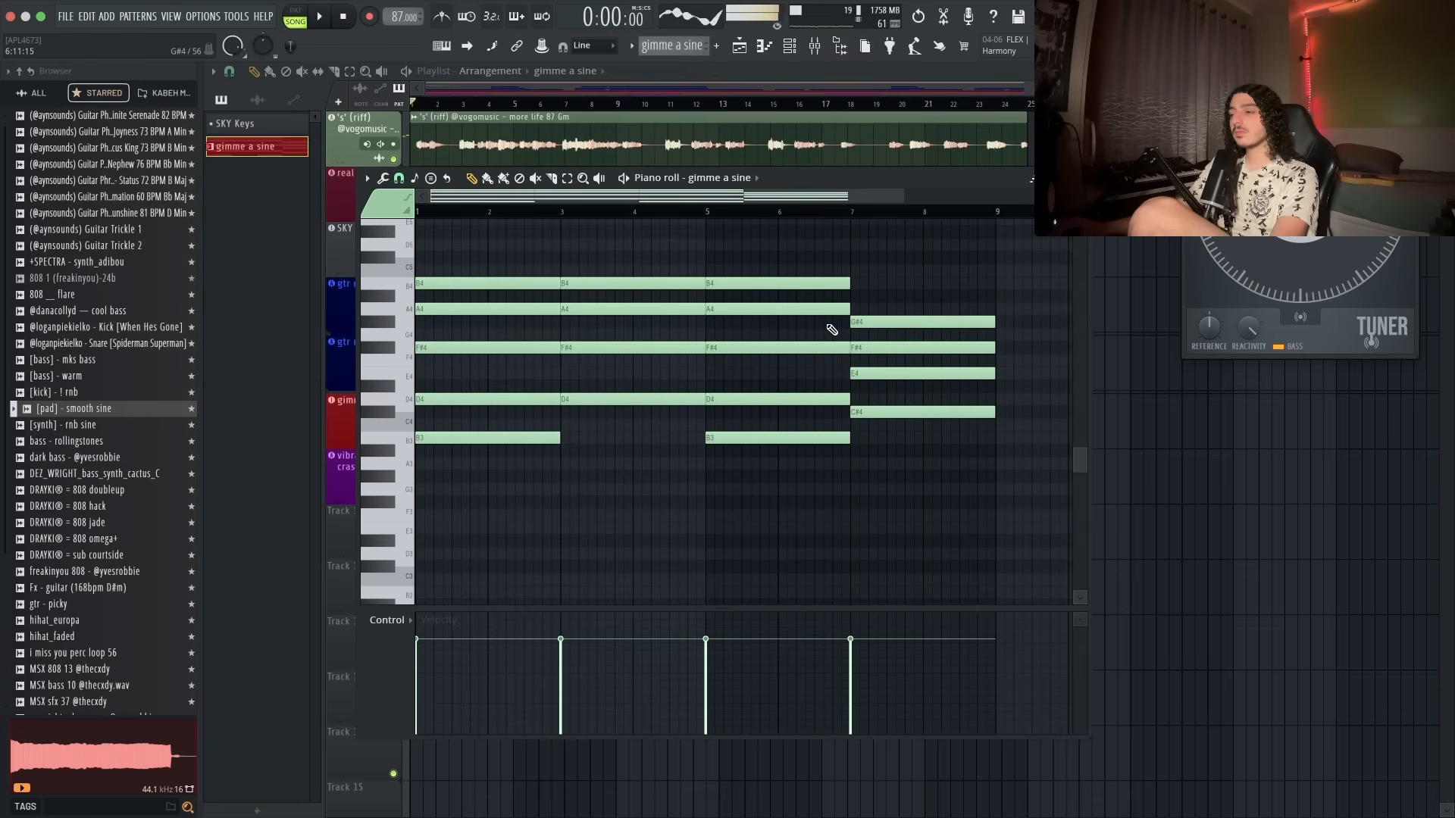
right_click(826, 324, "alt")
left_click_drag(826, 324, 866, 324)
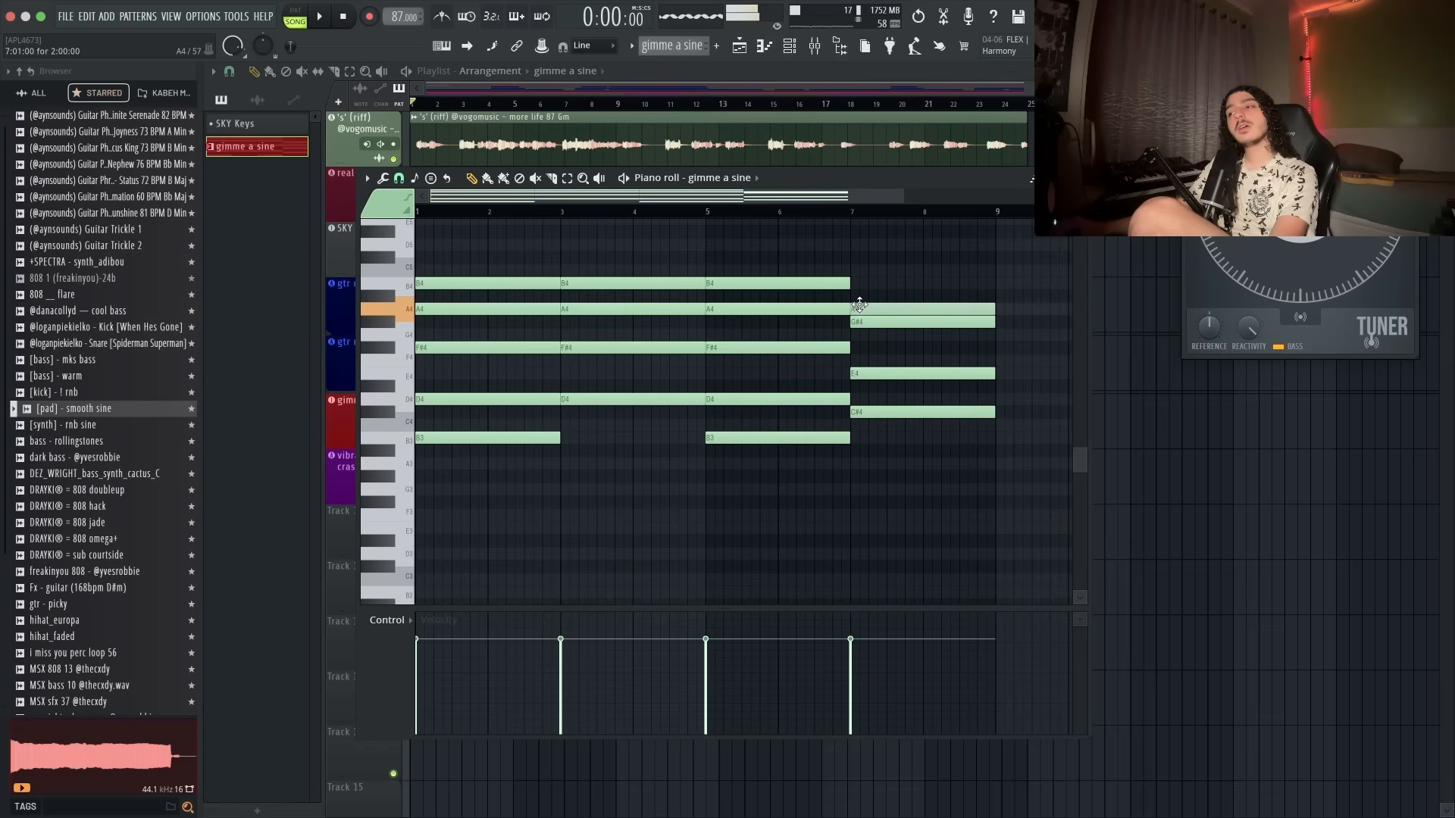
right_click(823, 316, "alt")
left_click_drag(822, 316, 873, 320)
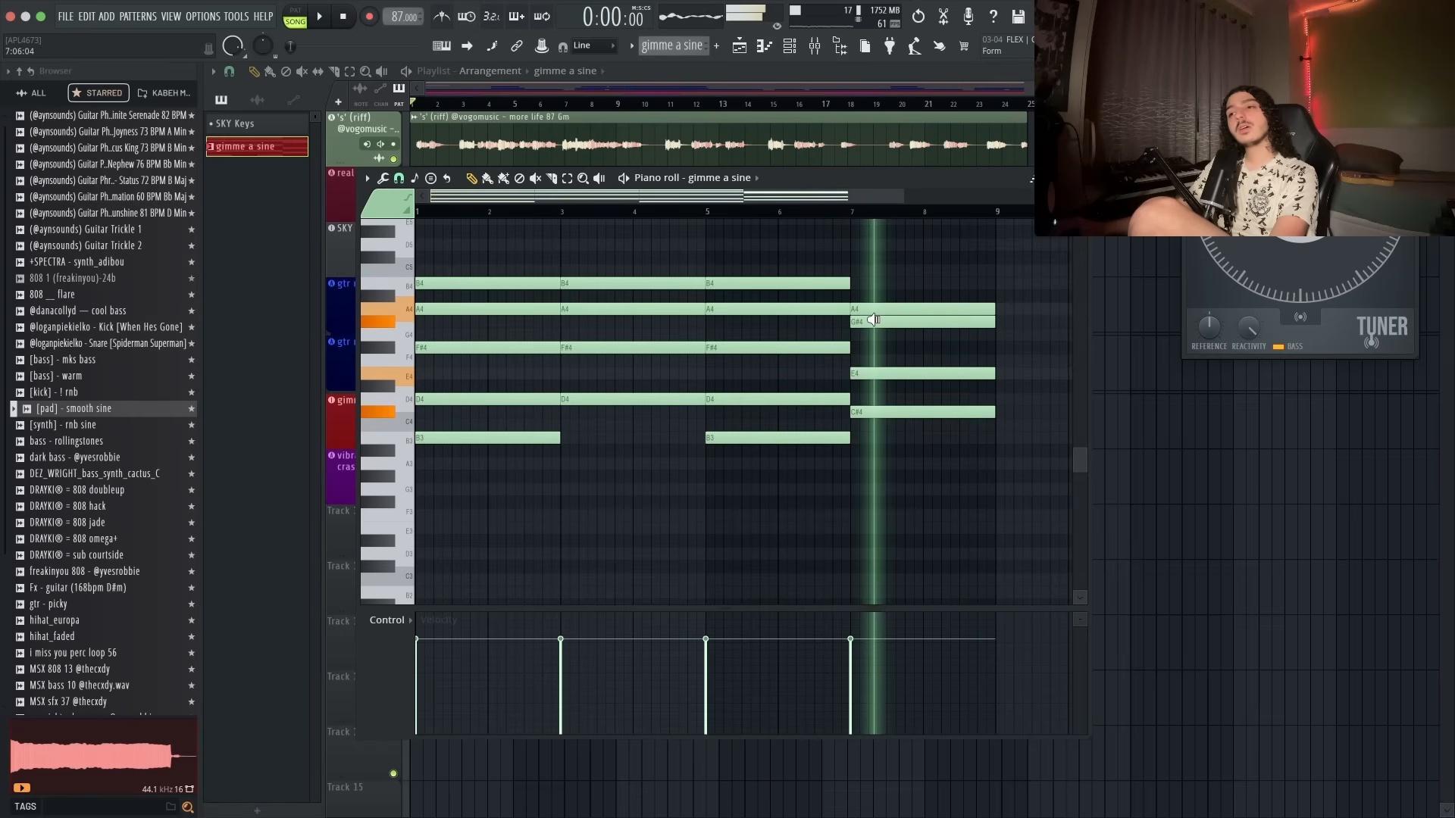
left_click_drag(925, 311, 926, 447)
left_click(941, 348)
right_click(951, 309)
key("p")
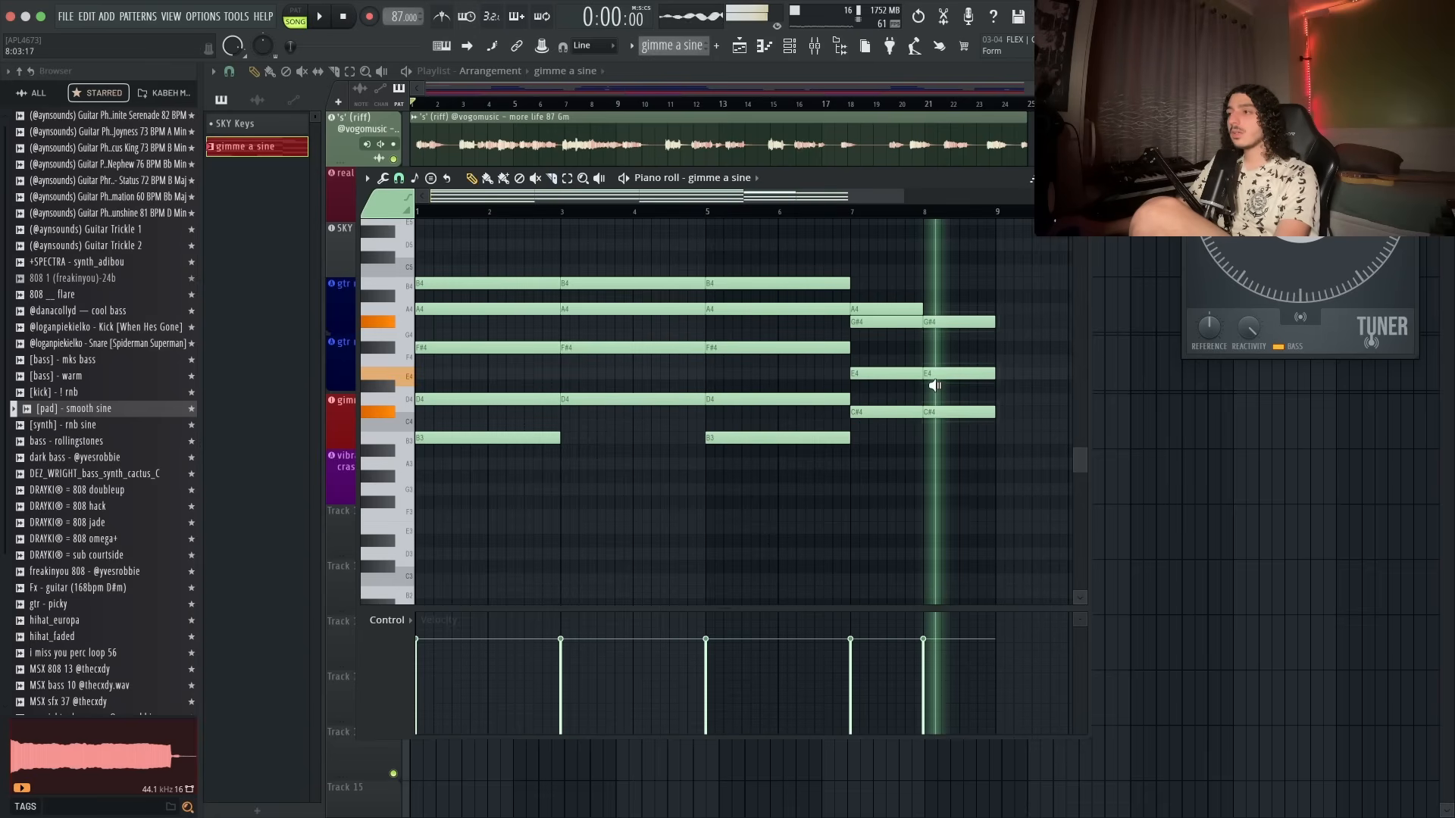
- Replace the C#4 in bar 8 with an A3 note spanning bars 8 to 9
left_click(936, 413)
mouse_move(931, 440)
left_mouse_down()
mouse_move(935, 470)
mouse_move(903, 459)
mouse_move(940, 459)
left_mouse_up()
left_click_drag(488, 353, 604, 353)
left_click_drag(580, 283, 610, 292)
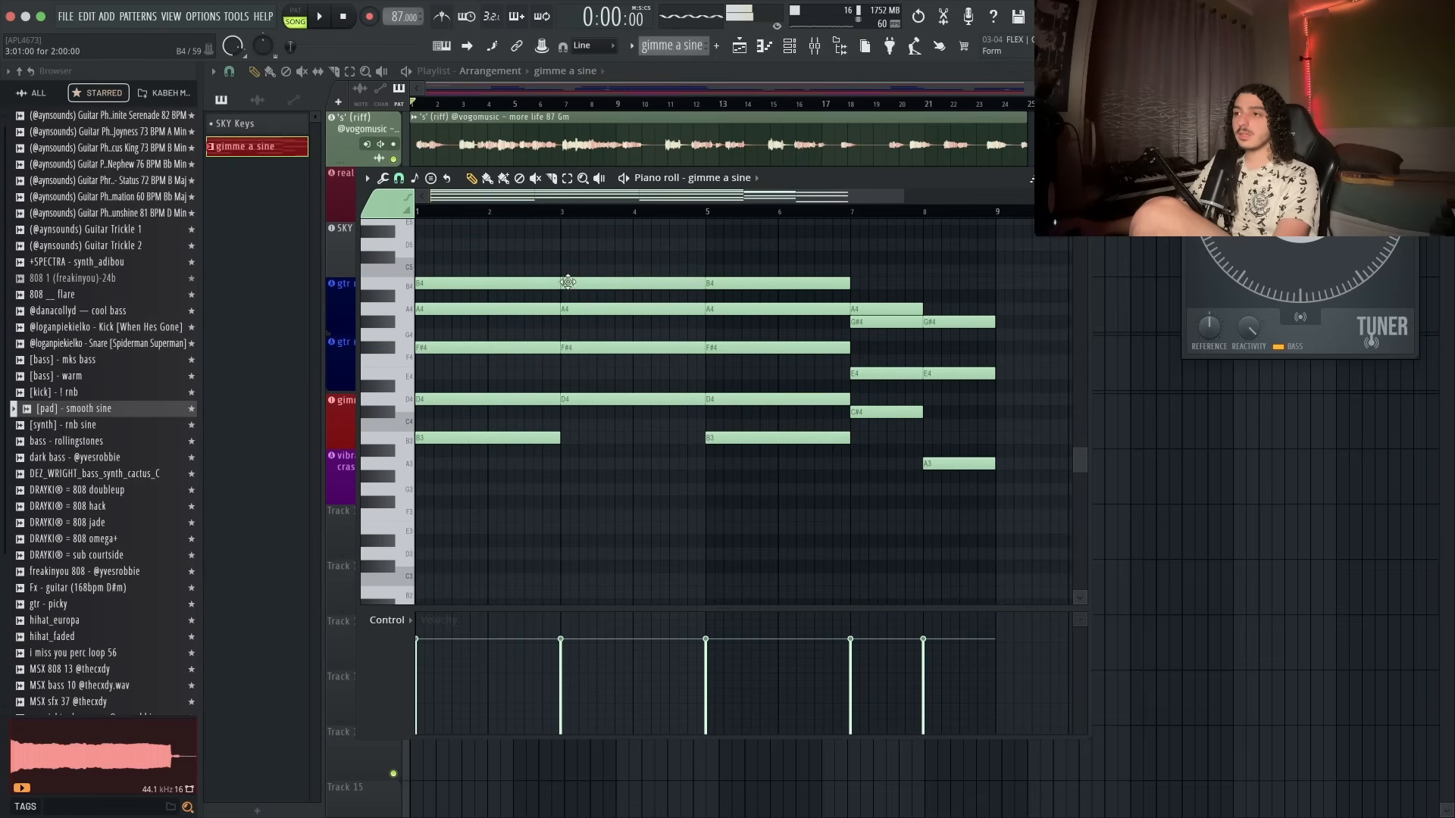
left_click_drag(455, 265, 877, 289)
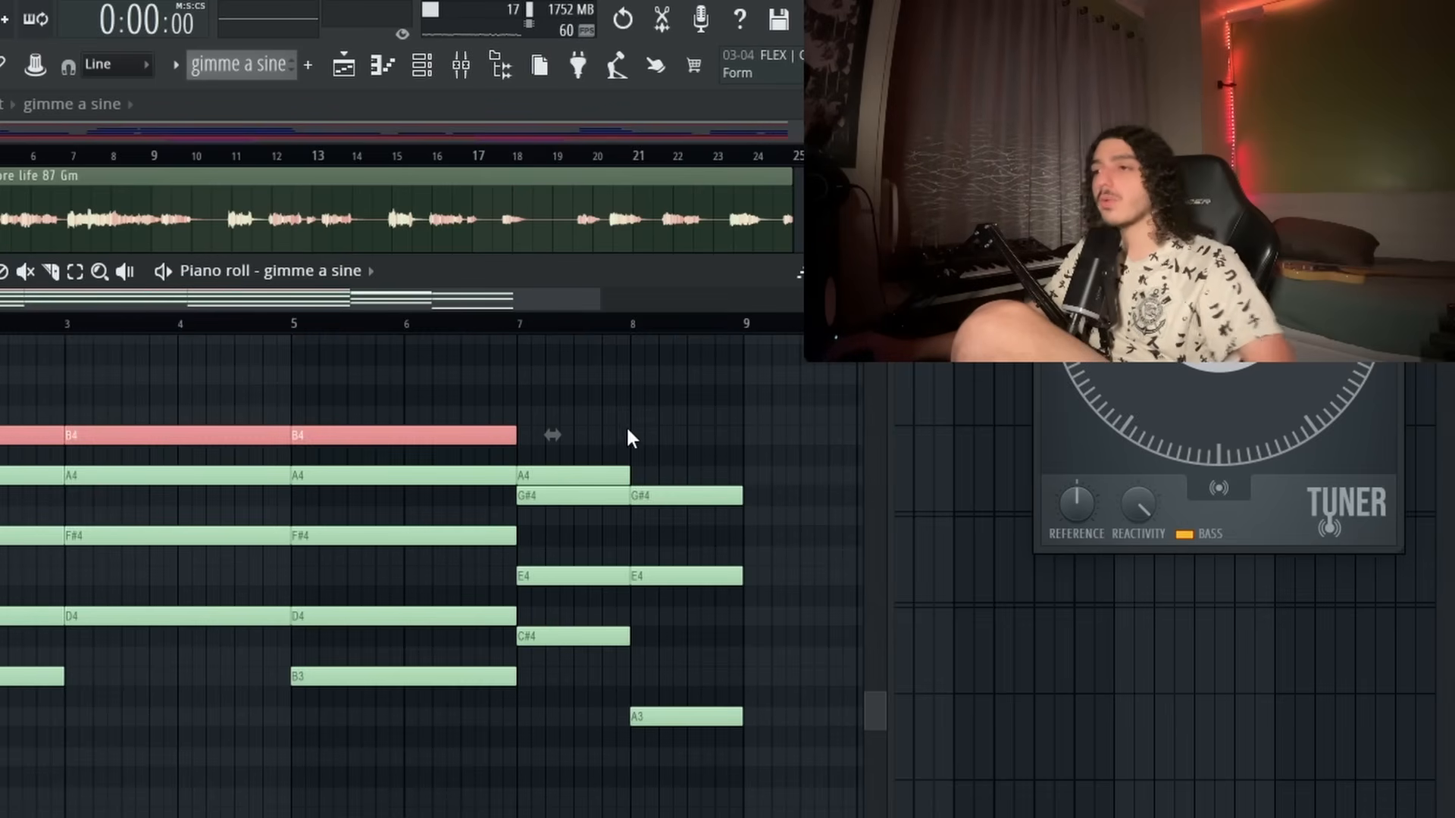
left_click(629, 438)
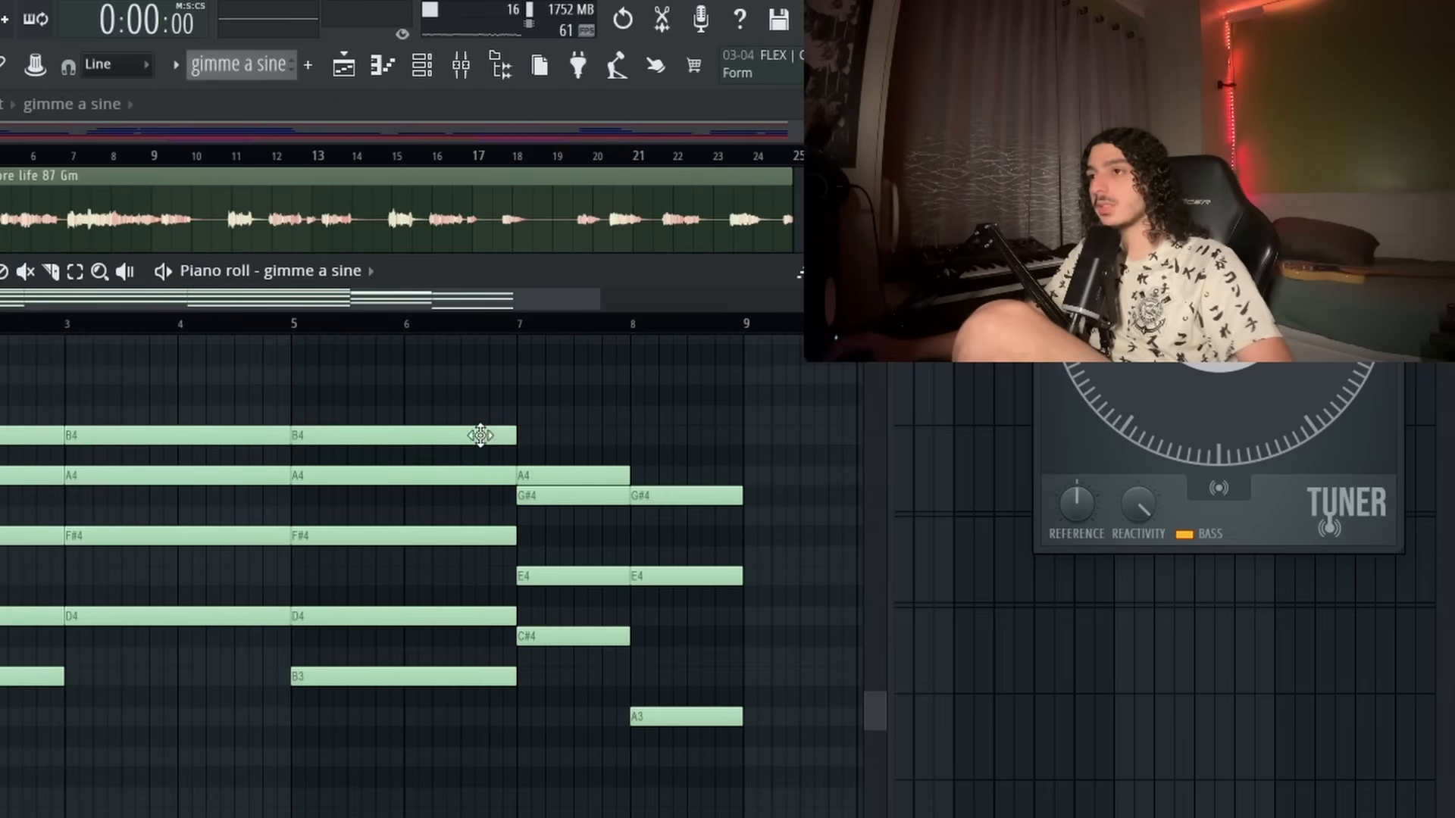
- Play back the revised progression, close the piano roll and return to the mixer
left_click_drag(415, 408, 159, 453)
left_click(561, 418)
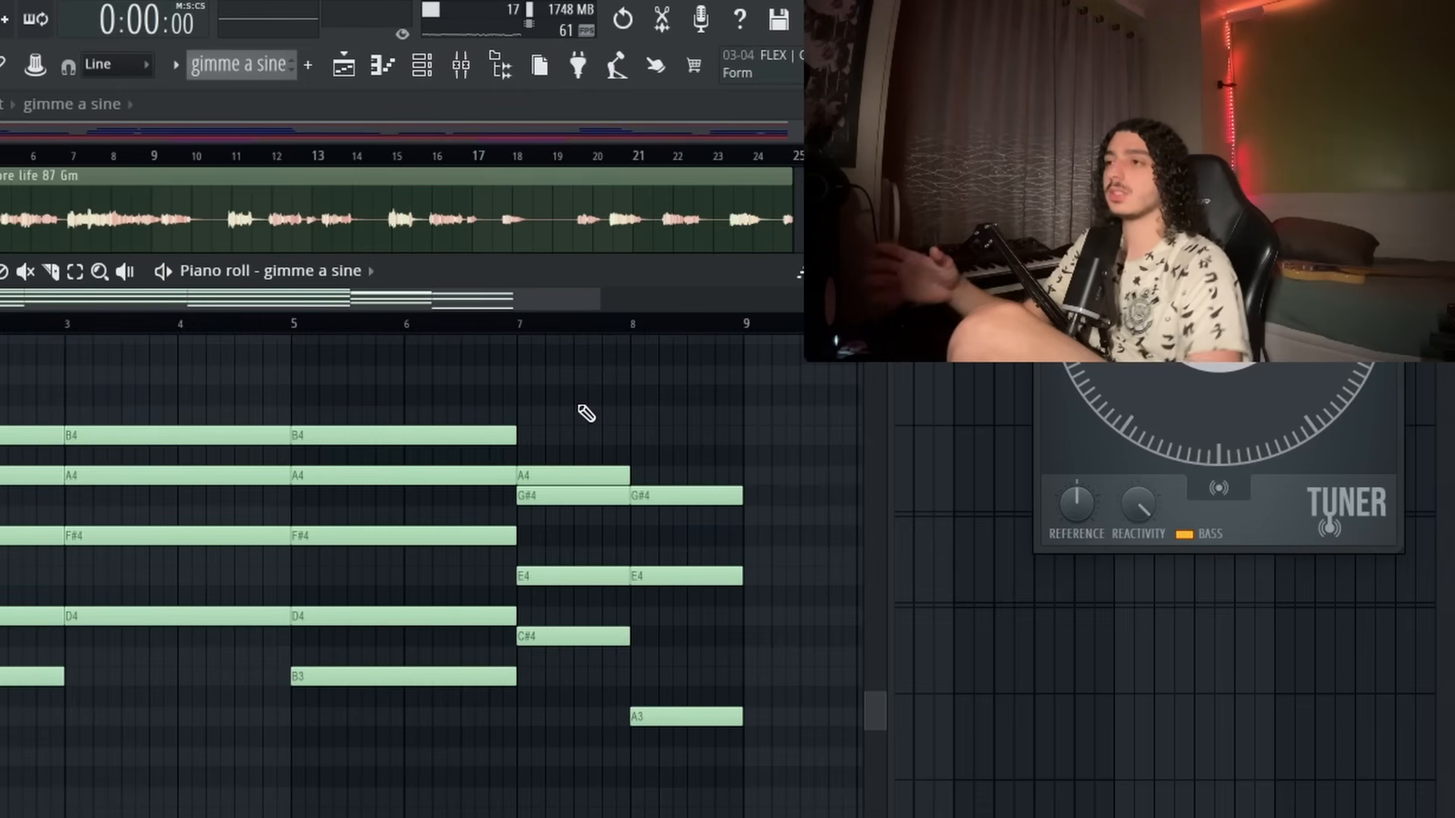
key("space")
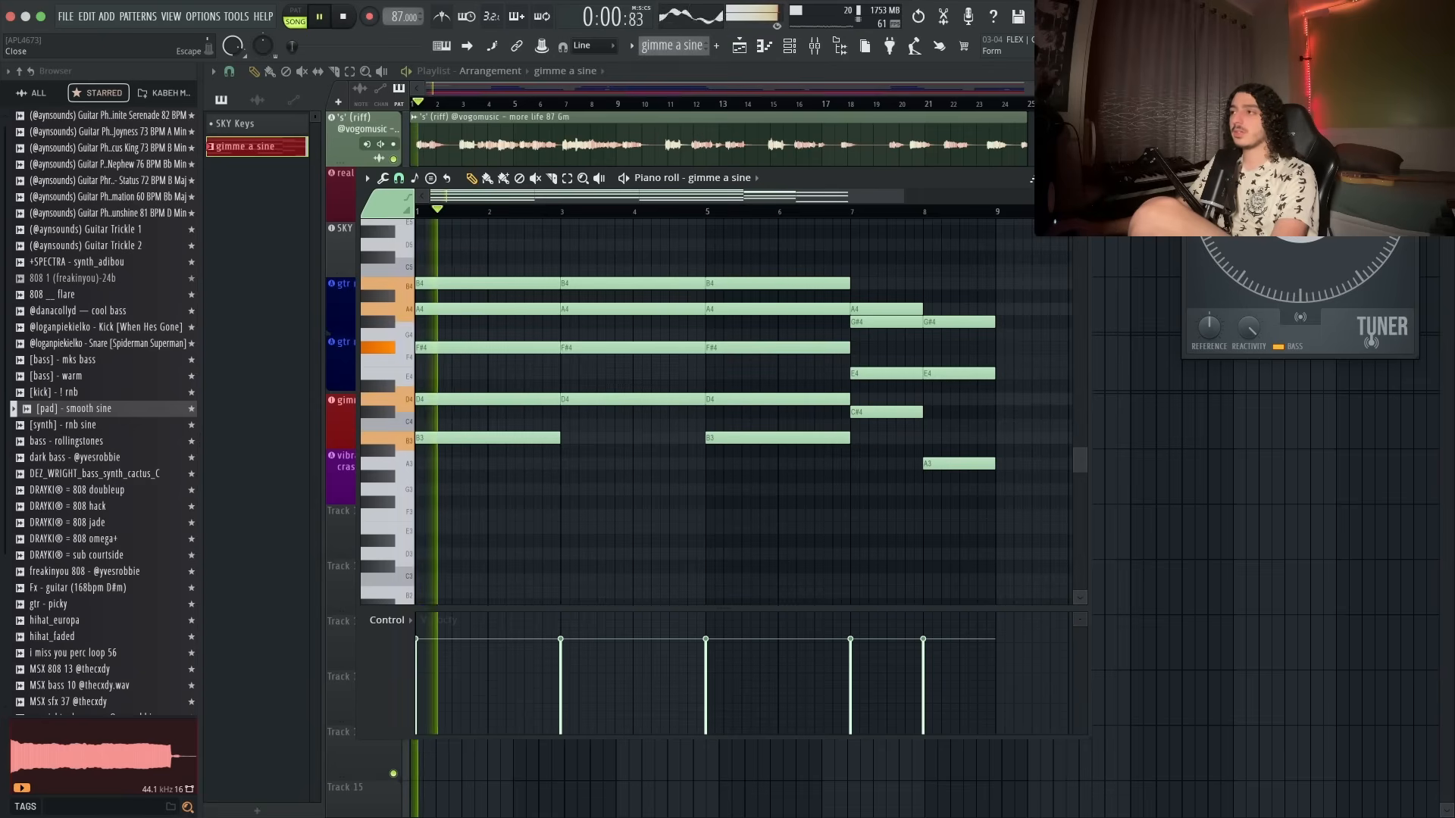
left_click(1079, 179)
left_click(817, 48)
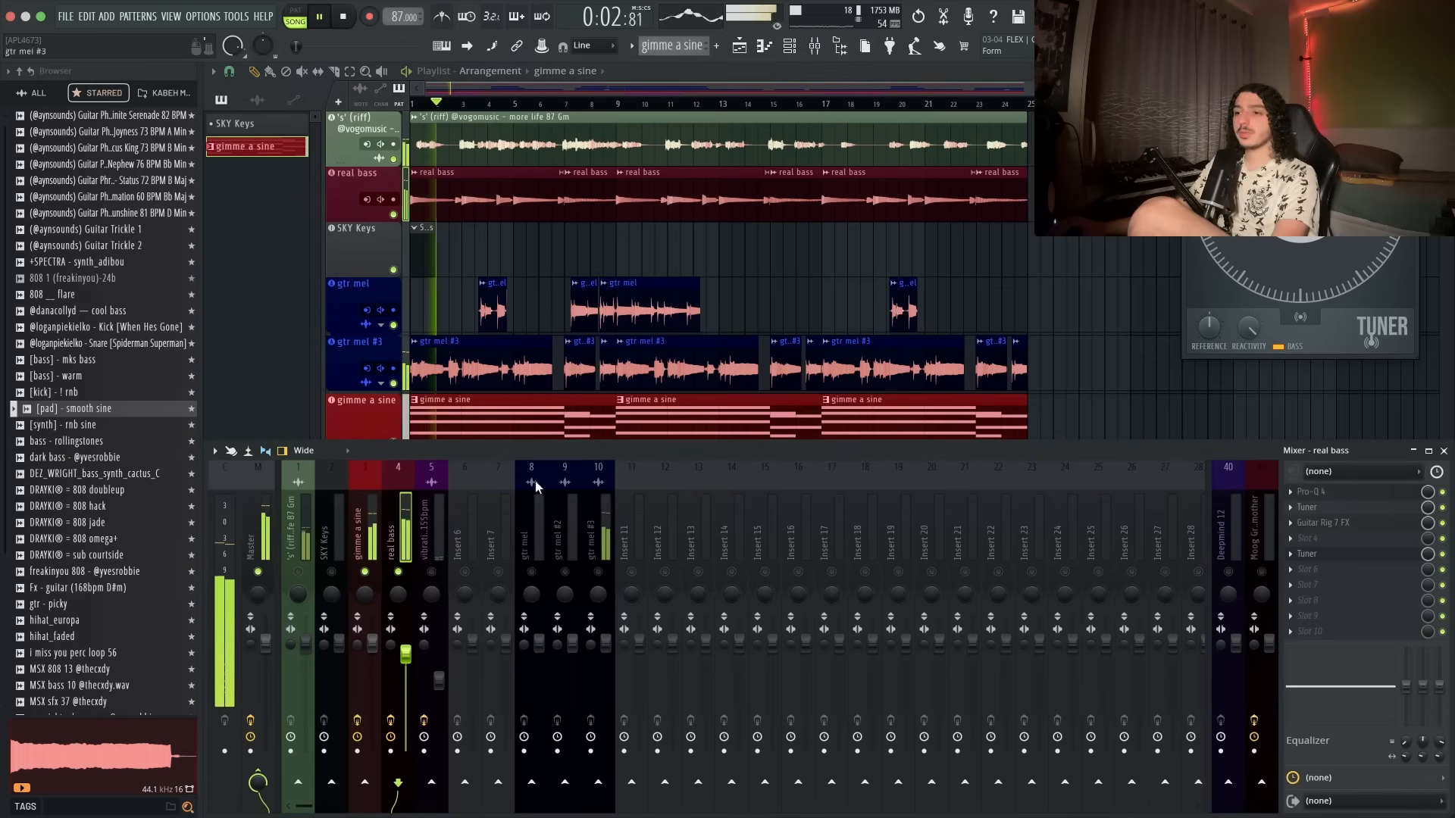
- Add Fruity Flangus to the third effect slot of the gimme a sine insert
left_click(372, 543)
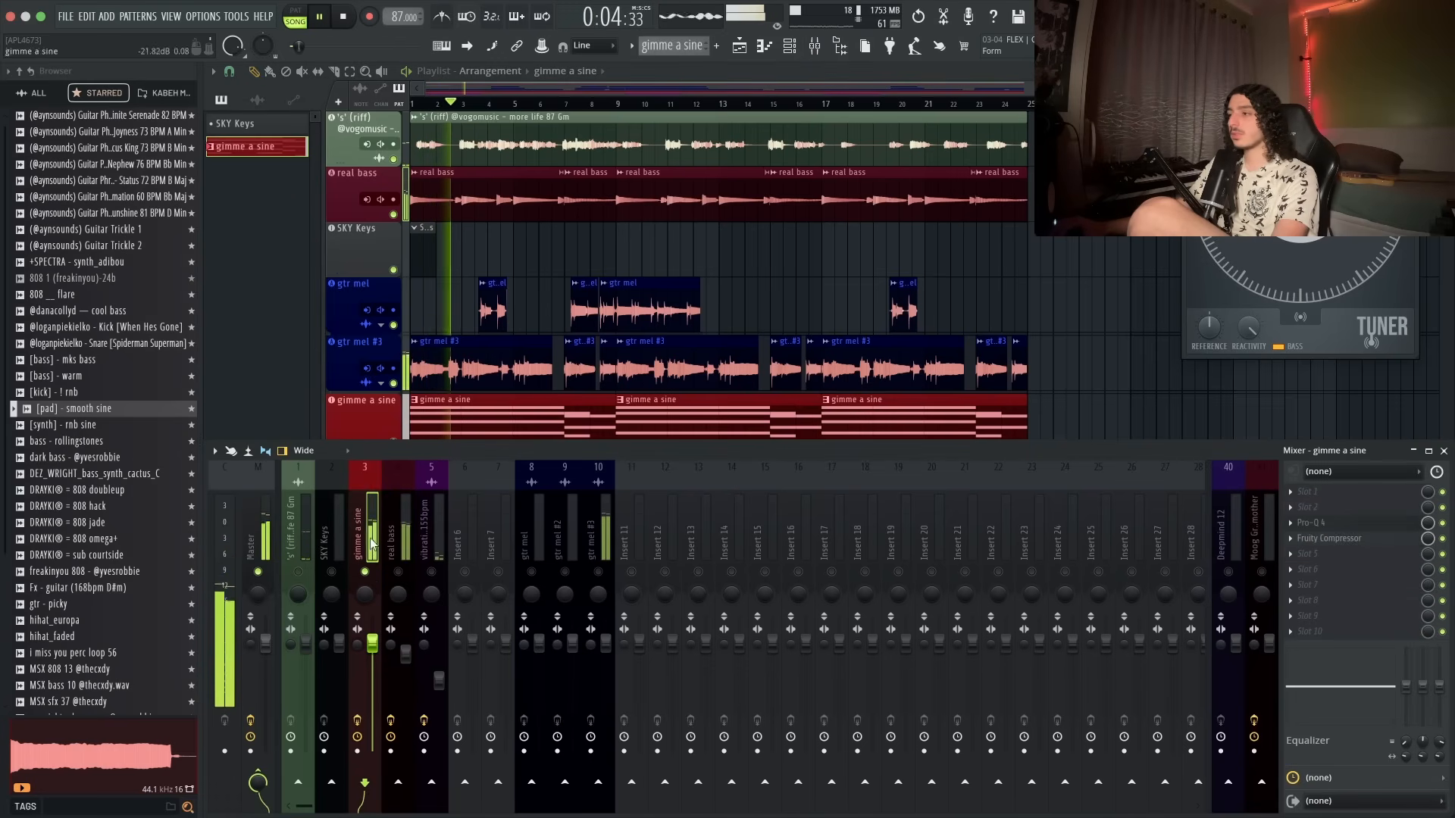
left_click(1326, 522)
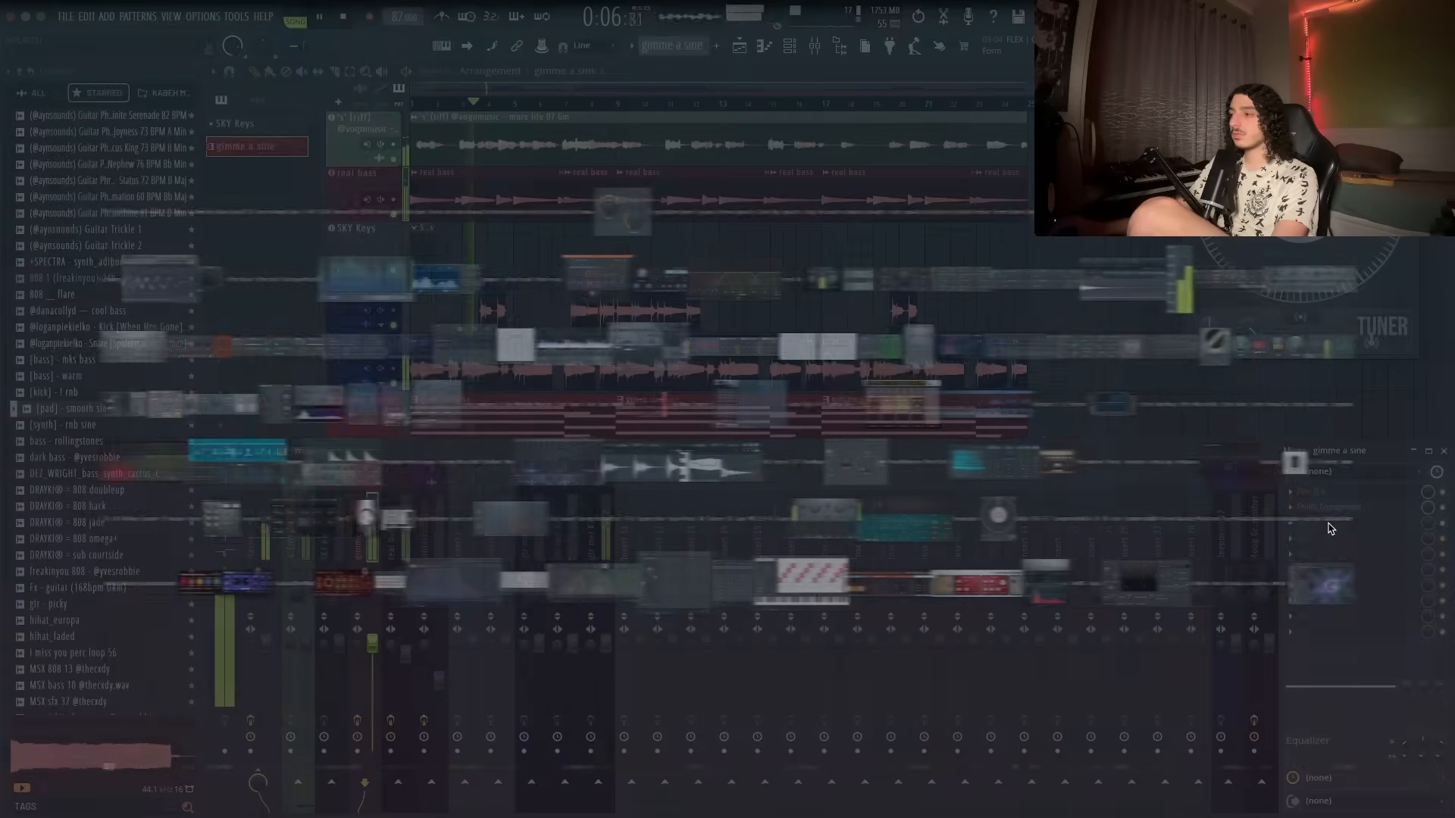
left_click(364, 350)
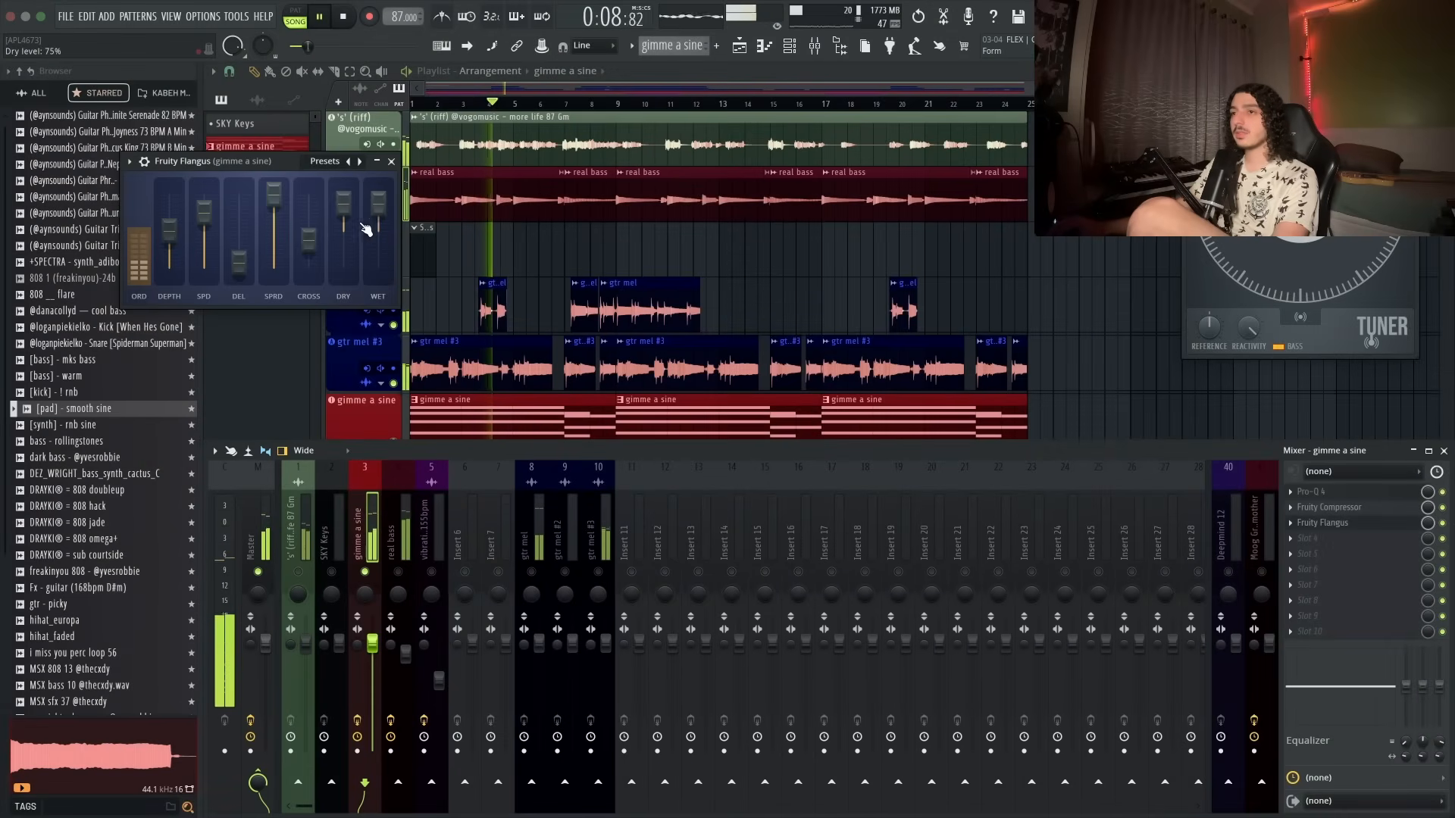
left_click(391, 161)
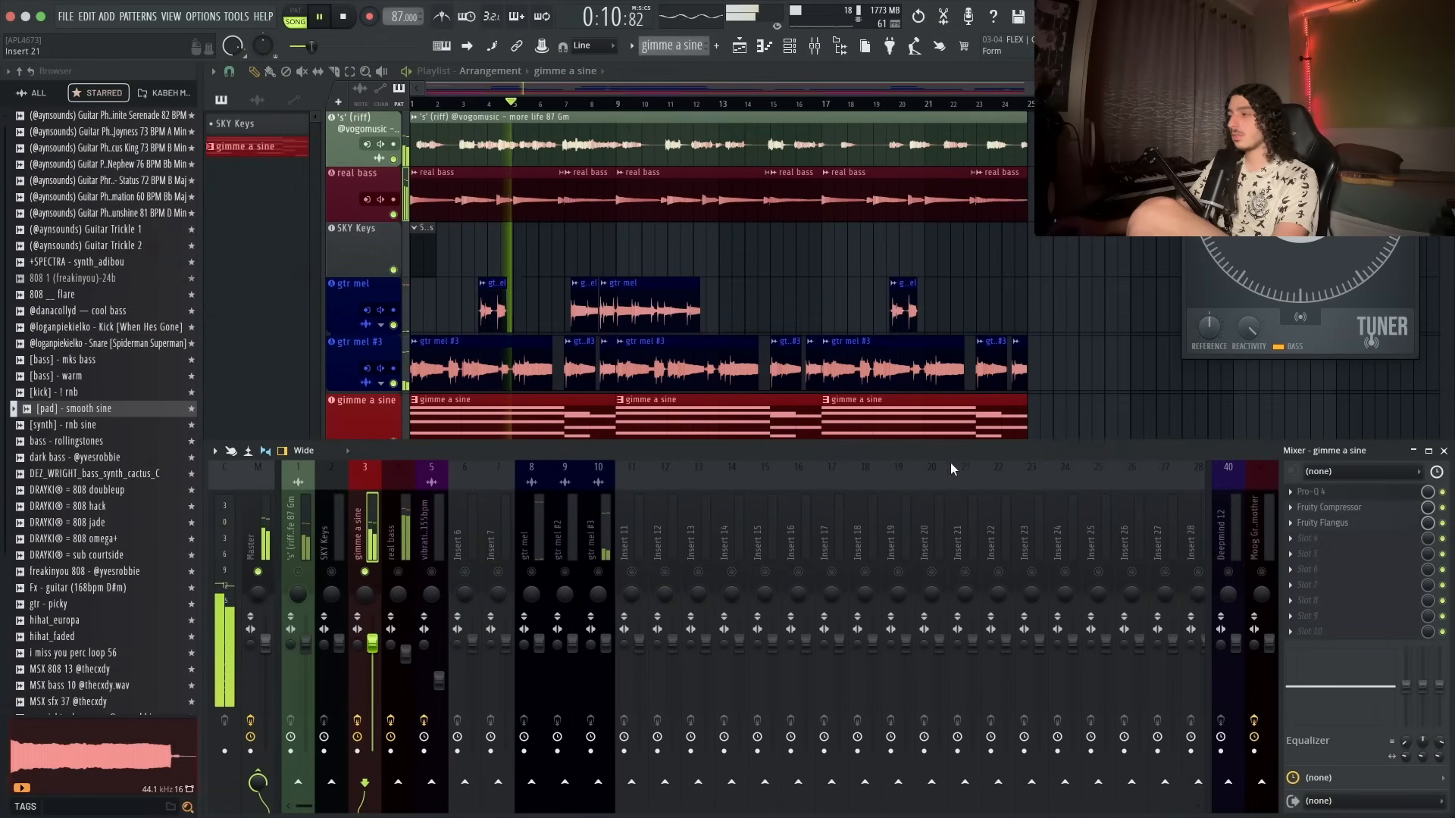
- Search for and add Pitch Drift to the next empty effect slot of the gimme a sine insert
left_click(1354, 545)
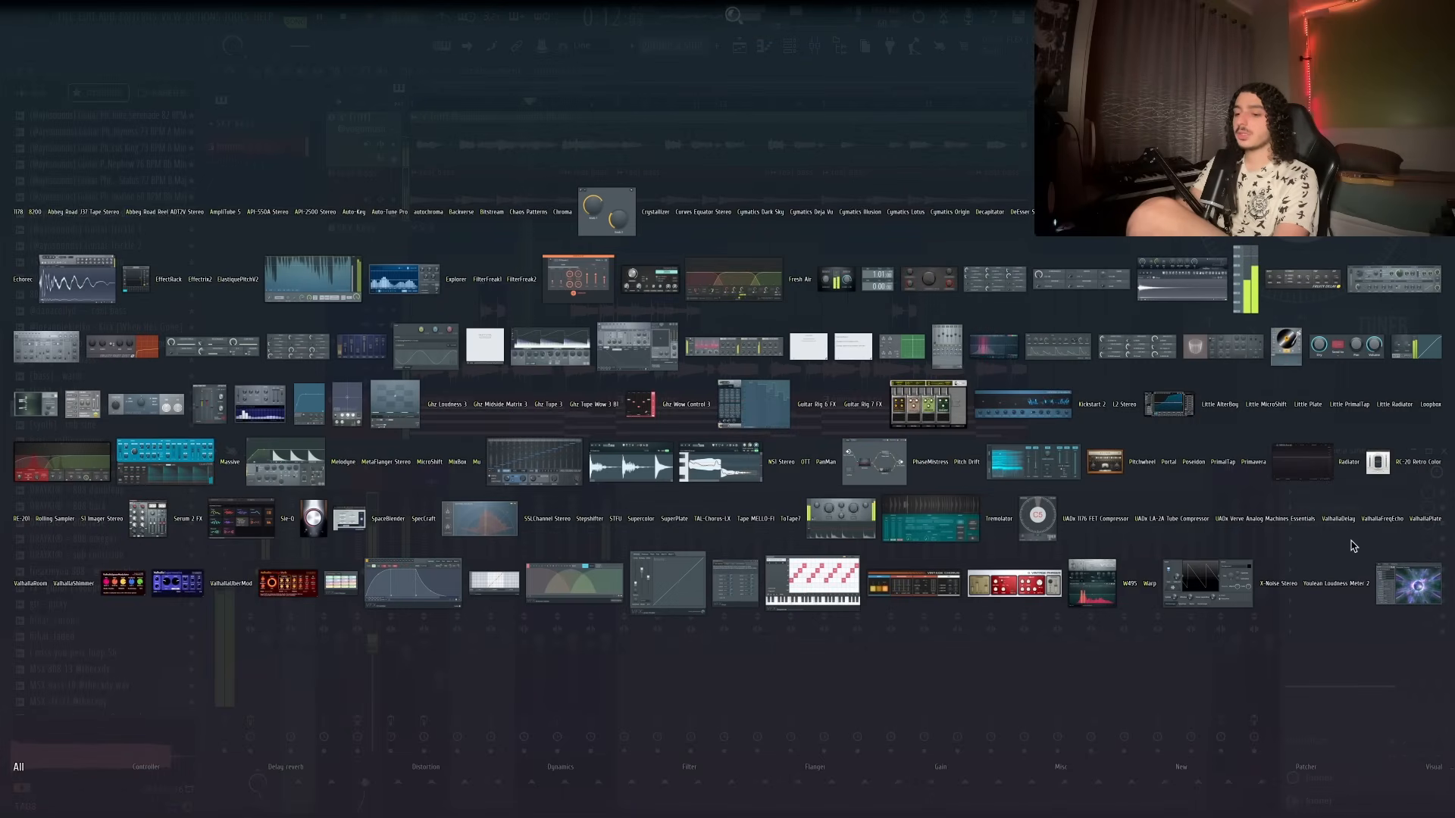
type("pitch")
left_click(970, 466)
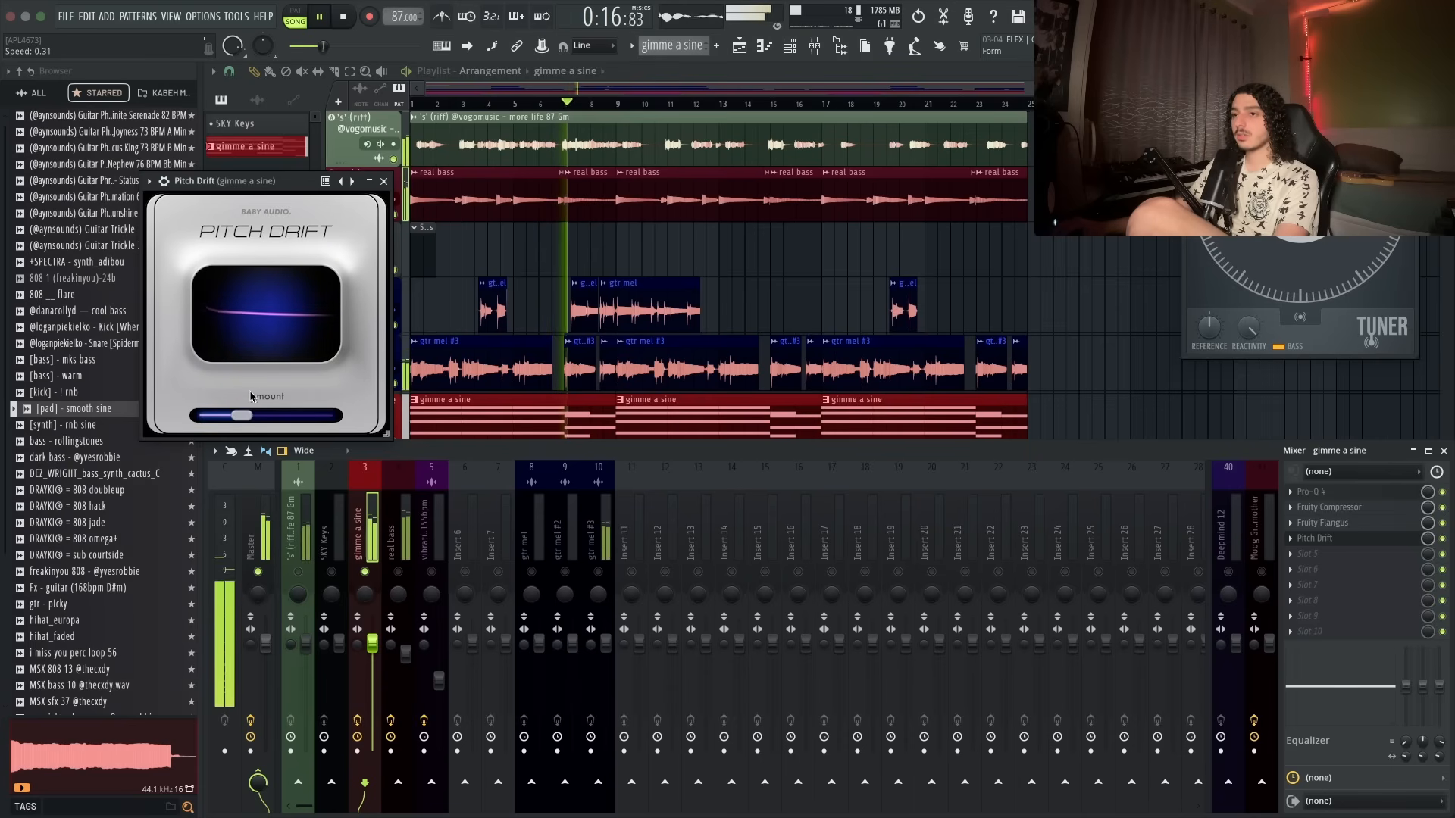
left_click(384, 181)
- Search for and add Portal to the fifth effect slot of the gimme a sine insert
left_click(1334, 554)
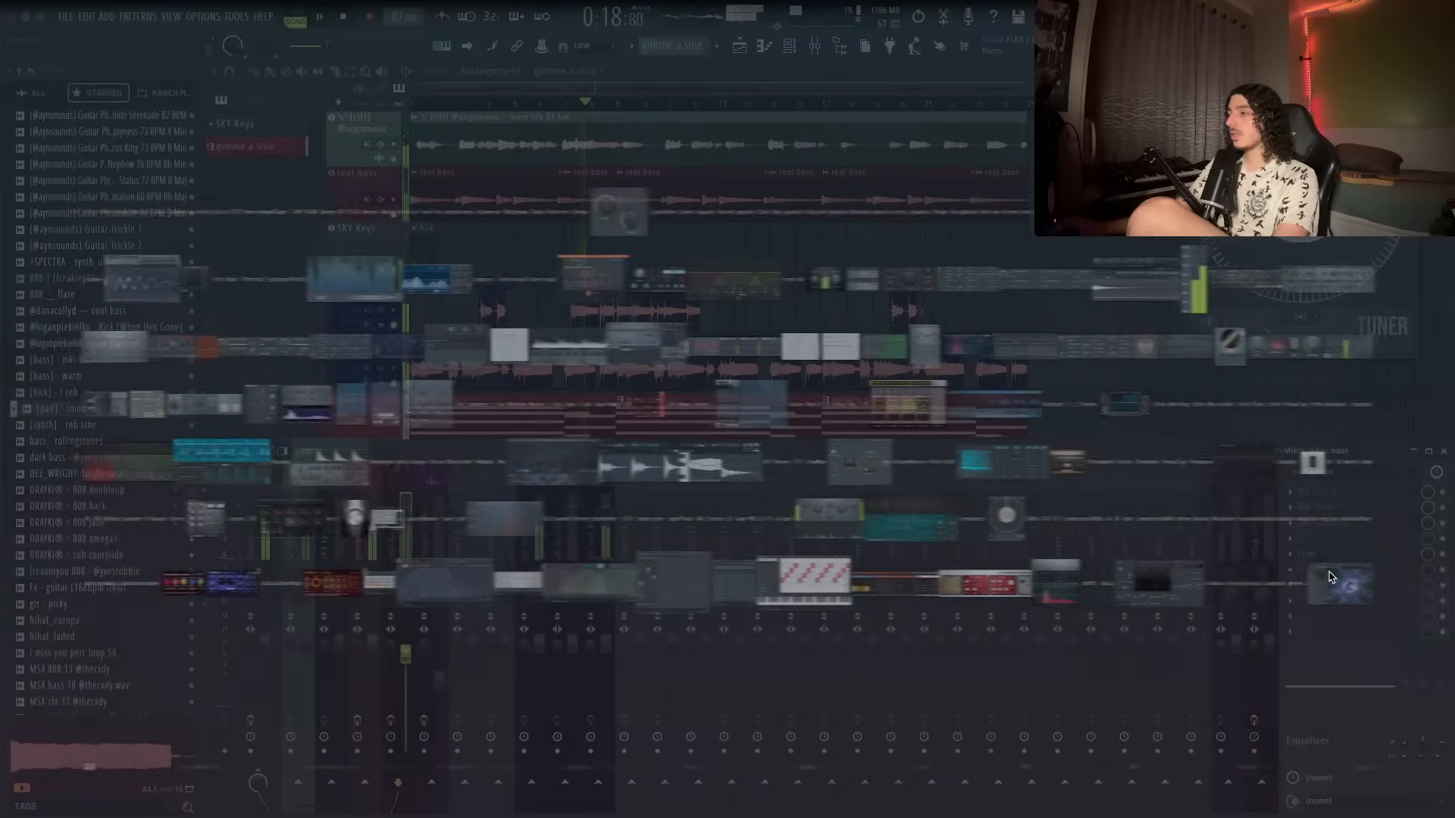
type("portal")
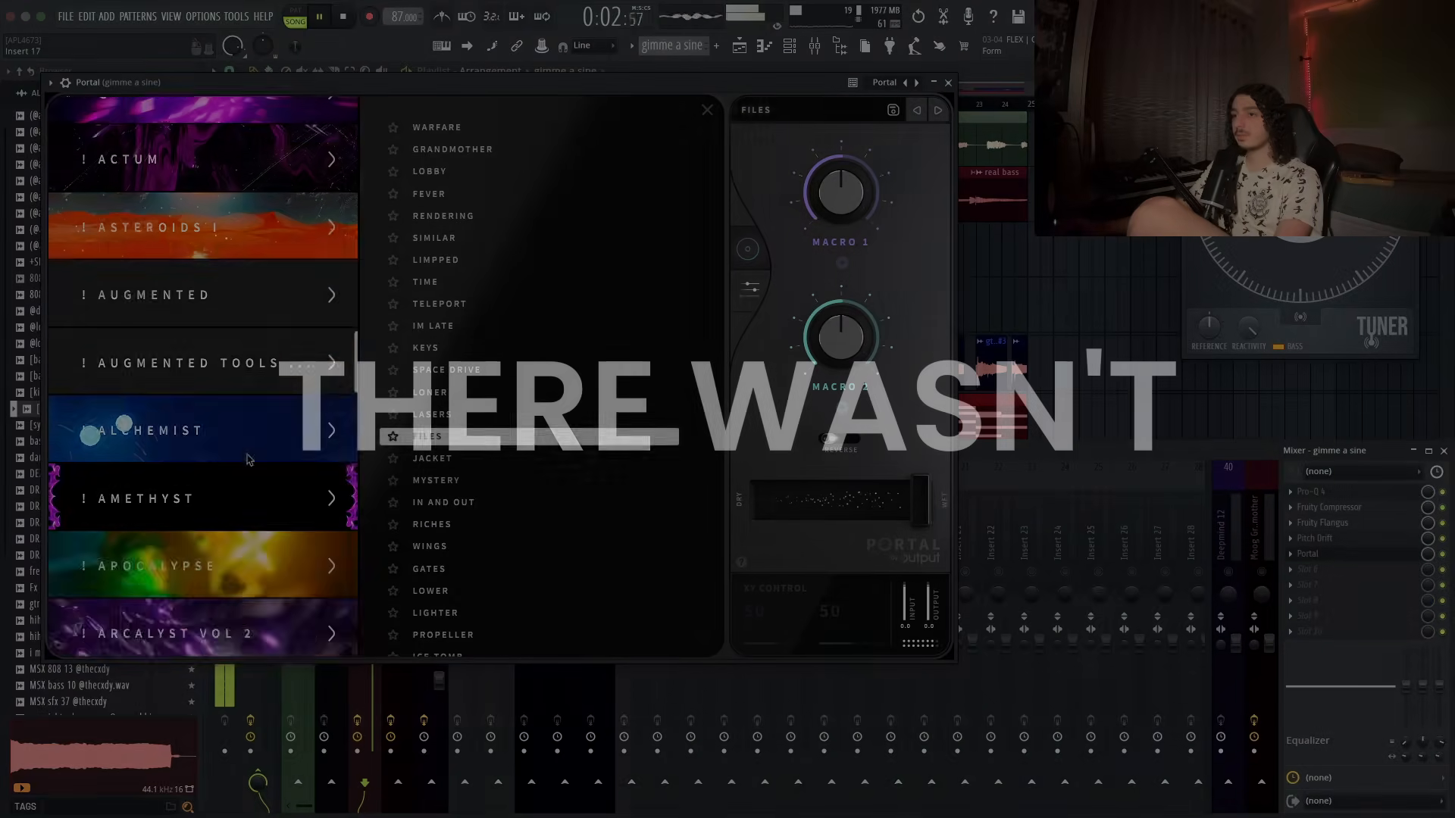
scroll(203, 379, "down", 4)
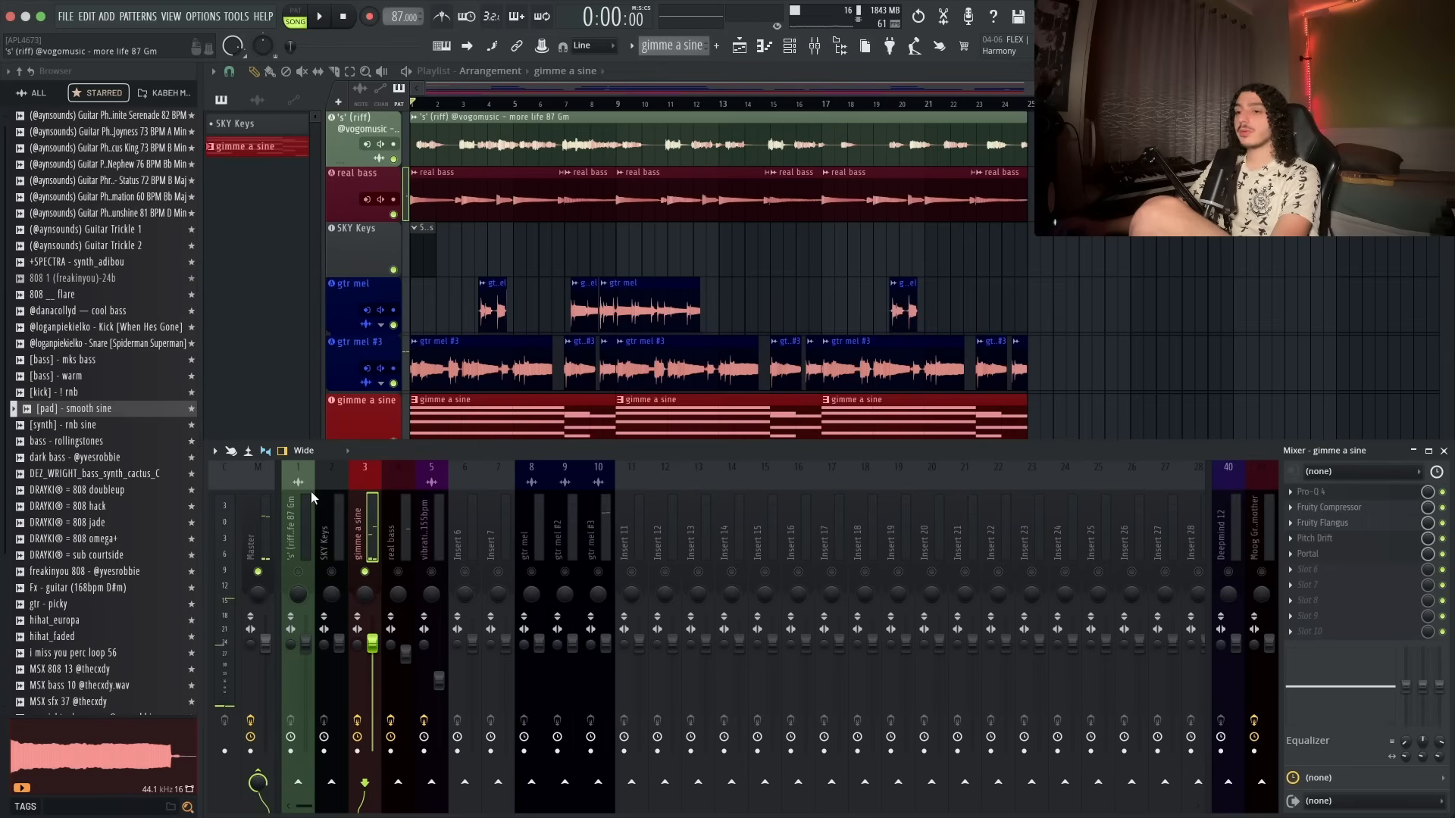
- Select the vocal riff's mixer insert and load Pro-Q 4 into its first effect slot
right_click(372, 645)
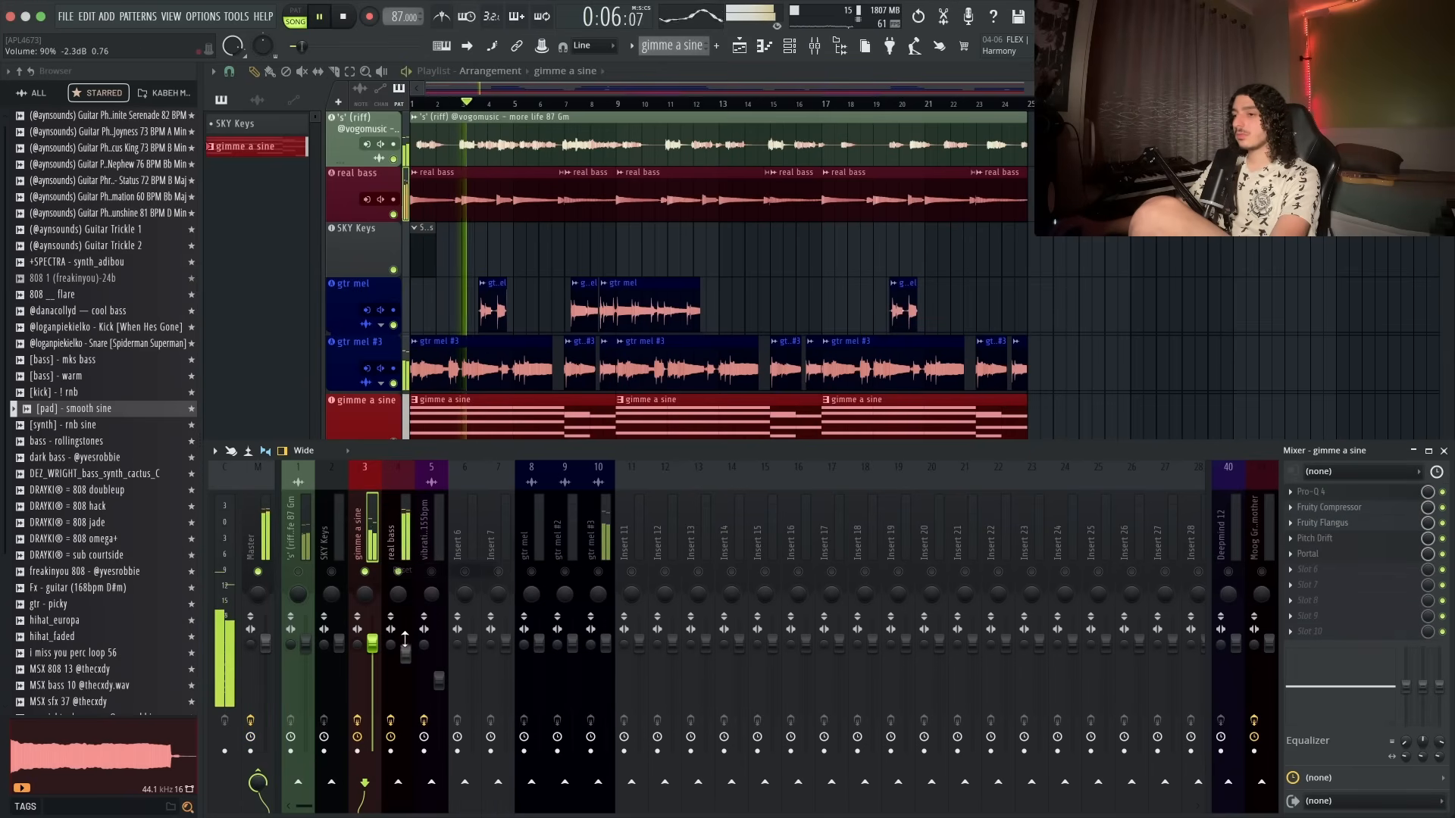
left_click(301, 544)
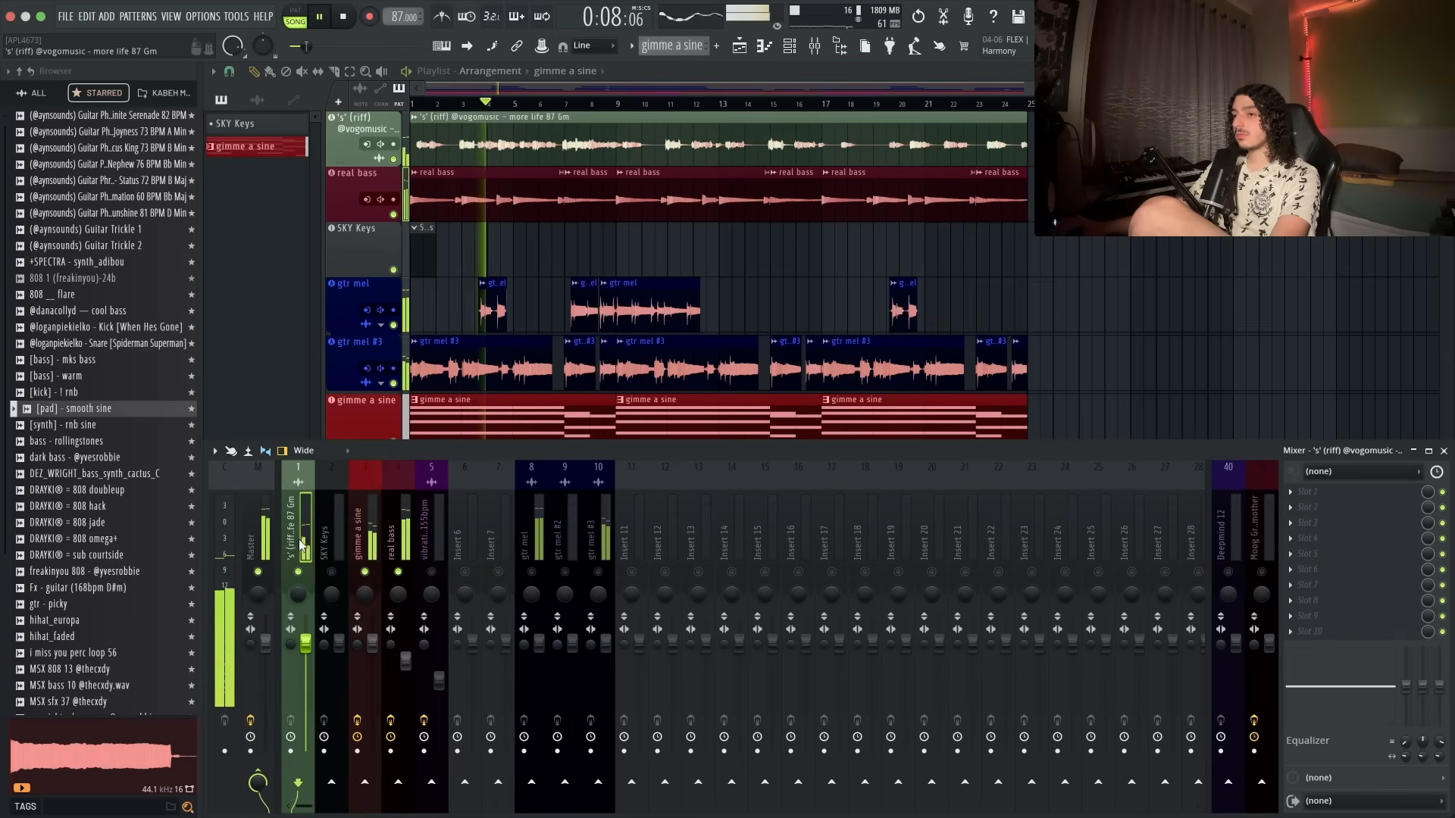
left_click(1345, 492)
type("prp-q")
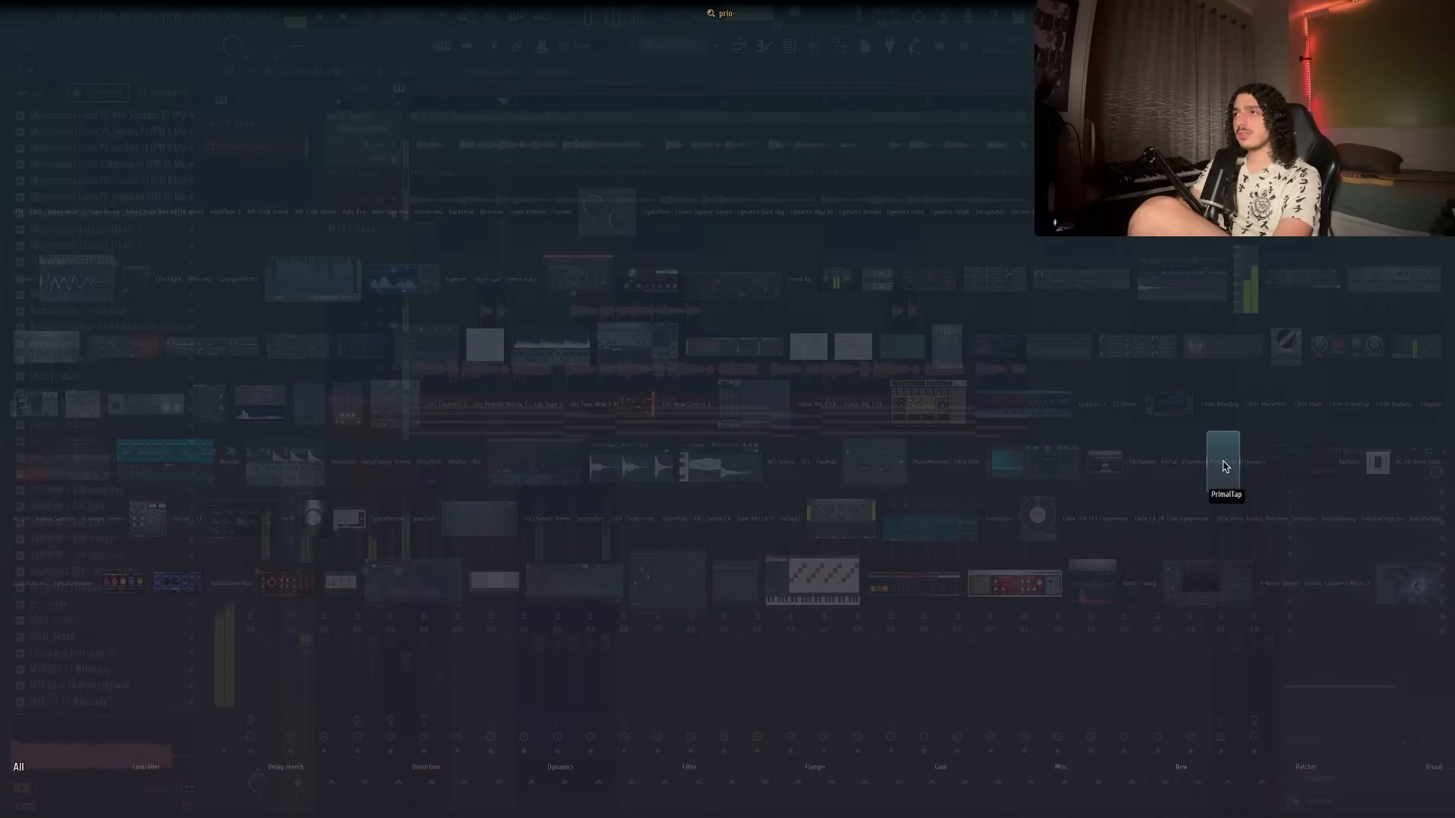
key("BackSpace")
key("BackSpace")
key("BackSpace")
type("o-q")
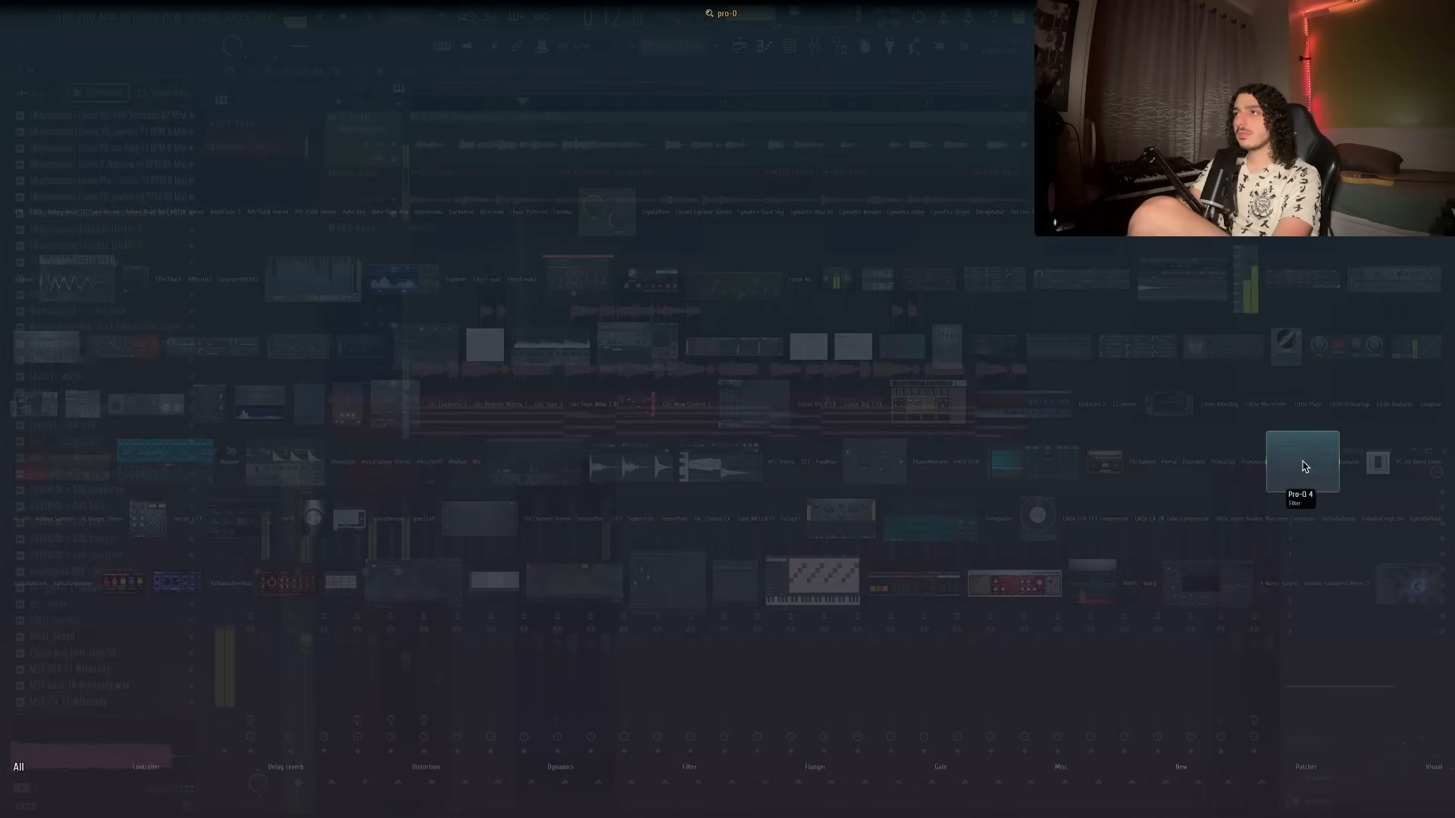
left_click(1303, 466)
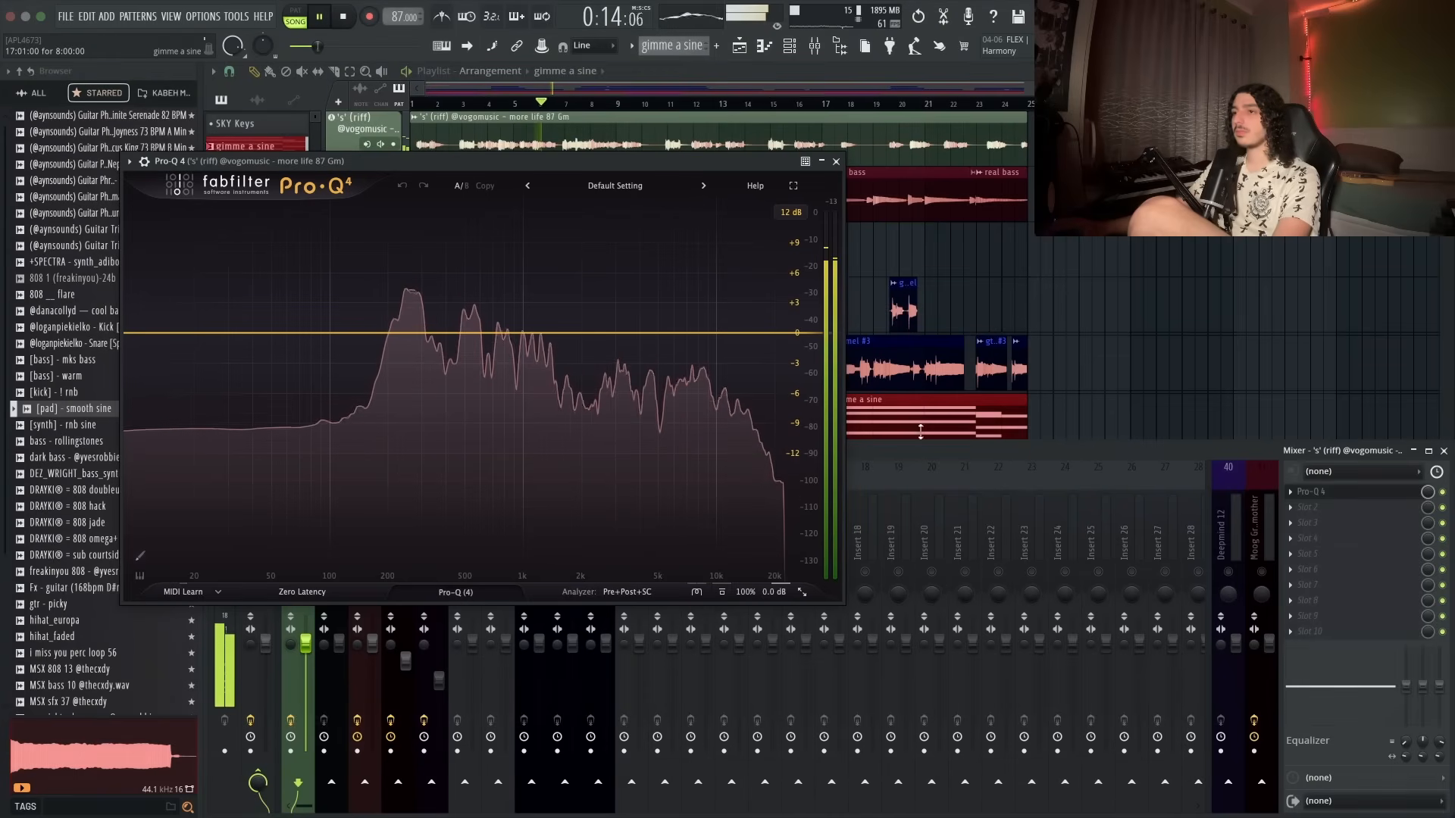
- Add a 48 dB/oct low cut band on the riff and raise its frequency to about 180 Hz
double_click(151, 333)
left_click_drag(190, 544, 203, 435)
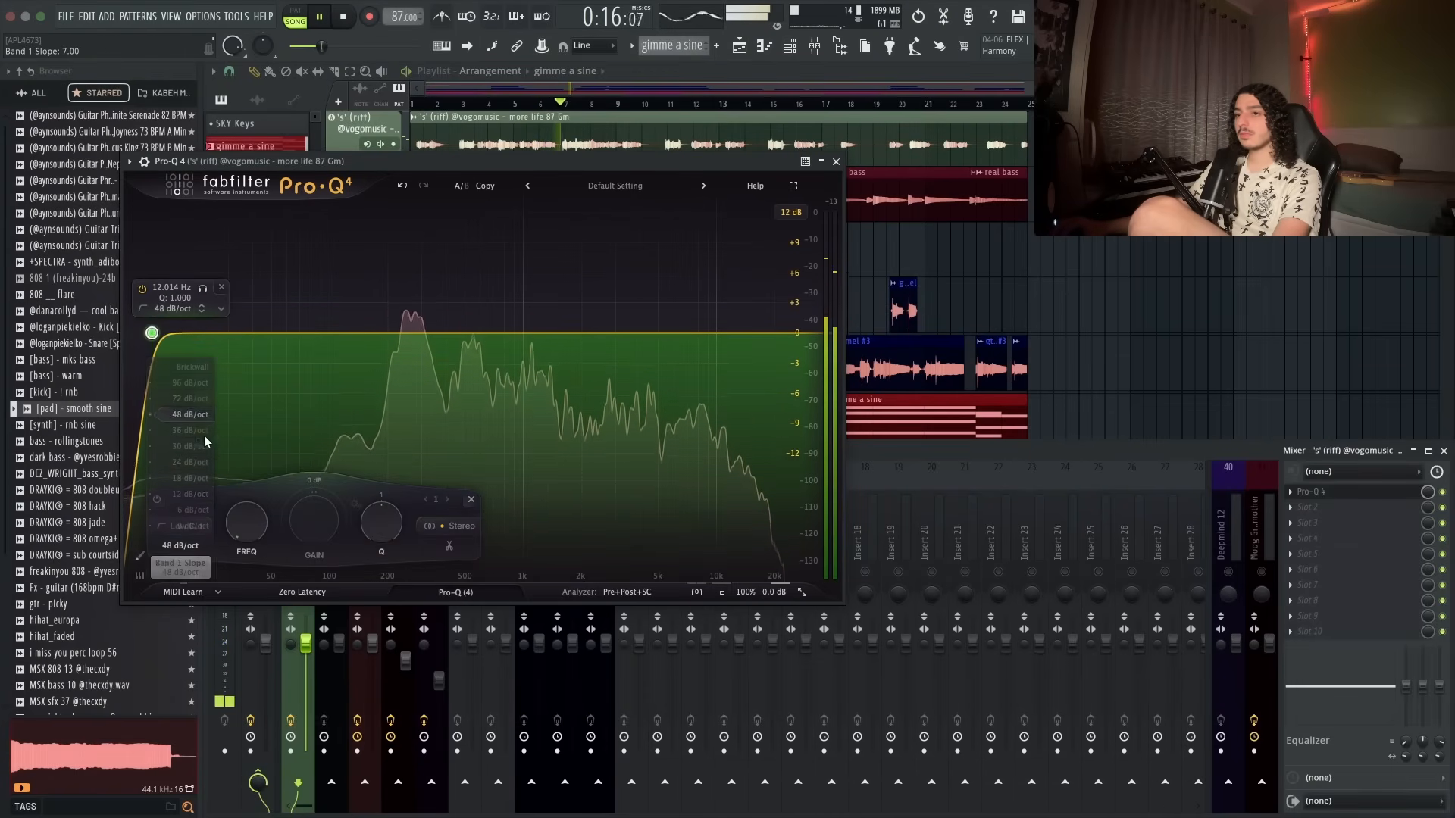
left_click_drag(244, 520, 241, 475)
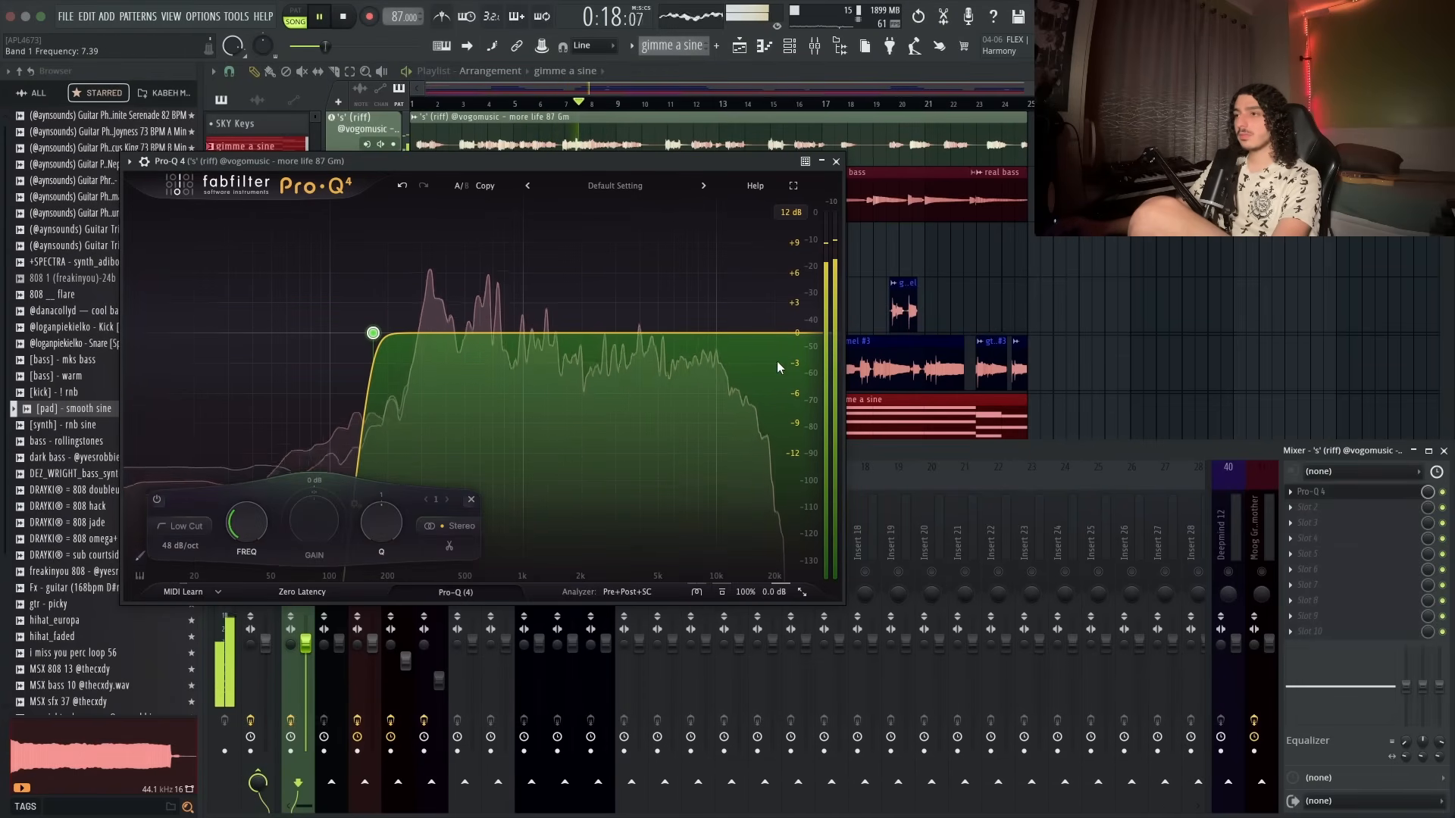
- Add a 24 dB/oct high cut band around 10 kHz on the riff and play it back
left_click(793, 334)
left_click_drag(573, 523, 567, 571)
left_click(520, 547)
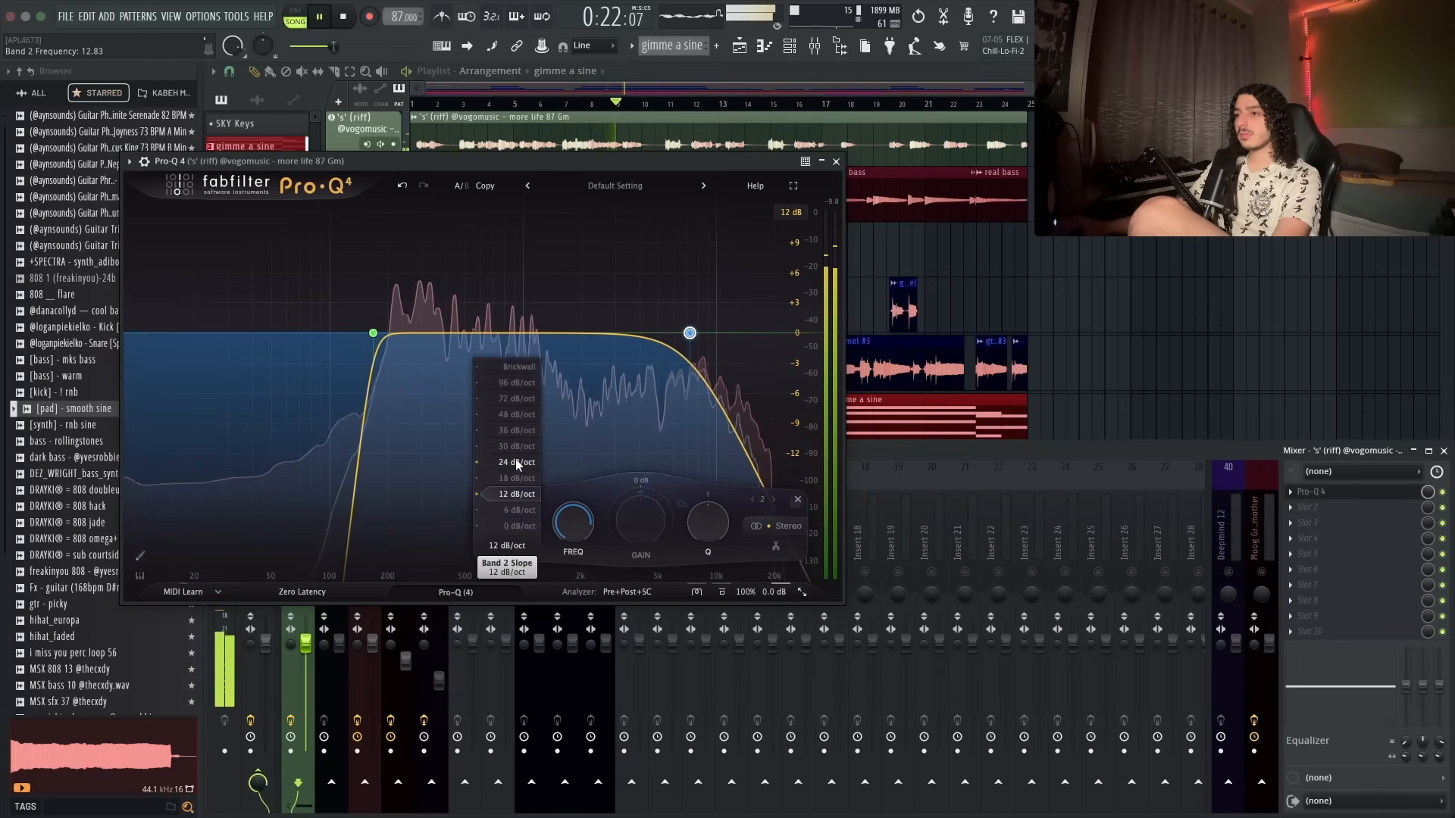
left_click(520, 461)
key("space")
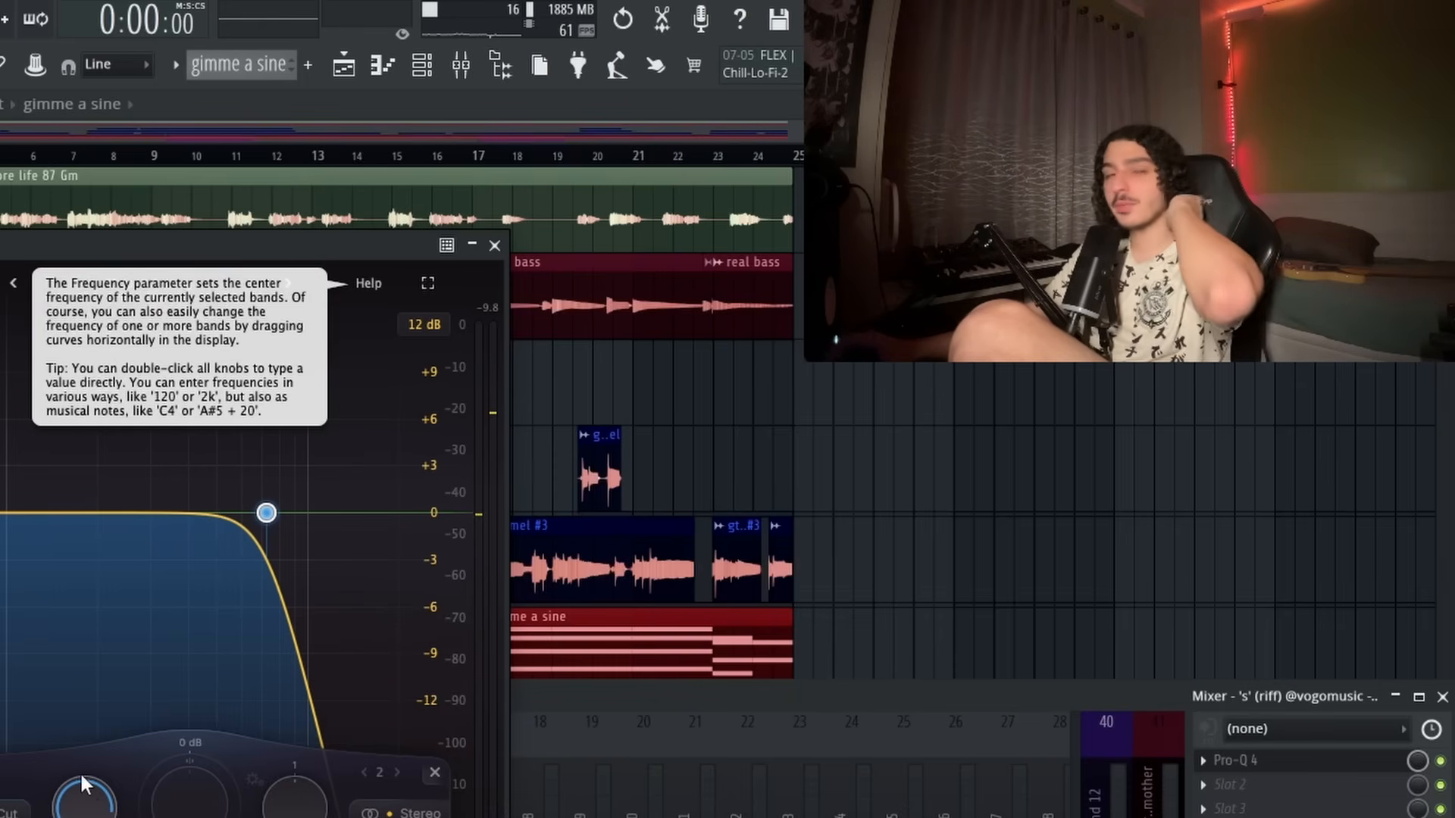
key("space")
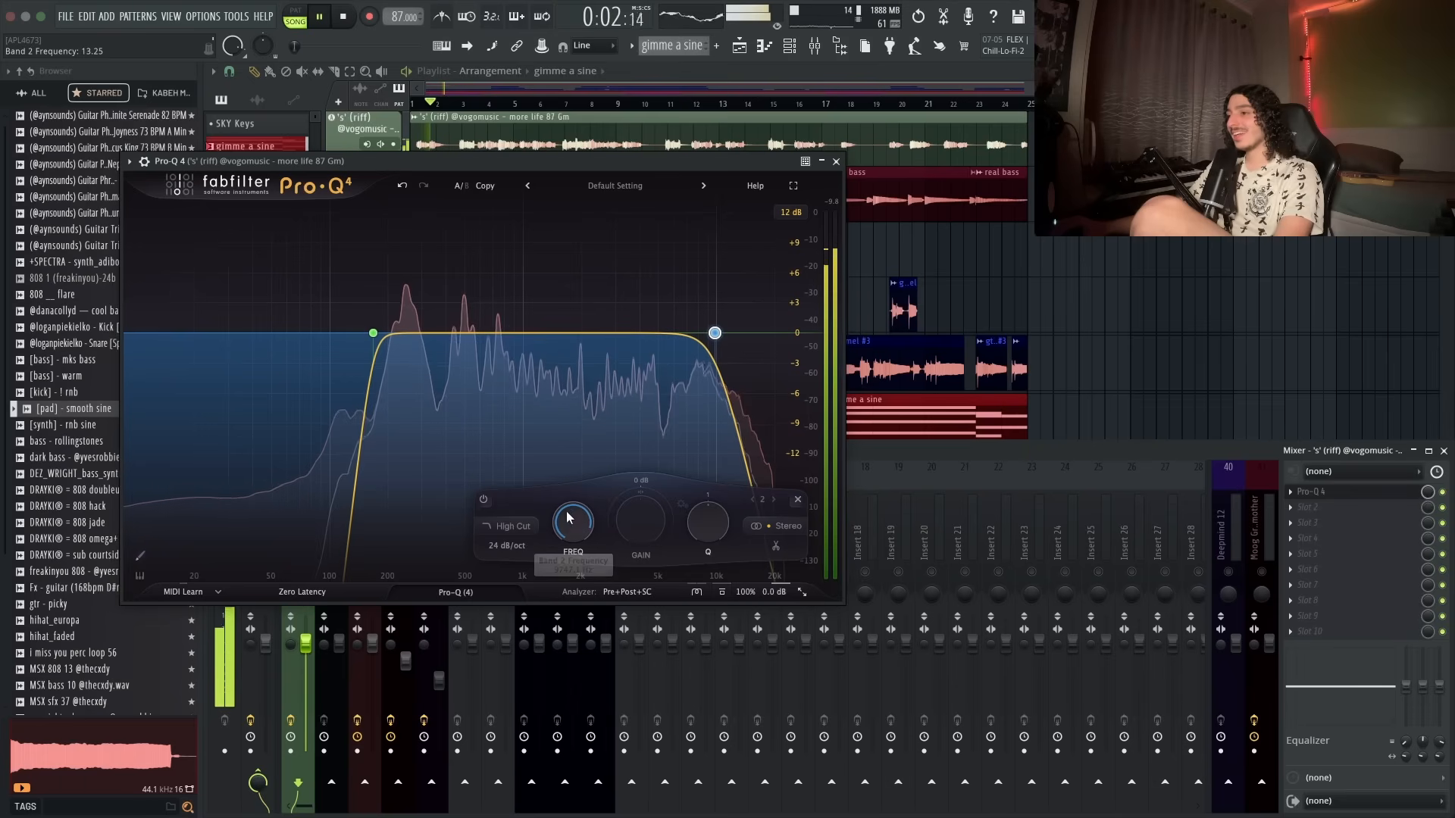
- Close the phaser and load ValhallaDelay into the next free effect slot of the riff's insert
left_click(507, 543)
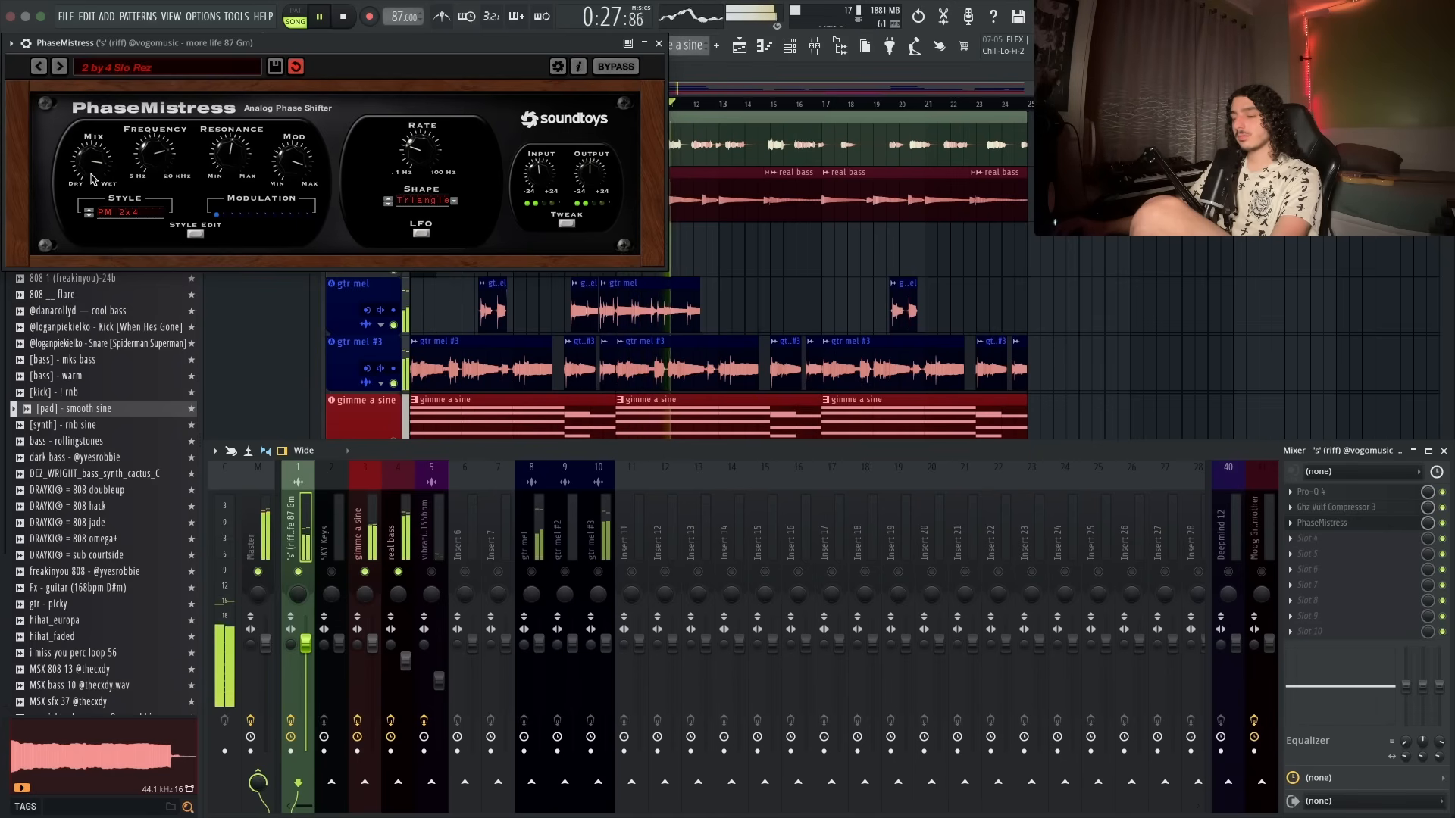
left_click(659, 44)
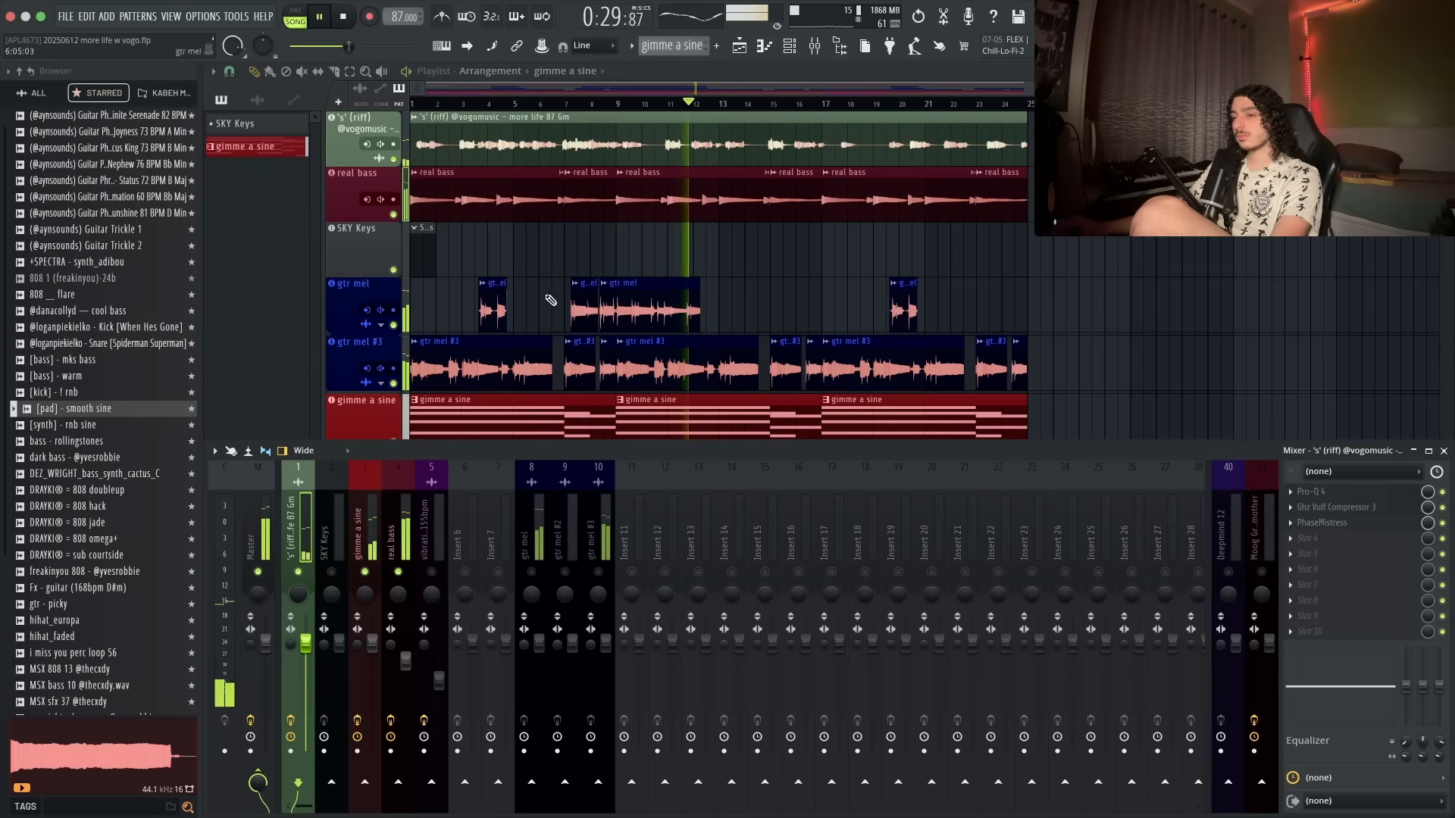
left_click(1387, 590)
left_click(1340, 522)
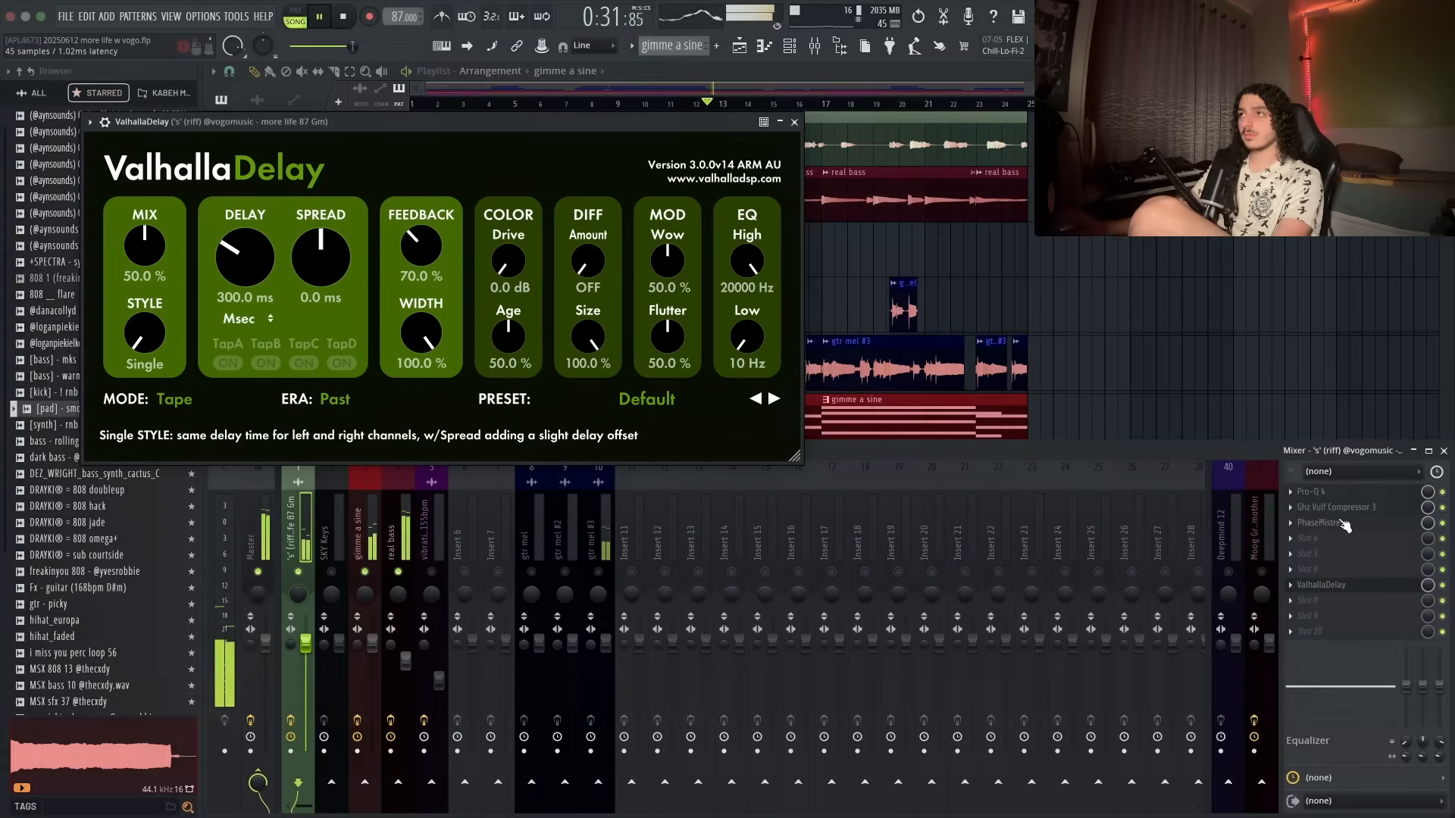
- Set ValhallaDelay's era to Present and switch its delay time to note sync
left_click(392, 413)
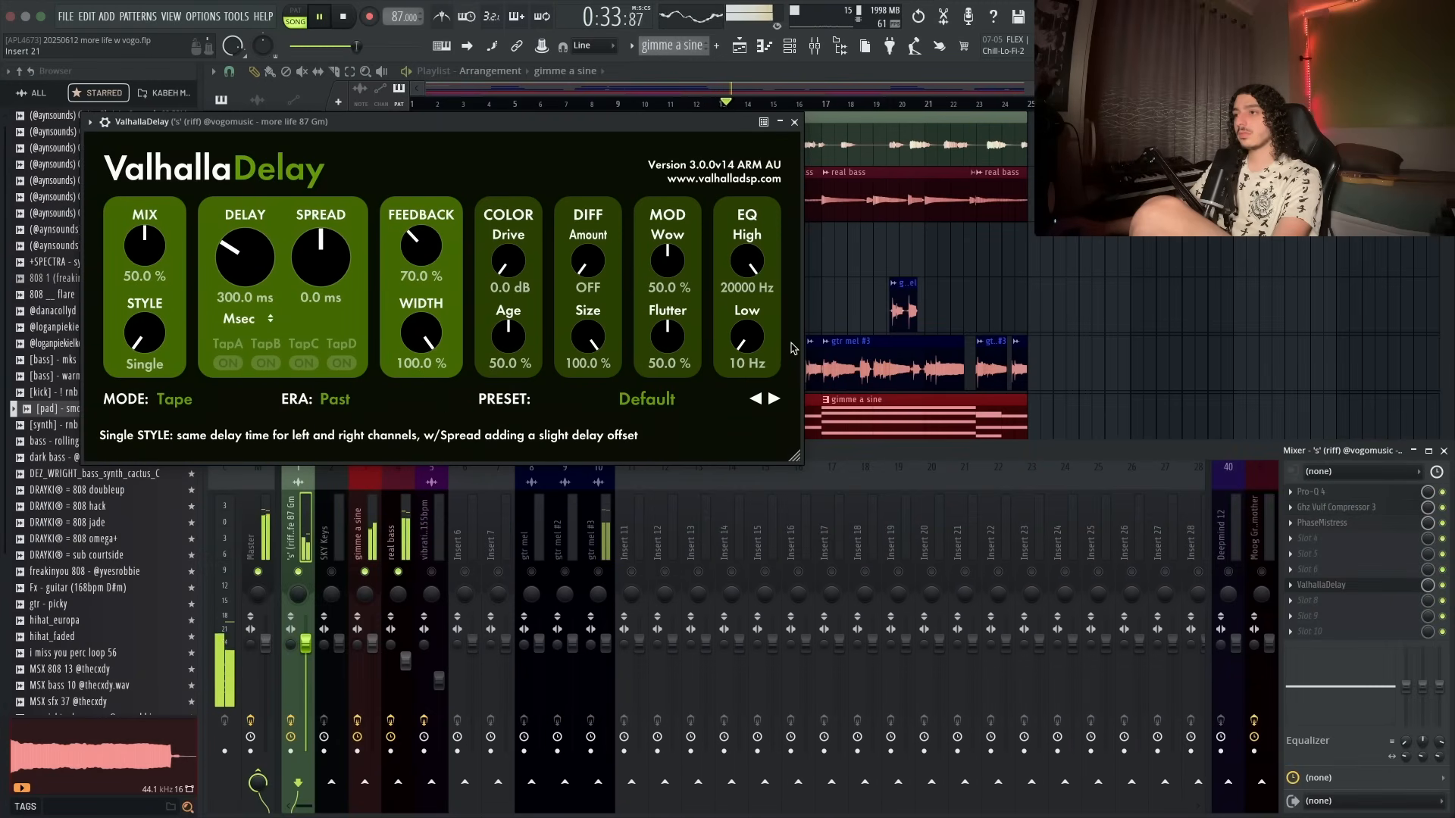
left_click(333, 399)
left_click(329, 424)
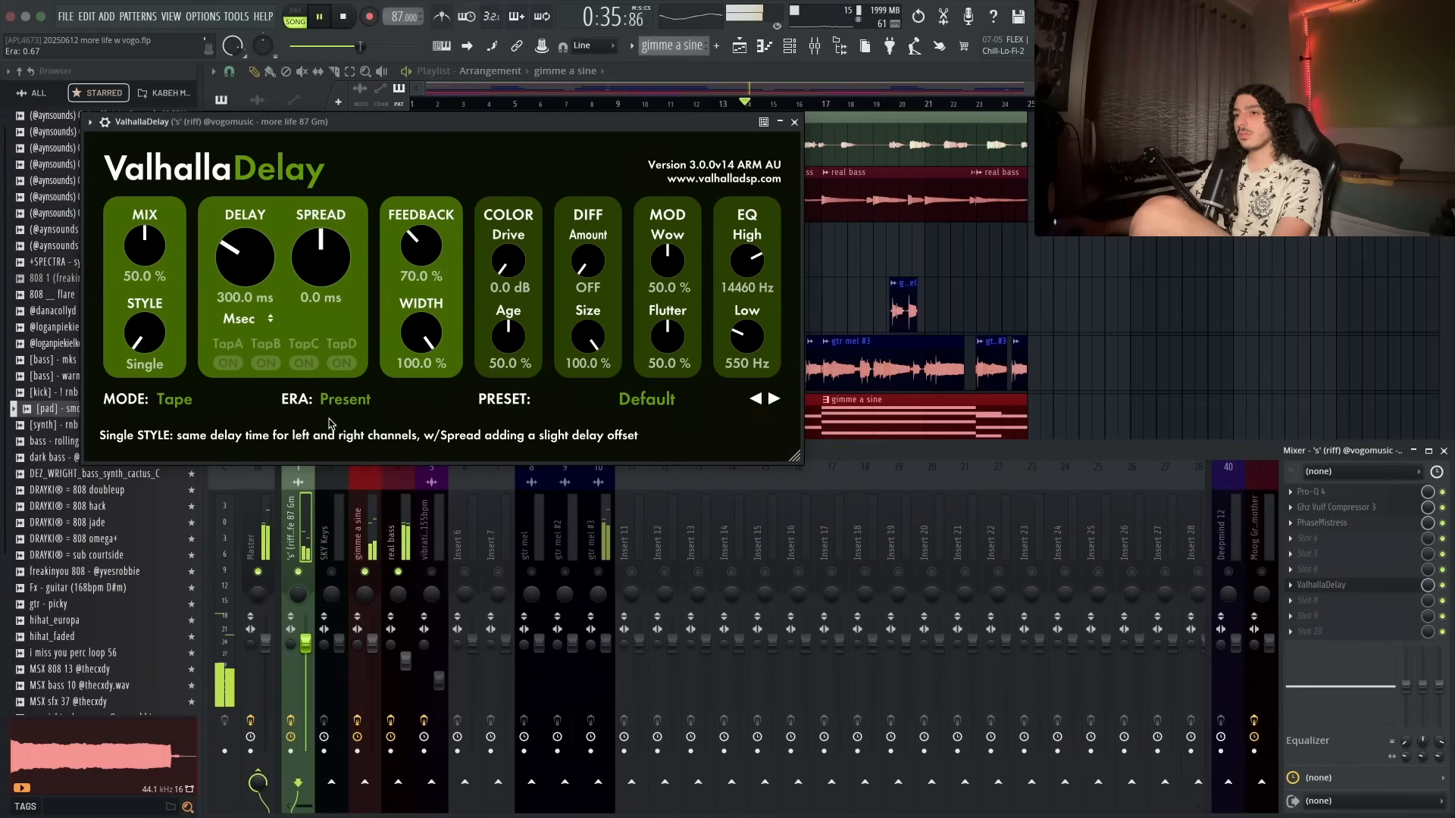
left_click(248, 352)
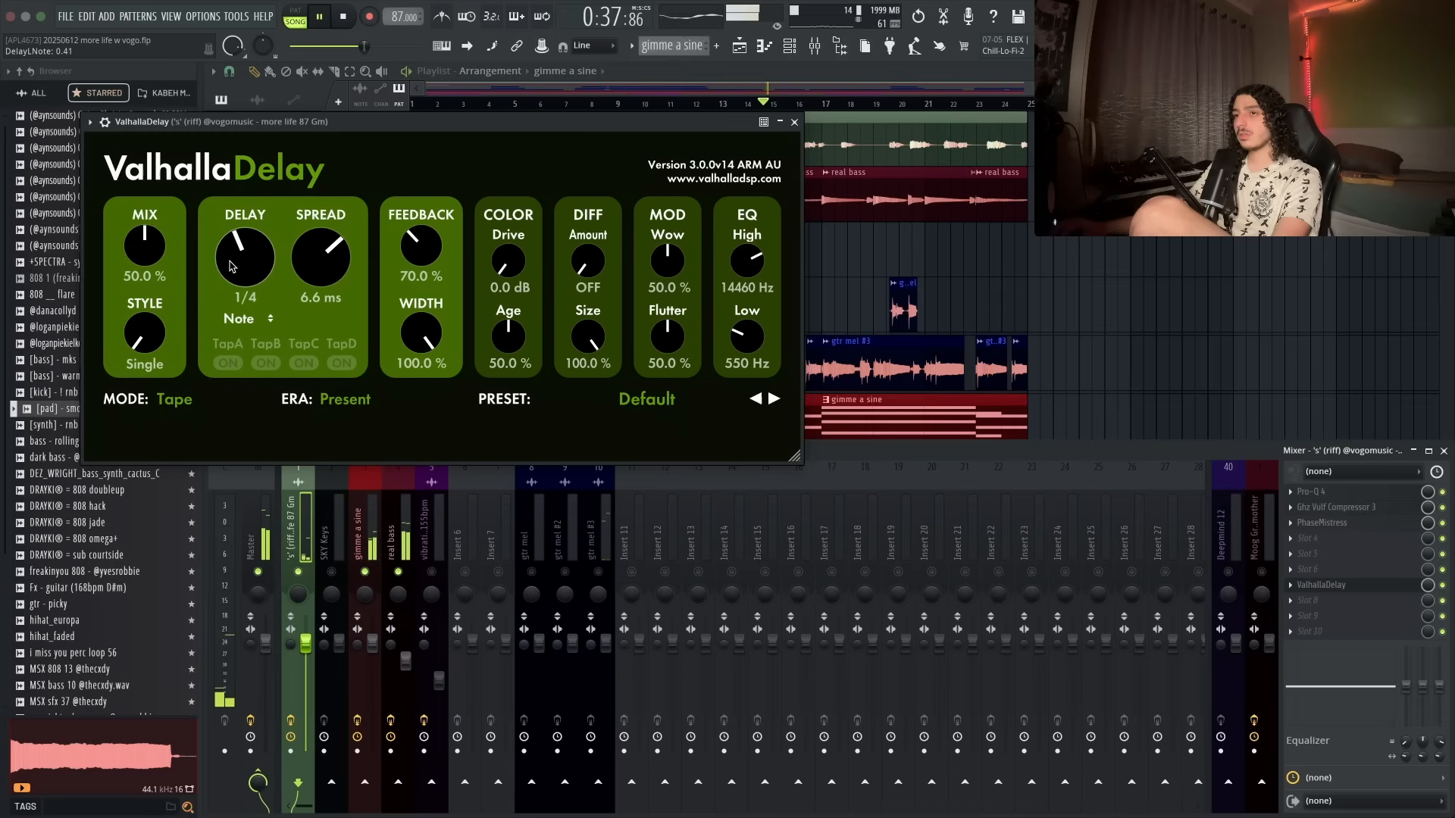
- Switch the delay to LoFi mode with Dual style and lower the mix to about 30.8%
left_click(171, 409)
left_click(197, 595)
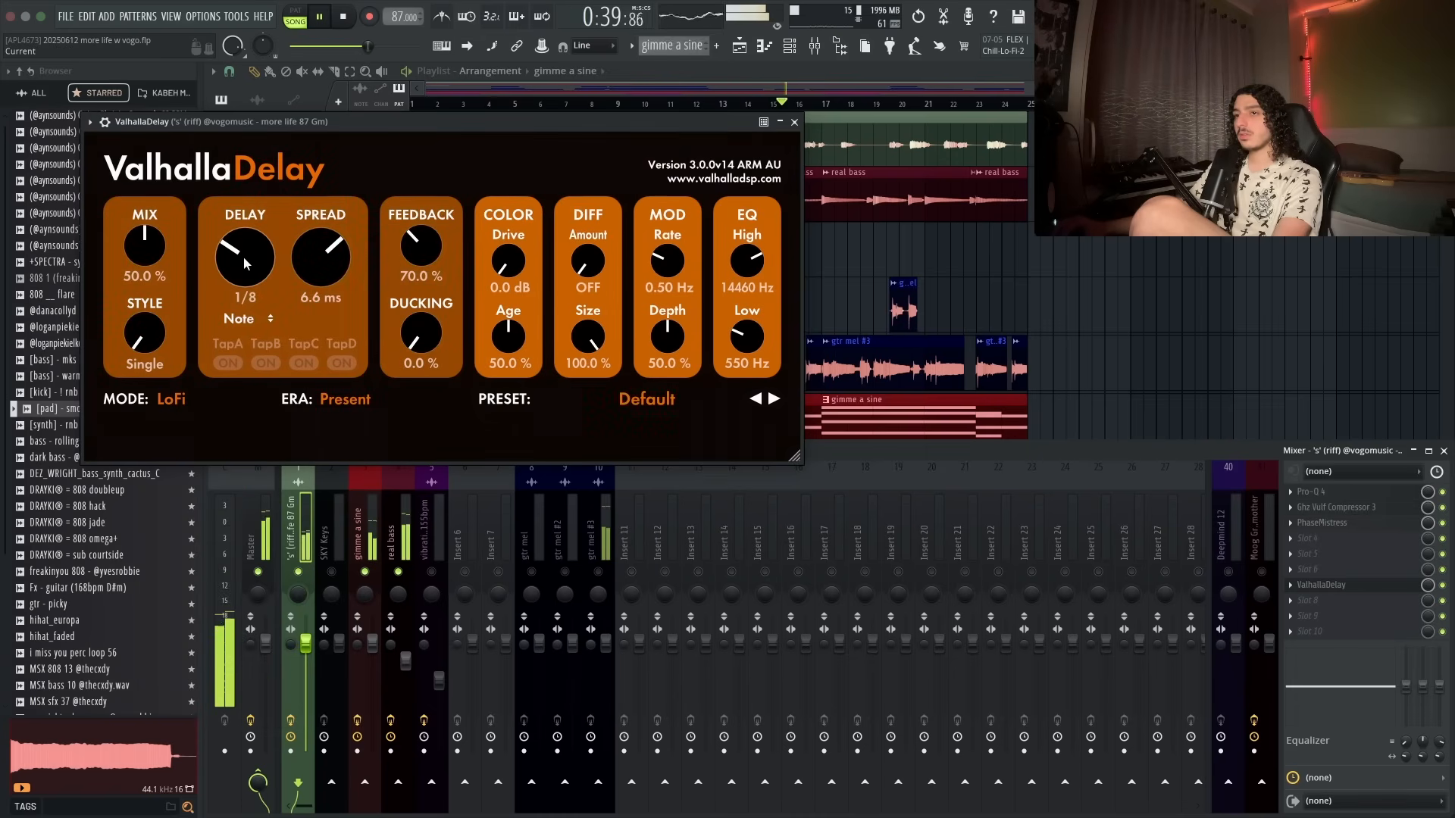
left_click_drag(152, 306, 151, 286)
left_click_drag(144, 230, 146, 270)
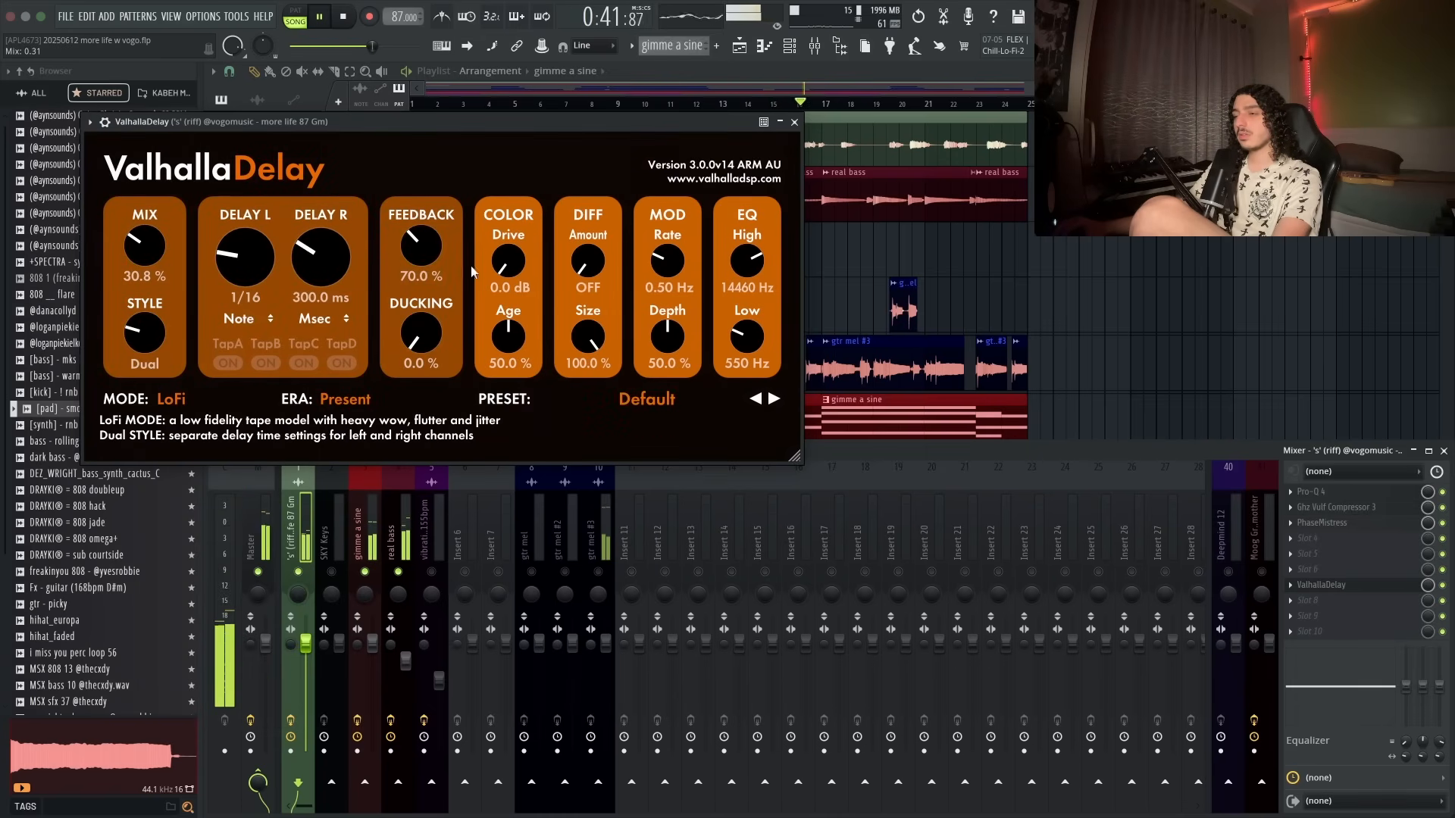
- Nudge the delay's low EQ and adjust the left delay time
left_click_drag(747, 335, 747, 327)
left_click_drag(231, 296, 243, 223)
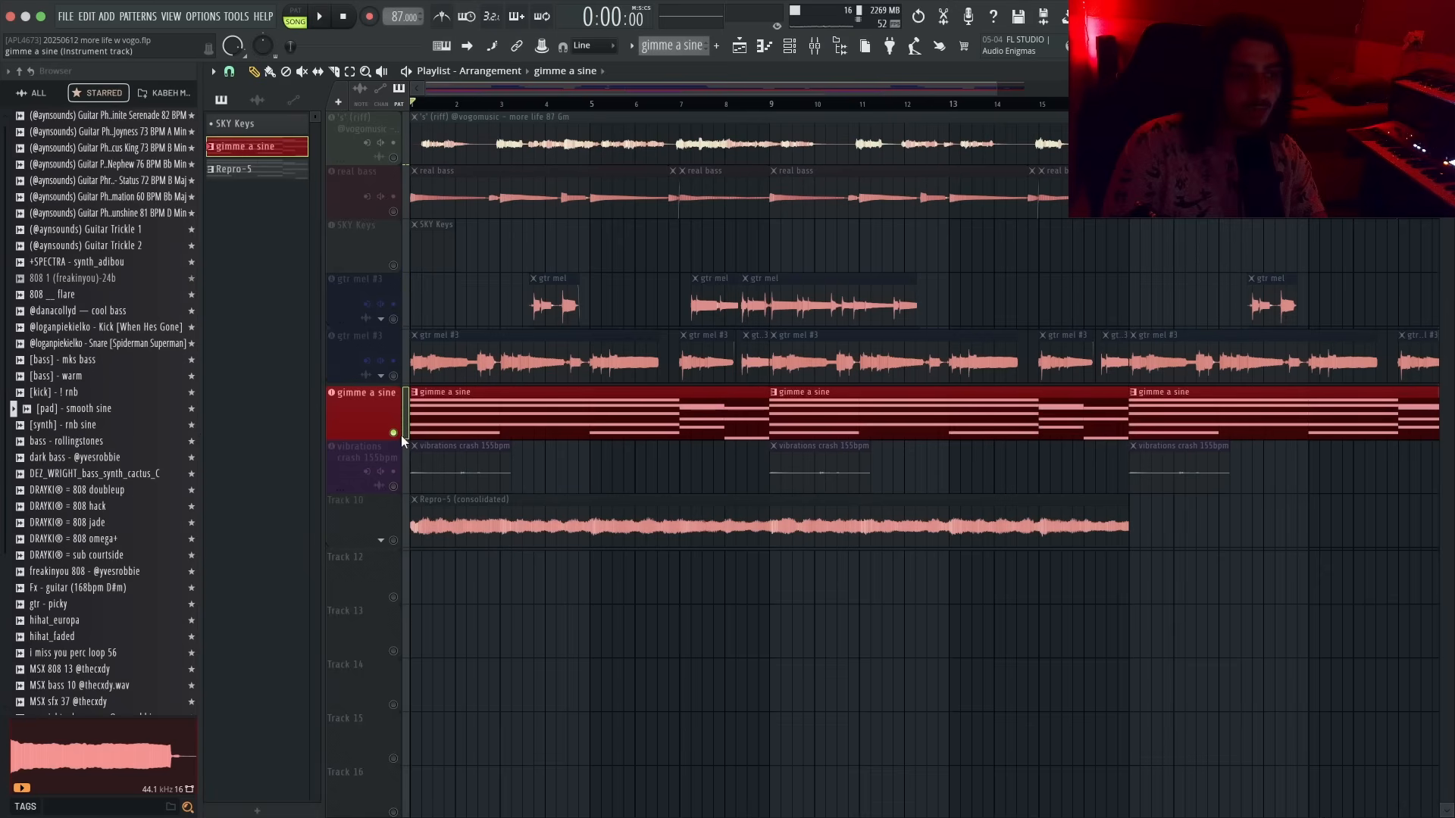
- Mute the gimme a sine and Repro-5 consolidated tracks in the playlist so SKY Keys plays
left_click(393, 433)
left_click(393, 265)
right_click(393, 265)
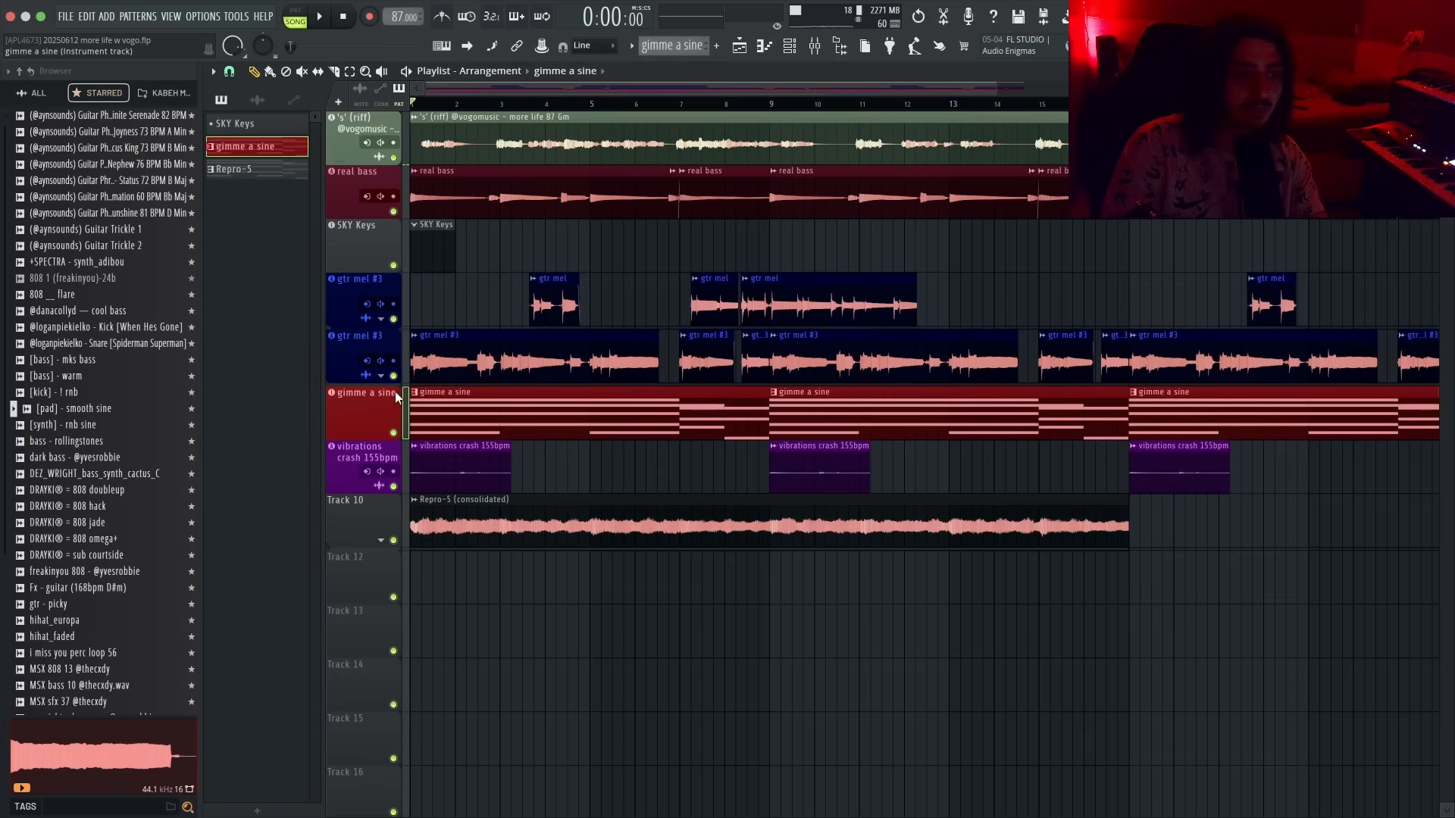
left_click(393, 433)
left_click(428, 252)
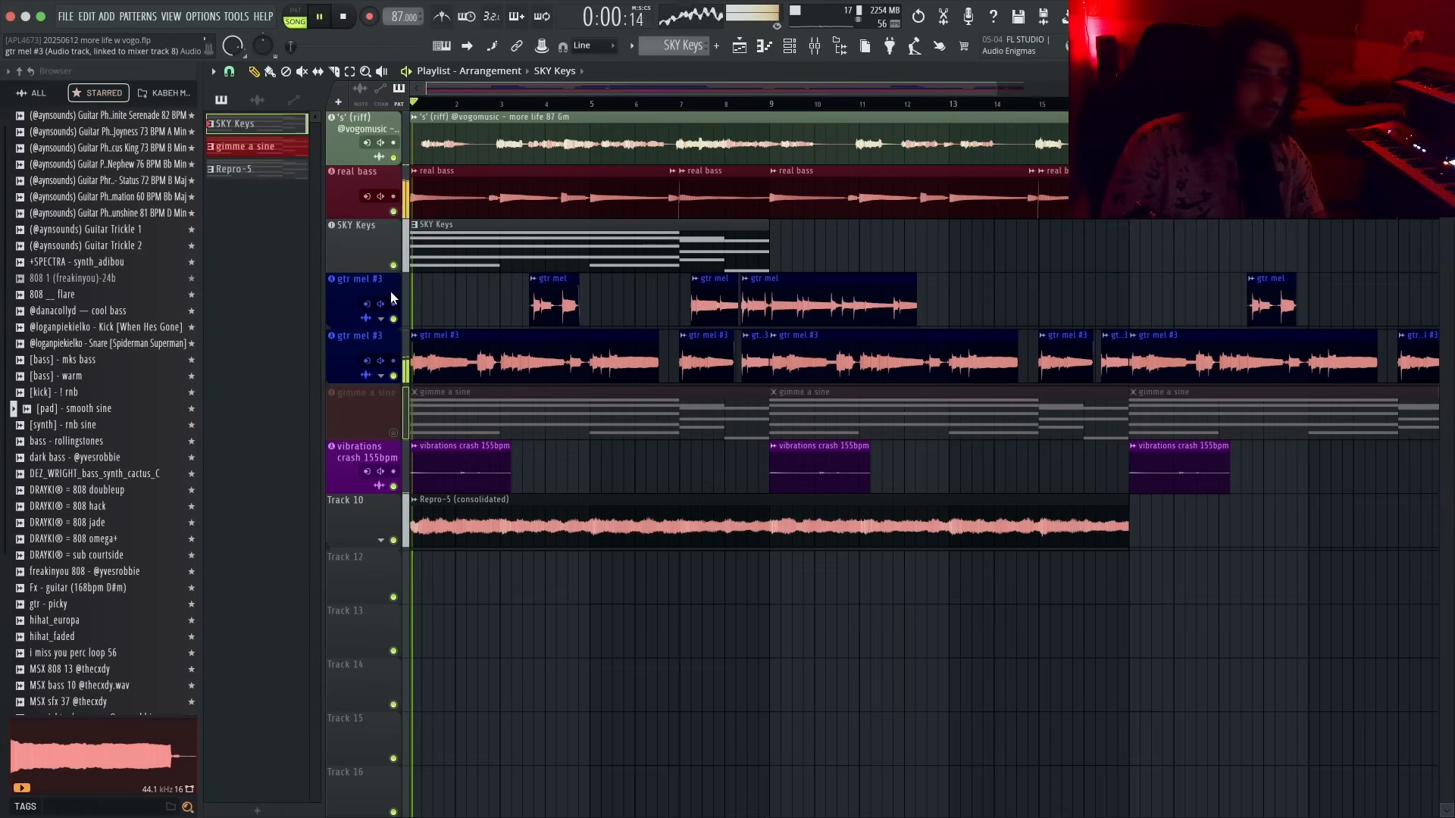
left_click(393, 541)
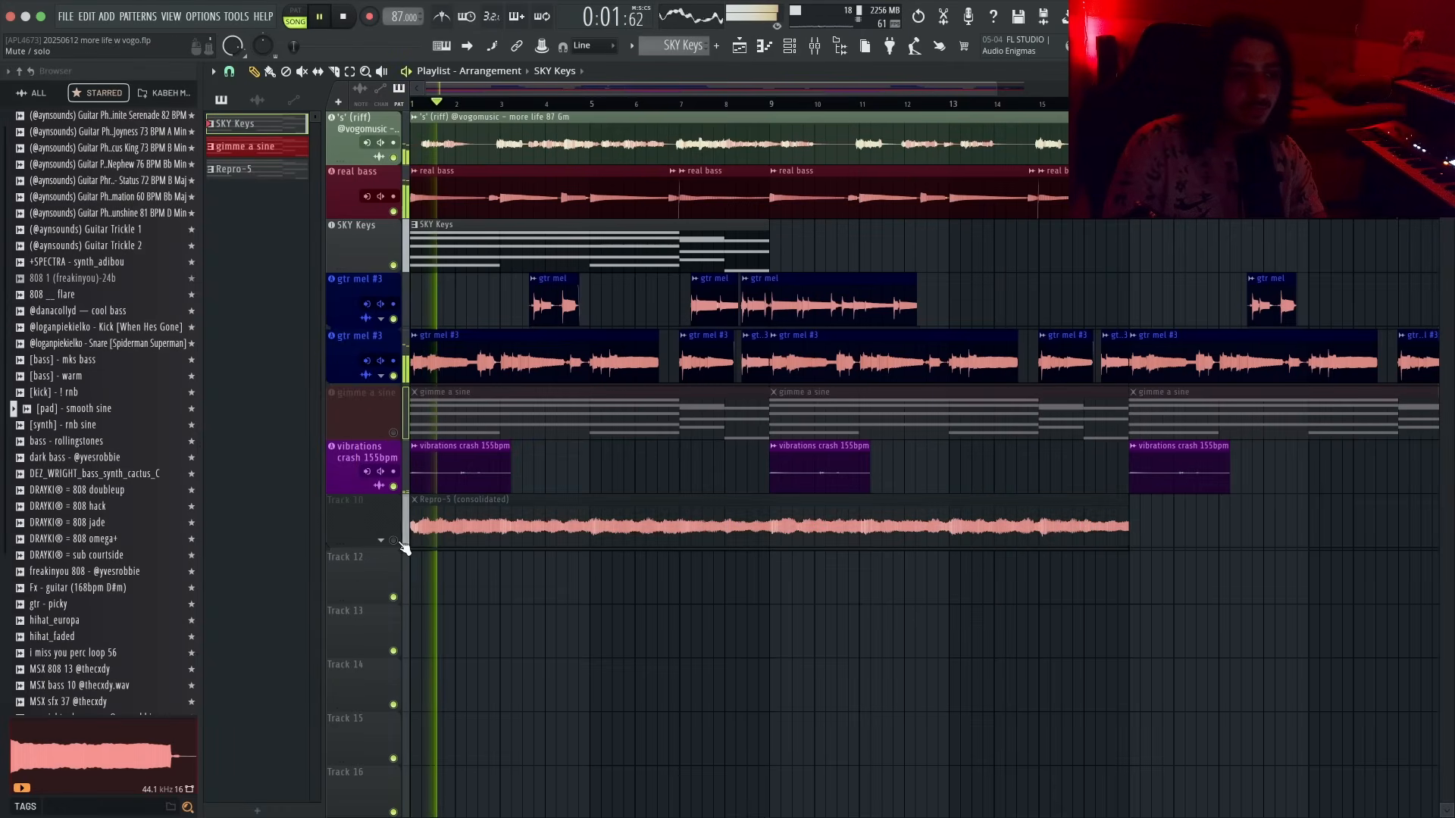
- Open the SKY Keys instrument, browse its Synths presets and pick Fall Brass
double_click(386, 240)
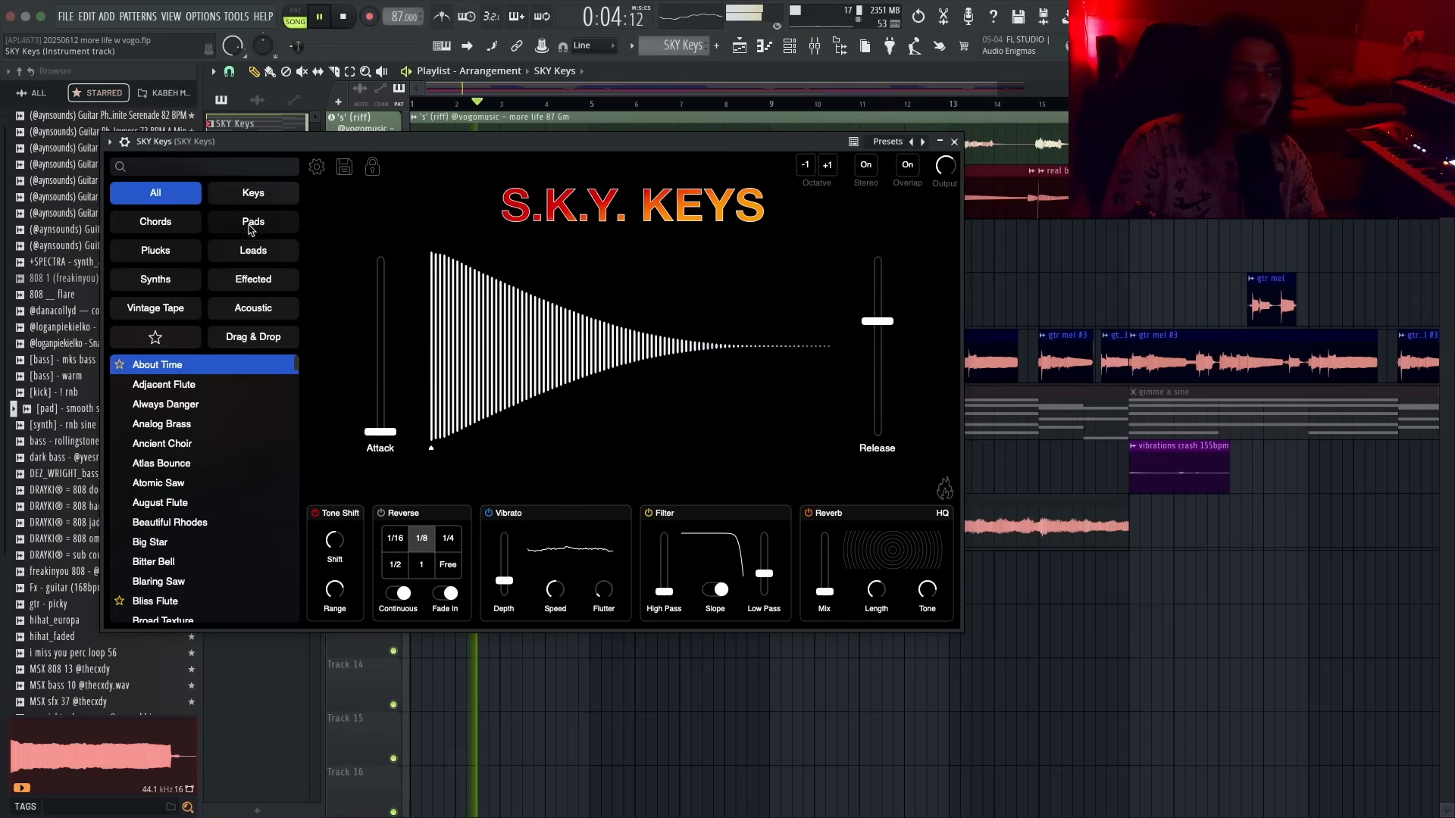
left_click(182, 279)
left_click(210, 421)
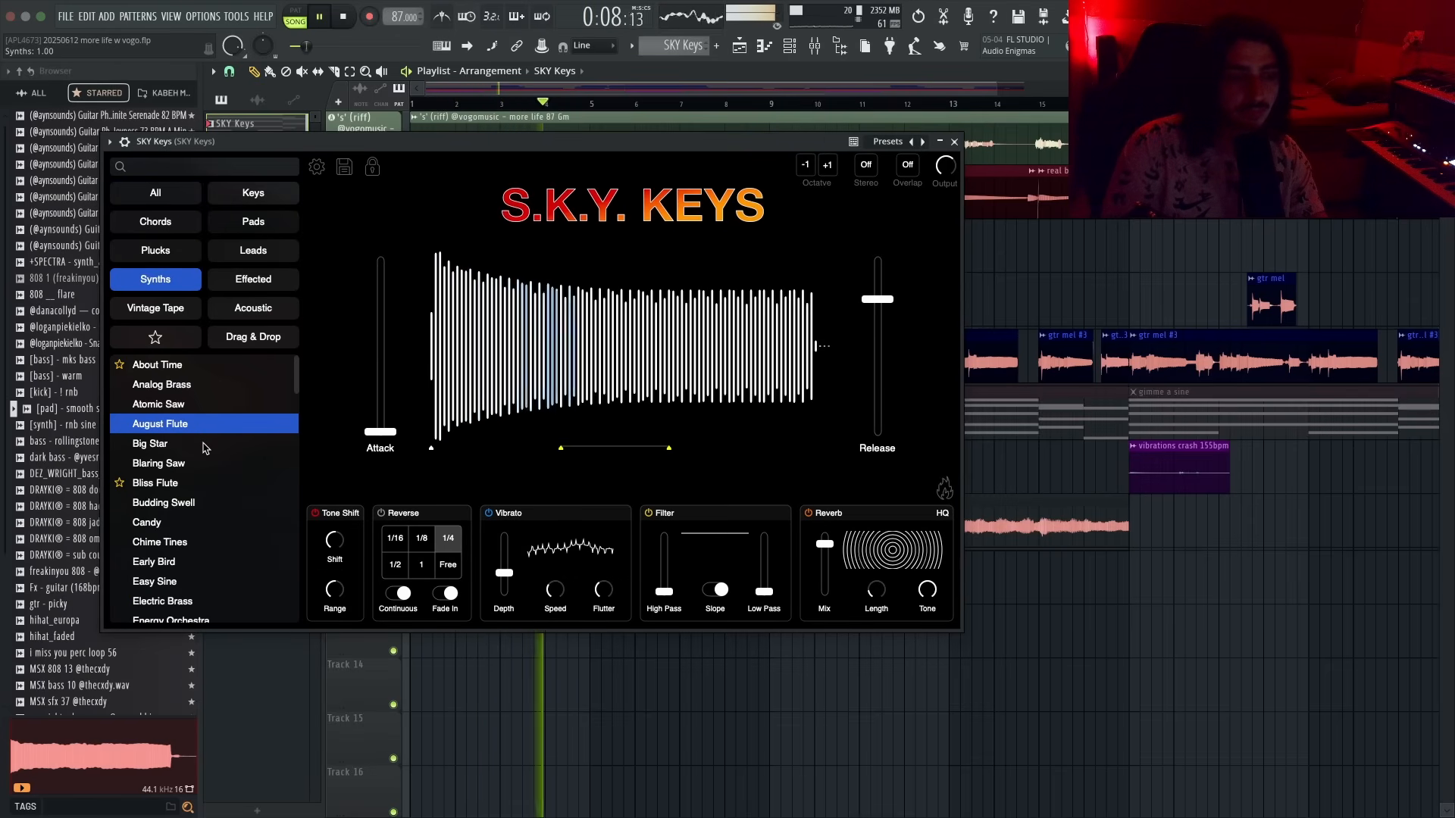
left_click(206, 444)
scroll(216, 436, "down", 5)
left_click(226, 438)
scroll(228, 432, "down", 1)
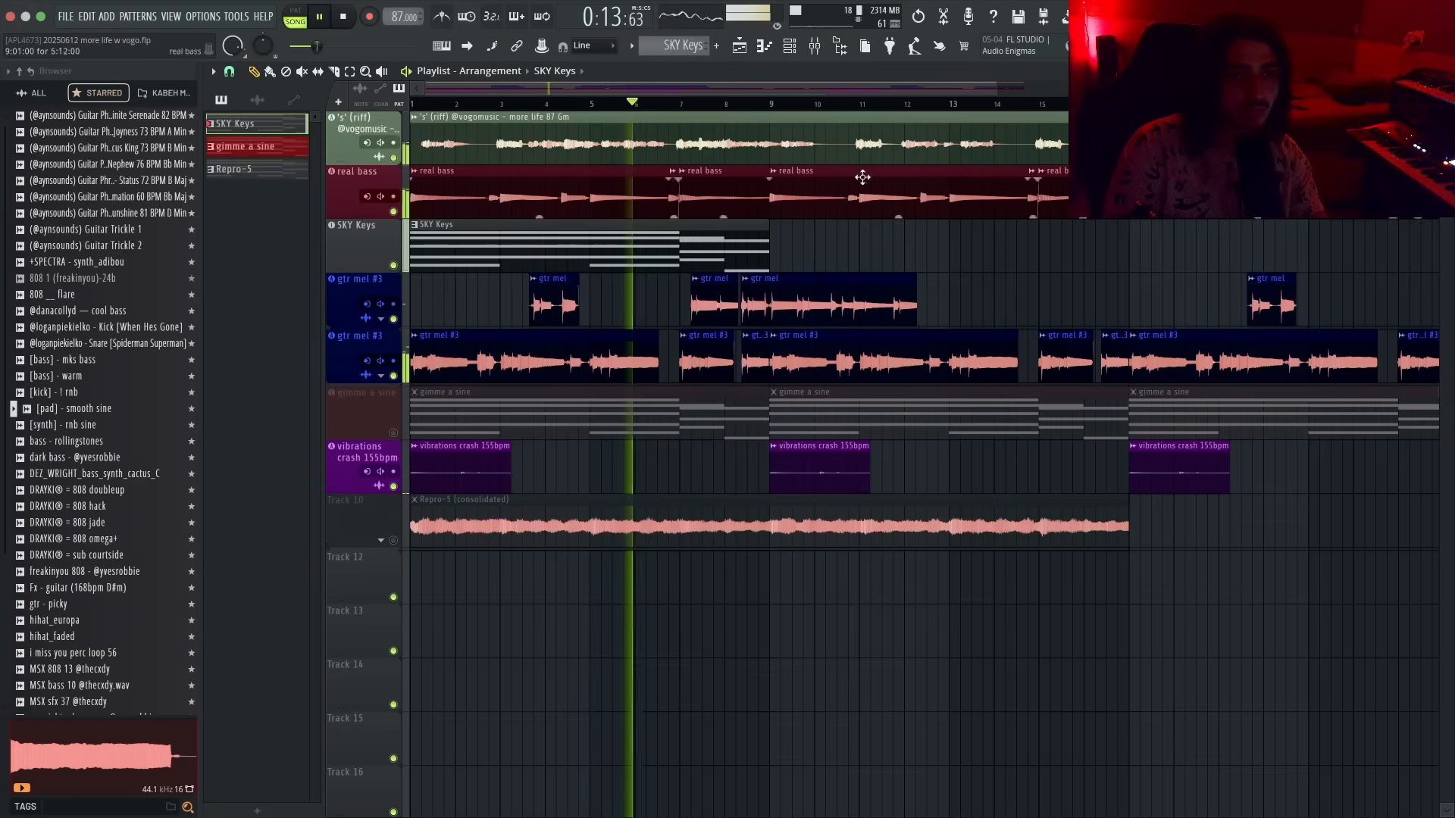
left_click(954, 142)
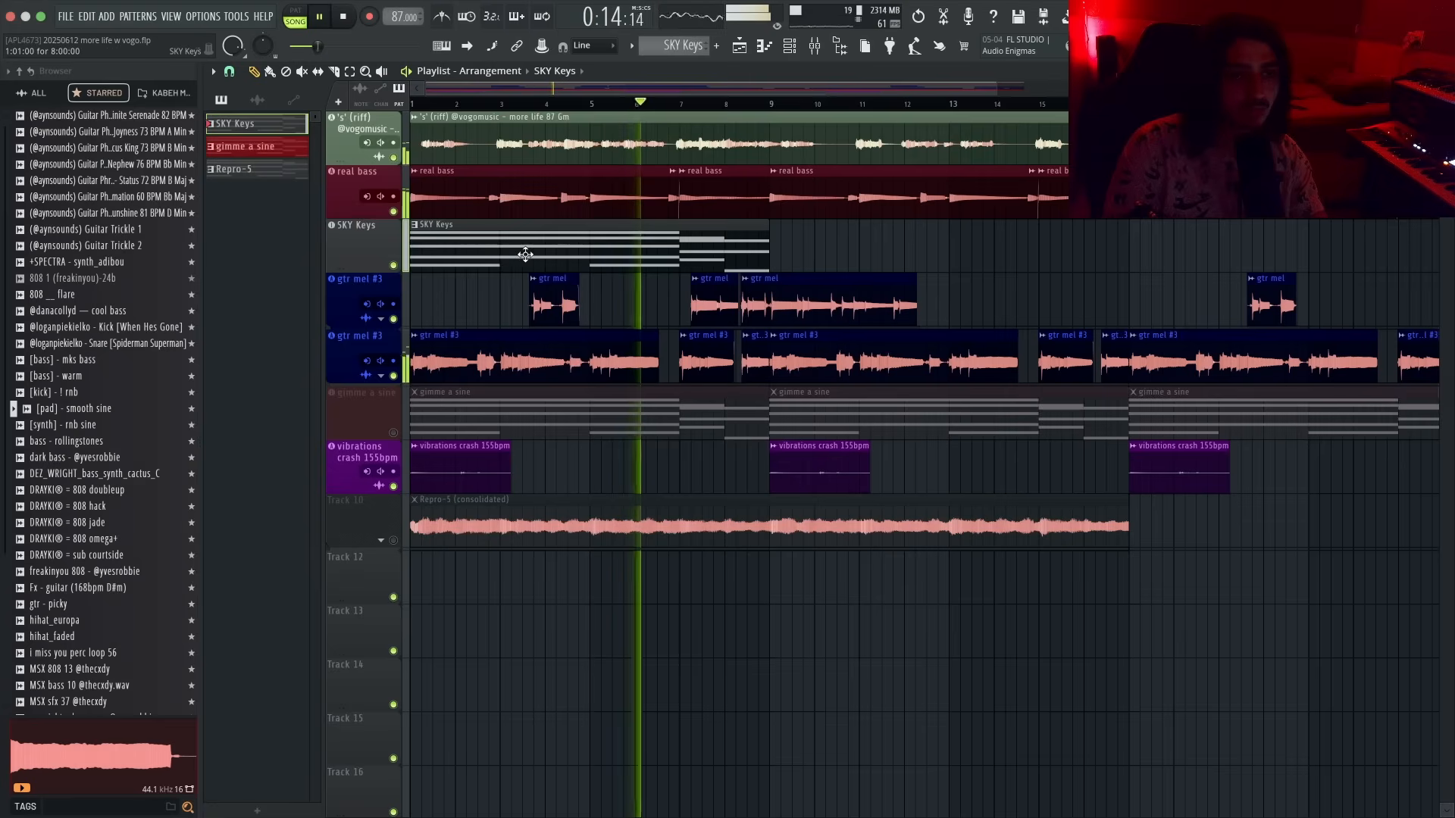
- Open the SKY Keys pattern in the piano roll and apply the randomizer to its chord notes
double_click(520, 250)
scroll(773, 370, "down", 1)
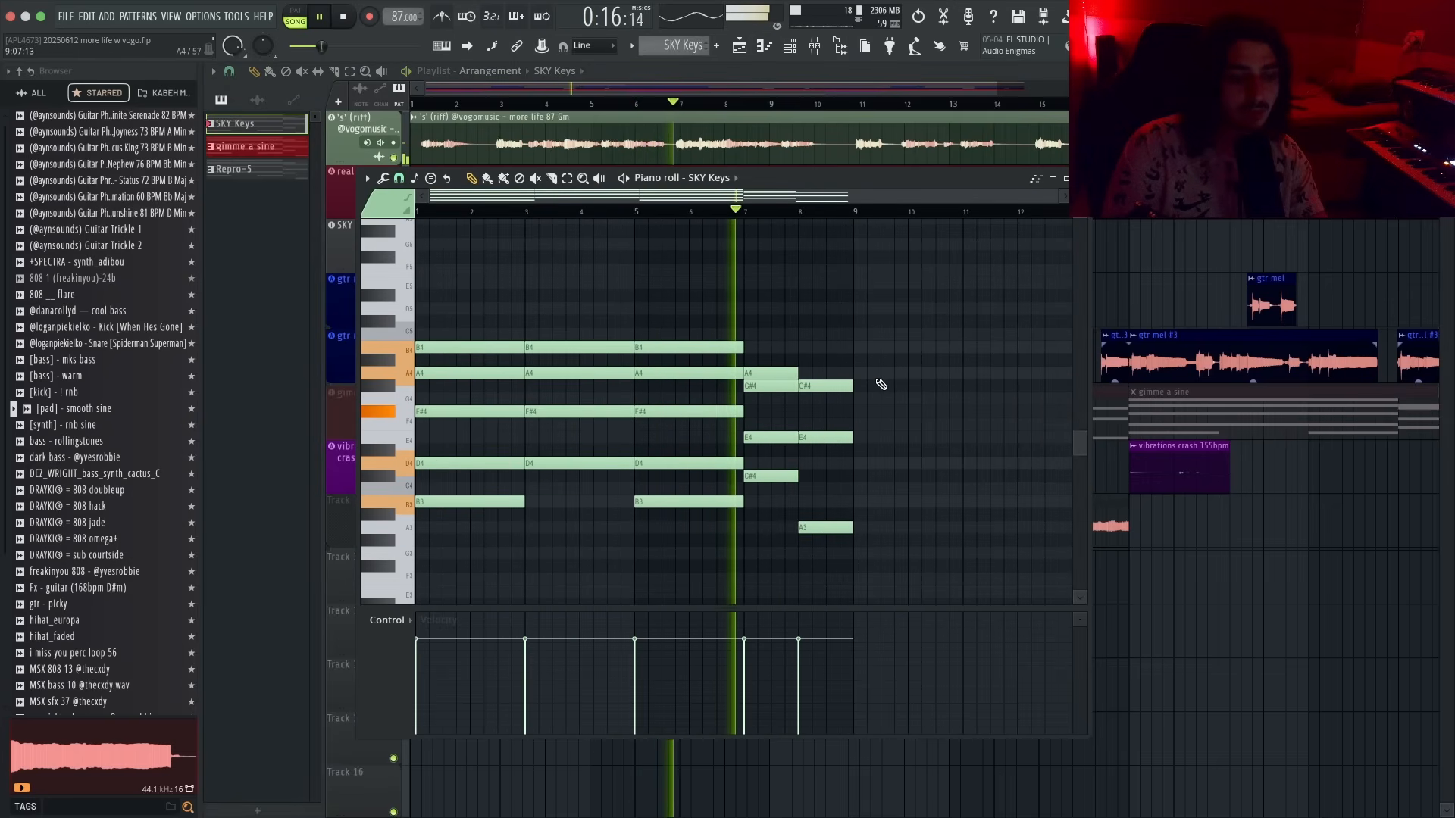
key("alt+r")
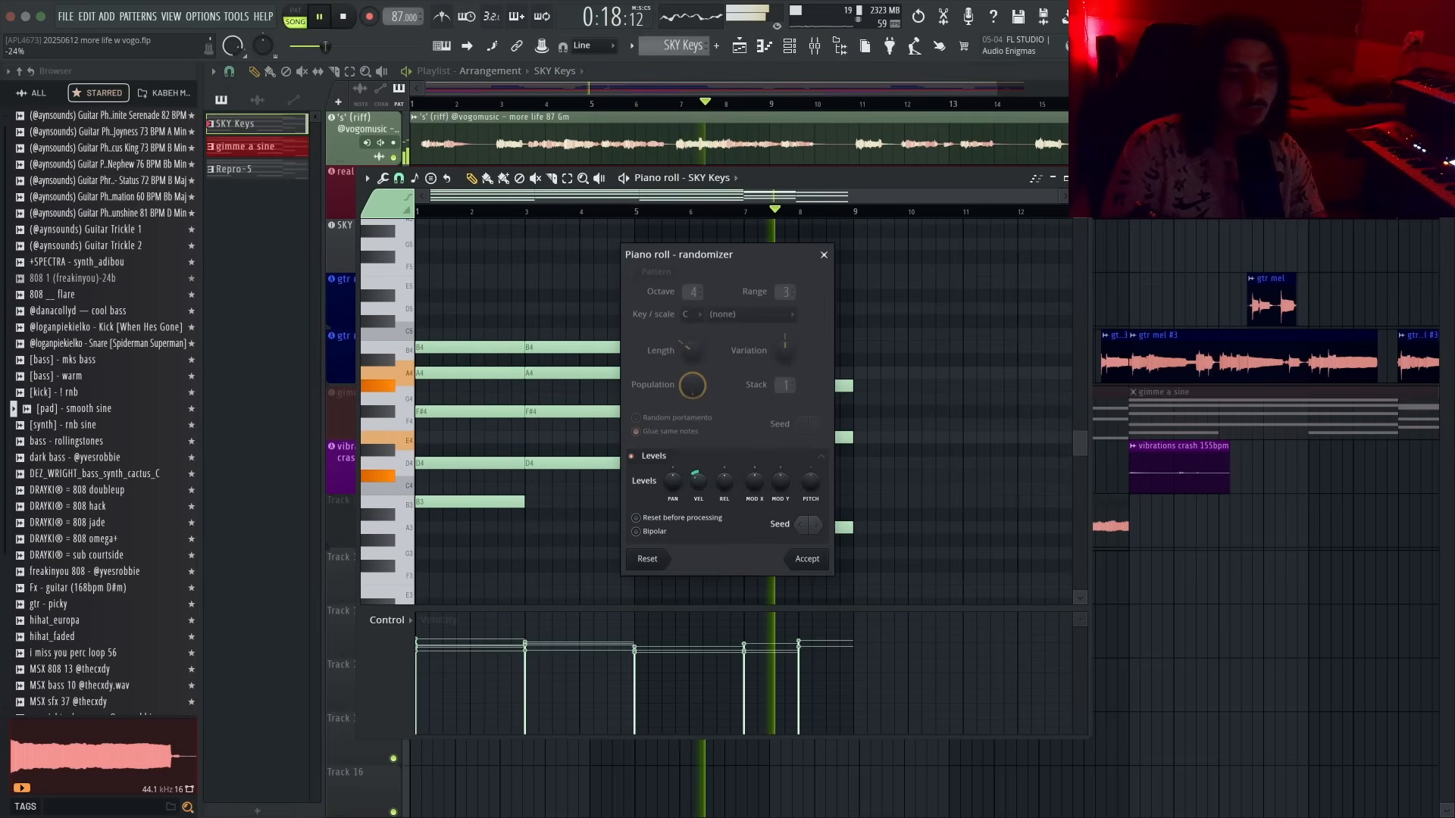
left_click(807, 557)
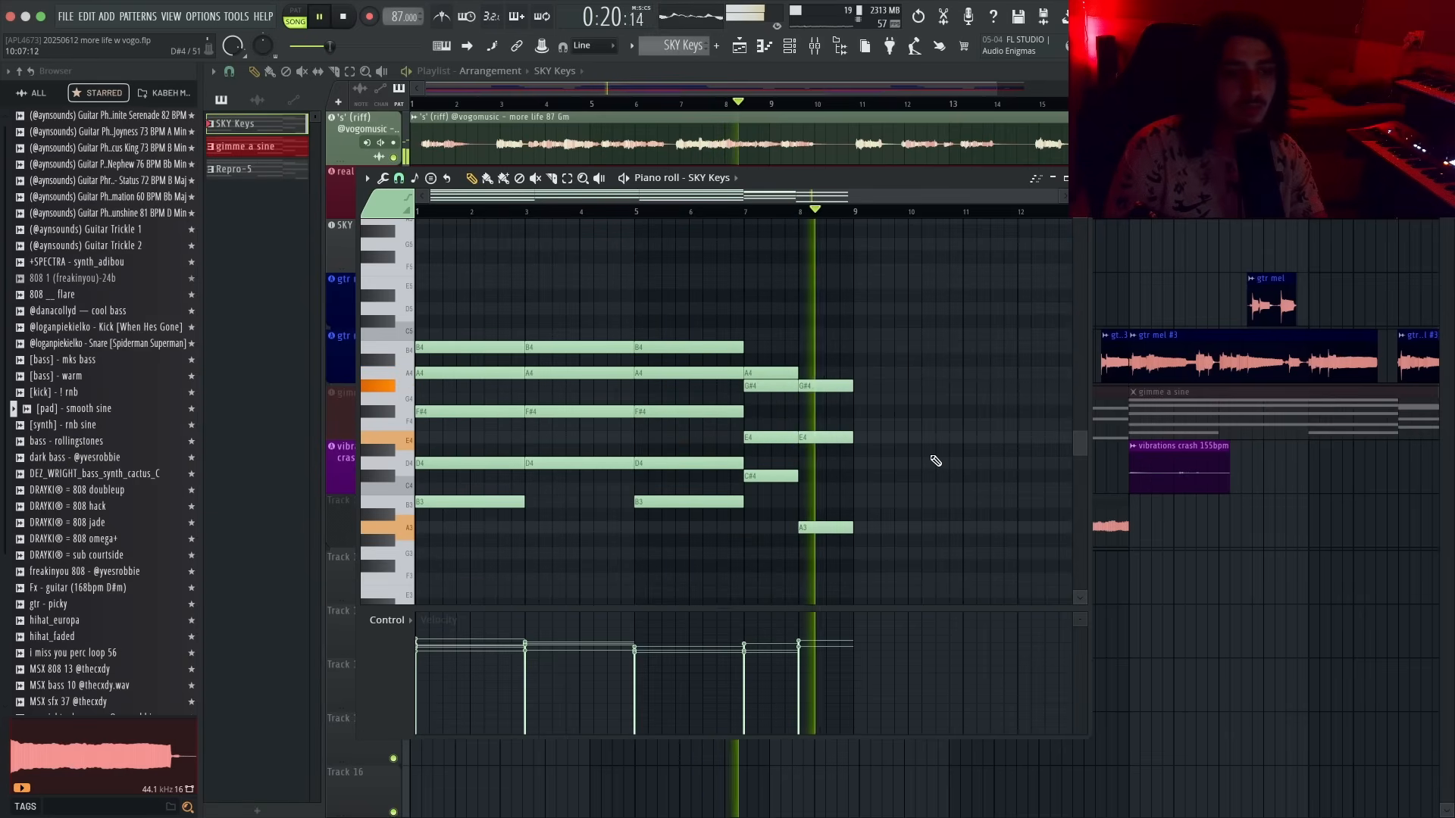
- Transpose the SKY Keys chords up one octave and play the pattern
scroll(936, 461, "up", 1)
key("ctrl+Up")
scroll(936, 461, "up", 1)
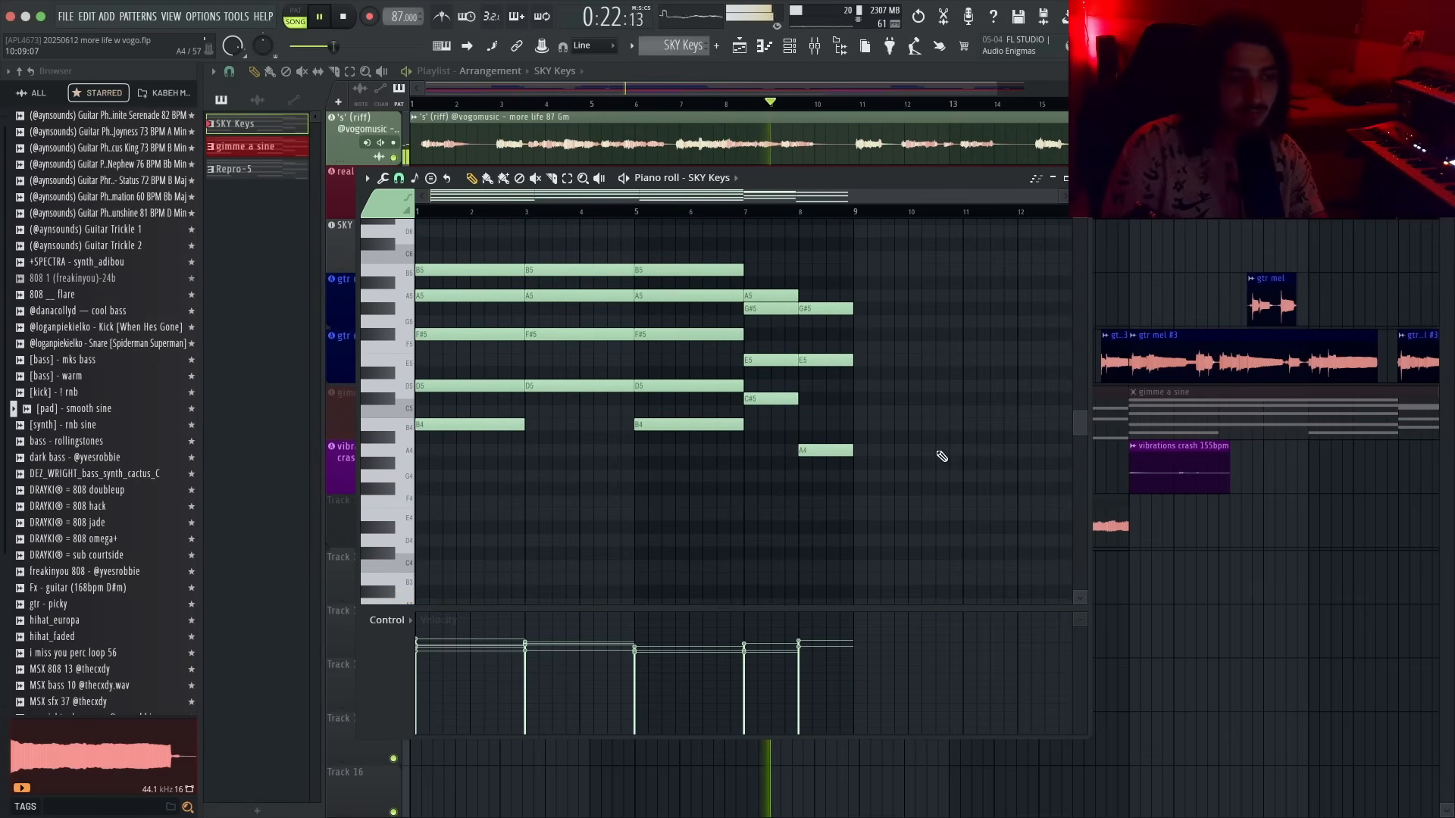
key("space")
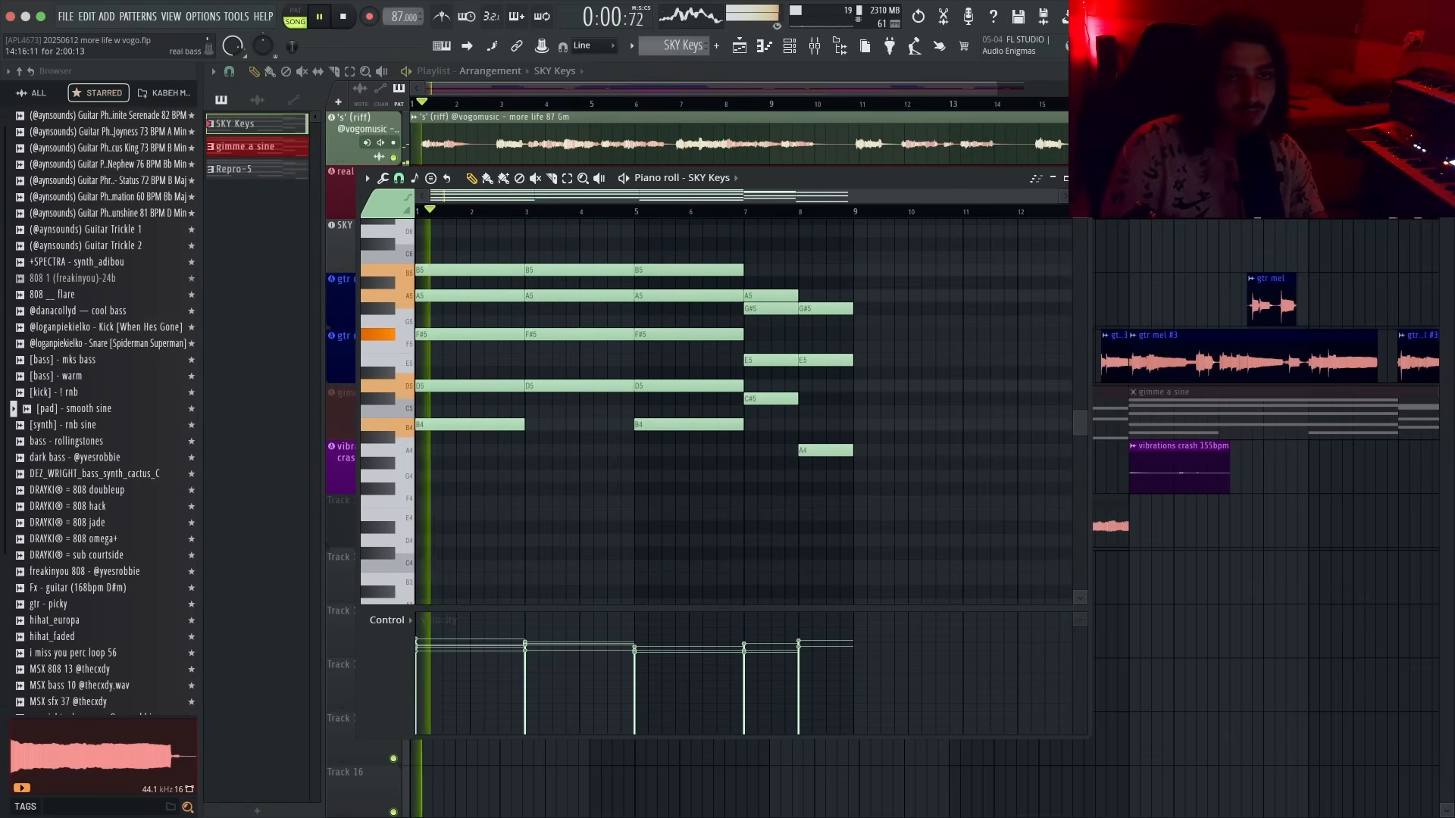
- Transpose the chords back down one octave and close the piano roll
key("ctrl+Down")
key("space")
key("Escape")
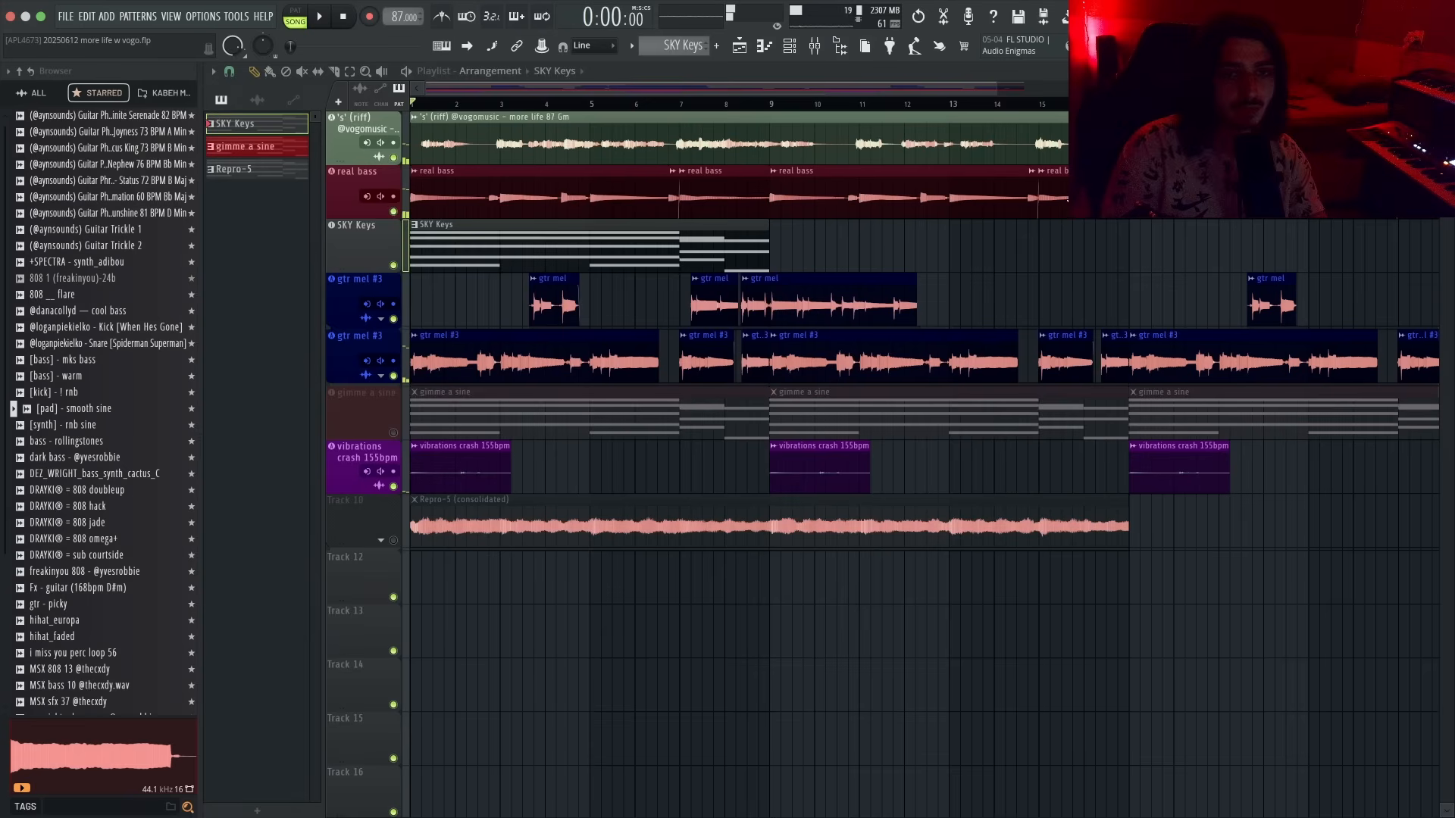
- Duplicate the SKY Keys pattern twice along the arrangement
key("ctrl+b")
scroll(871, 243, "down", 3)
key("ctrl+b")
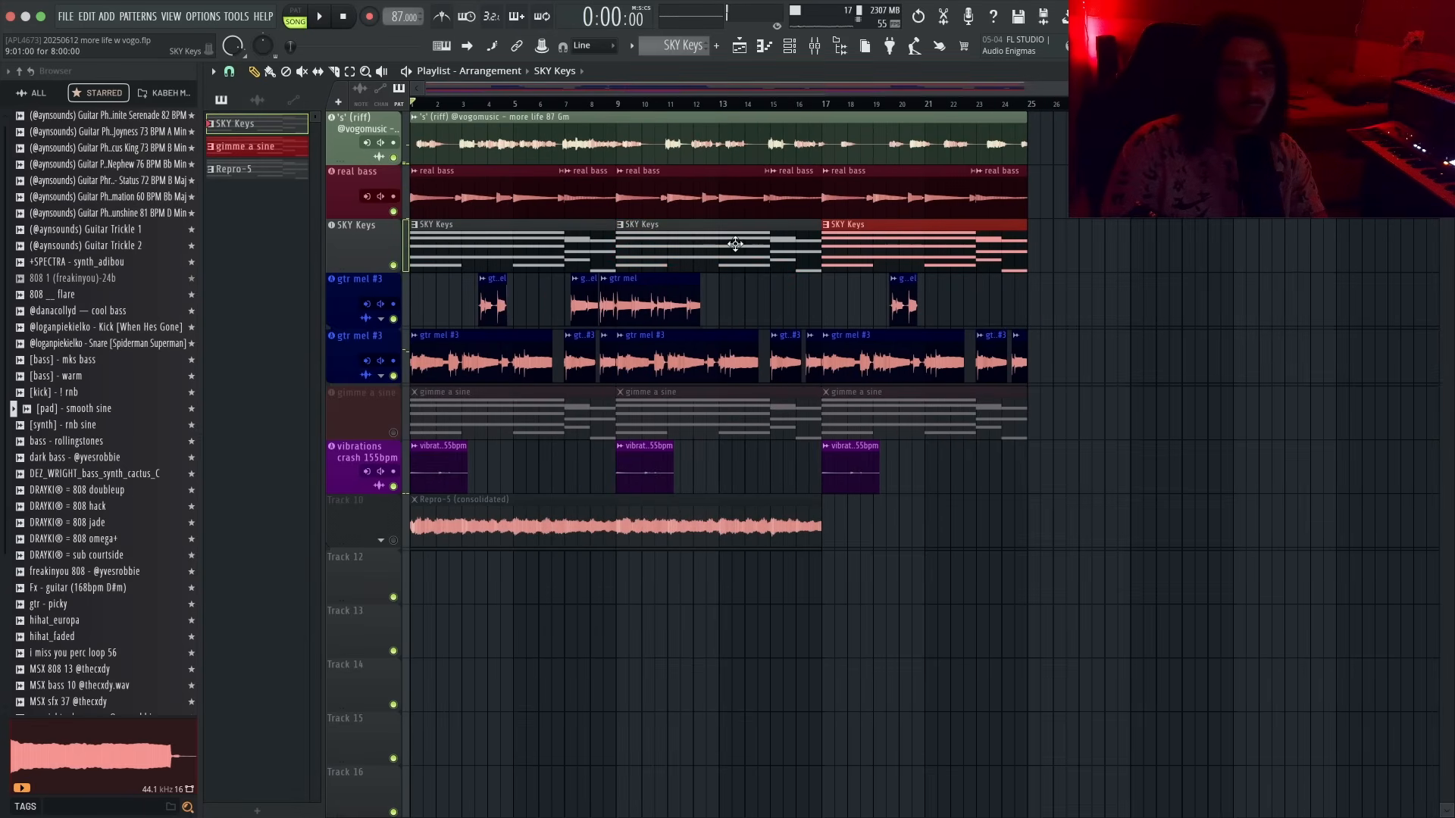
- Inspect the clip settings of the real bass and gtr mel #3 audio clips
key("F7")
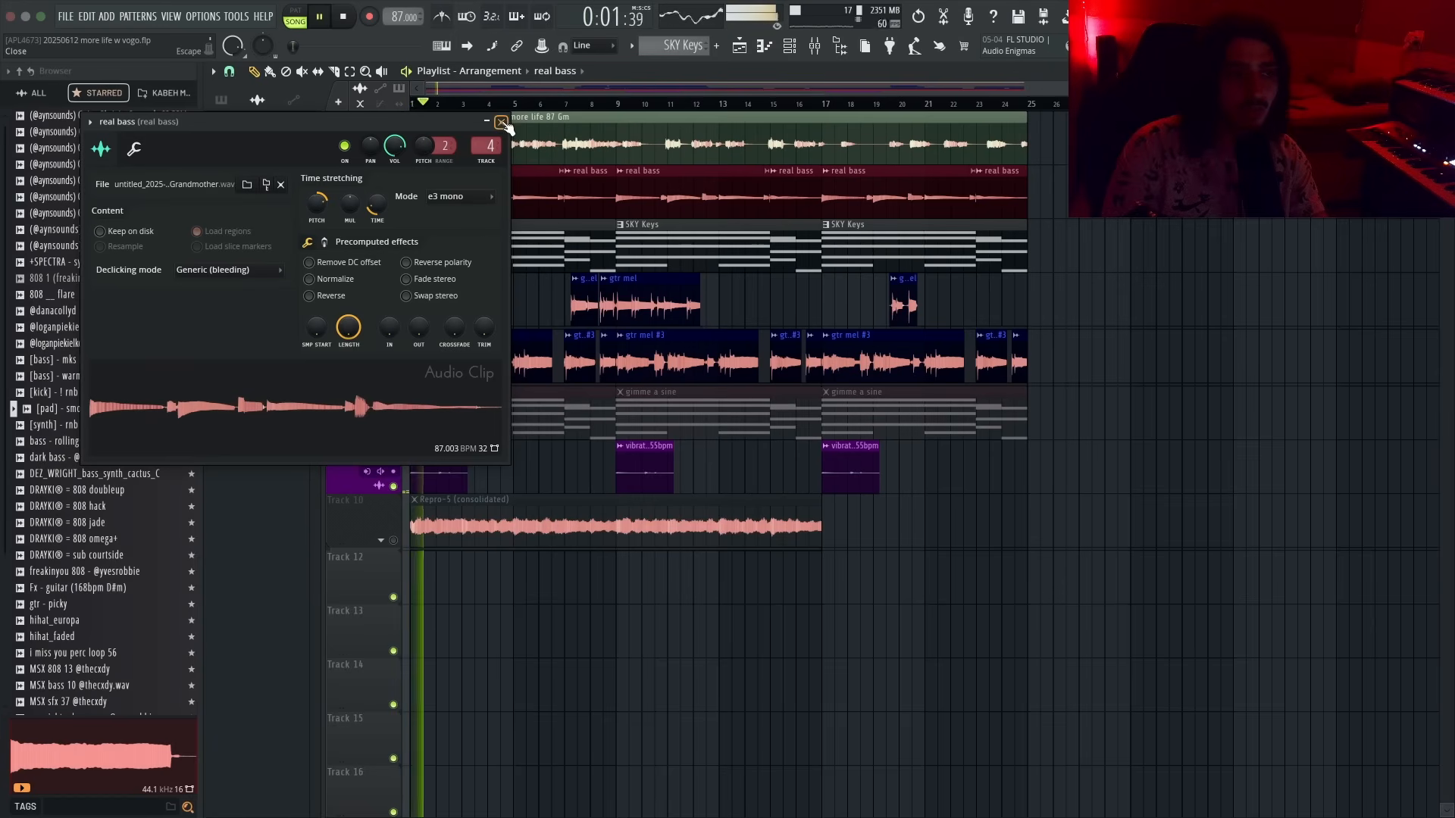
left_click(501, 123)
scroll(345, 322, "up", 3)
double_click(449, 357)
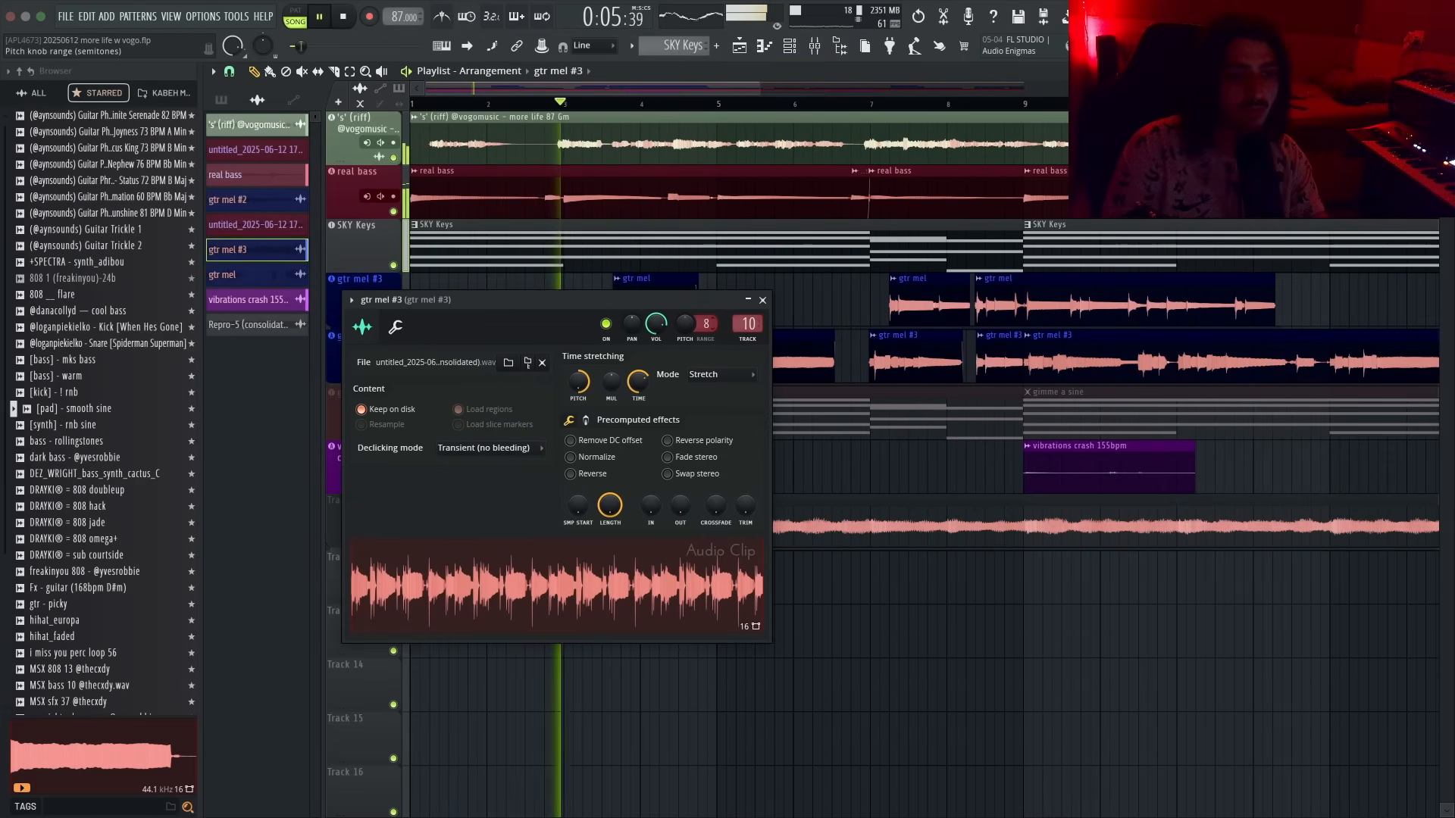
left_click(762, 301)
- Set the gtr mel channel's pitch to +5 semitones
double_click(640, 300)
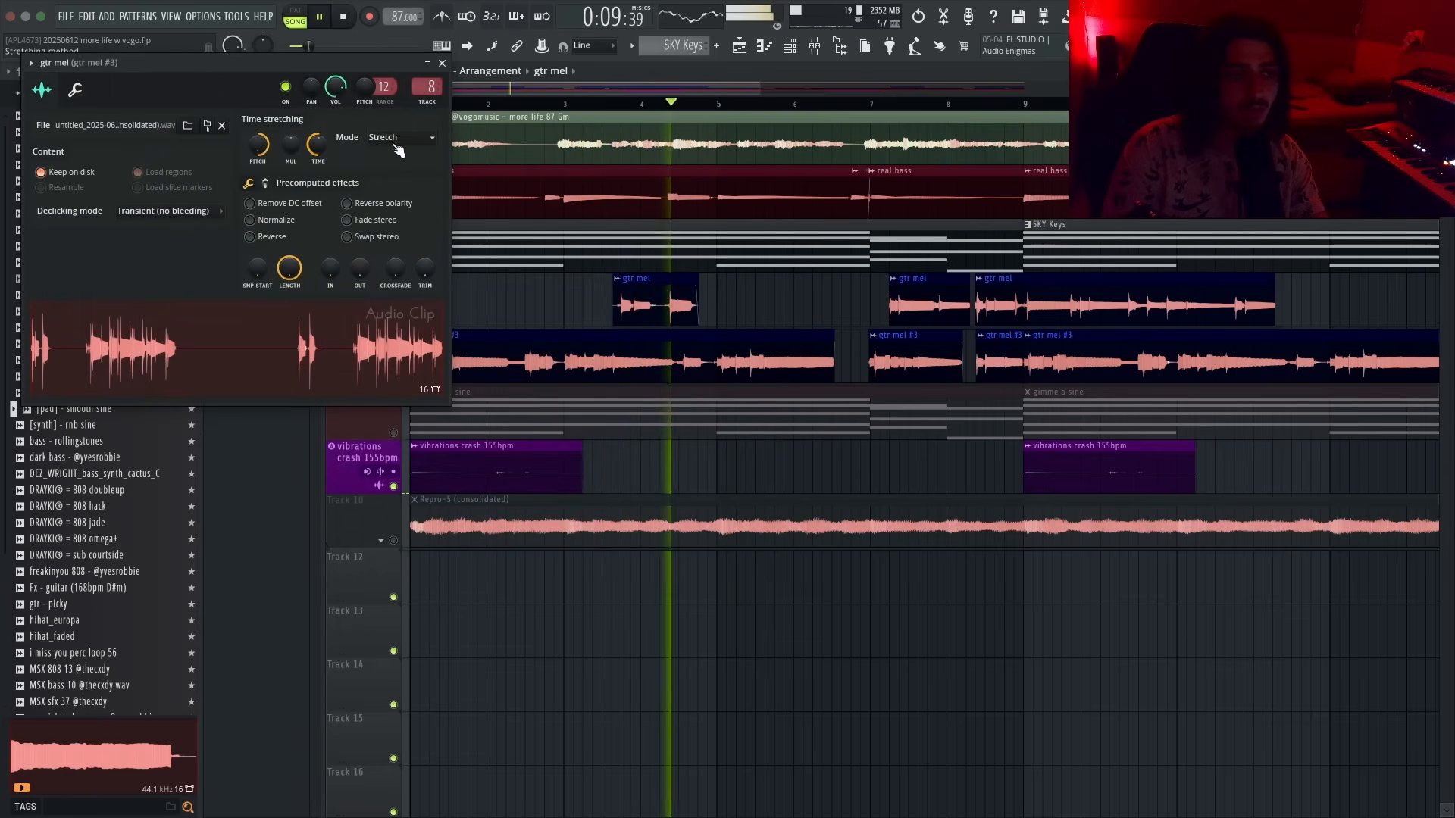
mouse_move(385, 87)
left_mouse_down()
mouse_move(385, 100)
mouse_move(364, 78)
left_mouse_up()
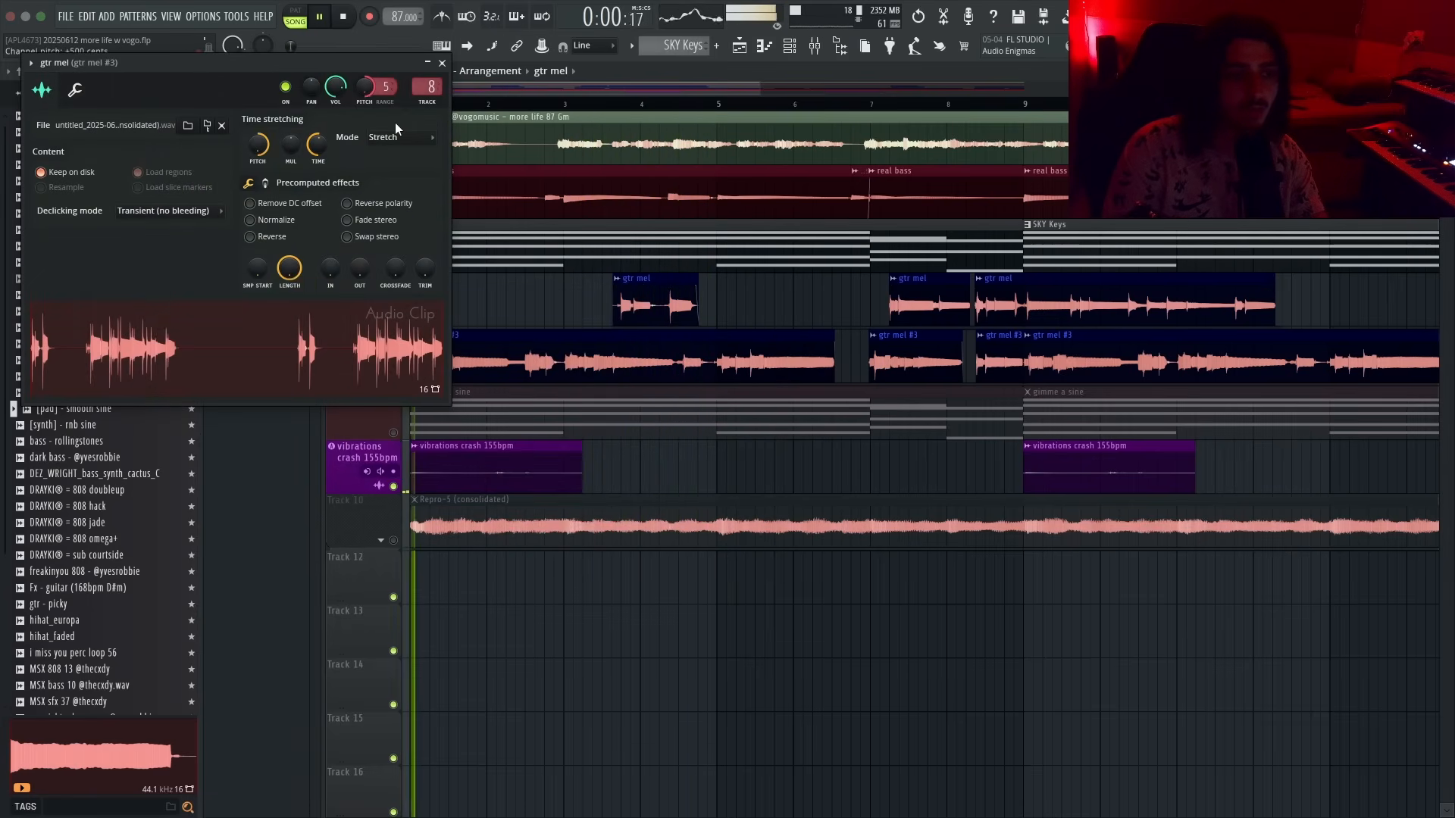
left_click(442, 63)
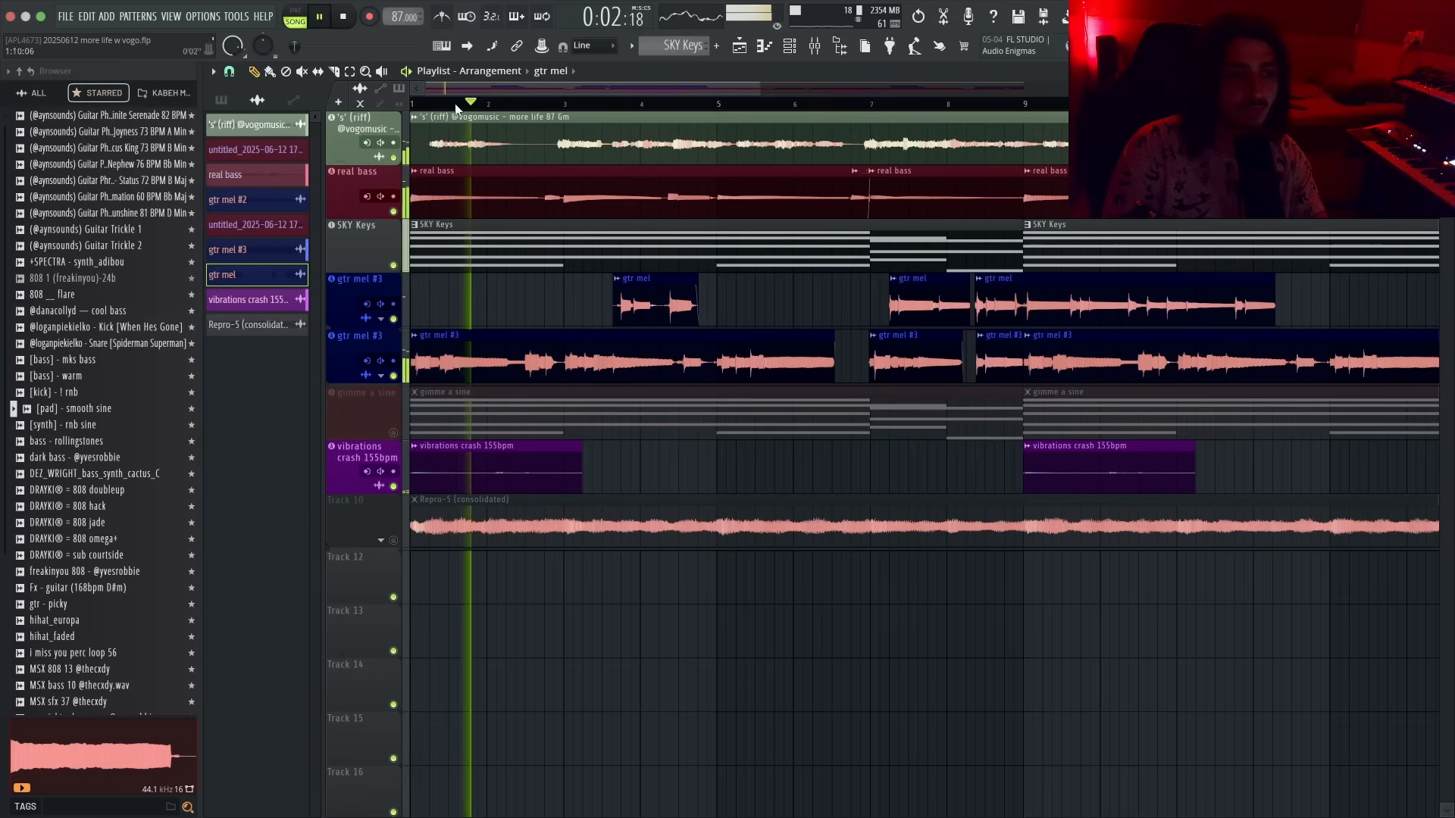
- Review the gtr mel #3 clip's pitch setting across the arrangement
scroll(549, 317, "down", 1)
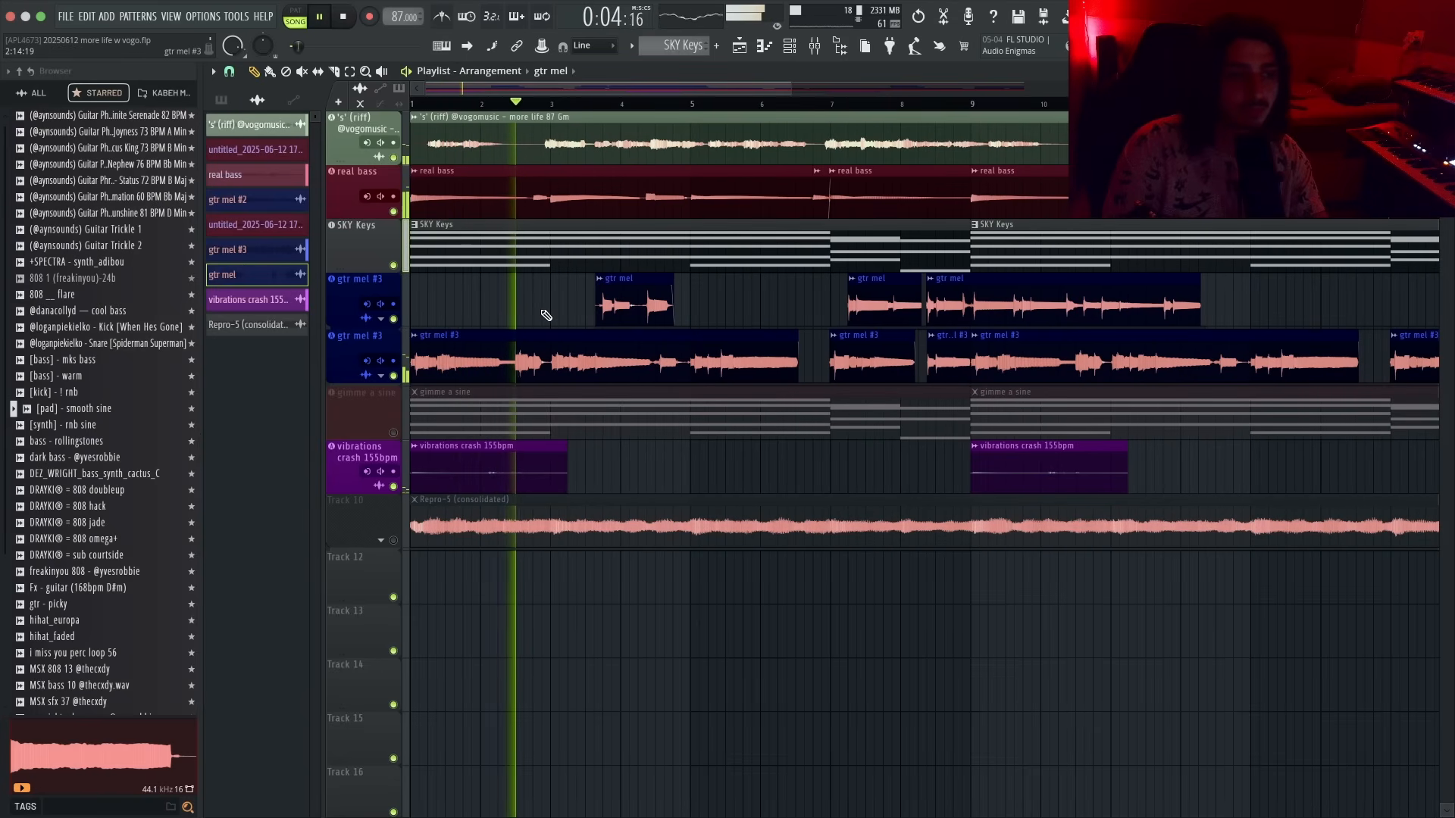
scroll(536, 314, "down", 1)
scroll(520, 314, "down", 2)
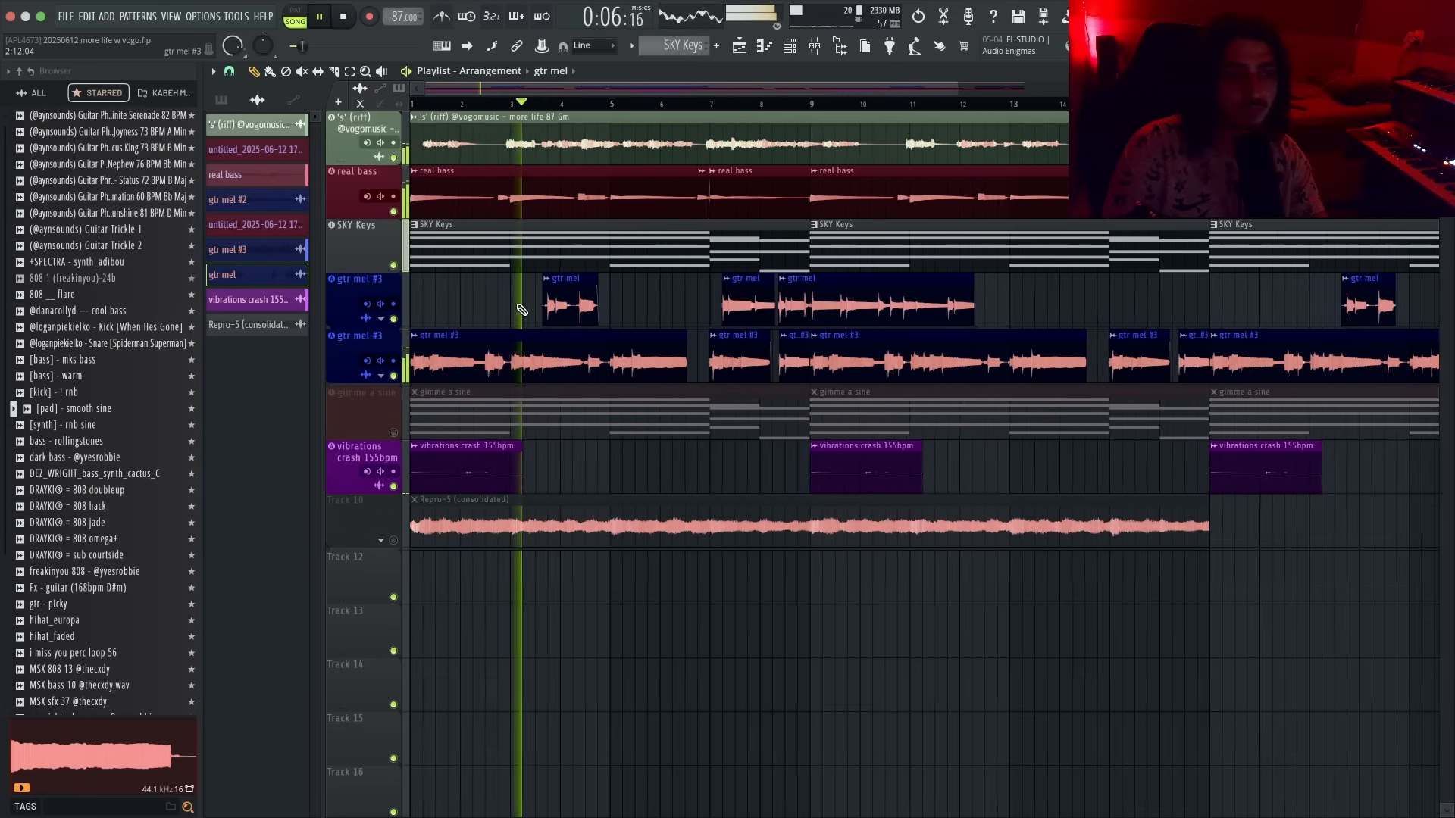
double_click(510, 334)
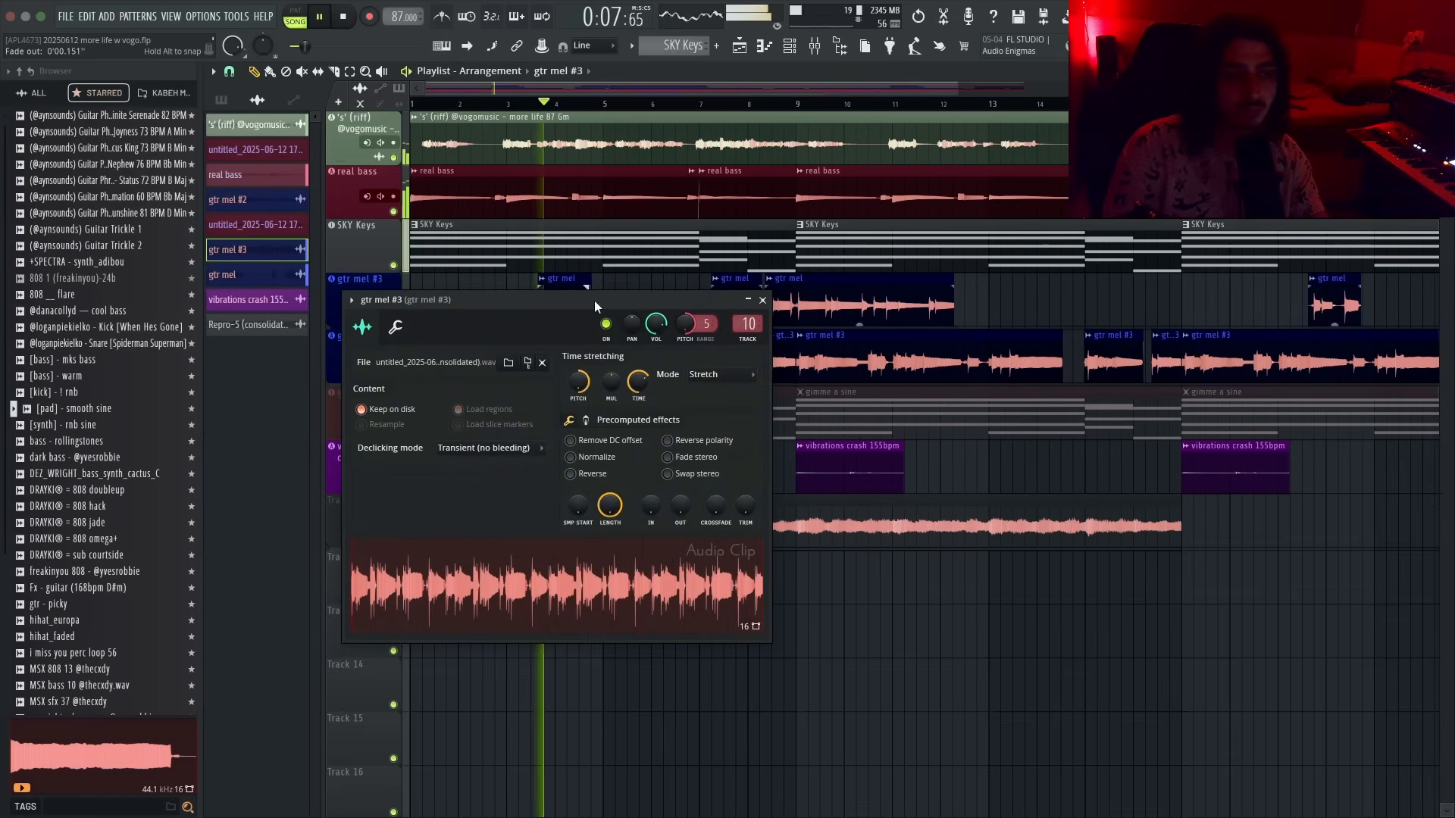
right_click(684, 325)
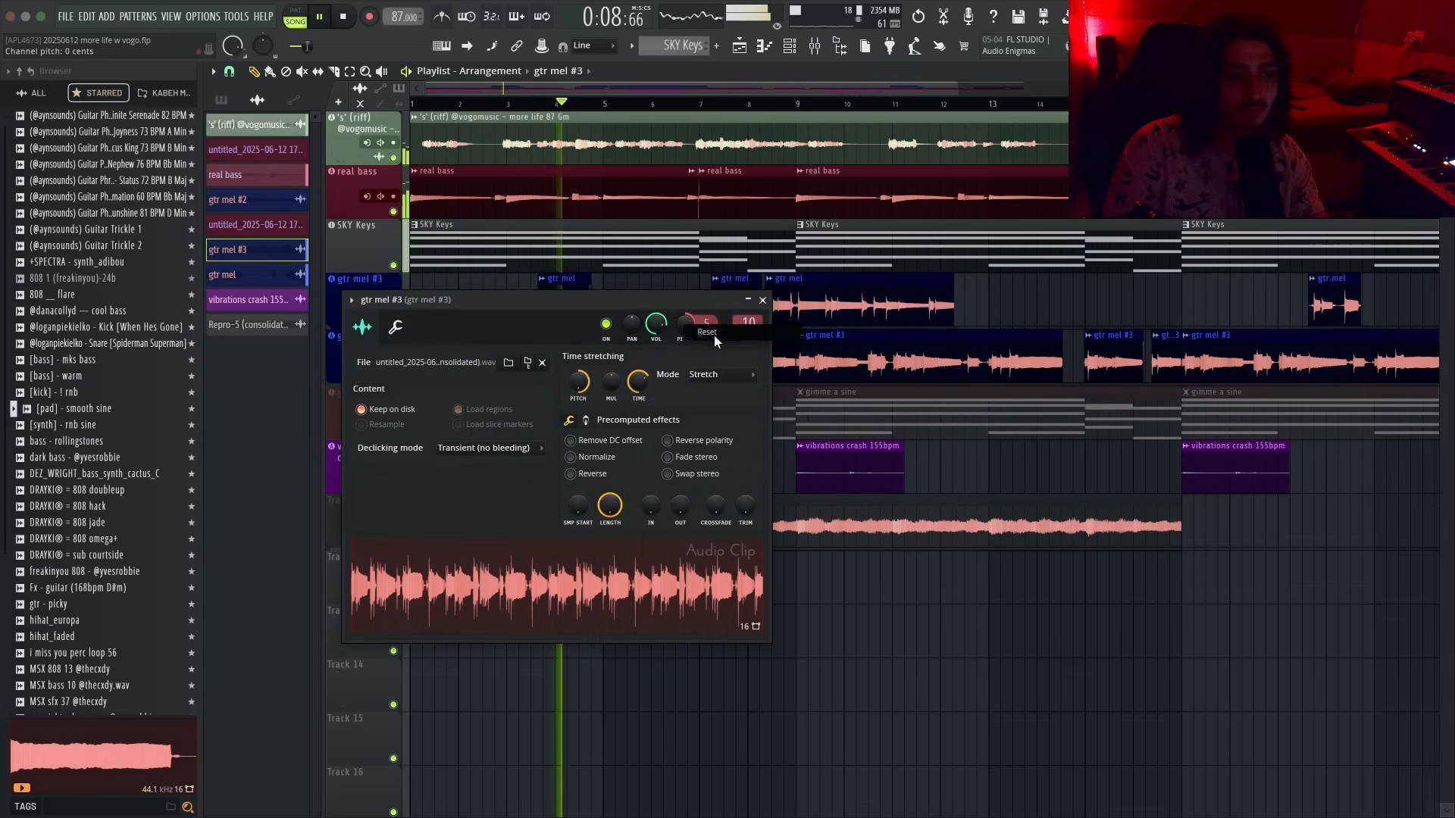
left_click(763, 300)
scroll(627, 299, "down", 2)
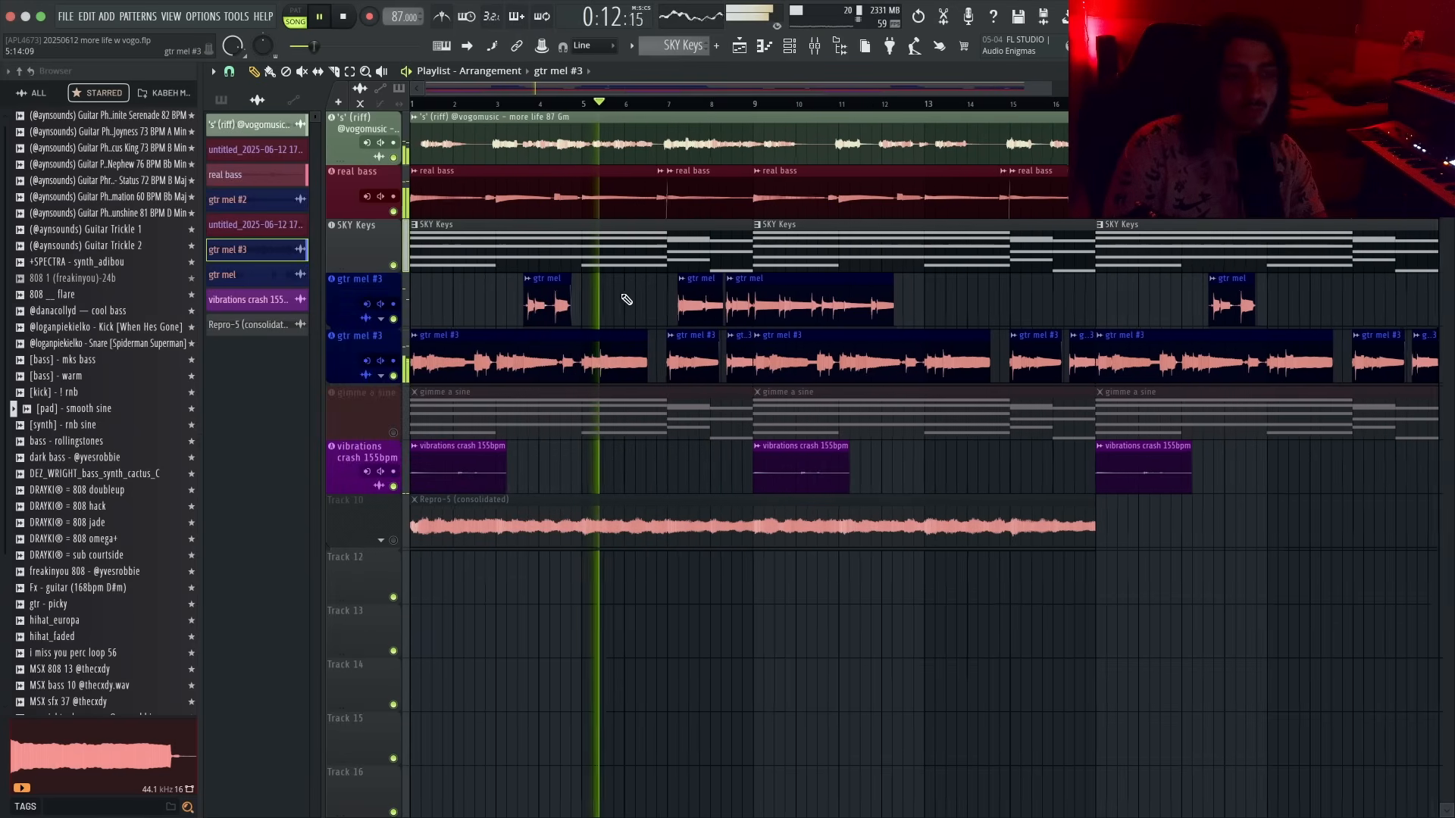
scroll(619, 299, "down", 1)
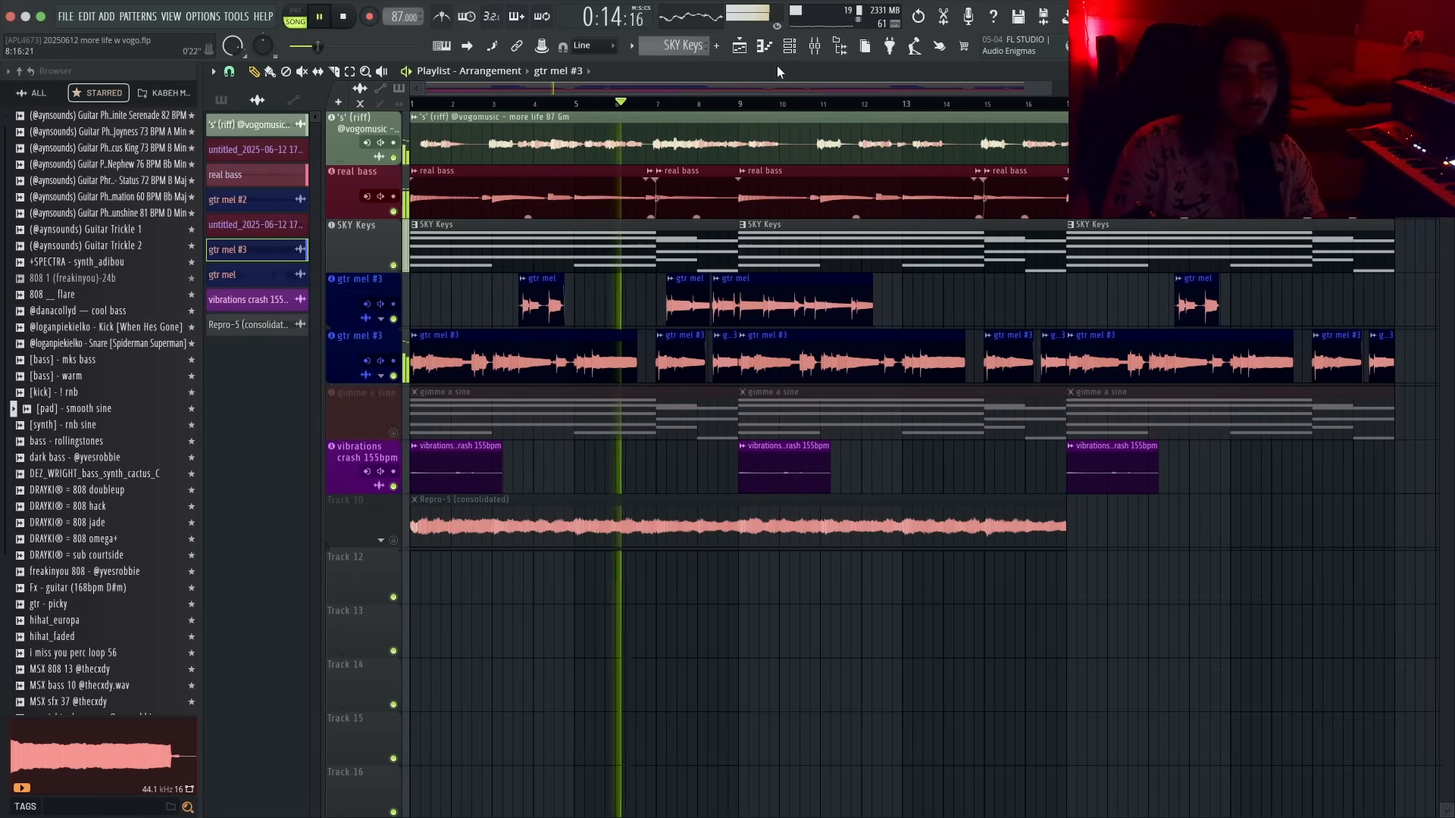
- Open Pro-Q 4 on the gtr mel #3 mixer insert and lower the high-cut band's frequency to about 3360 Hz
left_click(817, 48)
left_click(1340, 508)
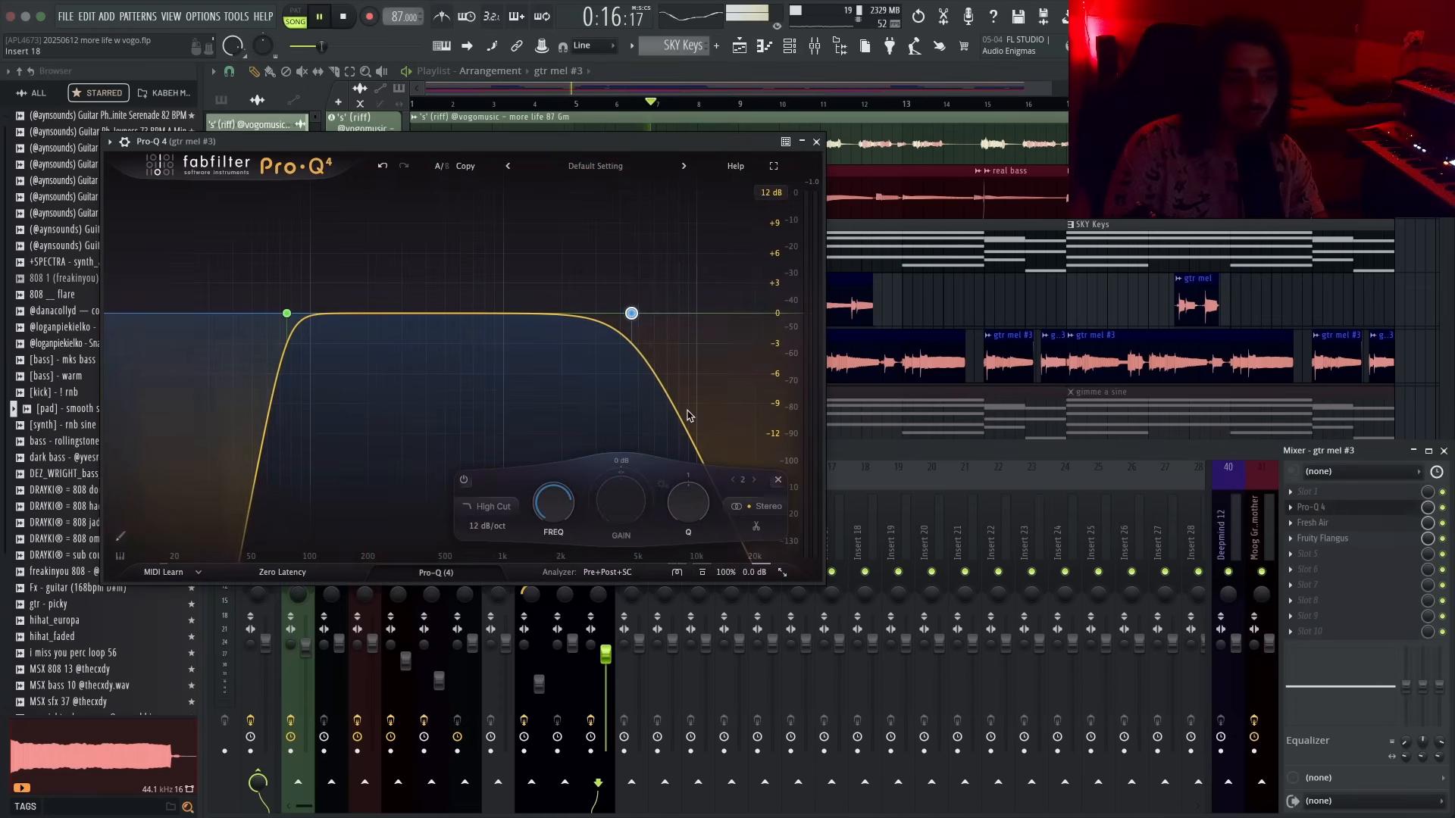
left_click_drag(562, 507, 562, 522)
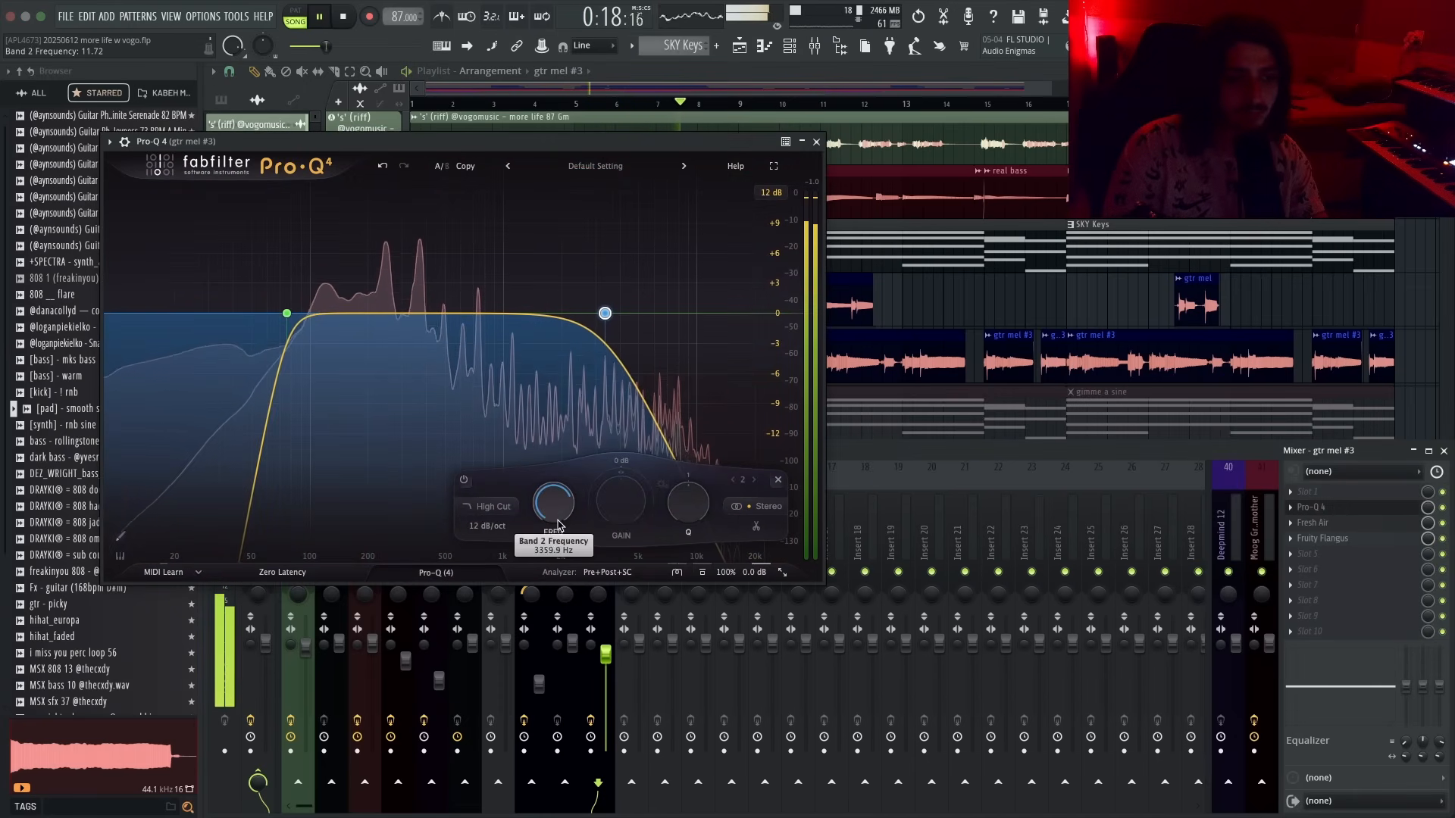
left_click(816, 141)
key("F9")
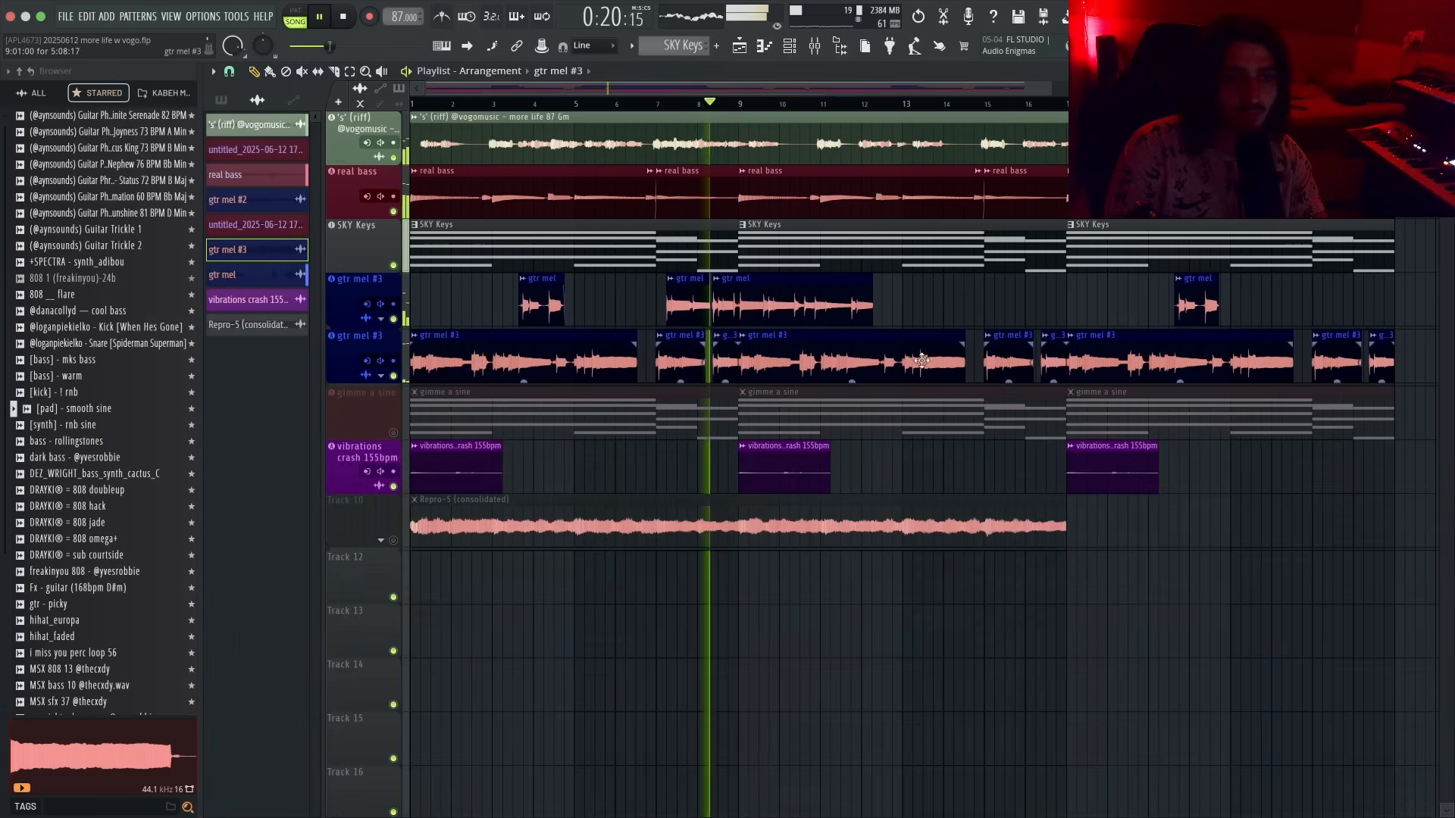
- Make the gtr mel #3 clip near bar 8 unique as a new gtr mel #4 clip
scroll(770, 344, "down", 2)
key("space")
scroll(643, 322, "up", 5)
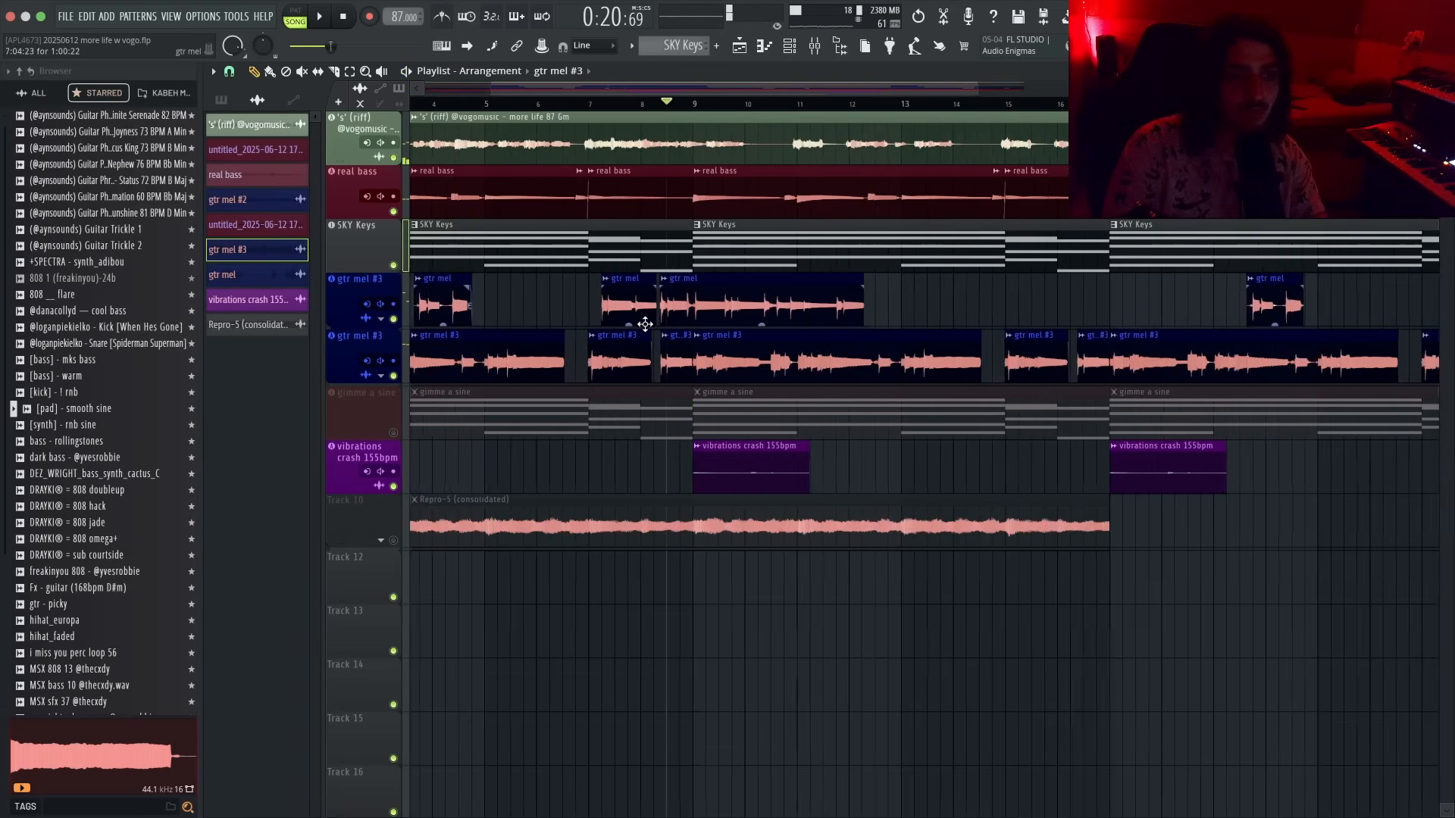
left_click(680, 336)
left_click(720, 495)
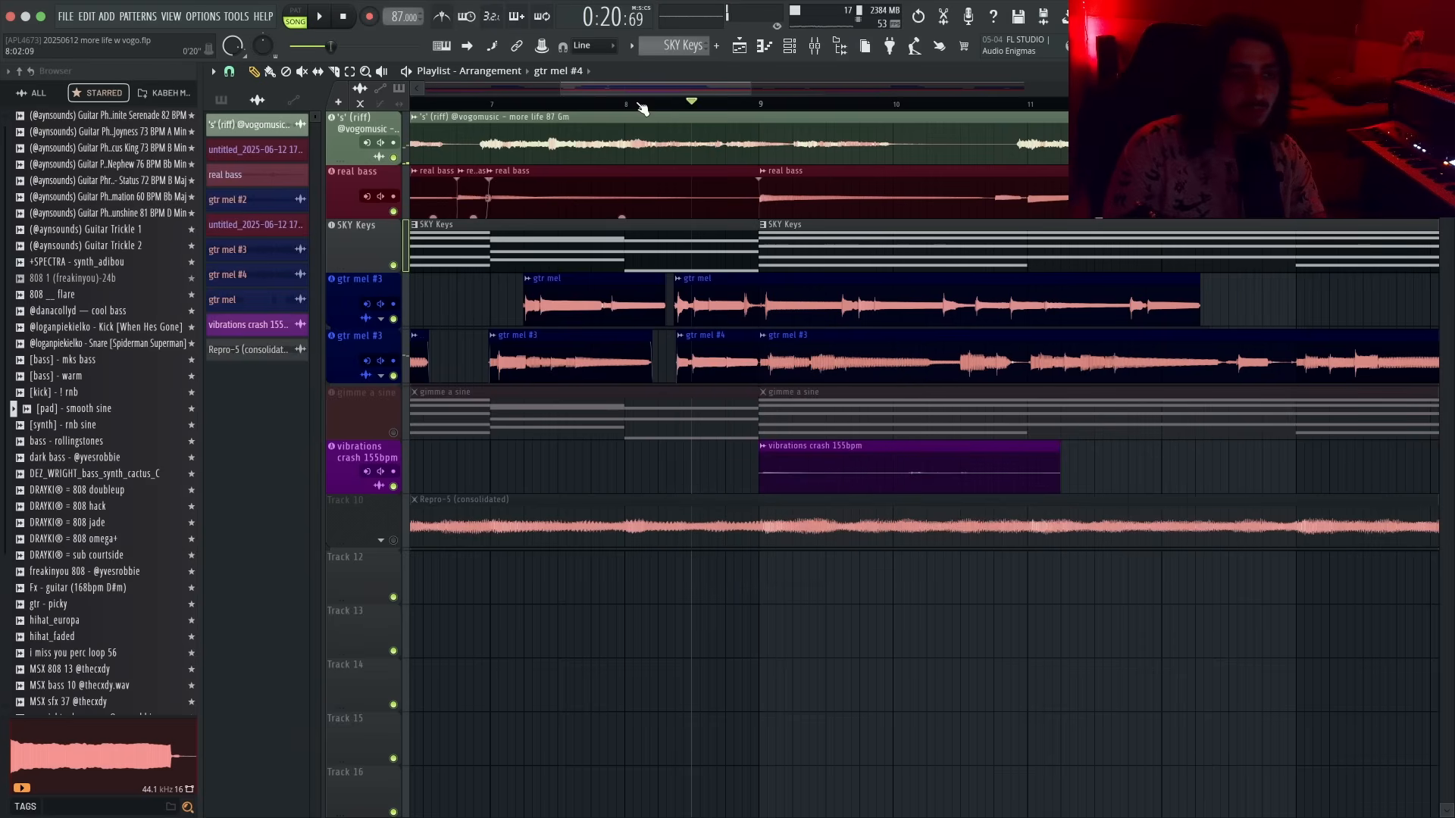
- Play the arrangement and inspect the gtr mel #4 channel's pitch setting
key("space")
double_click(724, 339)
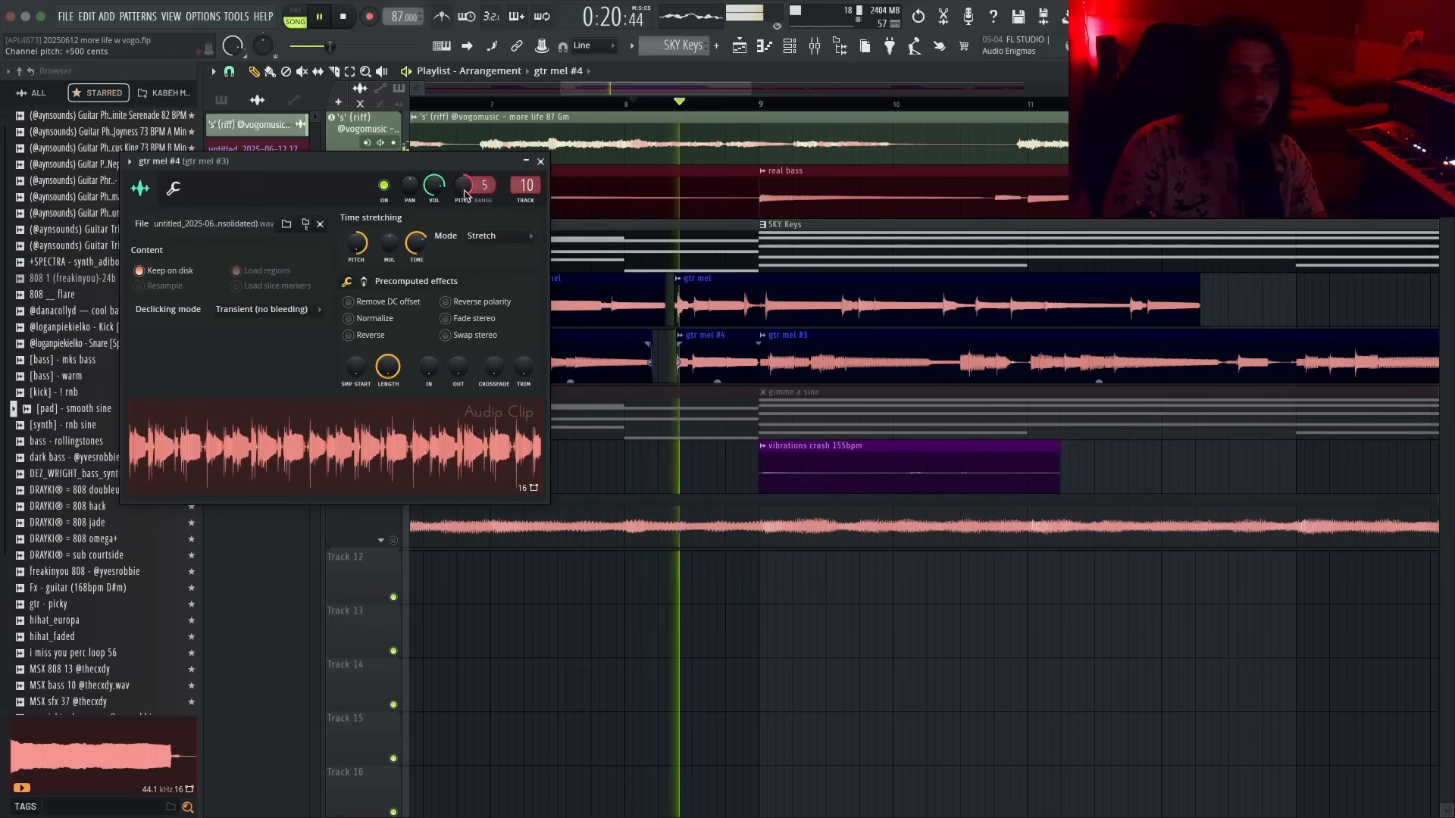
left_click(540, 162)
- Select a range of clips on the lower gtr mel #3 track and delete them
scroll(765, 402, "down", 4)
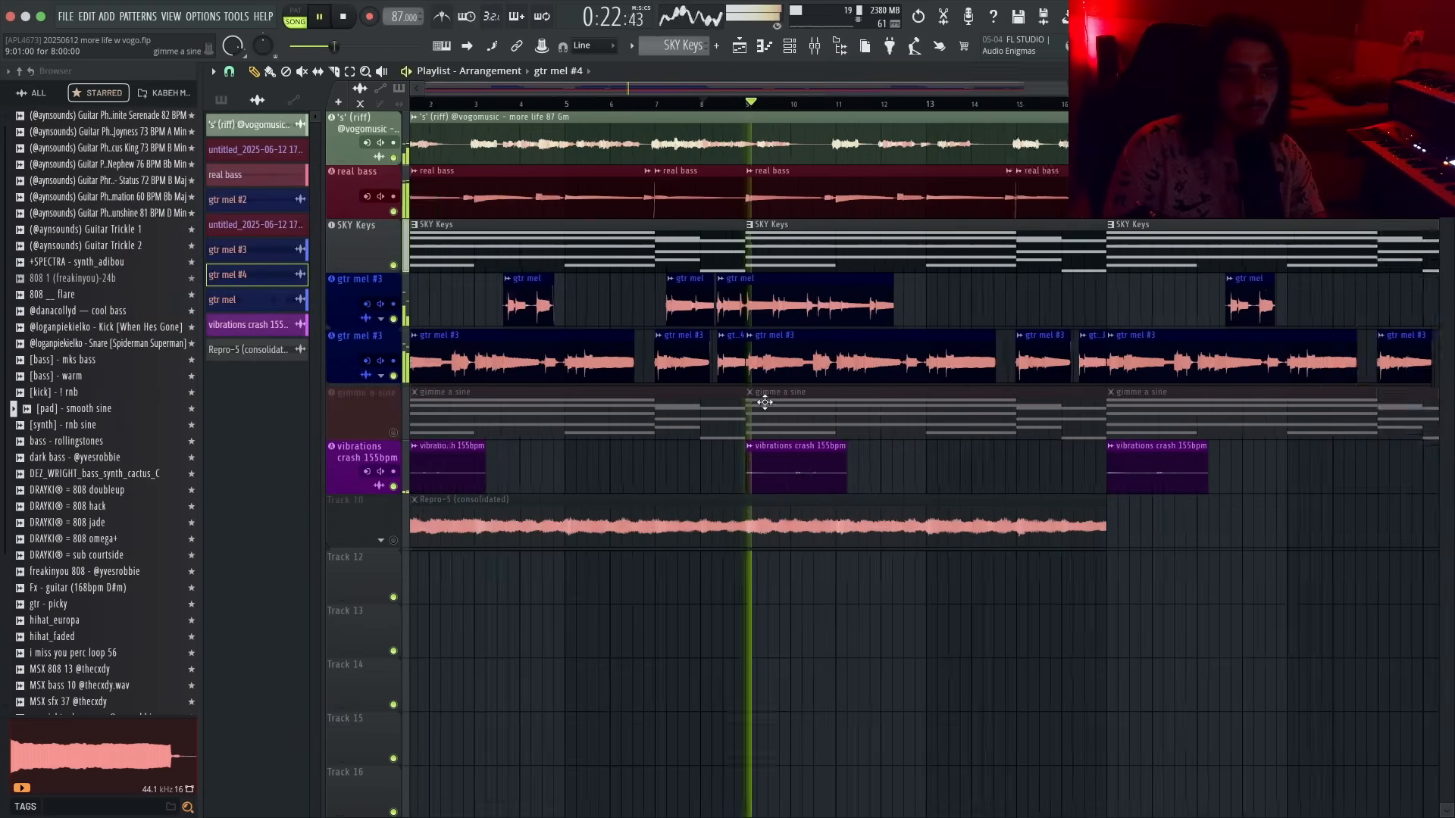
scroll(765, 402, "down", 3)
left_click_drag(635, 356, 1060, 372)
key("Delete")
- Select the arrangement section from the start and duplicate it twice along the timeline
left_click_drag(796, 363, 432, 368)
key("super+b")
key("super+b")
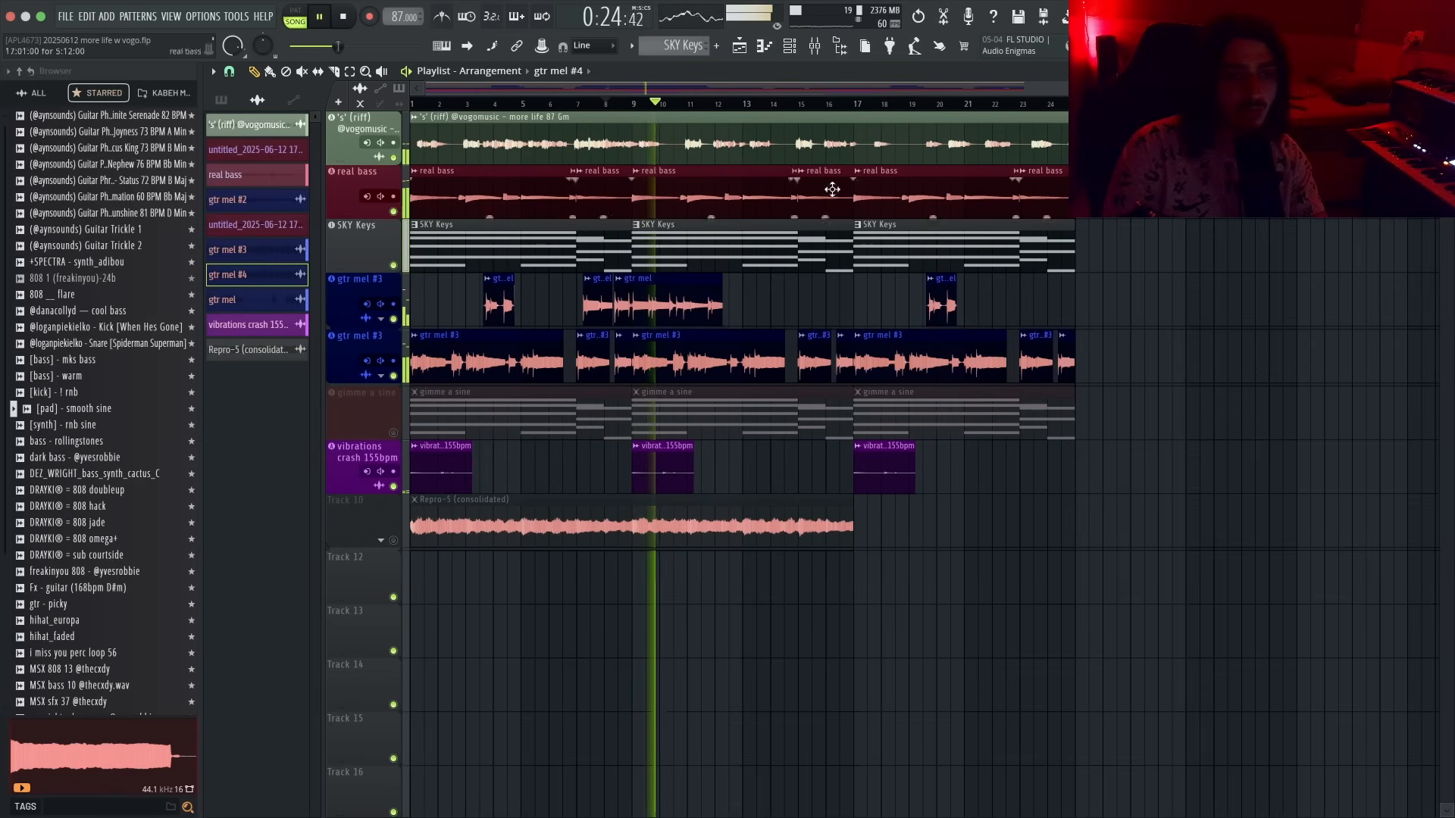
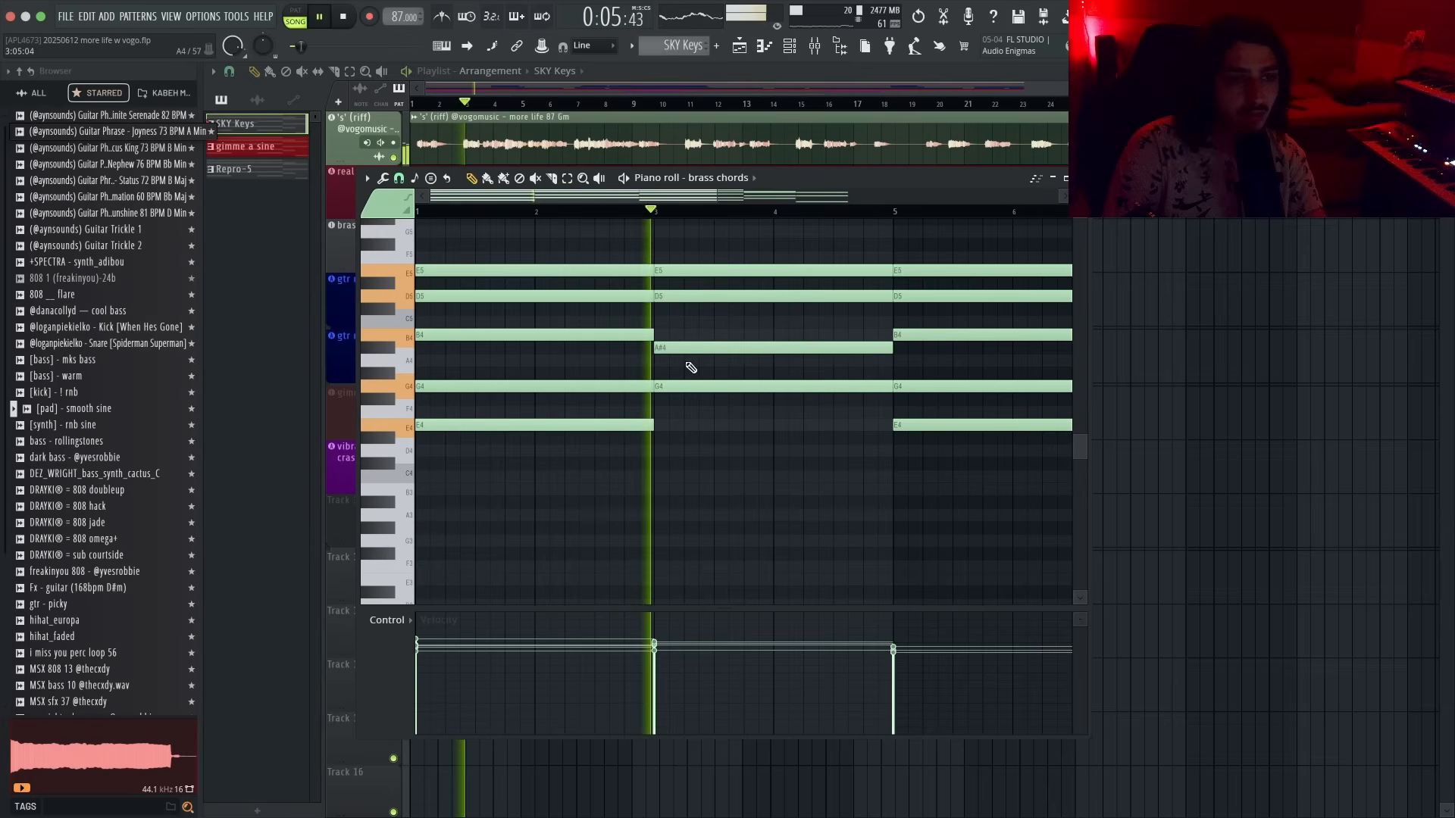
- Raise the second chord's A#4 note to B4 while auditioning the progression
key("space")
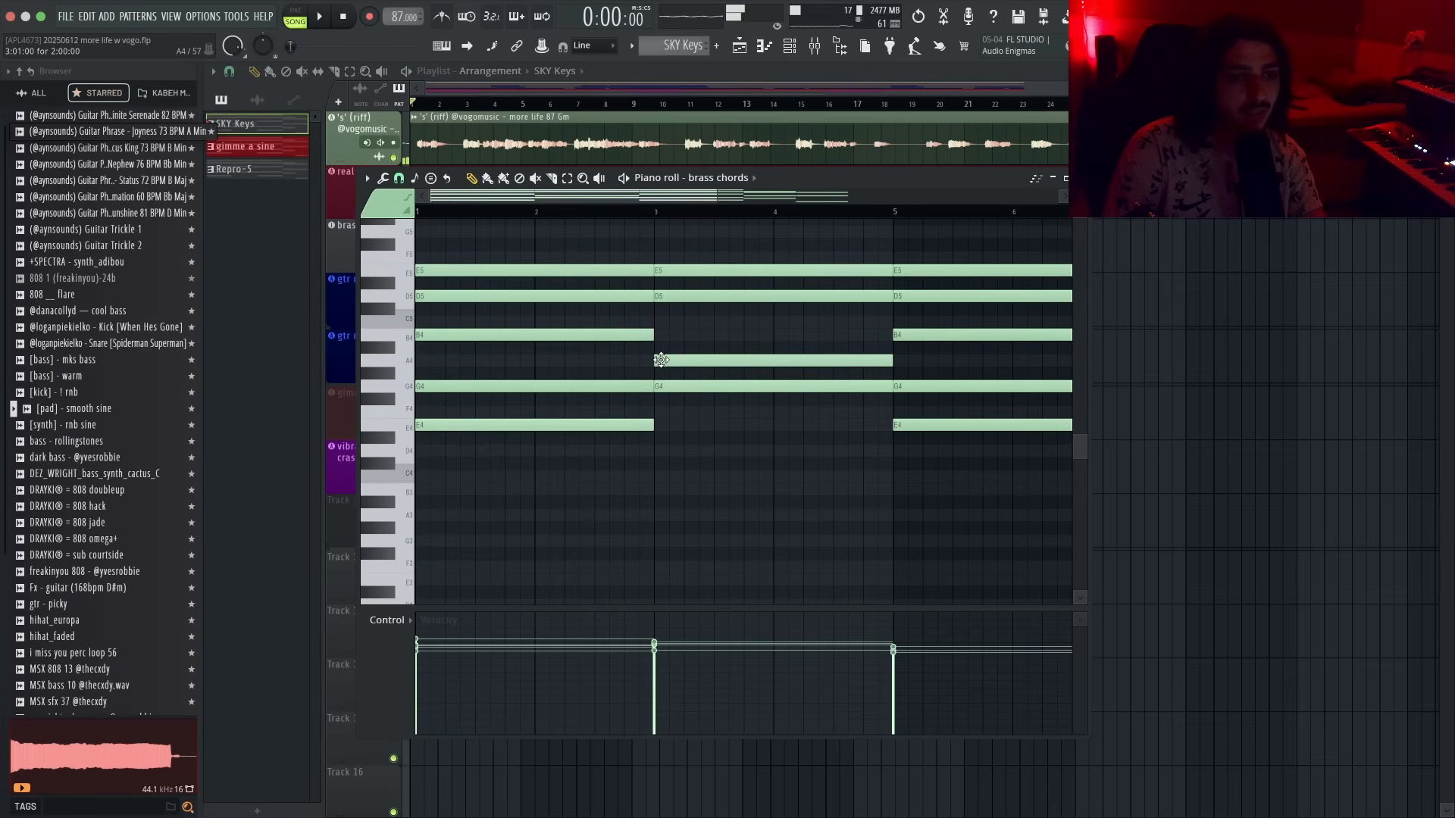
key("space")
key("space")
left_click_drag(688, 360, 689, 335)
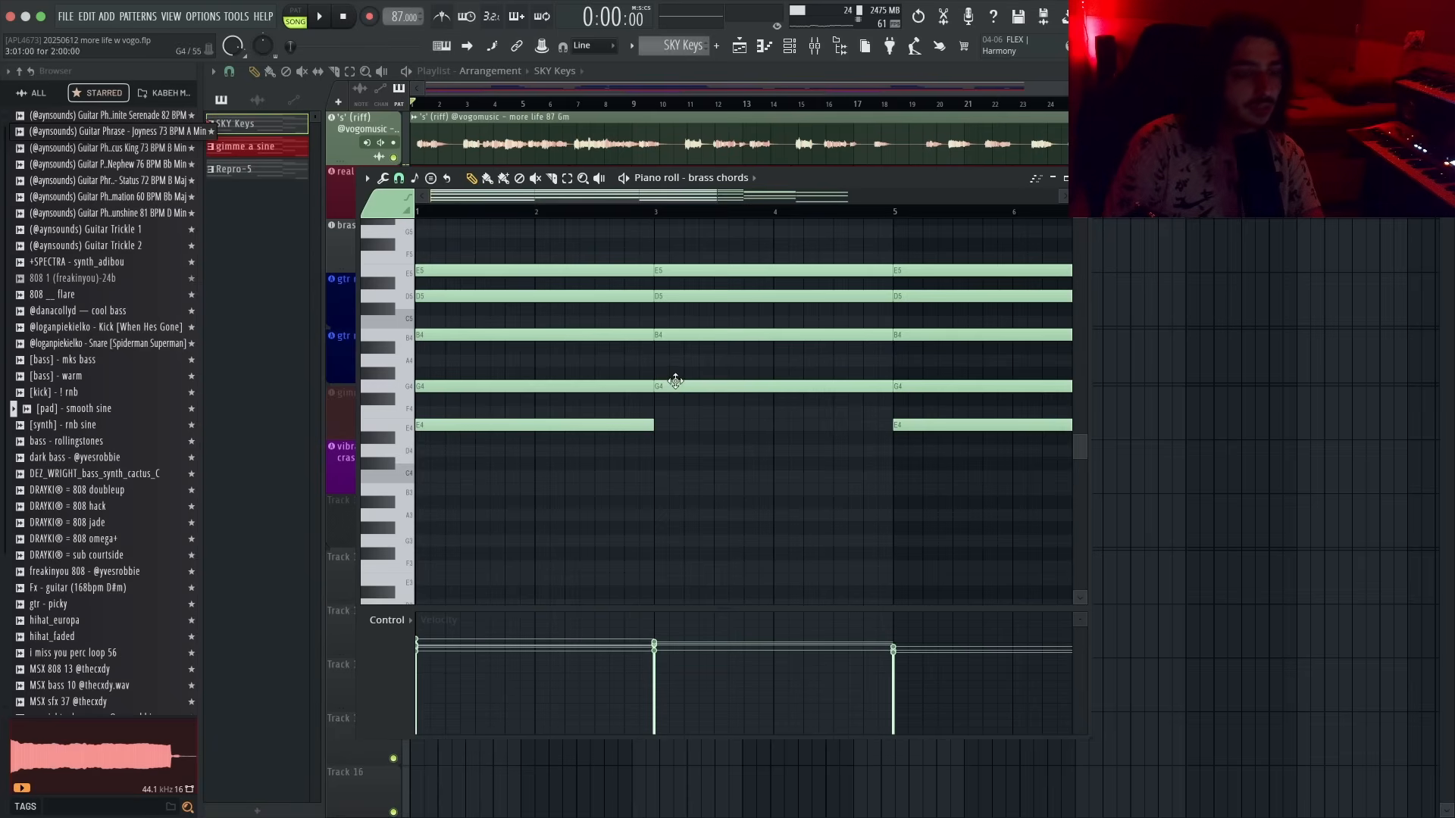
- Remove the E5 note from the second chord spanning bars 3 to 5
left_click_drag(186, 550, 249, 557)
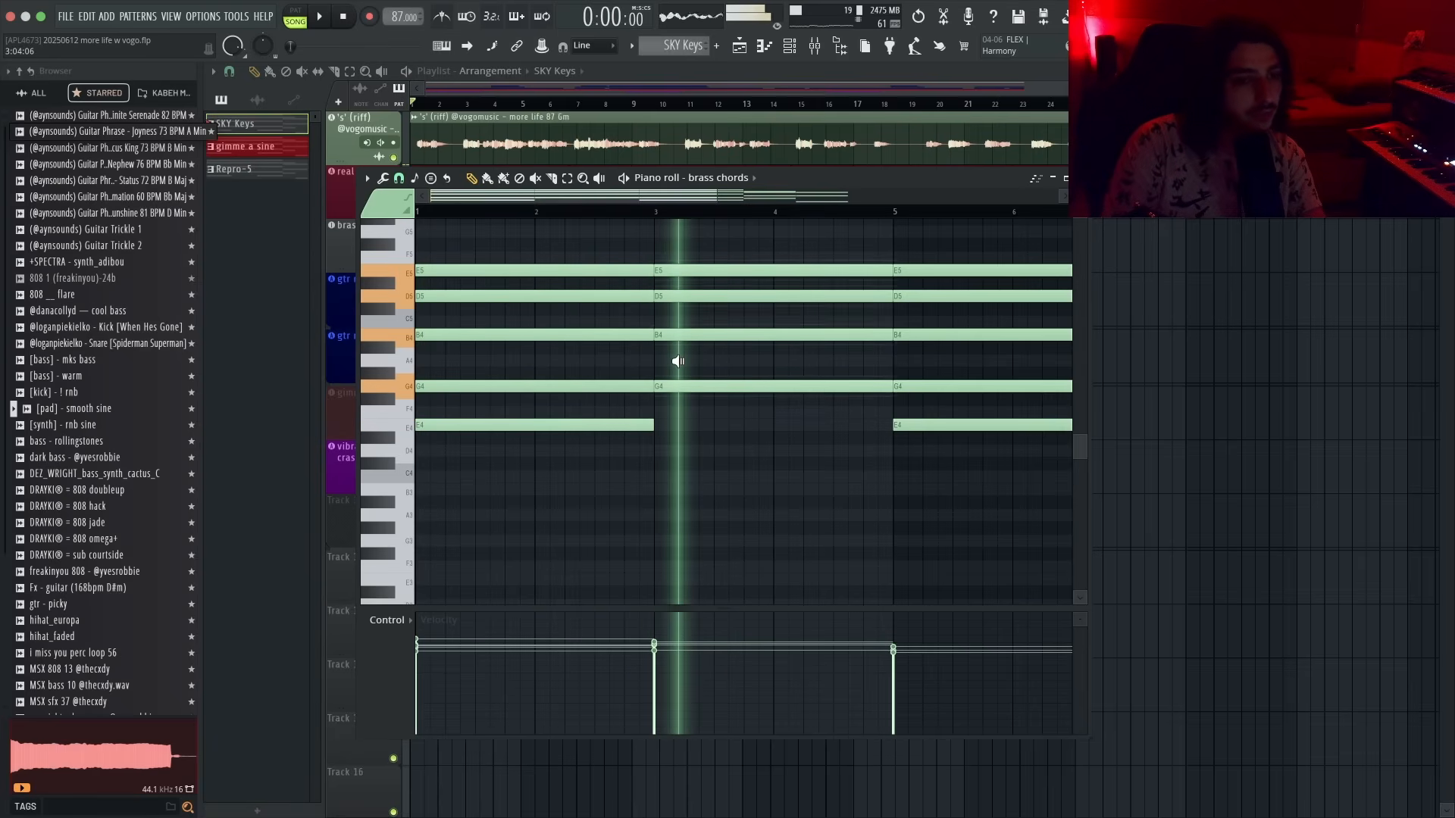
left_click_drag(677, 362, 676, 364)
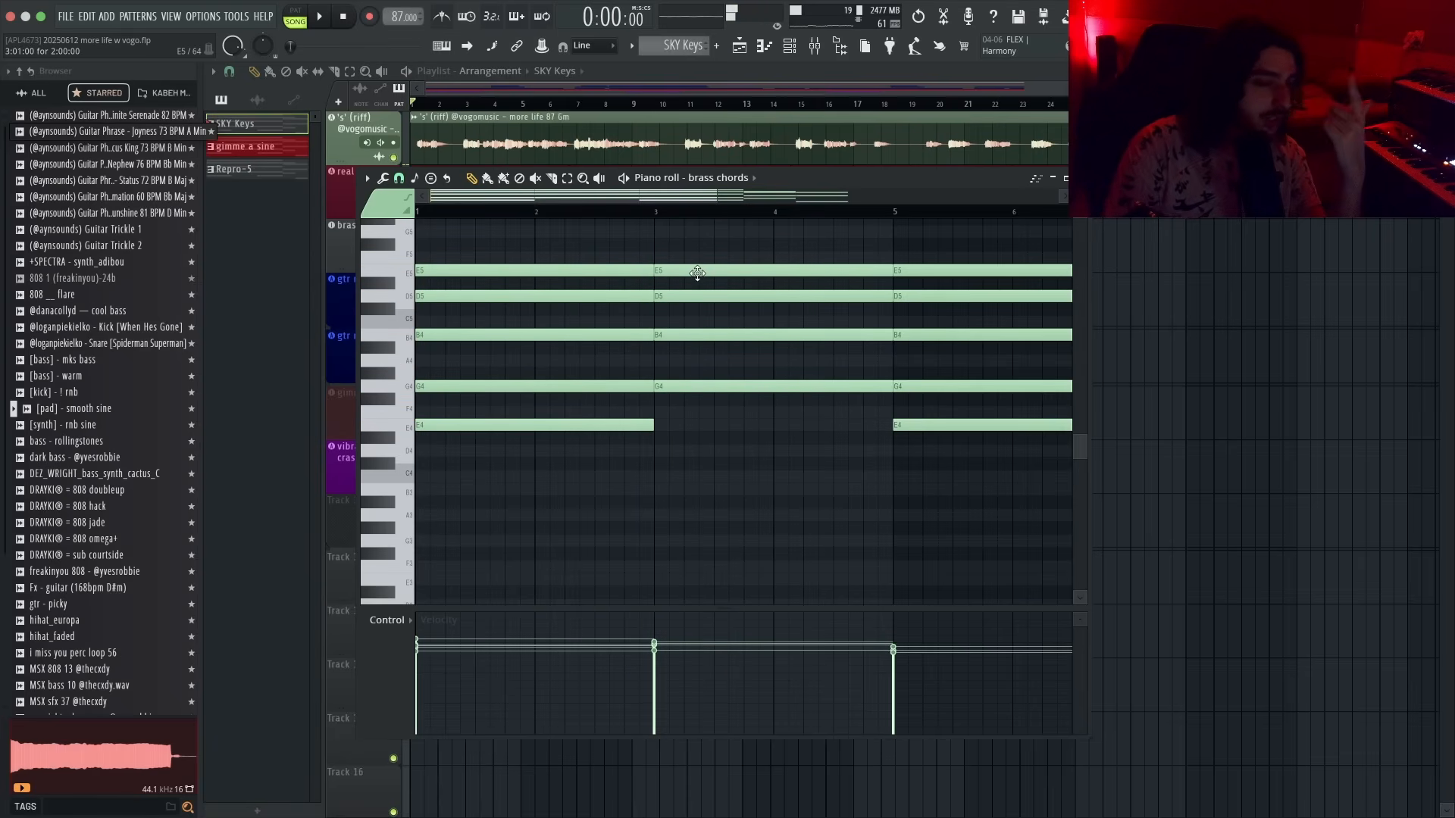
right_click(698, 273)
right_click(541, 306, "alt")
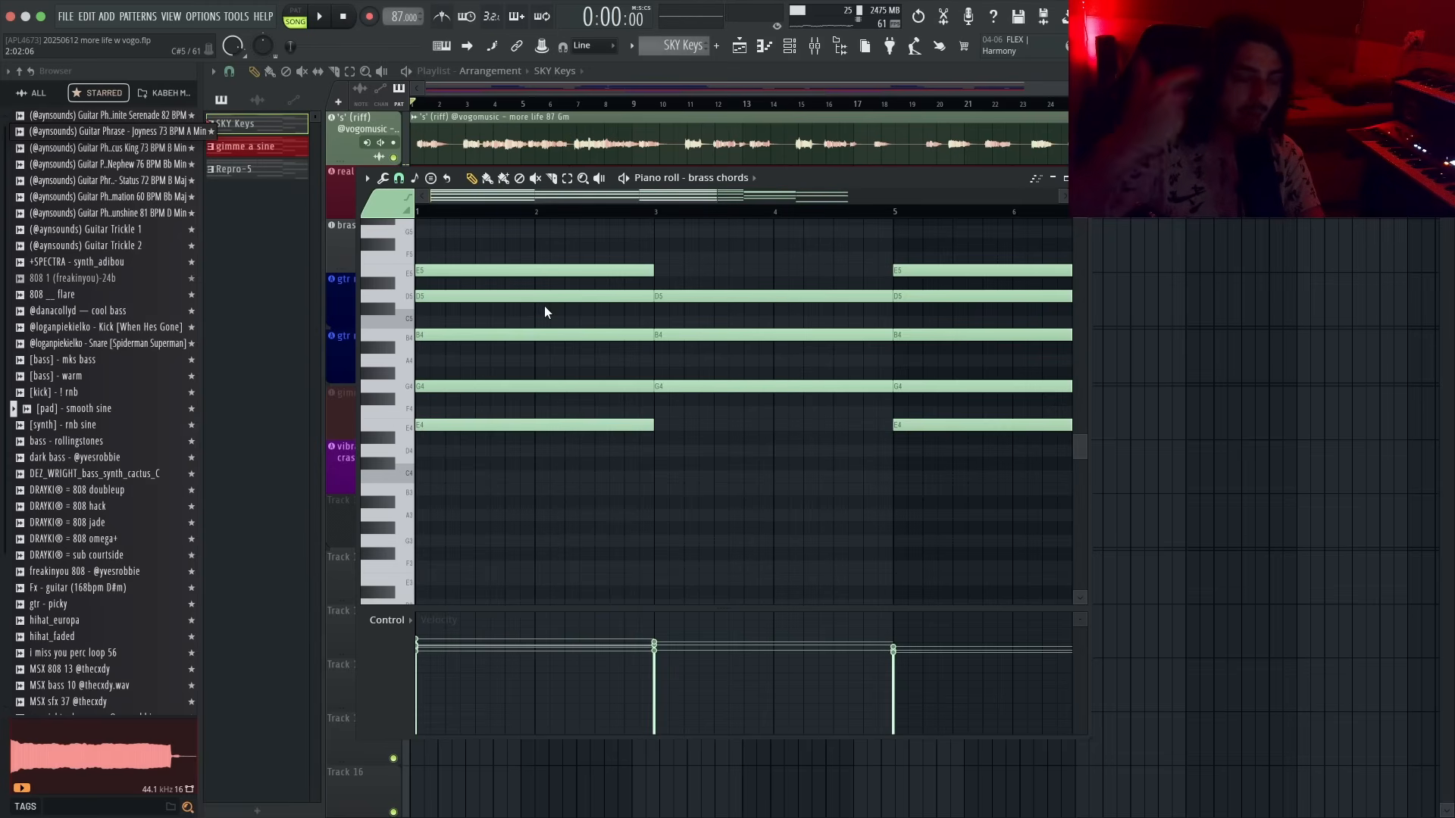
- Draw a C#5 note across bars 3 to 5 in the second chord and check its note properties
left_click_drag(546, 307, 711, 334)
left_click(660, 309)
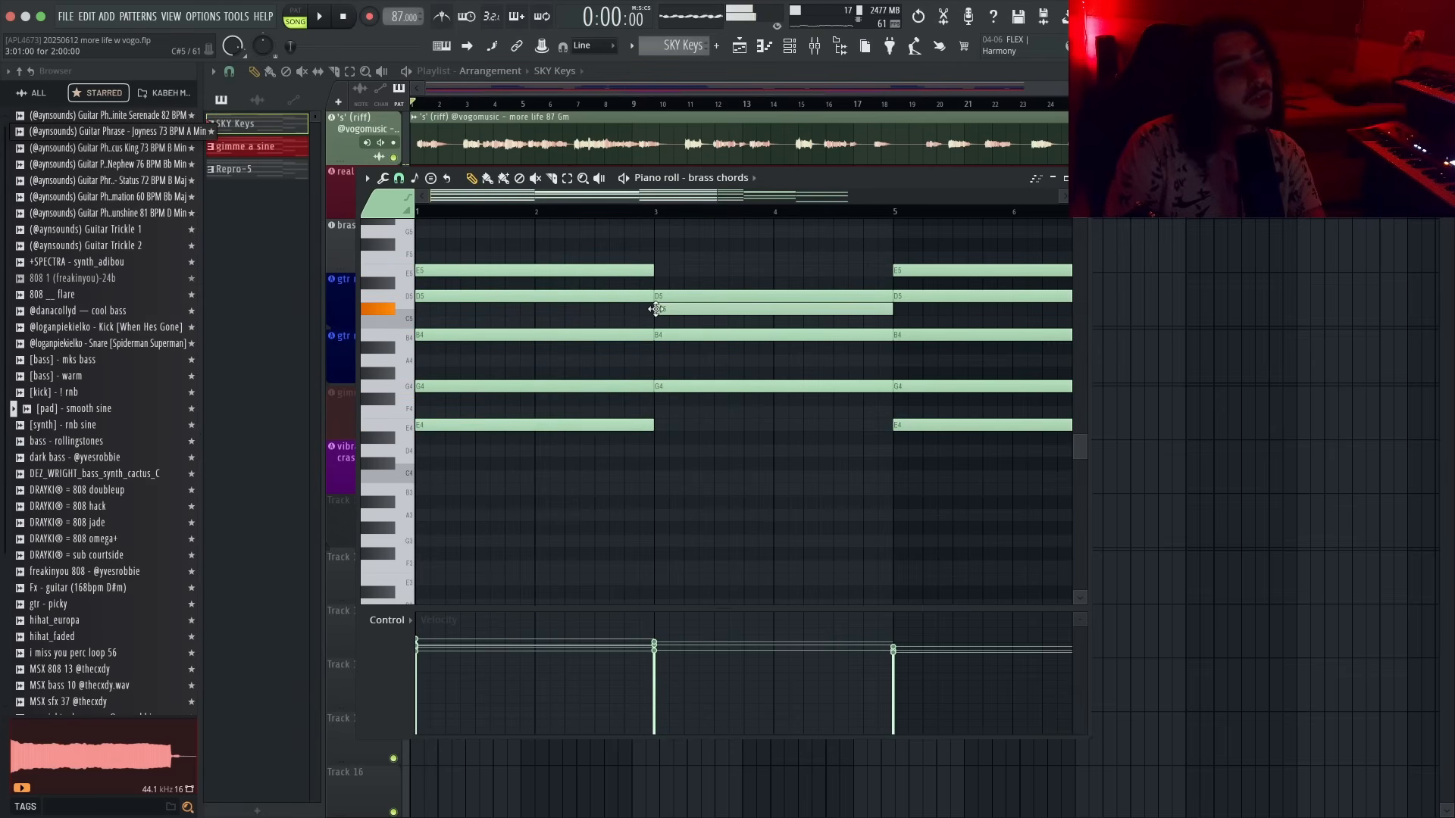
left_click(672, 309)
left_click(386, 312)
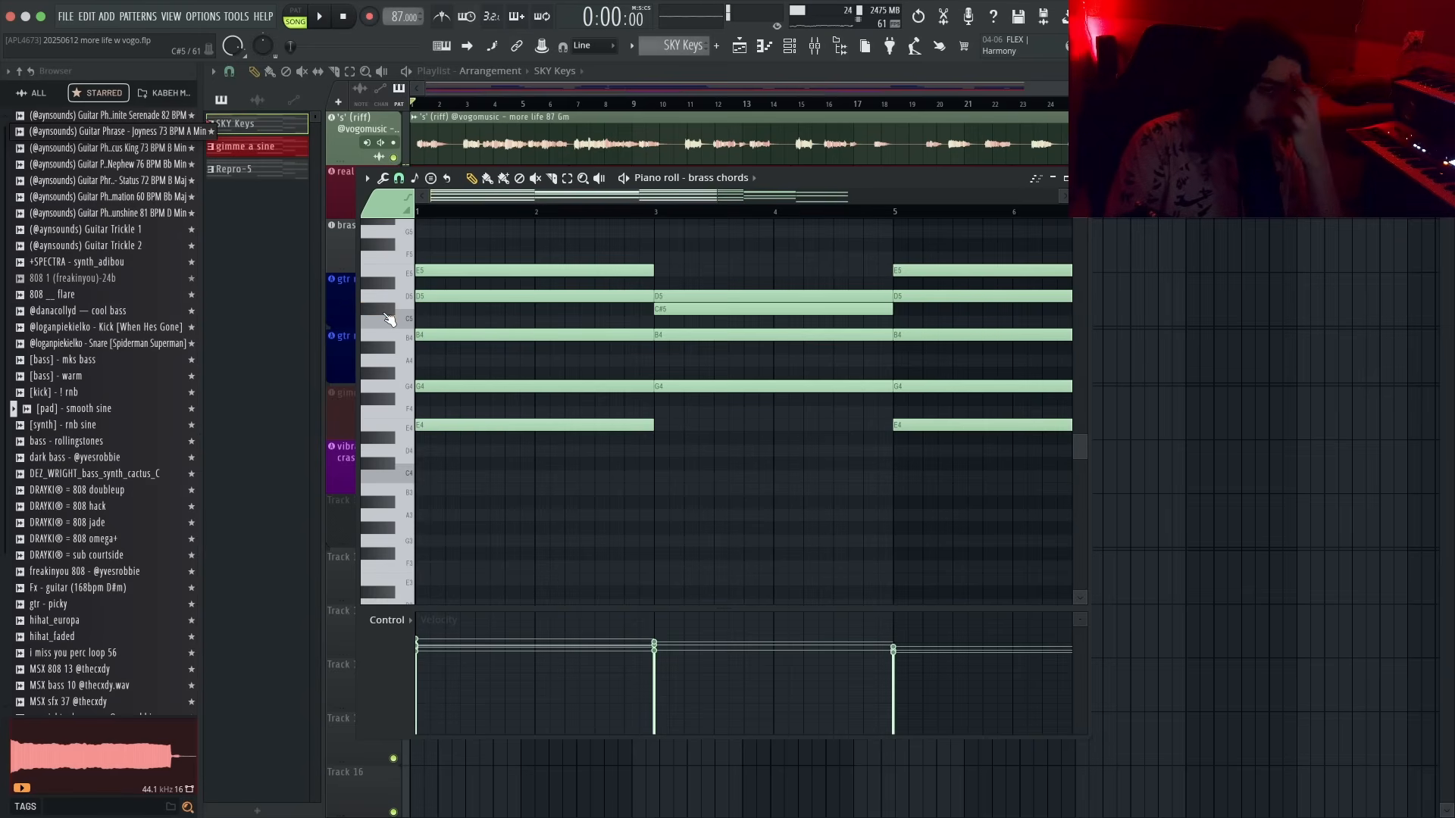
double_click(725, 331)
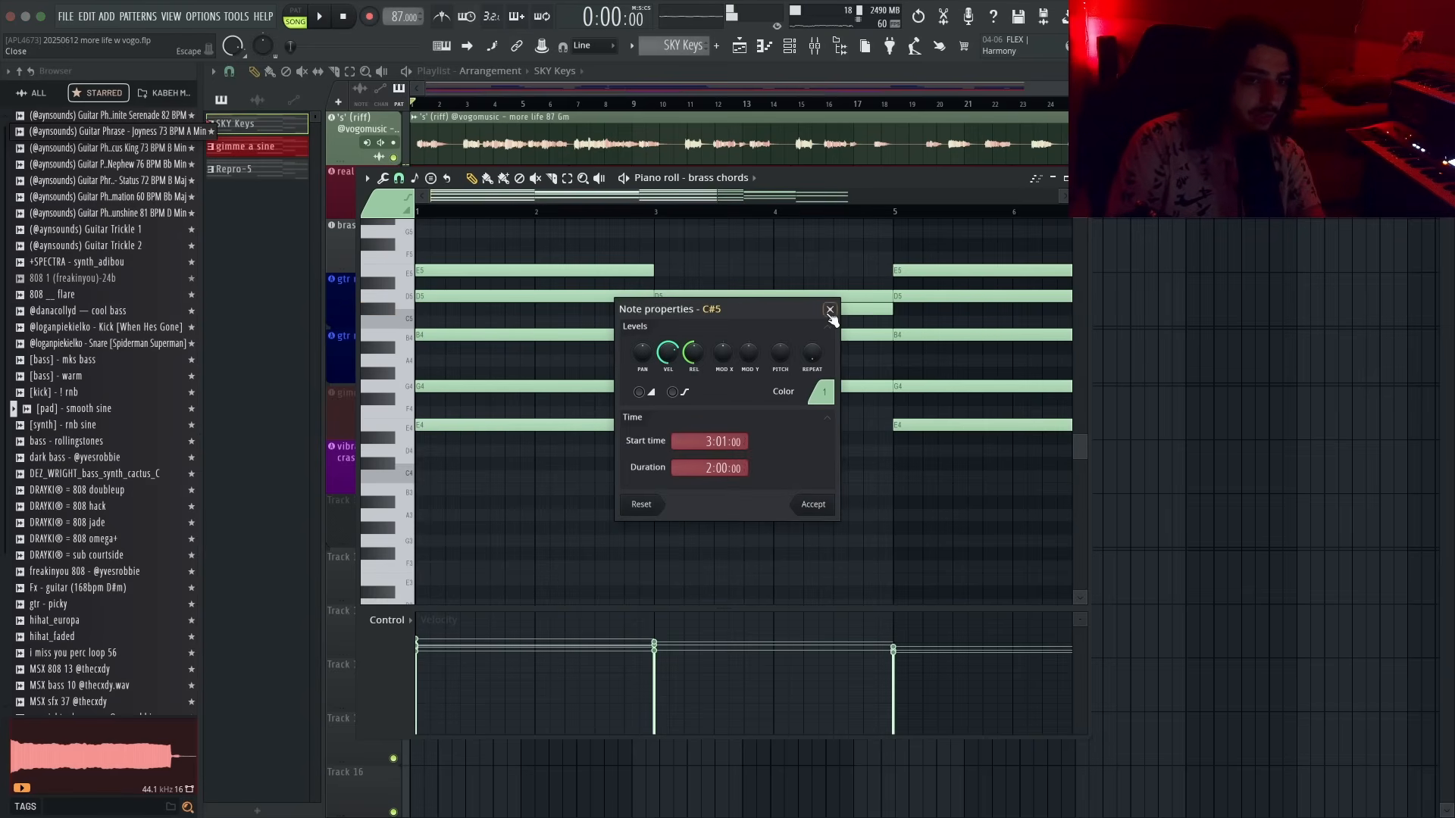
left_click(523, 347)
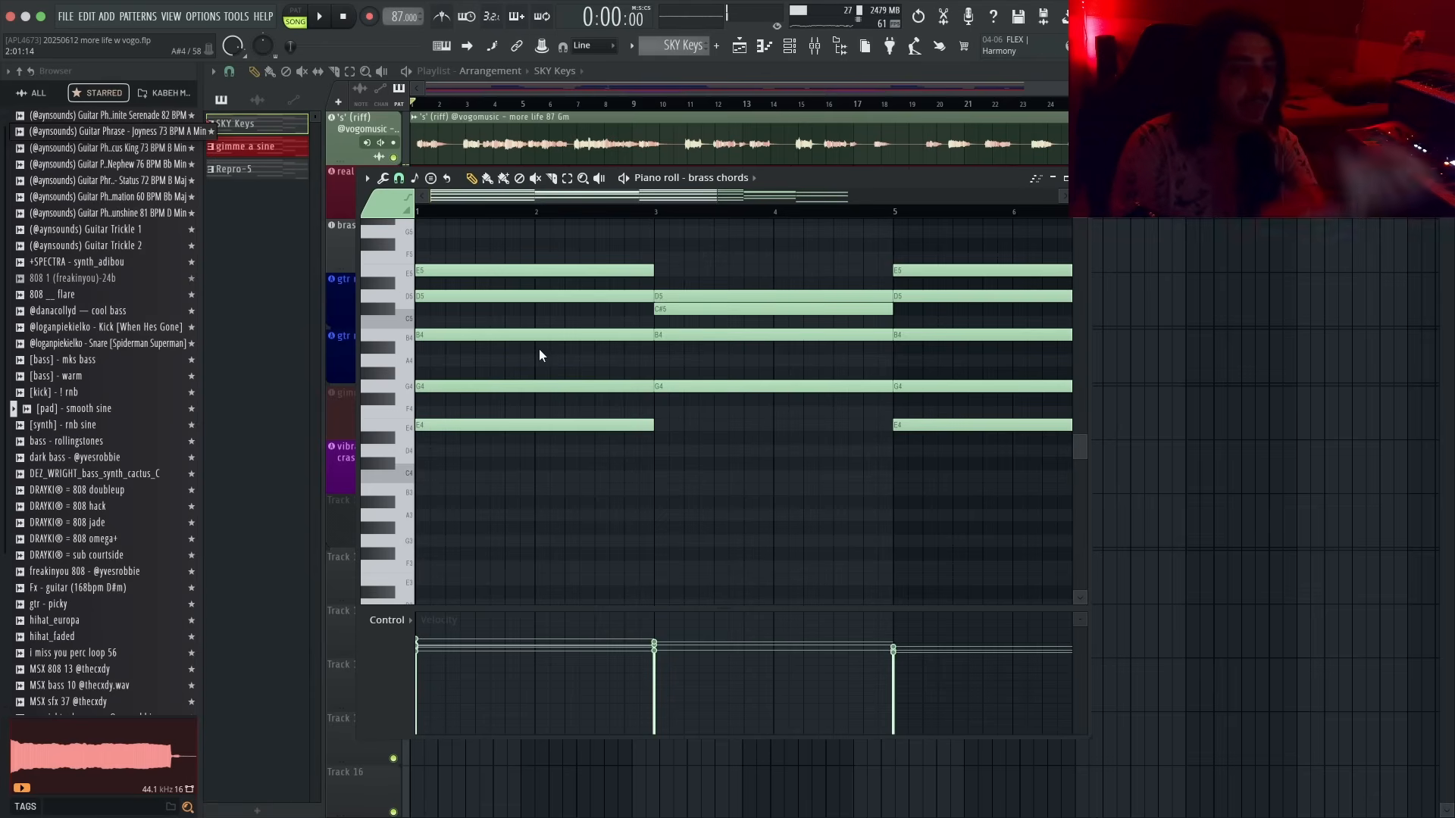
- Play the arrangement, open the mixer and reopen the brass chords pattern in the piano roll
key("space")
scroll(625, 349, "down", 1)
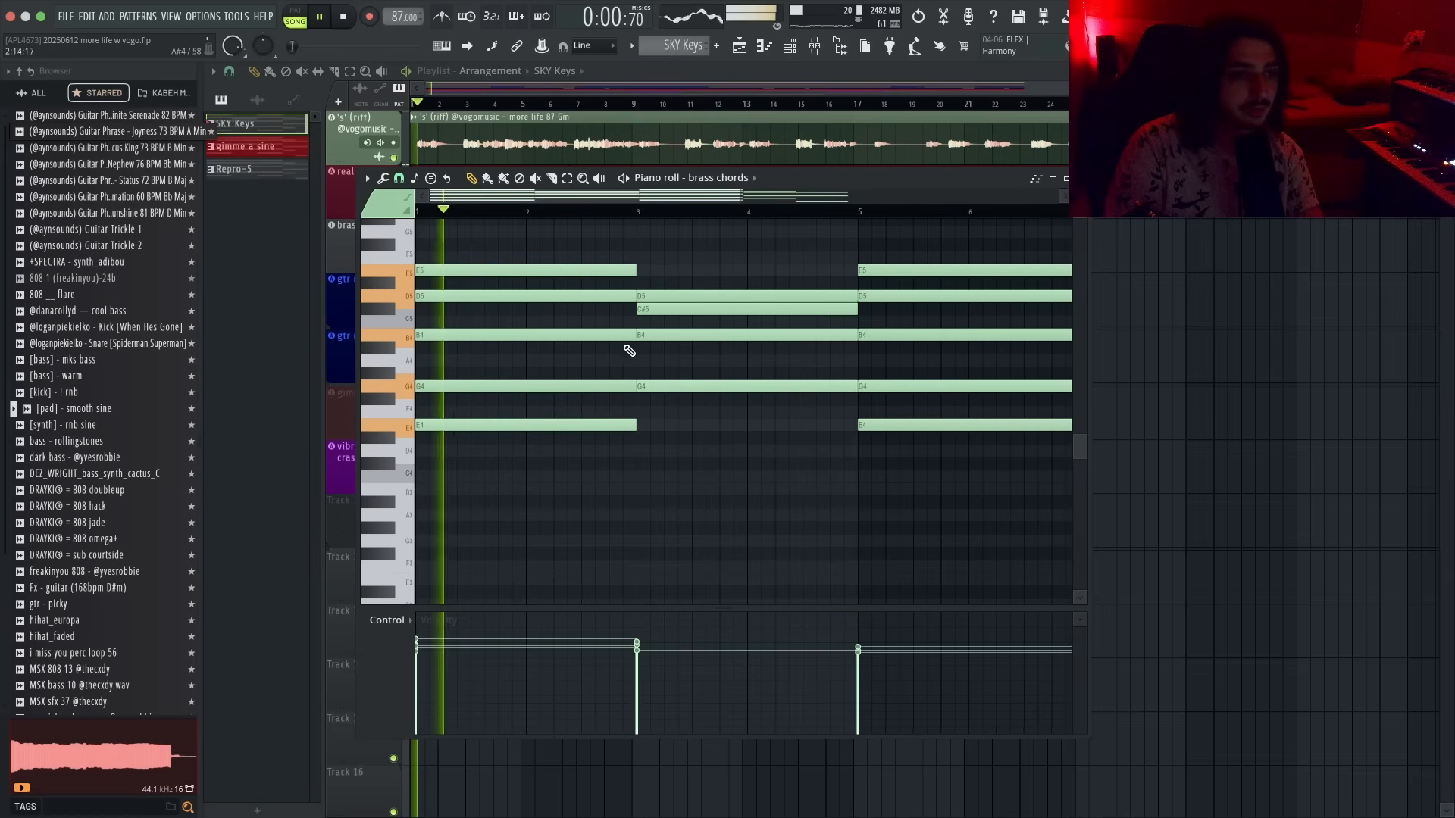
left_click(1079, 178)
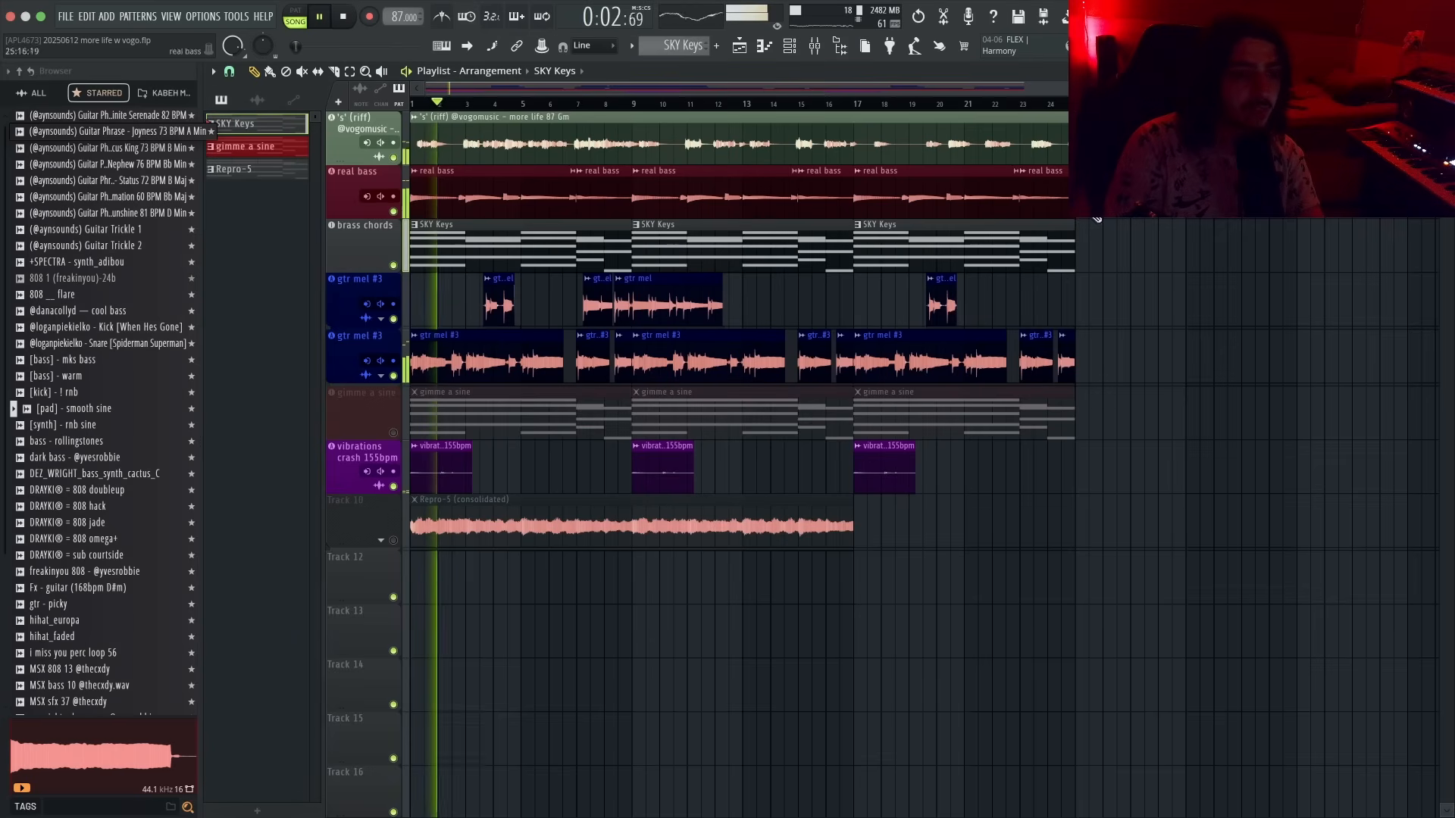
left_click(815, 46)
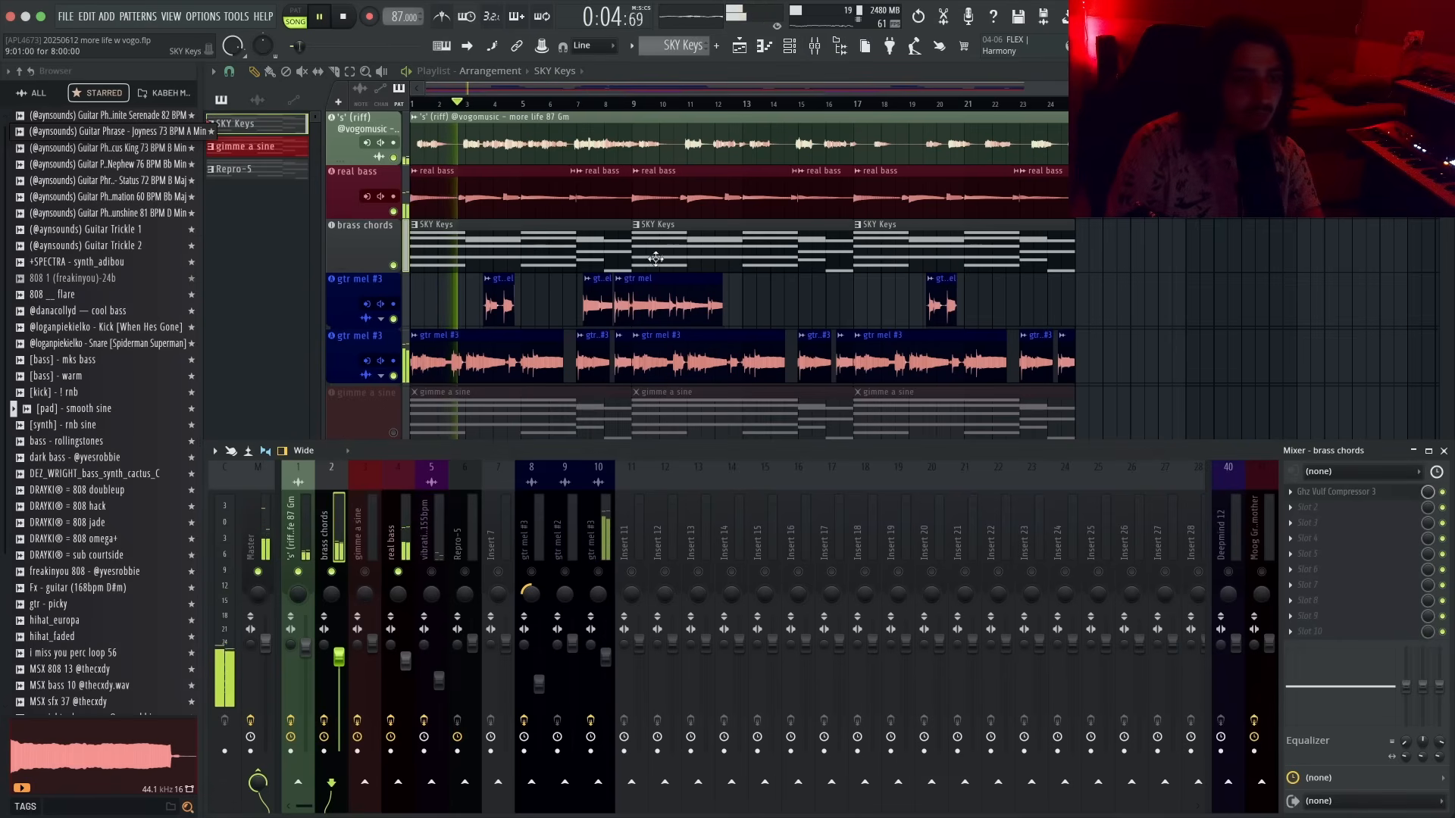
double_click(682, 258)
scroll(538, 324, "up", 3)
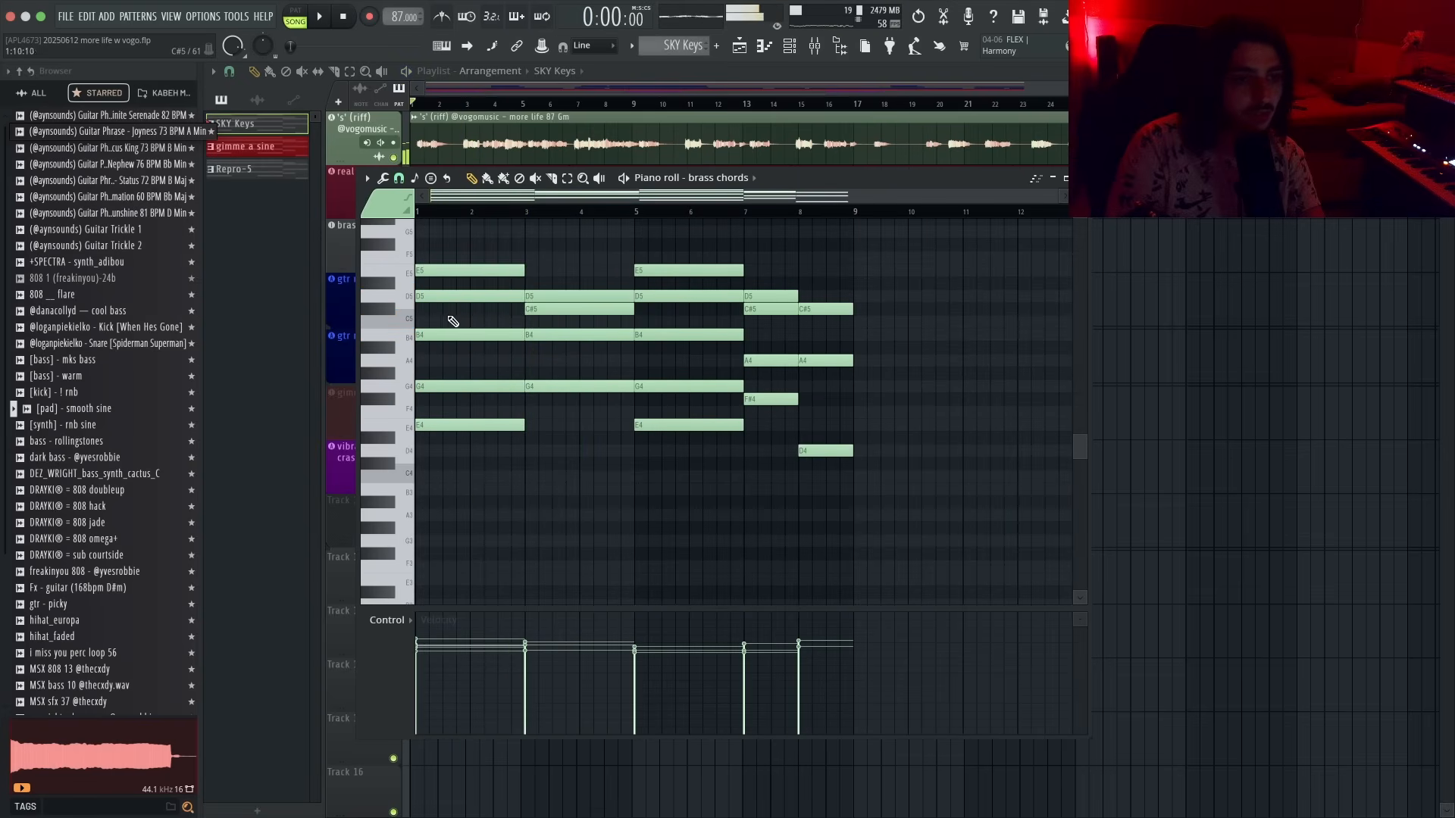
- Replace the second chord's G4 note with an F#4 note spanning bars 3 to 5
key("space")
scroll(588, 337, "up", 2)
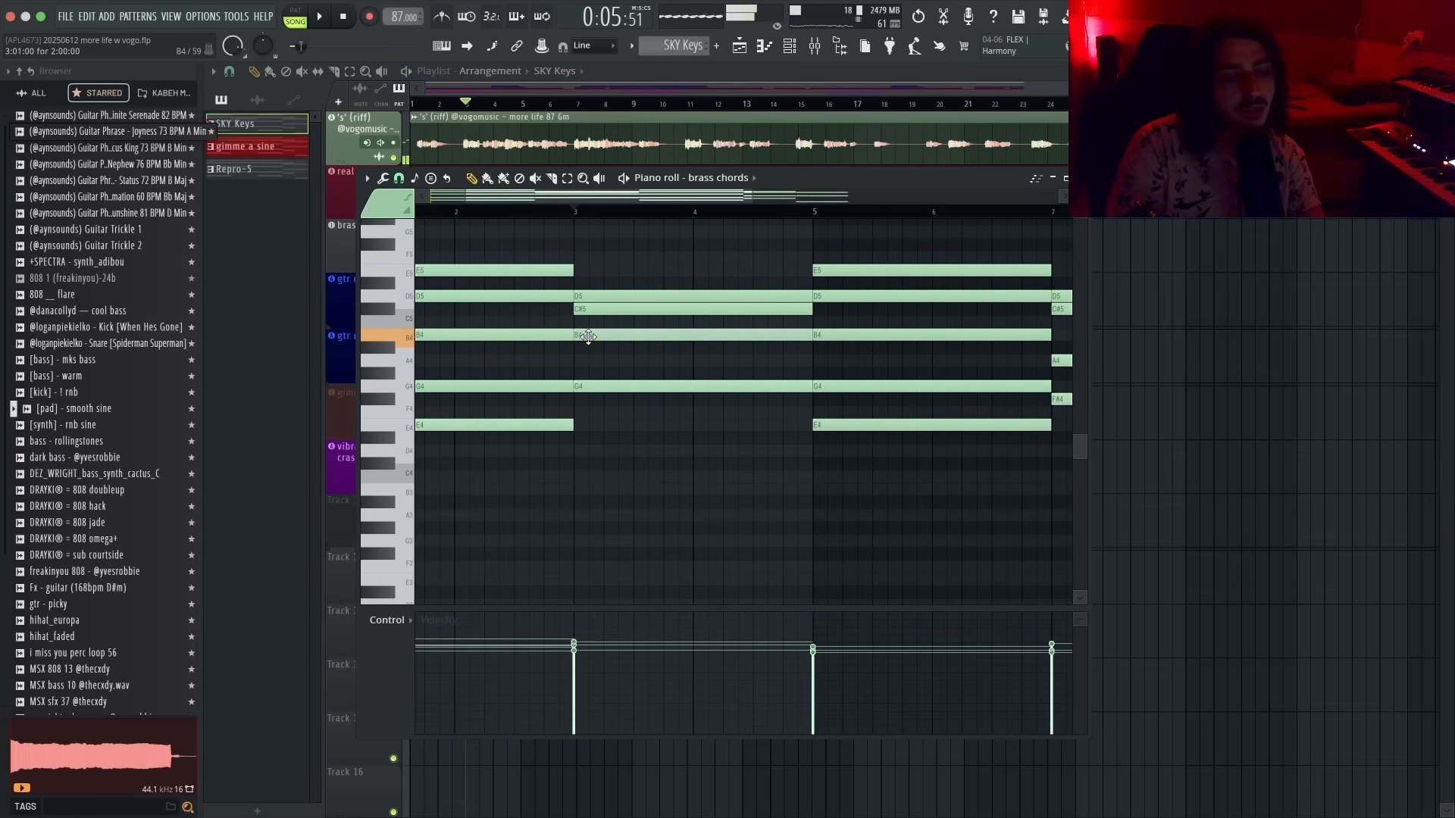
left_click(579, 423)
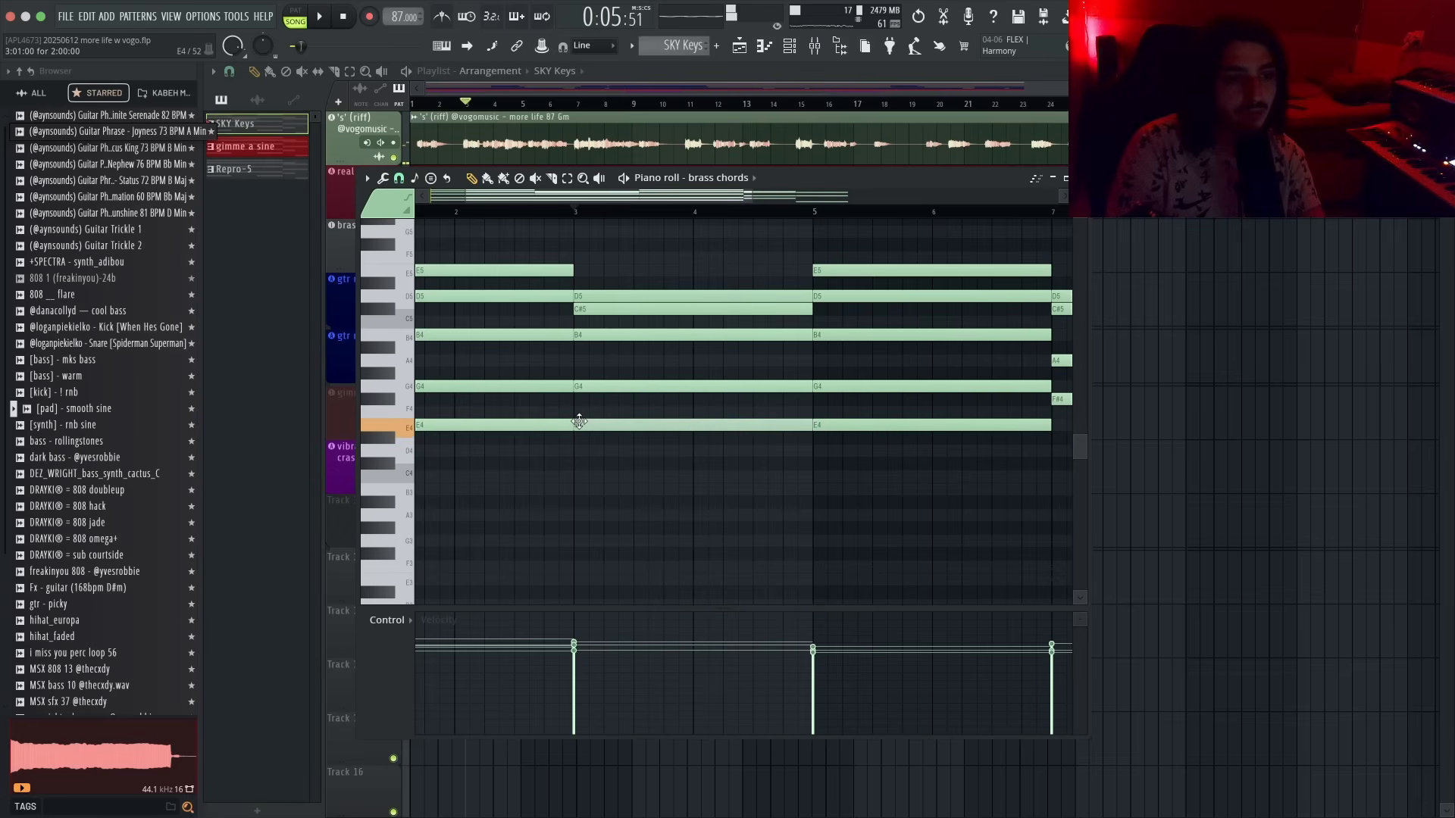
left_click(577, 411)
left_click(576, 399)
right_click(590, 425)
right_click(592, 413)
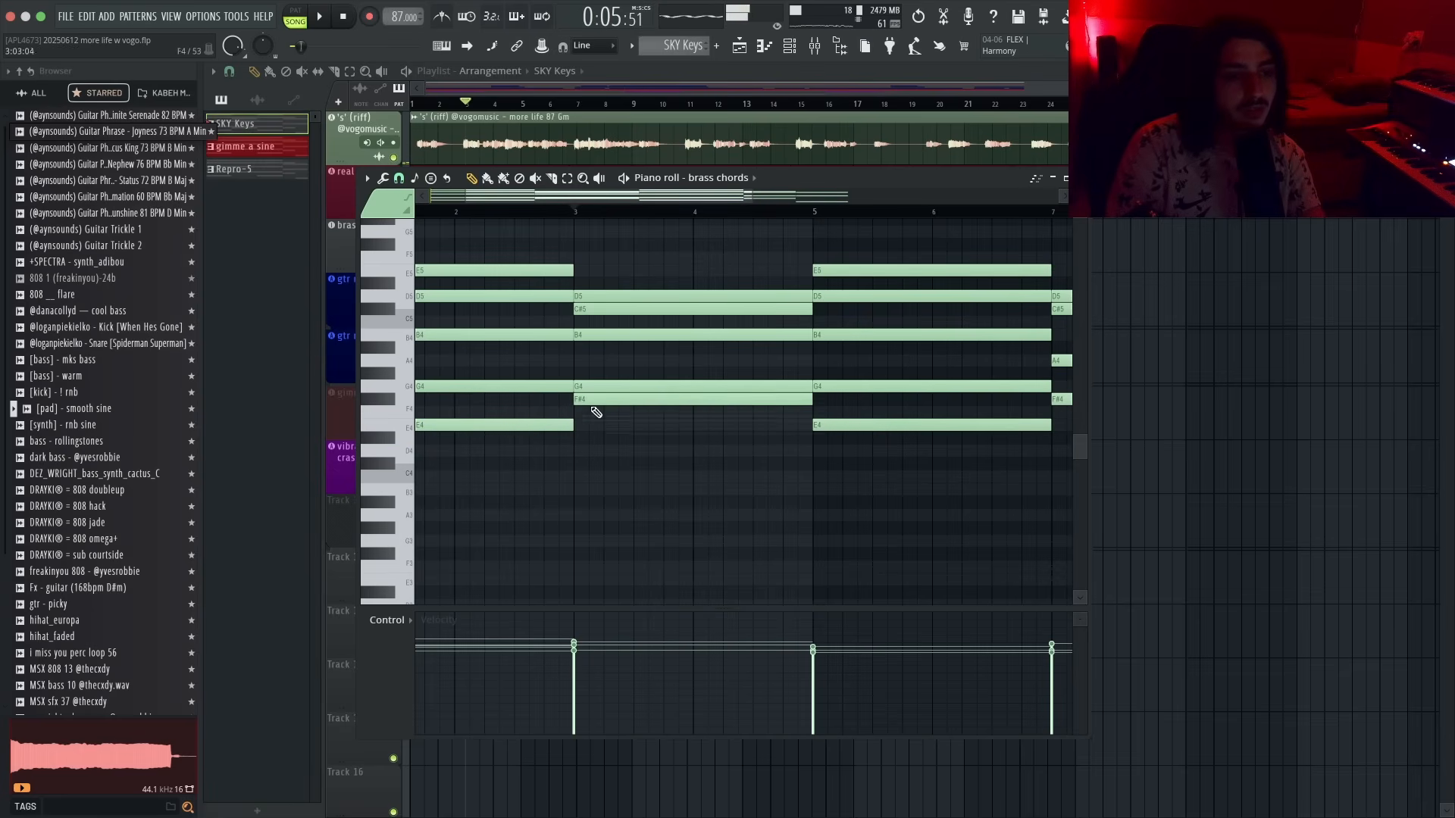
right_click(593, 386)
key("space")
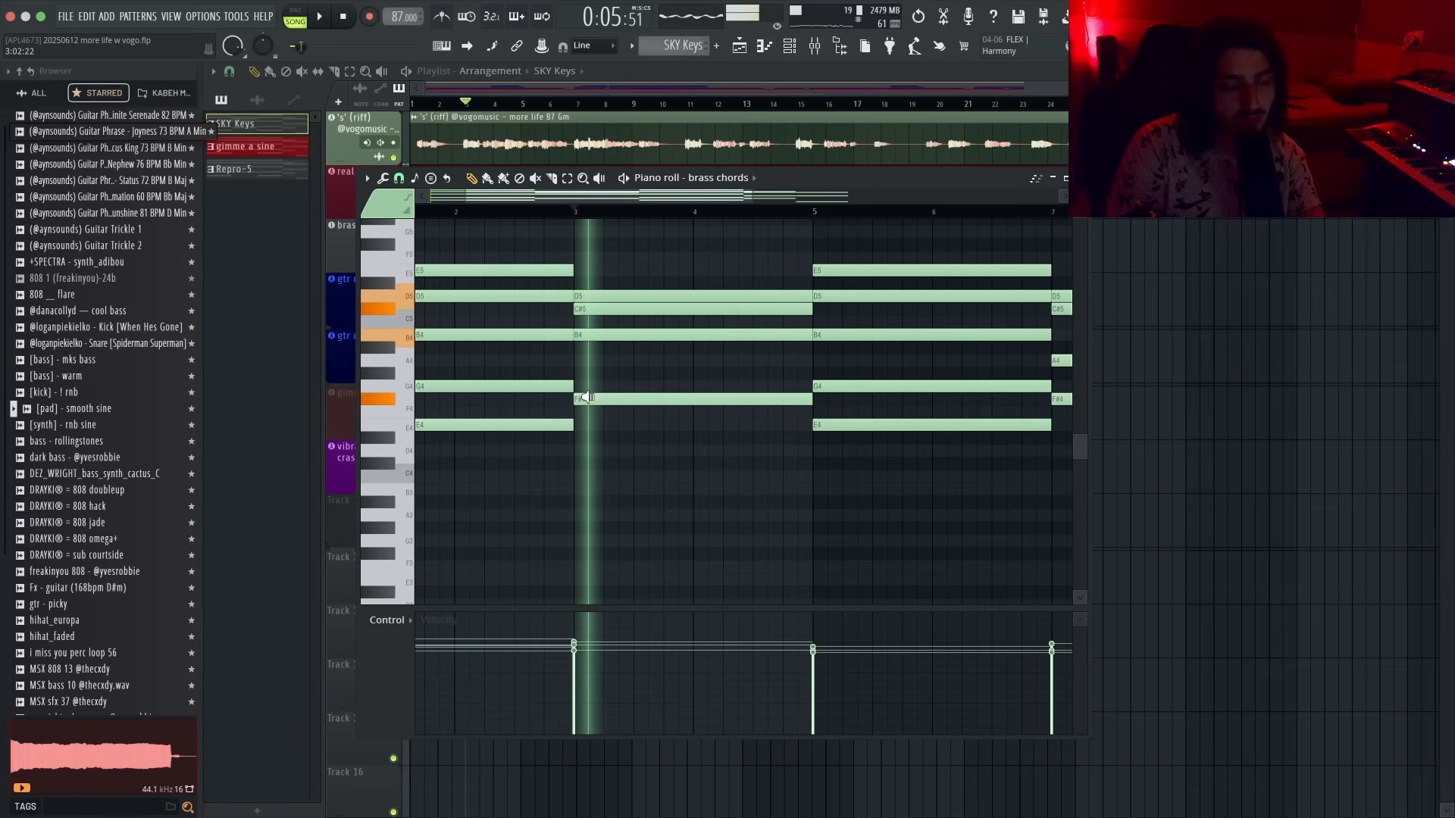
- Add an F#5 note on top of the second chord from bar 3 to bar 5
right_click(589, 397, "alt")
mouse_move(595, 338)
left_mouse_down()
mouse_move(594, 359)
mouse_move(597, 331)
left_mouse_up()
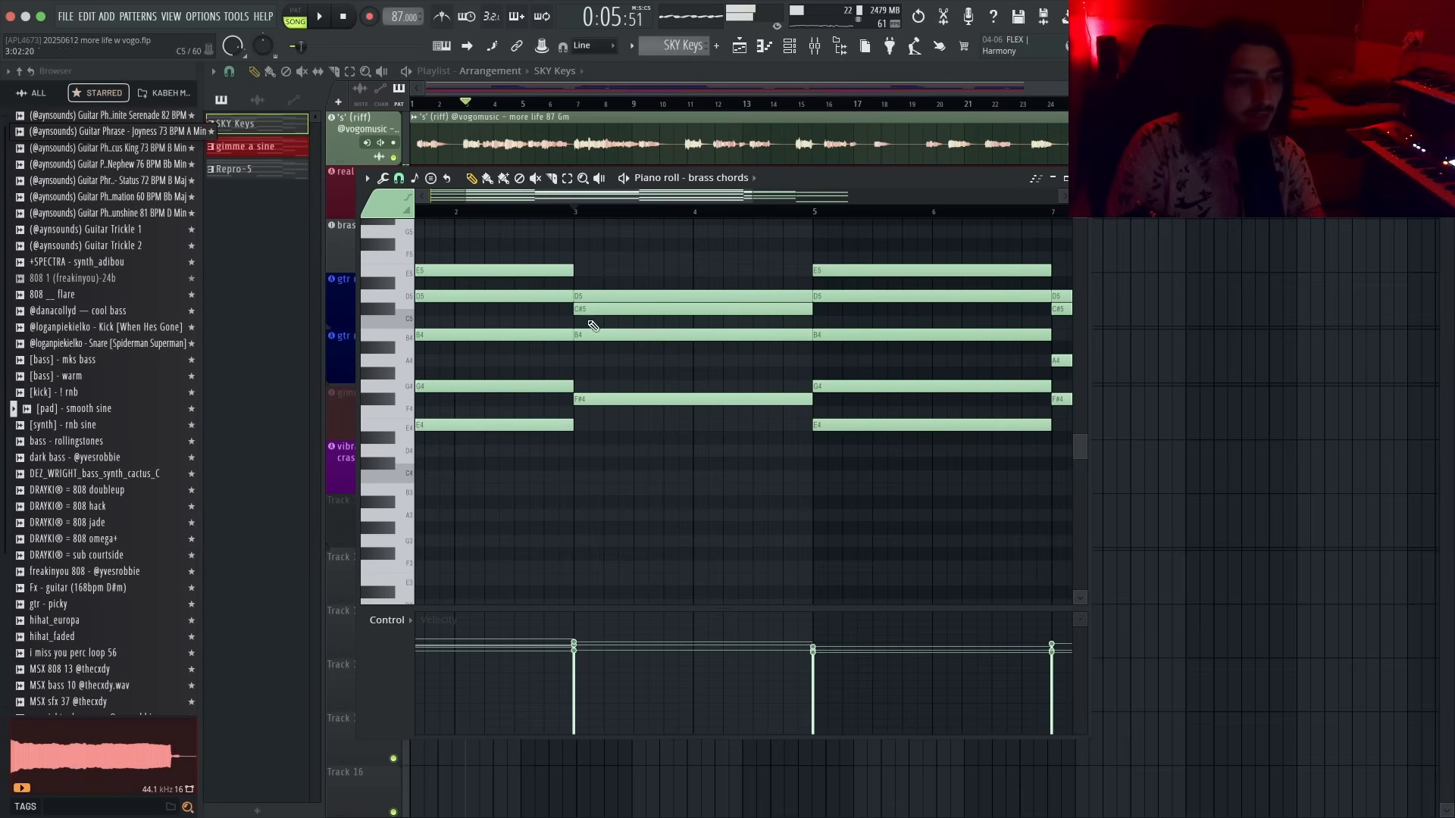
right_click(579, 382, "alt")
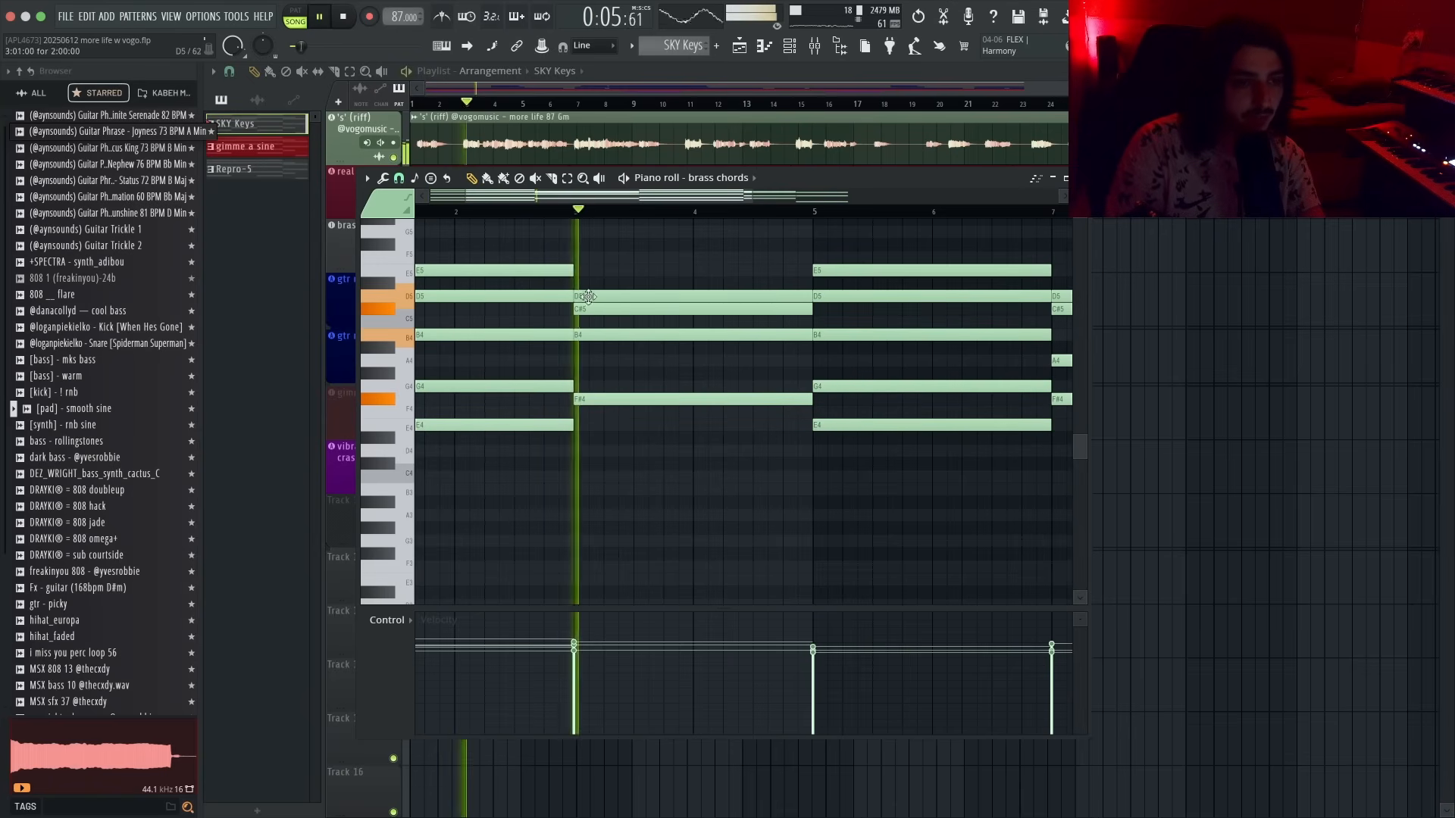
left_click(577, 245)
key("space")
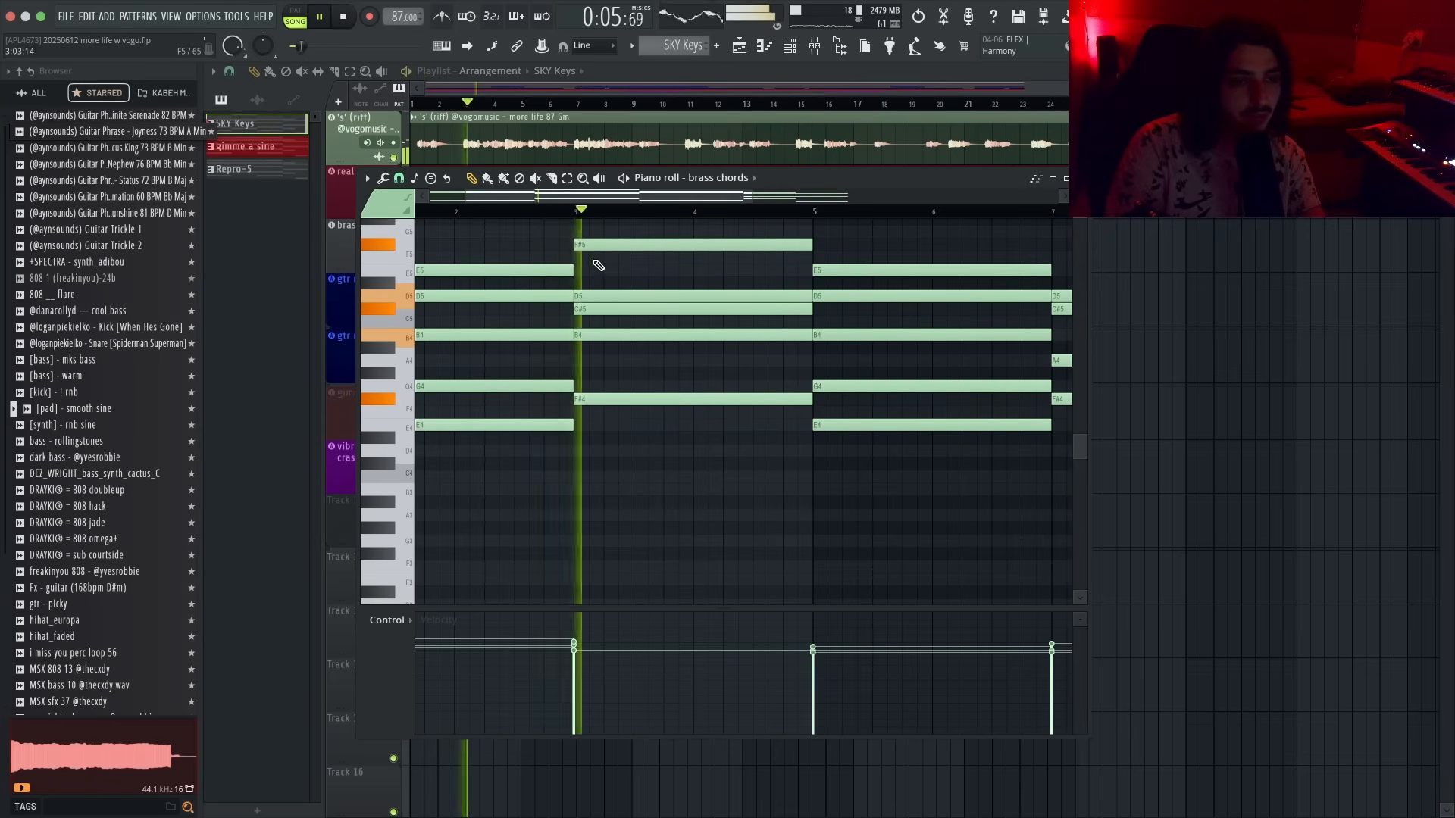
- Add an E5 note in the top voice starting partway through bar 4
scroll(632, 244, "down", 2)
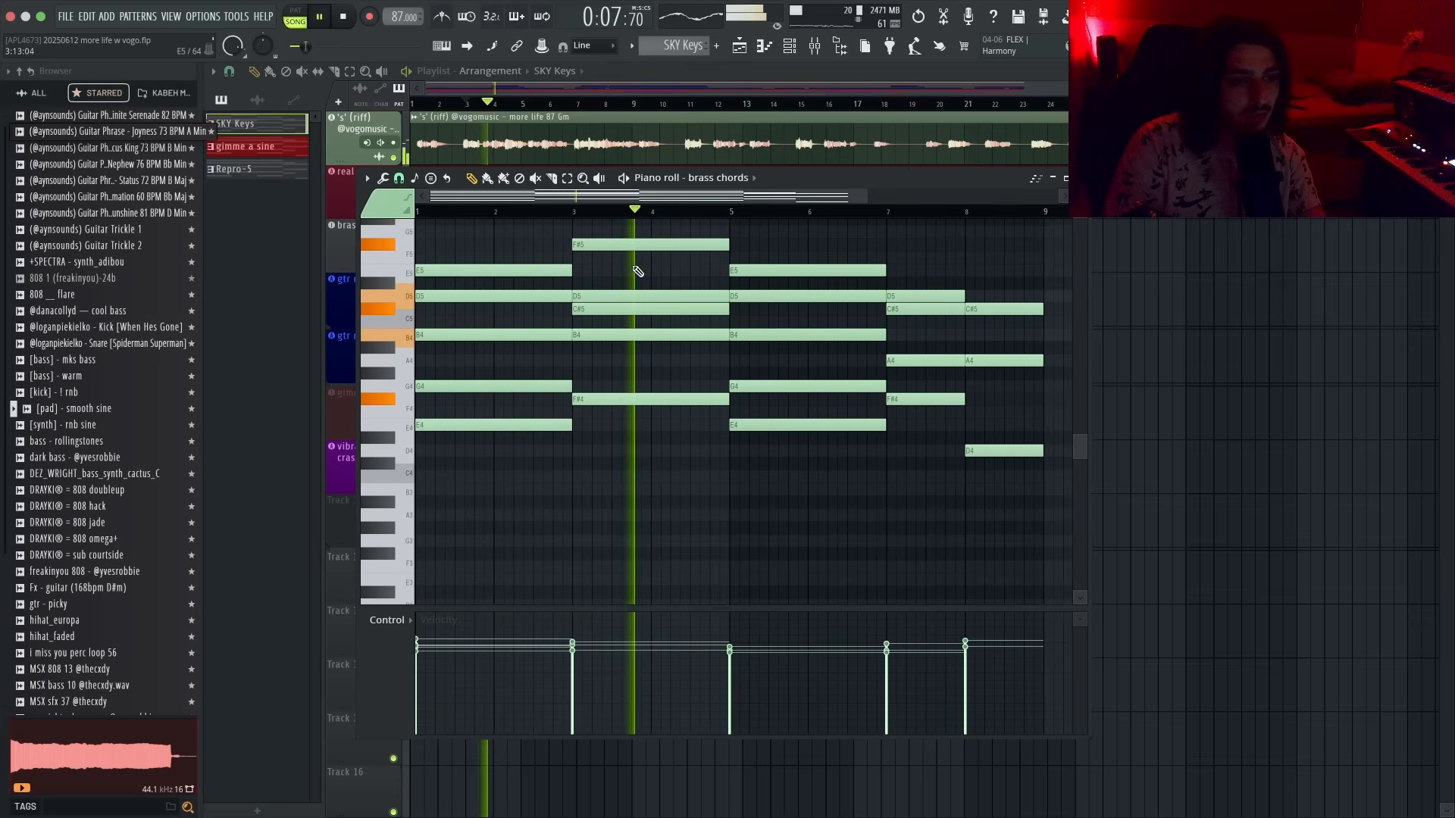
left_click(693, 272)
scroll(701, 283, "up", 2)
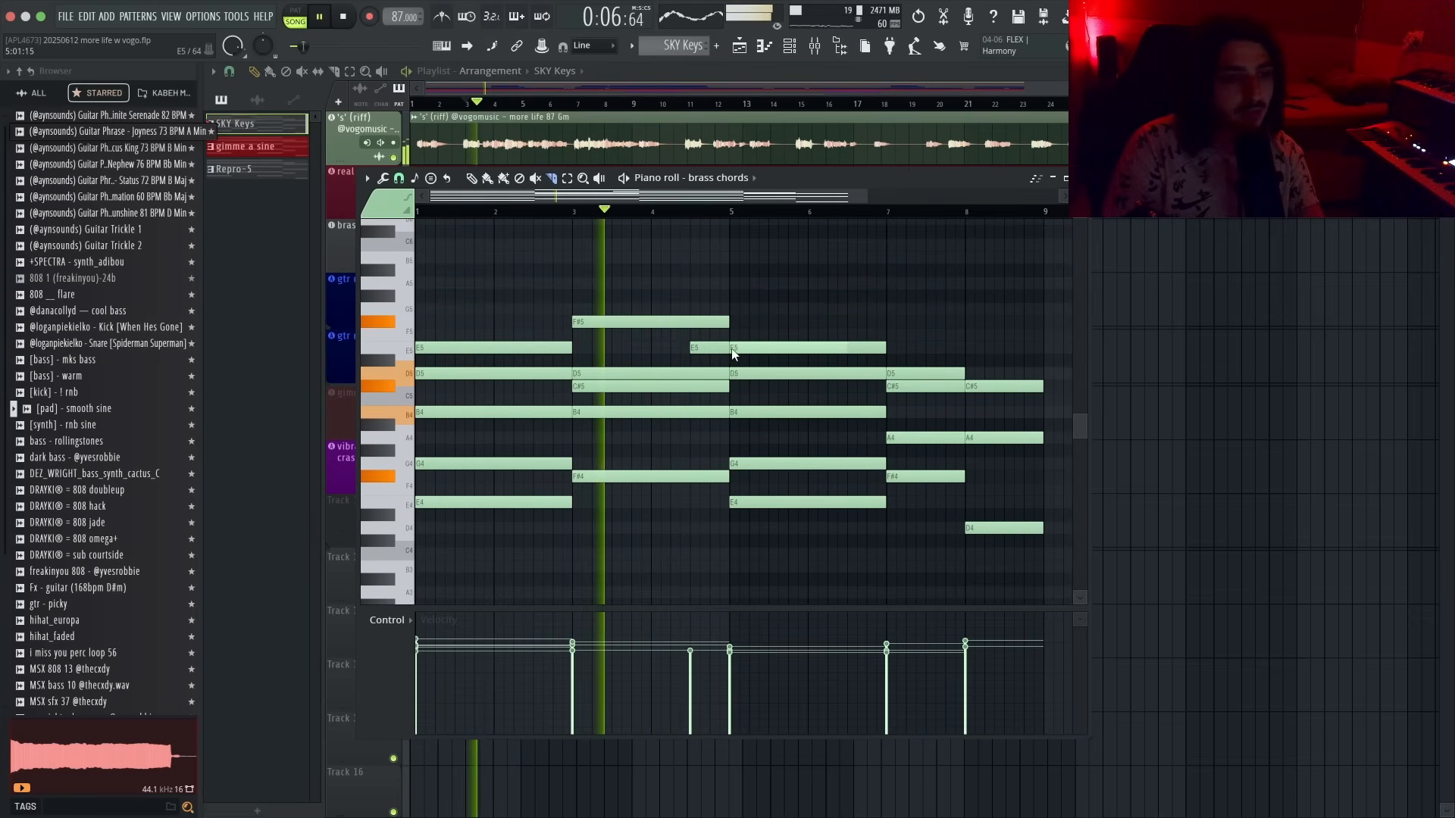
right_click(723, 349)
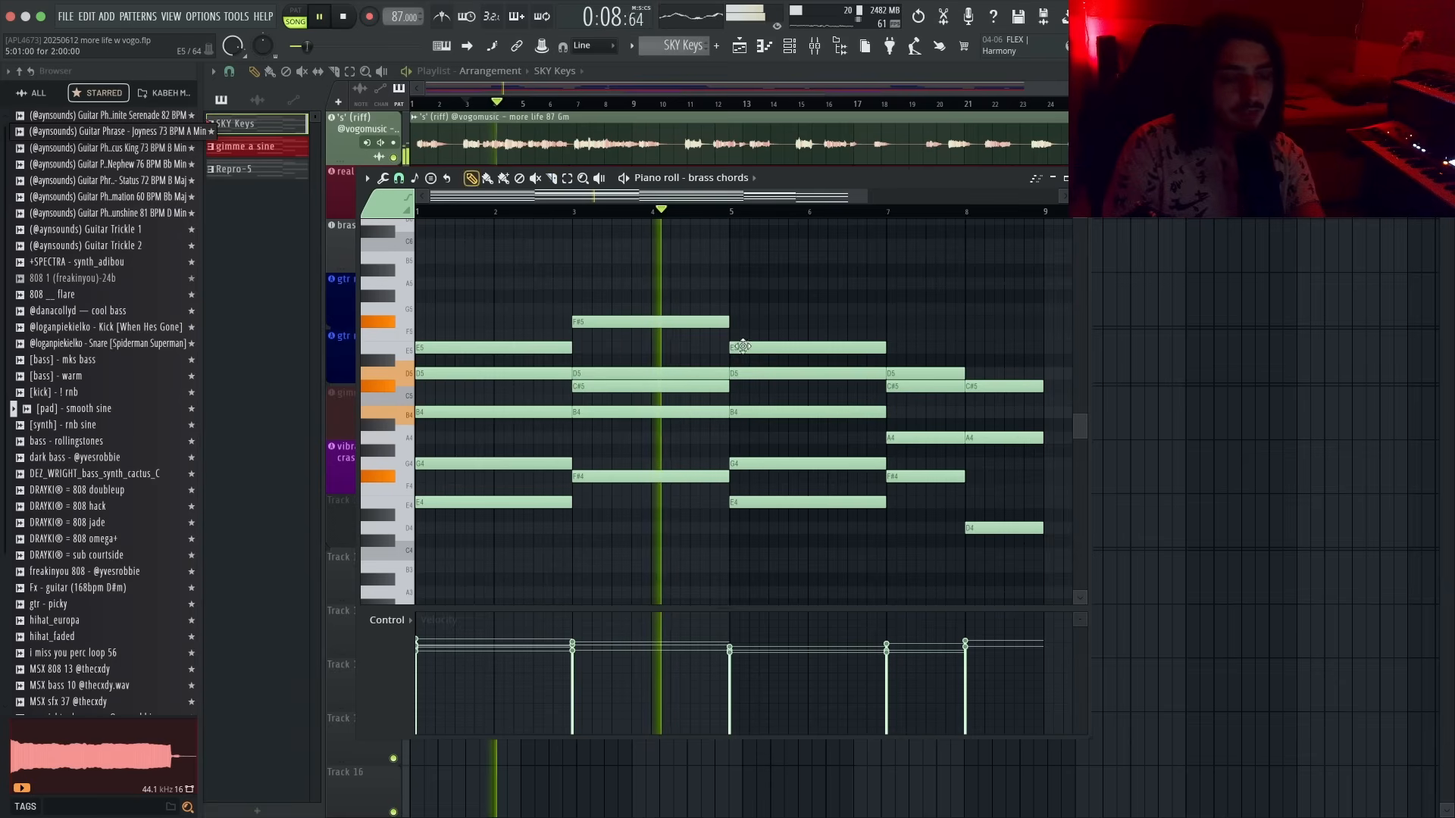
left_click(720, 347)
left_click(720, 347, "super")
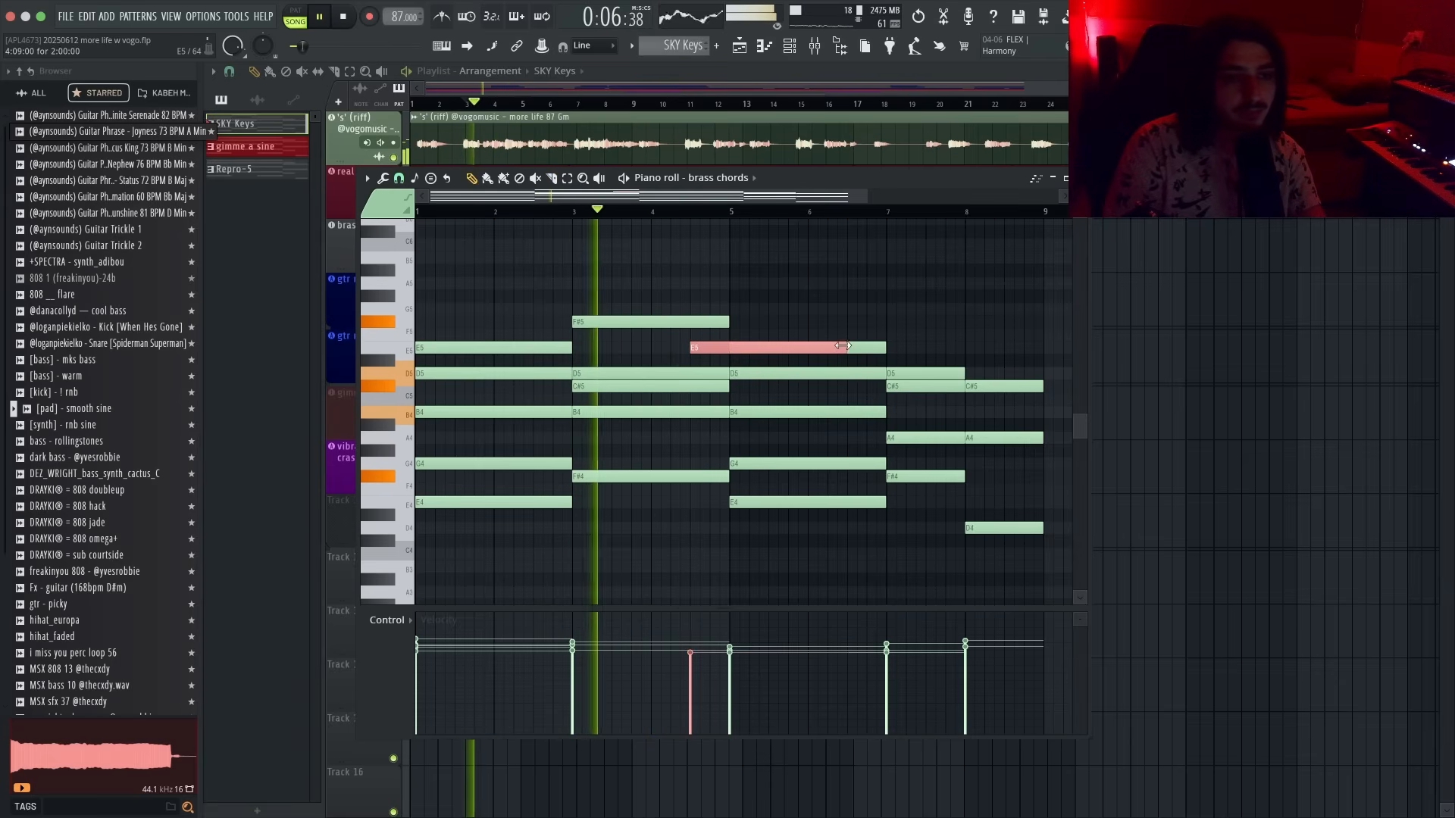
left_click_drag(844, 348, 655, 323)
- Draw short high notes just before bar 5 to start a melodic fill
scroll(710, 360, "up", 3)
left_click(802, 328, "super")
left_click_drag(774, 321, 674, 322)
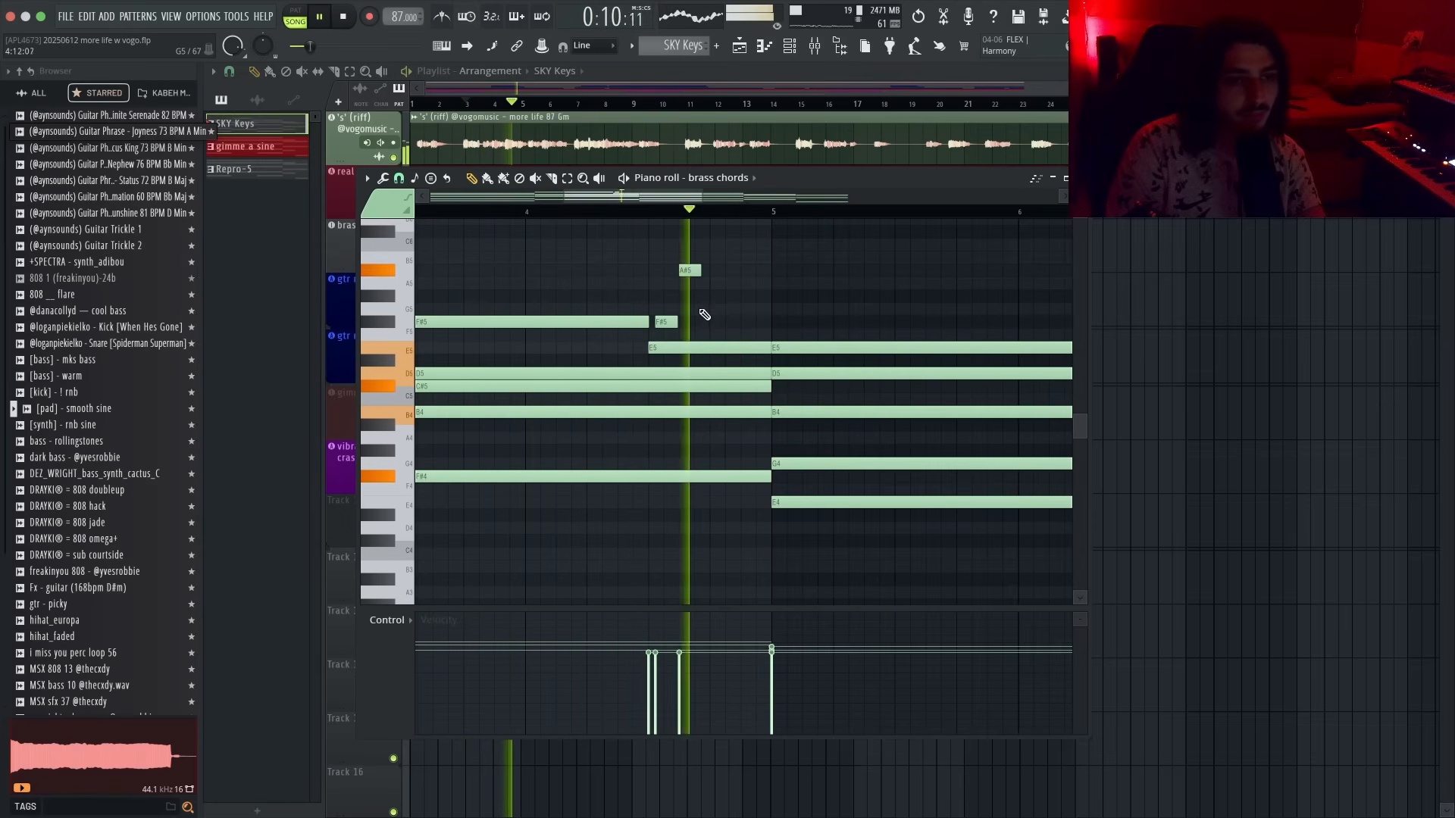
left_click(689, 271)
key("space")
- Rearrange the fill notes into a descending run and shorten the E5 note before bar 5
left_click(650, 223)
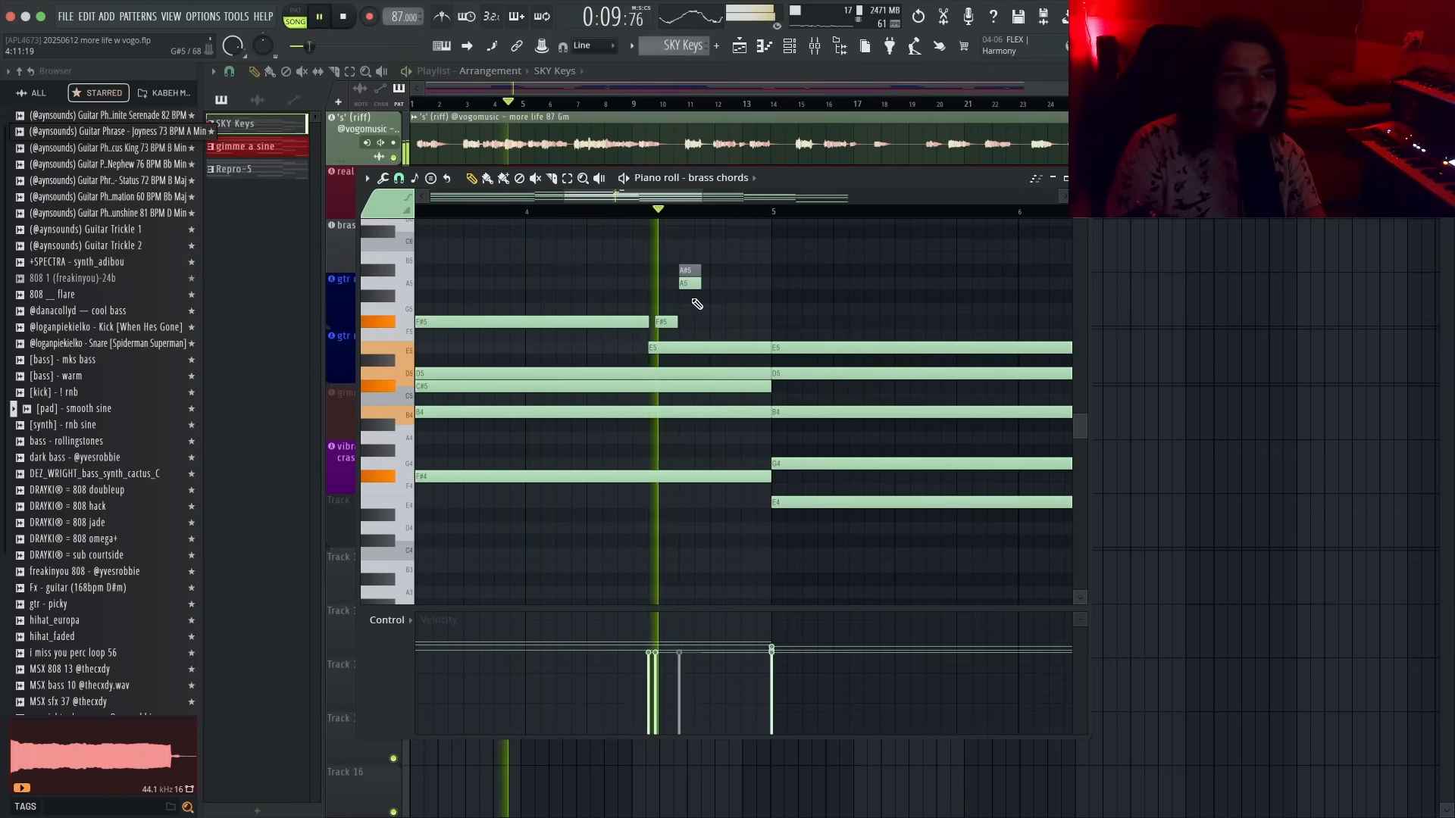
scroll(686, 288, "up", 2, "ctrl")
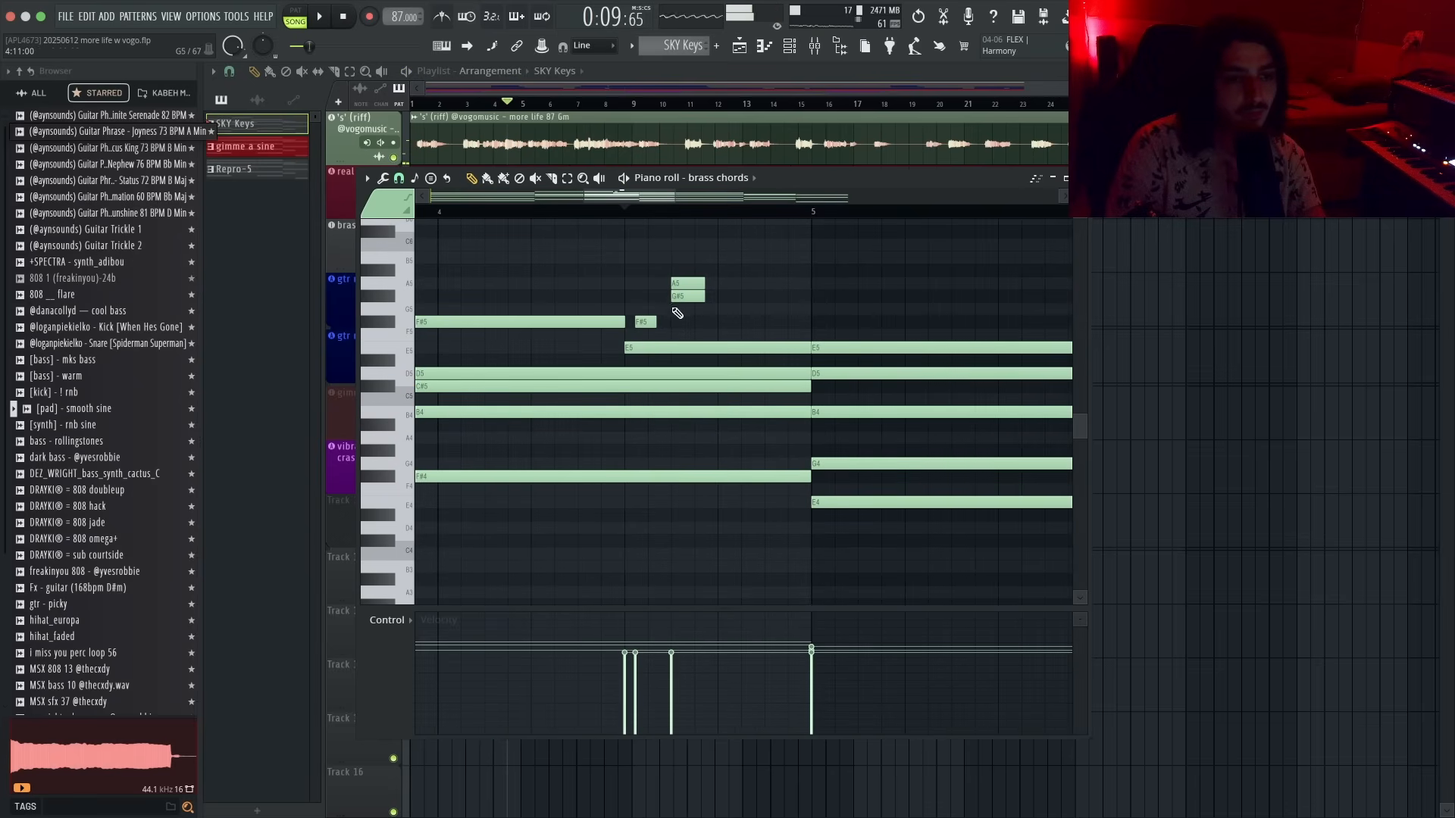
mouse_move(682, 280)
left_mouse_down()
mouse_move(687, 329)
mouse_move(688, 282)
left_mouse_up()
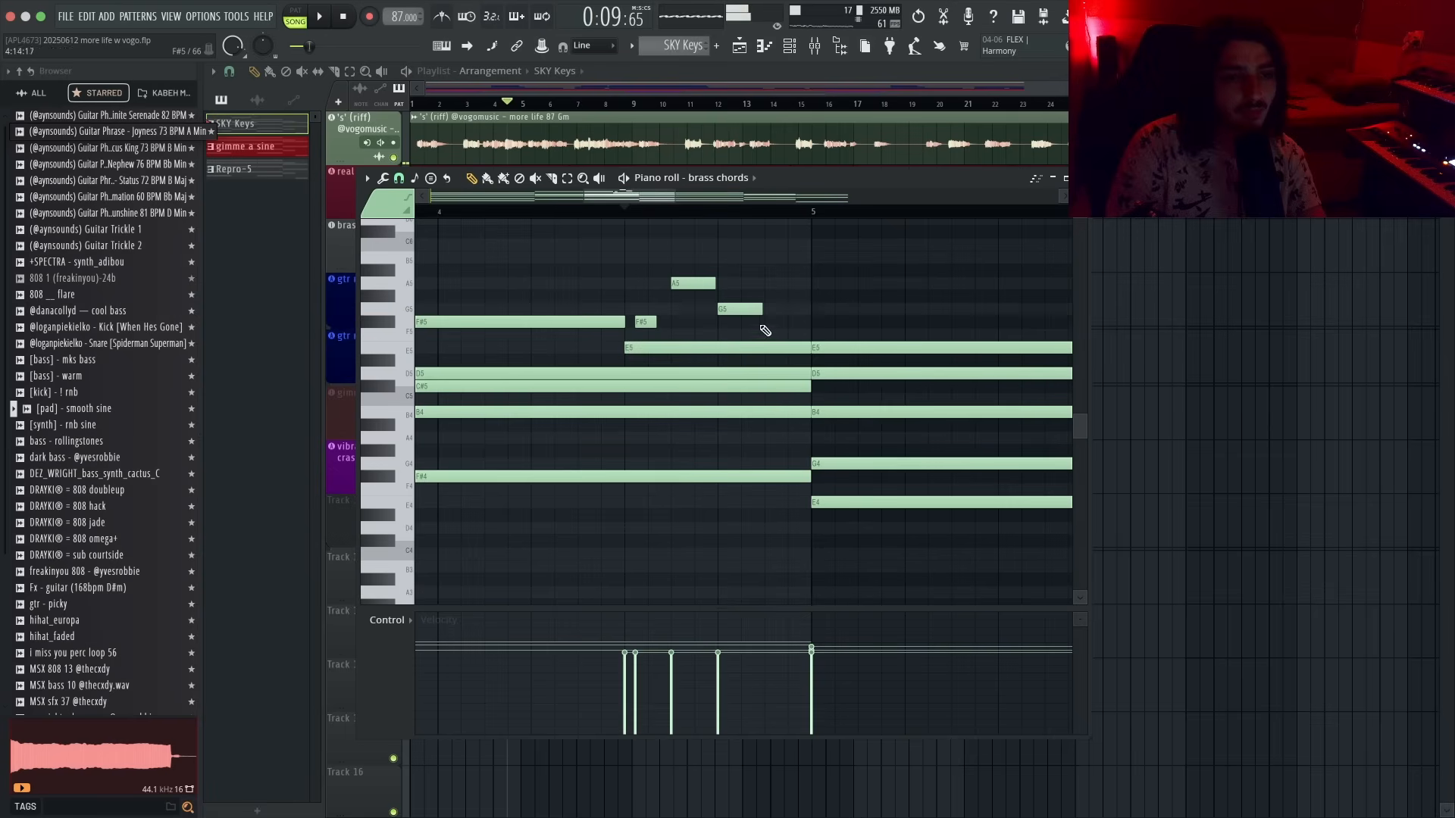
key("space")
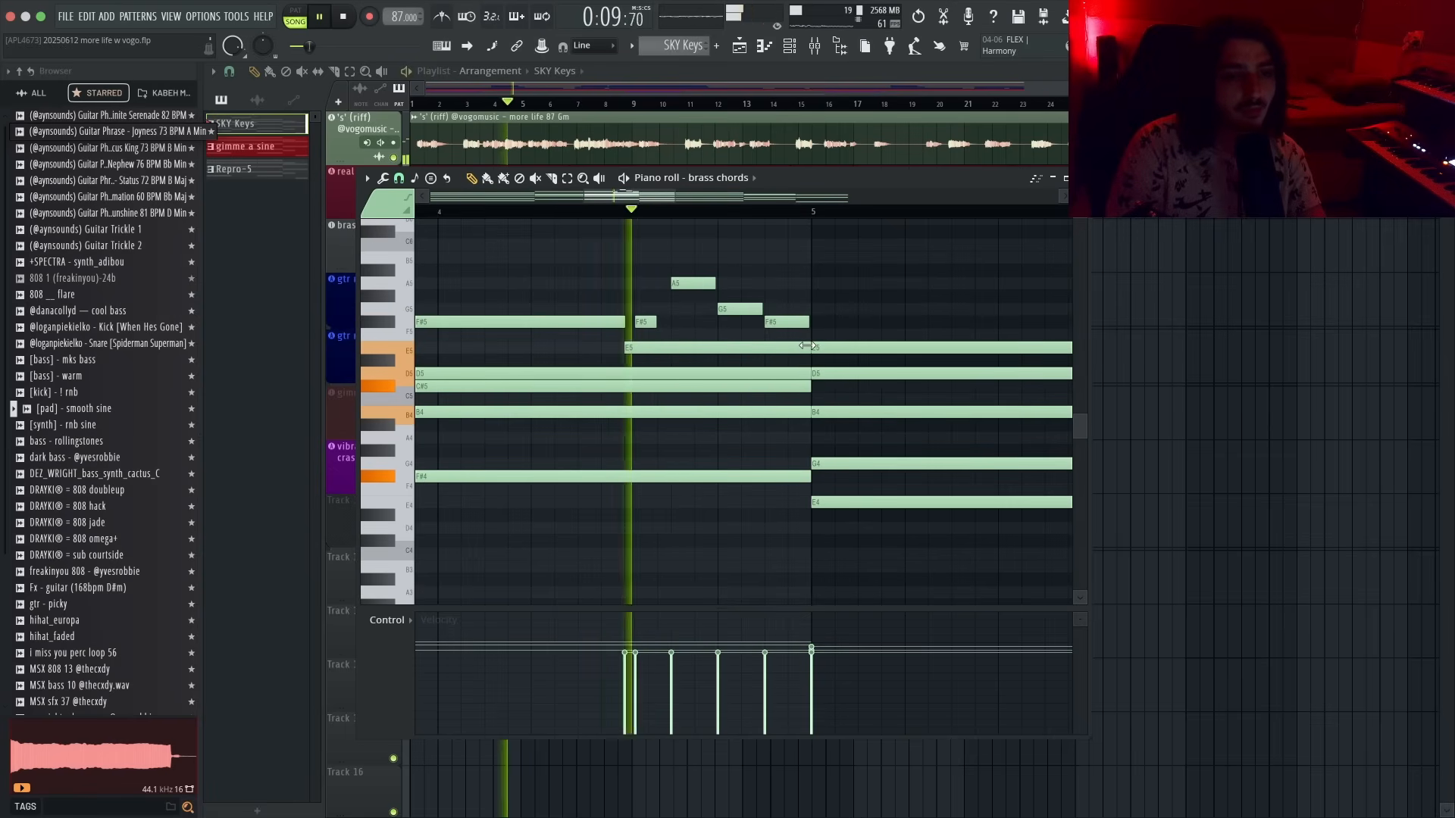
left_click_drag(809, 347, 649, 343)
left_click_drag(735, 308, 804, 325)
key("space")
key("space")
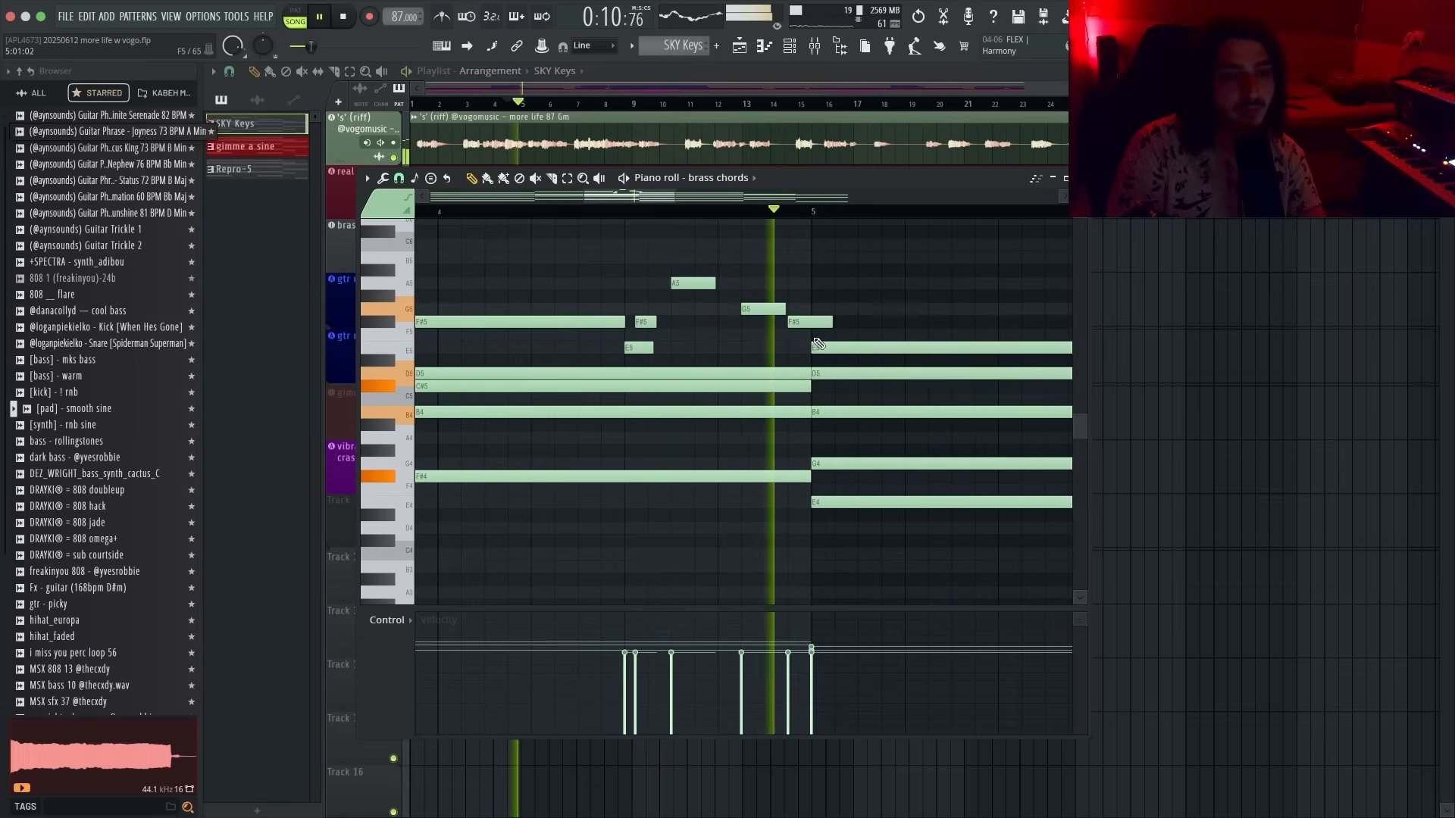
- Adjust the timing of the fill's last notes while replaying the passage
scroll(819, 345, "down", 1)
key("space")
key("space")
key("space")
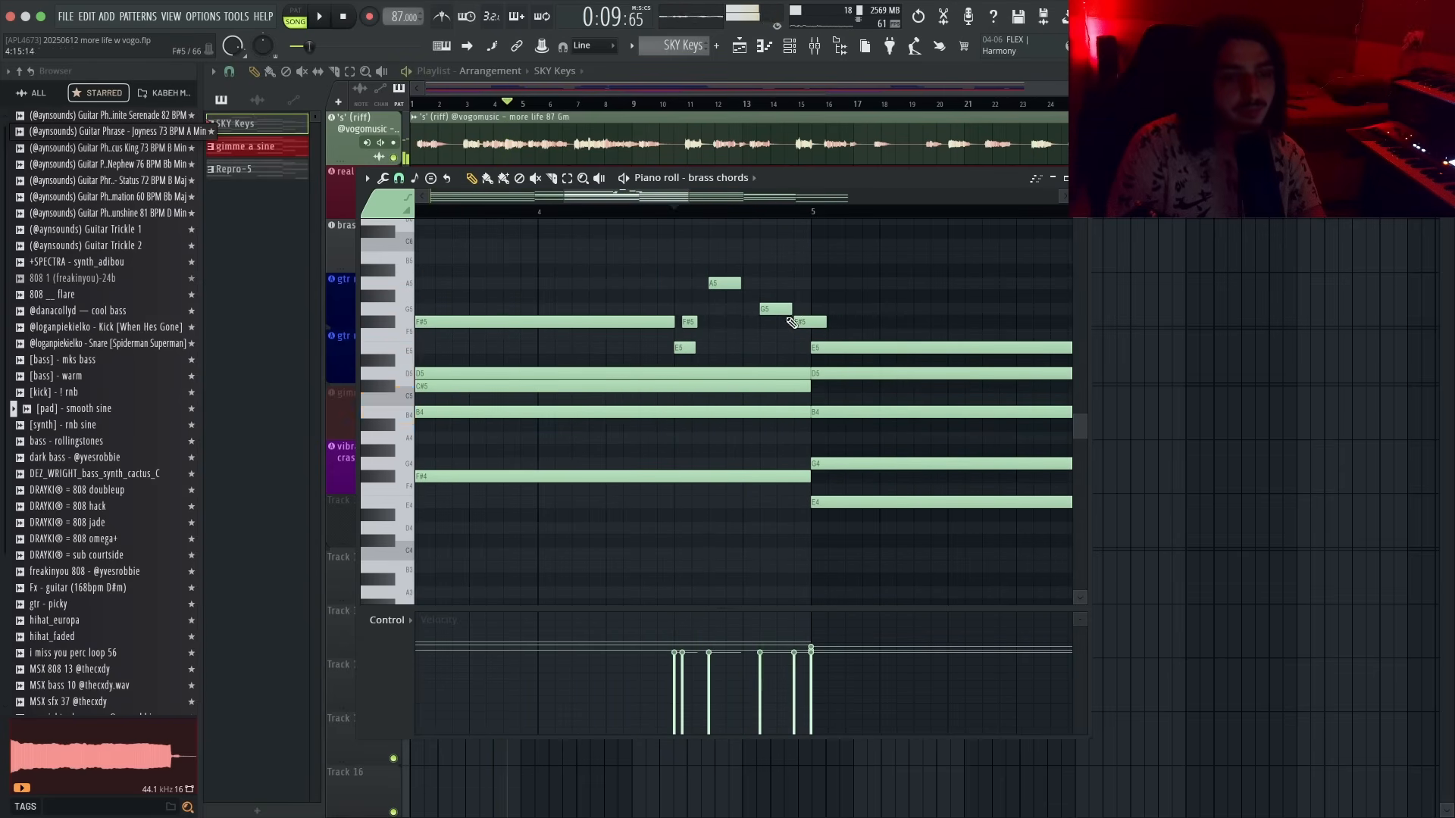
key("space")
left_click_drag(777, 313, 795, 328)
key("space")
key("space")
key("space")
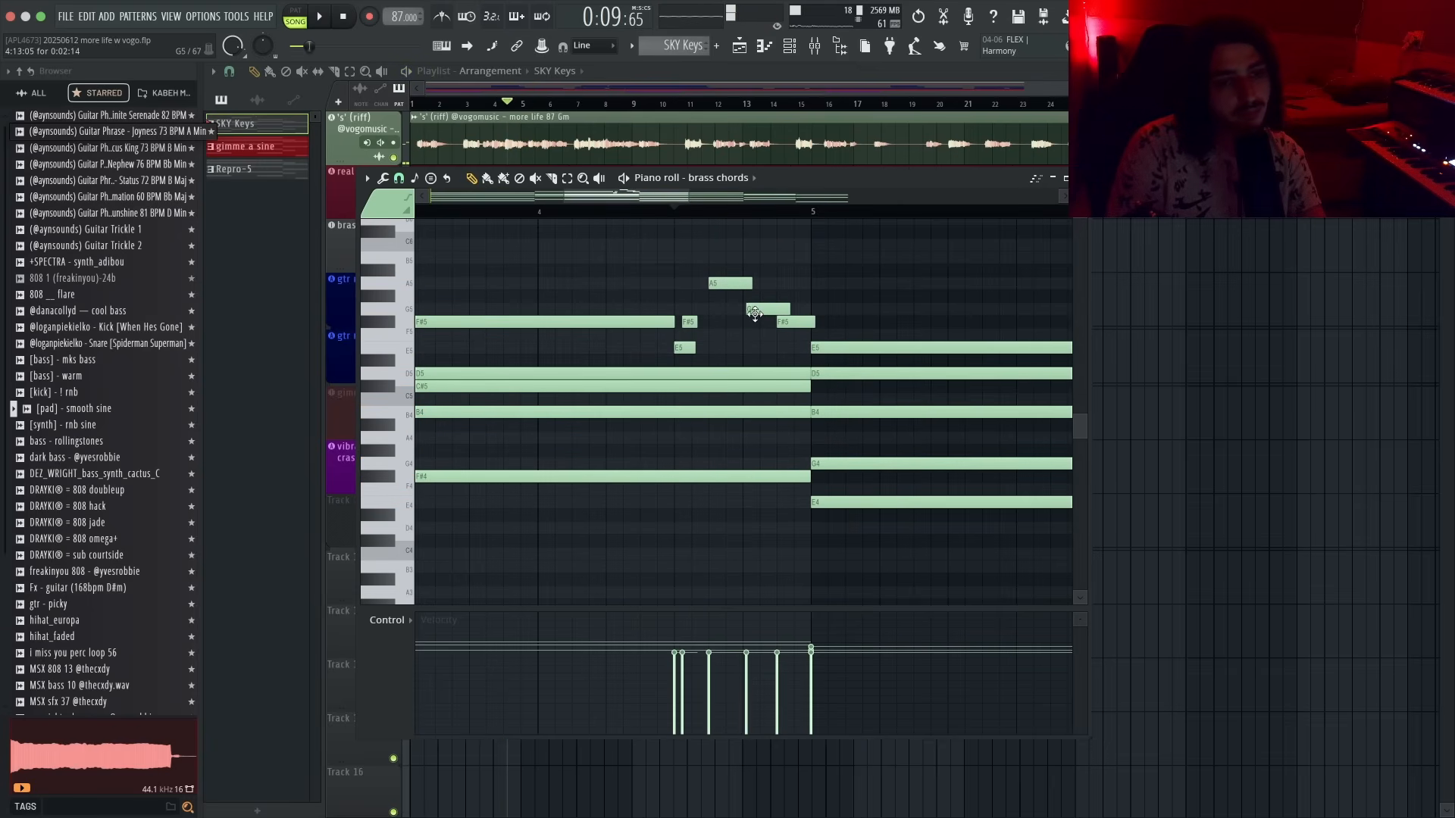
left_click_drag(790, 320, 792, 321)
key("space")
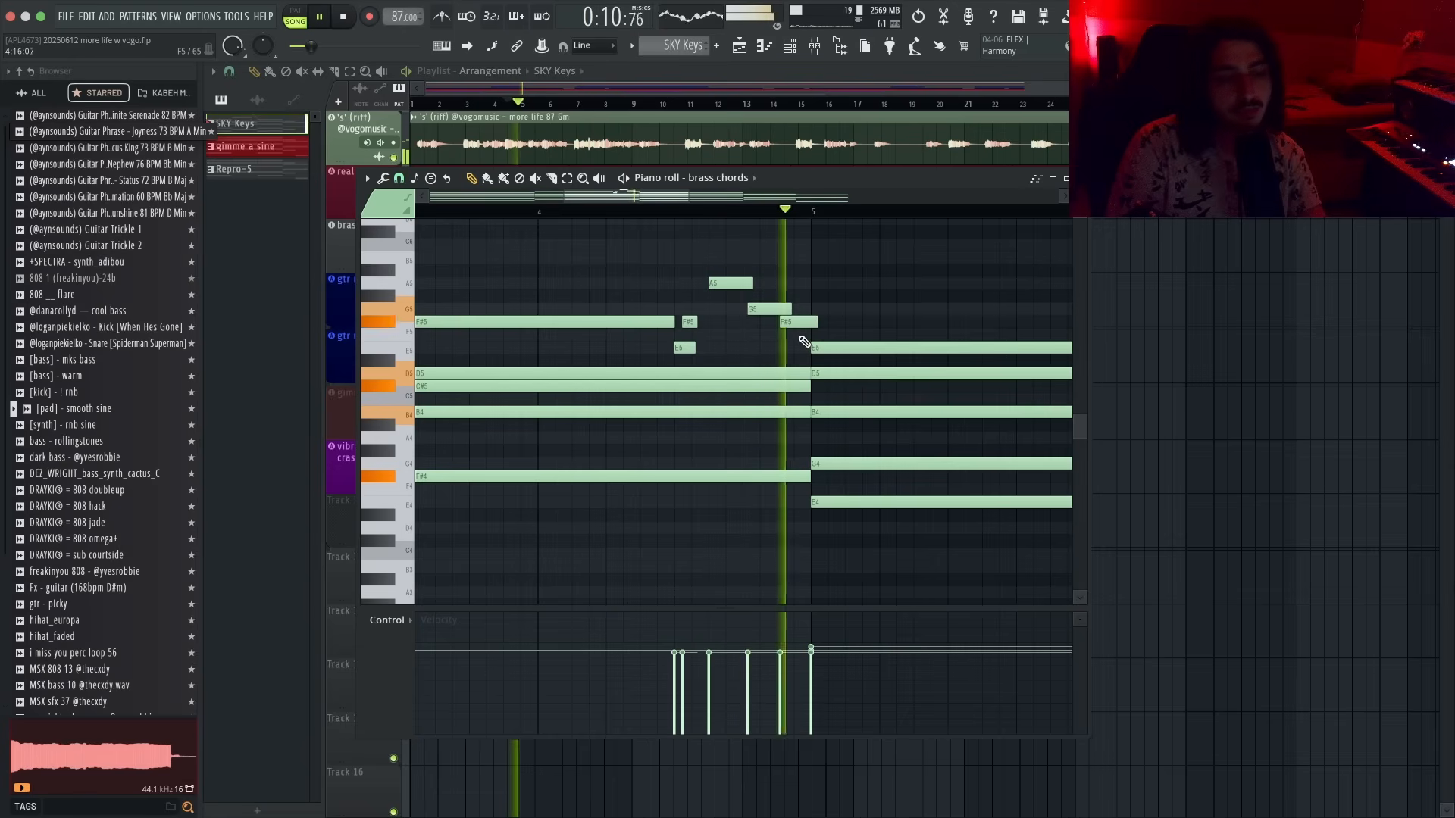
key("space")
- Select the fill notes and lower their velocities
left_click_drag(818, 267, 682, 353)
key("space")
left_click_drag(674, 697, 693, 671)
key("space")
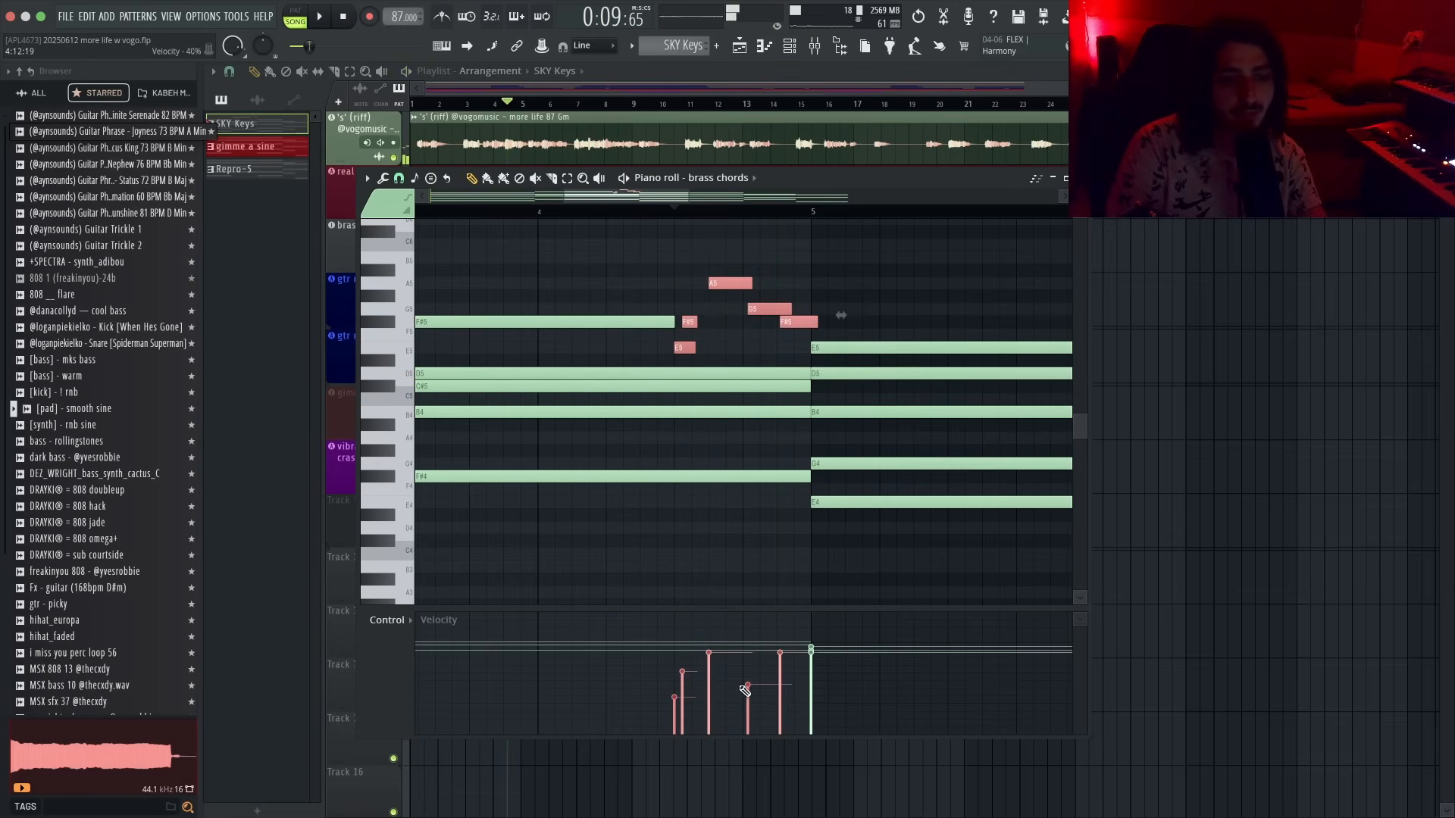
key("space")
left_click(782, 682)
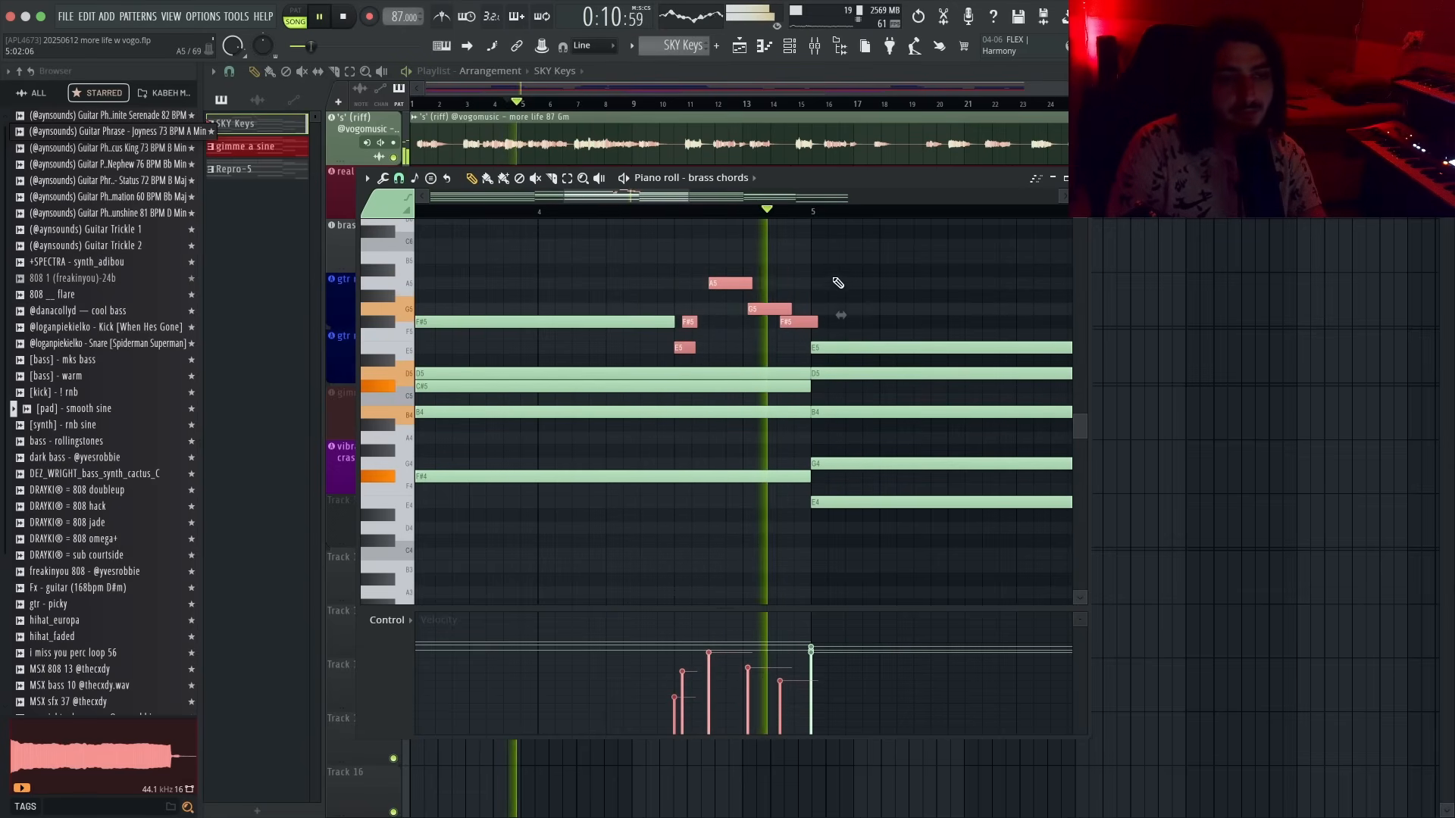
- Play back the brass chords from around bar 5 to review the new fill
left_click(848, 296, "super")
scroll(873, 312, "down", 4)
scroll(876, 312, "down", 2)
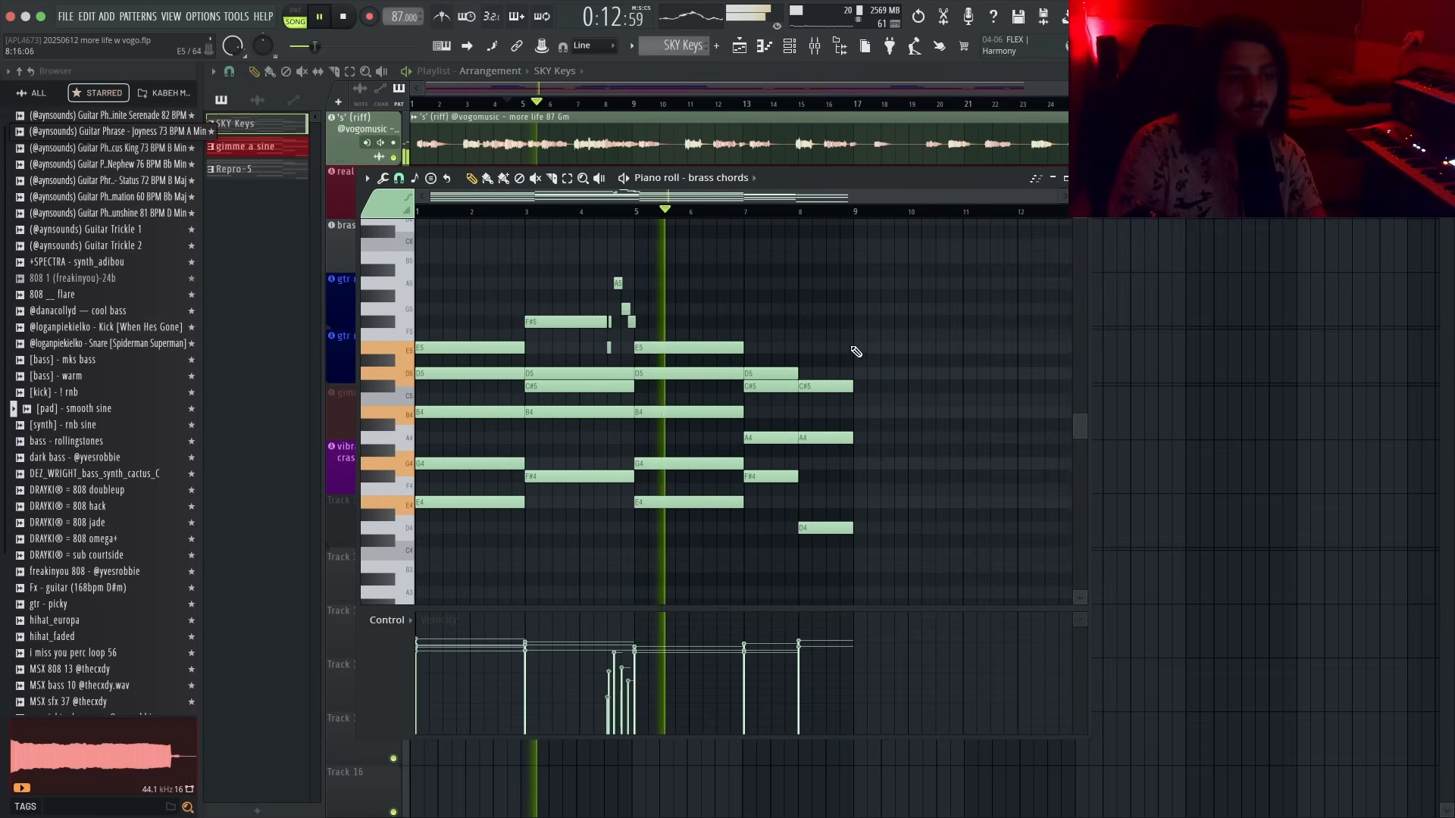
key("space")
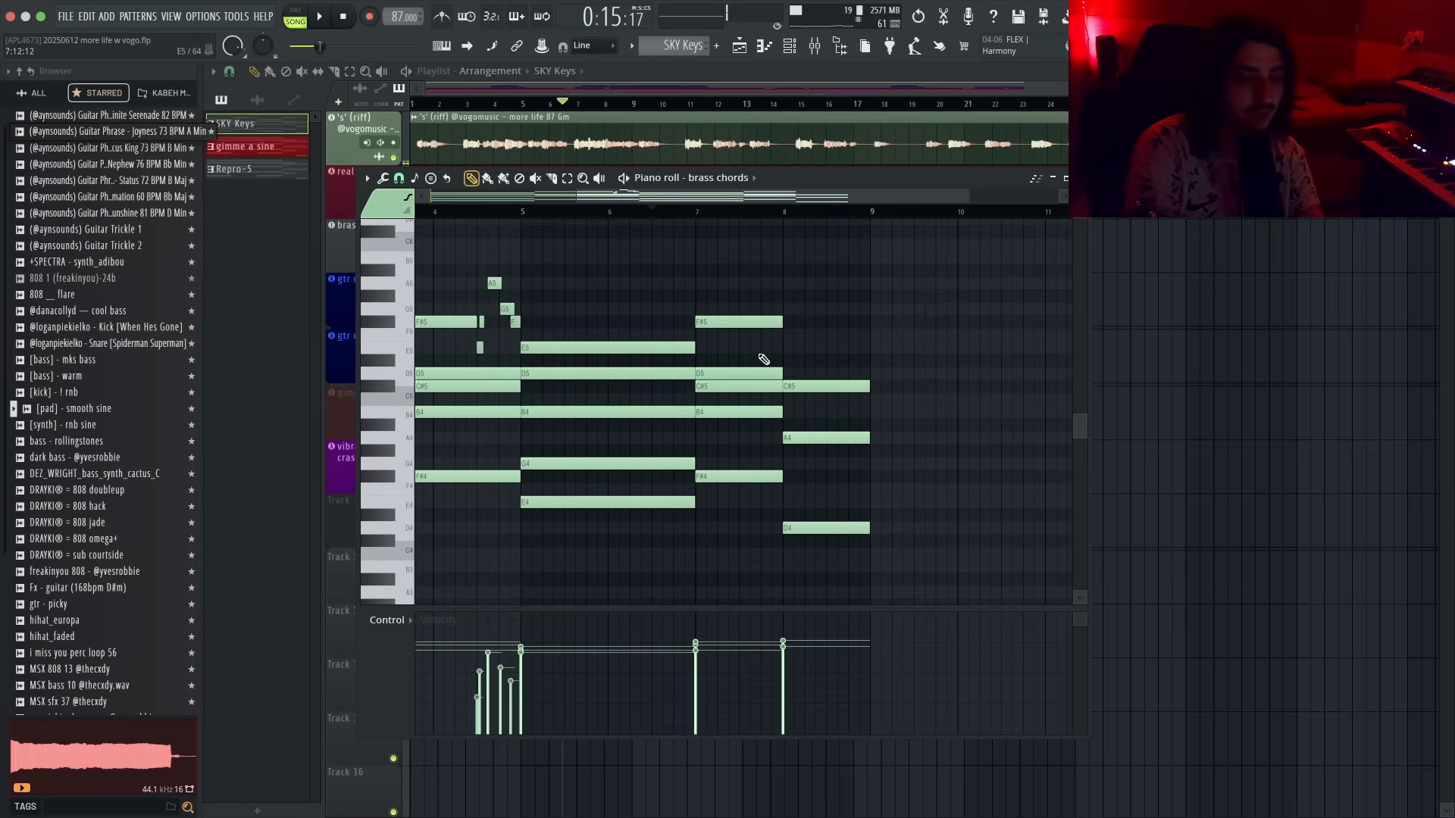
left_click(524, 213)
key("space")
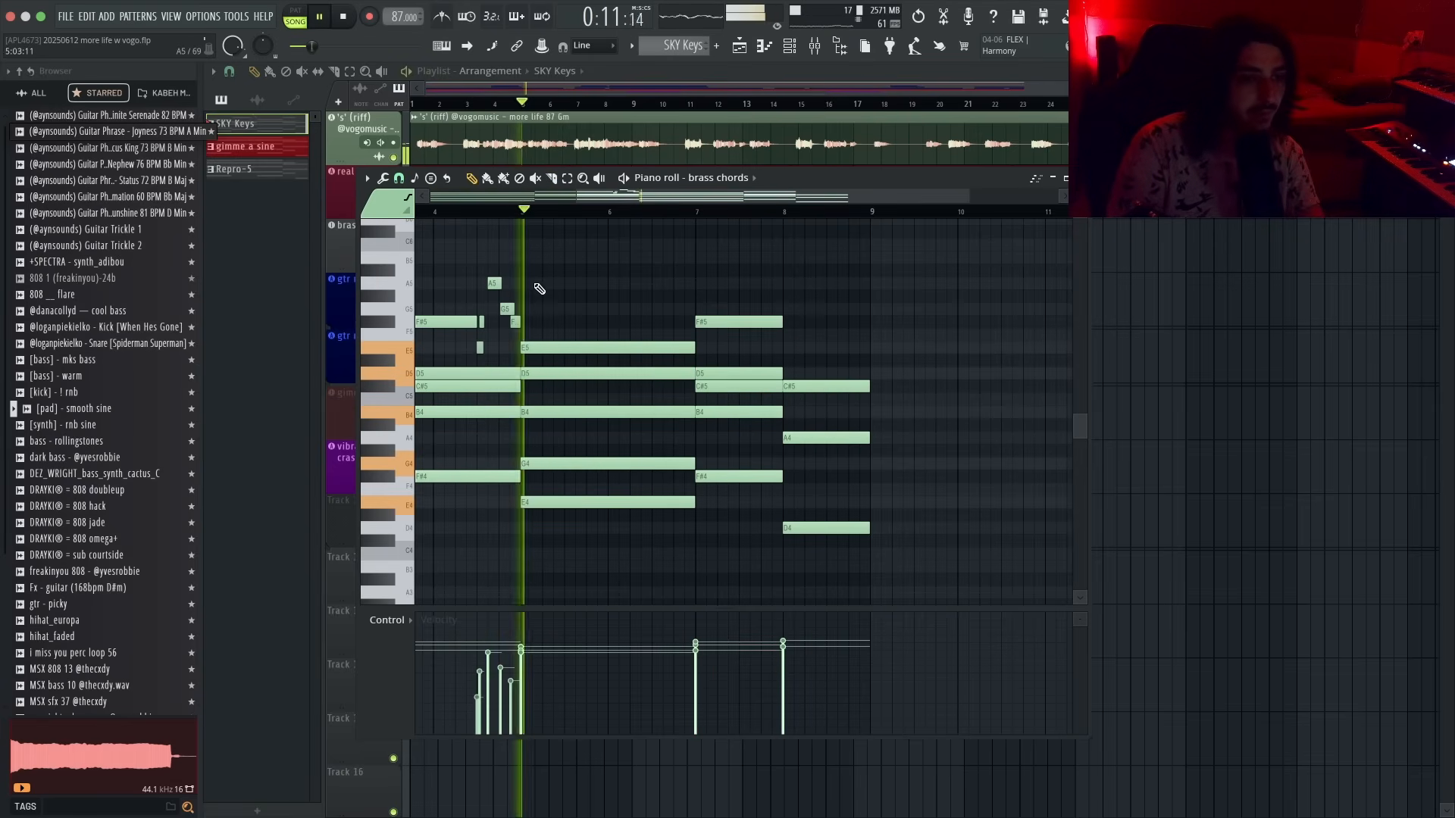
- Nudge the F#5, C#5 and A4 chord notes around bars 7 and 8 slightly later
scroll(547, 294, "up", 1)
scroll(578, 303, "up", 3)
scroll(727, 321, "down", 2)
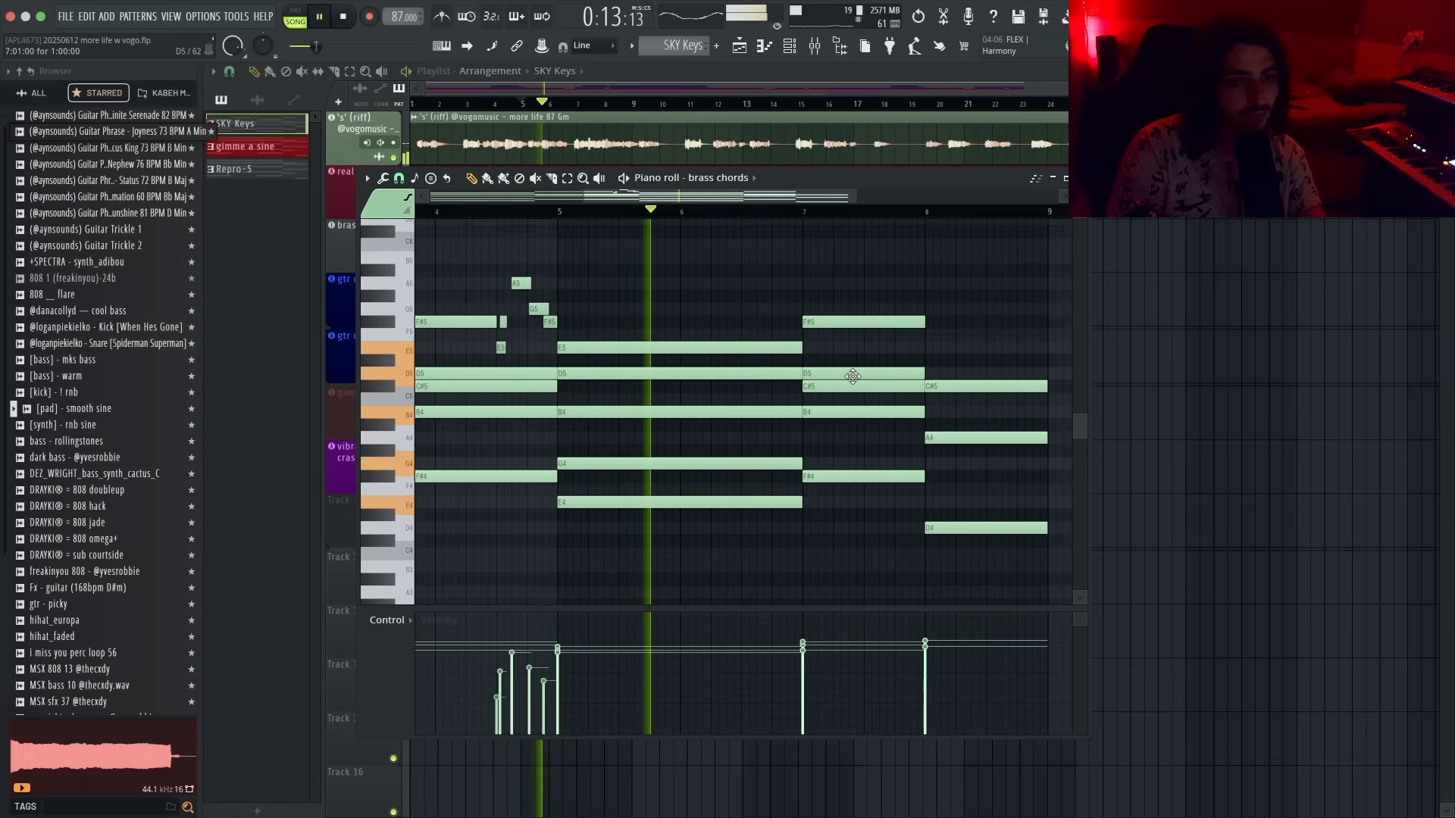
scroll(853, 380, "up", 2)
left_click_drag(822, 321, 828, 321)
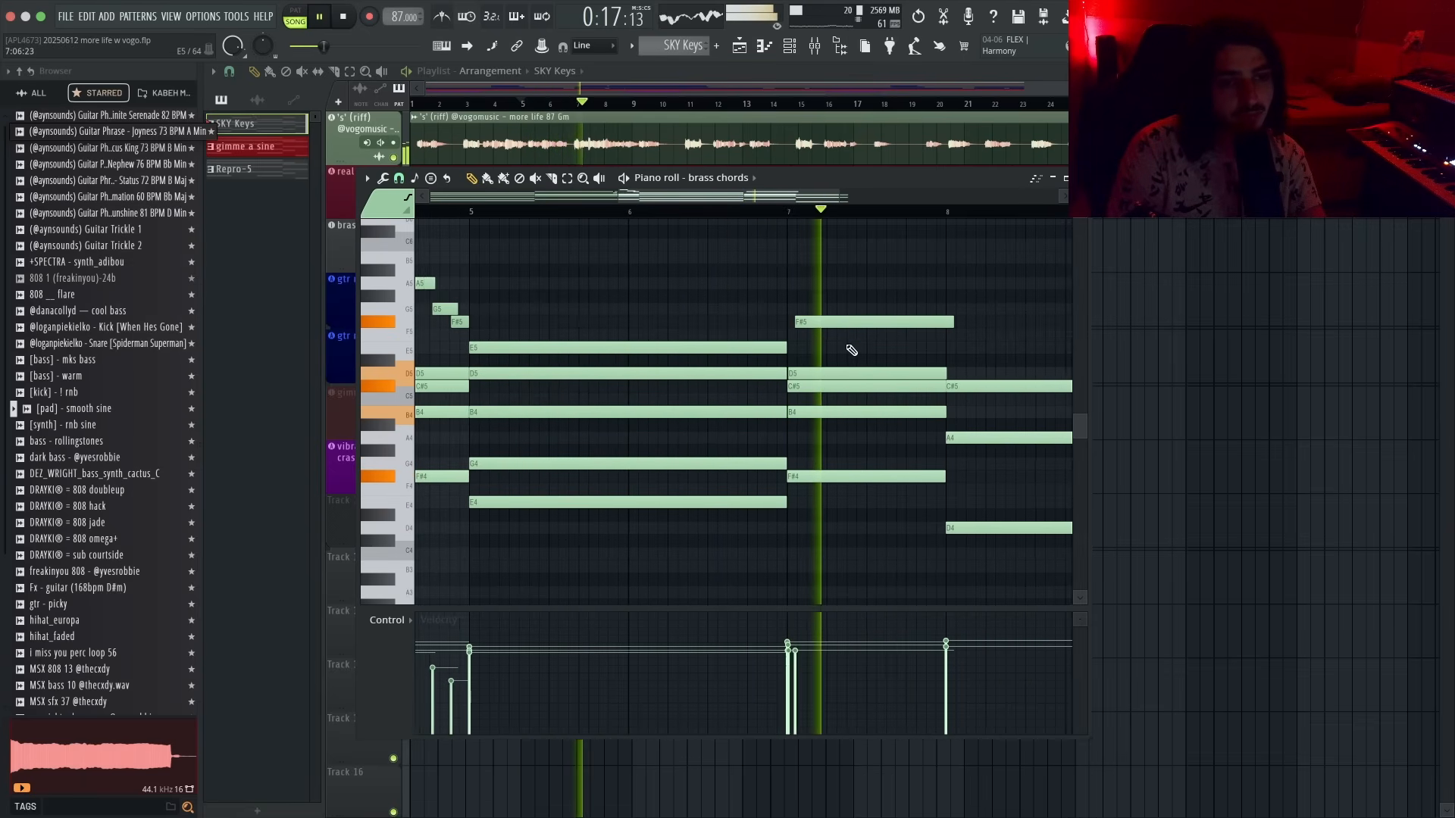
scroll(847, 394, "down", 2)
left_click_drag(935, 388, 938, 388)
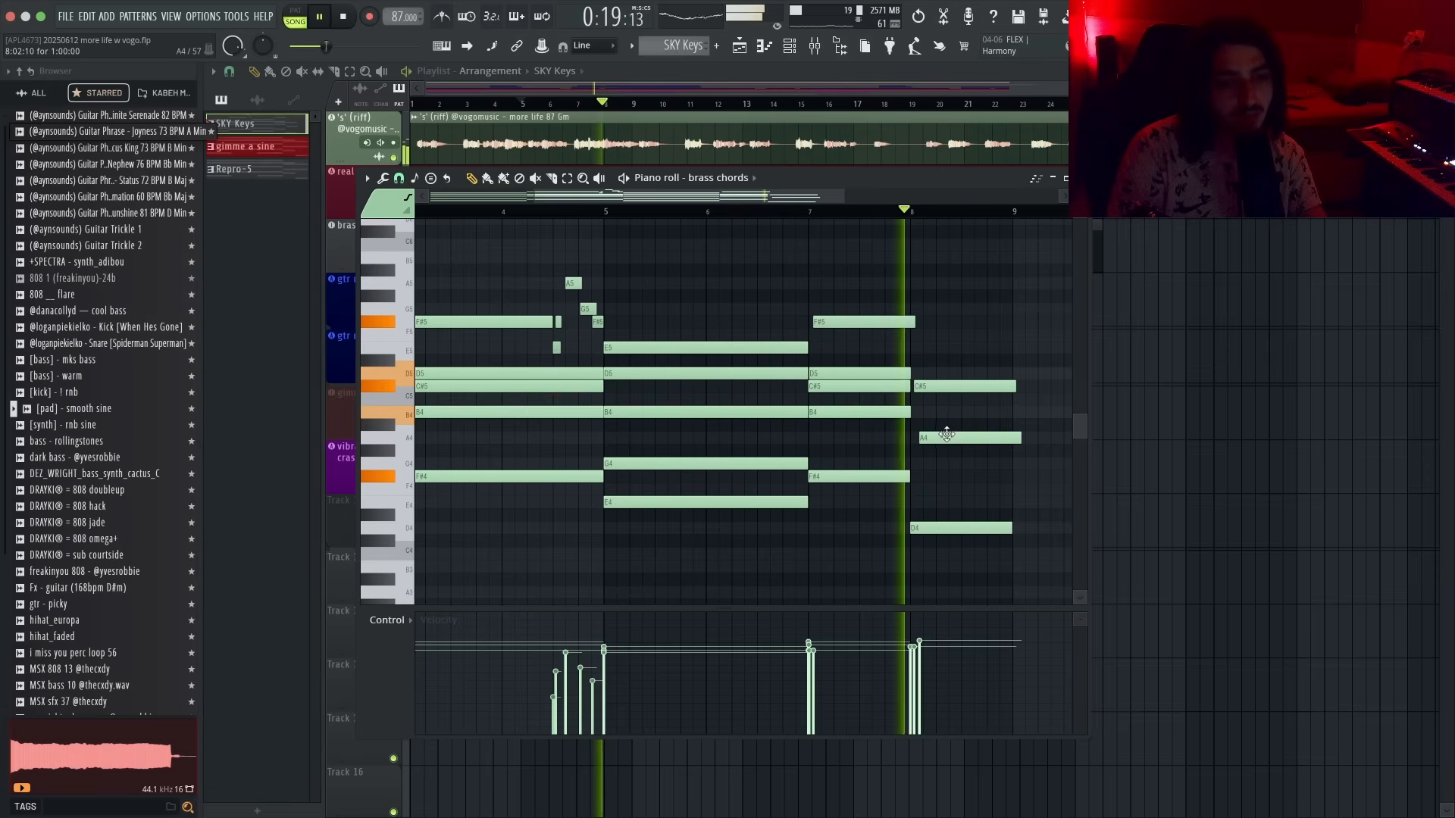
left_click_drag(942, 439, 952, 444)
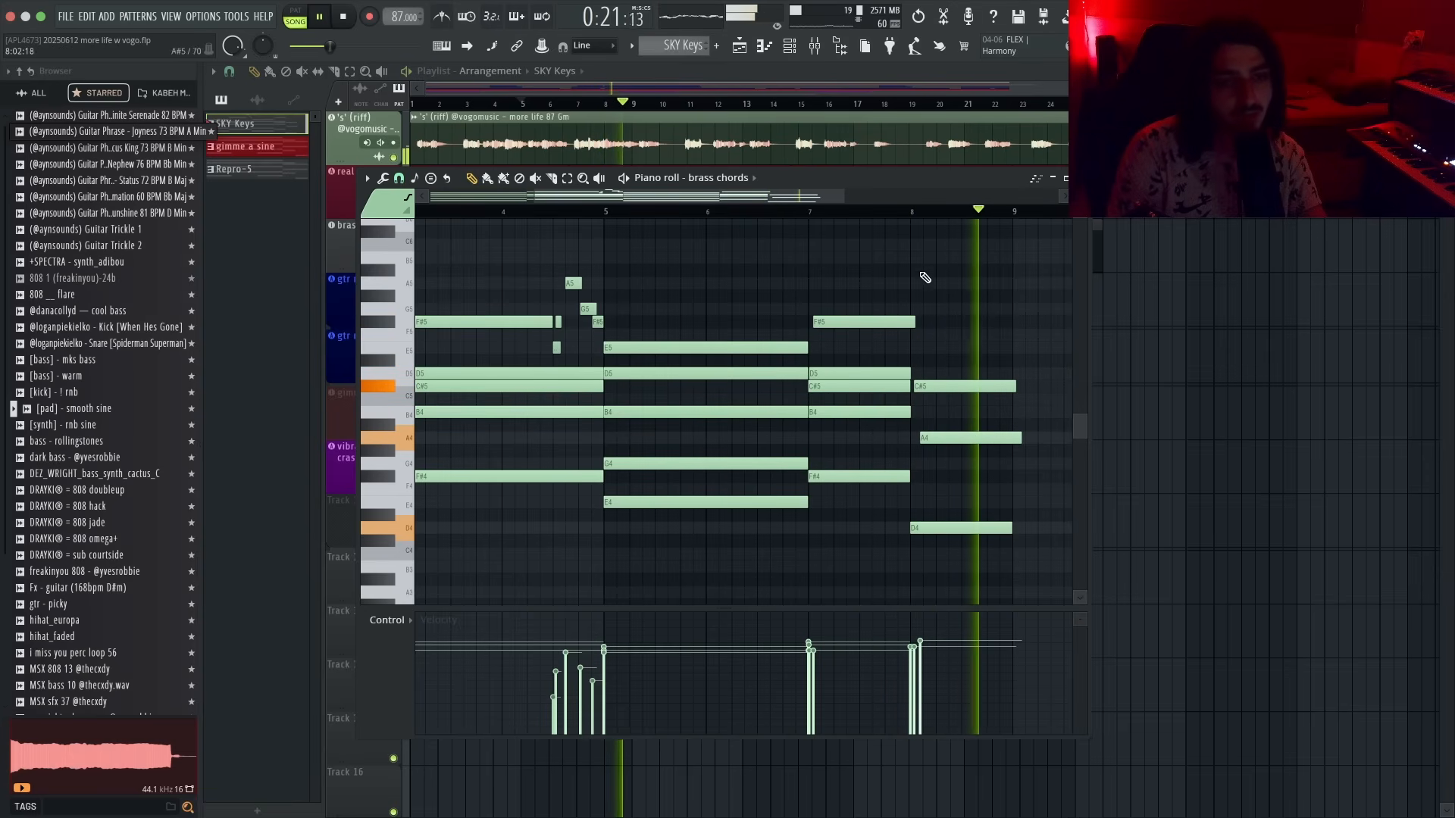
- Select the chord at bar 8 and transpose it up one octave
scroll(992, 454, "up", 4)
left_click_drag(977, 354, 888, 599)
key("space")
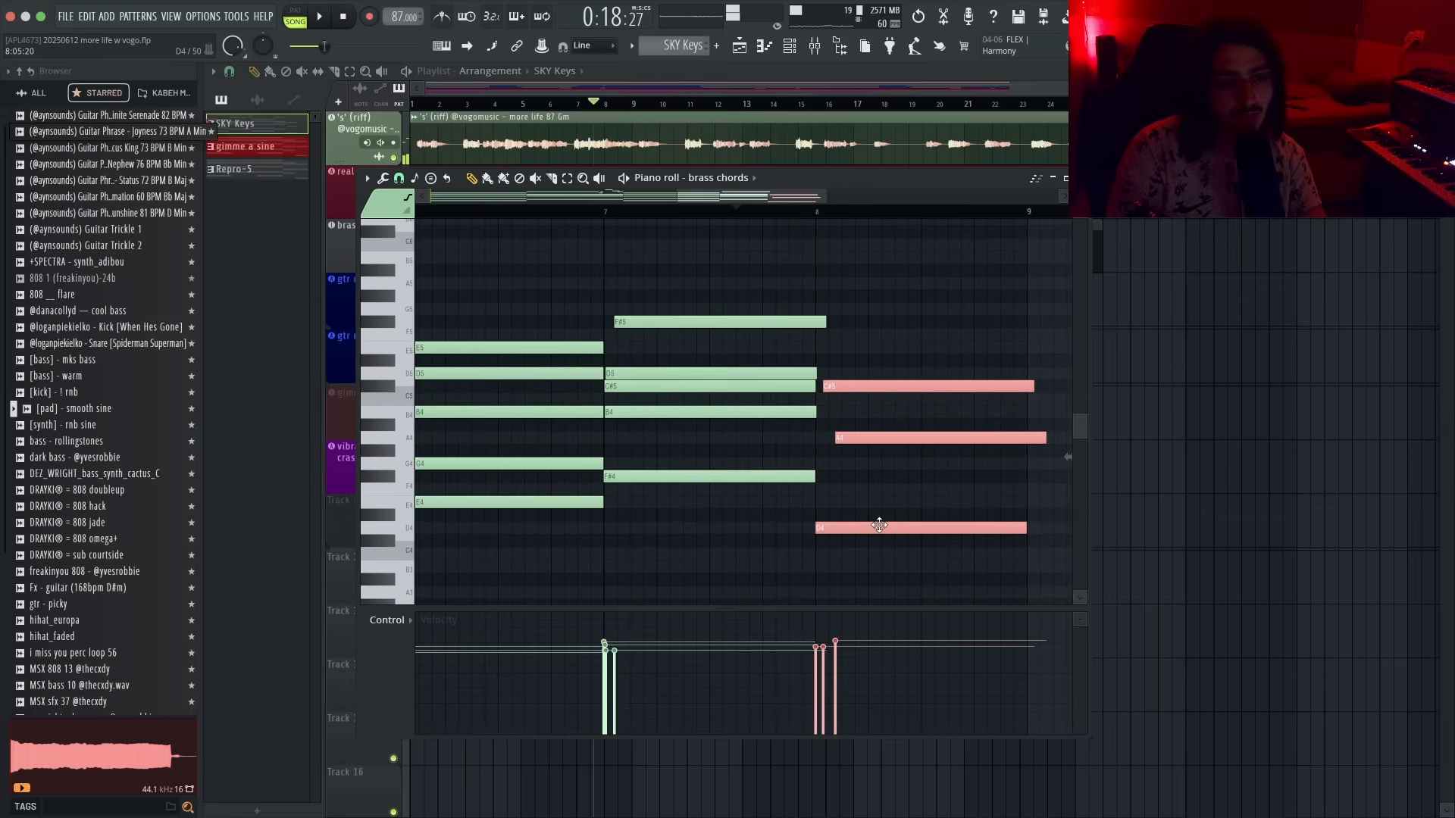
key("super+v")
key("super+Up")
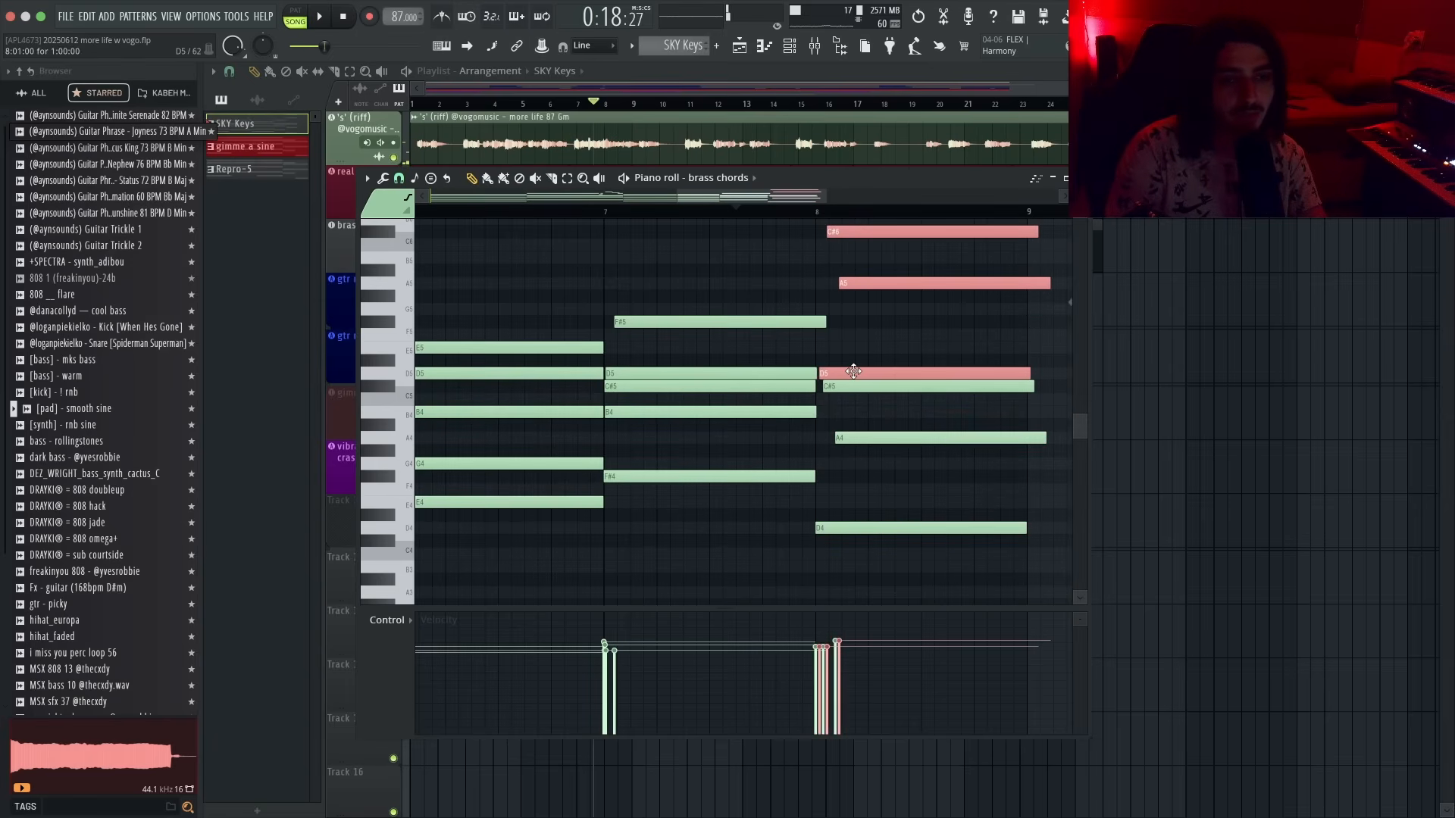
- Move the raised A5 note in bar 8 down to F#5 and replay the passage
key("space")
scroll(956, 455, "up", 1)
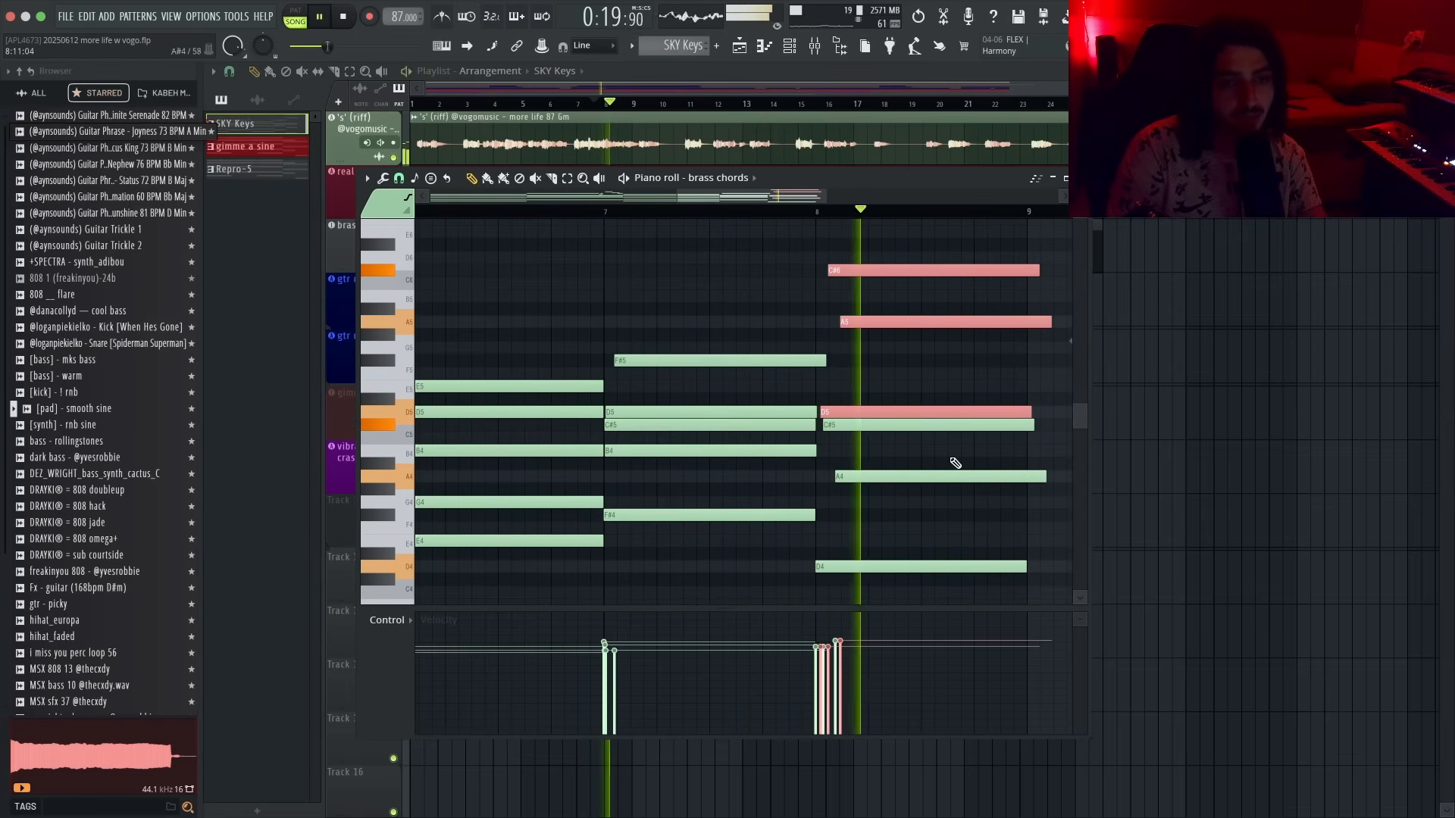
key("space")
left_click(879, 345)
left_click_drag(850, 324, 798, 360)
key("space")
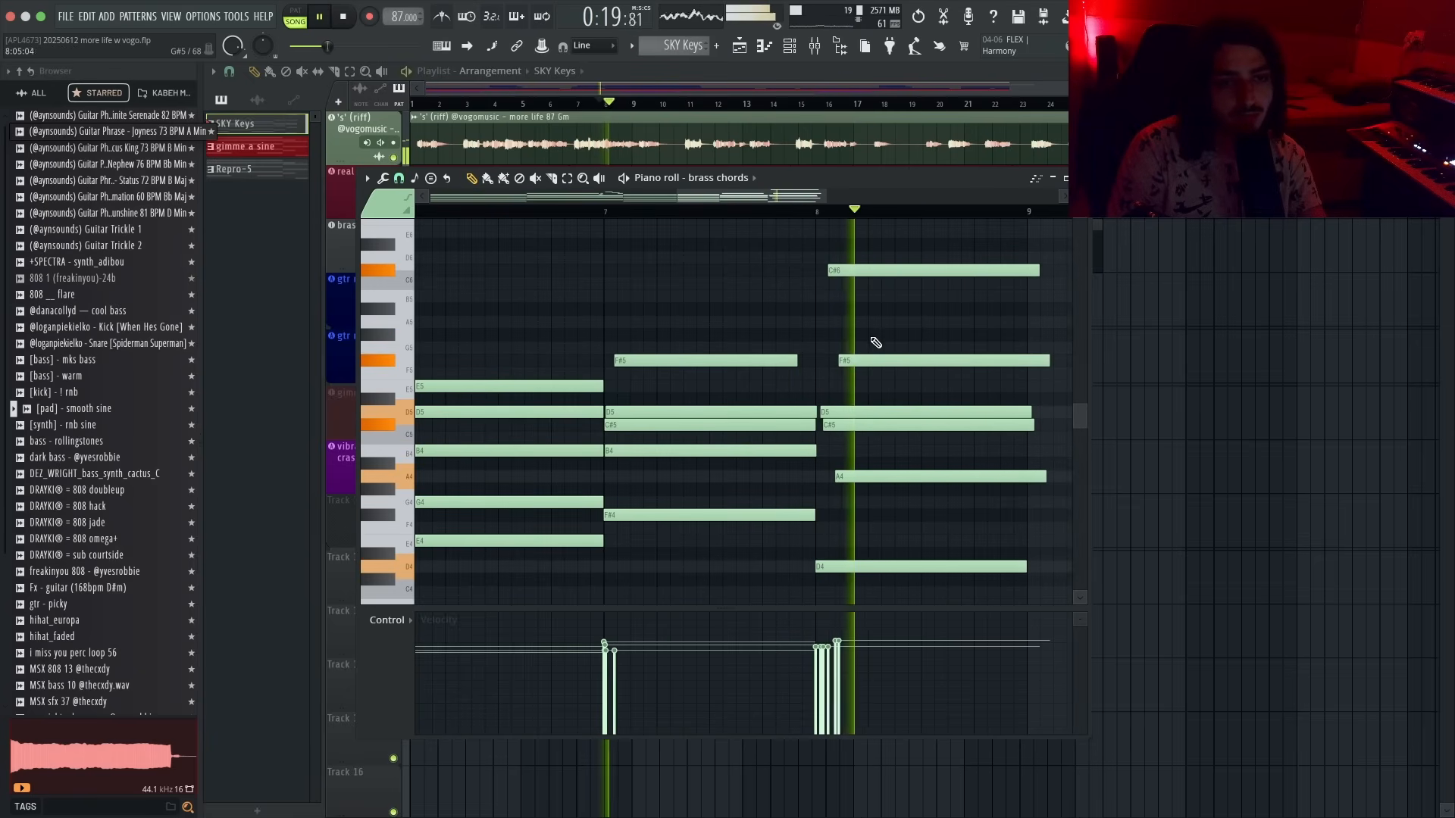
- Slice the F#5 note in bar 8 and lower its second half to E5
scroll(882, 341, "down", 2)
key("space")
key("space")
key("c")
left_click_drag(942, 351, 962, 390)
key("p")
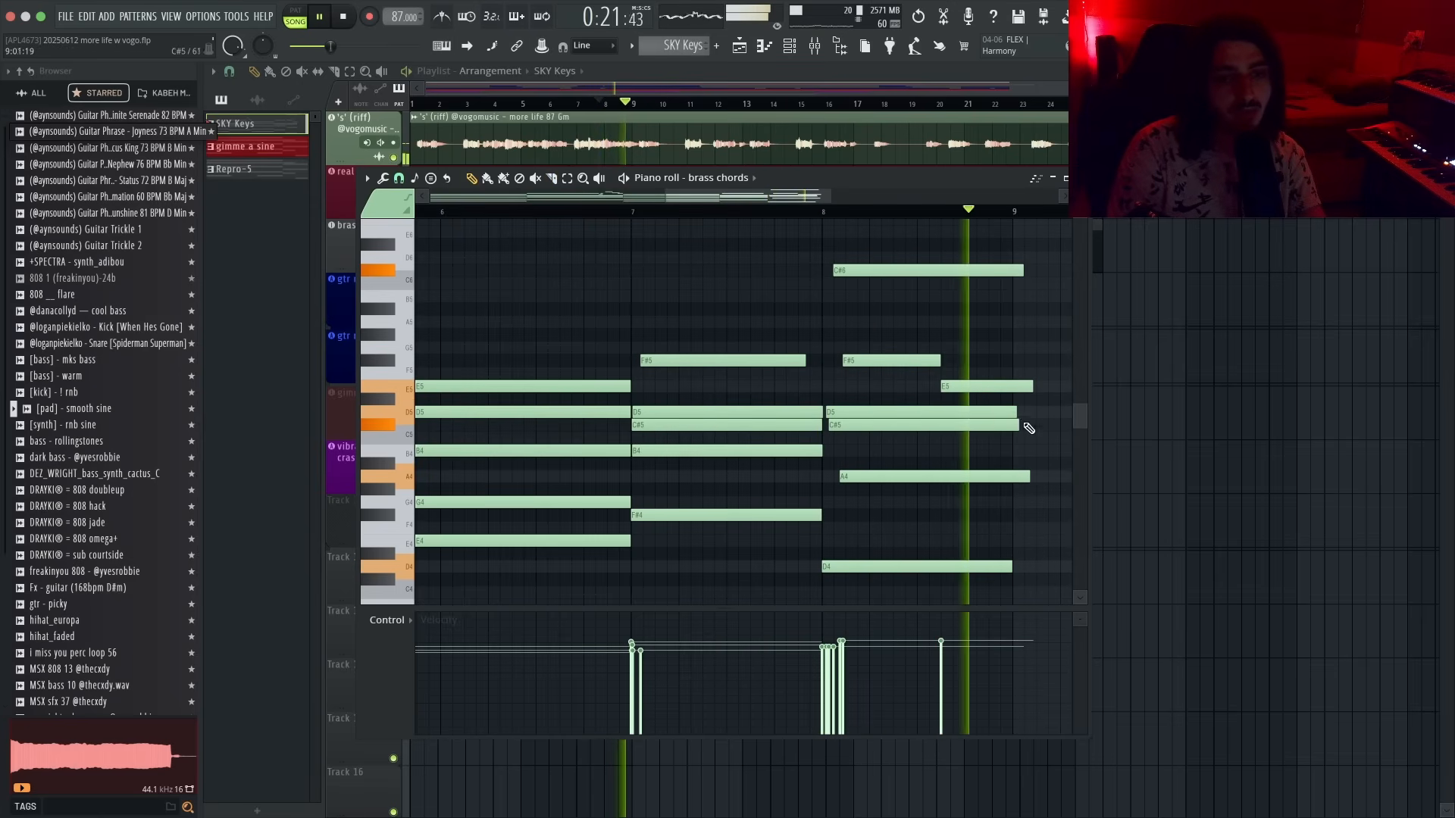
- Slice the bar-8 chord notes so they all end at the same point before bar 9
key("c")
left_click_drag(1001, 280, 1017, 241)
scroll(1046, 307, "down", 3)
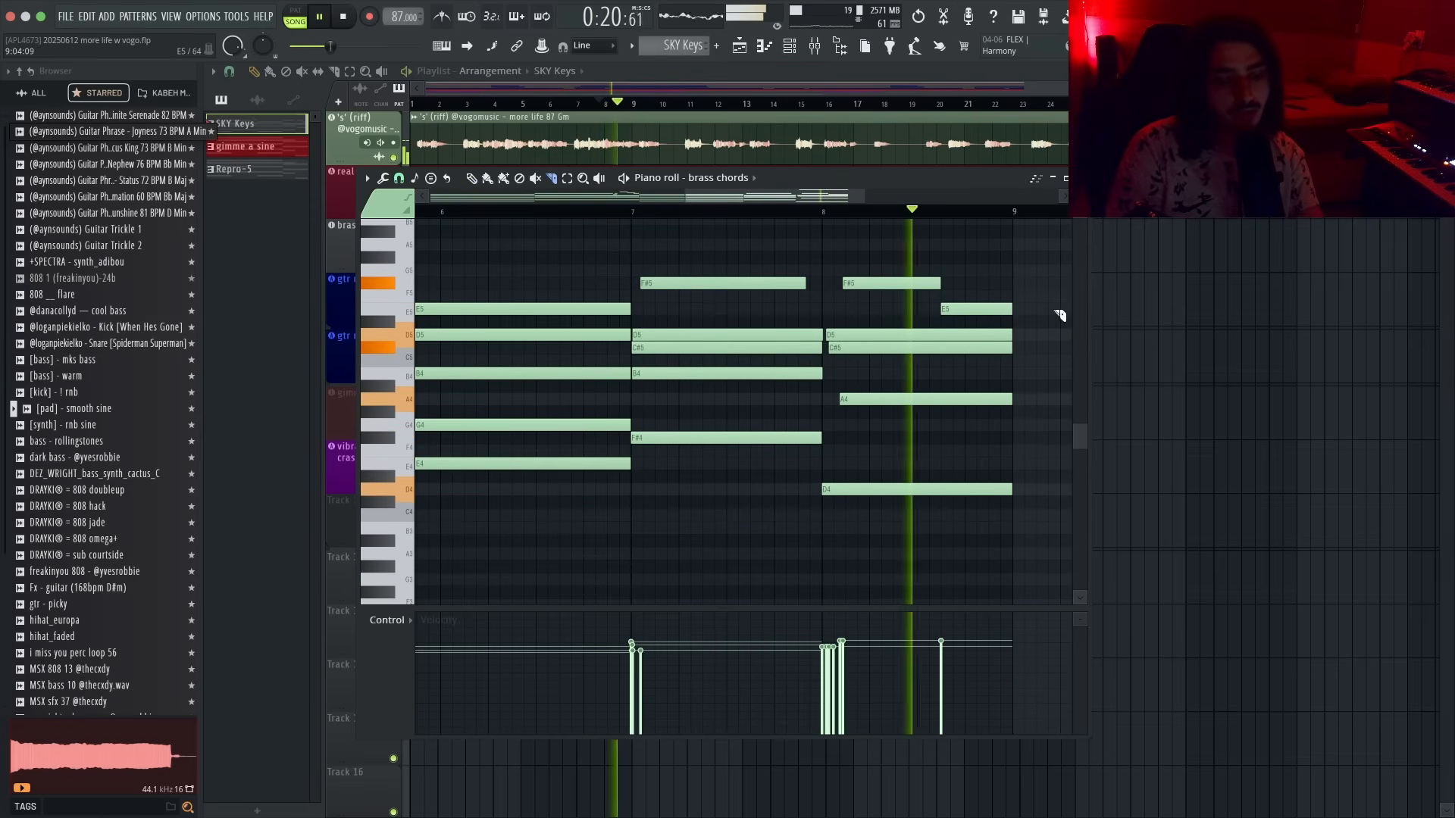
key("p")
scroll(1056, 304, "down", 3)
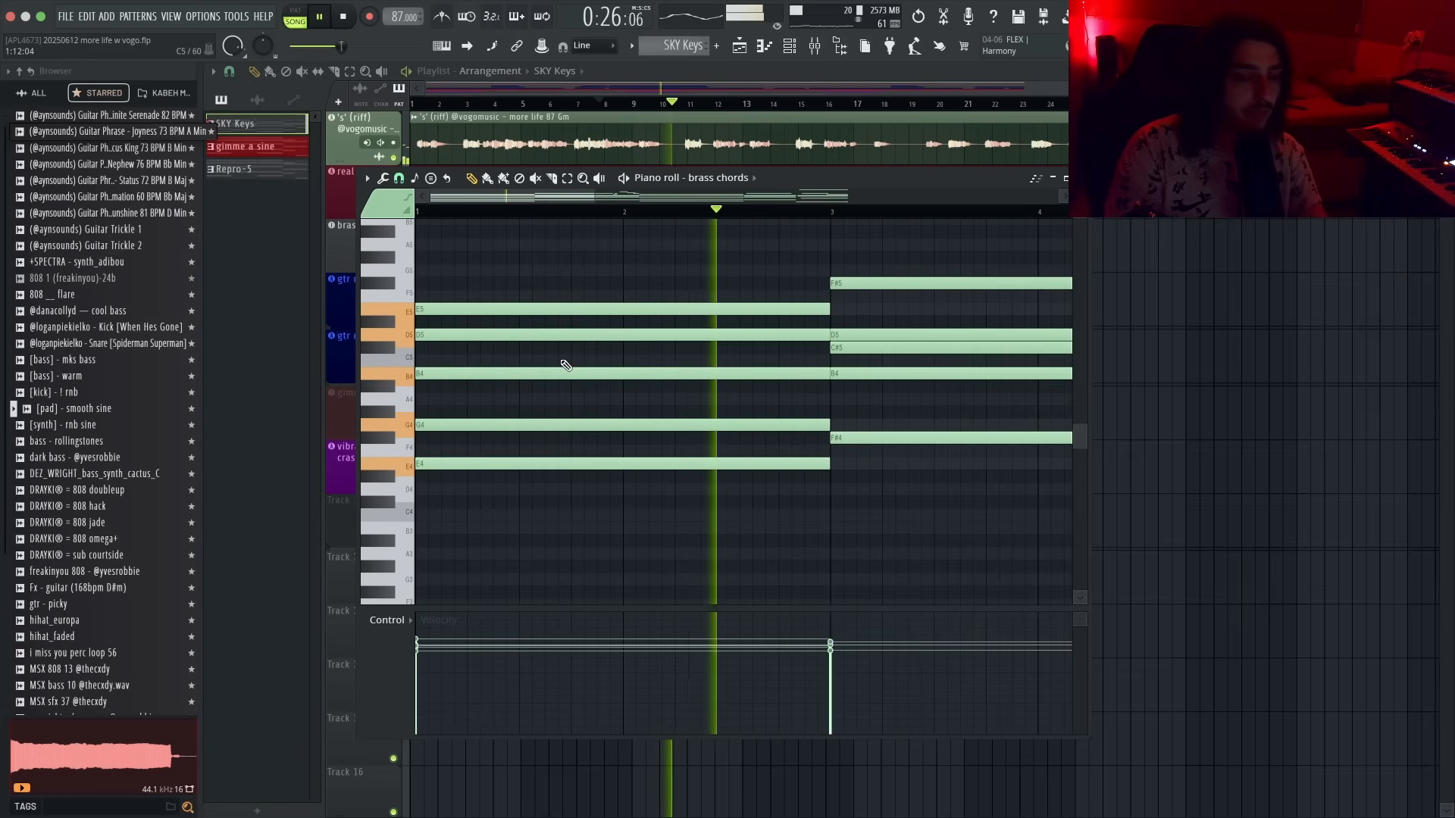
- Delay the start of the E5 note in the opening chord slightly to stagger it, dismissing the Strumizer
key("space")
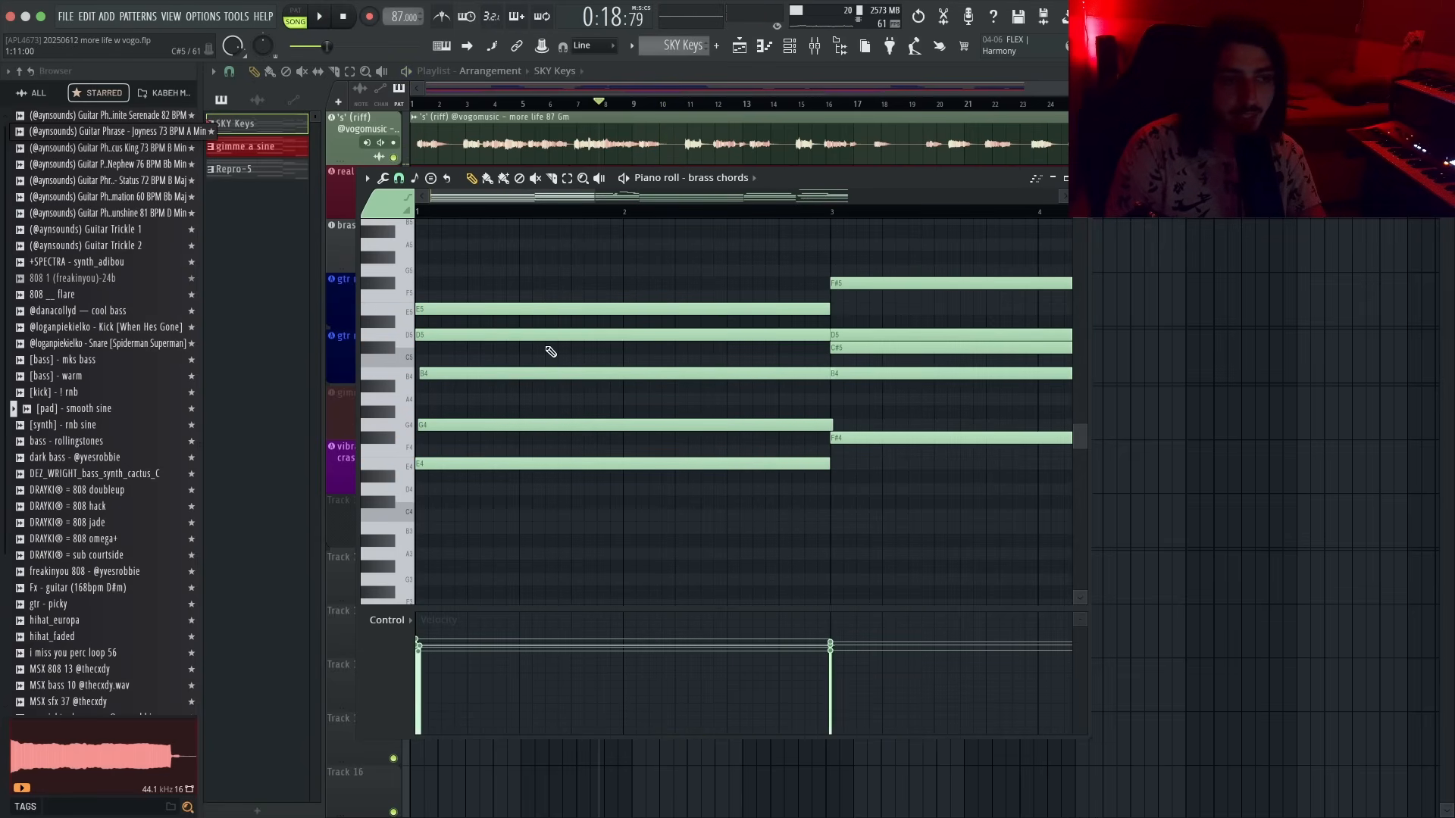
left_click_drag(543, 340, 542, 339)
left_click_drag(488, 310, 497, 311)
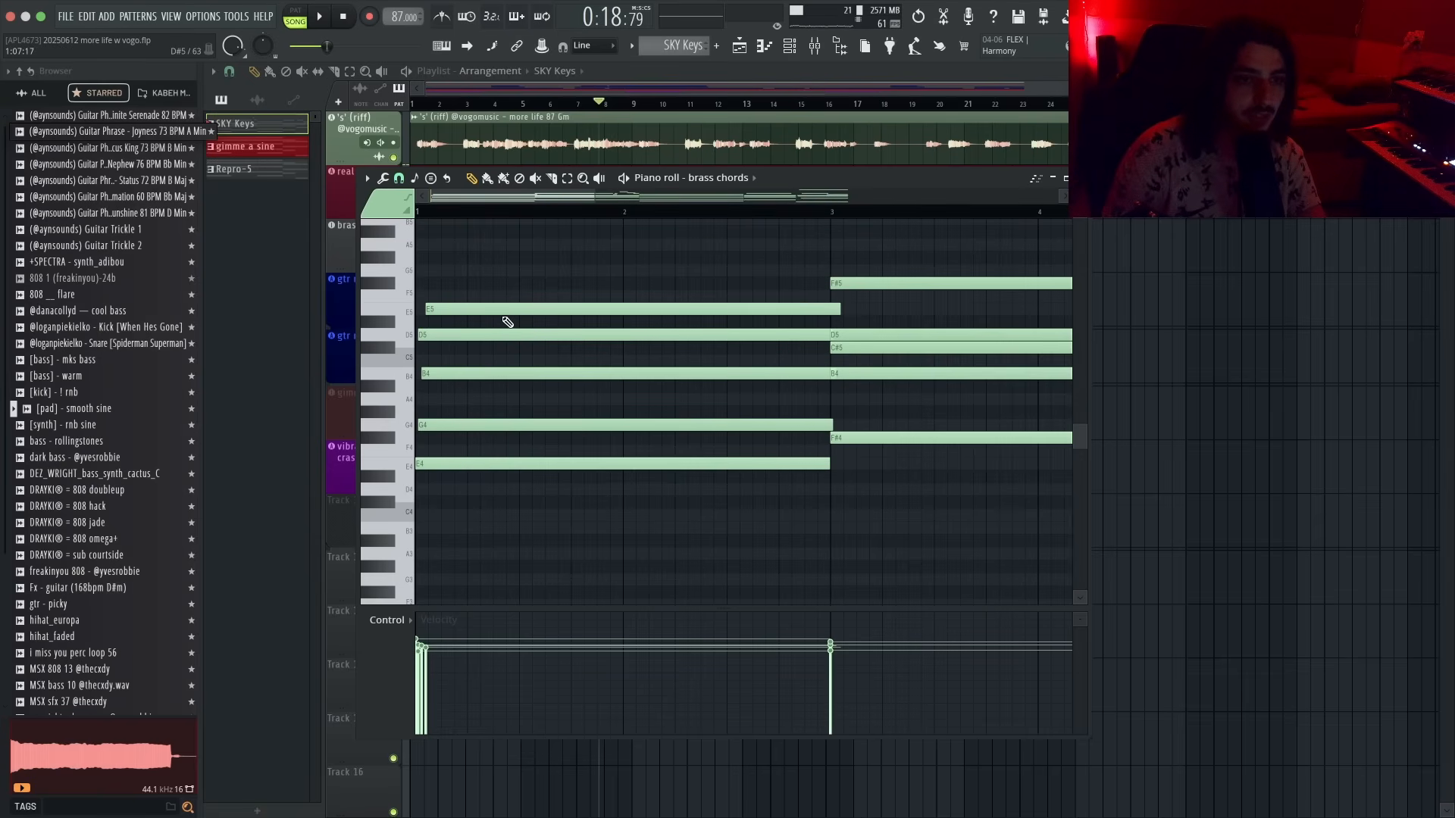
key("alt+s")
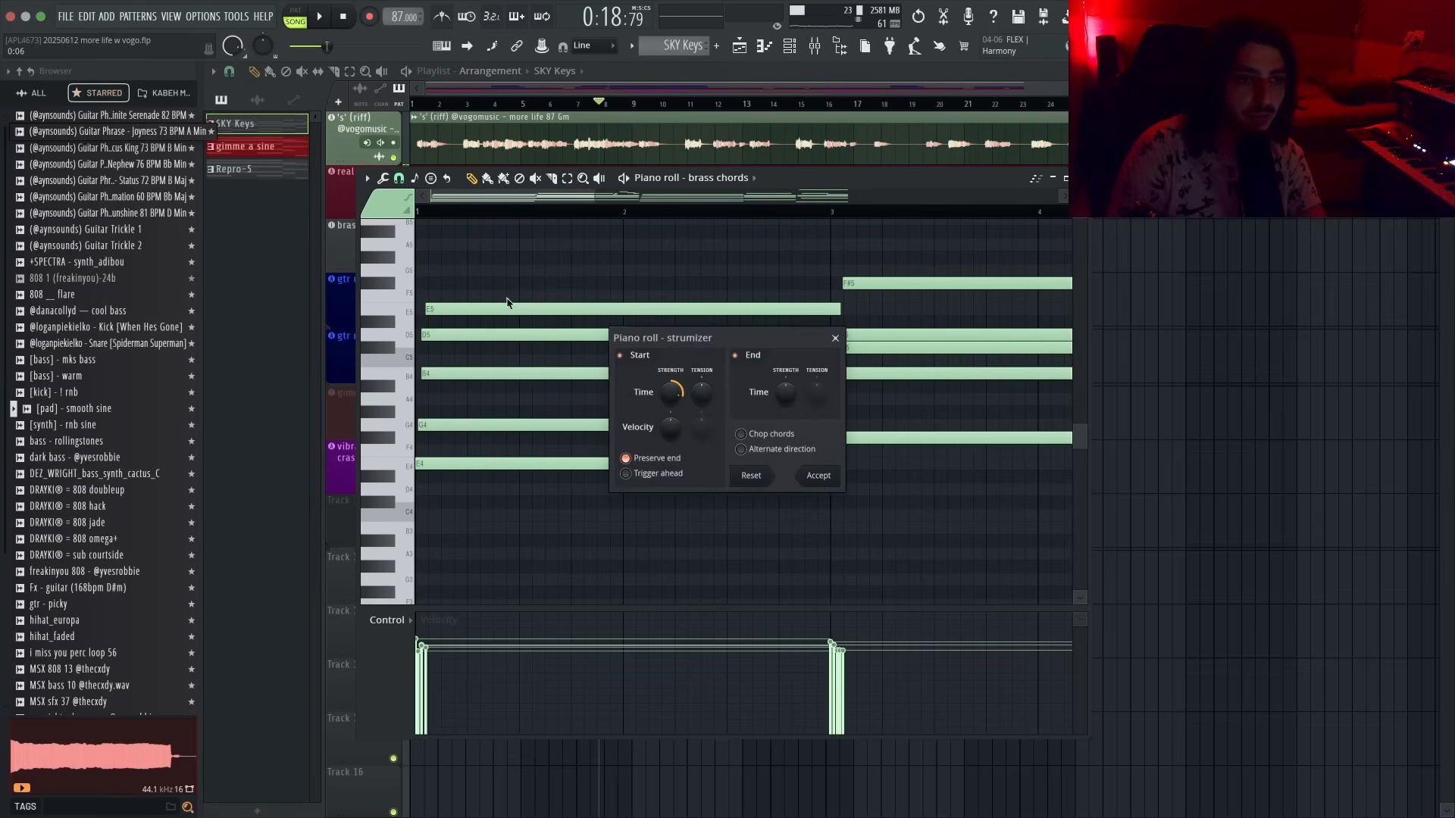
left_click(835, 338)
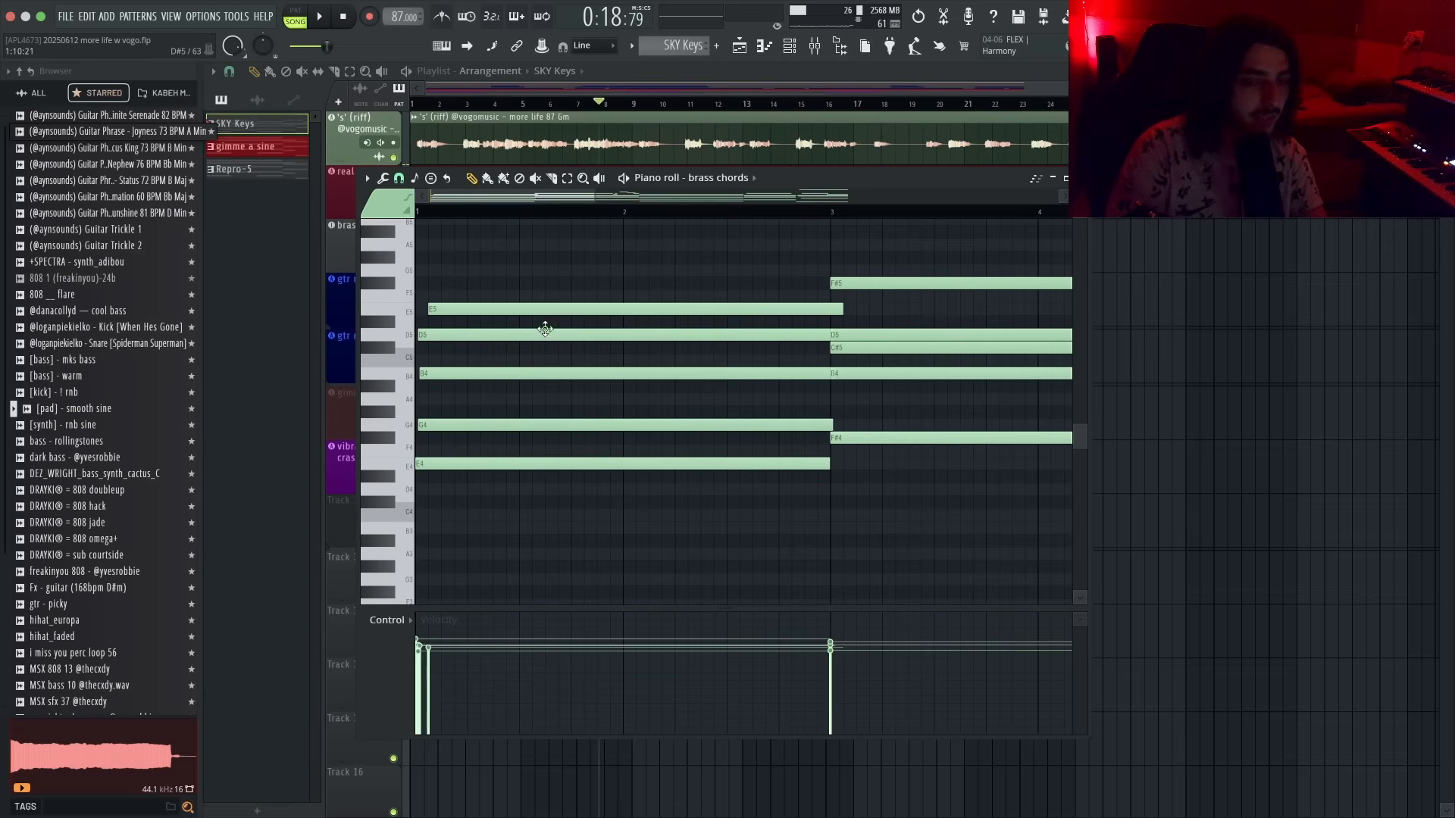
- Shift the F#5 note at bar 3 up a semitone
key("space")
left_click_drag(831, 280, 830, 264)
key("p")
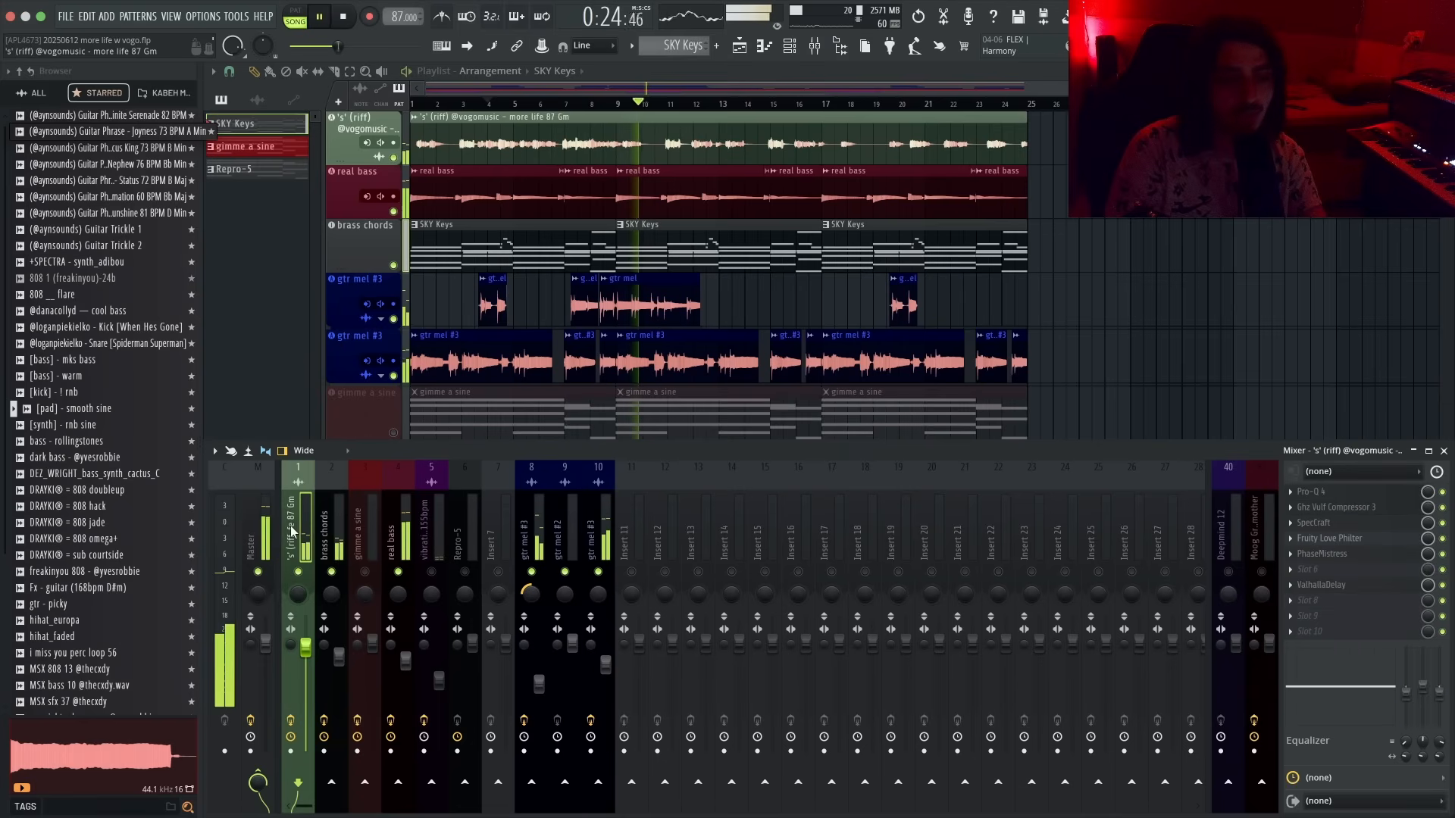
- Open the Pro-Q 4 equaliser on the riff's mixer insert while playing
left_click(1343, 493)
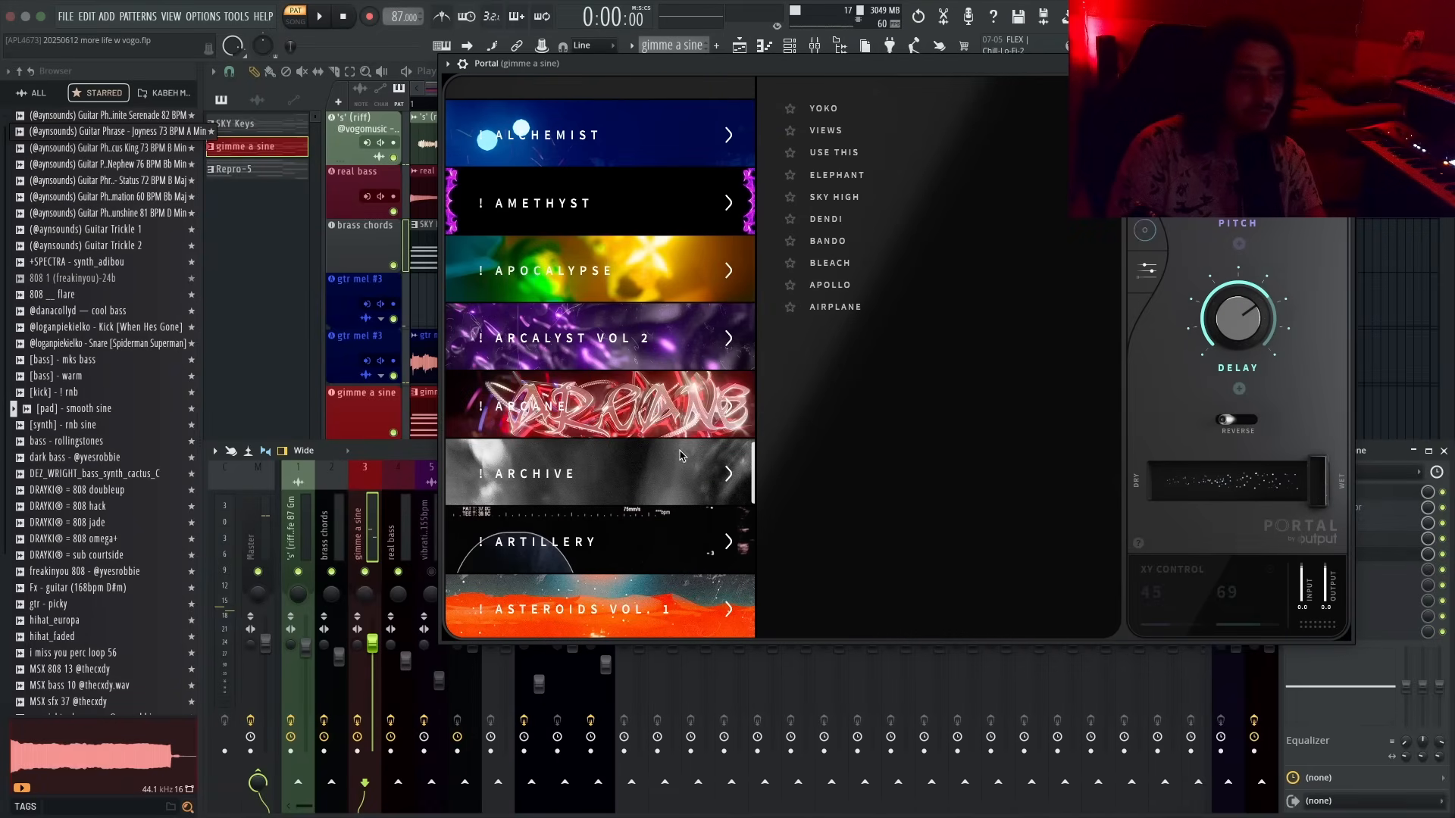
key("space")
- Open Portal on the gimme a sine insert and pick a preset from the Decay bank
left_click(871, 263)
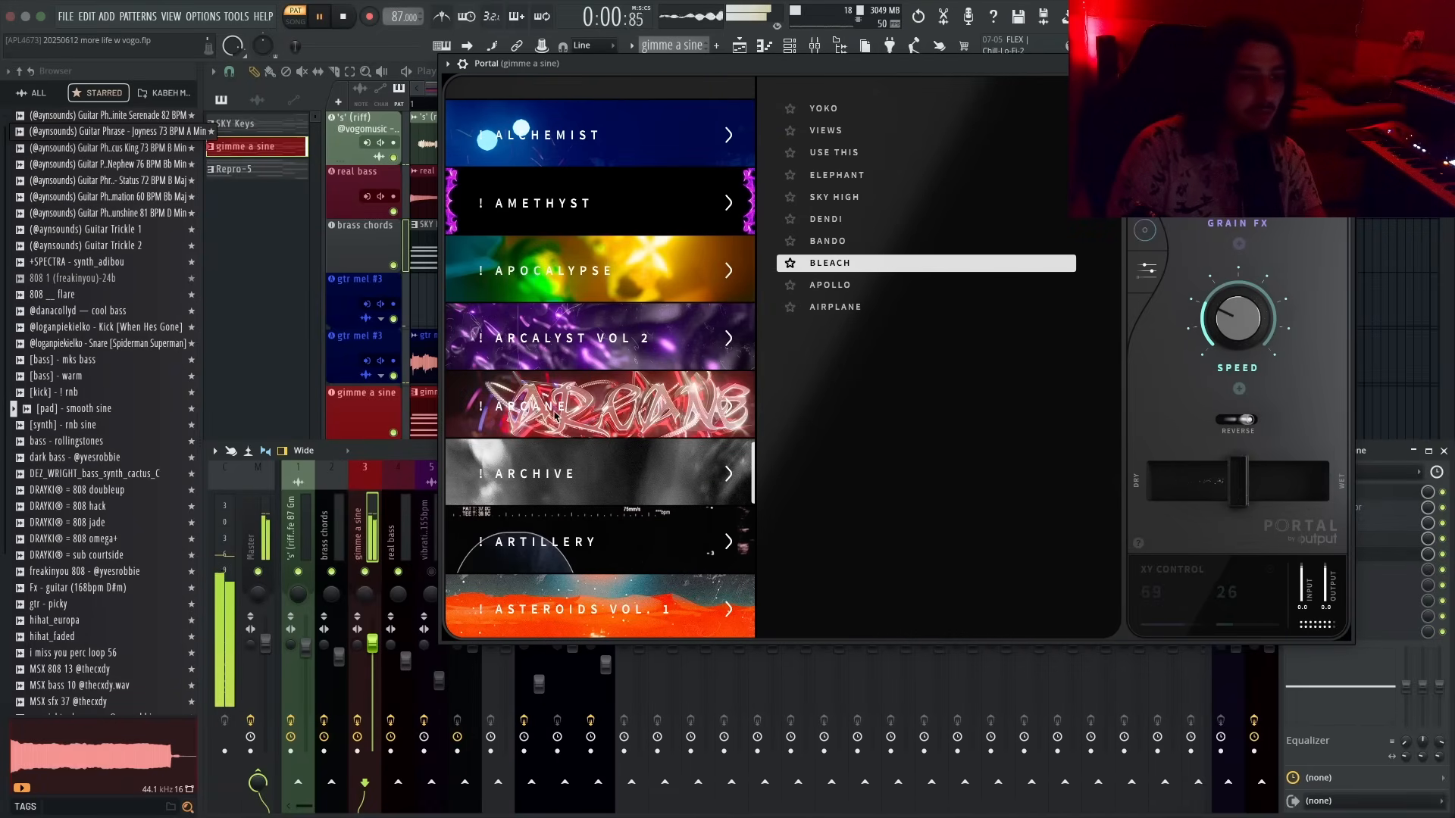
scroll(653, 436, "down", 3)
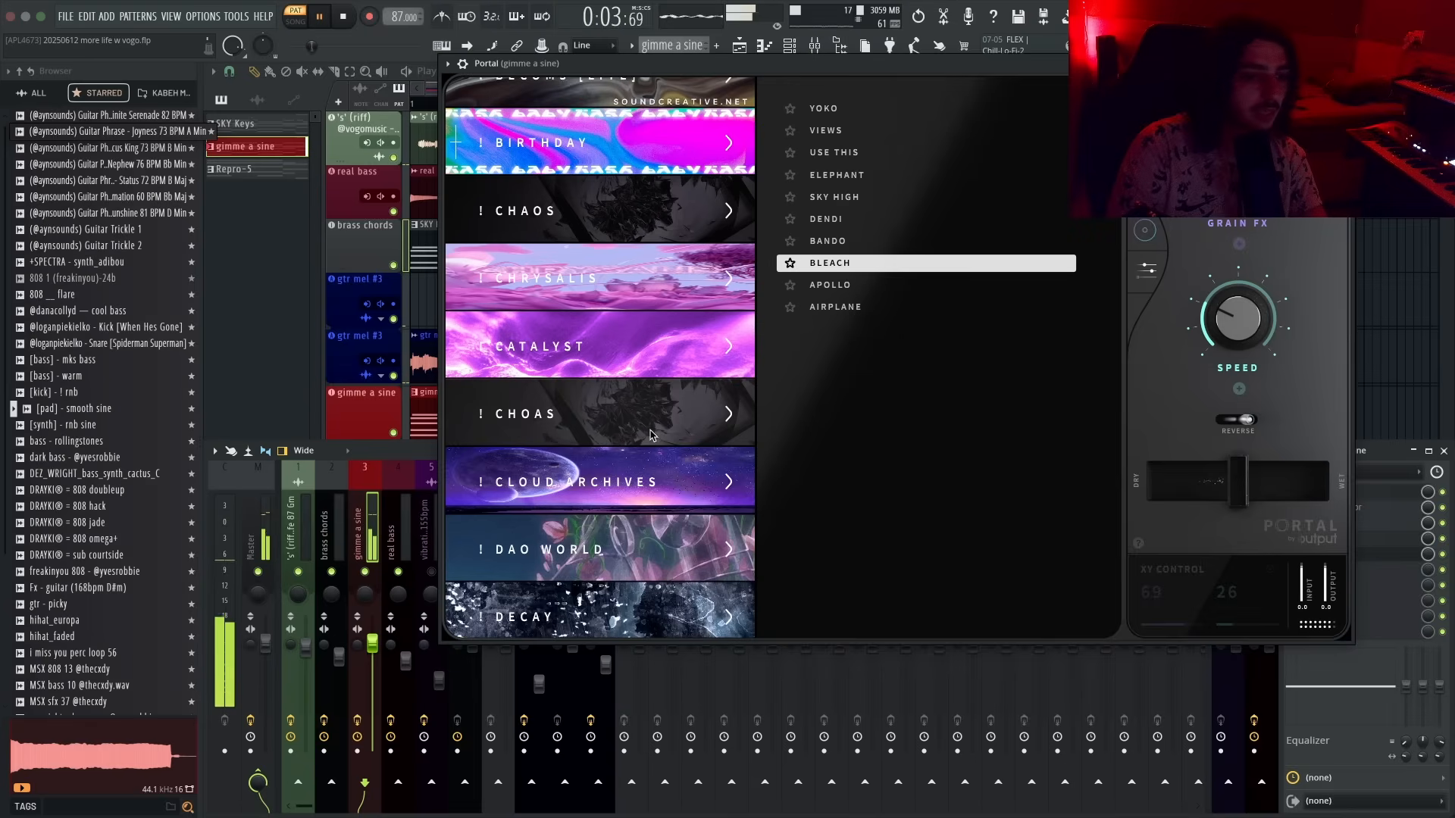
scroll(651, 443, "down", 2)
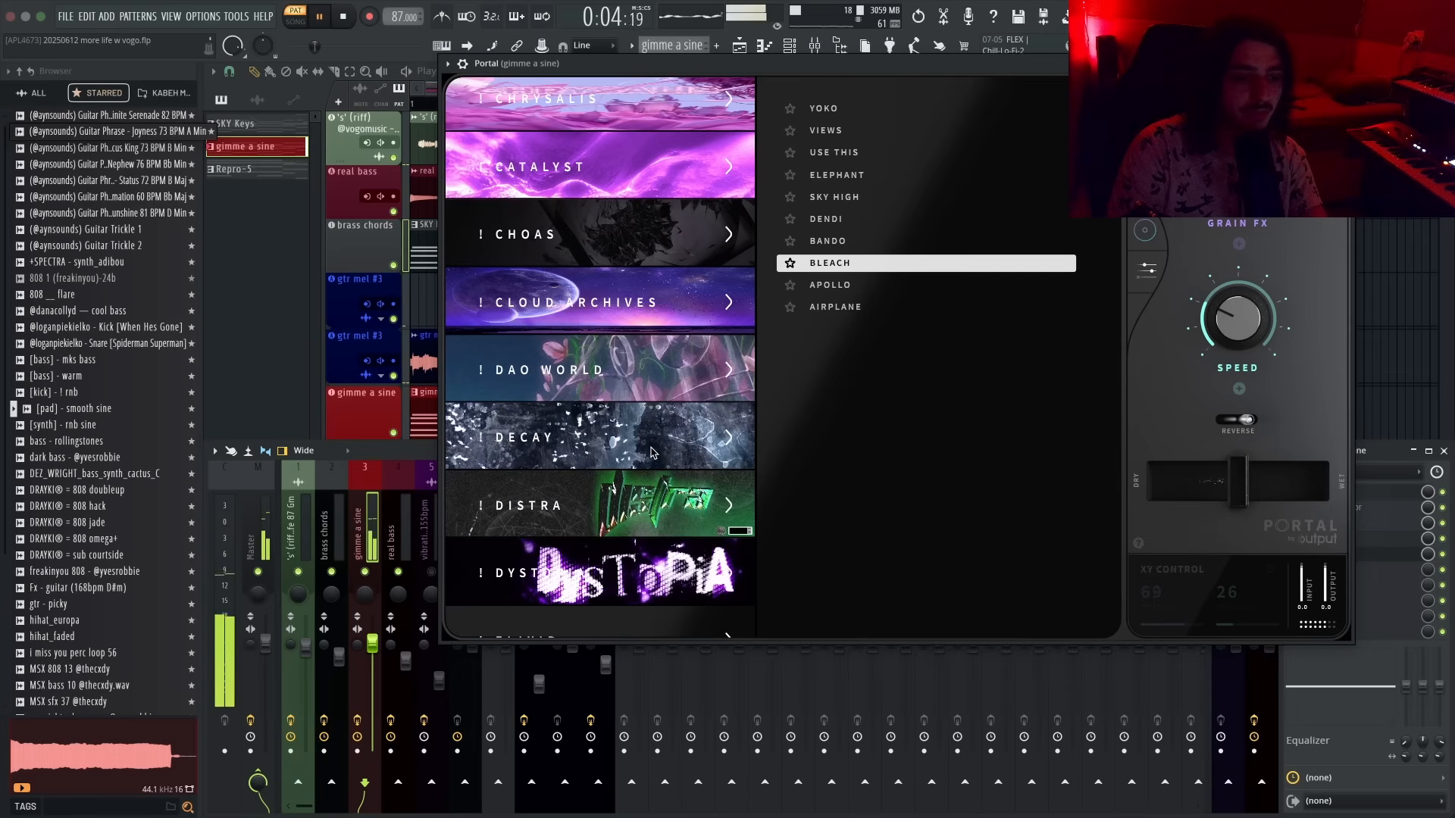
left_click(667, 413)
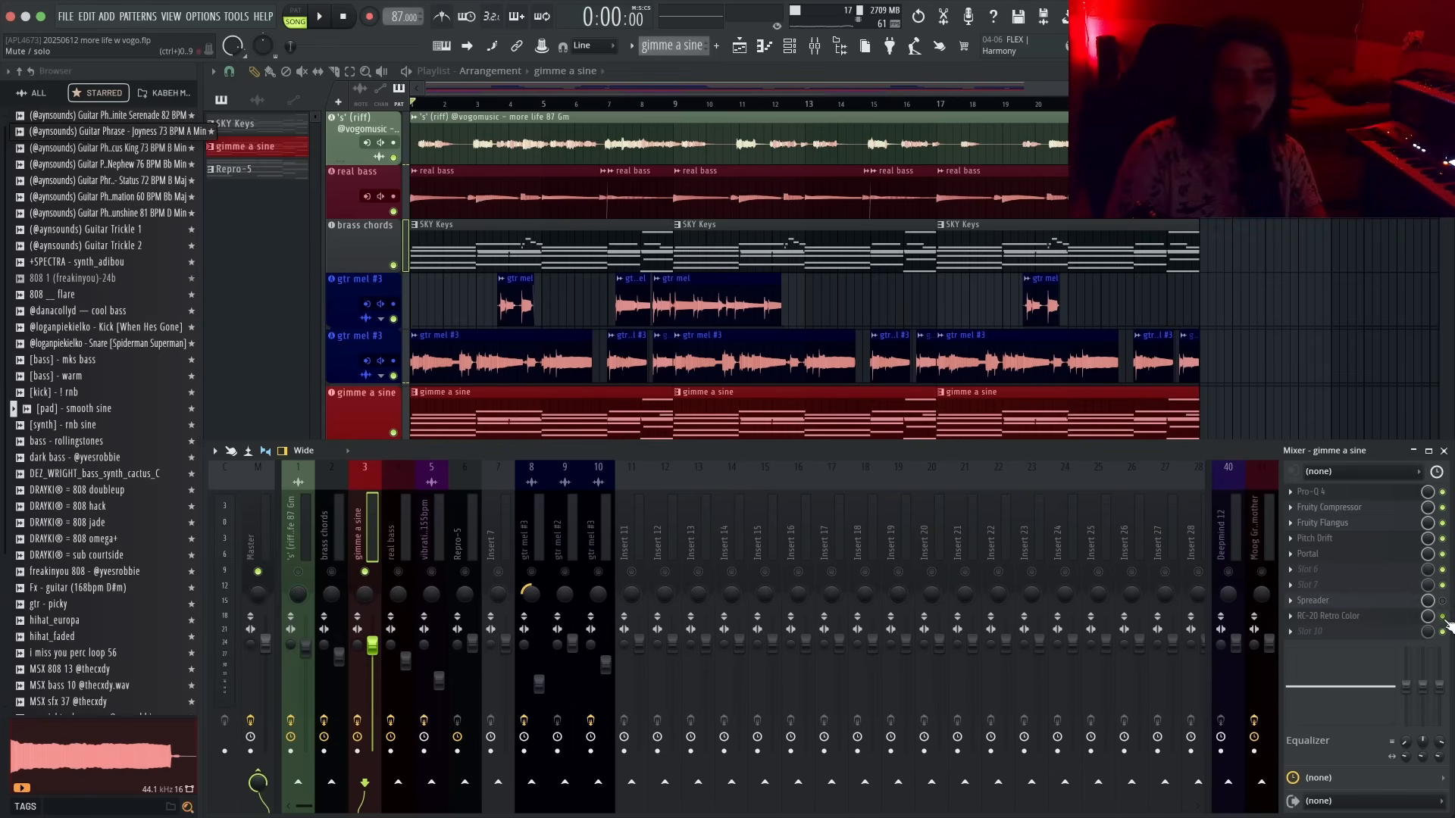
- Render the gimme a sine channel to an audio clip, muting the original track
left_click(356, 769)
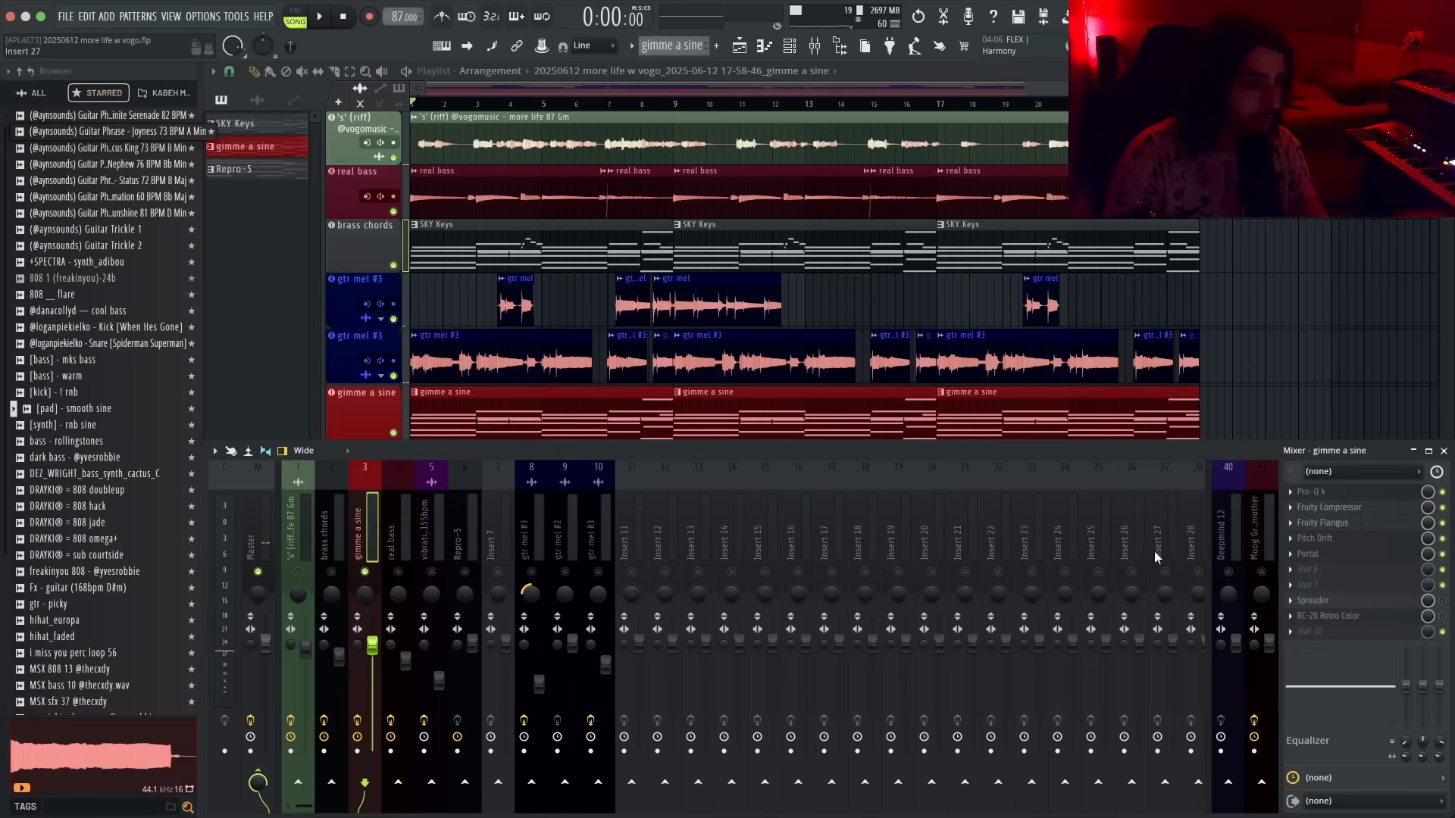
key("F9")
key("F9")
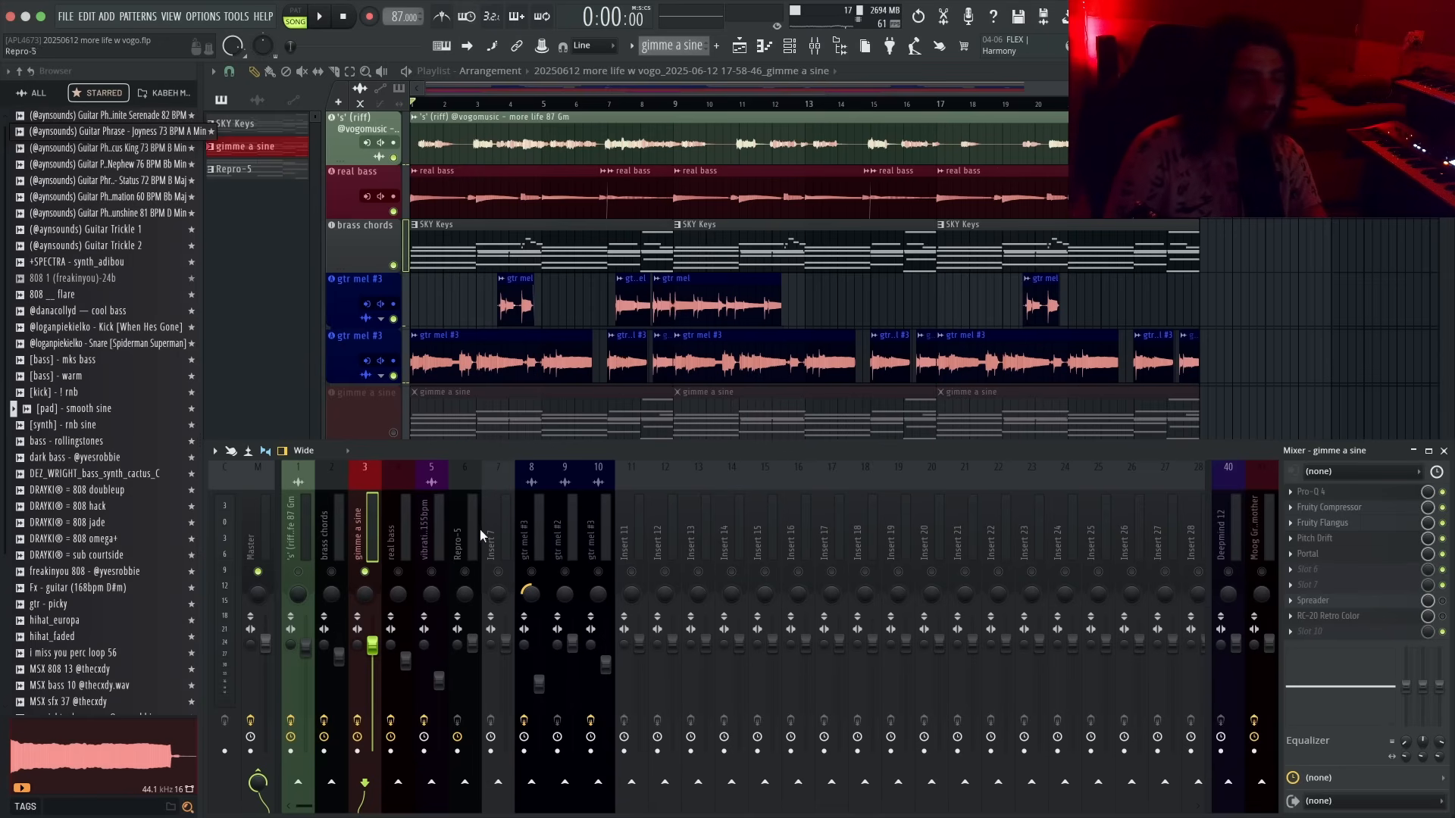
key("F9")
- Set track 9 as an audio track linked to mixer insert 11
right_click(371, 468)
mouse_move(424, 507)
mouse_move(515, 523)
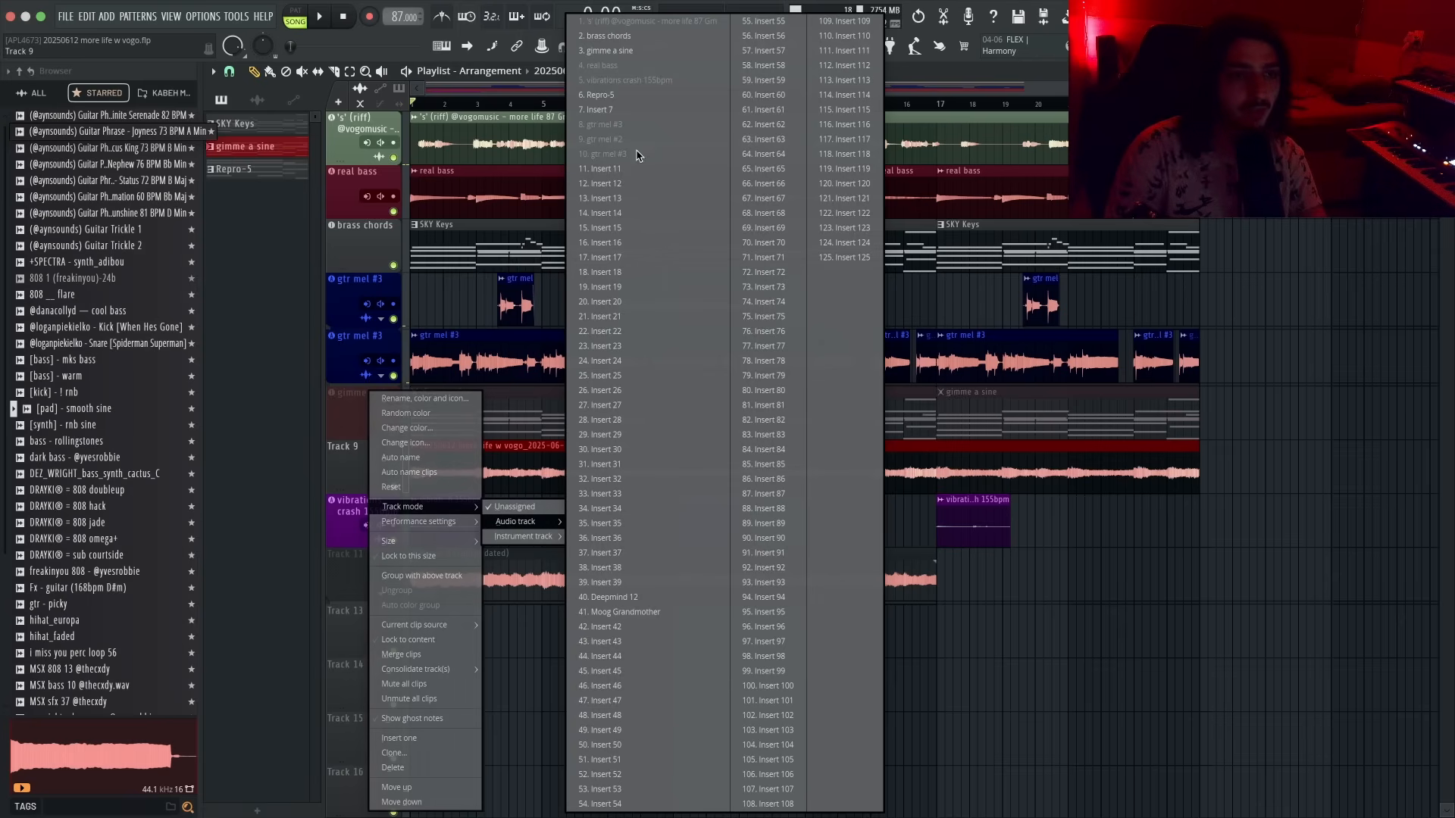
left_click(601, 168)
- Rename track 9 as "sine render"
right_click(344, 456)
left_click(345, 456)
middle_click(344, 456)
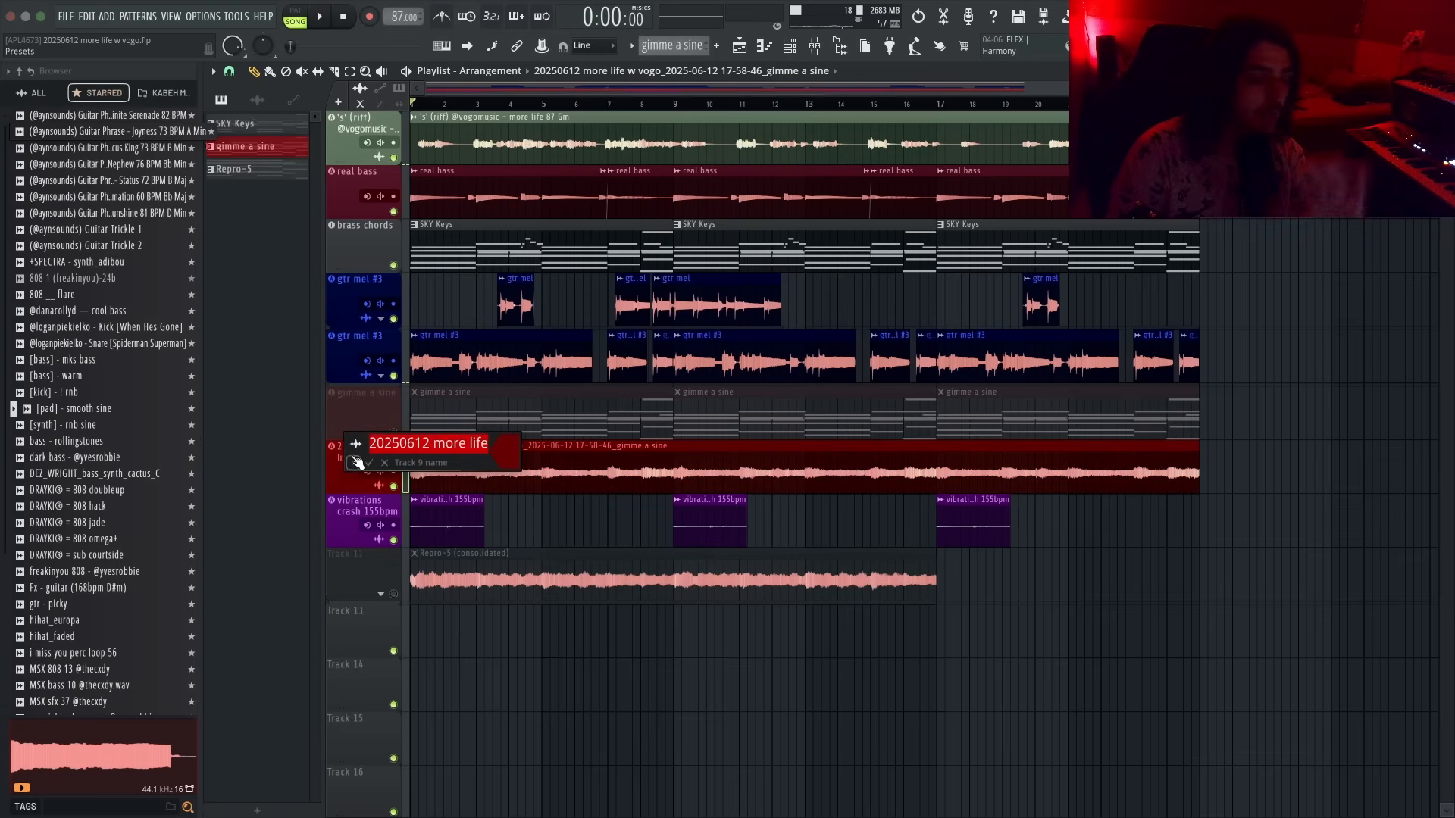
type("sine render")
key("Return")
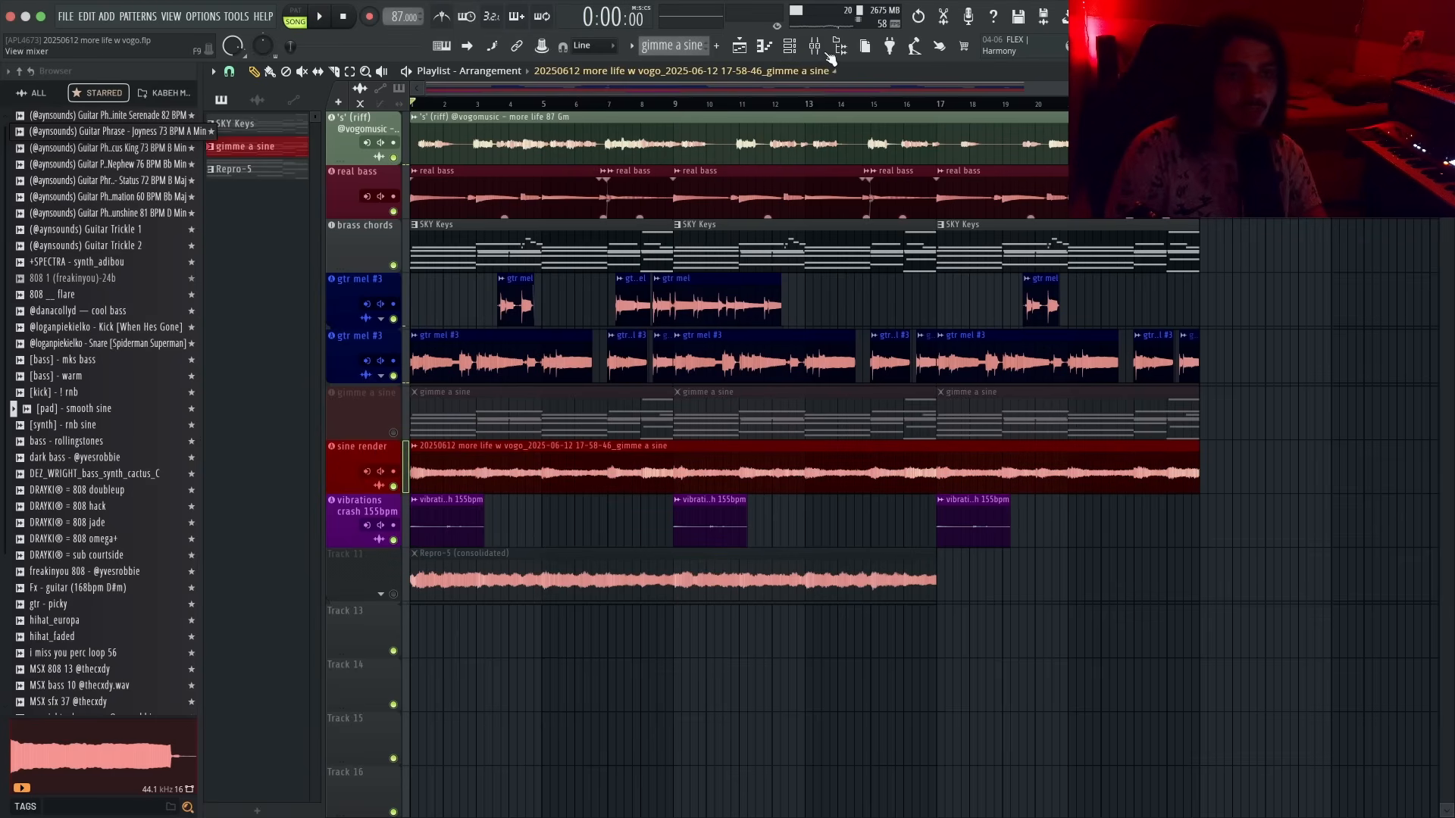
- Play the arrangement, briefly unmuting the original gimme a sine track to compare it with the sine render
left_click(832, 57)
left_click(1444, 451)
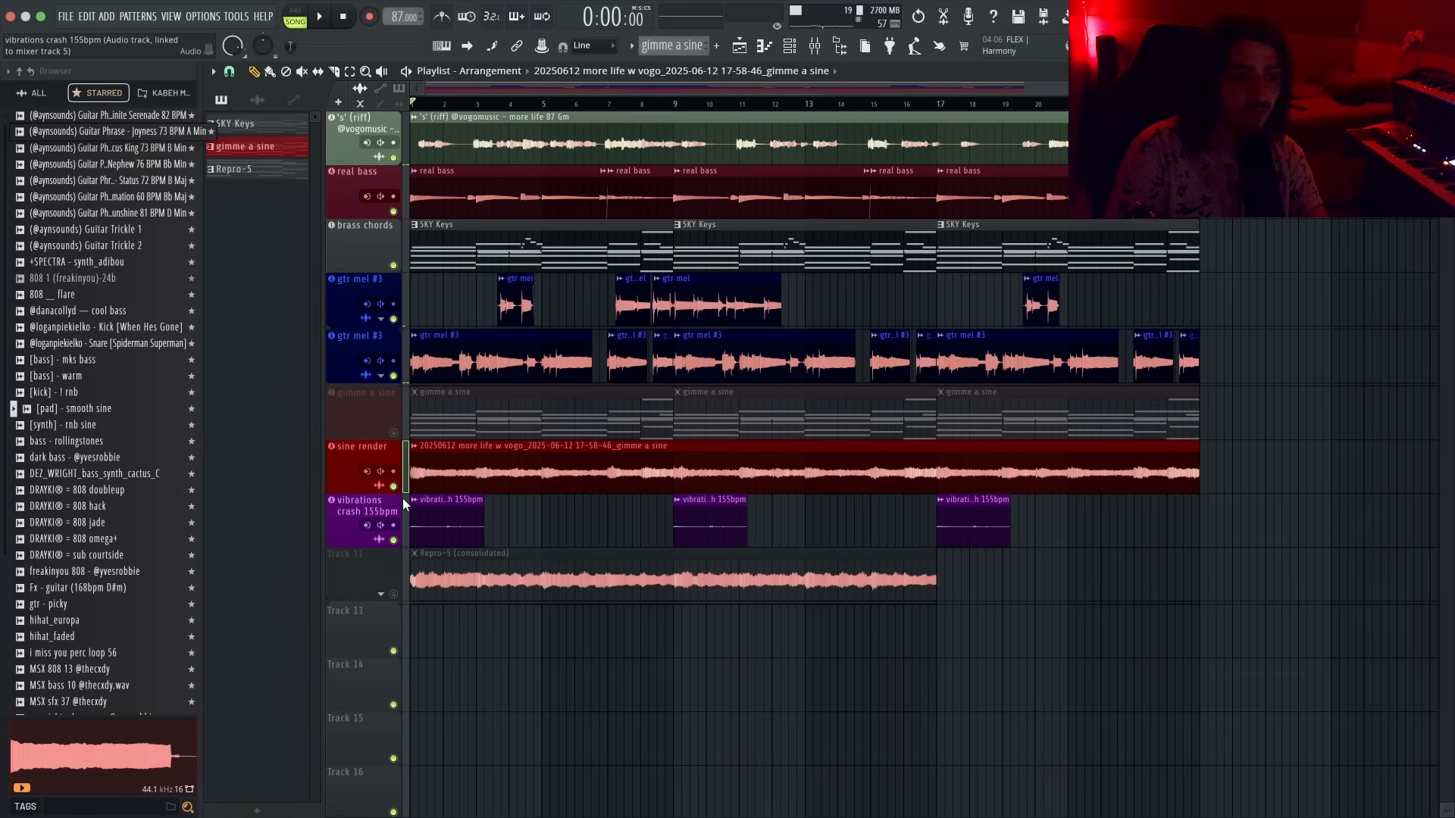
key("space")
scroll(407, 488, "up", 5)
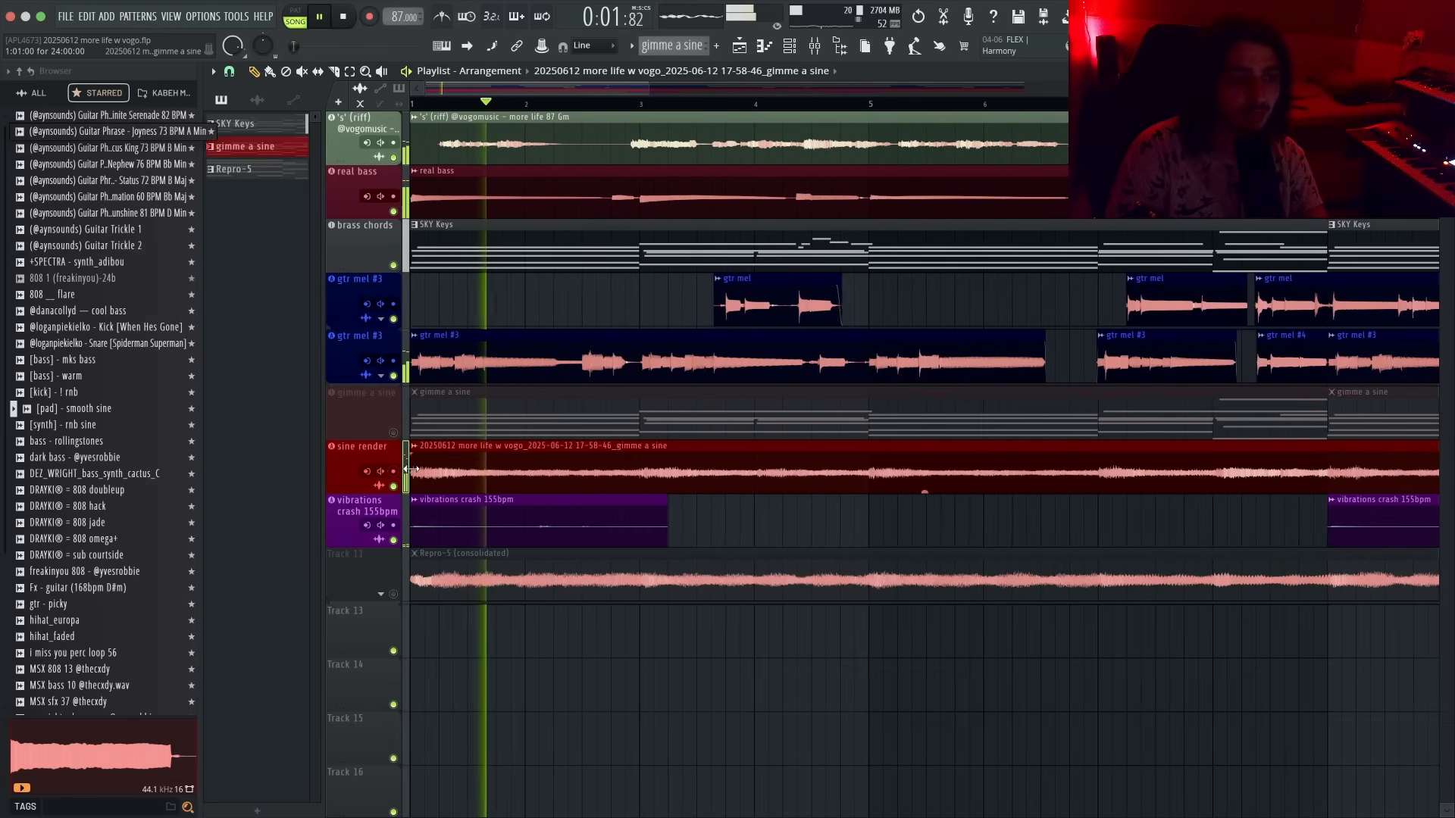
scroll(407, 473, "down", 2)
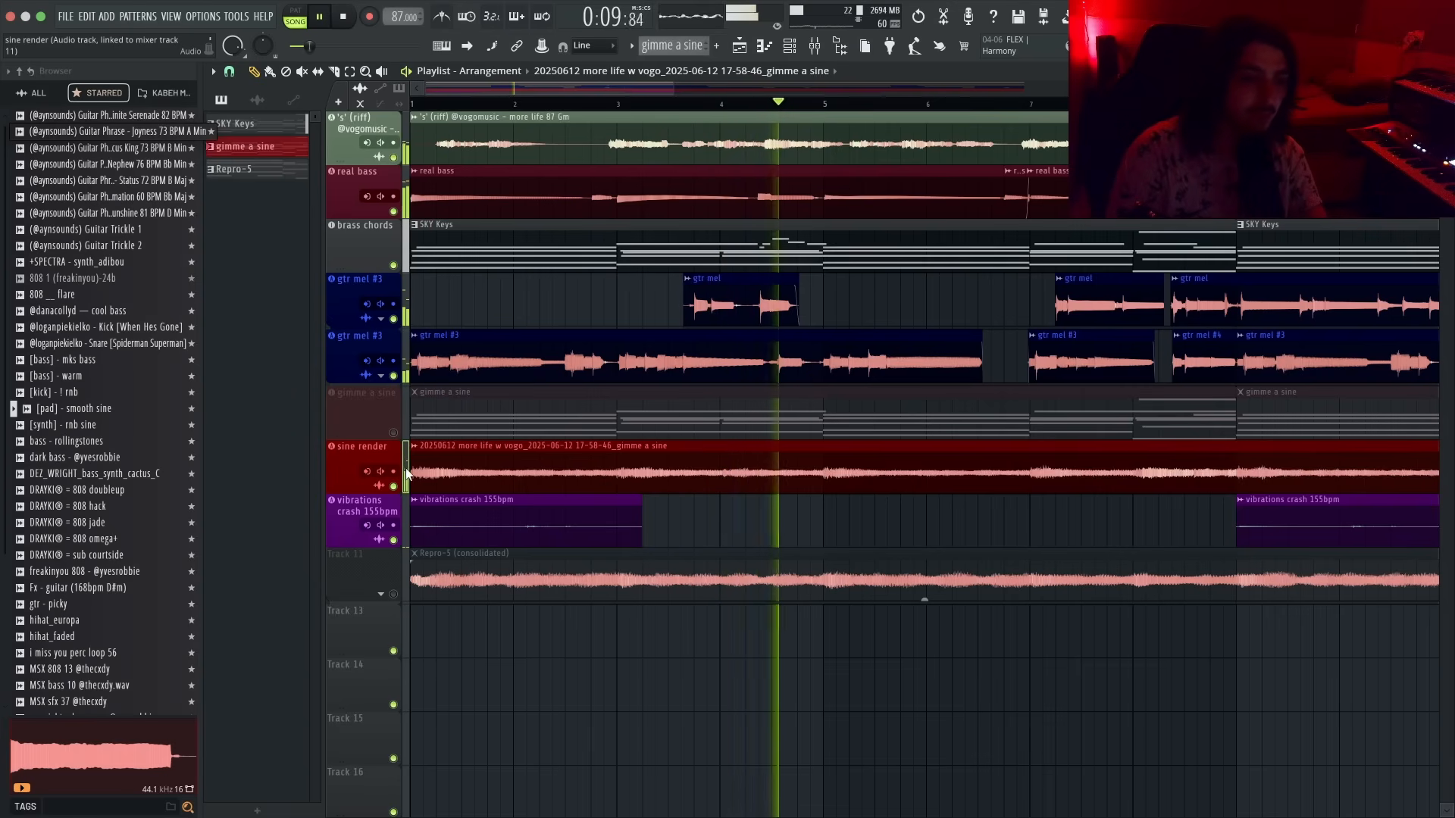
left_click(394, 433)
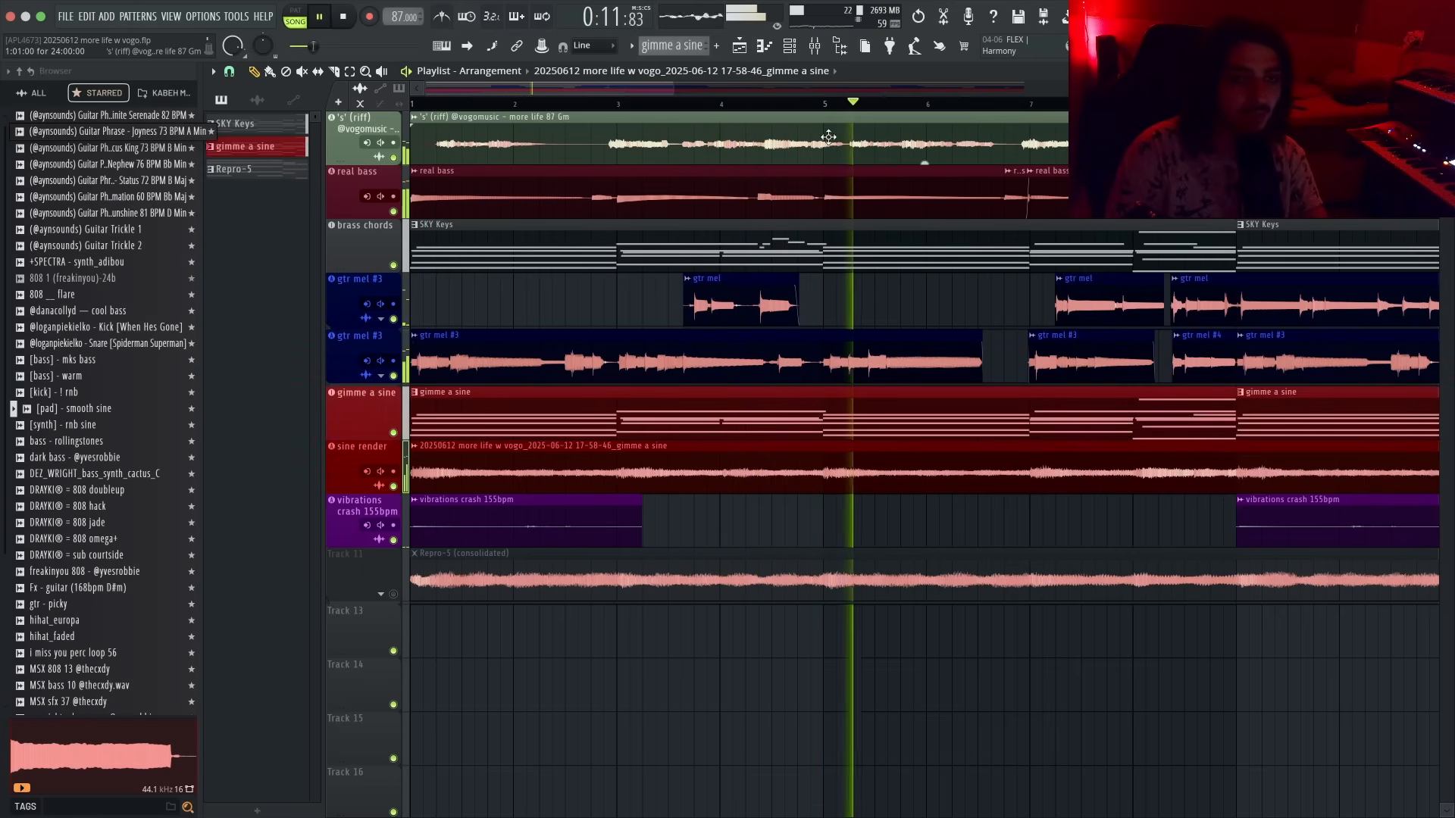
left_click(393, 433)
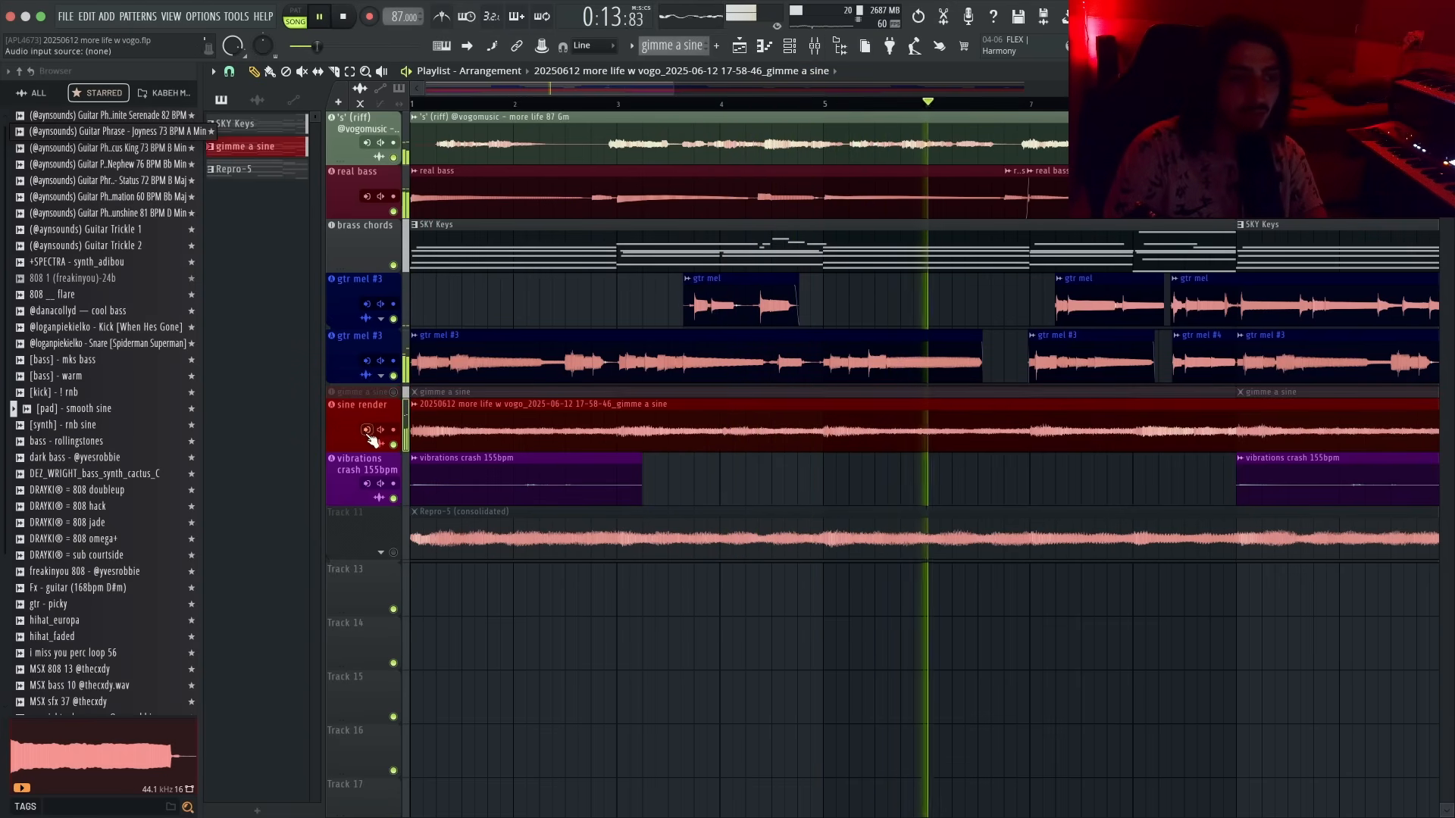
- Open the mixer and recolour the brass chords insert and its playlist track purple
scroll(500, 347, "down", 4)
left_click(814, 46)
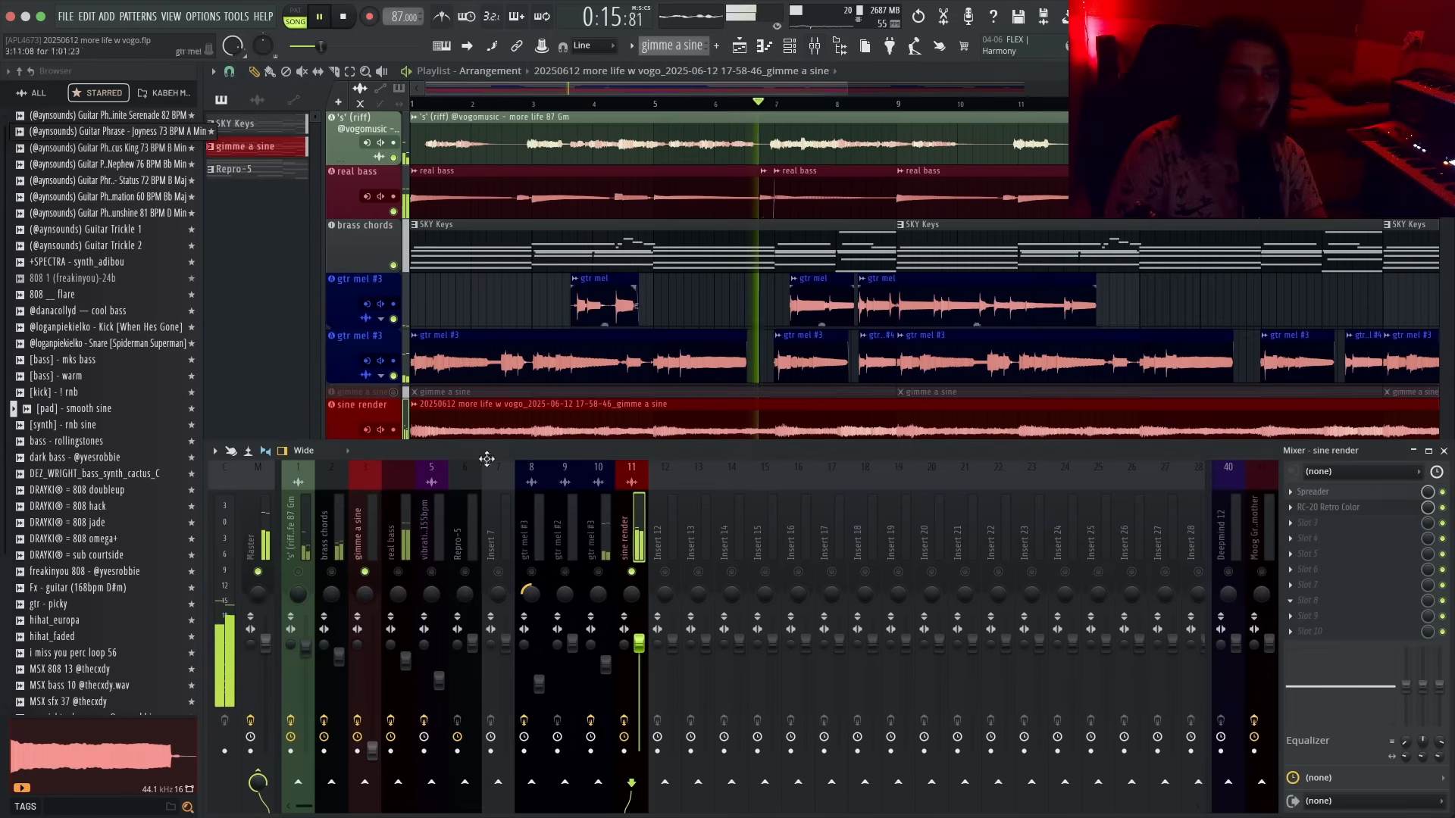
double_click(339, 538)
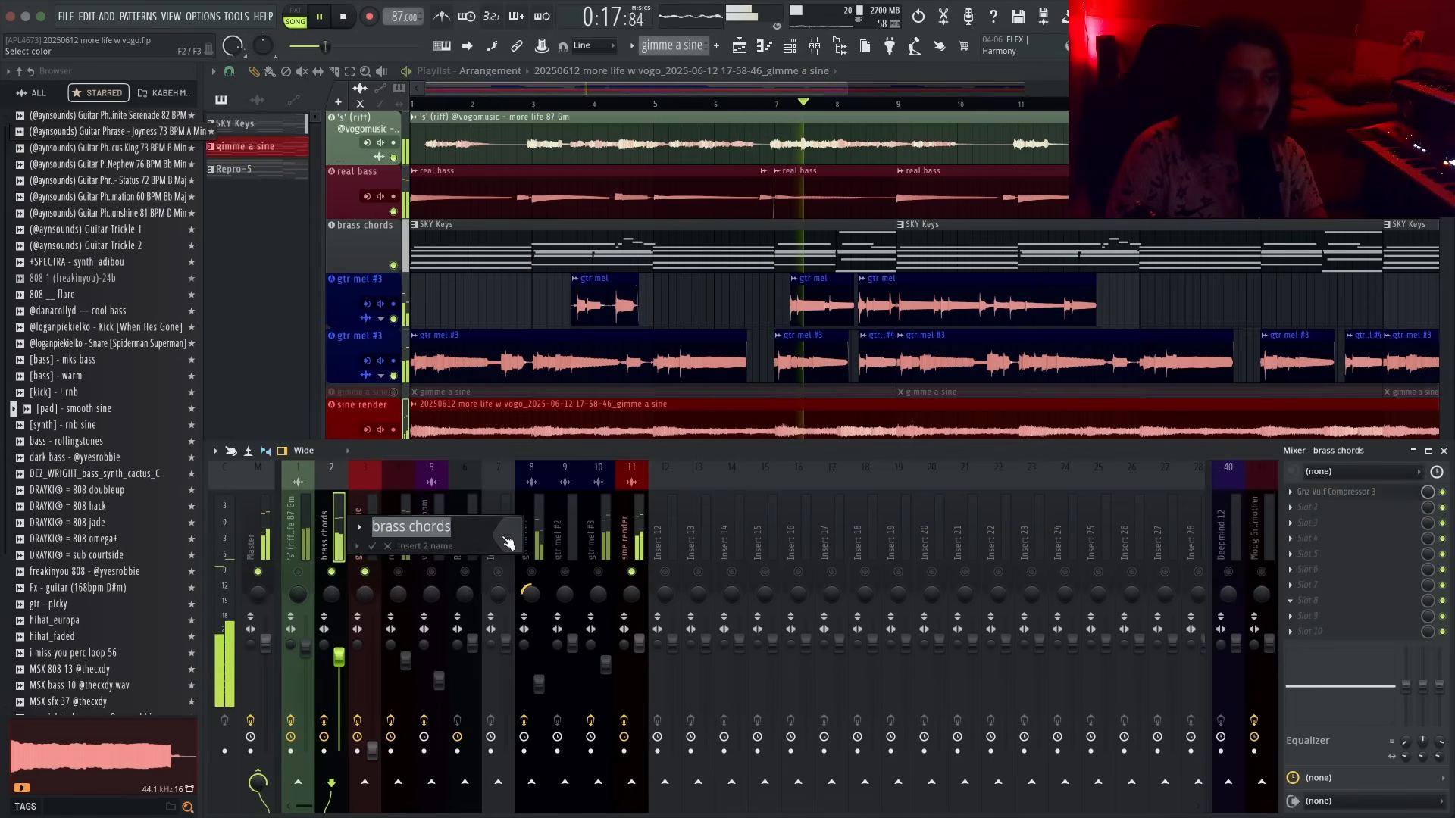
left_click(506, 540)
key("Return")
key("Return")
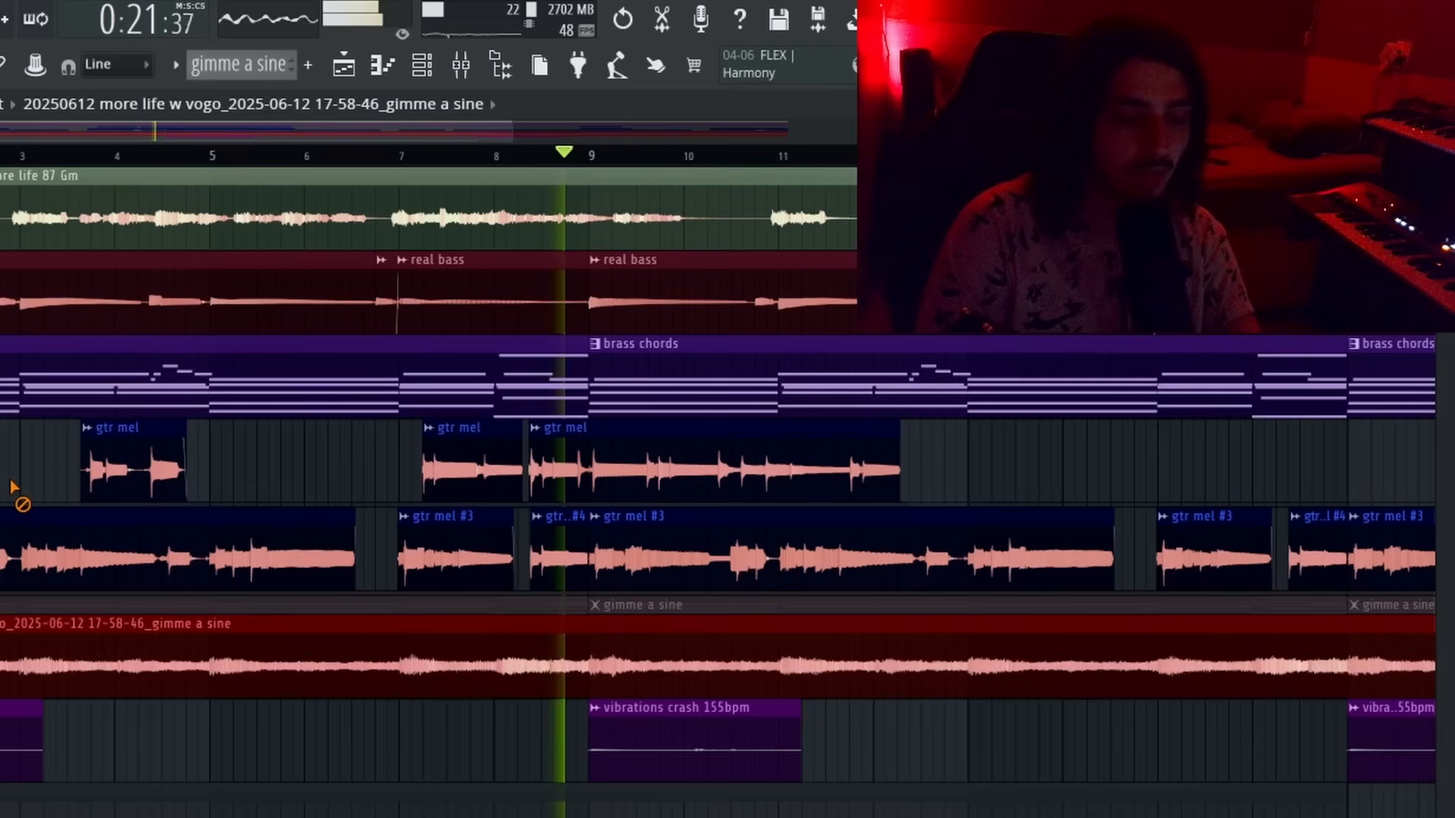
- Add the perc __ champagne tom sample from the browser to the project's channels
key("space")
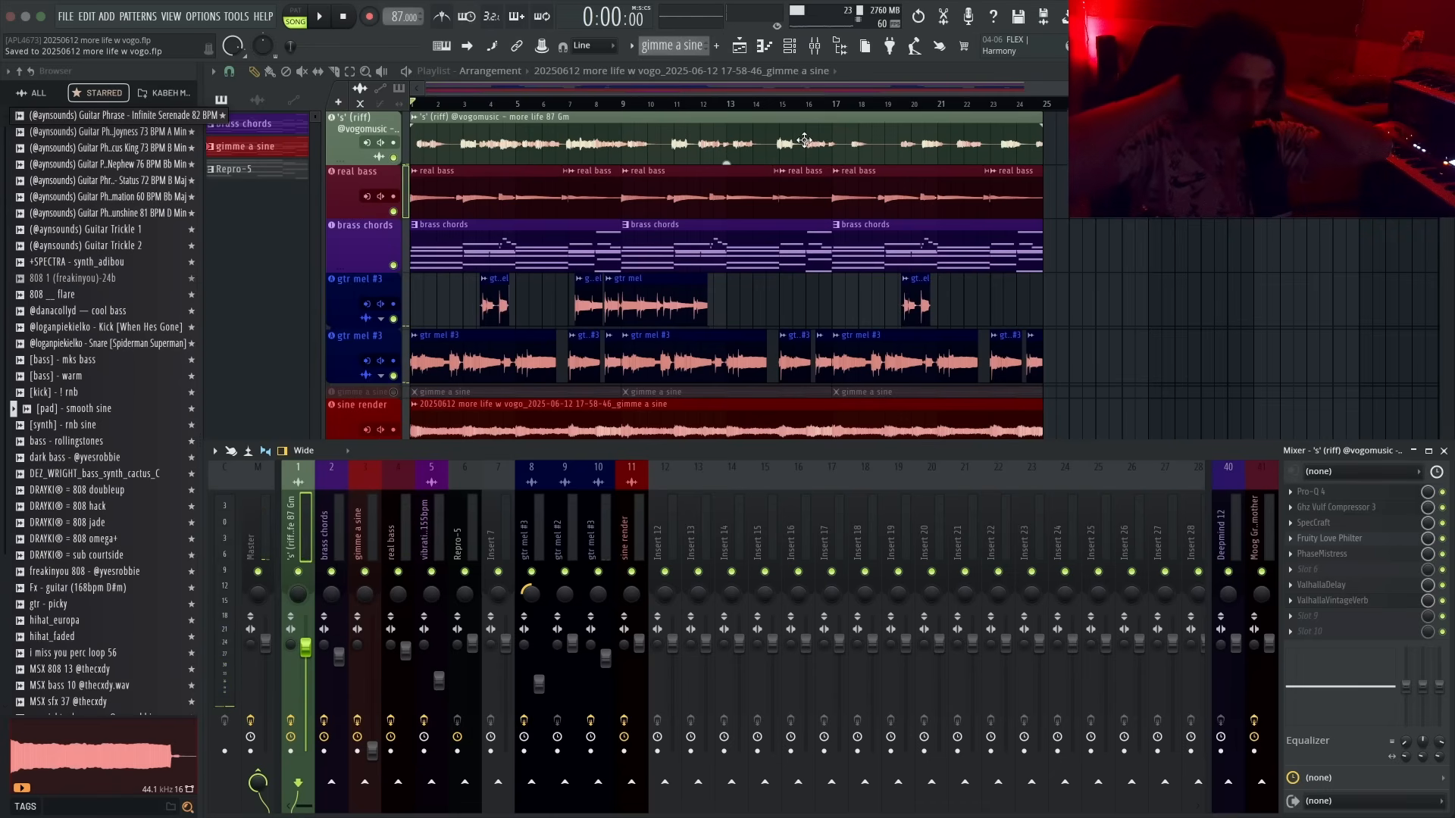
scroll(156, 225, "down", 3)
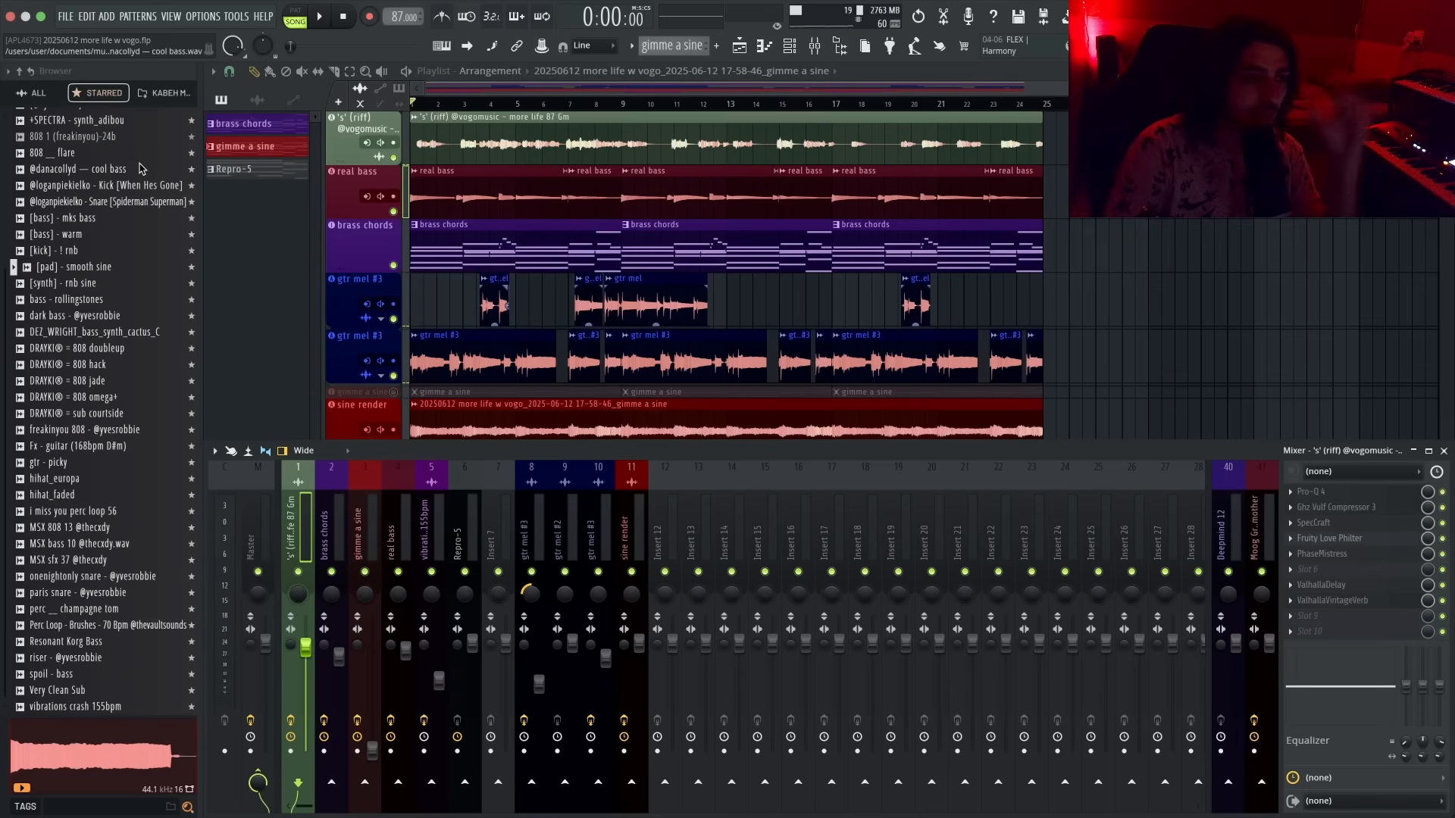
key("space")
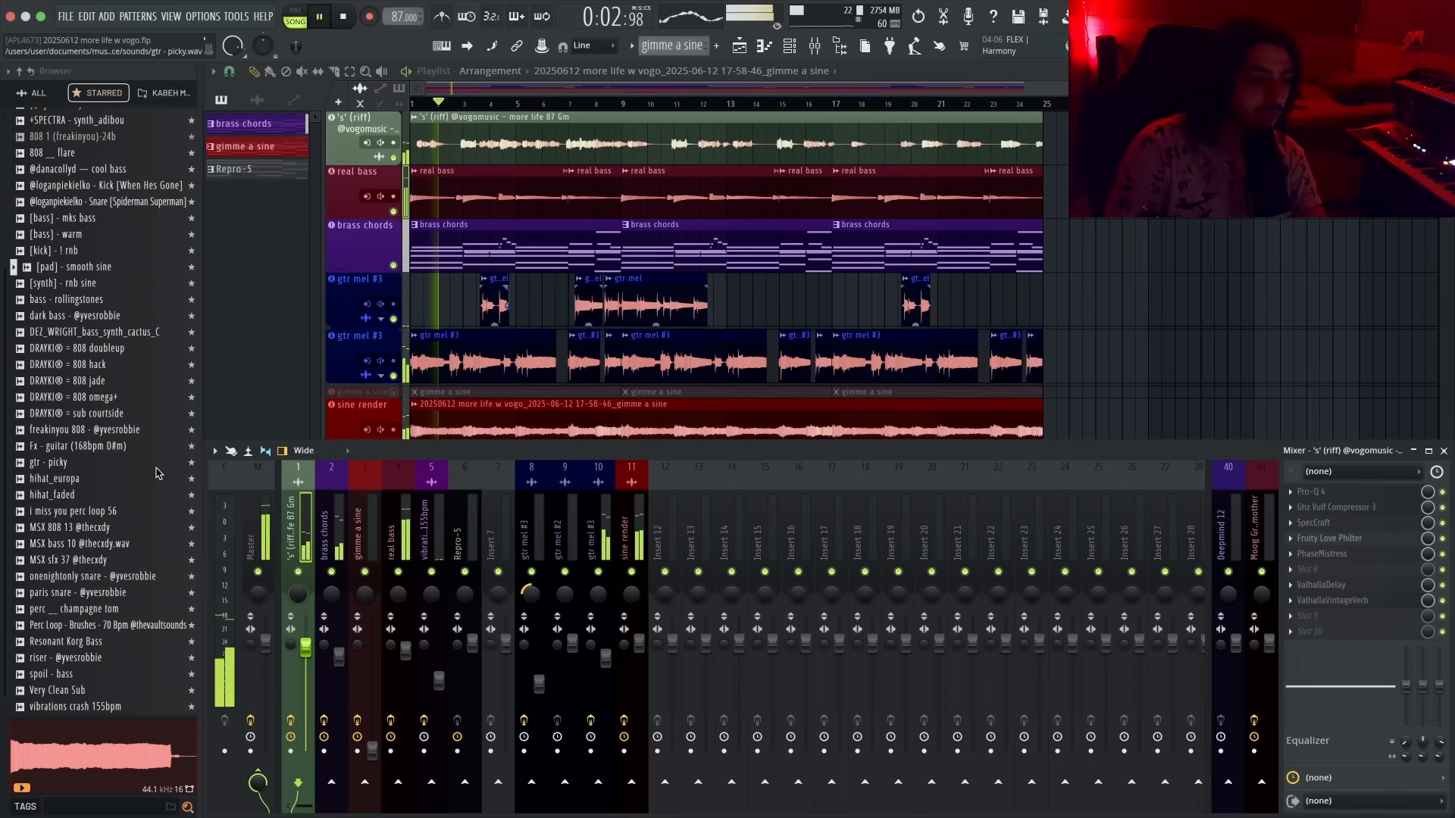
left_click_drag(111, 610, 1123, 370)
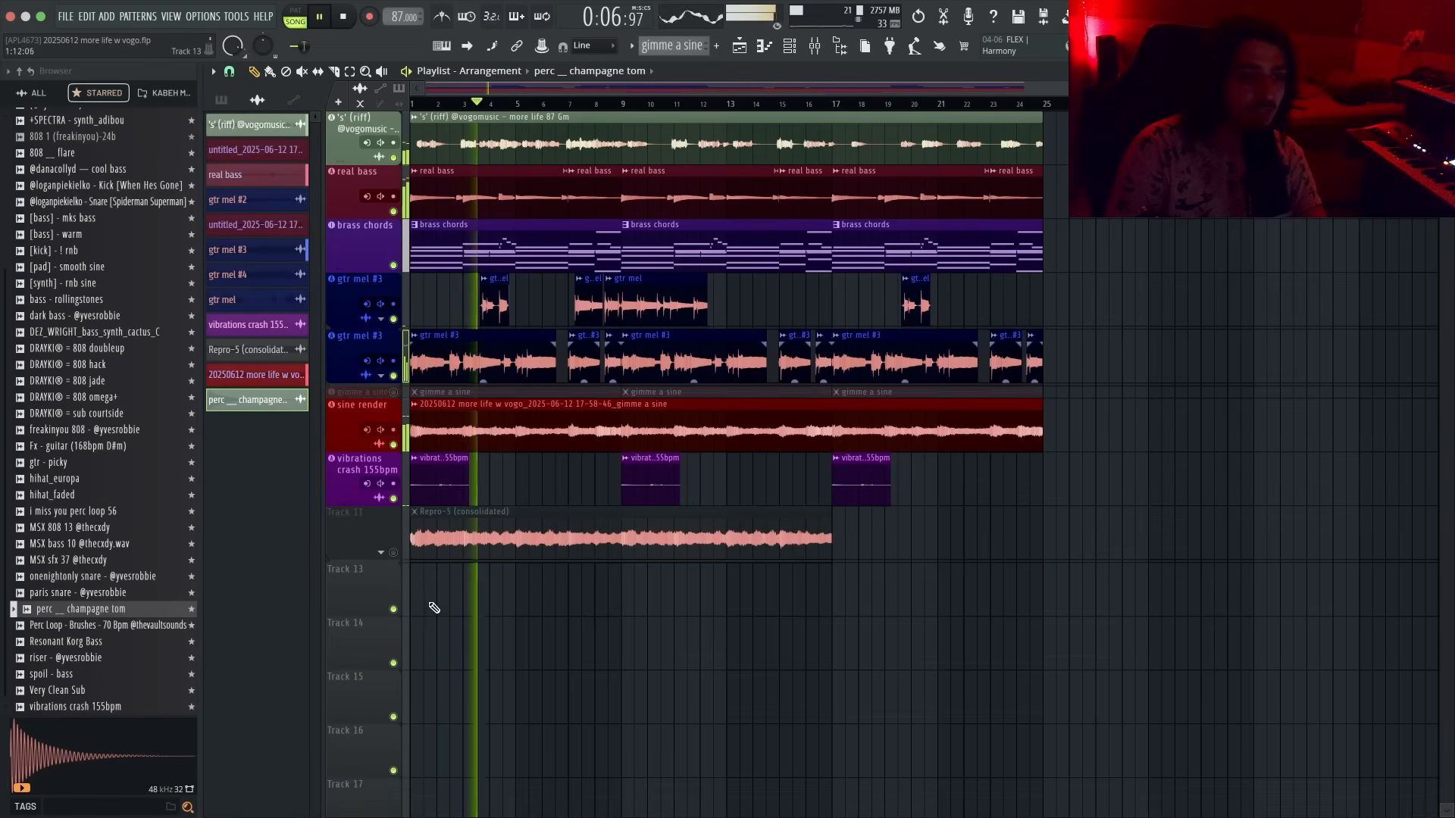
- Set track 13 as an instrument track with a new Sampler channel carrying the perc __ champagne tom sample
right_click(283, 398)
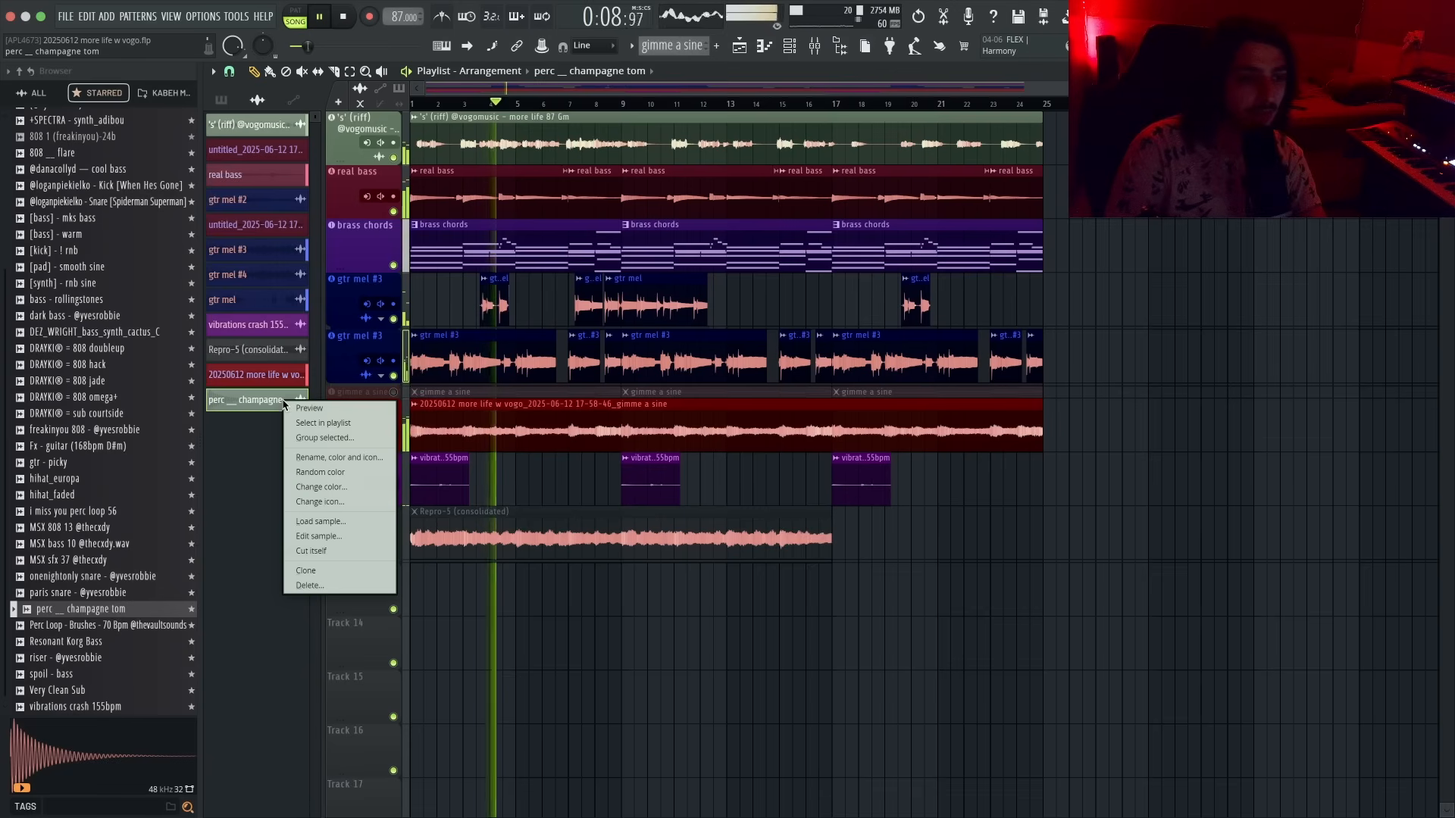
left_click(366, 595)
right_click(366, 595)
key("t")
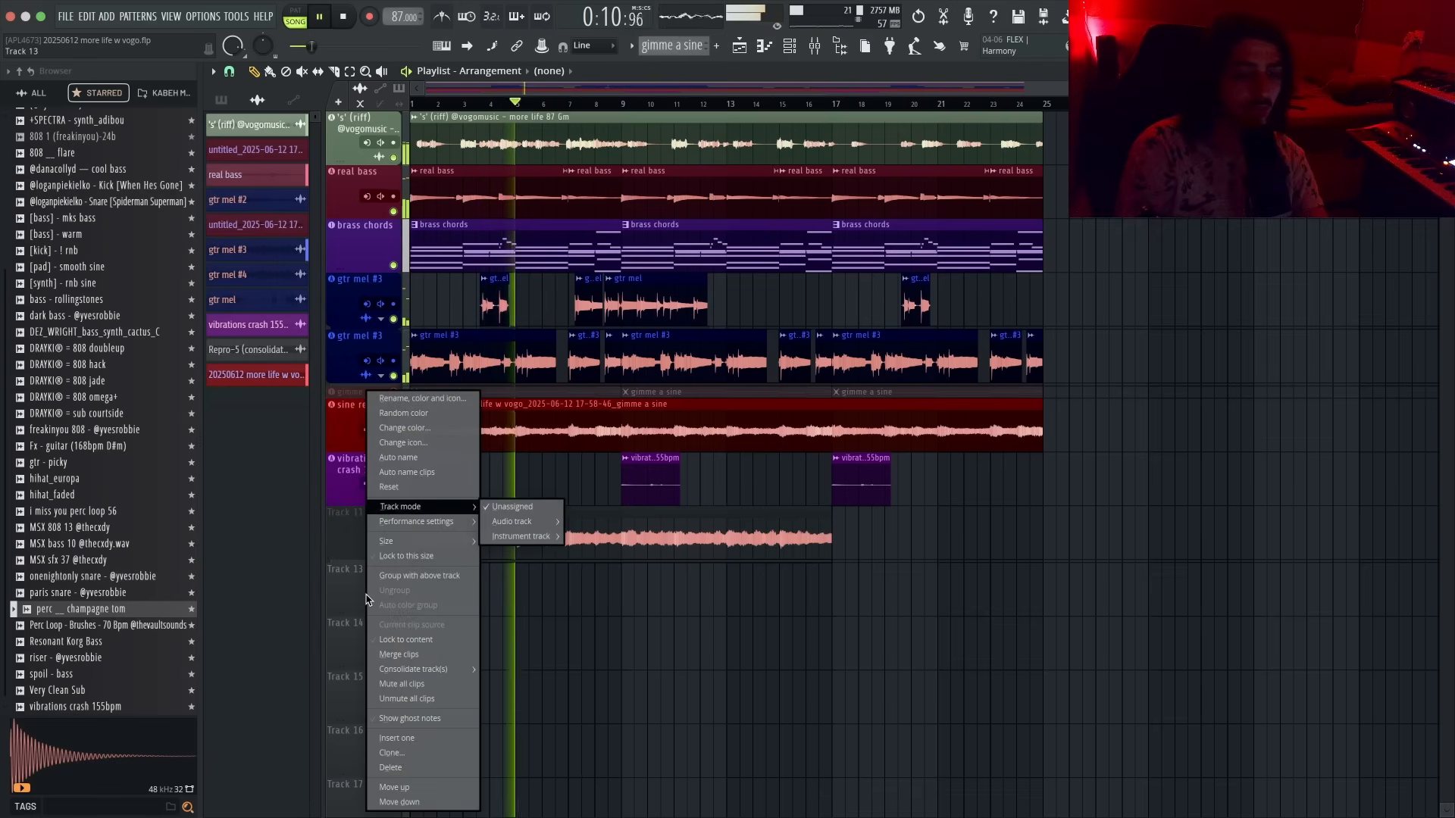
key("i")
key("s")
key("s")
key("s")
key("s")
key("s")
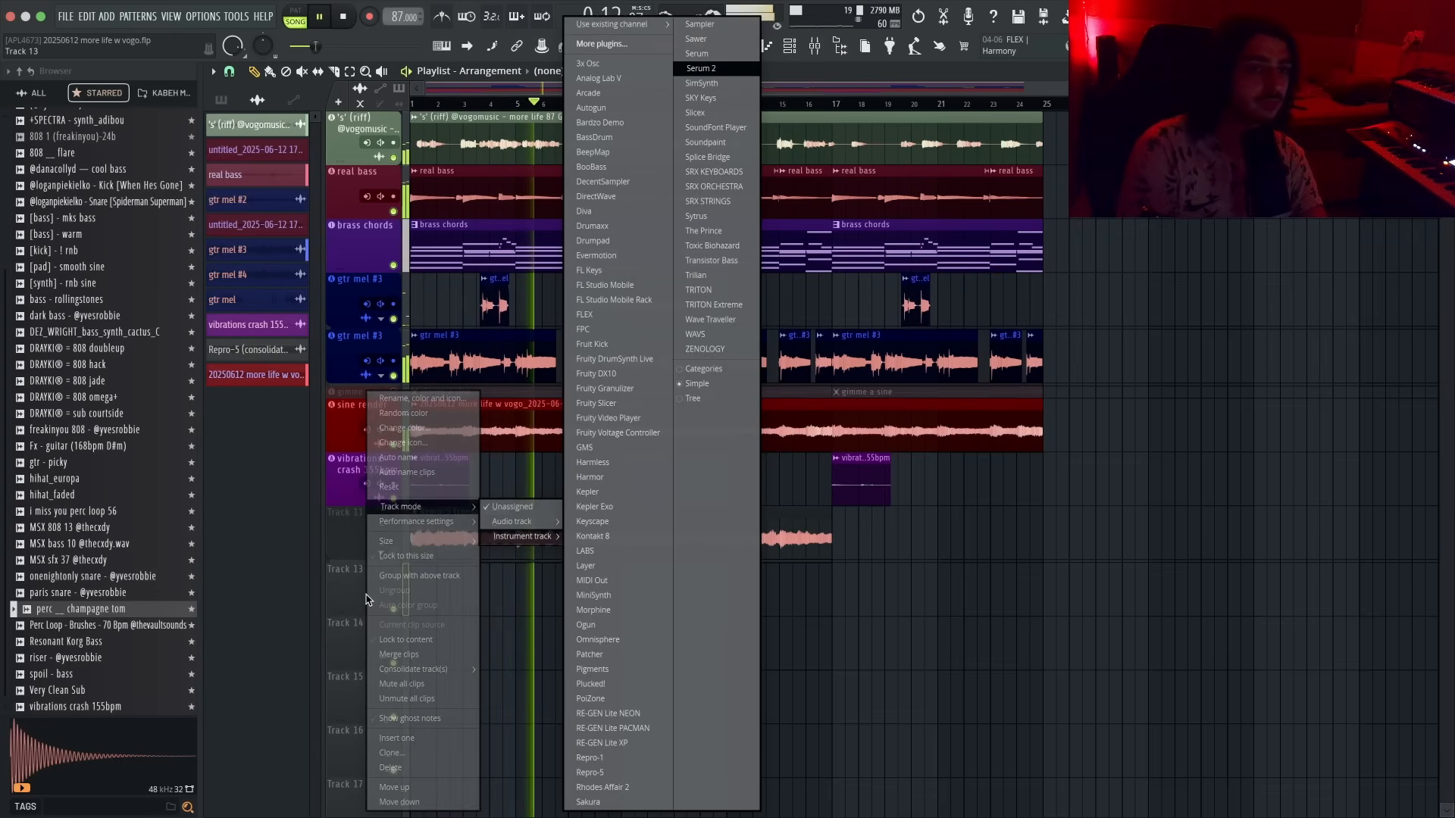
key("Up")
key("Up")
key("Up")
key("Return")
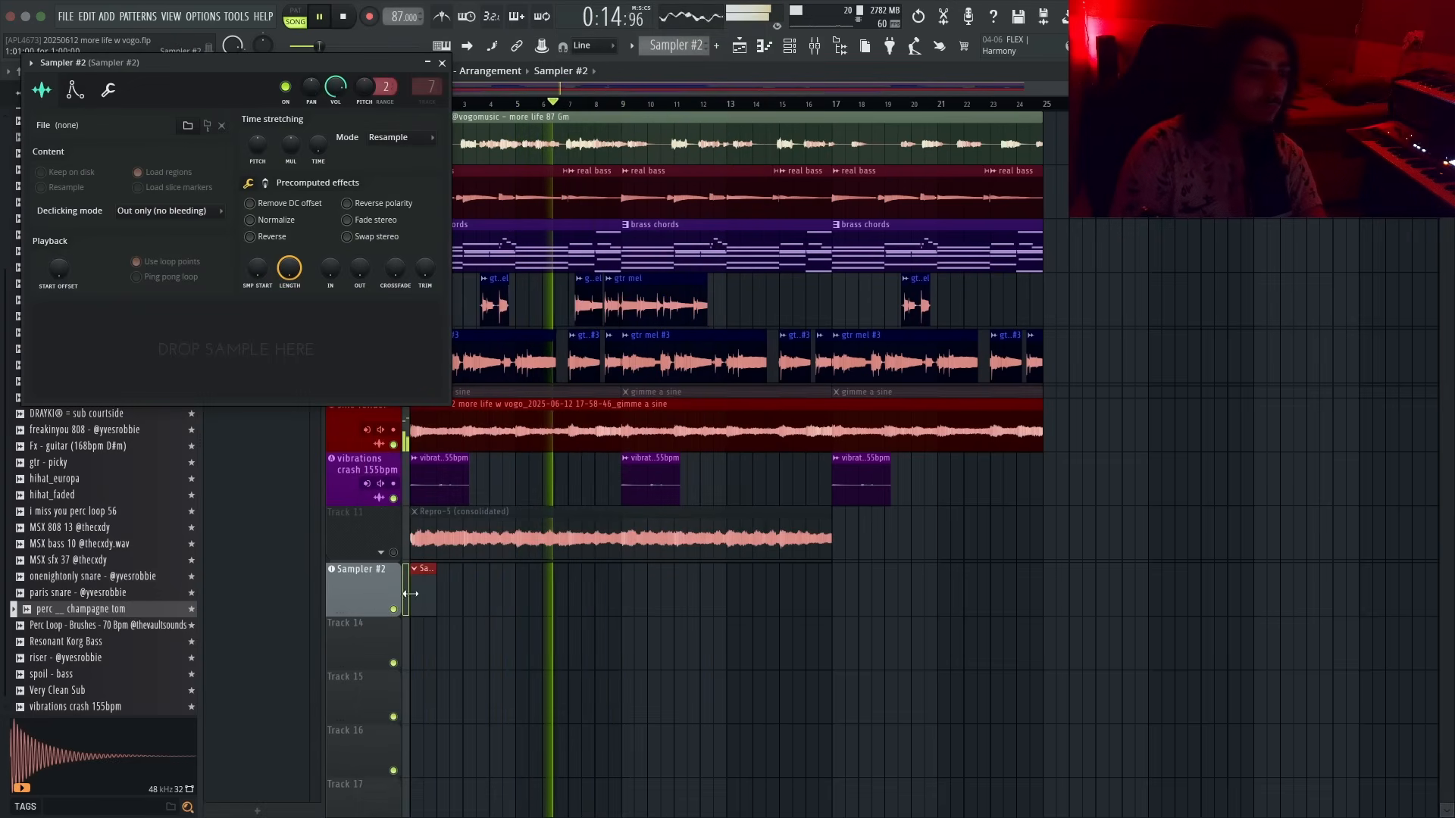
key("space")
left_click_drag(261, 345, 261, 327)
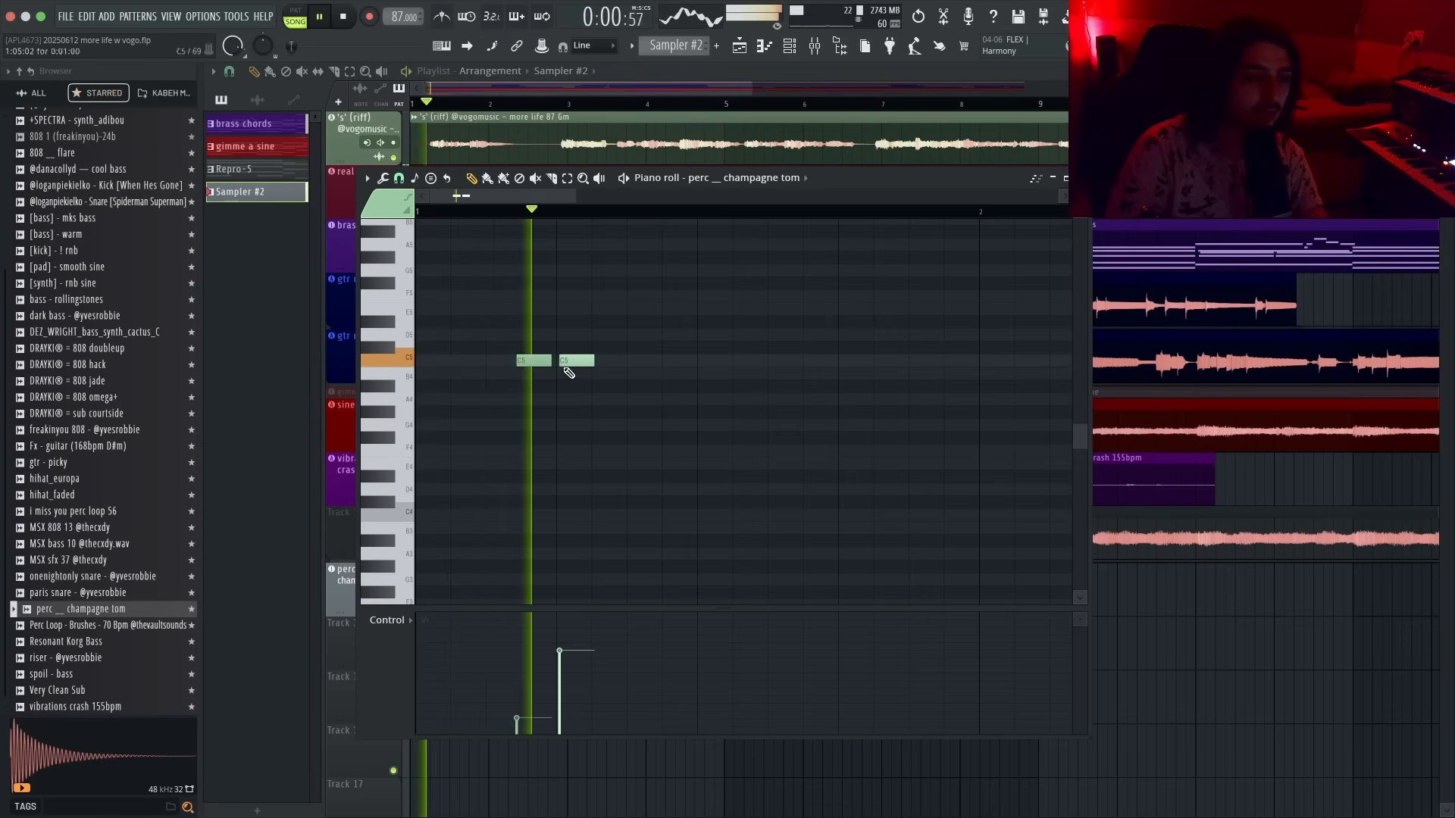
- Write a short three-note perc pattern in the piano roll, placing, deleting and lengthening notes while auditioning
scroll(580, 400, "down", 2)
key("space")
left_click(735, 363)
key("space")
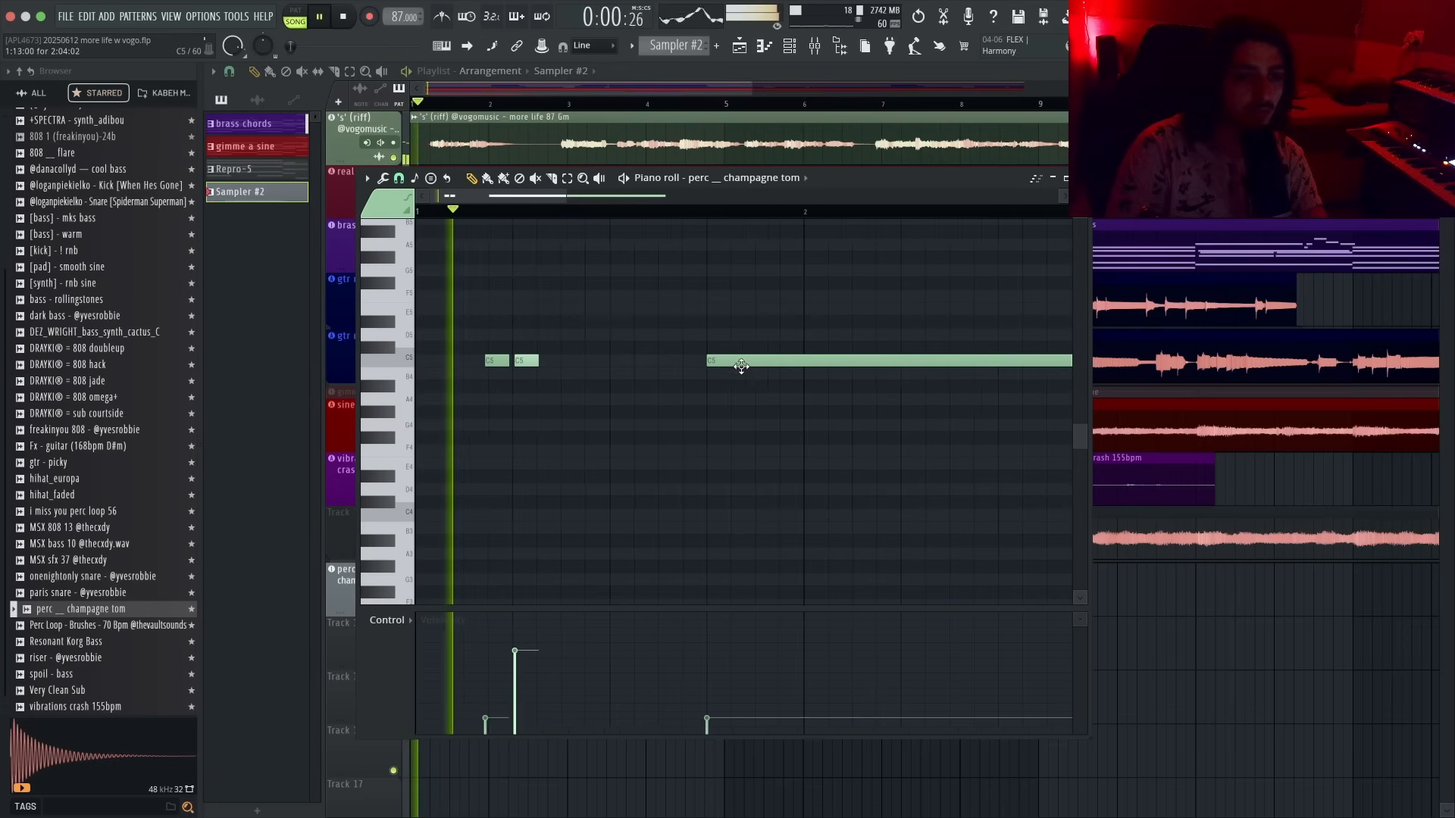
key("space")
right_click(735, 365)
key("space")
key("space")
left_click_drag(537, 361, 585, 357)
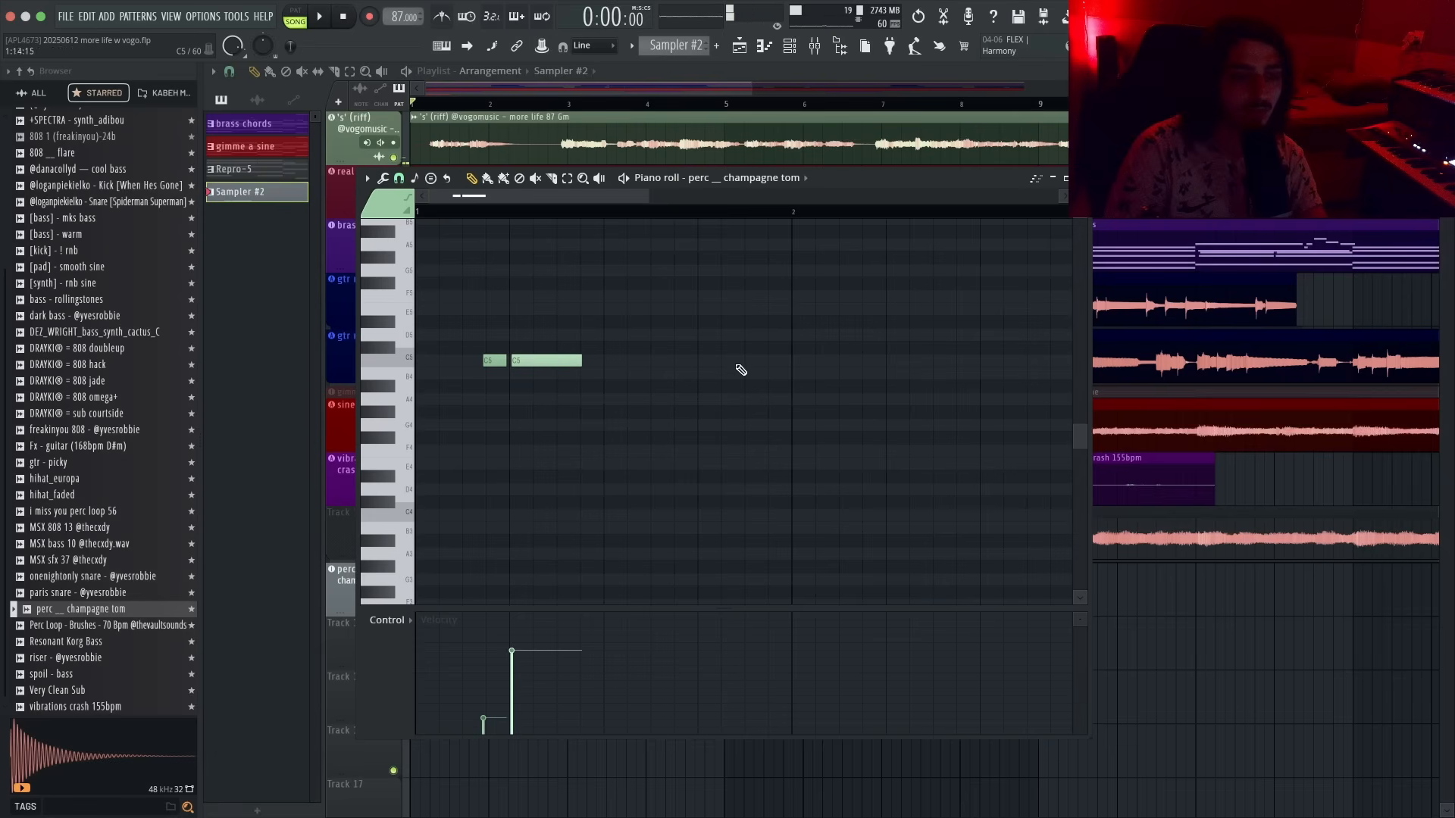
left_click(737, 364)
key("space")
scroll(718, 389, "down", 3)
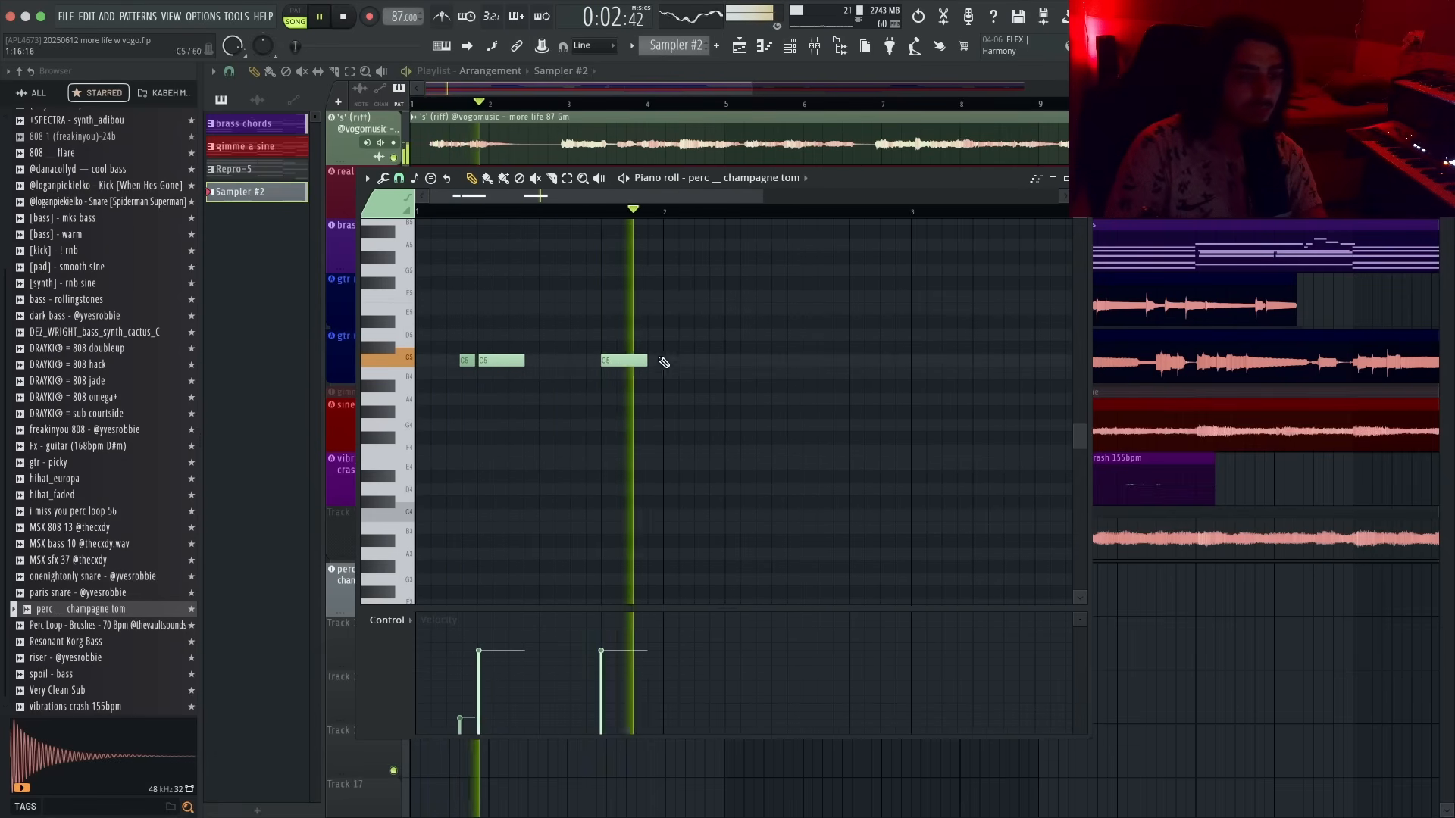
- Add OTT and Fruity Stereo Shaper effects to the perc __ champagne tom mixer insert
key("ctrl+a")
key("F8")
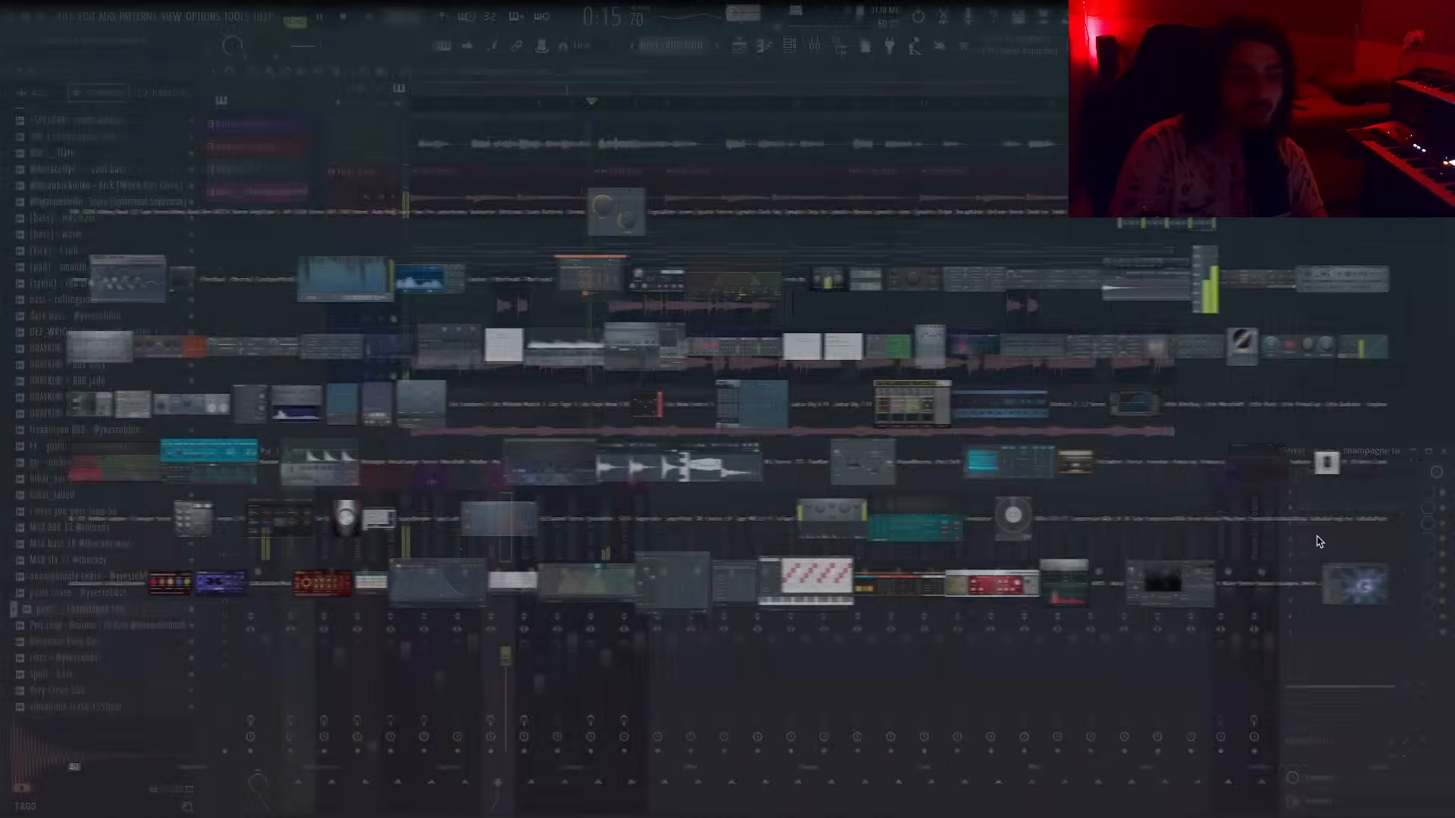
type("ot")
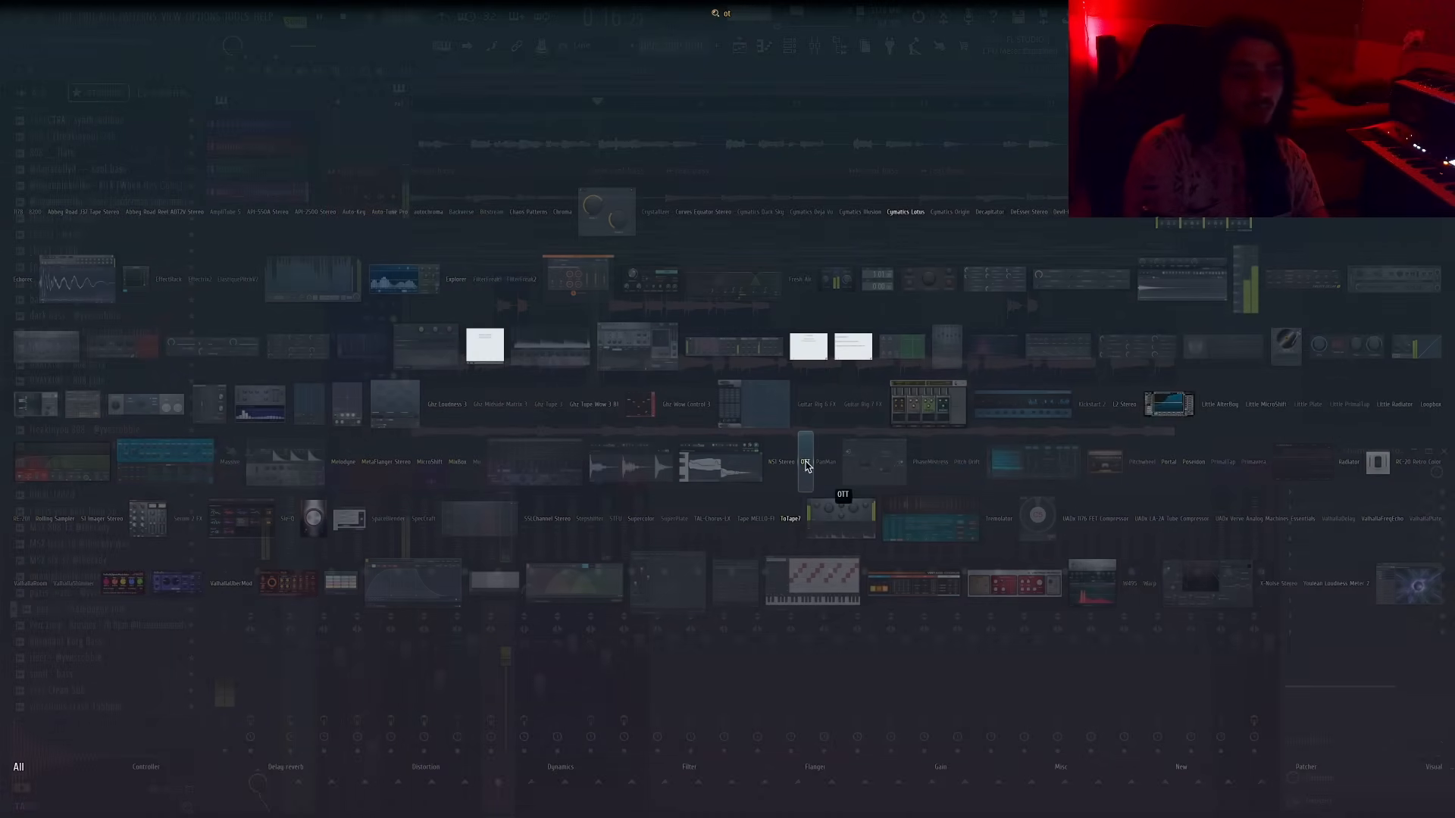
left_click(805, 463)
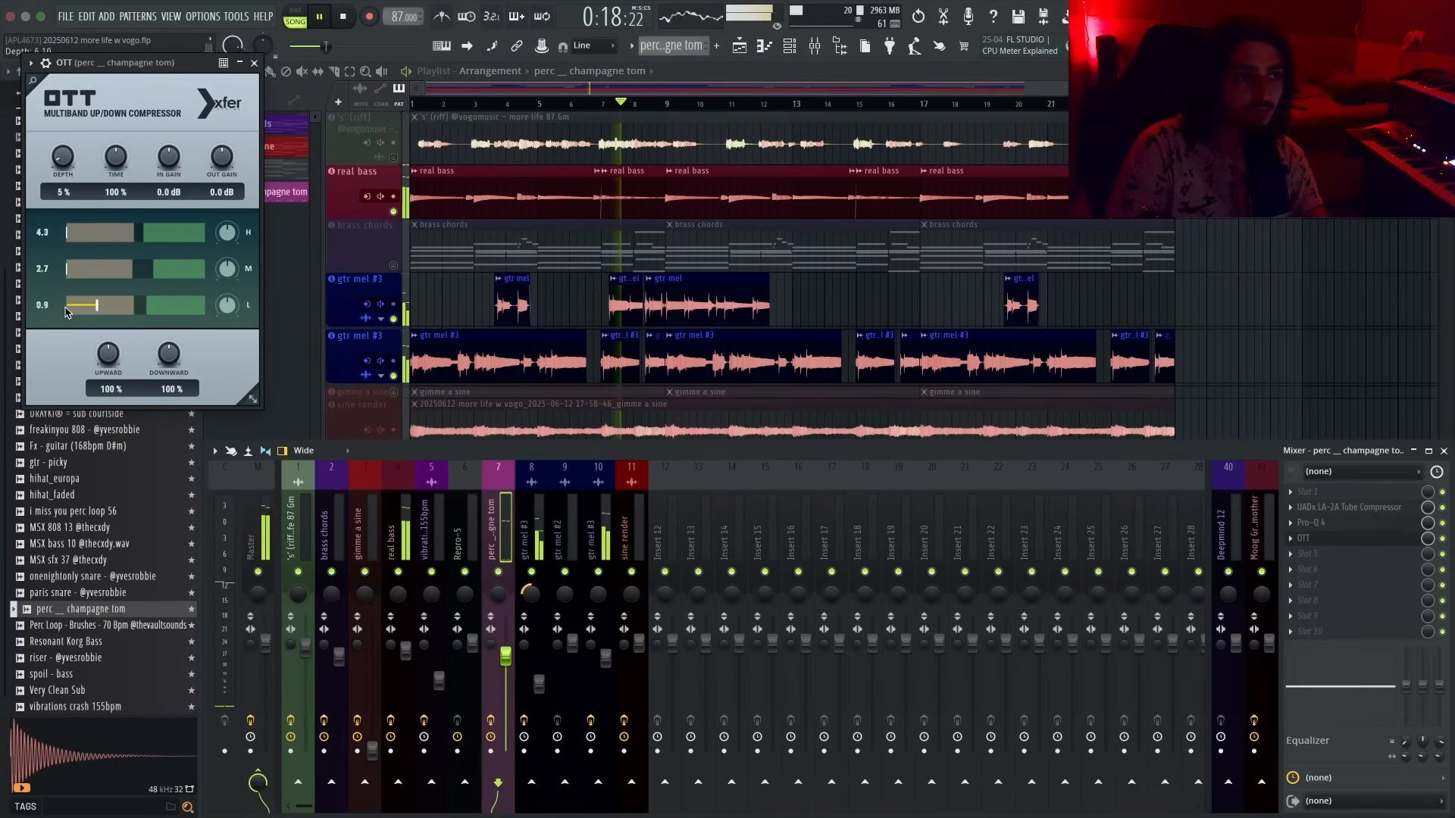
key("F8")
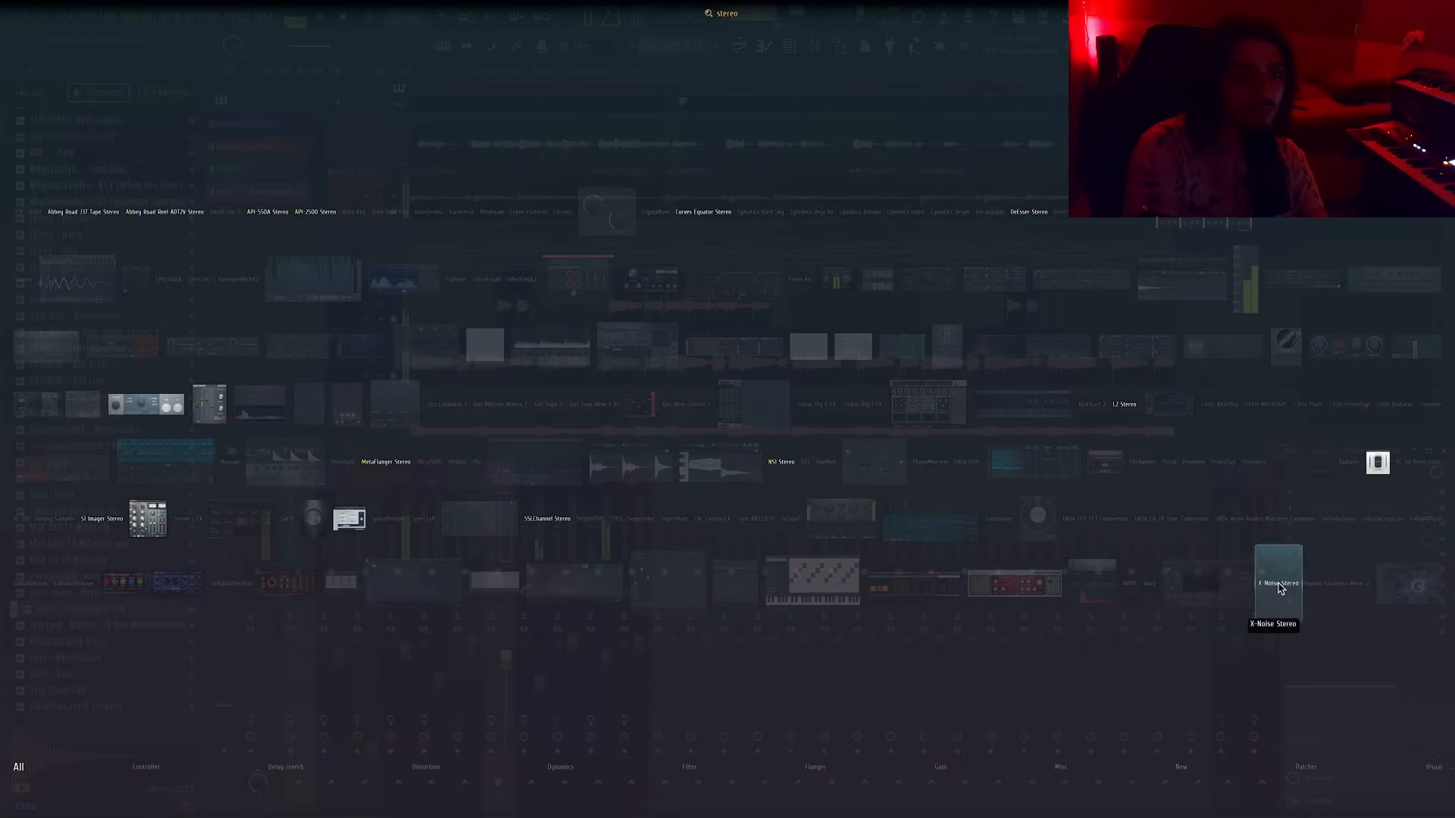
left_click(210, 404)
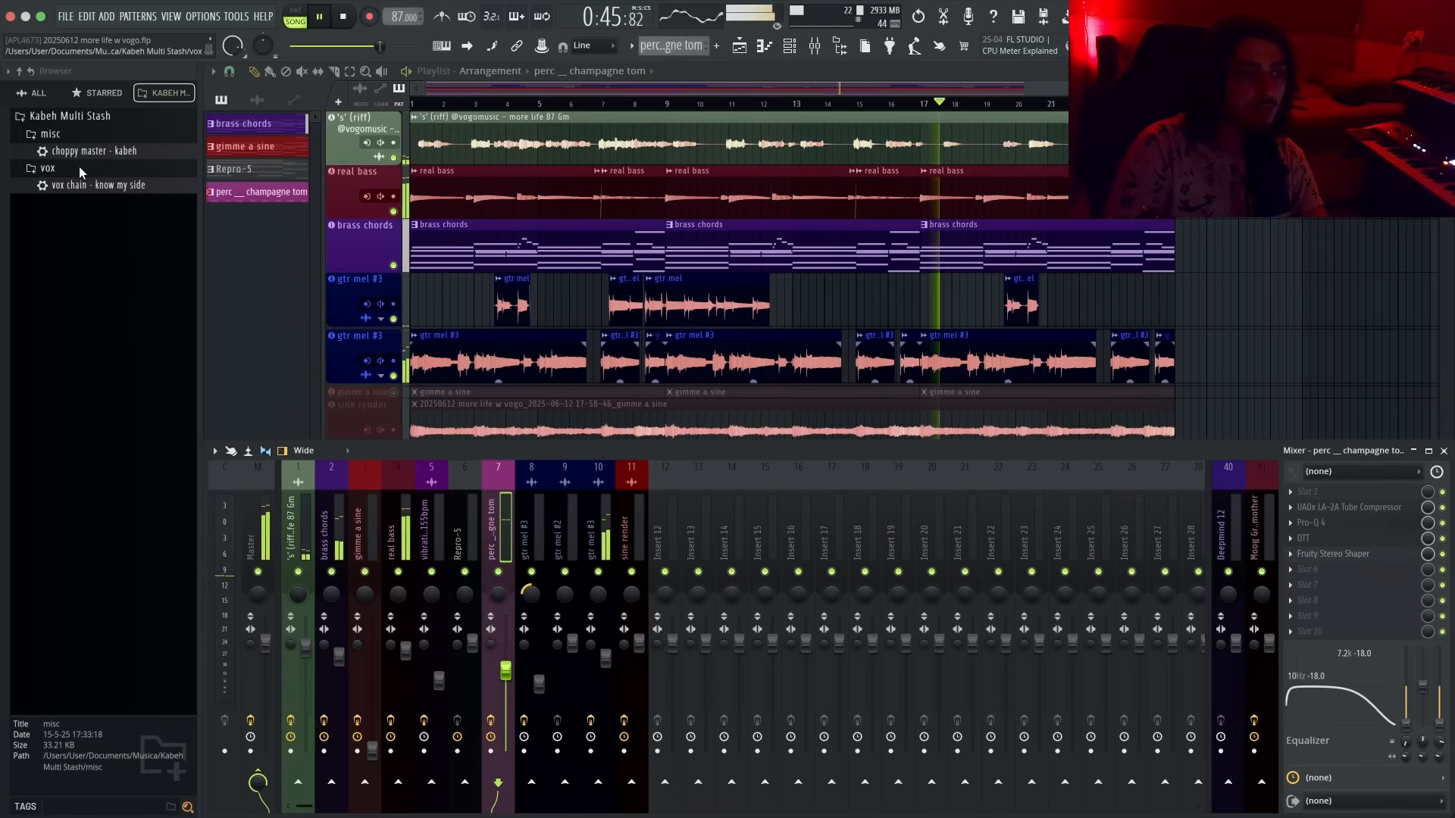
- Load the choppy master - kabeh preset onto the master insert and move it to the last effect slot
left_click_drag(83, 151, 256, 532)
left_click_drag(1325, 494, 1301, 632)
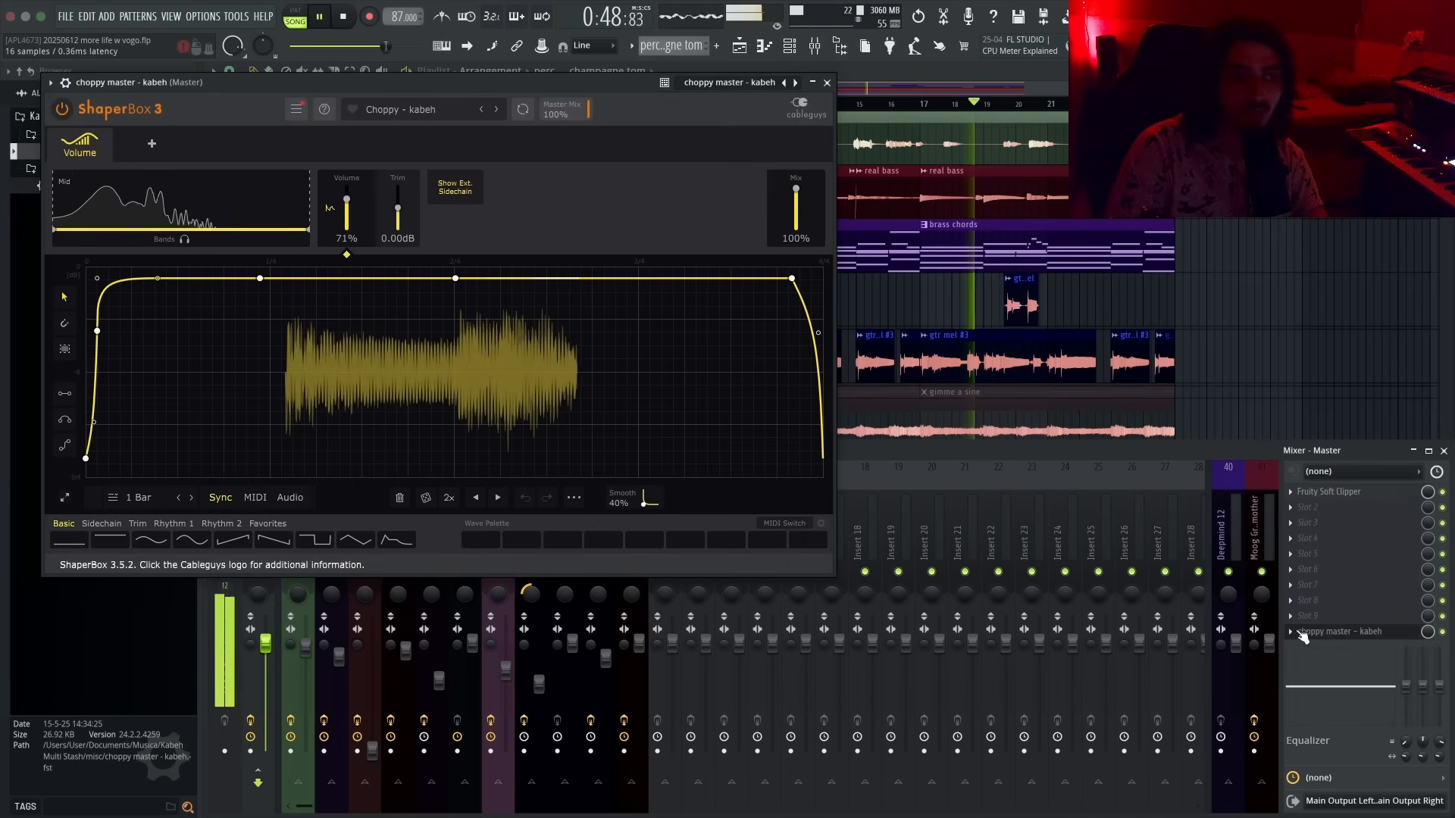
left_click(827, 84)
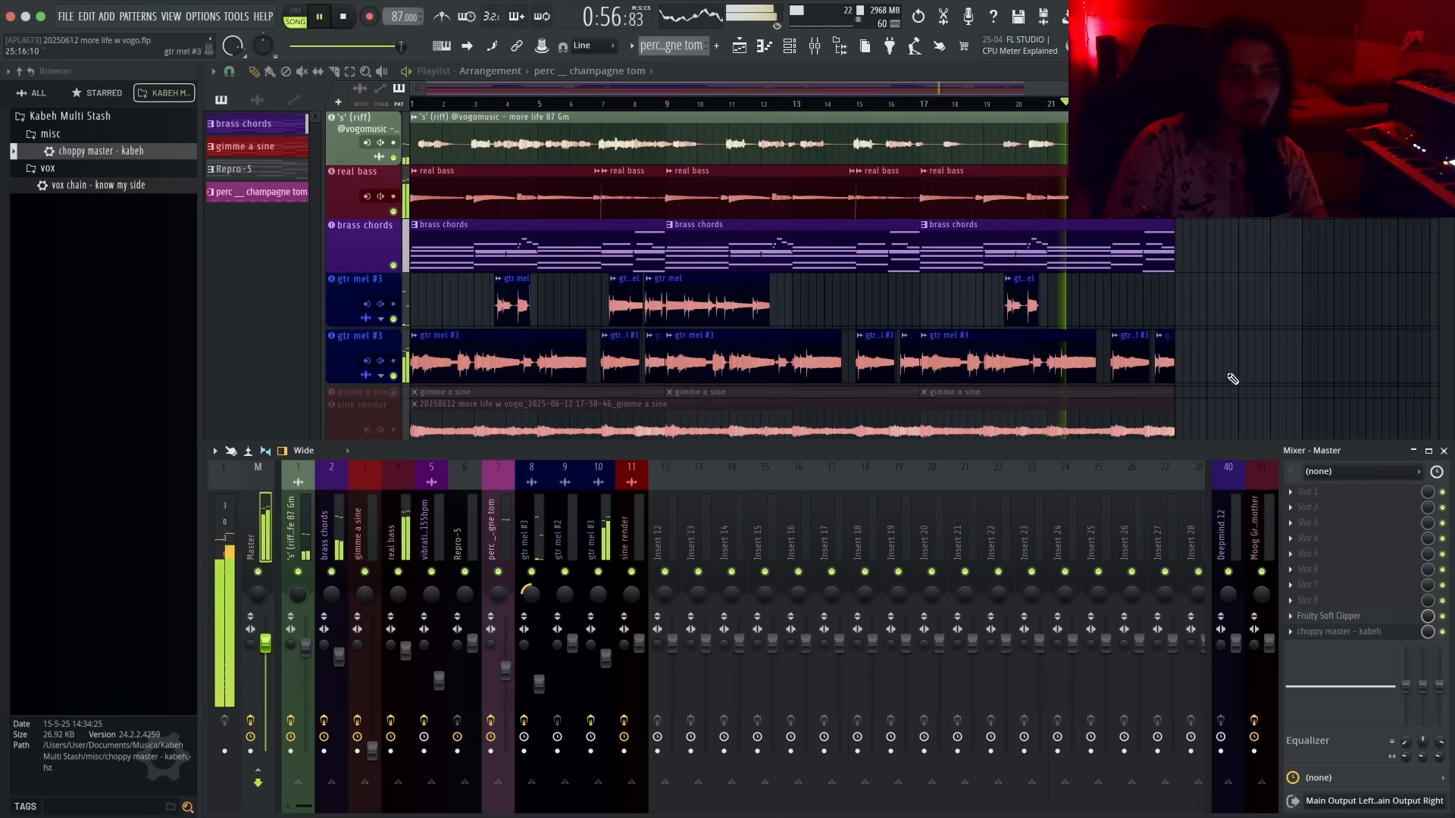
- Search the browser for vinyl text and place the texture __ warm vinyl sample on track 14
key("F9")
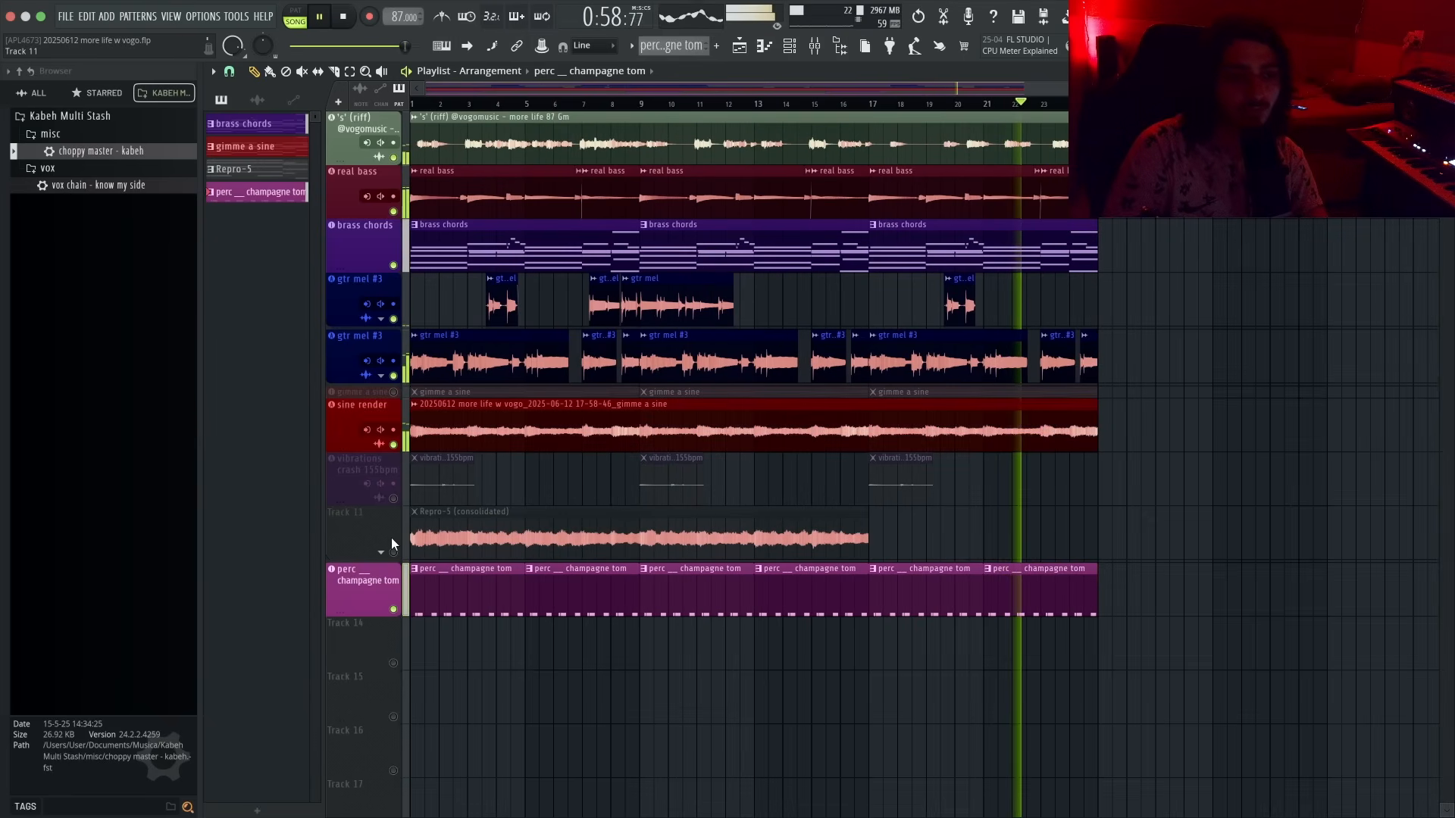
left_click(51, 97)
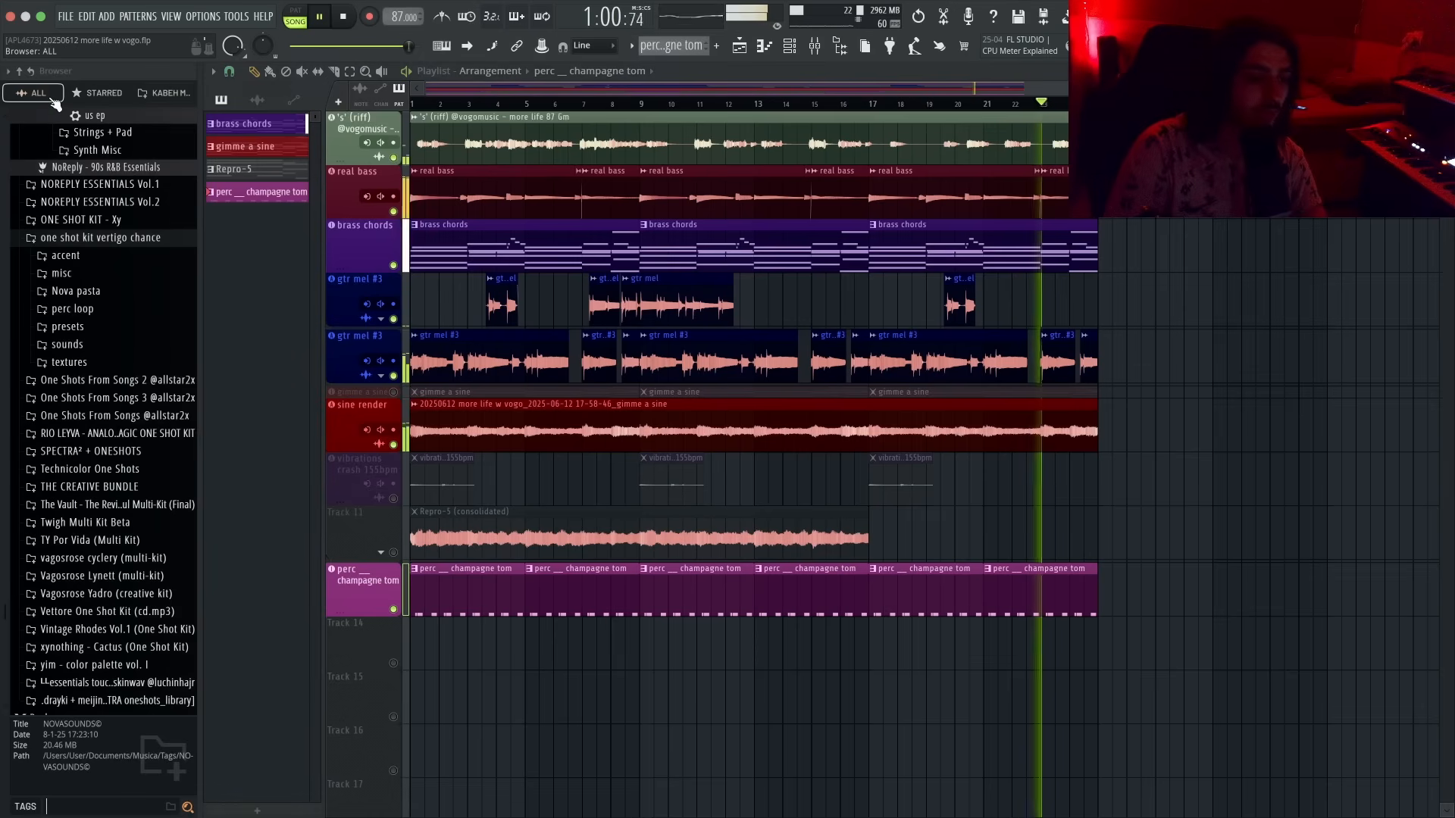
type("vinyl")
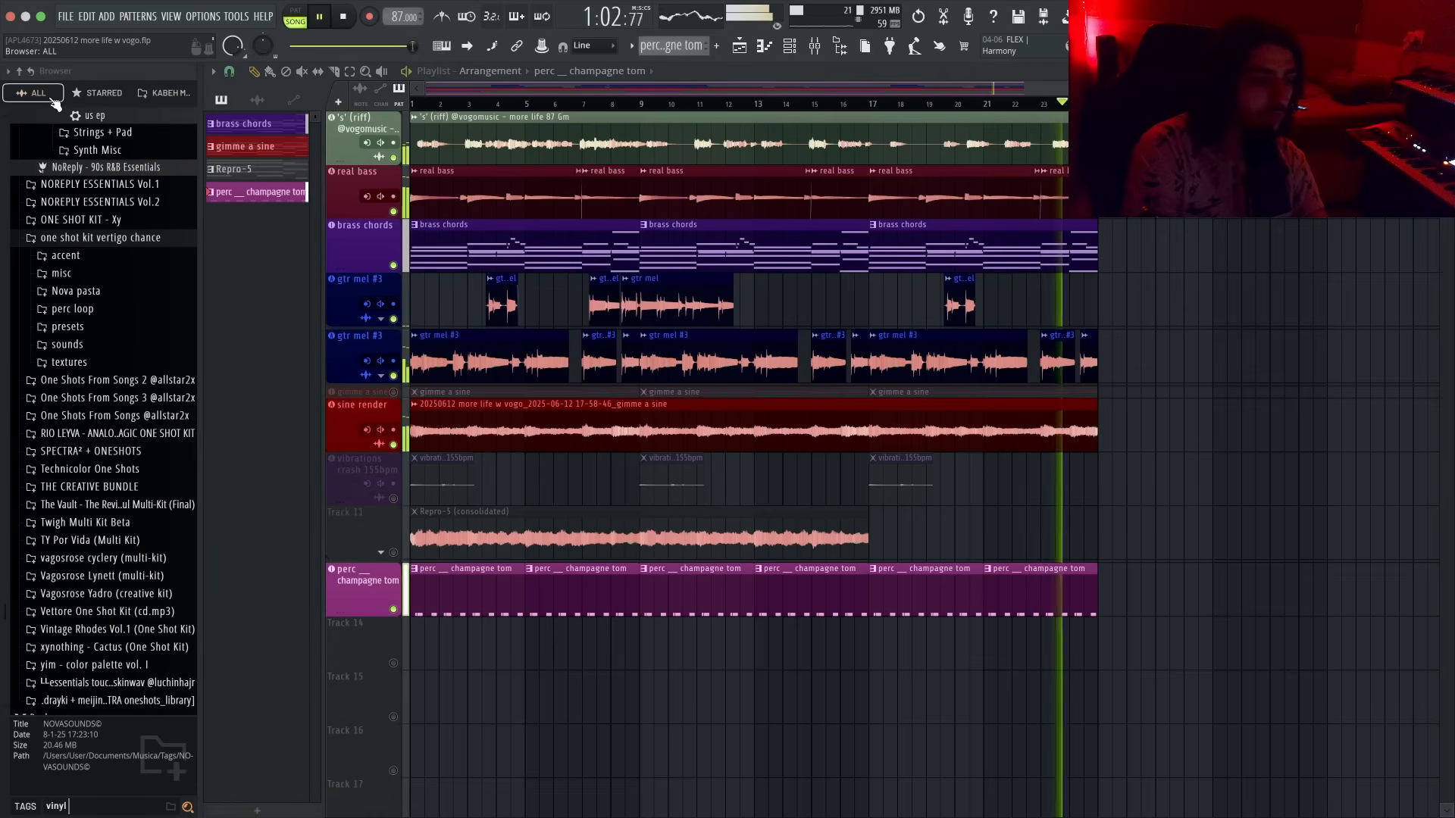
type(" text")
left_click_drag(83, 263, 383, 629)
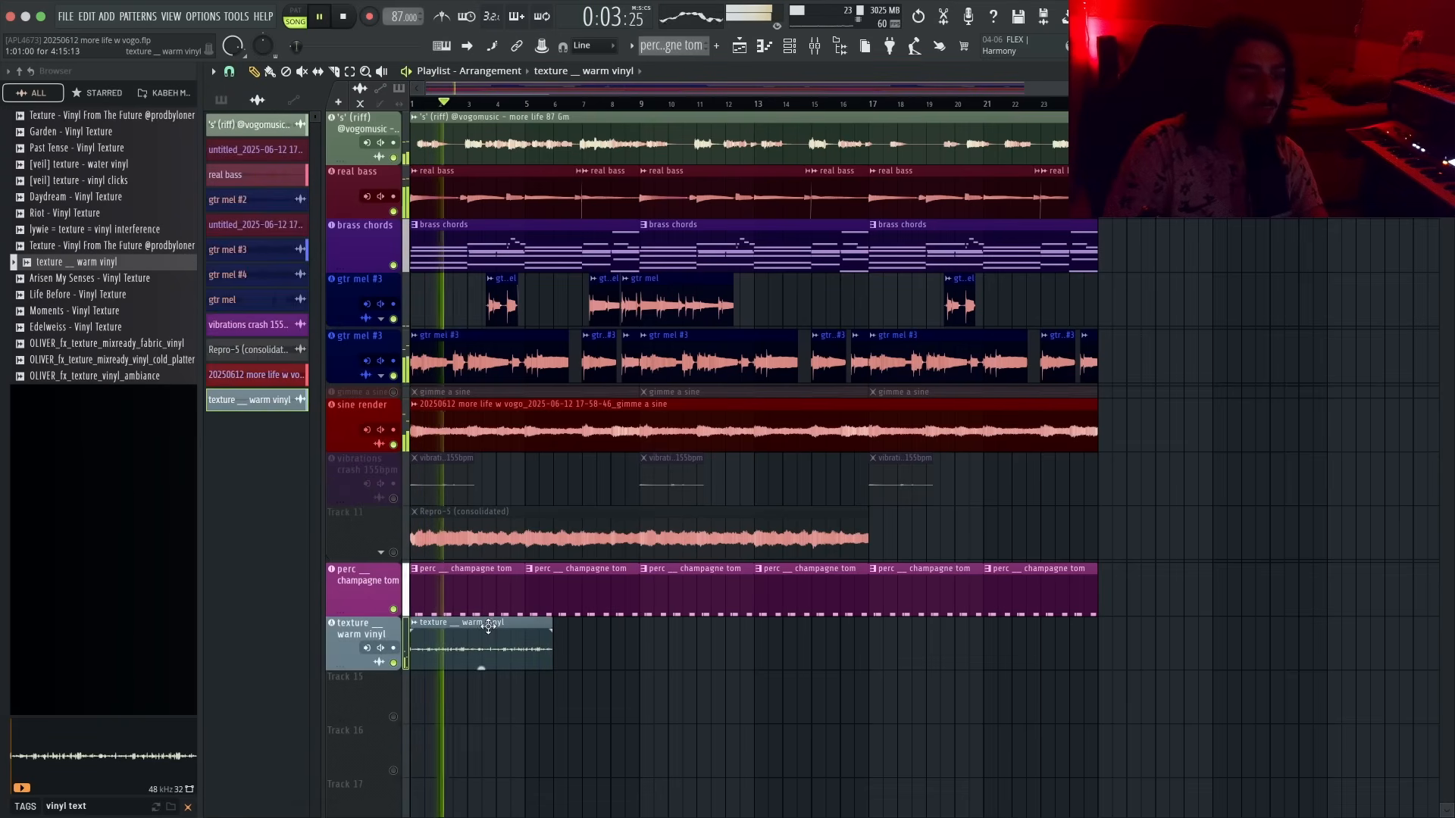
- Recolour the texture __ warm vinyl track yellow
key("F2")
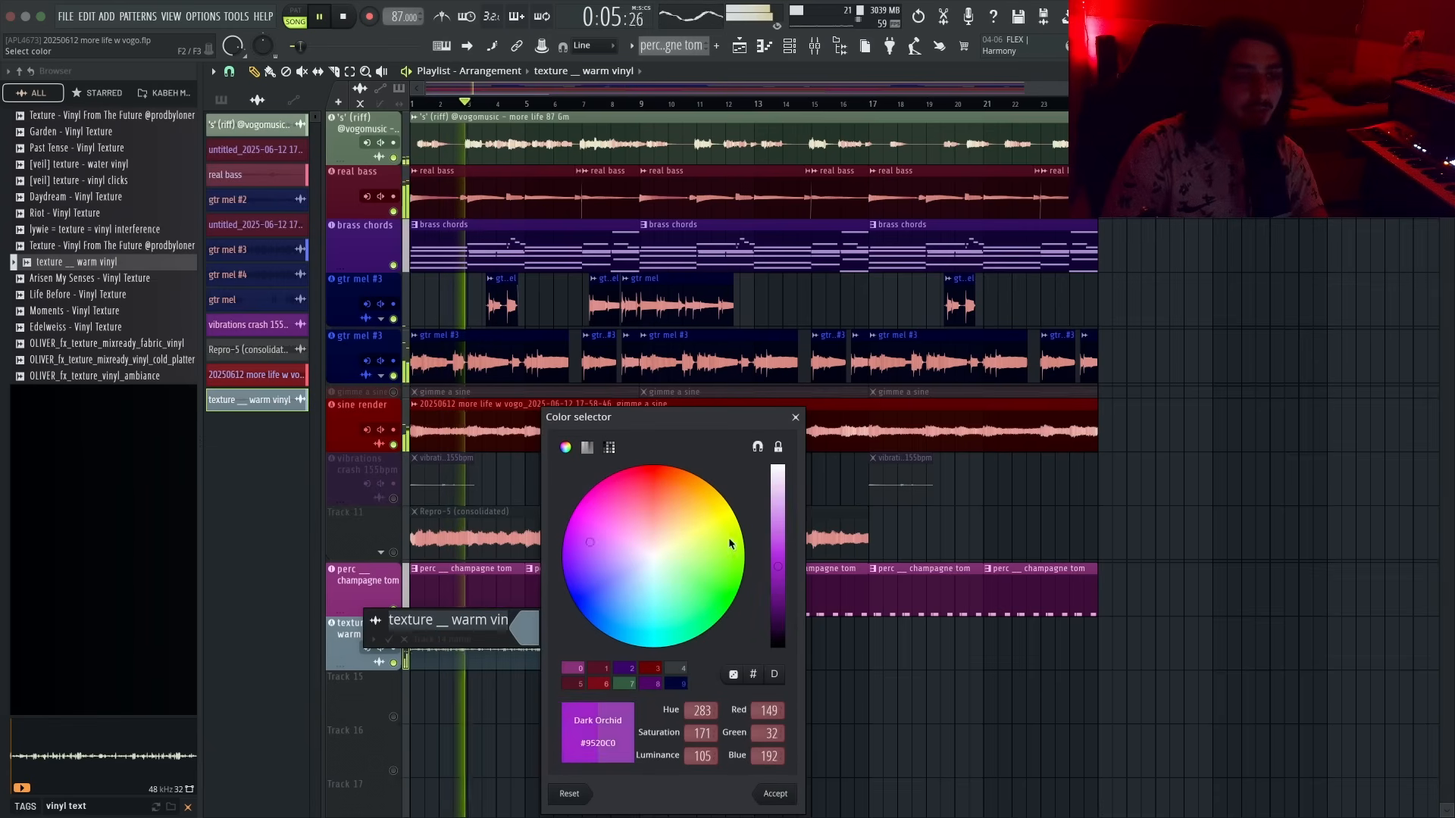
left_click(729, 543)
left_click(779, 615)
key("Return")
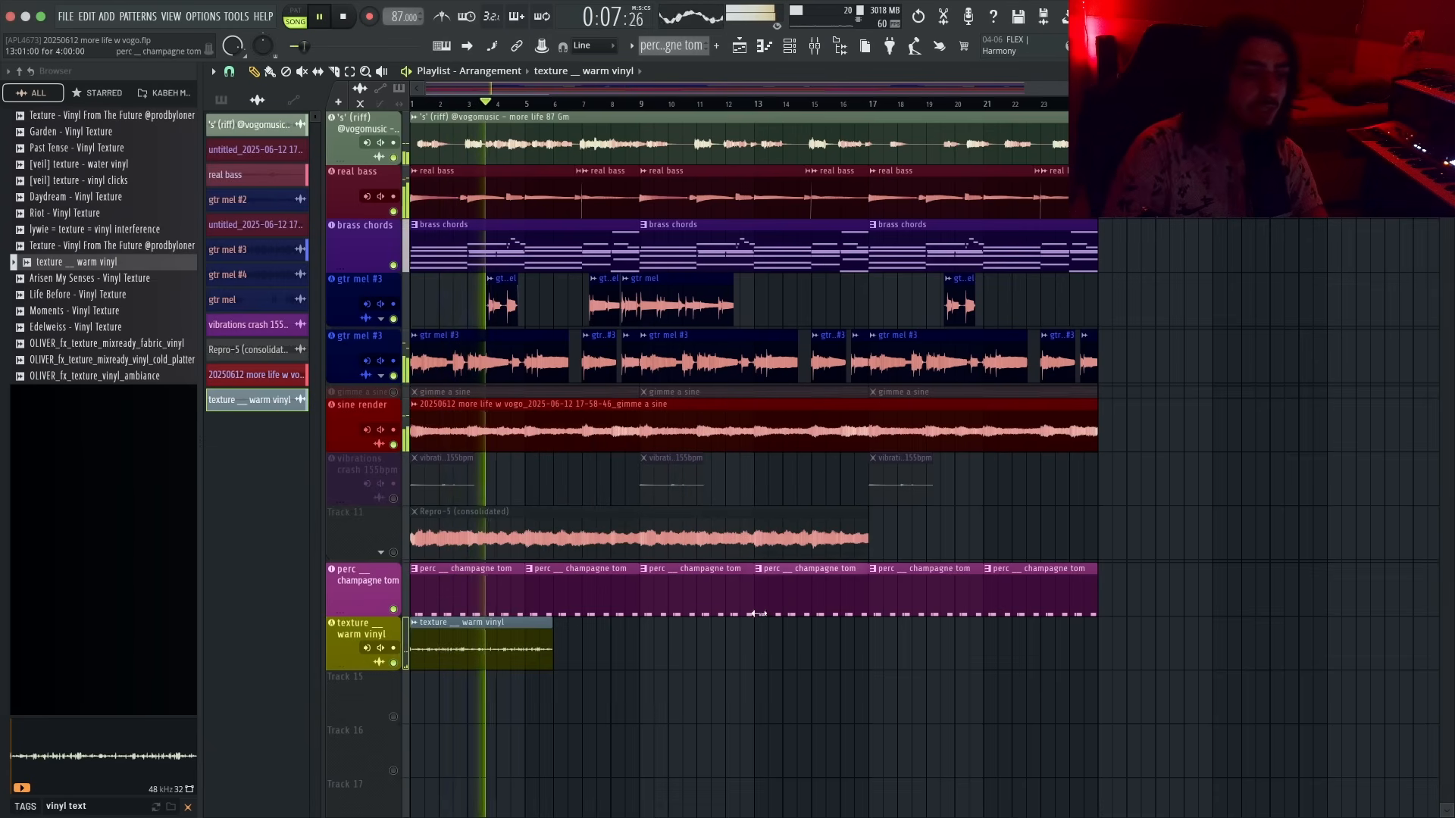
- Repeat the warm vinyl clip along track 14 to about bar 23 and trim the last copy's end
right_click(358, 633)
left_click(417, 473)
left_click(468, 651, "super")
key("super+b")
key("super+b")
key("super+b")
key("super+b")
left_click(1084, 674, "super")
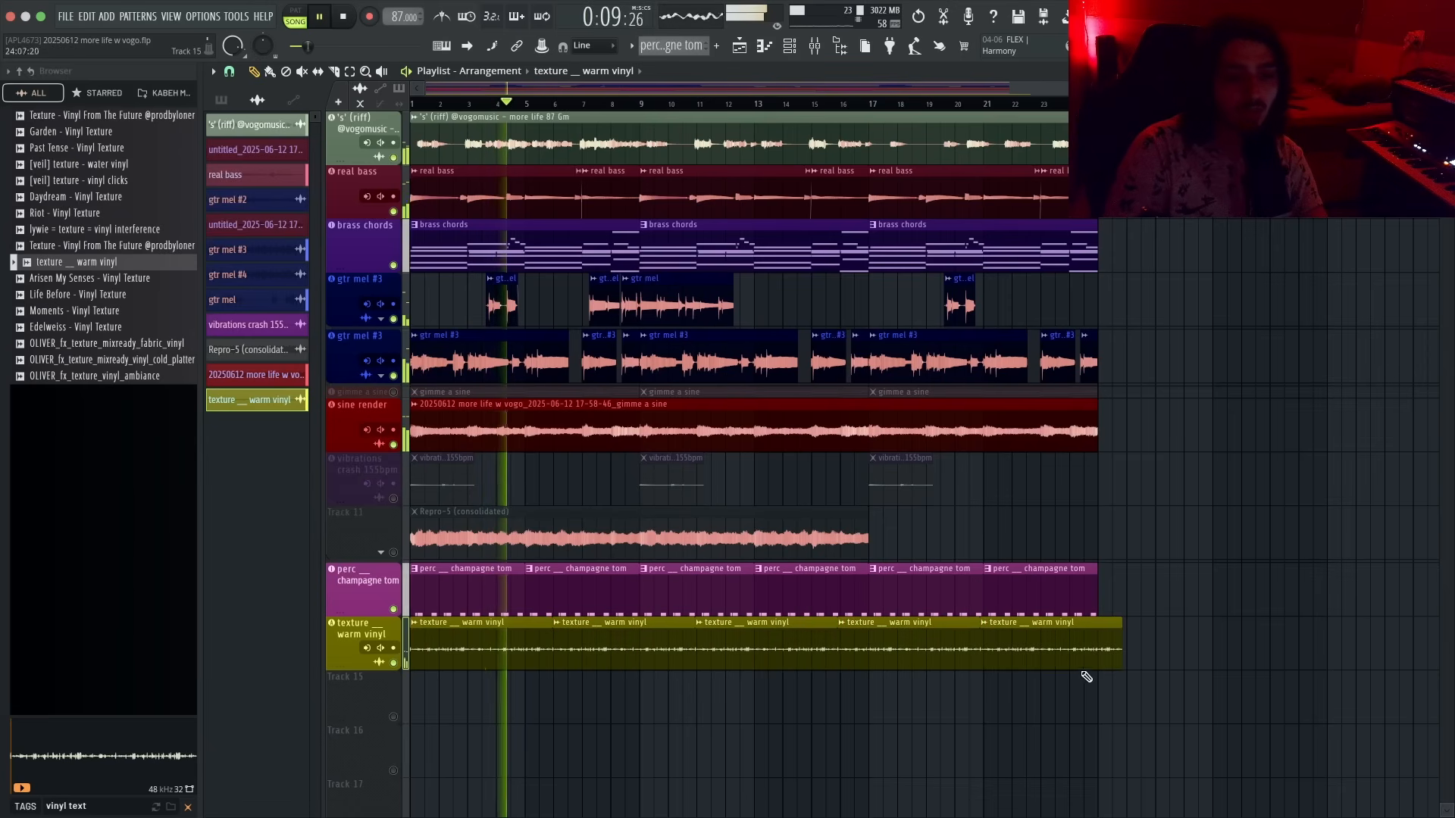
left_click_drag(1121, 661, 1100, 664)
- Open the warm vinyl track's mixer insert and play the arrangement
left_click(355, 634)
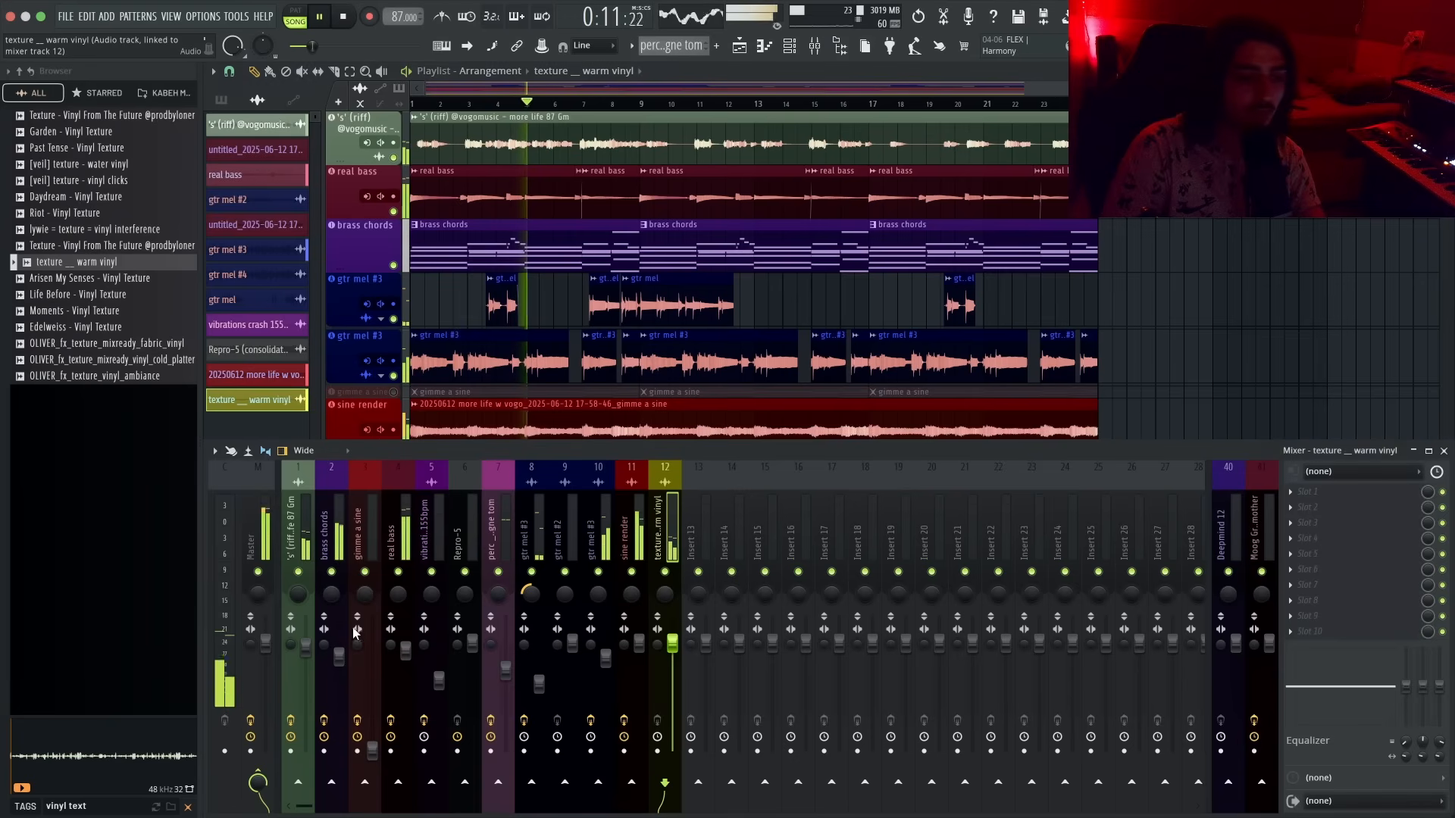
key("F9")
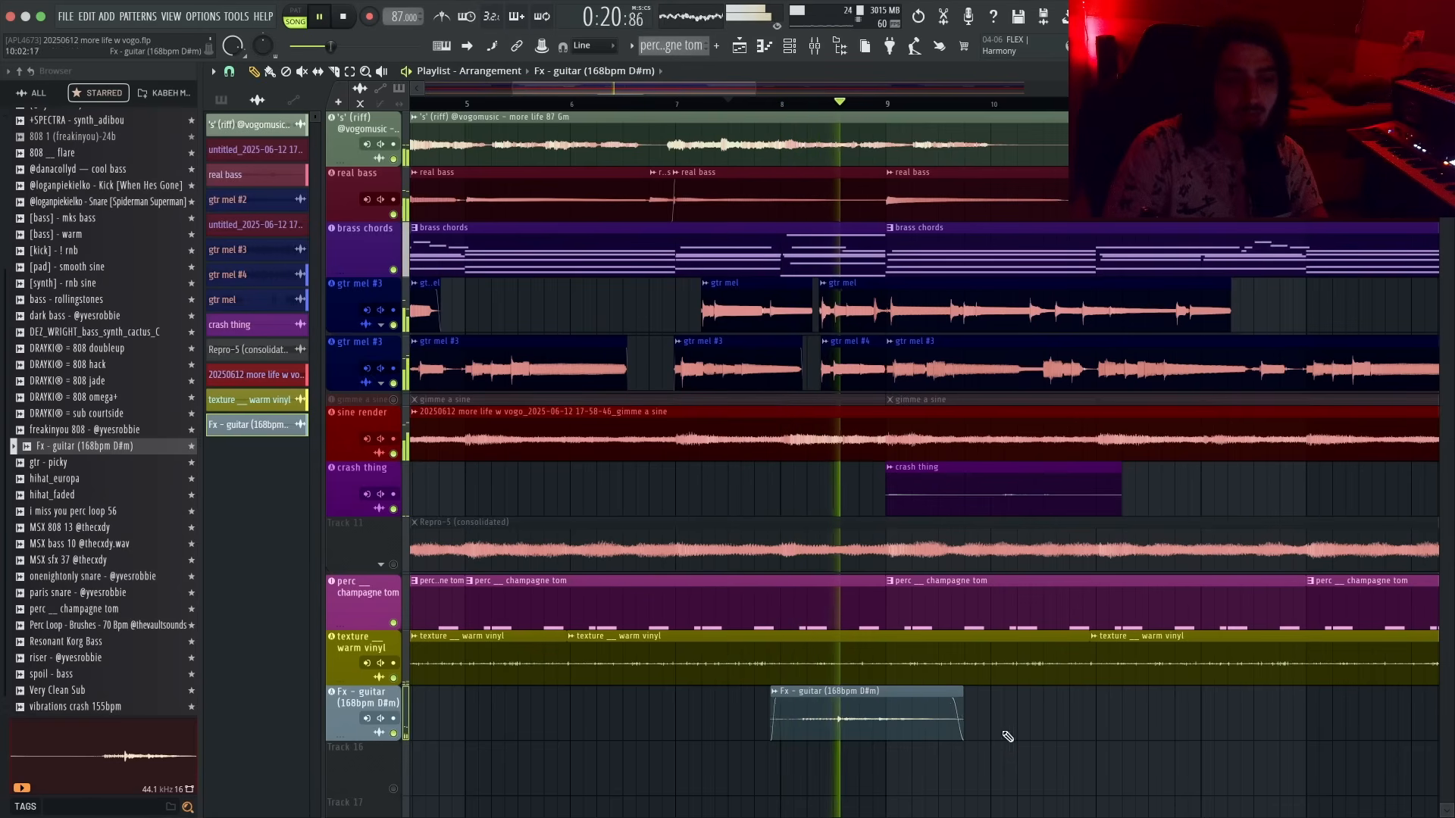
key("space")
- Recolour the Fx - guitar (168bpm D#m) track to #1233CE
right_click(360, 701)
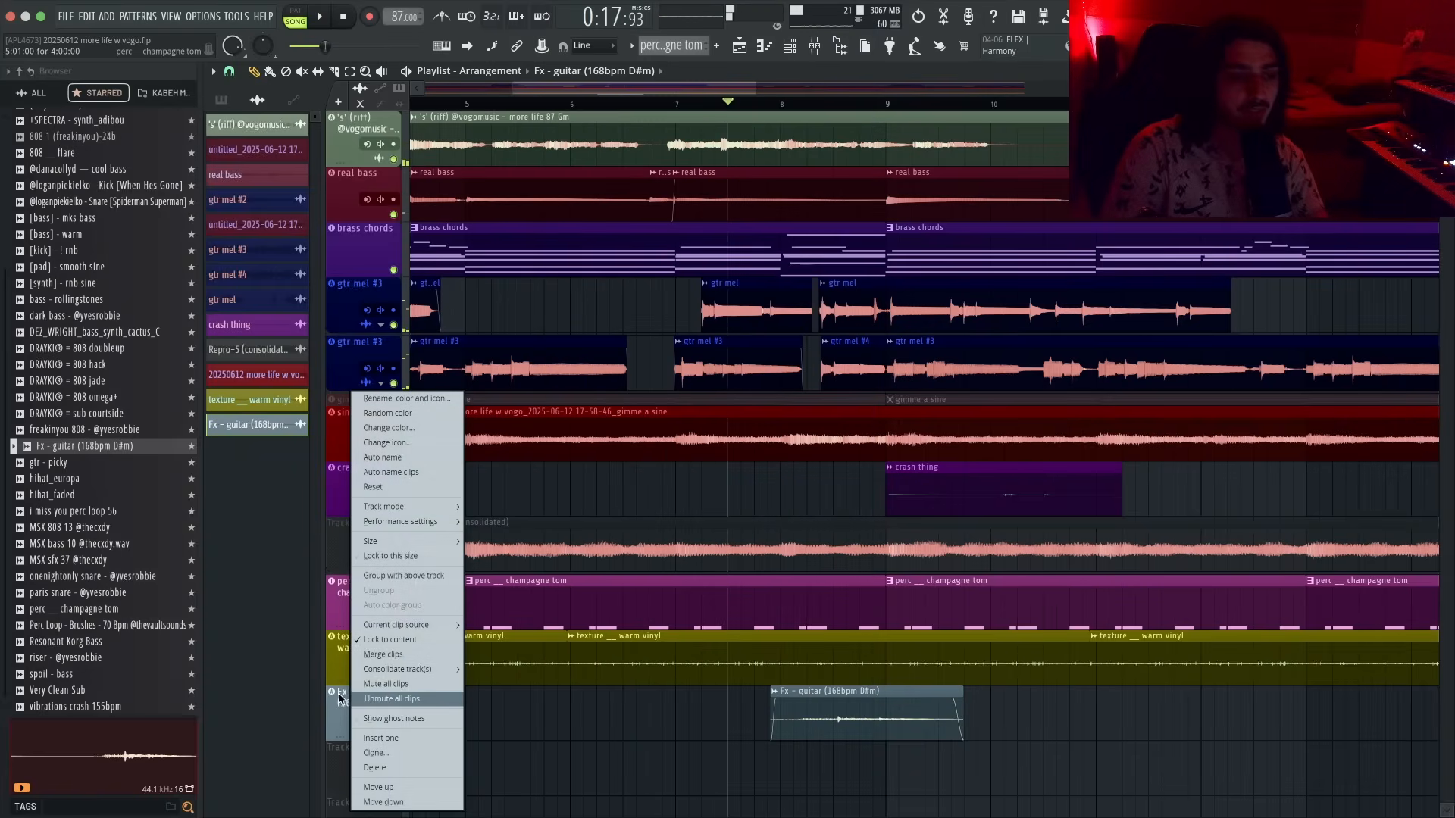
left_click(406, 398)
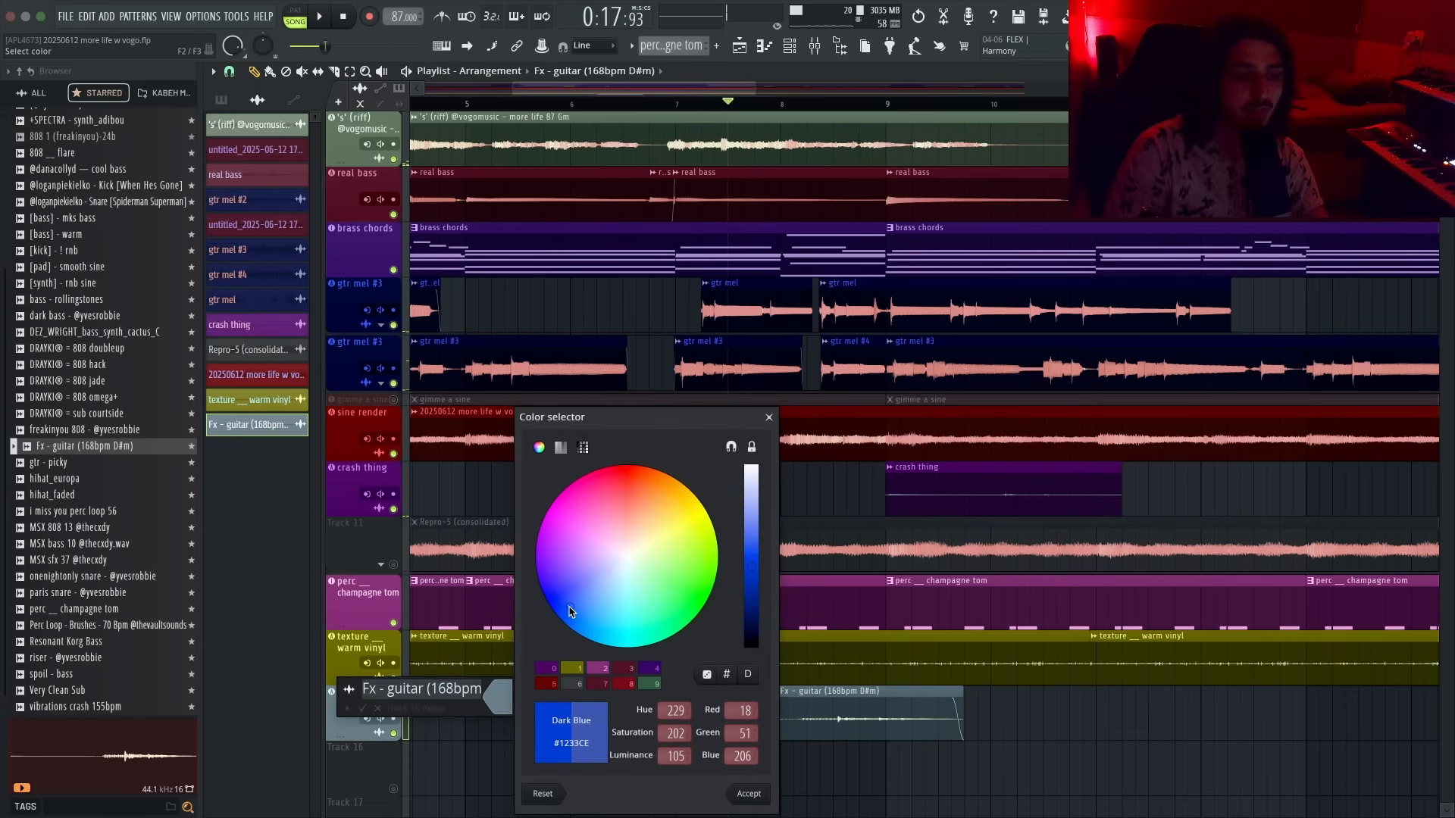
key("Return")
key("Return")
- Open the Fx - guitar mixer insert and recolour the Fx - guitar track to #2C0261
scroll(725, 718, "down", 1)
scroll(720, 718, "down", 2)
double_click(357, 681)
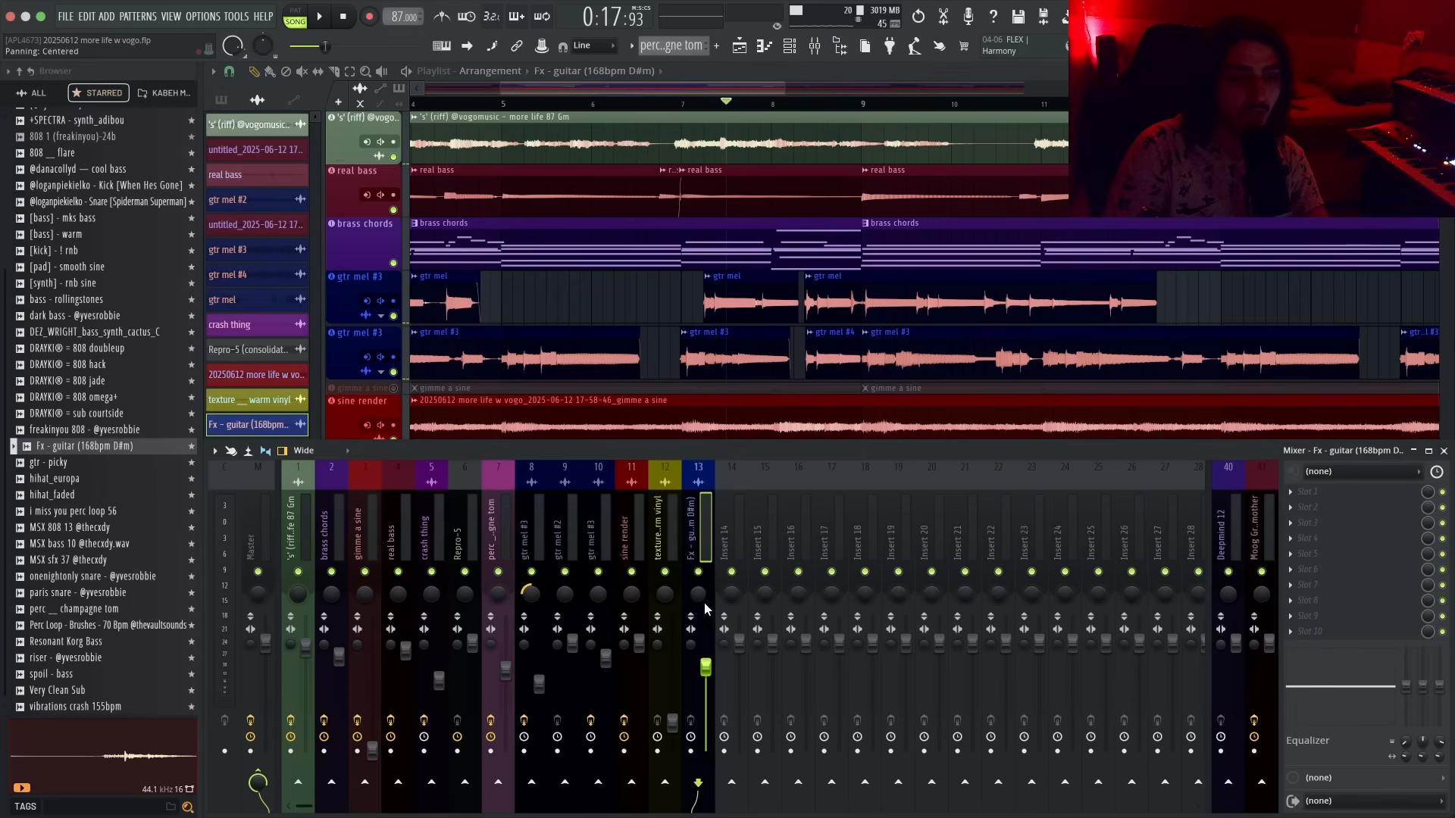
key("F9")
key("F2")
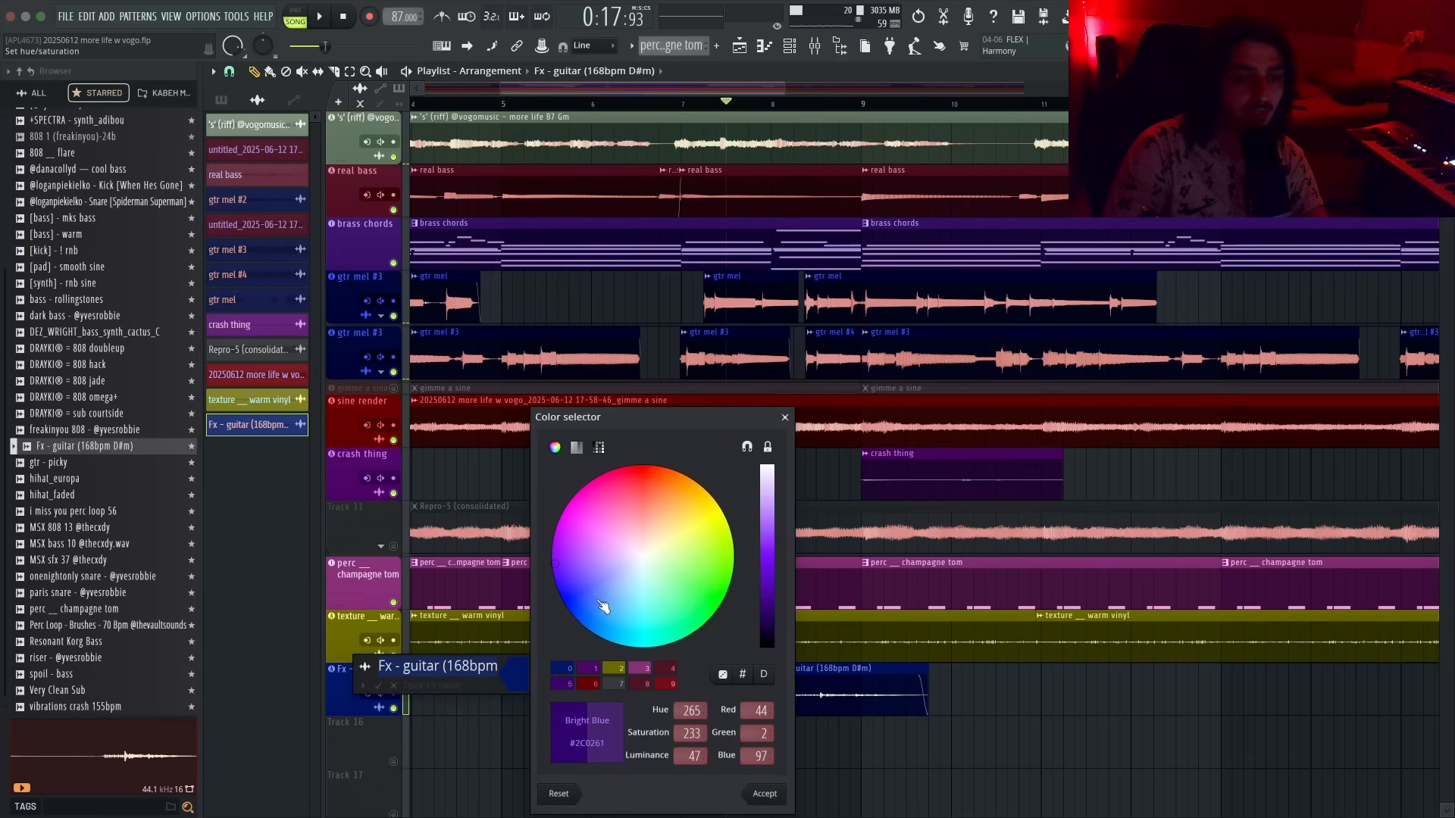
key("Return")
key("Return")
key("space")
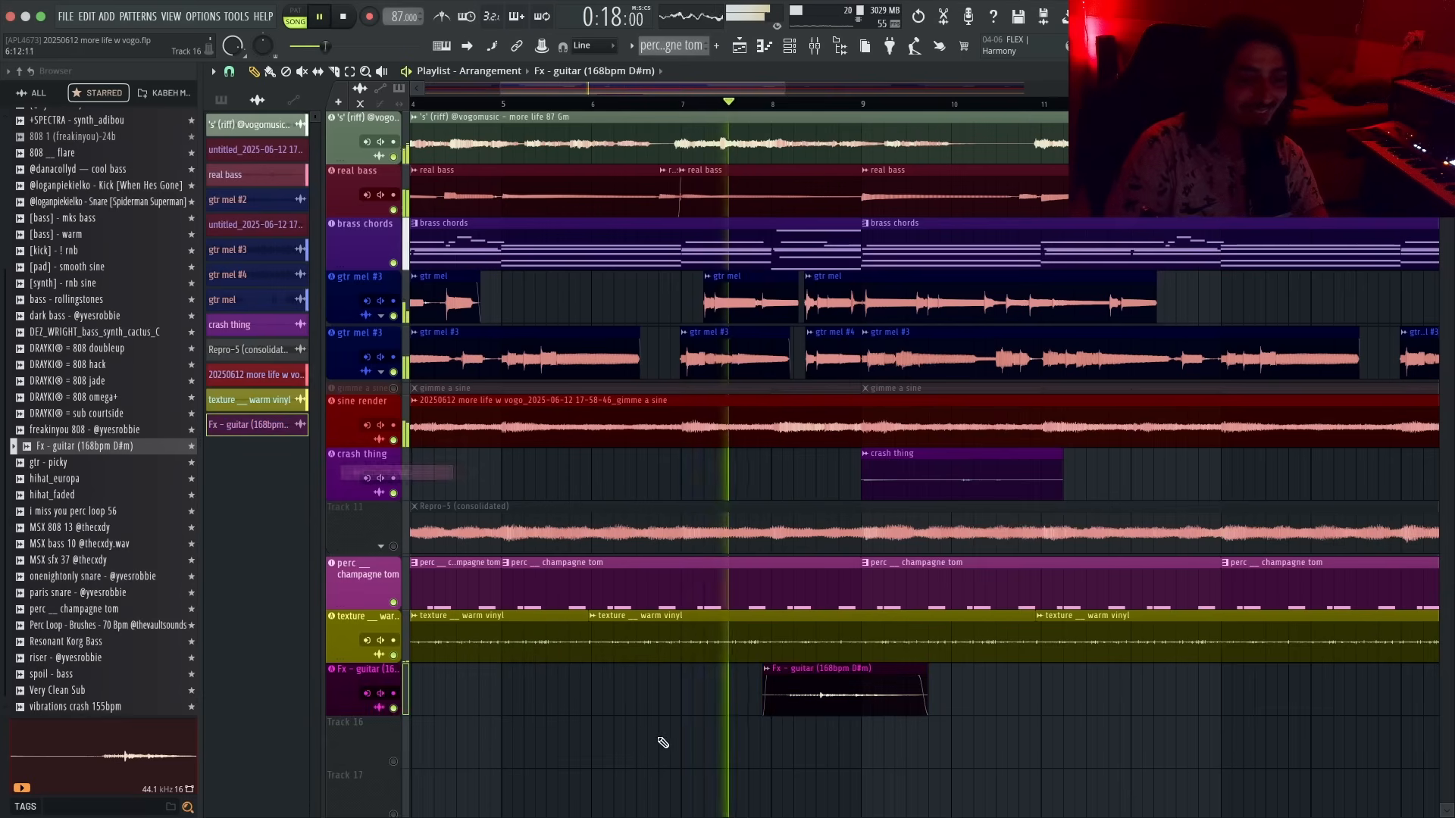
- Open the Fx - guitar mixer insert, add ValhallaVintageVerb to it and adjust its low cut
double_click(360, 695)
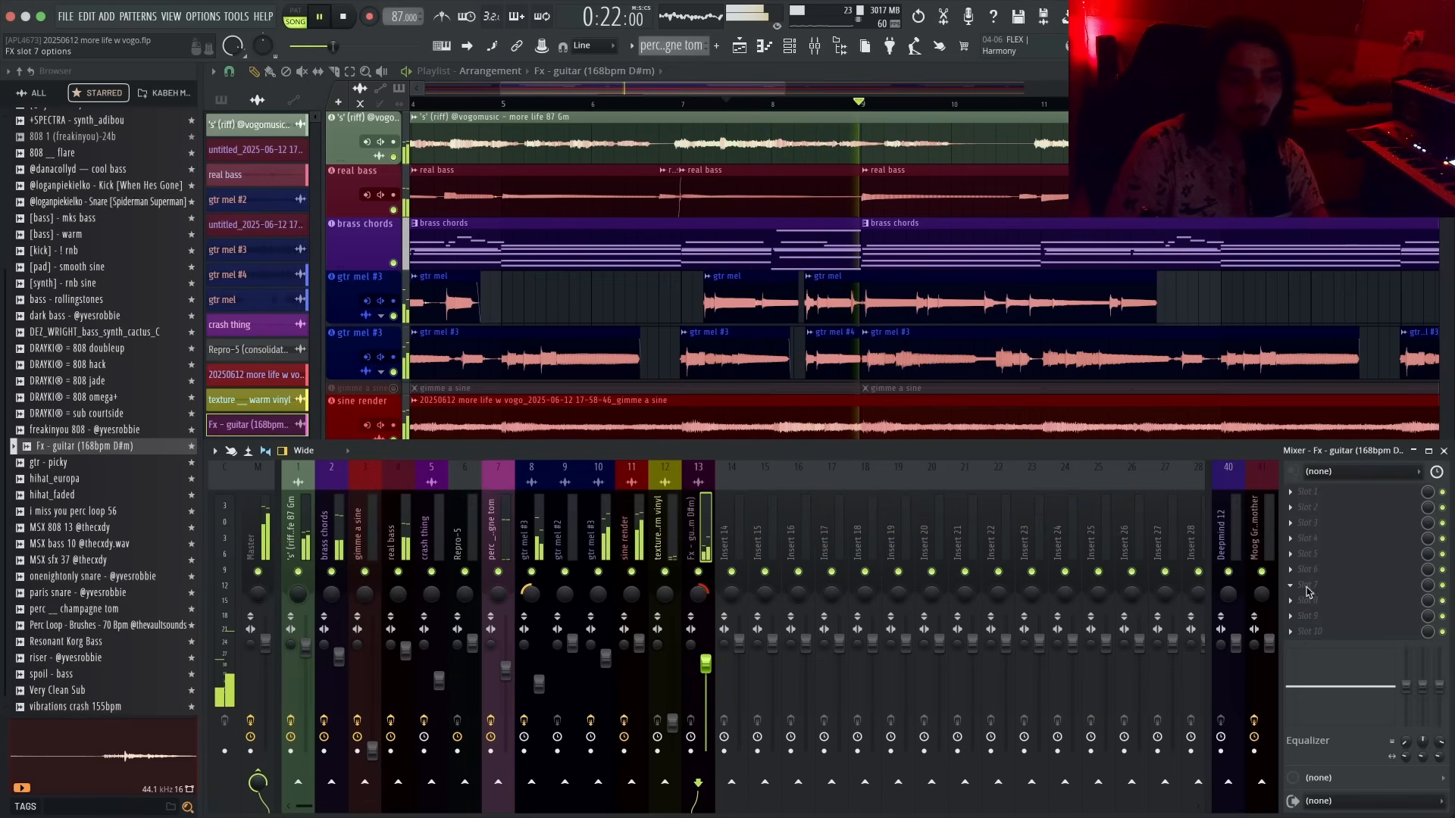
key("F8")
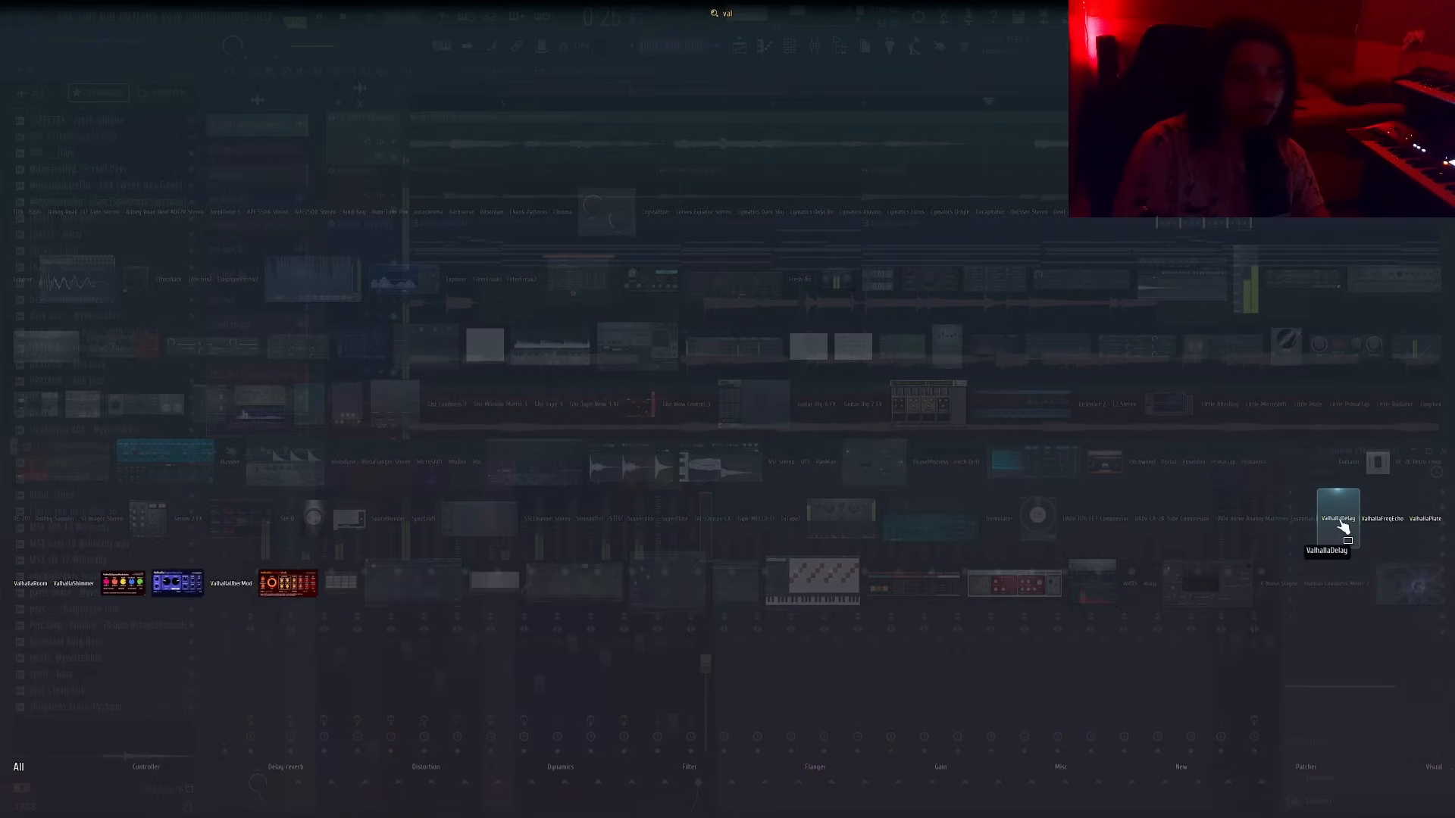
left_click(288, 588)
left_click_drag(700, 294, 701, 265)
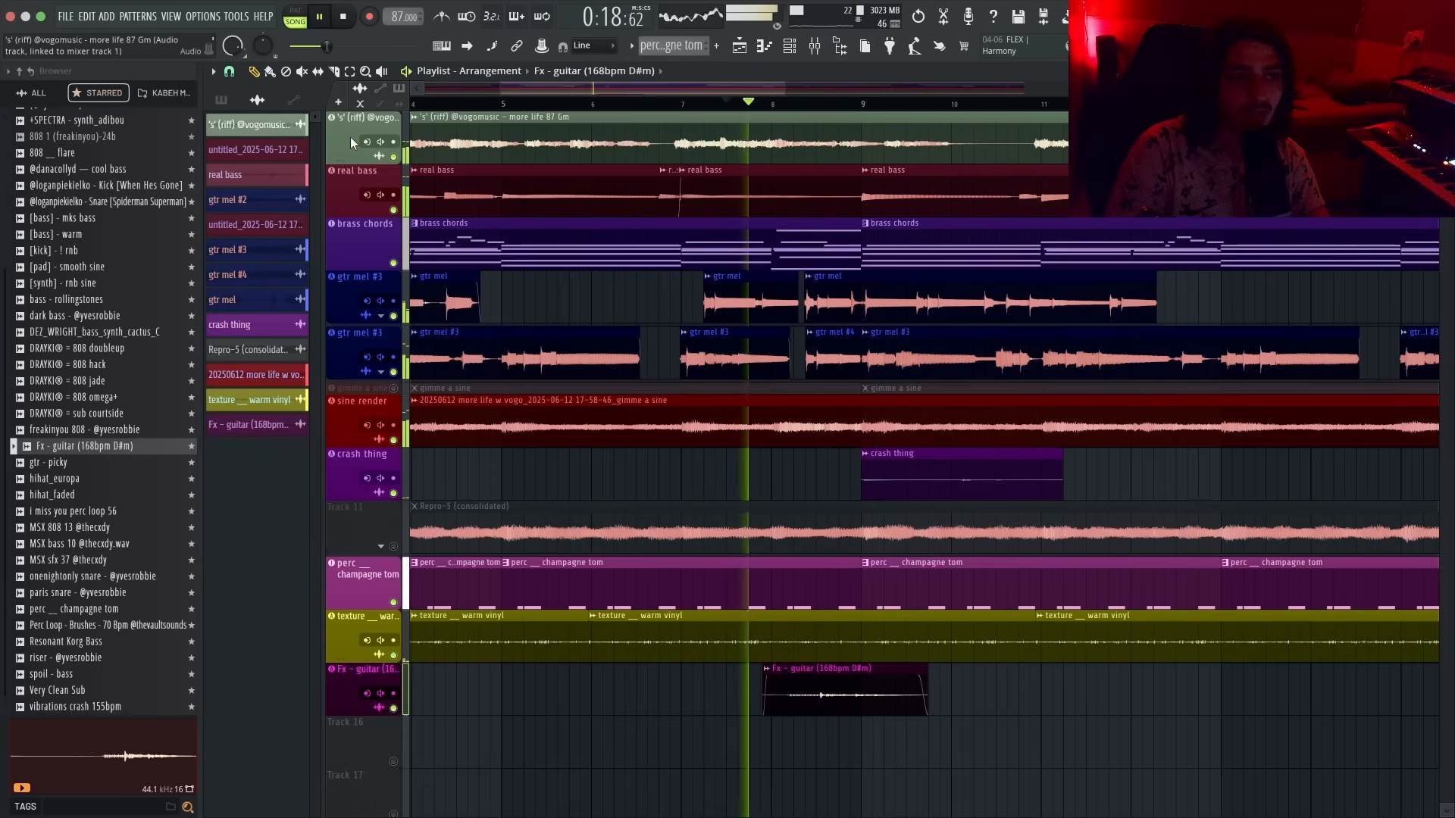
- Add SpaceBlender to the 's' (riff) insert, load its Brighten Up preset and play the track
key("F9")
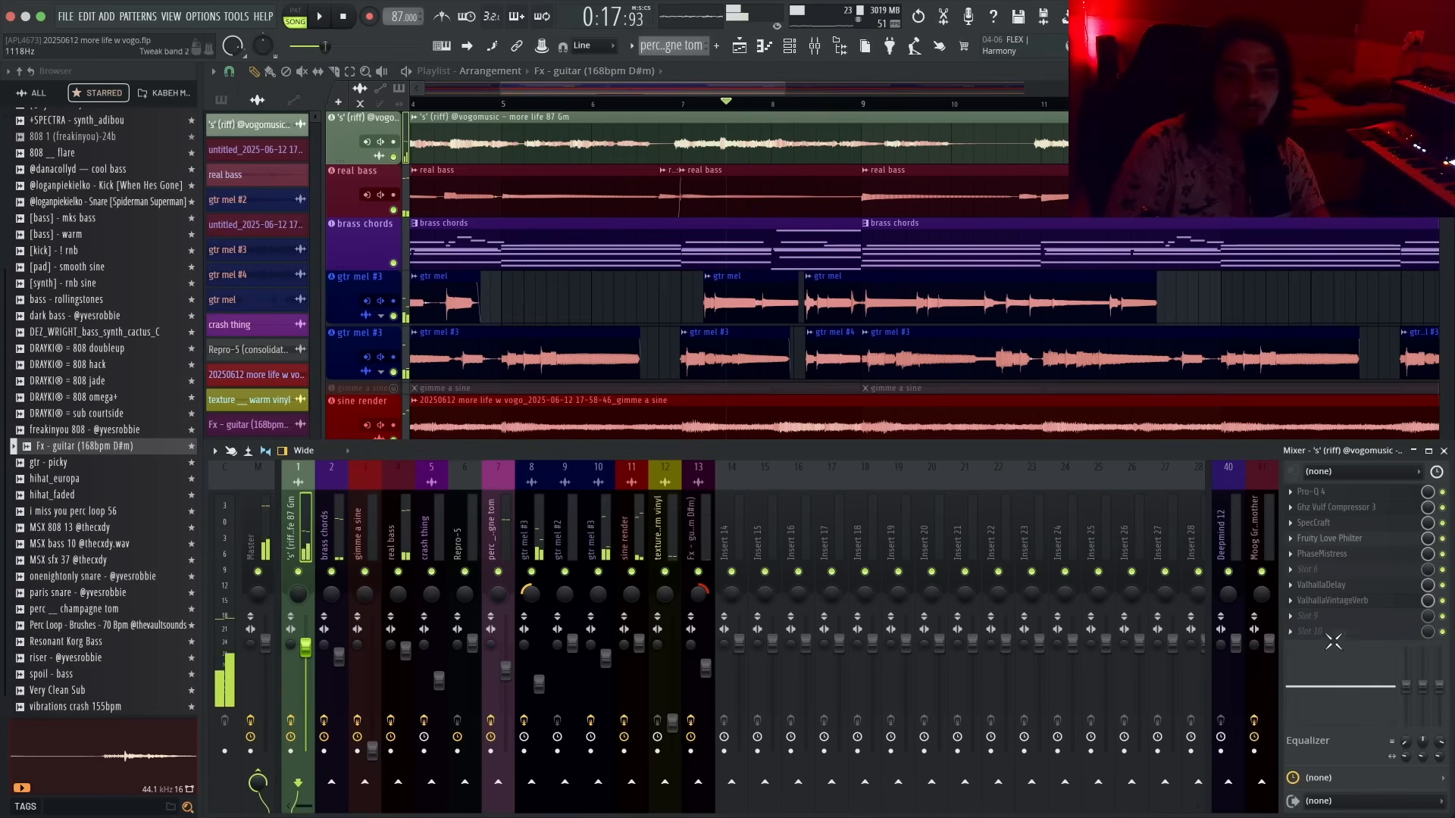
key("F8")
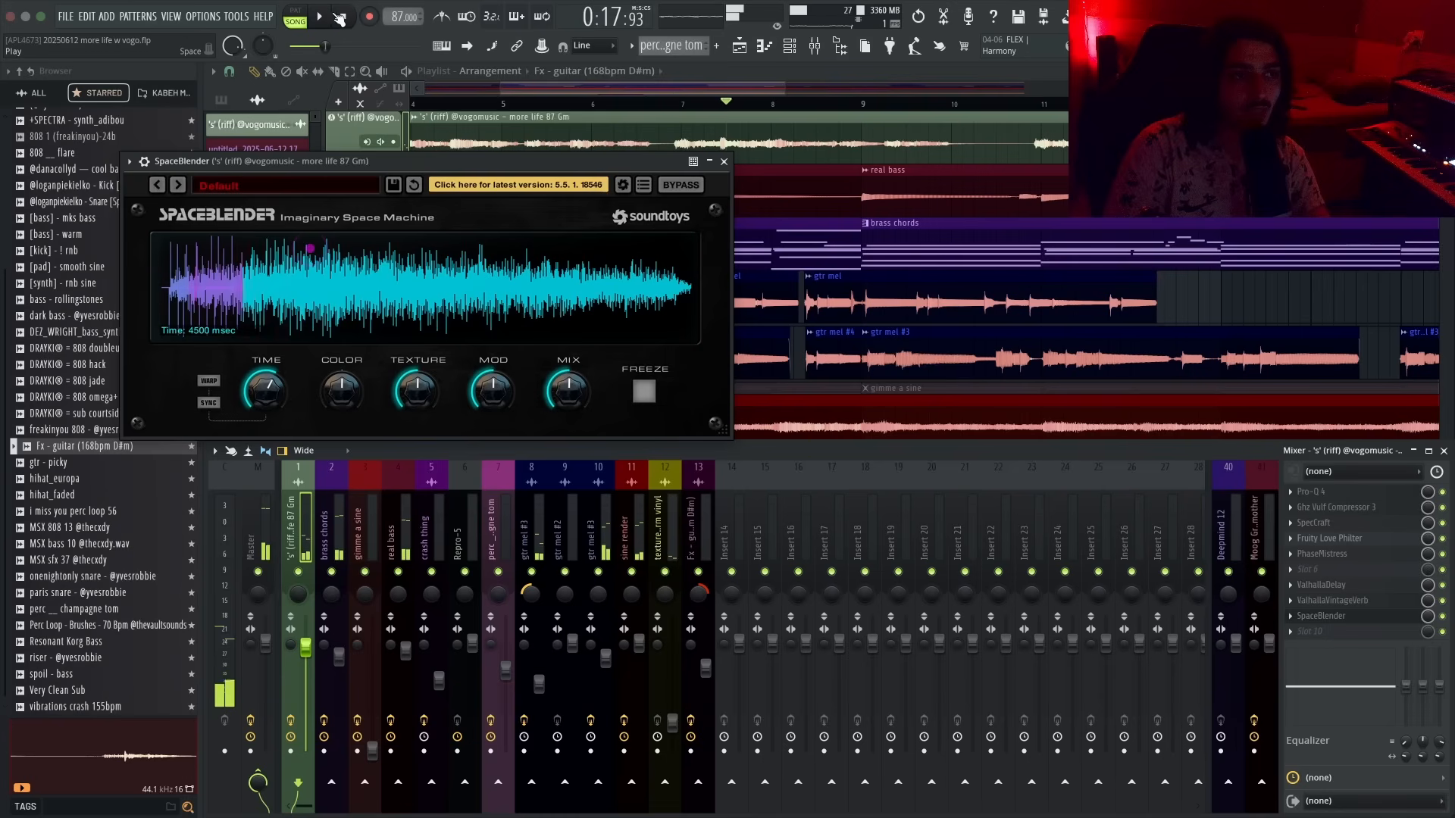
left_click(338, 19)
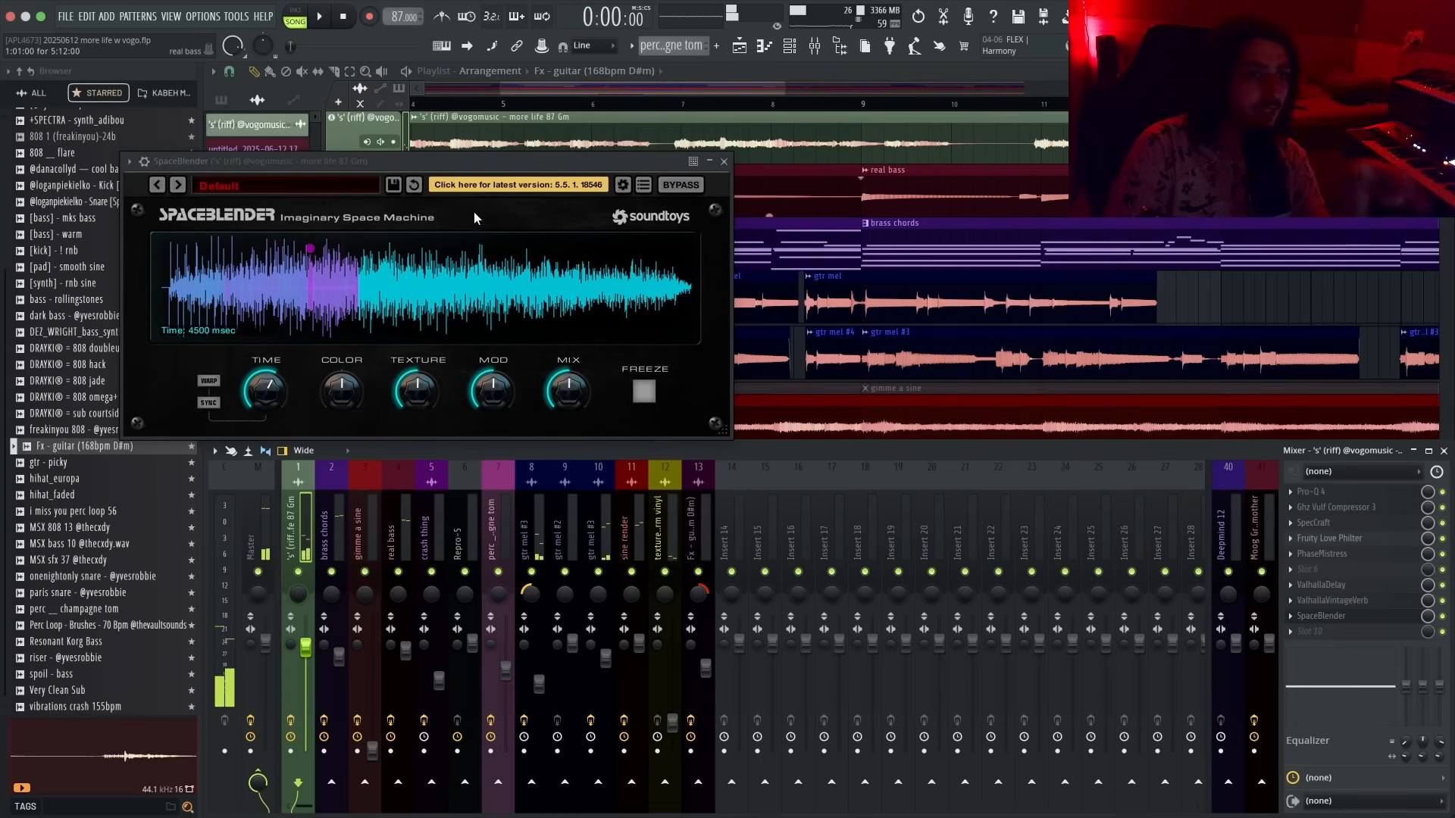
left_click_drag(519, 169, 670, 239)
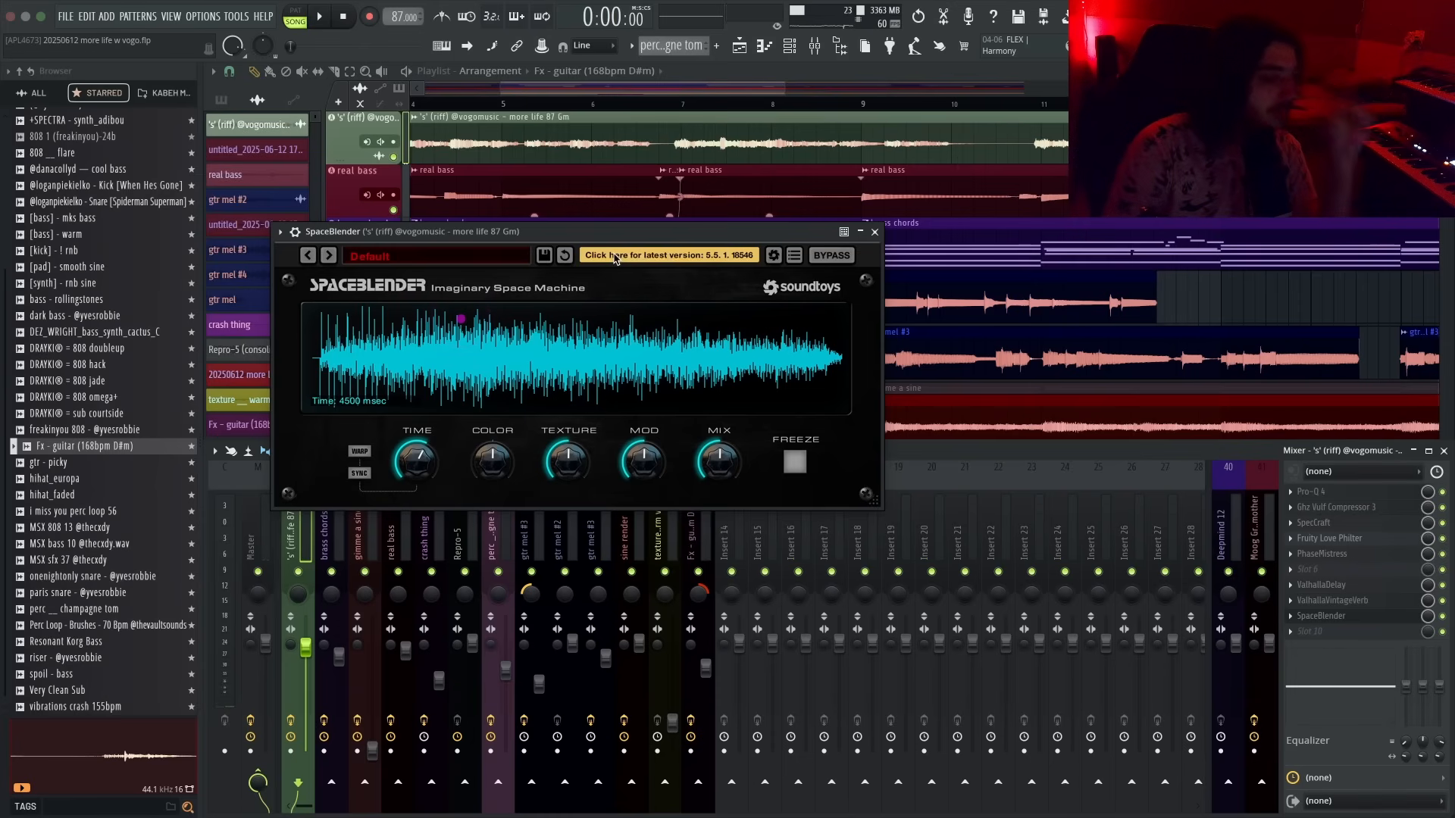
left_click_drag(633, 232, 626, 264)
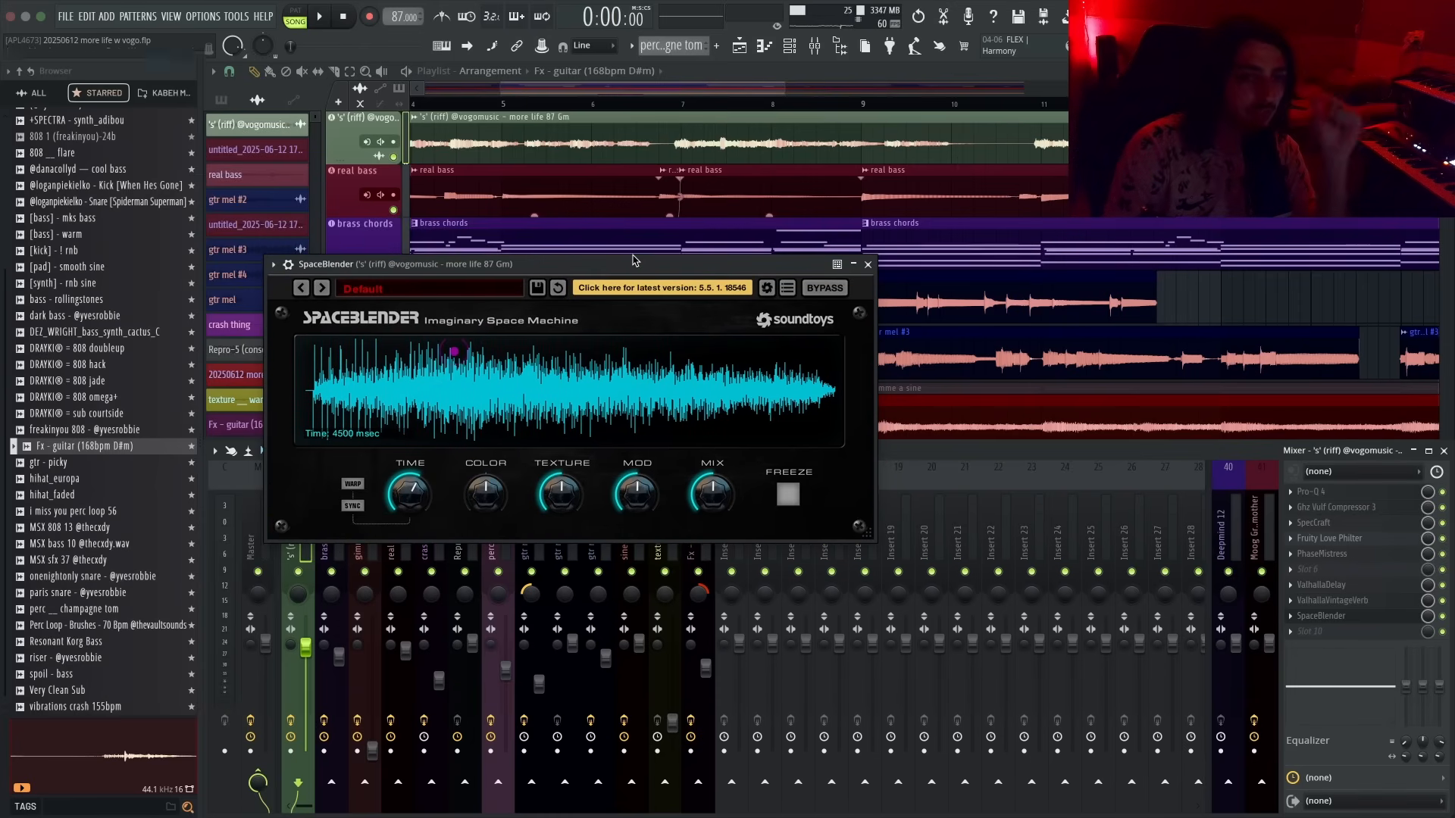
key("ctrl+Up")
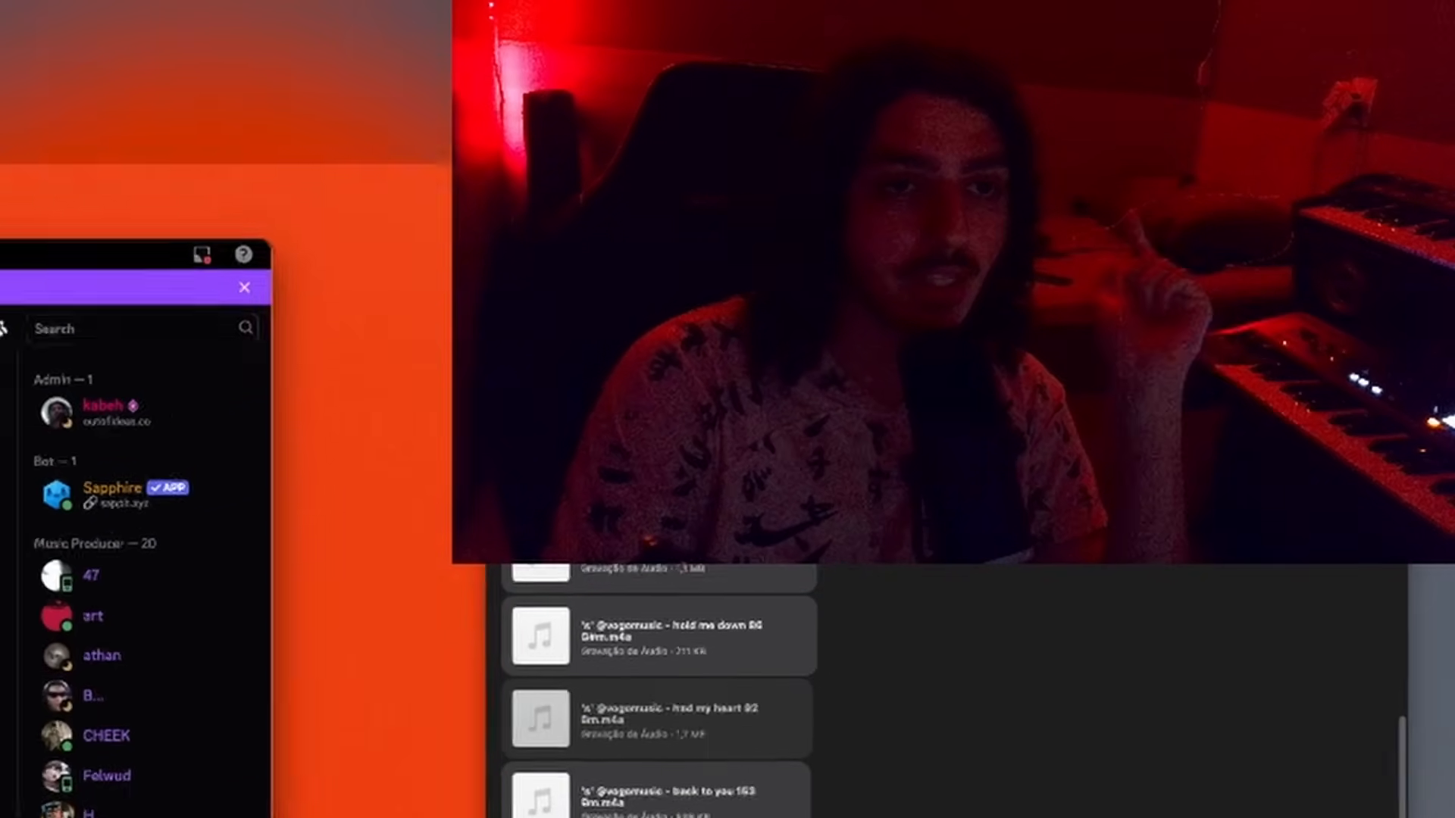
left_click(758, 144)
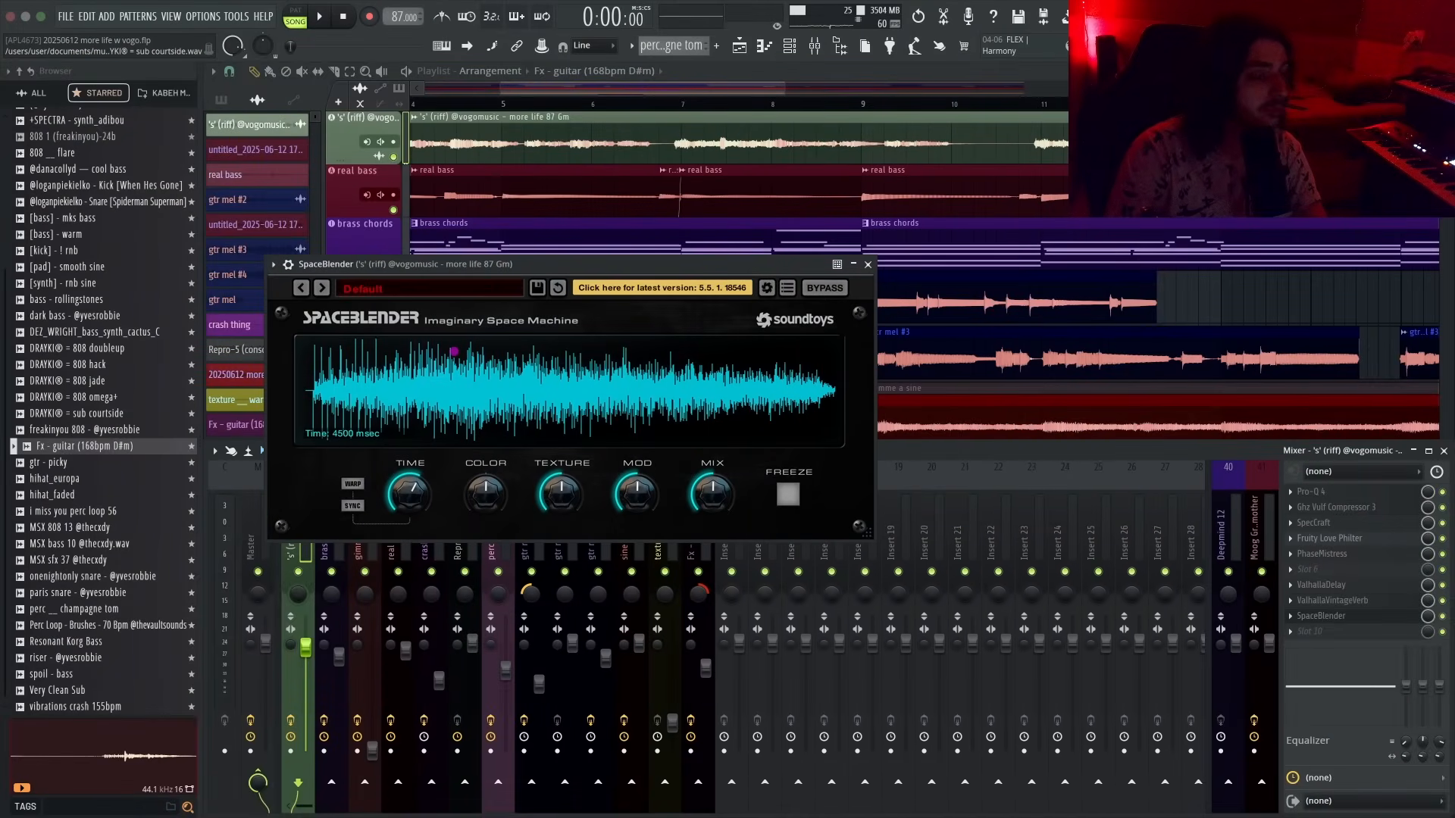
left_click_drag(556, 265, 579, 271)
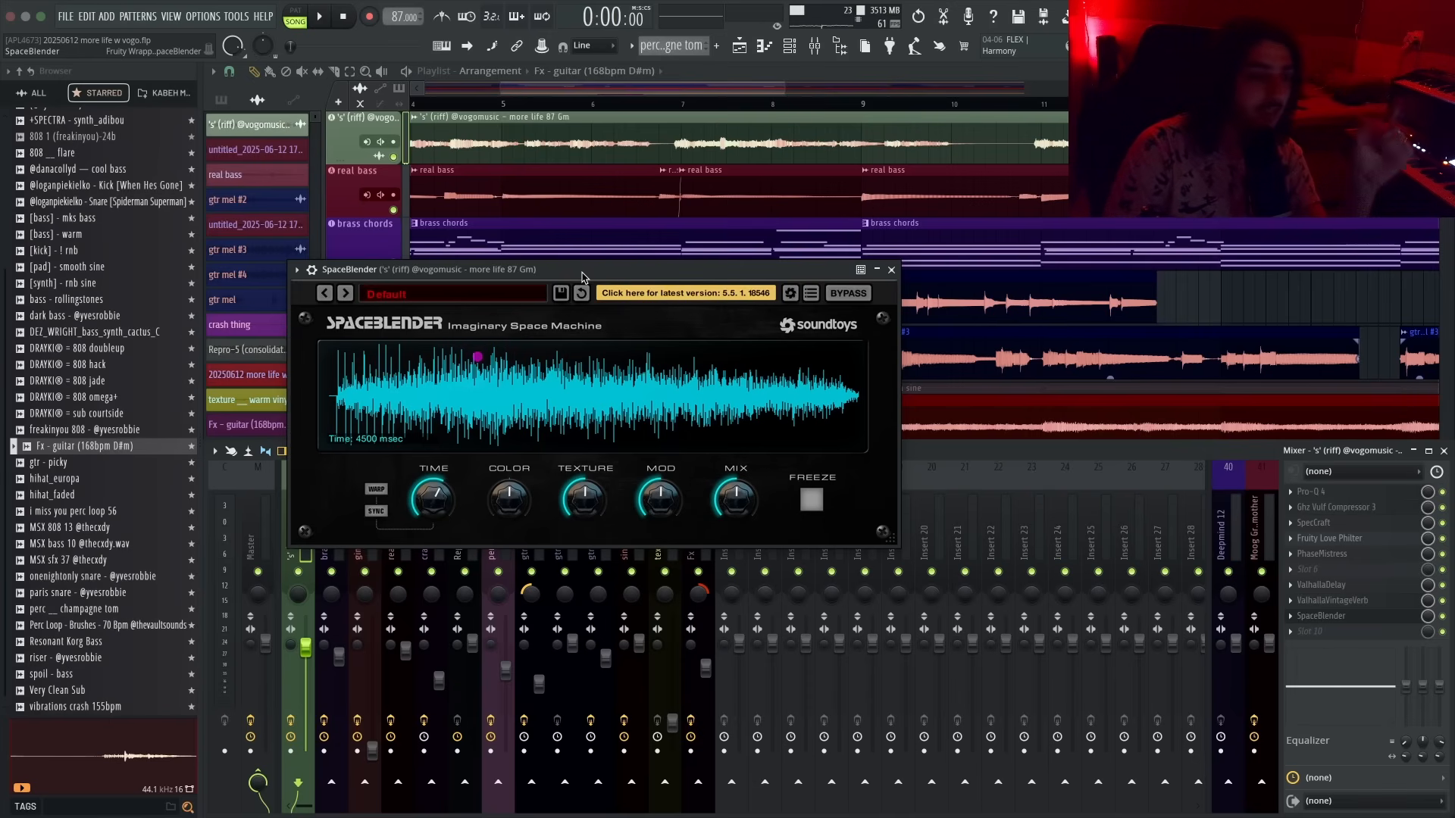
left_click(345, 294)
key("space")
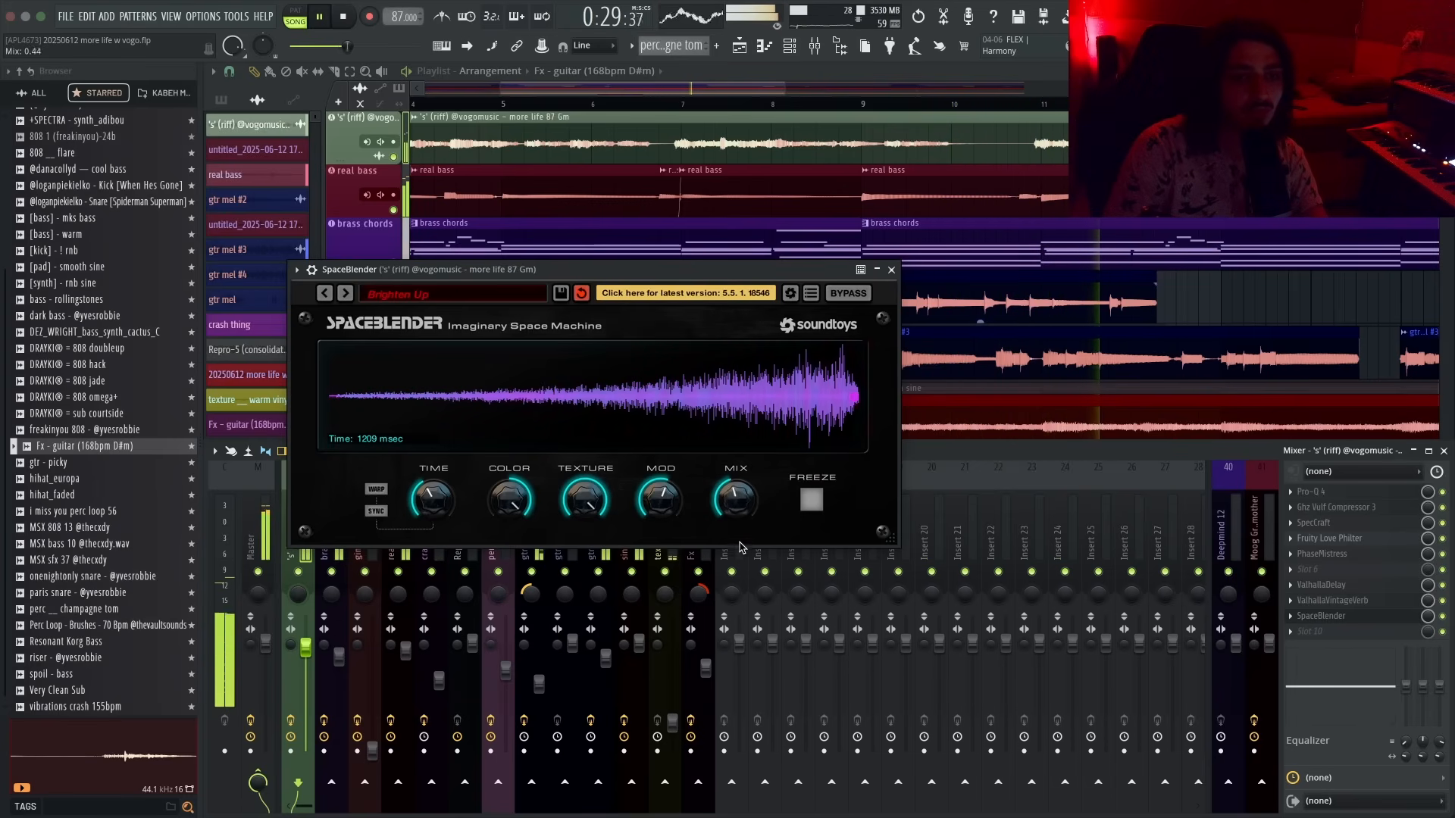
- Add a Spreader to the next free slot of the 's' (riff) insert and close the plugin windows and mixer
middle_click(1348, 633)
type("spre")
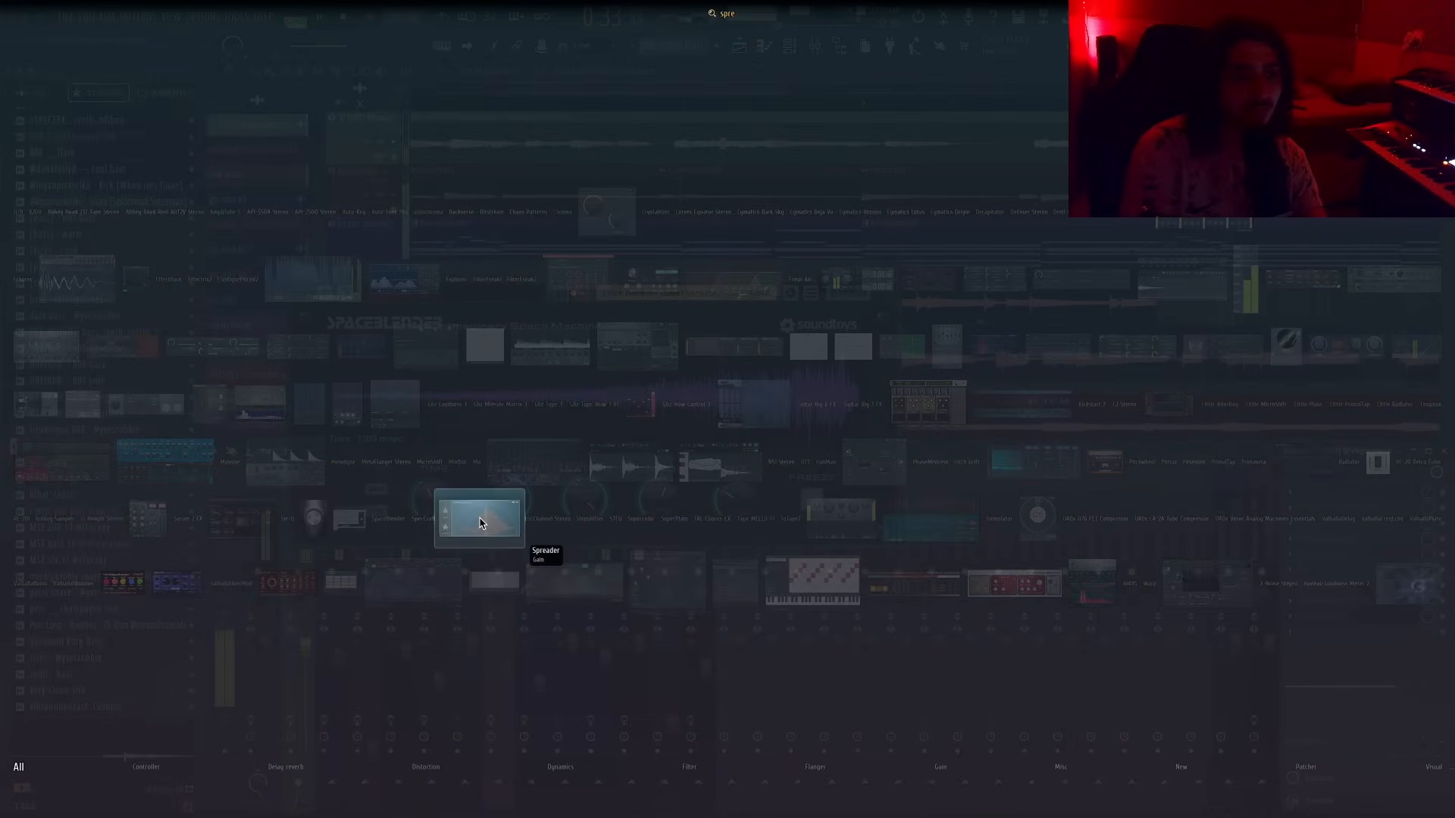
left_click(479, 518)
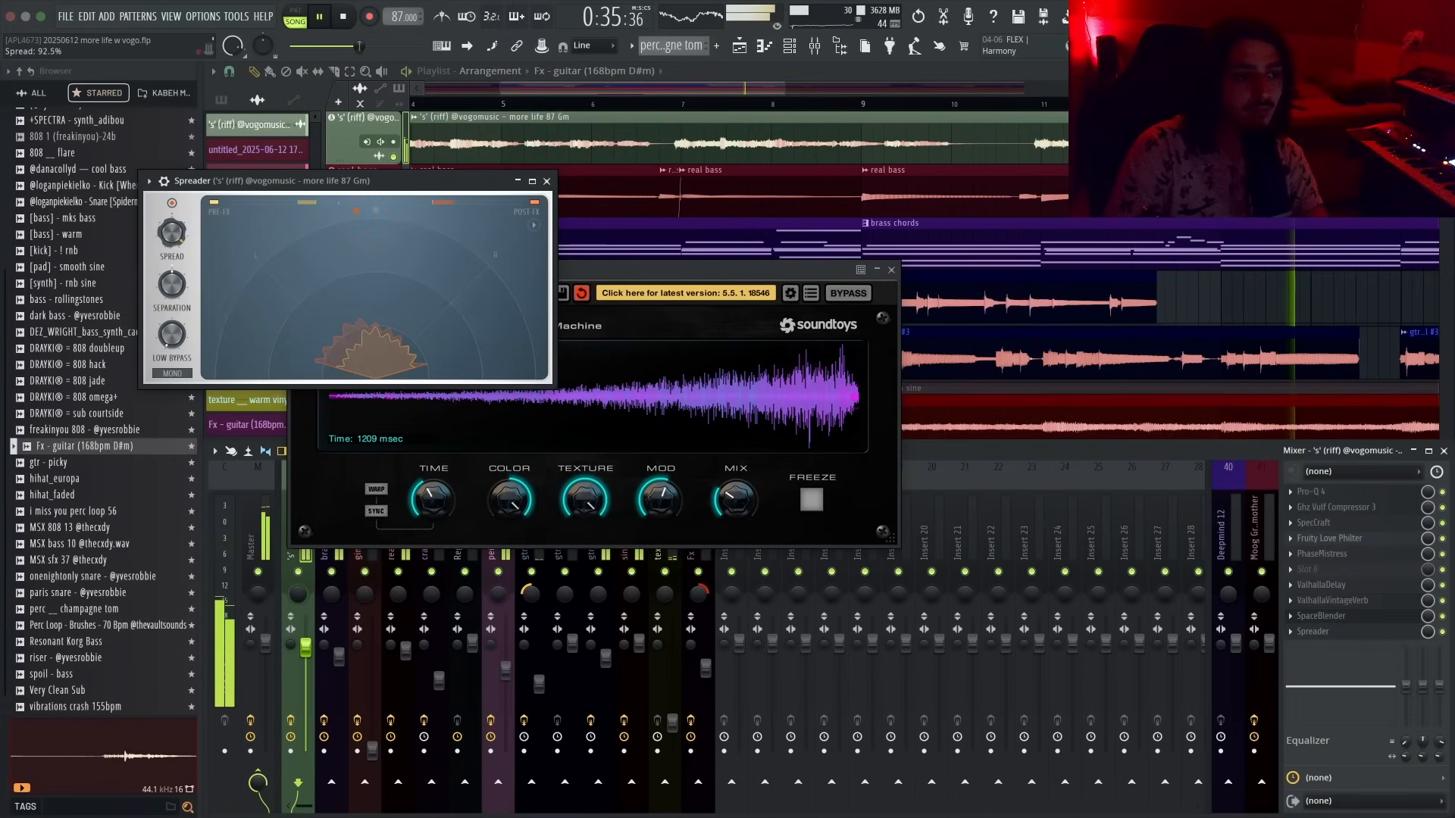
left_click(547, 182)
left_click(891, 271)
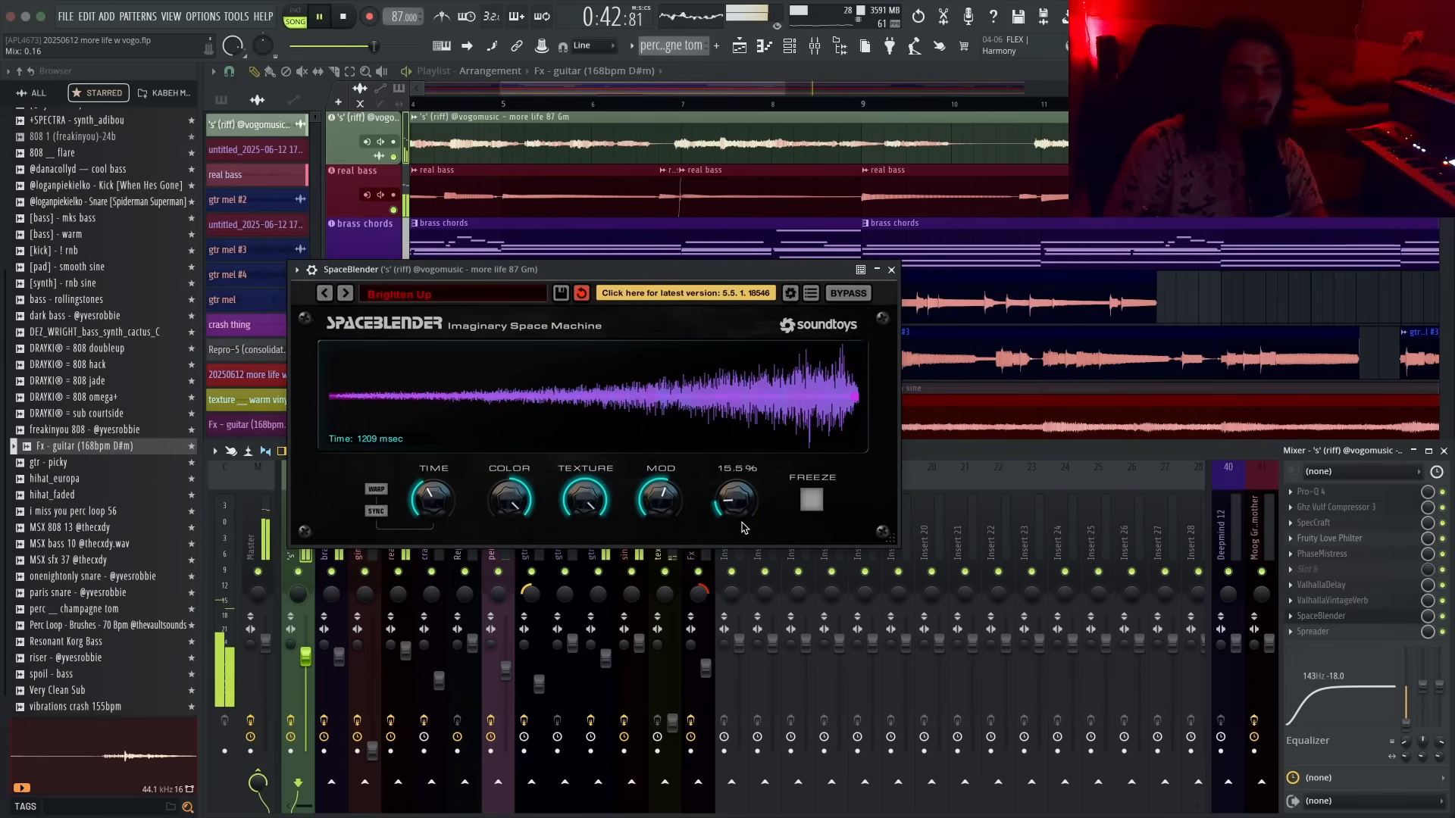
left_click(891, 270)
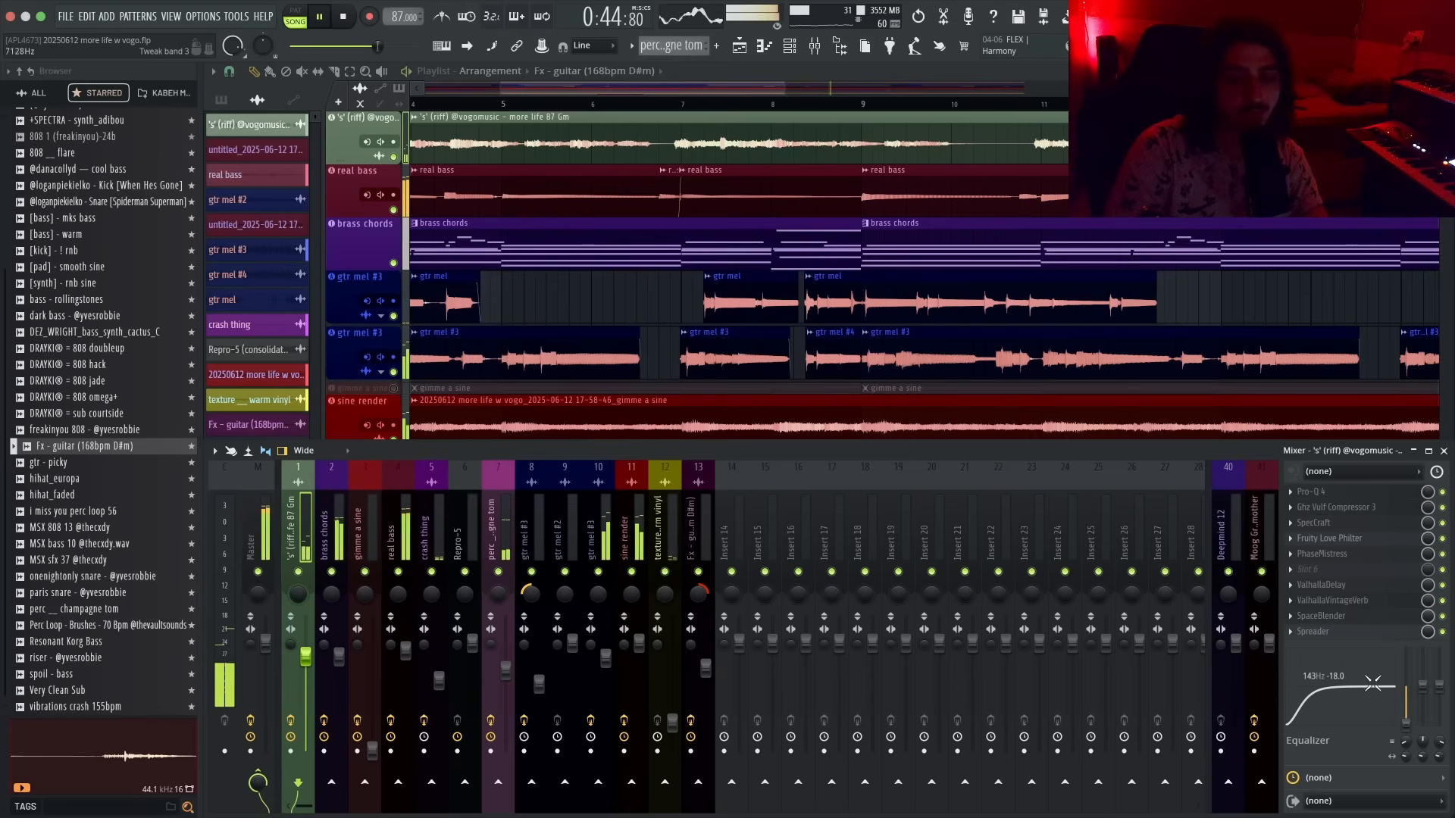
key("F9")
- Copy the Fx - guitar clip to about bar 15 on its track
scroll(604, 309, "down", 5)
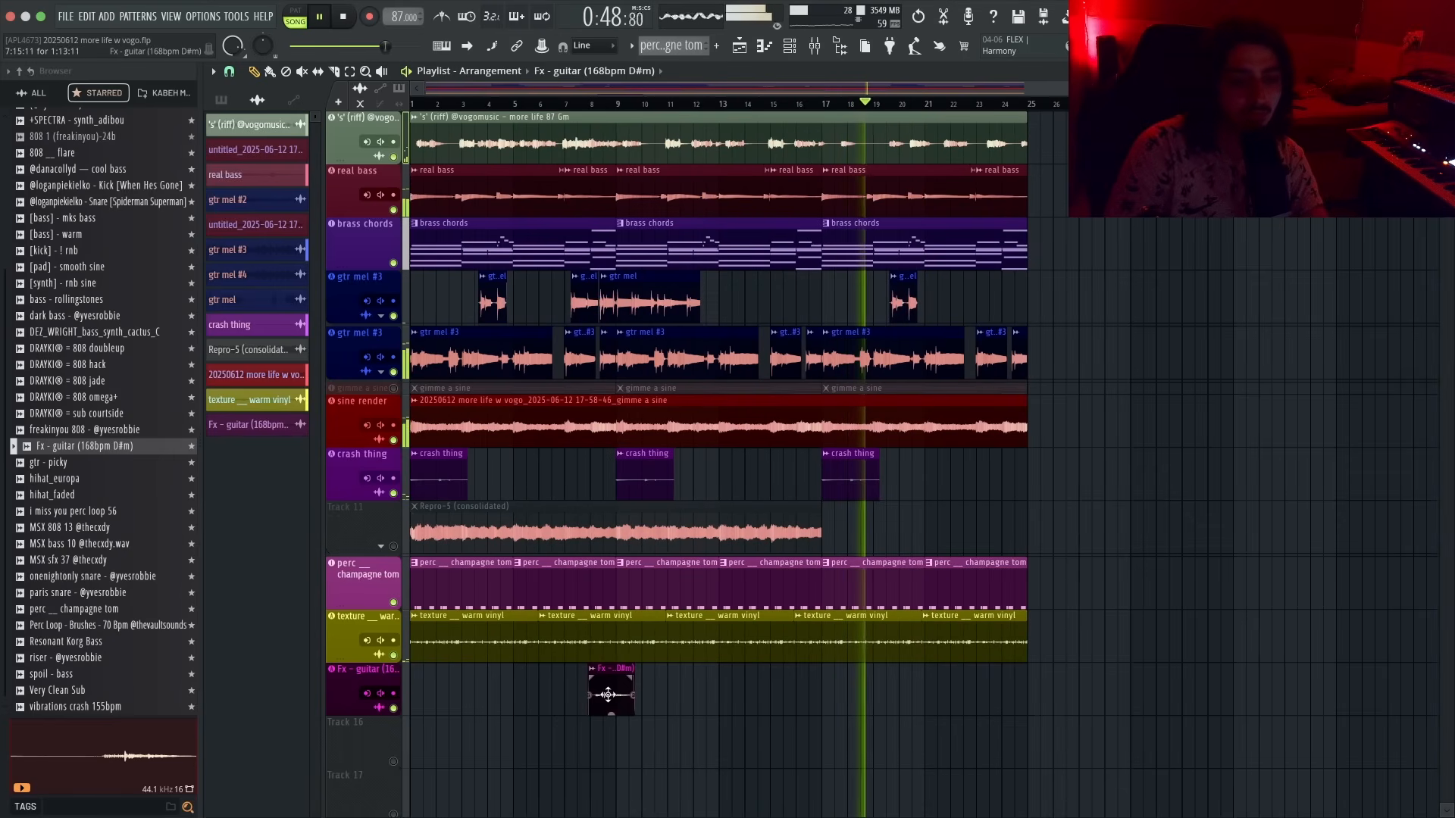
left_click_drag(608, 694, 826, 695)
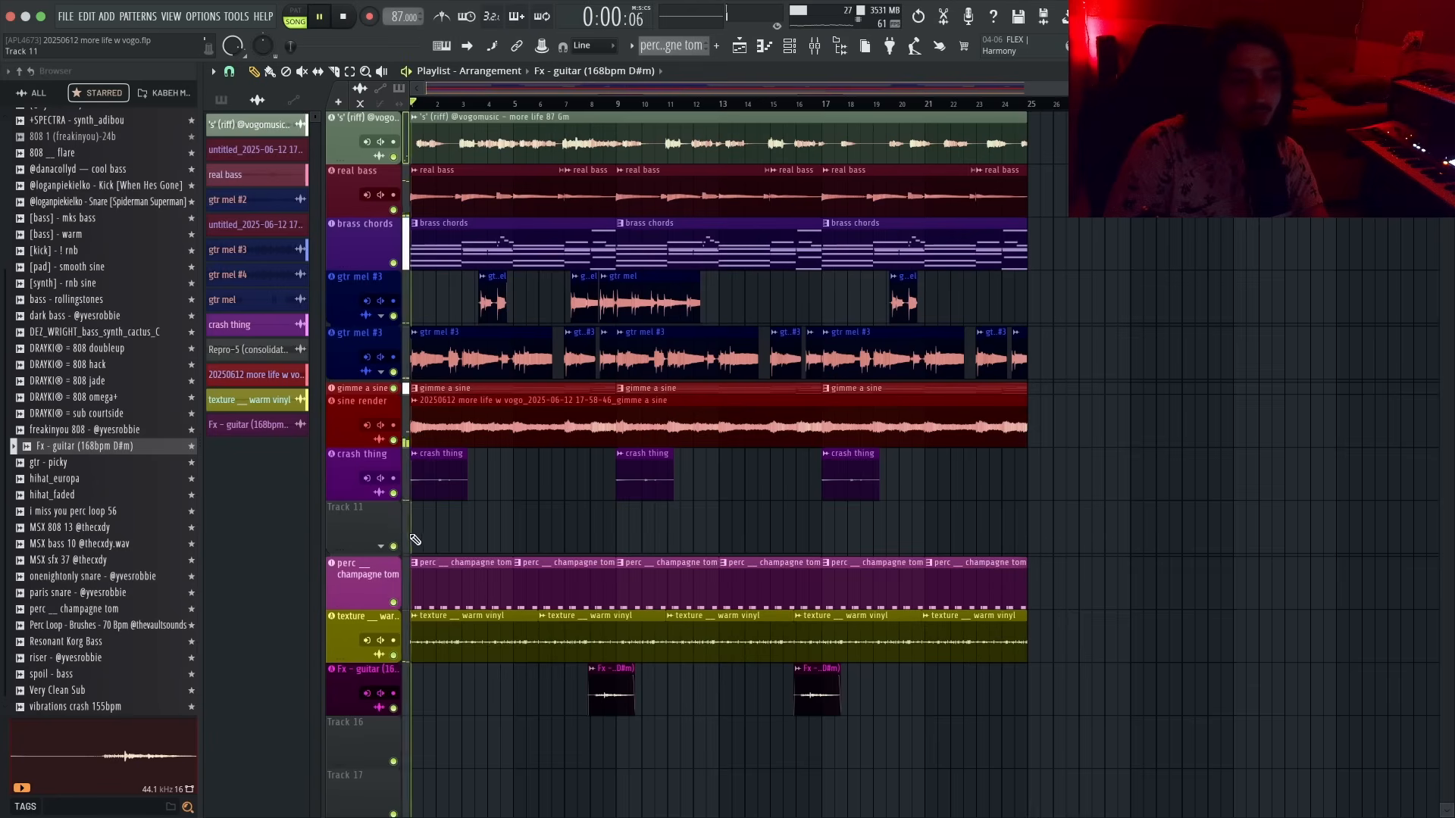
- Delete the empty Track 11 from the playlist
right_click(375, 529)
left_click(381, 530)
right_click(377, 529)
left_click(382, 530)
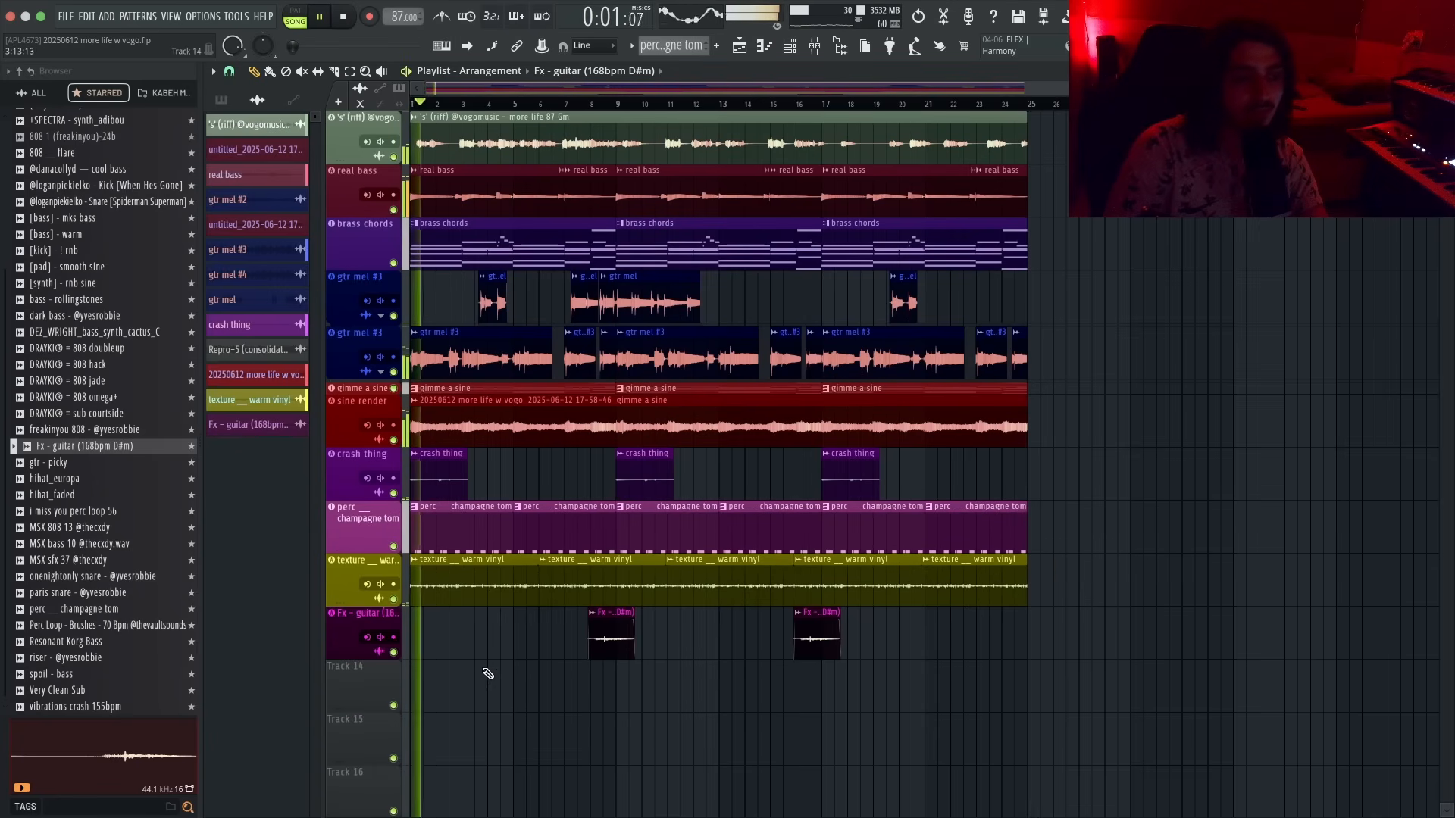
- Mute the gimme a sine track, solo the sine render track and play it
left_click(394, 389)
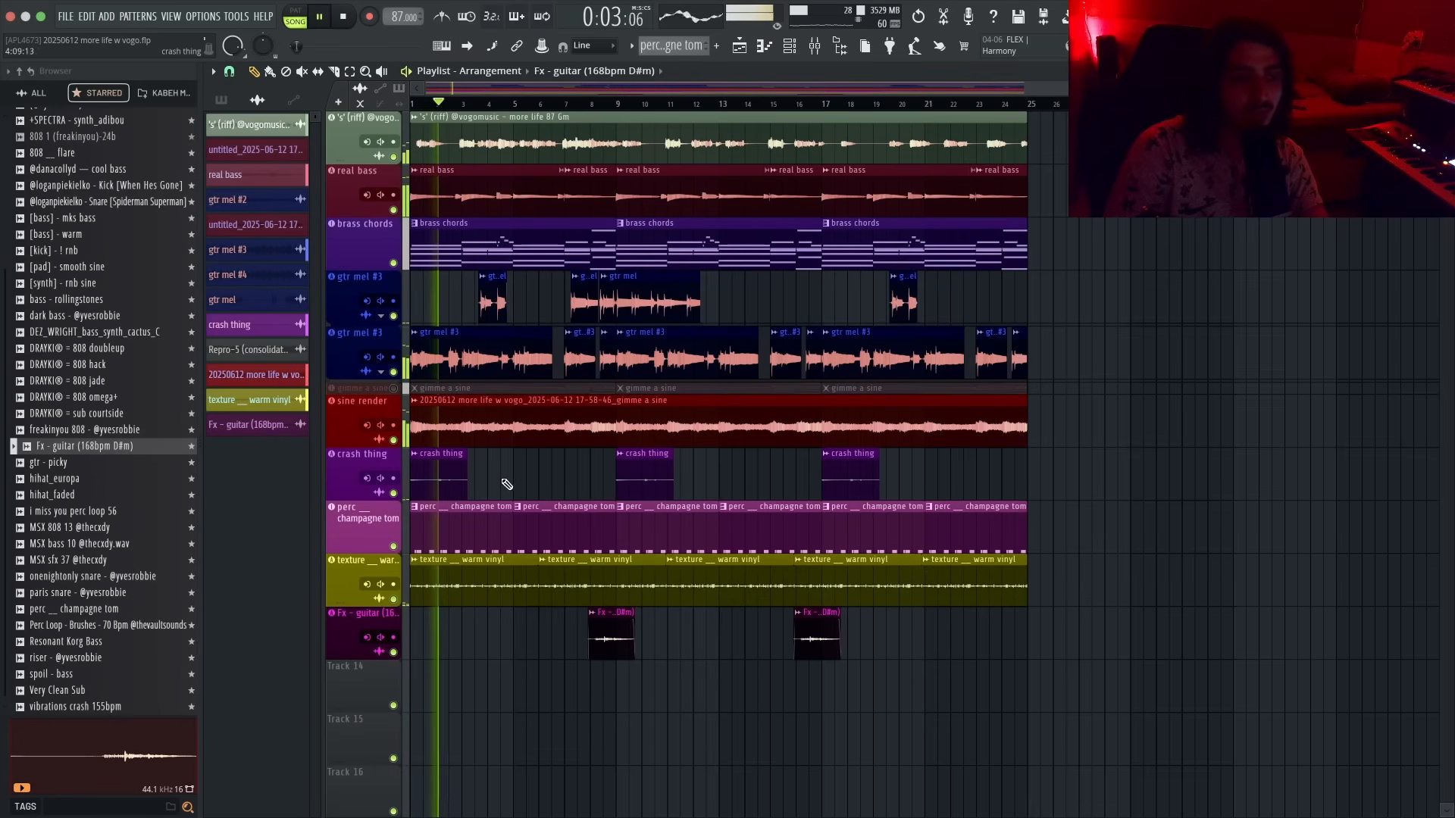
right_click(393, 440)
key("space")
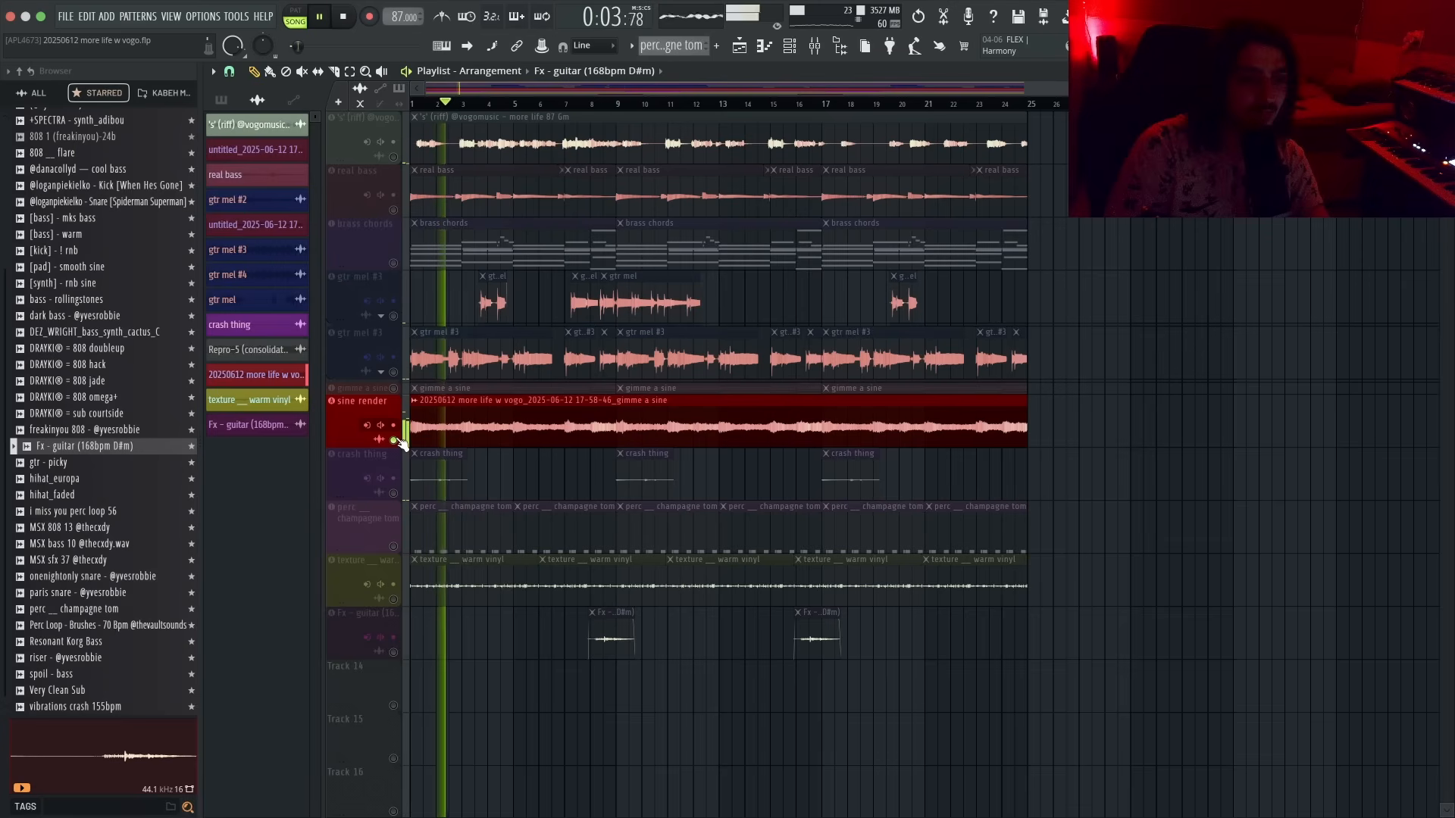
key("space")
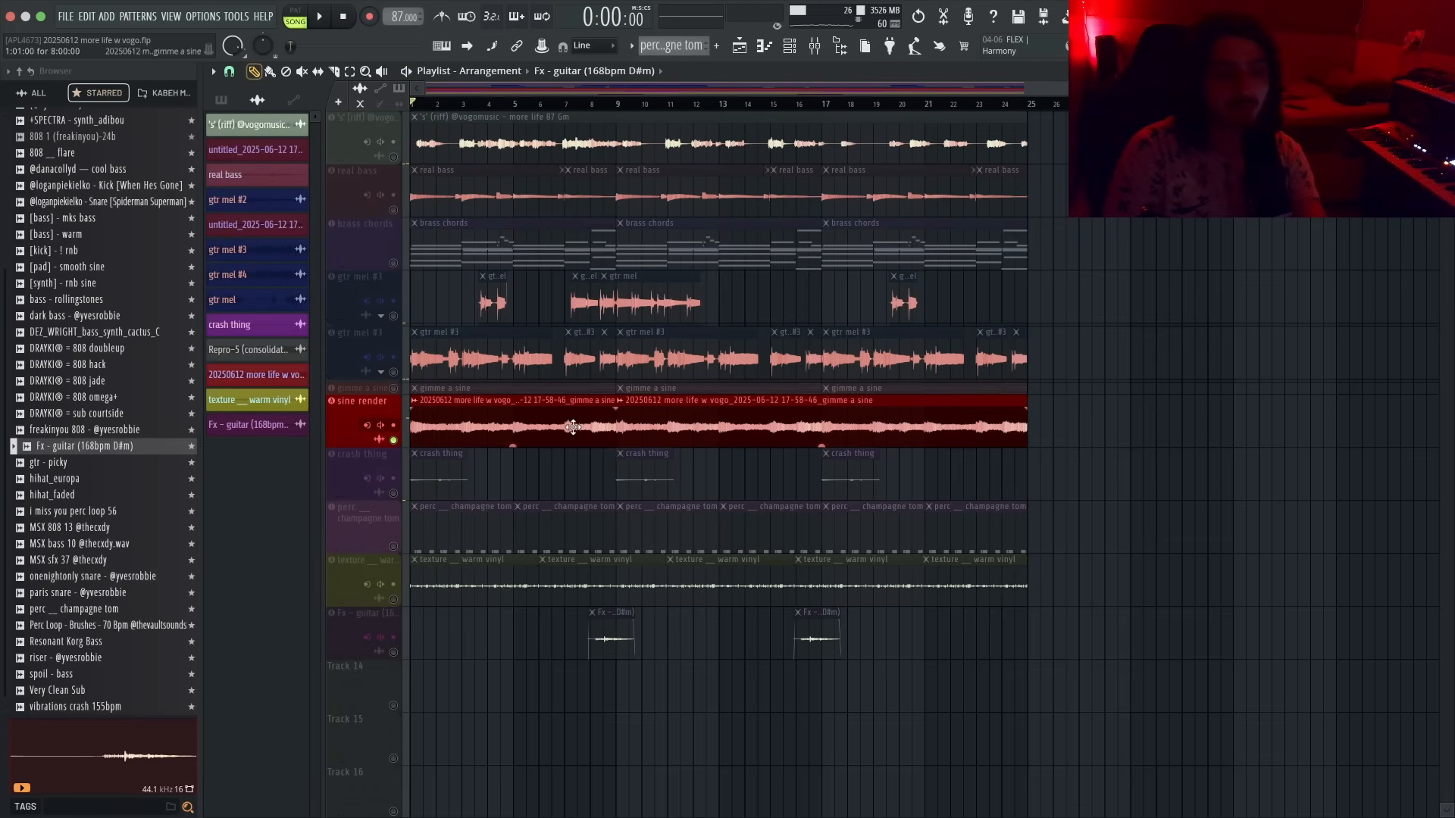
- Slice the sine render clip, move the slice to the song start and open its clip settings
right_click(573, 427)
left_click_drag(643, 428, 437, 431)
key("space")
scroll(436, 436, "up", 5)
double_click(468, 442)
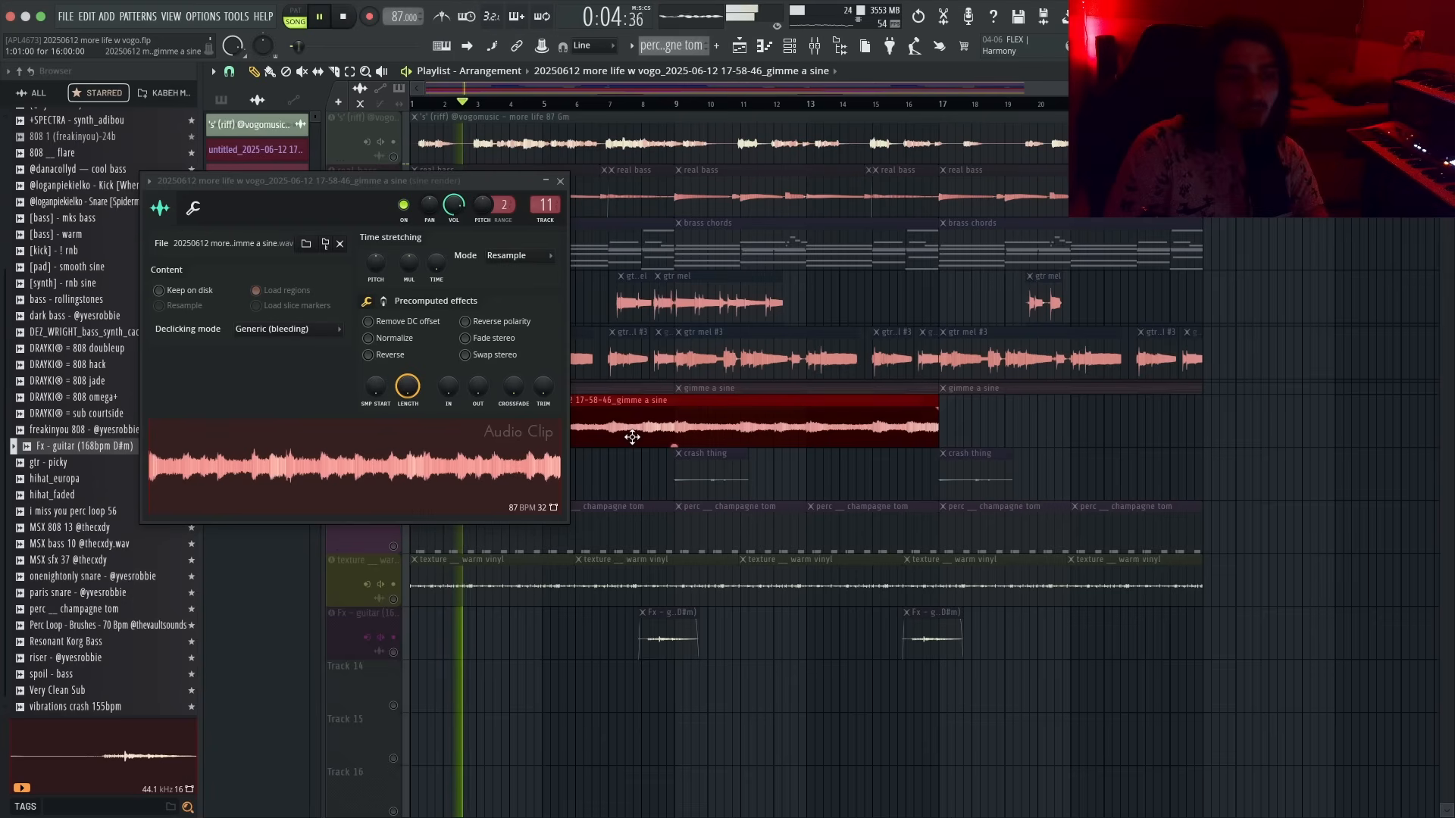
- Repeat the sine render slice along its track to fill the arrangement
left_click(1211, 432)
left_click_drag(1204, 433, 941, 438)
key("c")
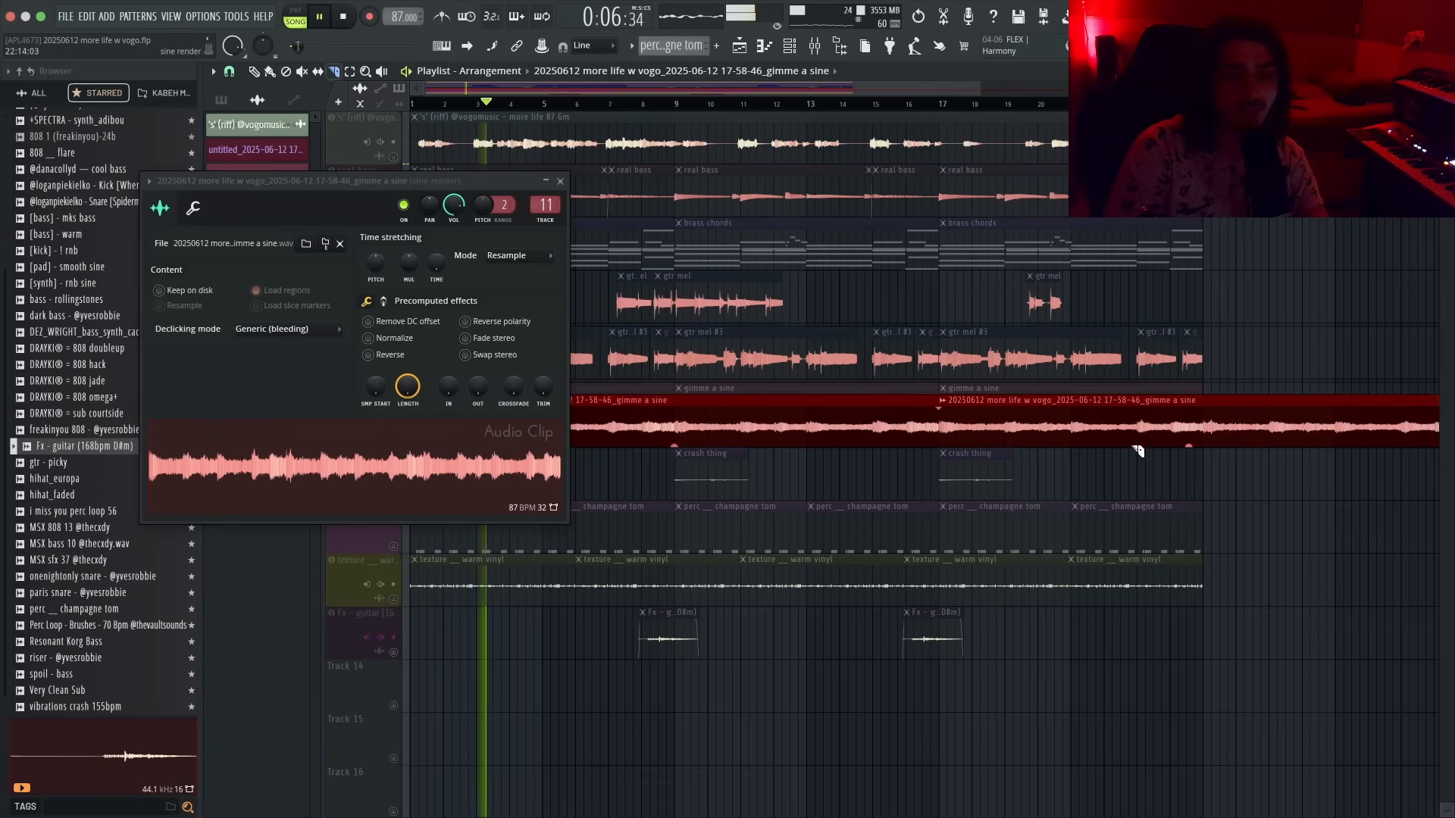
right_click(1206, 432)
key("super+z")
left_click(1207, 432)
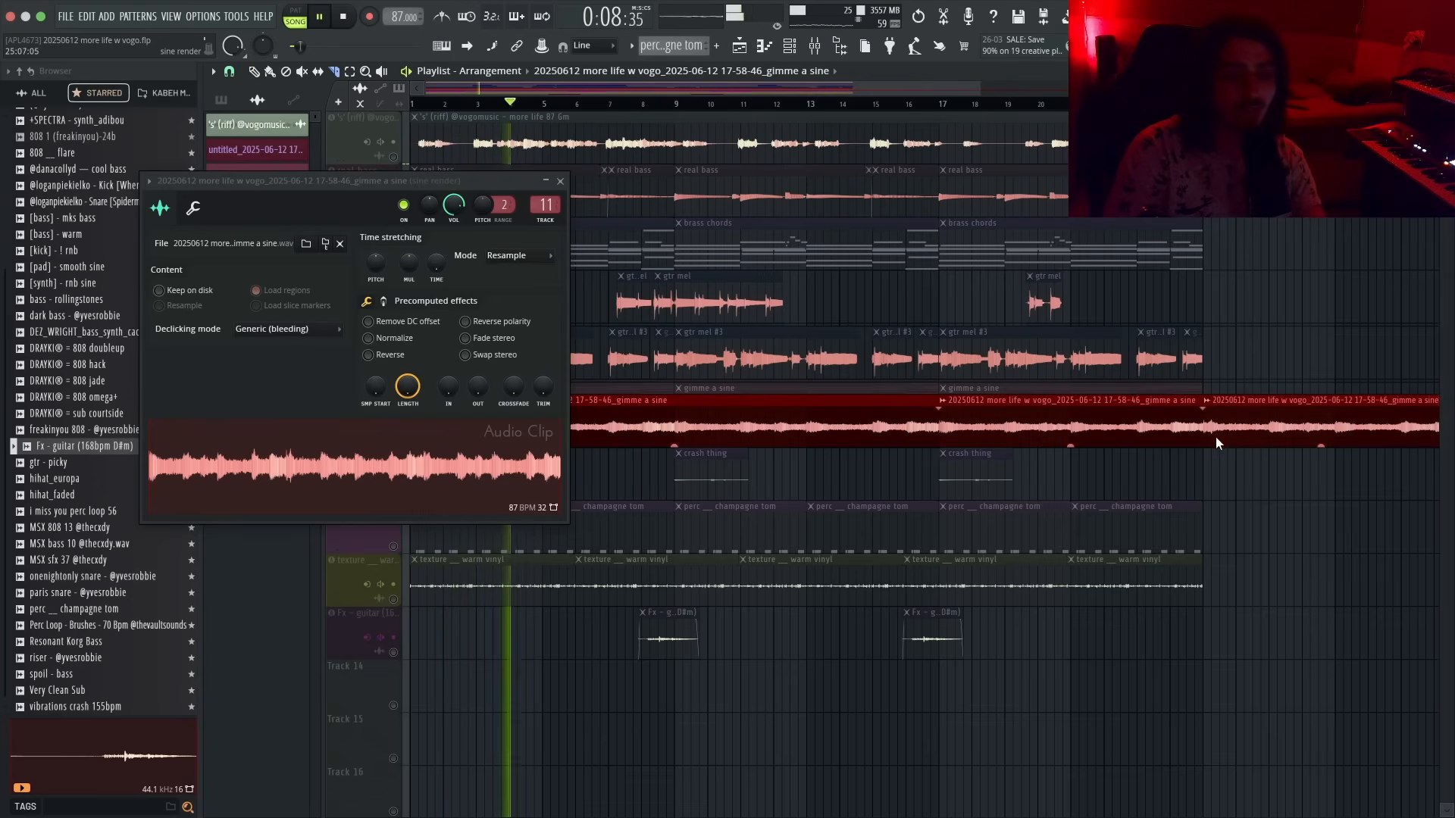
key("p")
right_click(1215, 436)
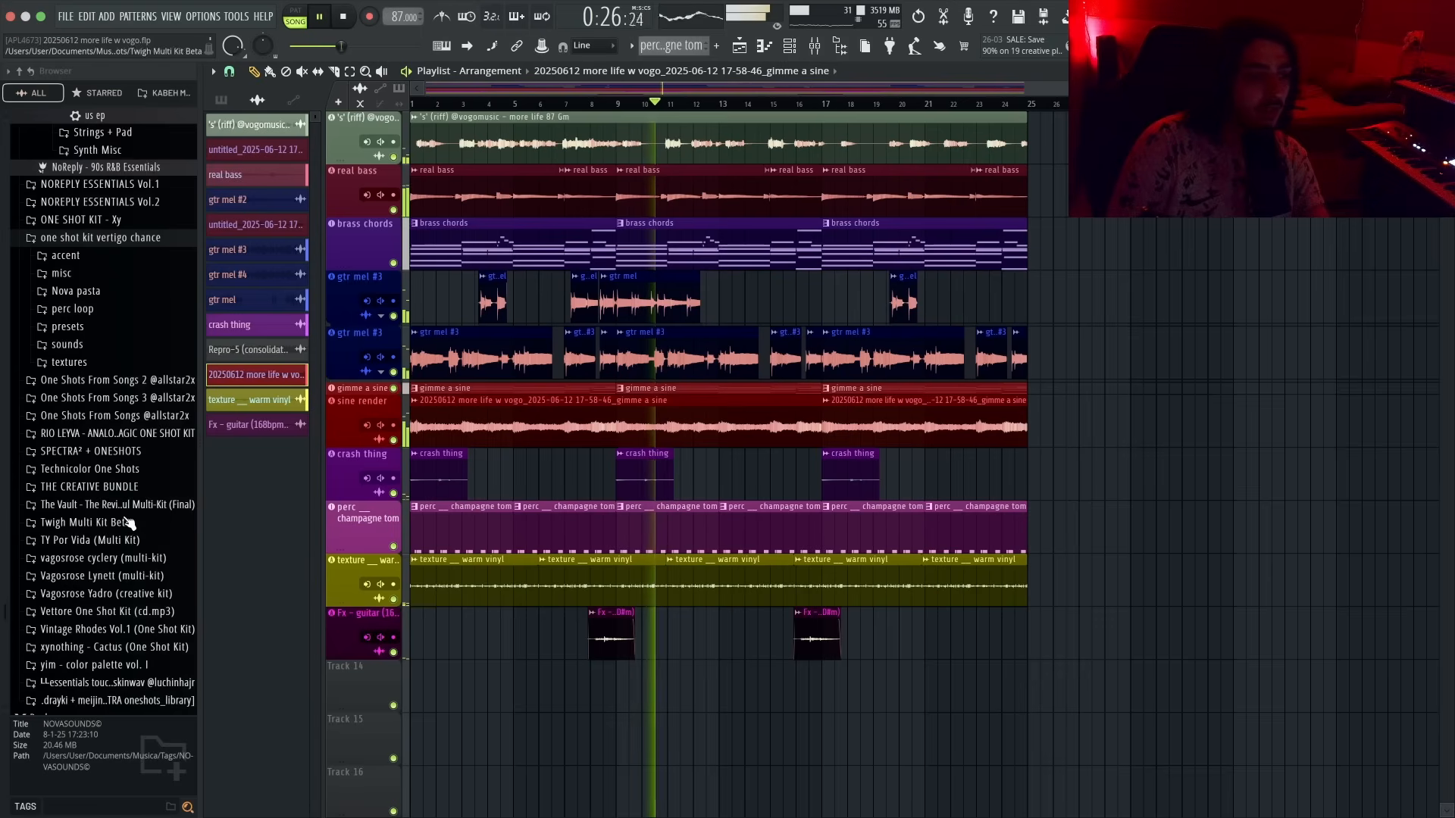
- Load the ! warm strings preset from the browser and draw a note about two bars long in its piano roll
scroll(143, 535, "up", 8)
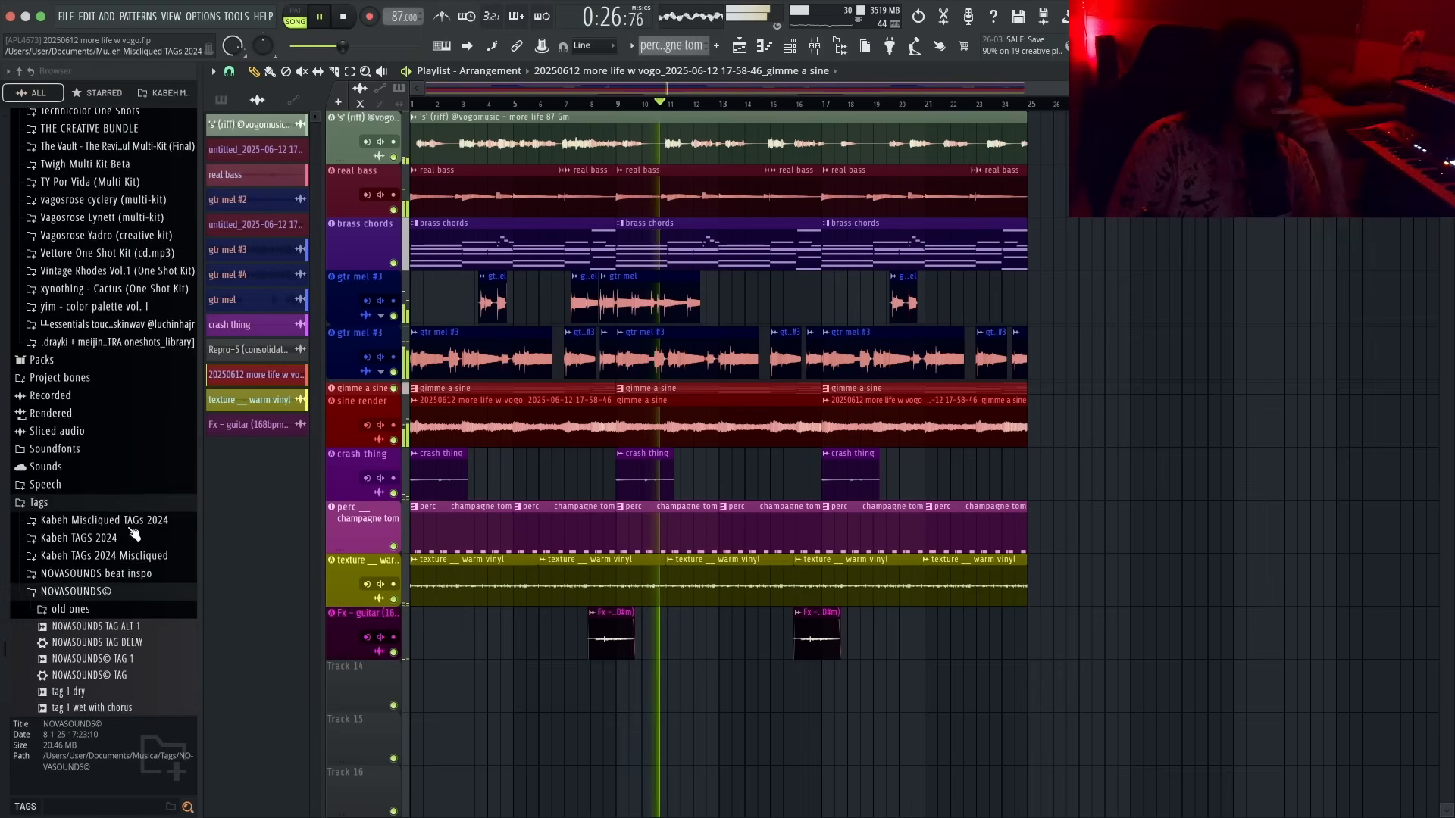
scroll(142, 535, "up", 8)
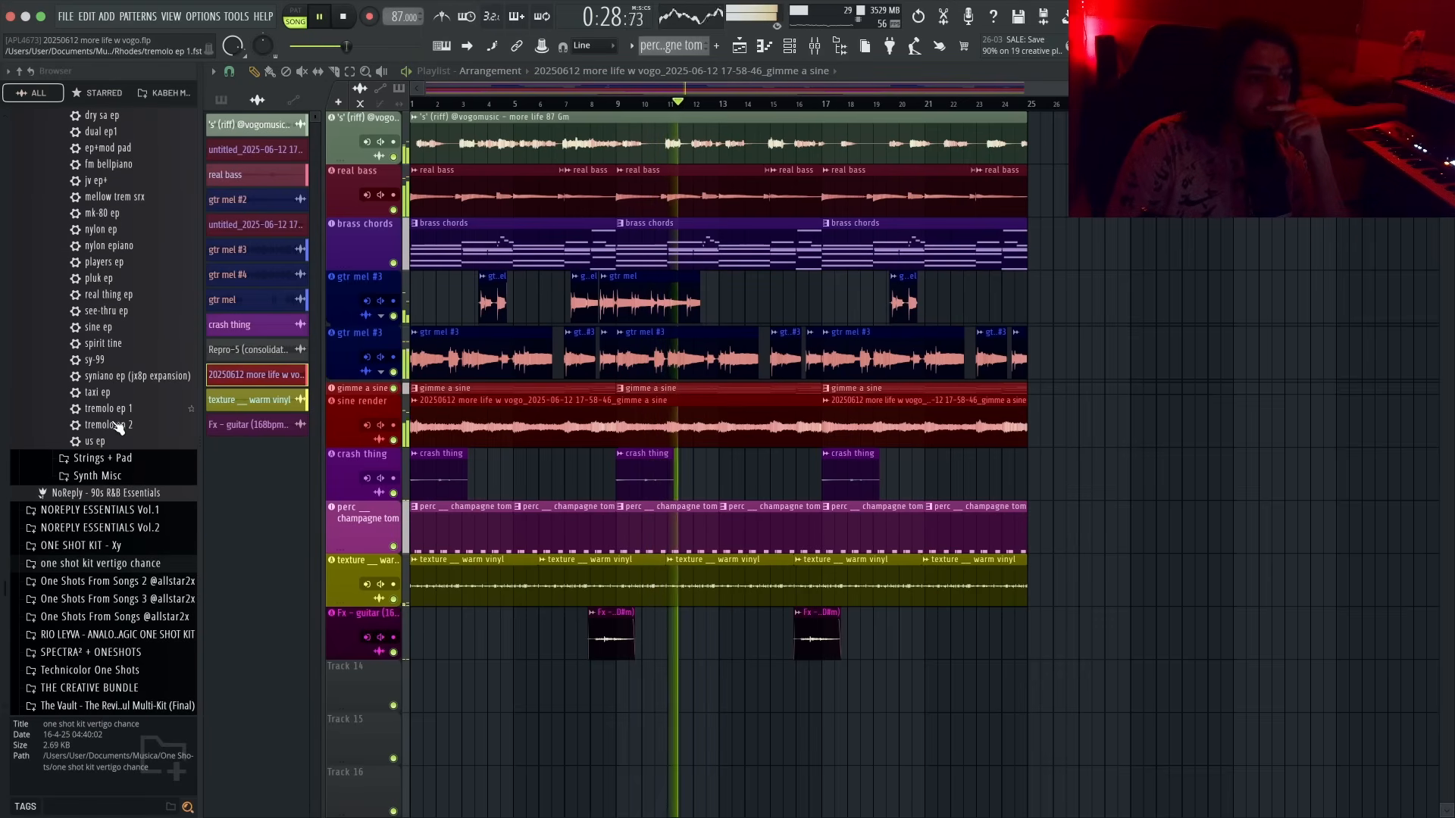
left_click(125, 459)
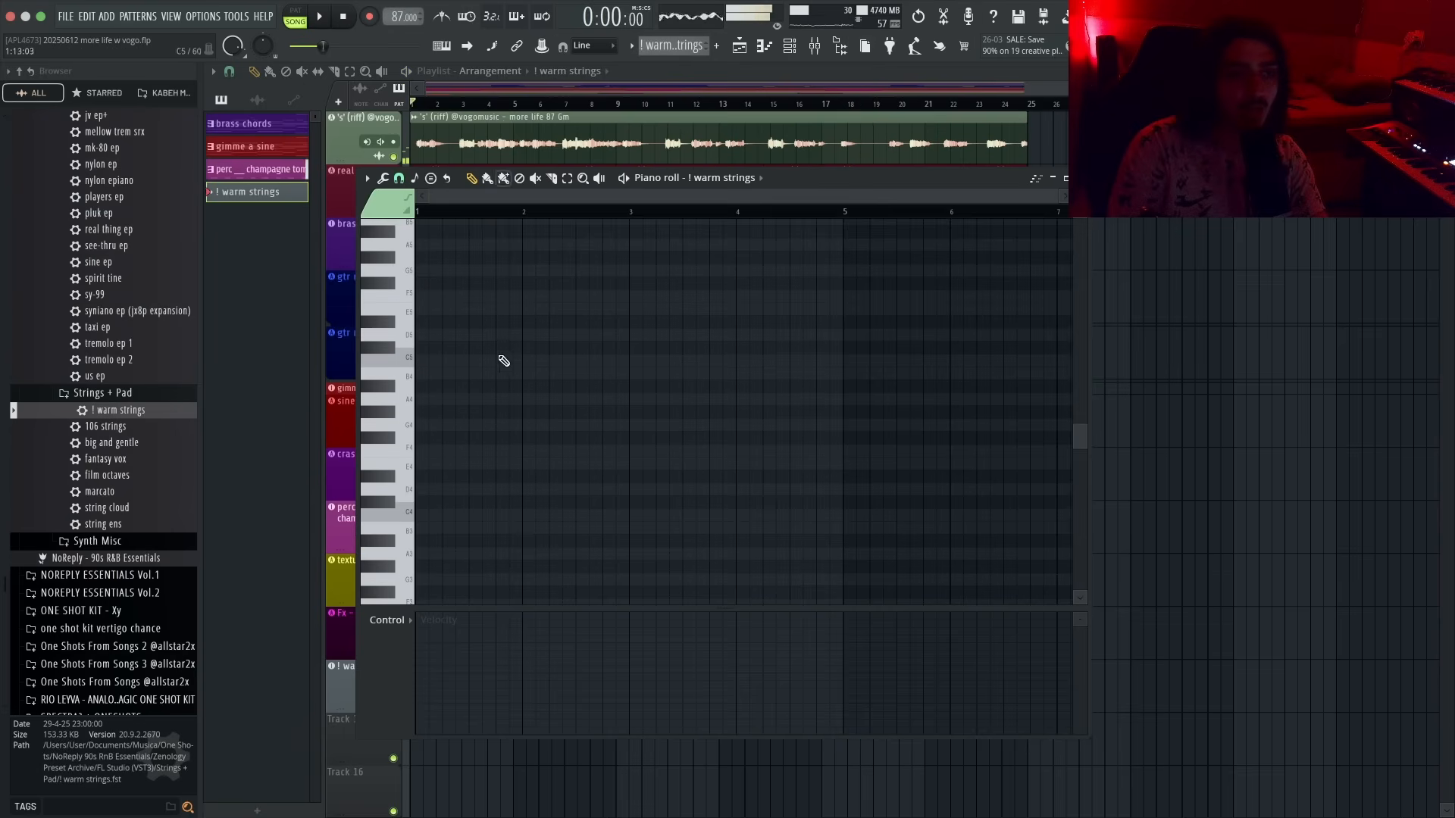
left_click(426, 373)
left_click_drag(442, 377, 640, 393)
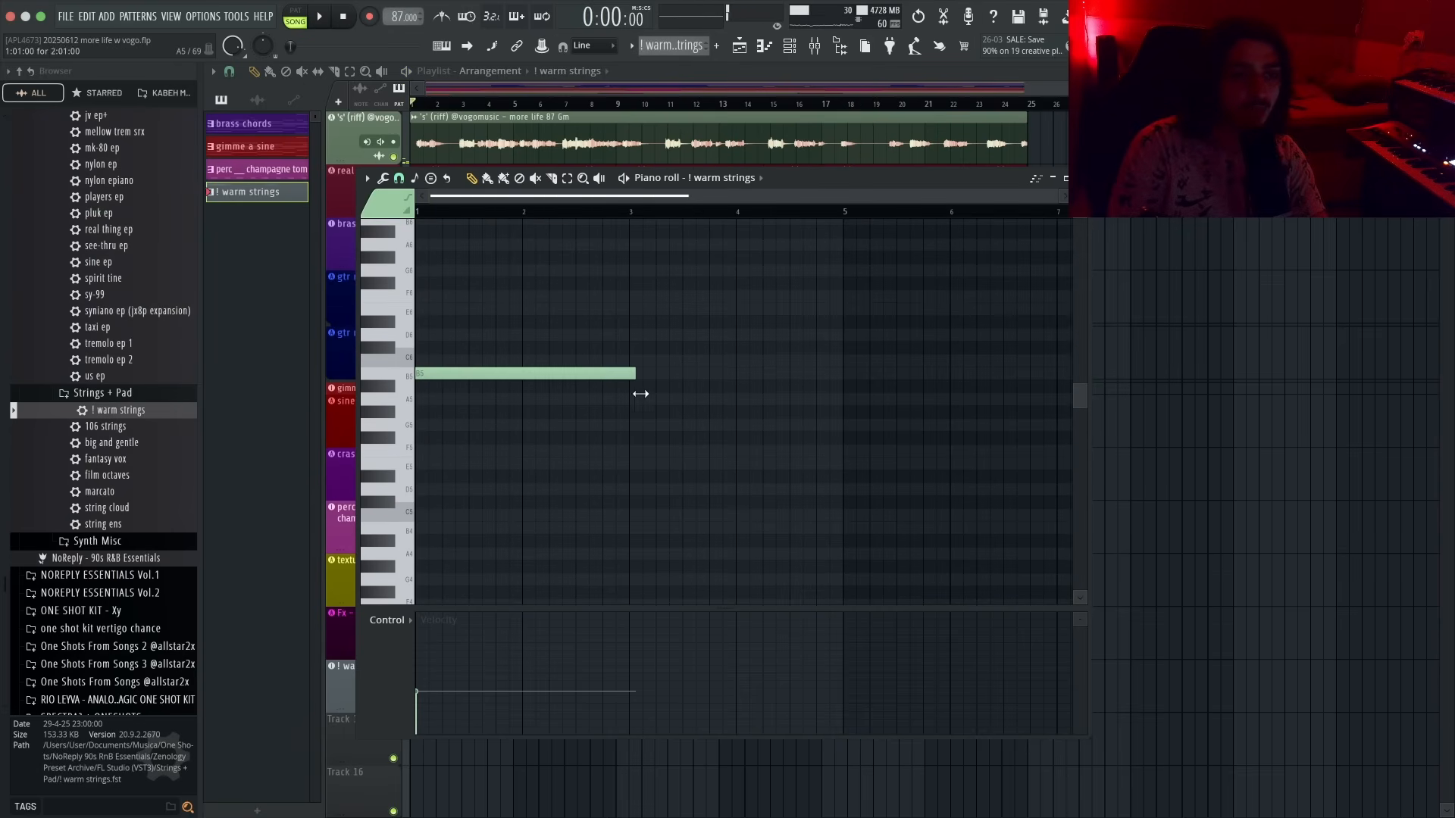
- Lower the note's velocity and play the pattern
mouse_move(433, 652)
left_mouse_down()
mouse_move(432, 632)
mouse_move(422, 671)
left_mouse_up()
key("space")
scroll(546, 552, "up", 2)
key("ctrl+Up")
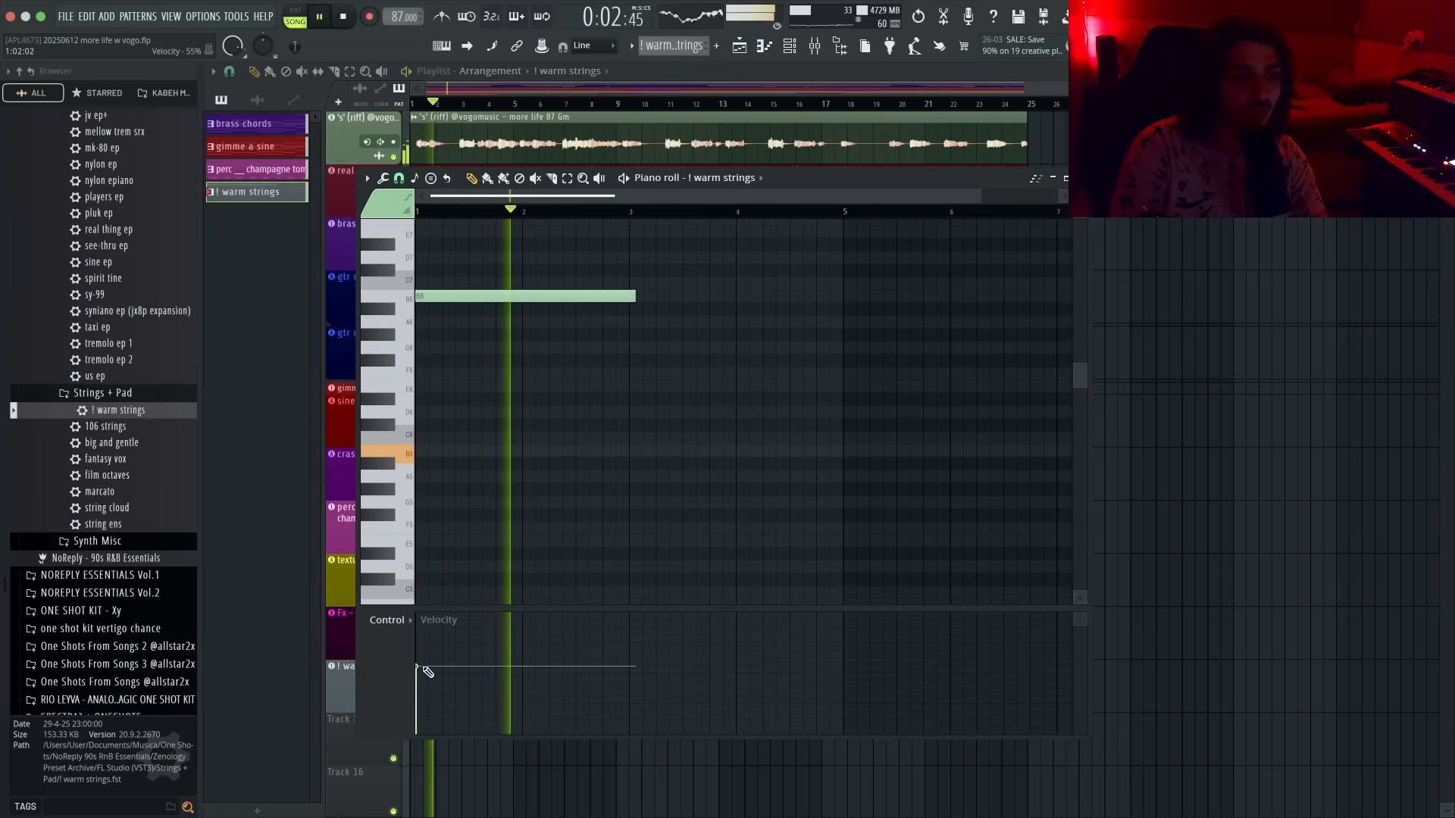
- Transpose the strings note by semitones while auditioning playback
key("space")
key("space")
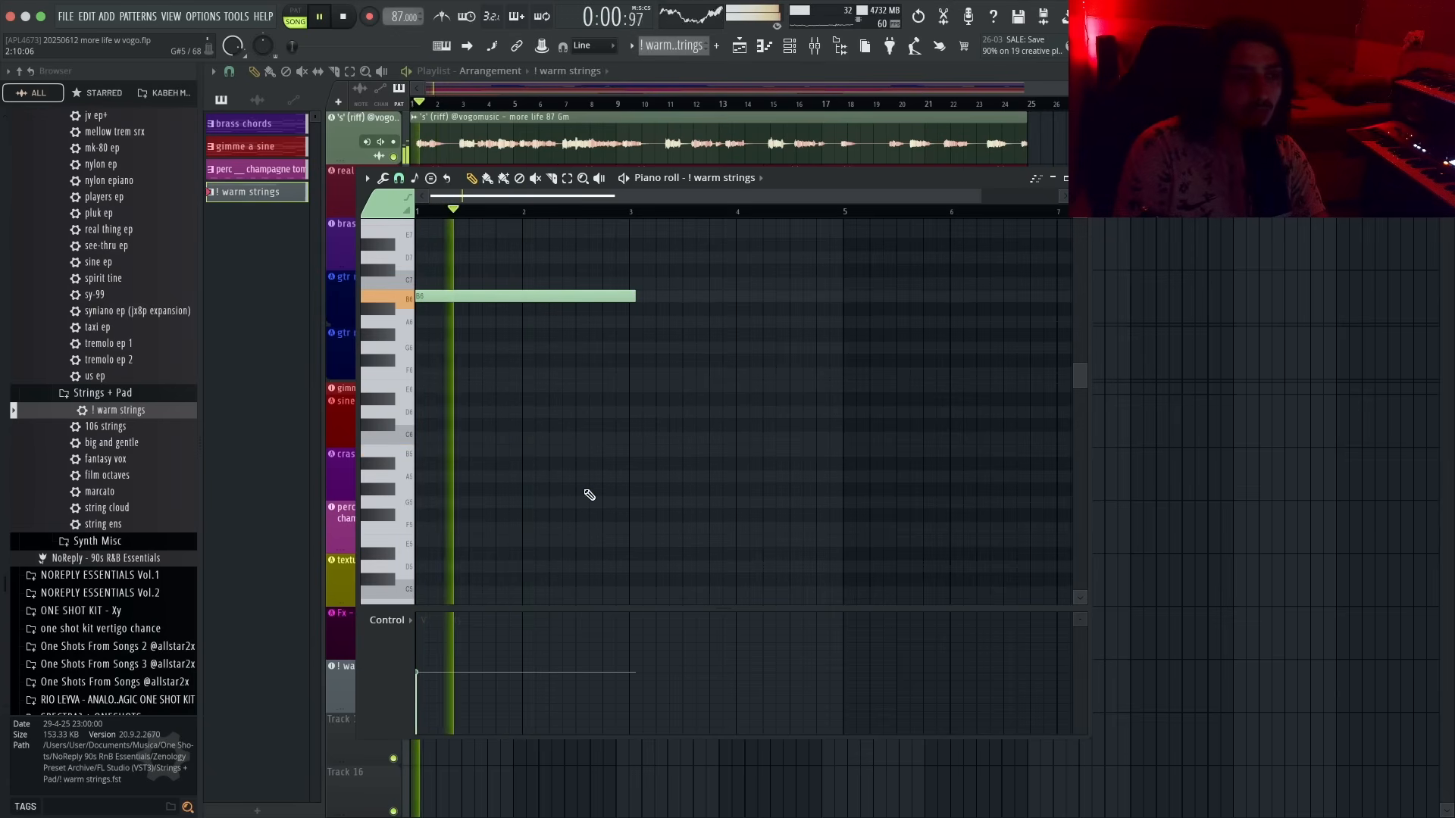
key("shift+Up")
key("shift+Up")
key("space")
key("shift+Up")
key("shift+Up")
key("space")
key("space")
key("shift+Down")
key("space")
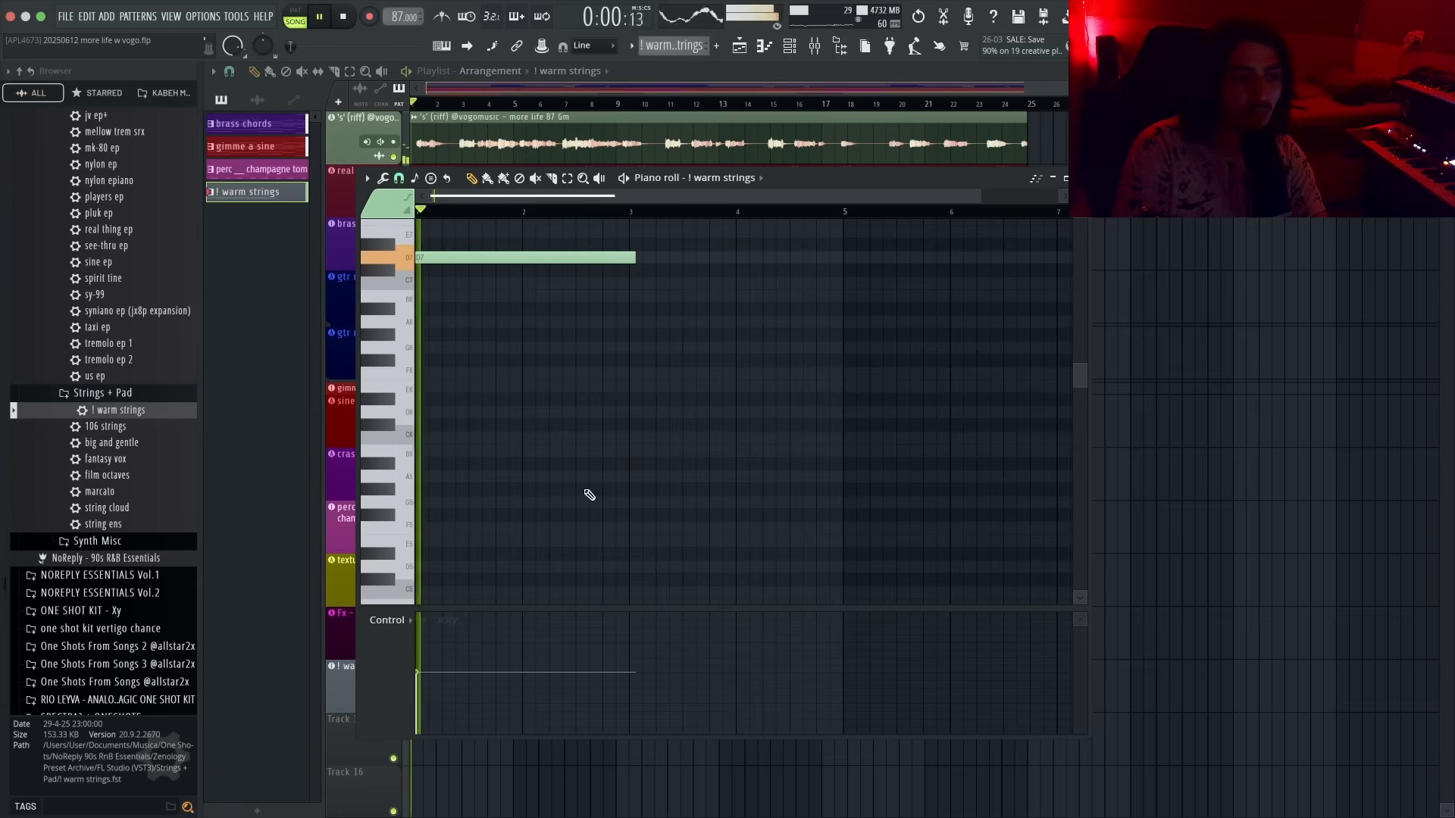
key("shift+Up")
key("shift+Up")
key("space")
key("space")
key("shift+Up")
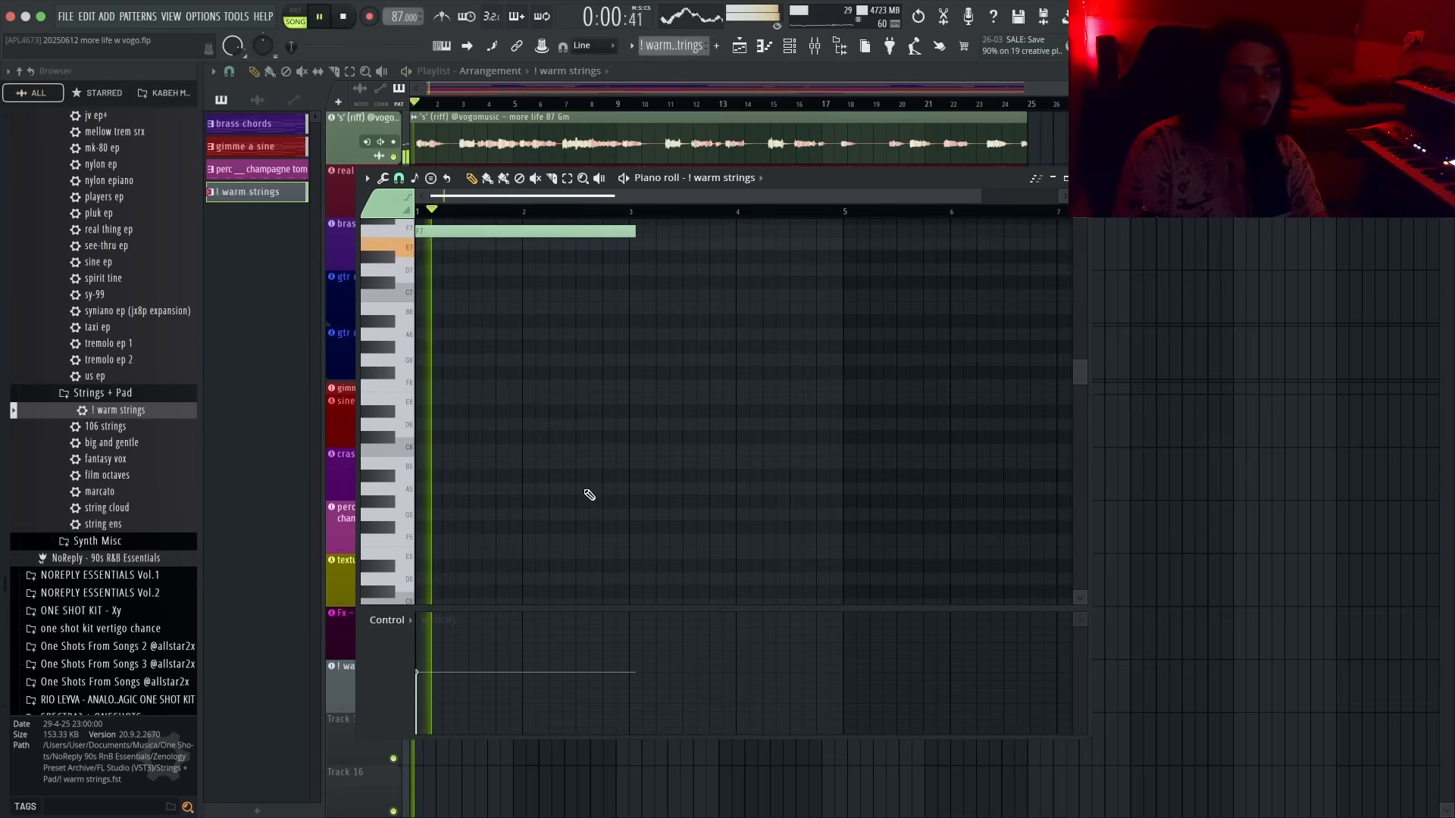
key("space")
key("space")
key("shift+Down")
key("space")
key("space")
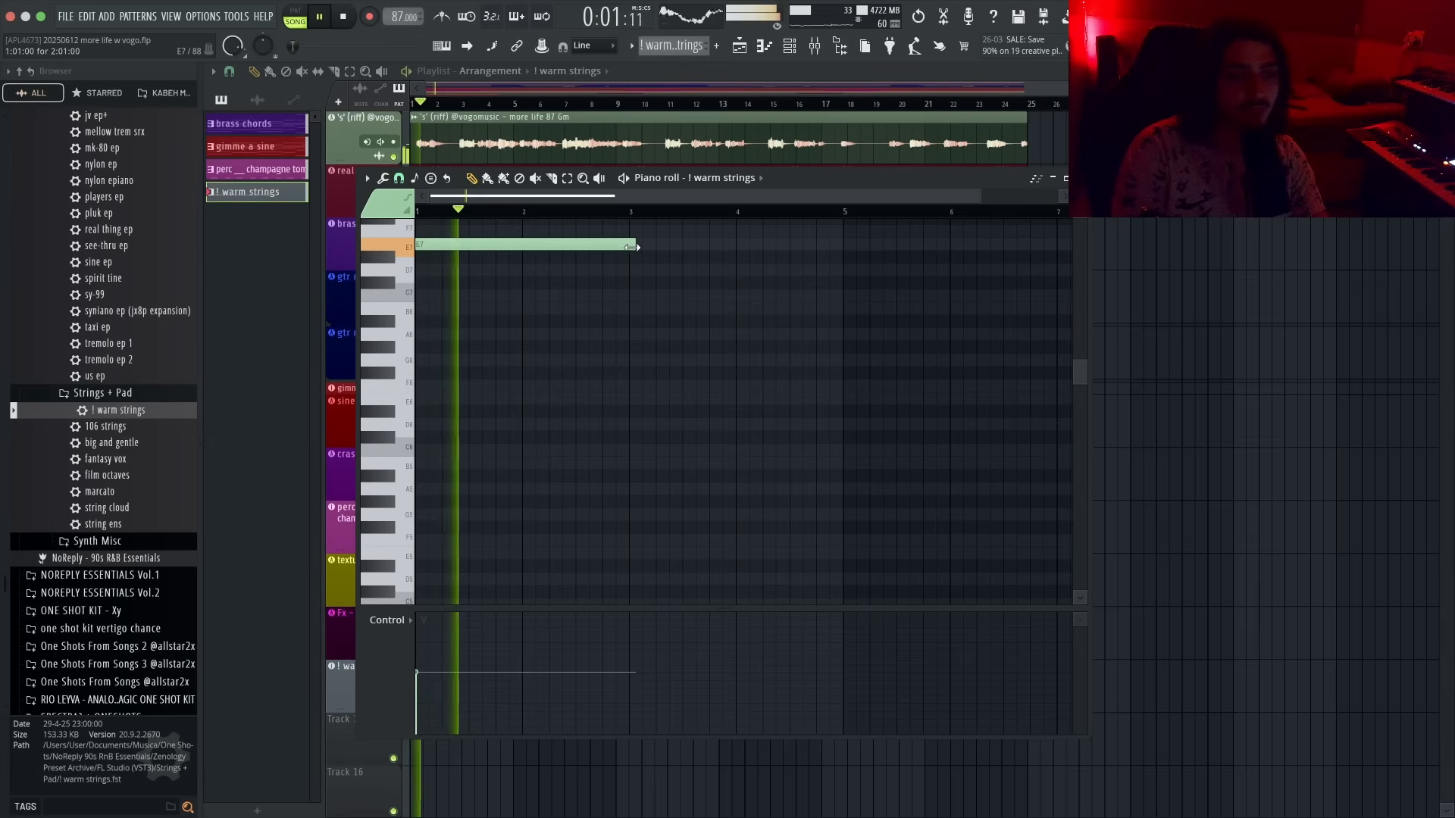
- Lengthen the strings note to bar 5 and duplicate it to fill bars 5 to 9
left_click_drag(635, 244, 853, 269)
key("p")
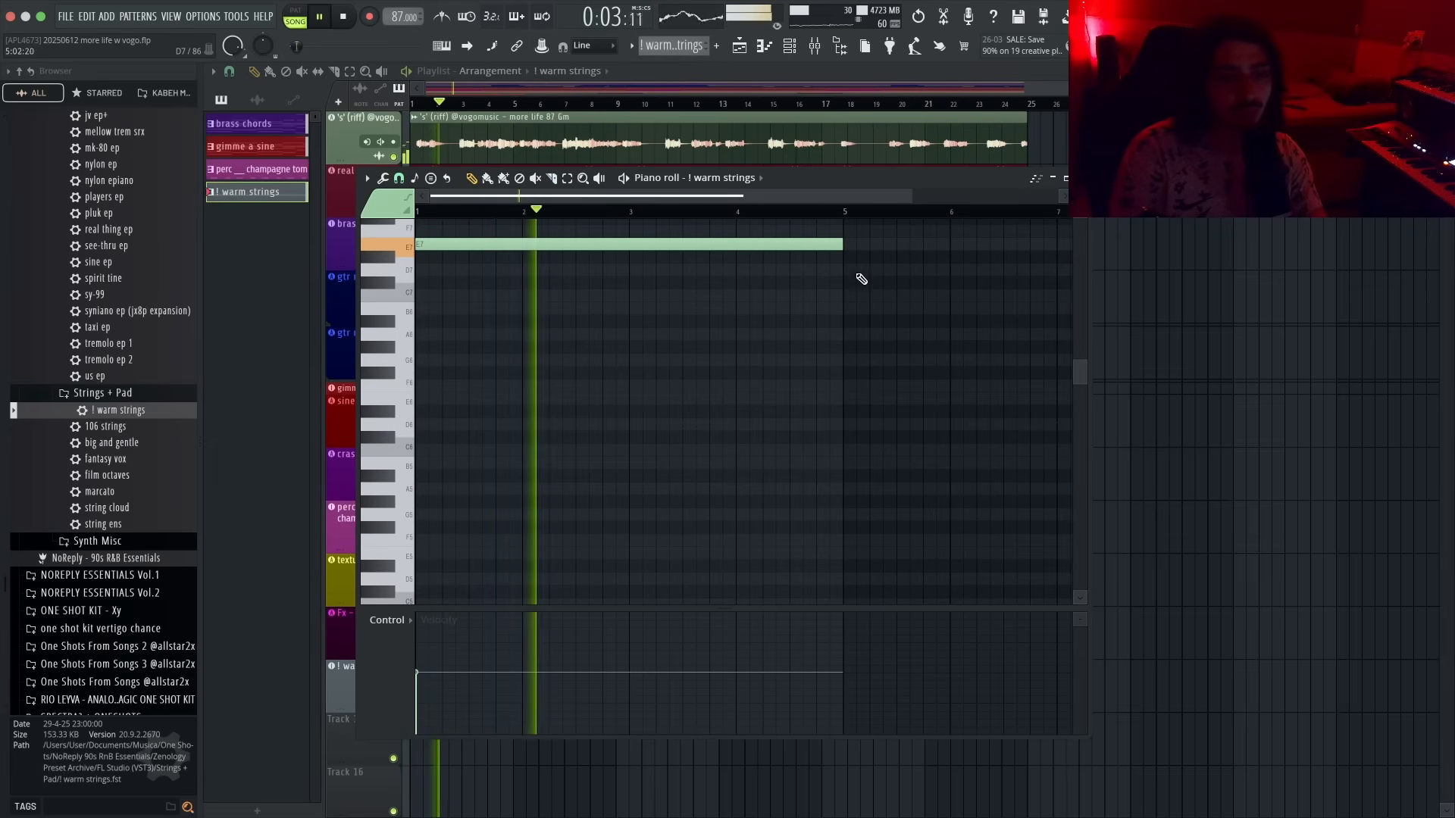
scroll(638, 227, "down", 2, "super")
key("super+b")
scroll(699, 265, "down", 1)
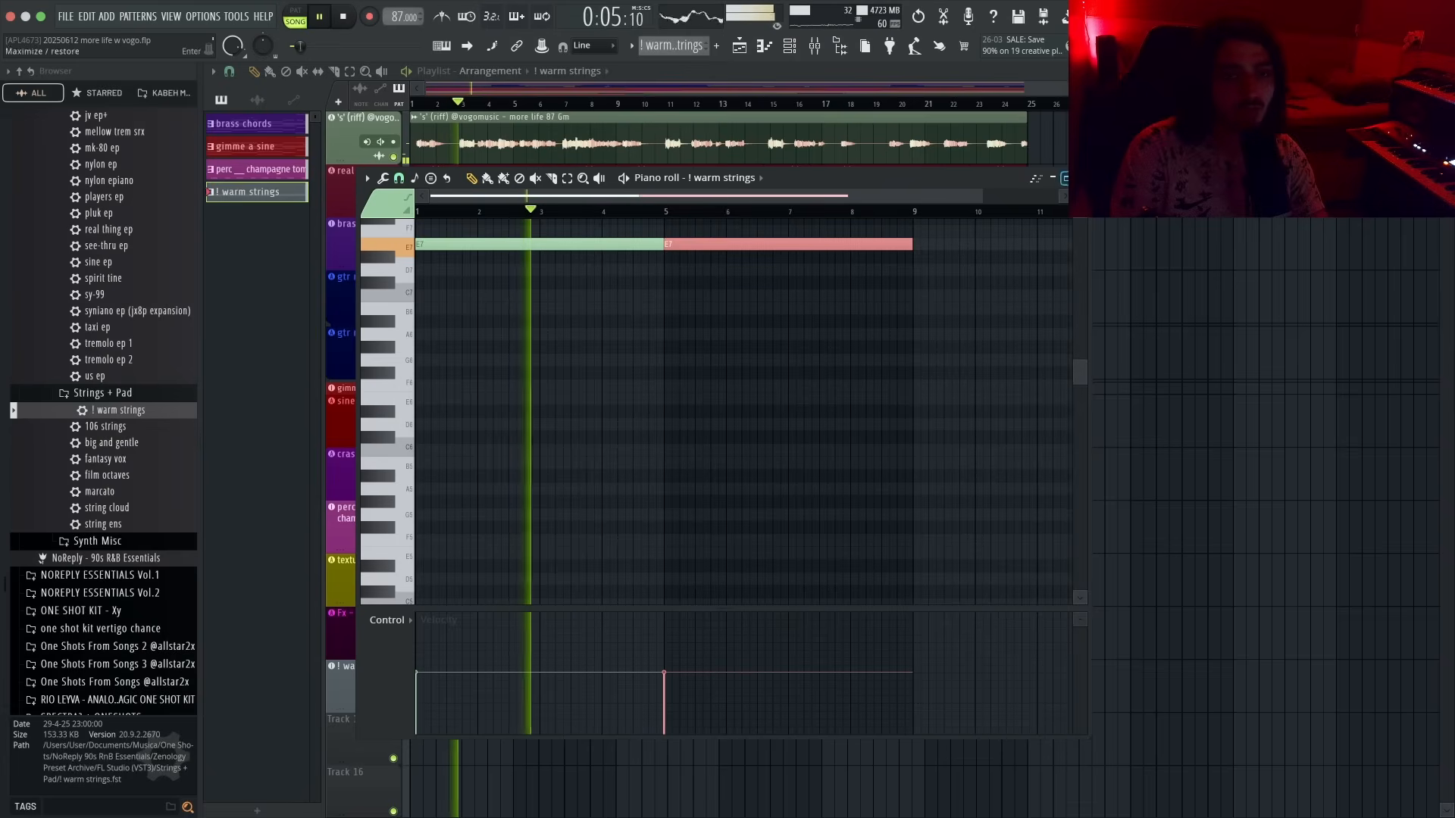
- Duplicate the strings clip twice along its playlist track
right_click(1172, 296)
left_click(543, 693, "super")
key("super+b")
key("super+b")
left_click(974, 769, "super")
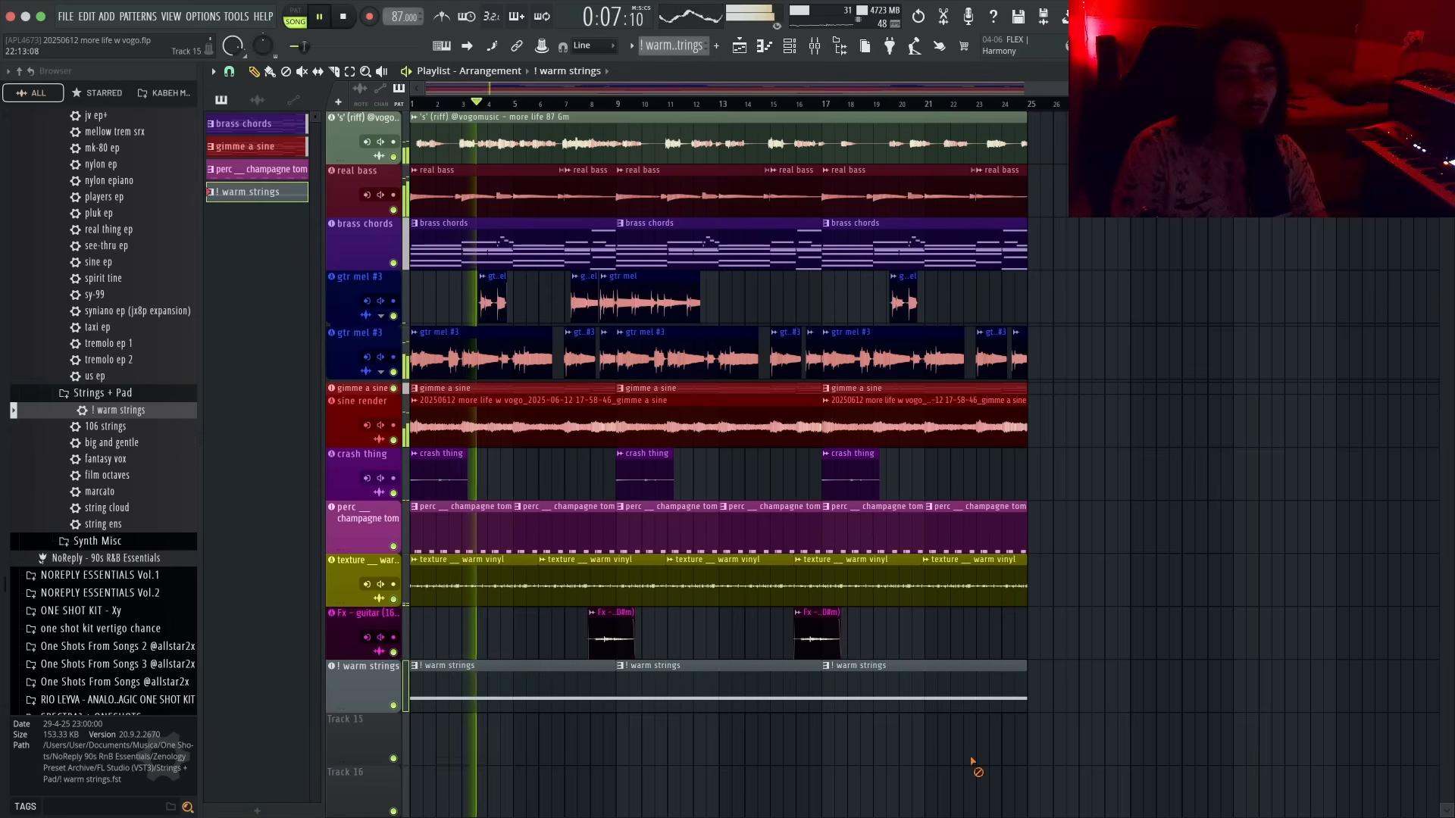
- Try the 106 strings, fantasy vox and film octaves presets on the strings track while playing back
left_click(108, 429)
left_click_drag(108, 429, 351, 688)
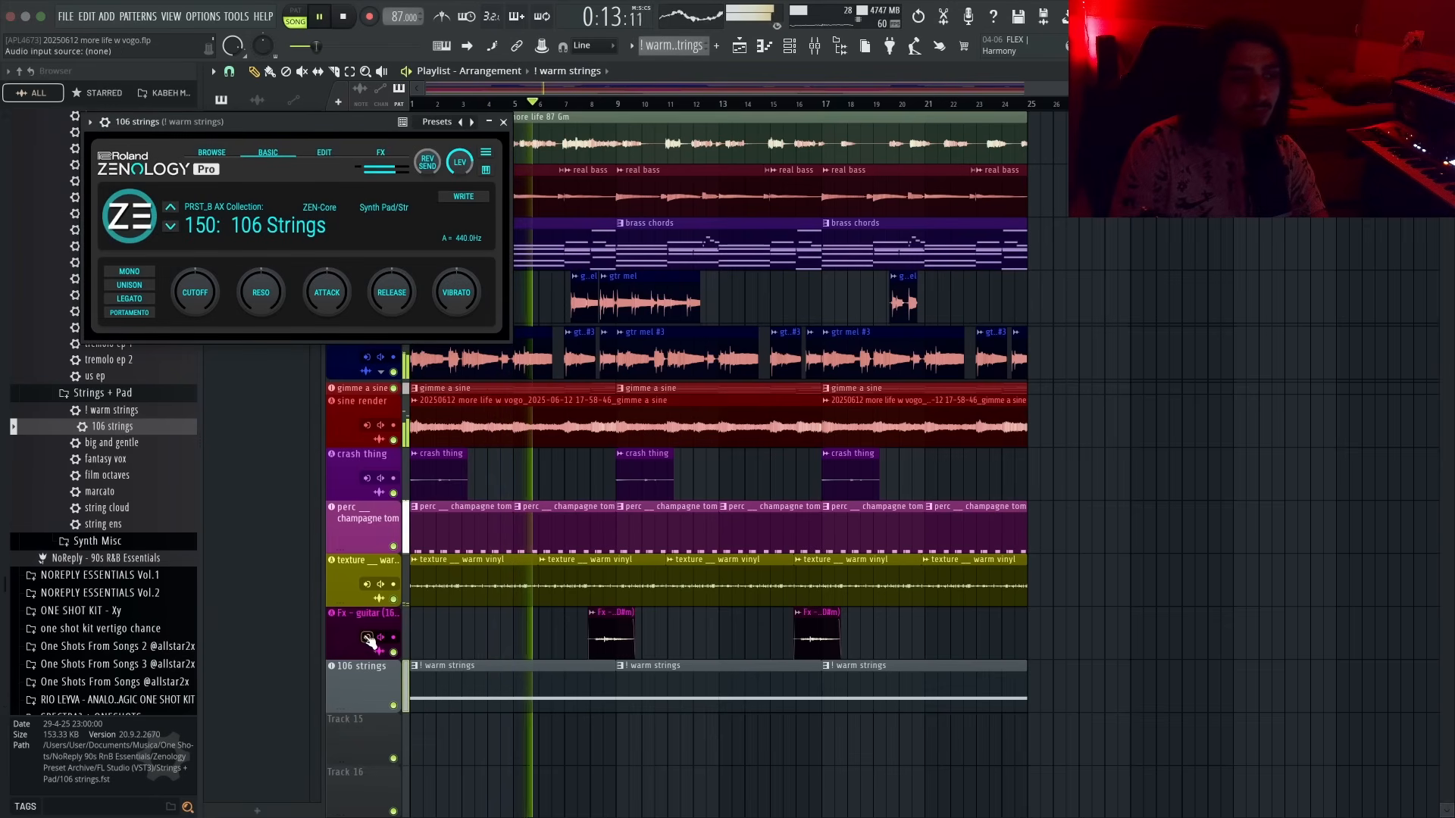
left_click_drag(107, 461, 357, 678)
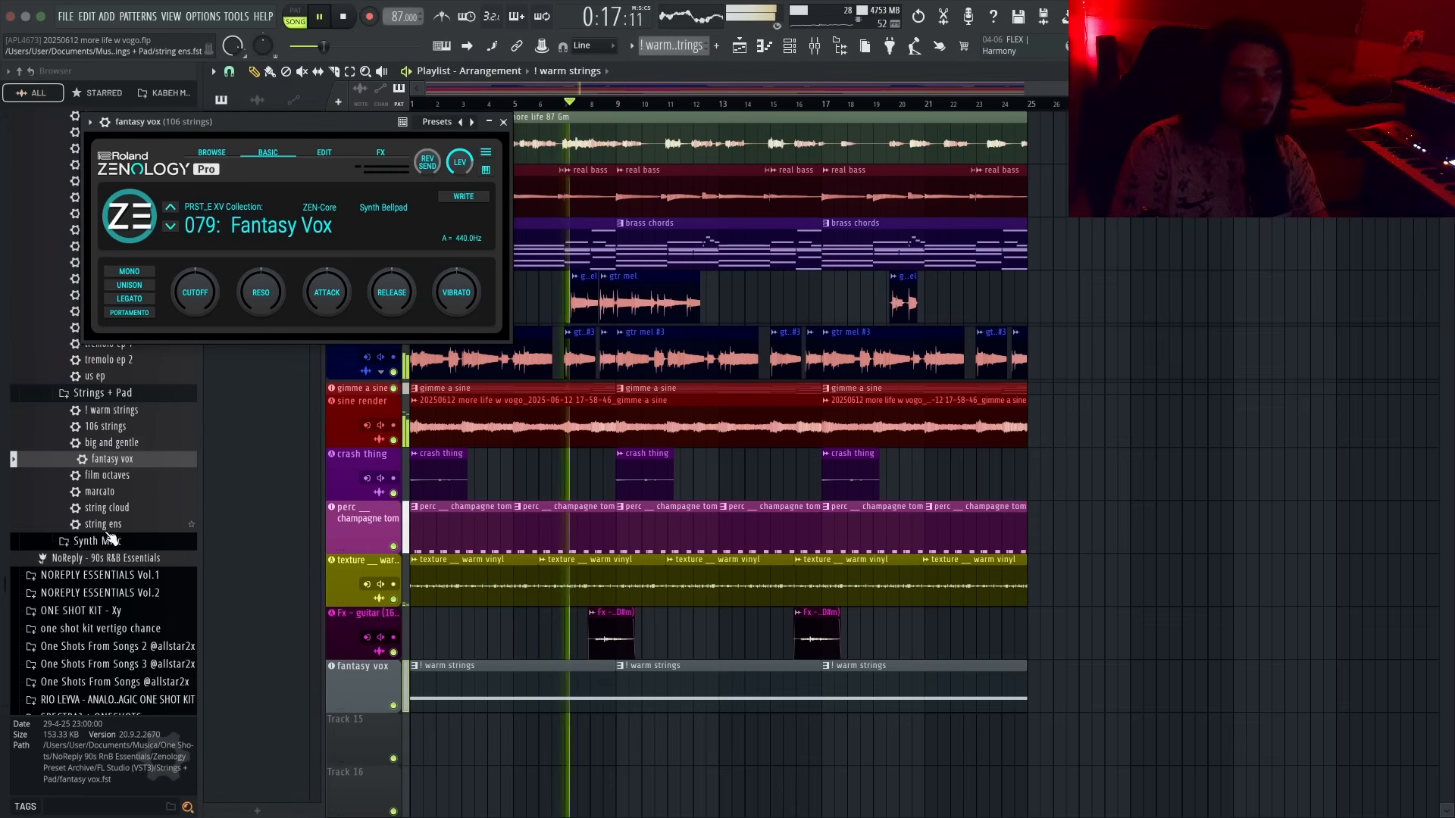
key("space")
key("space")
left_click_drag(107, 475, 362, 676)
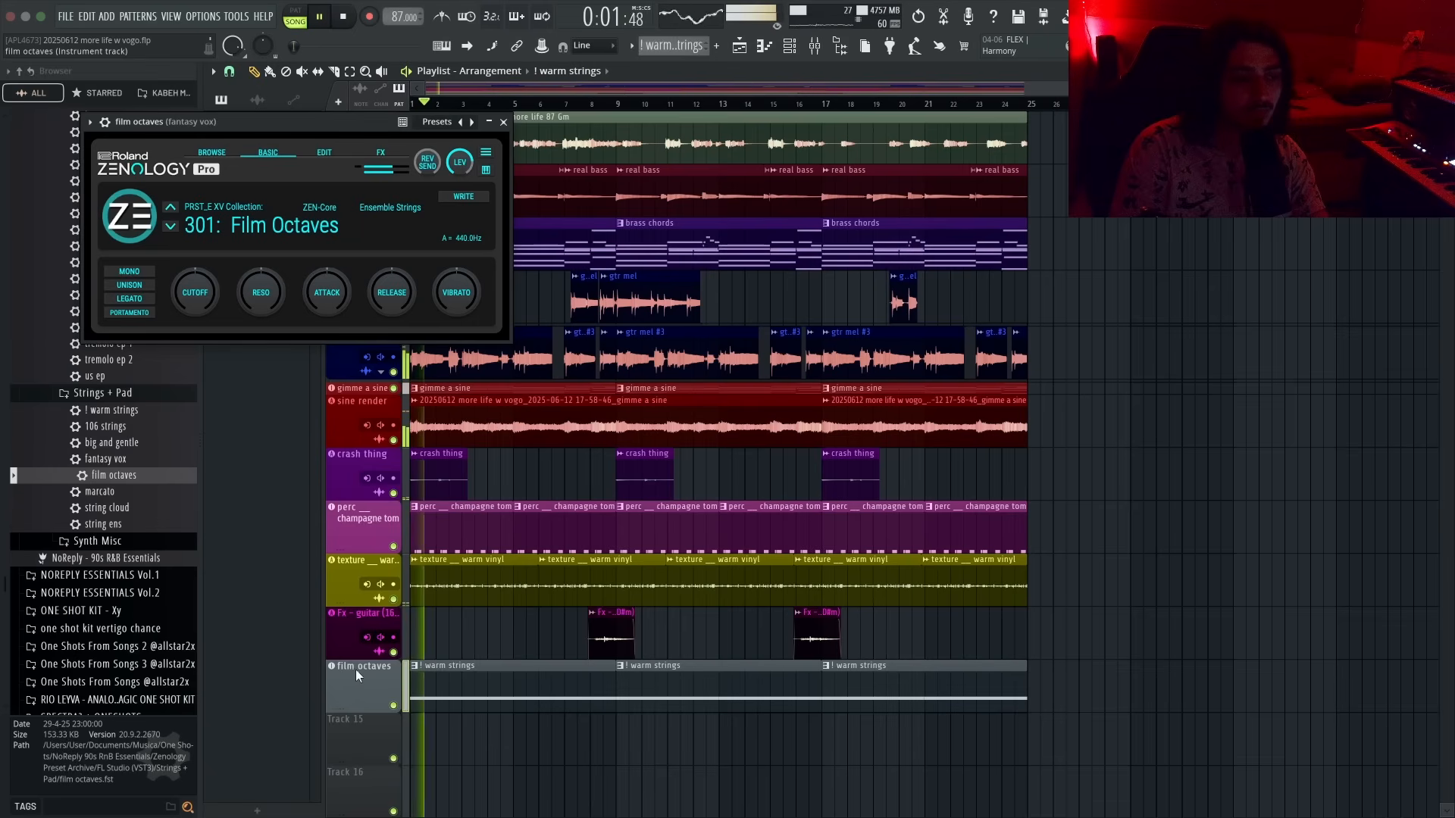
- Load the marcato preset onto the strings track, audition it, and close the plugin window
left_click_drag(73, 500, 388, 693)
key("space")
key("space")
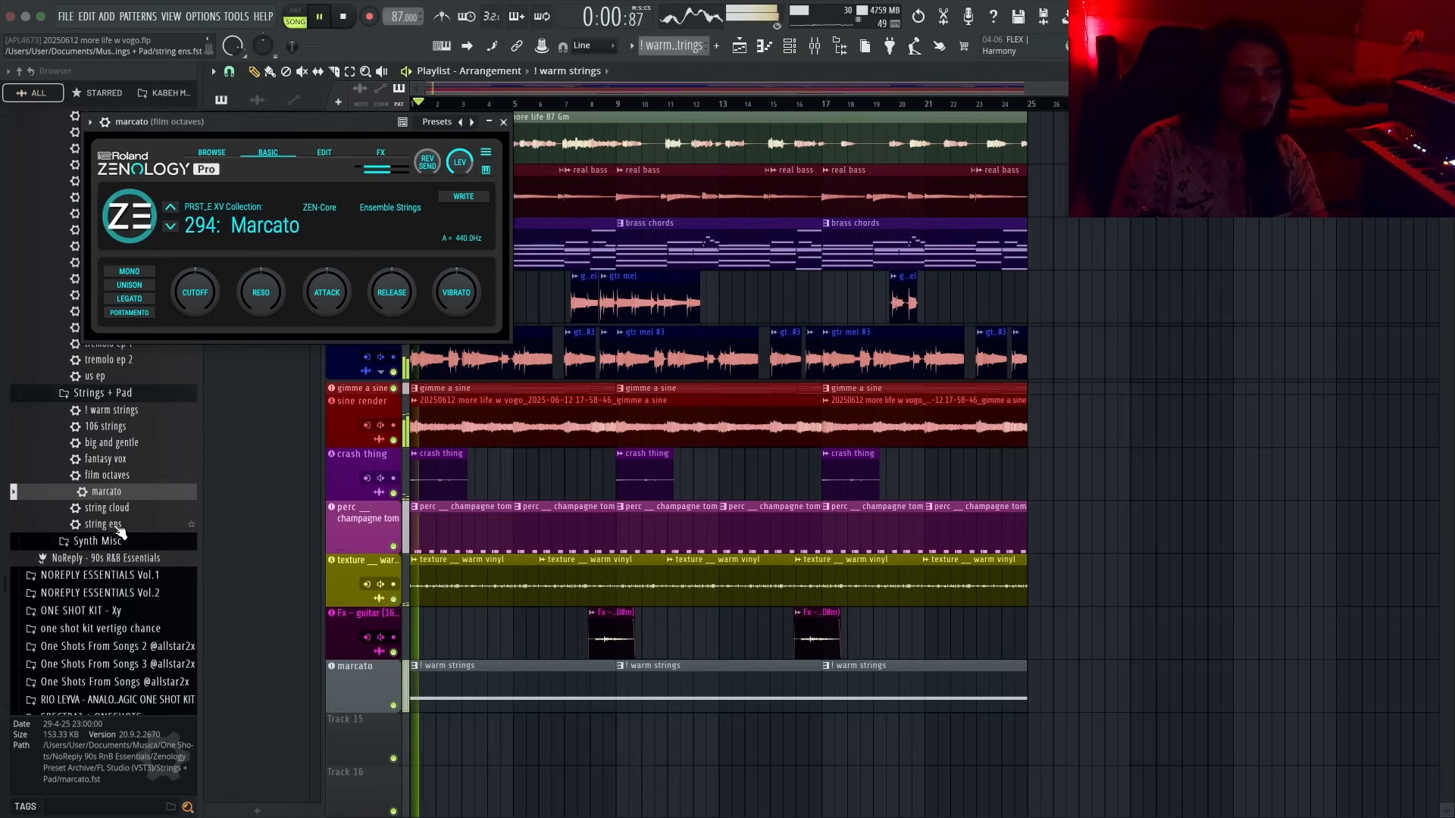
left_click(502, 122)
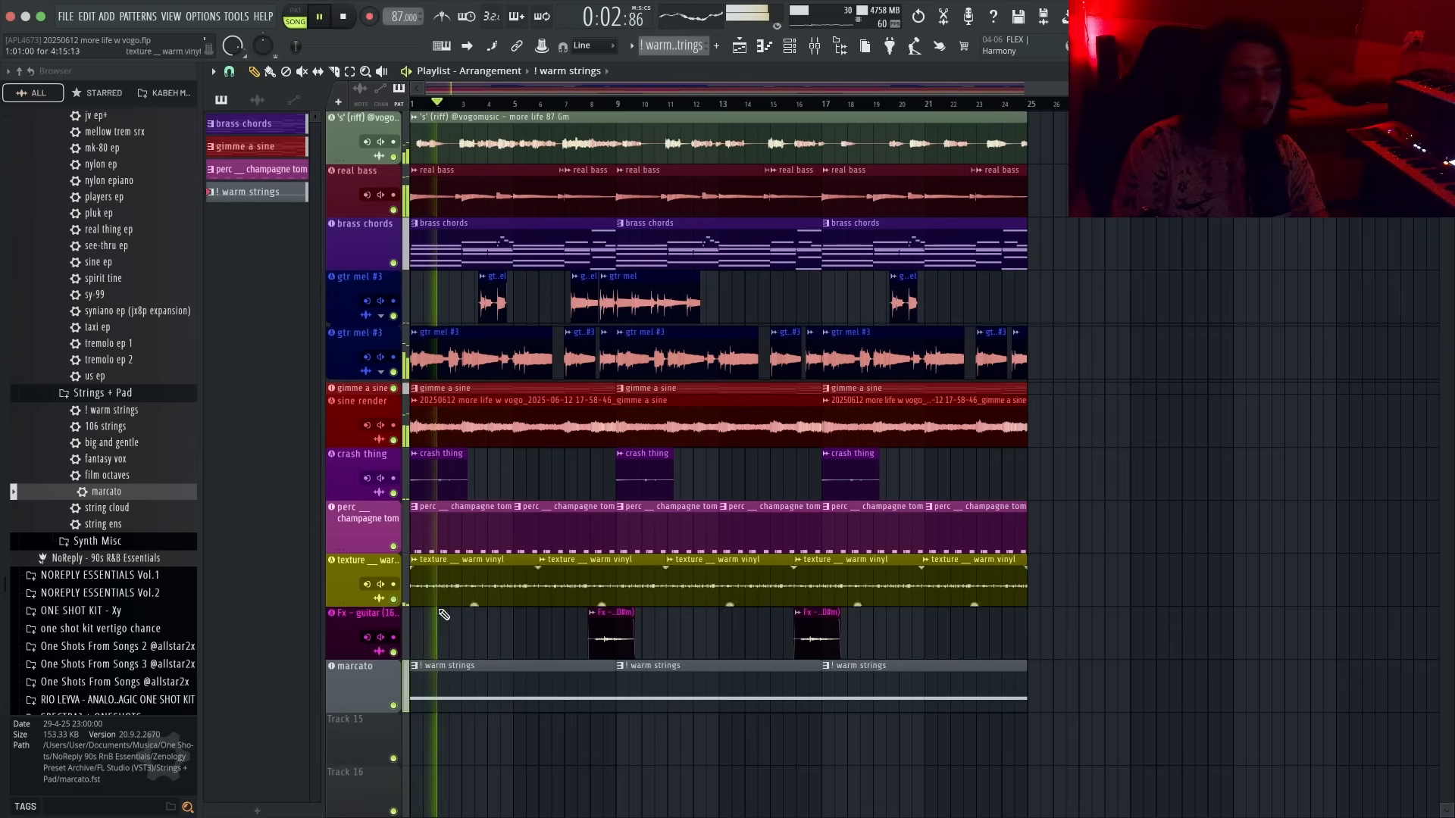
- Rename the strings playlist track as strings
double_click(379, 685)
type("strings")
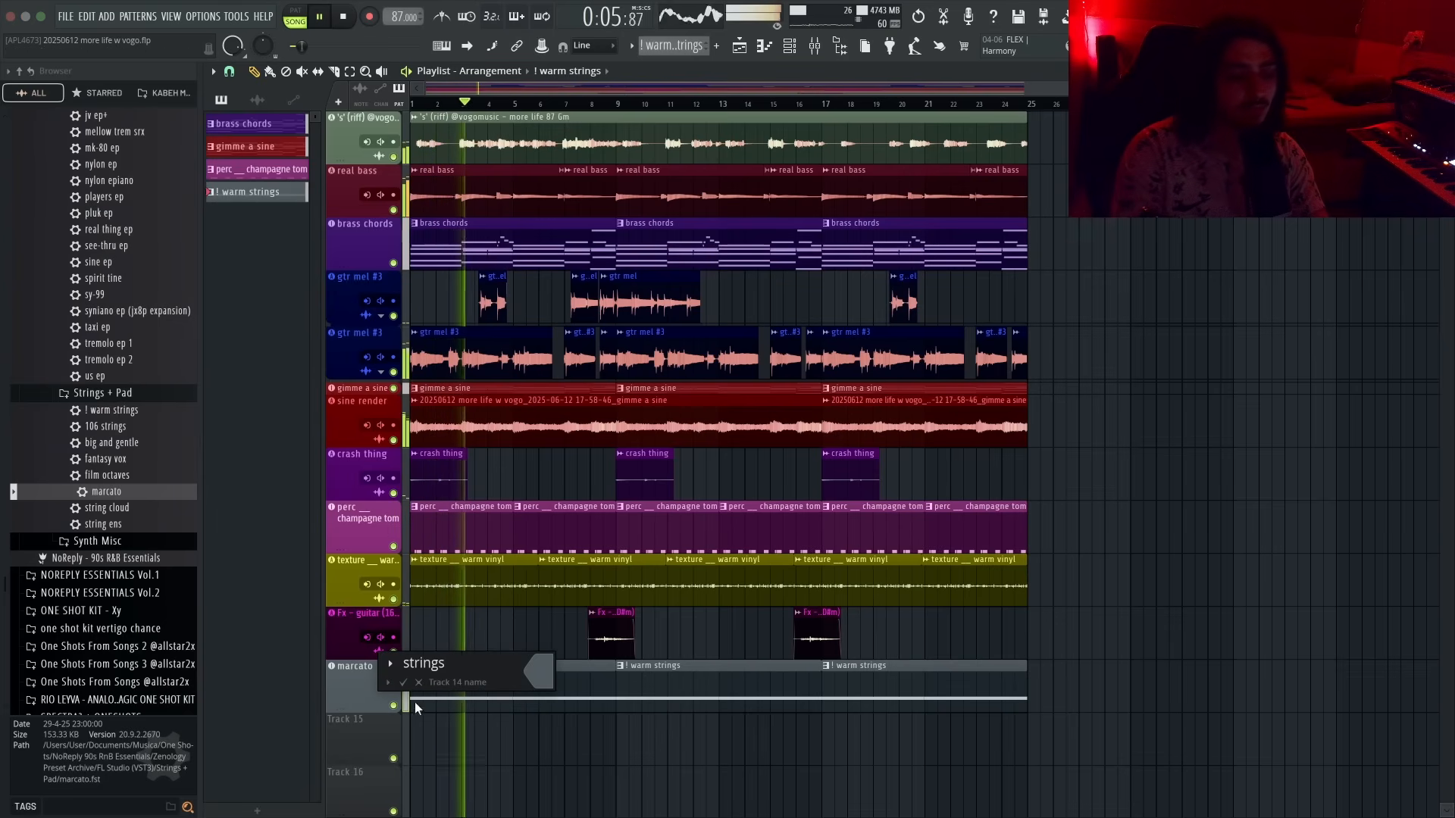
left_click(546, 682)
- Raise the amp envelope L3/sustain level to 1023 on all four partials in the synth's Pro Edit view
left_click(691, 497)
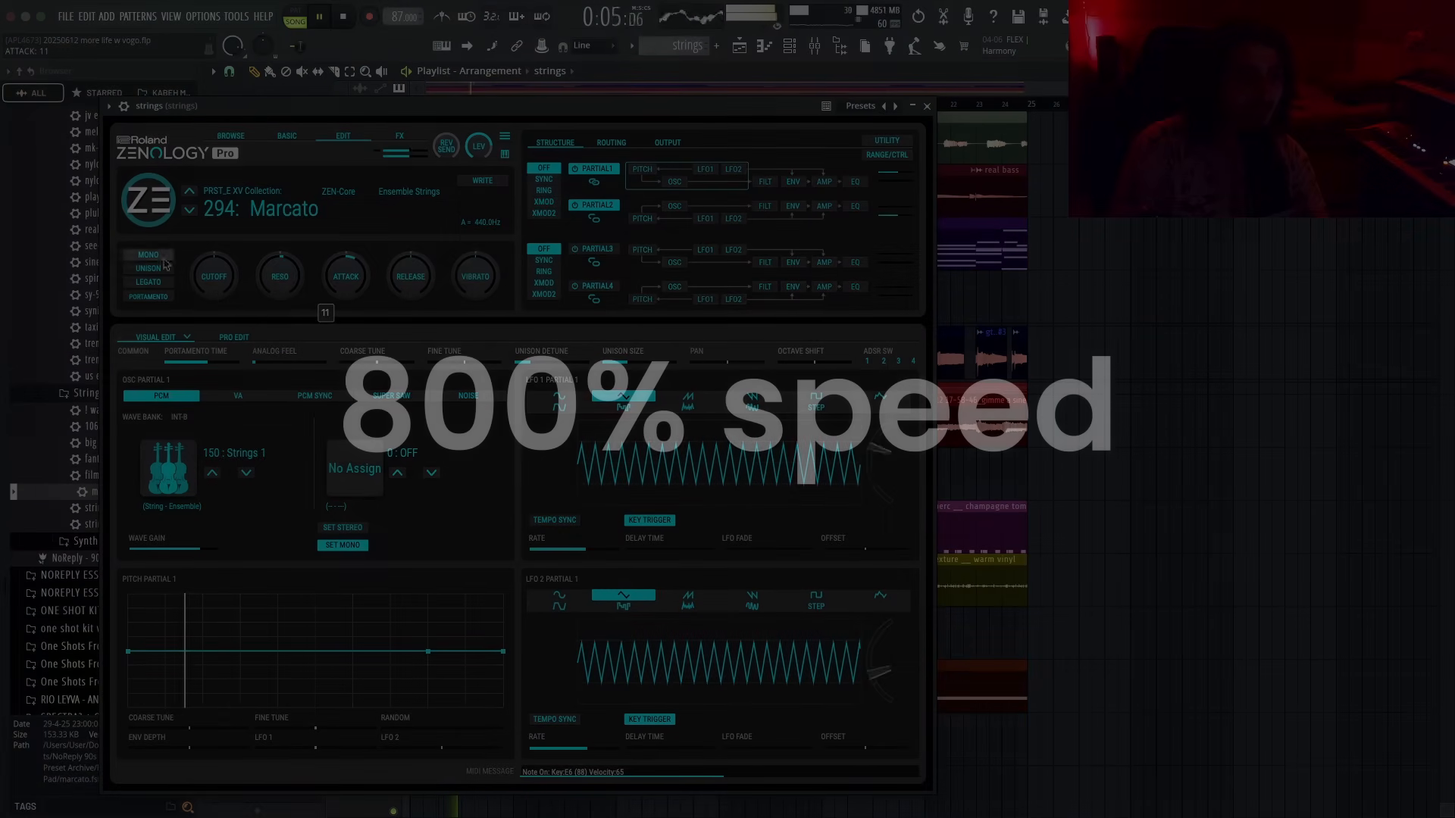
left_click_drag(347, 285, 350, 296)
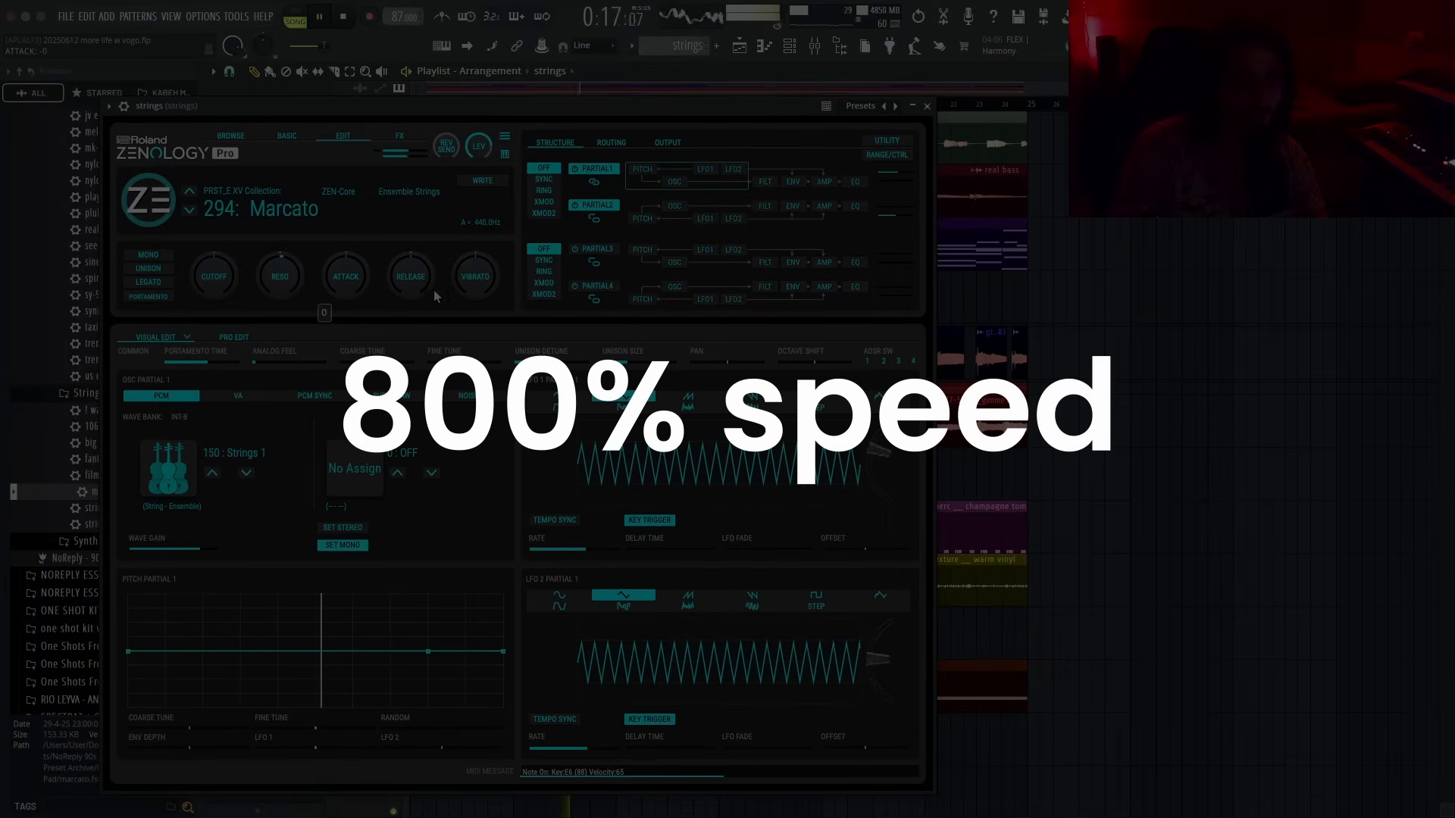
left_click(667, 143)
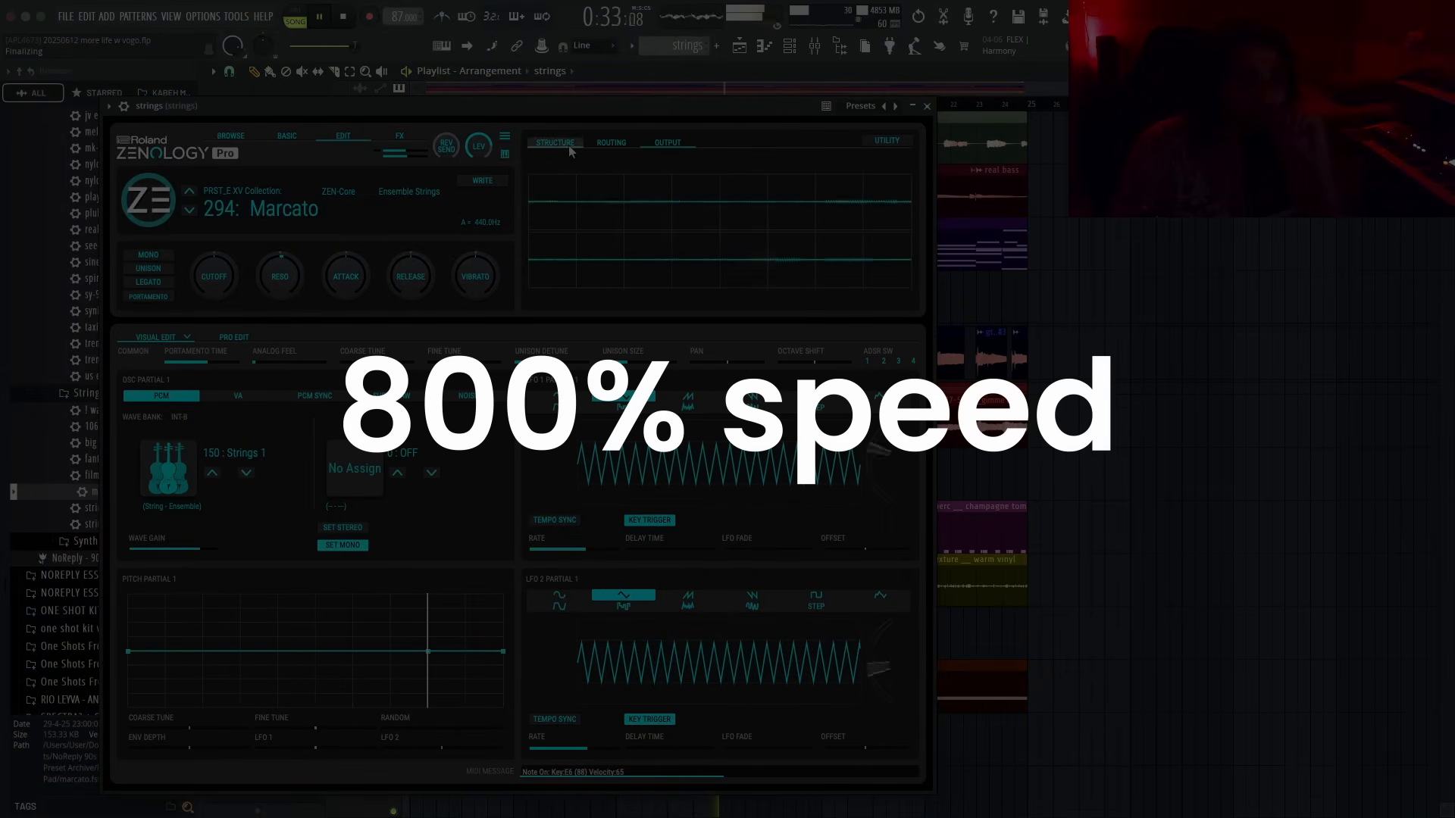
left_click(234, 338)
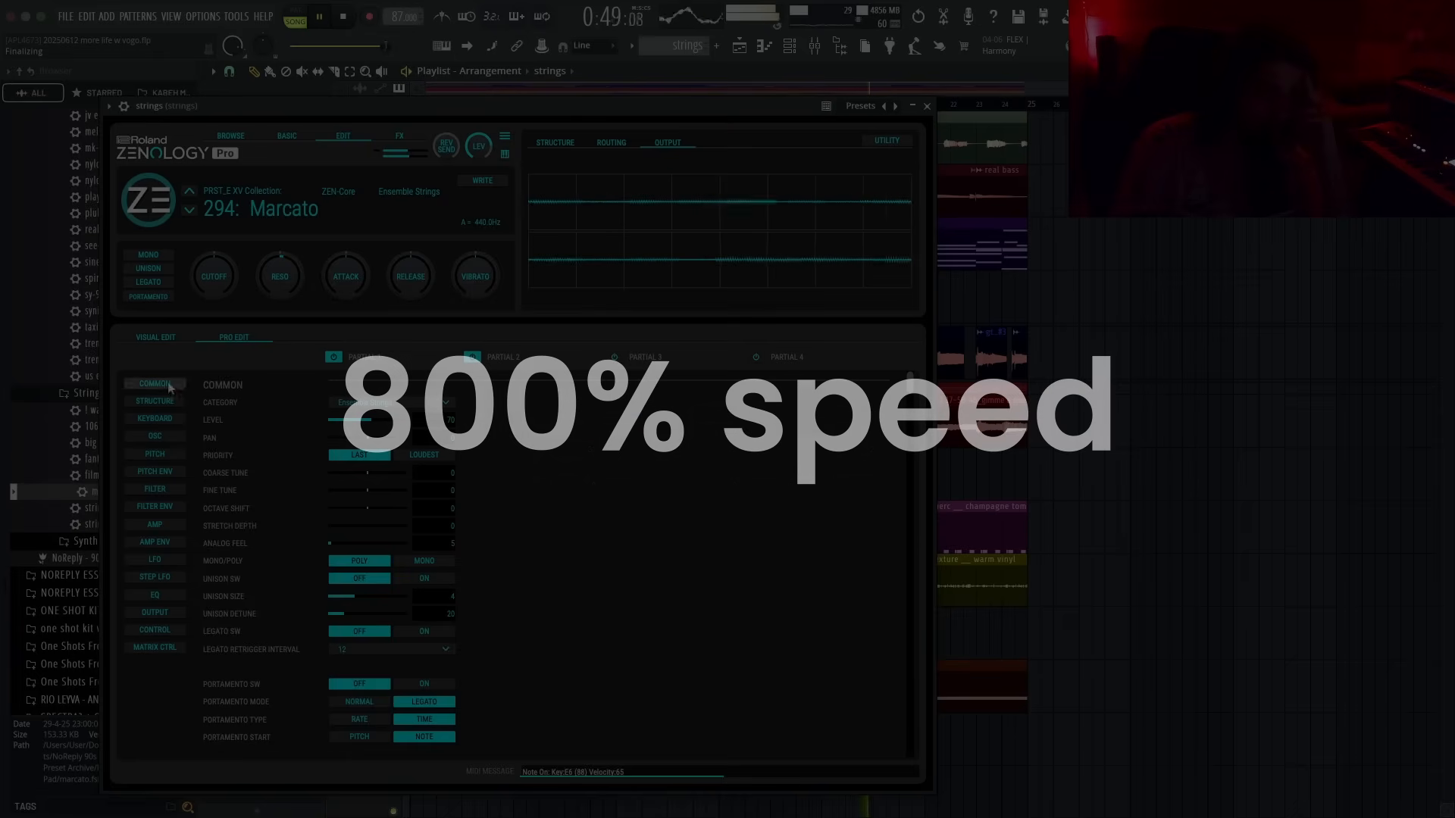
left_click(155, 524)
scroll(282, 515, "down", 5)
left_click_drag(359, 628, 413, 630)
left_click_drag(501, 628, 553, 631)
left_click_drag(643, 629, 694, 630)
left_click_drag(783, 629, 830, 641)
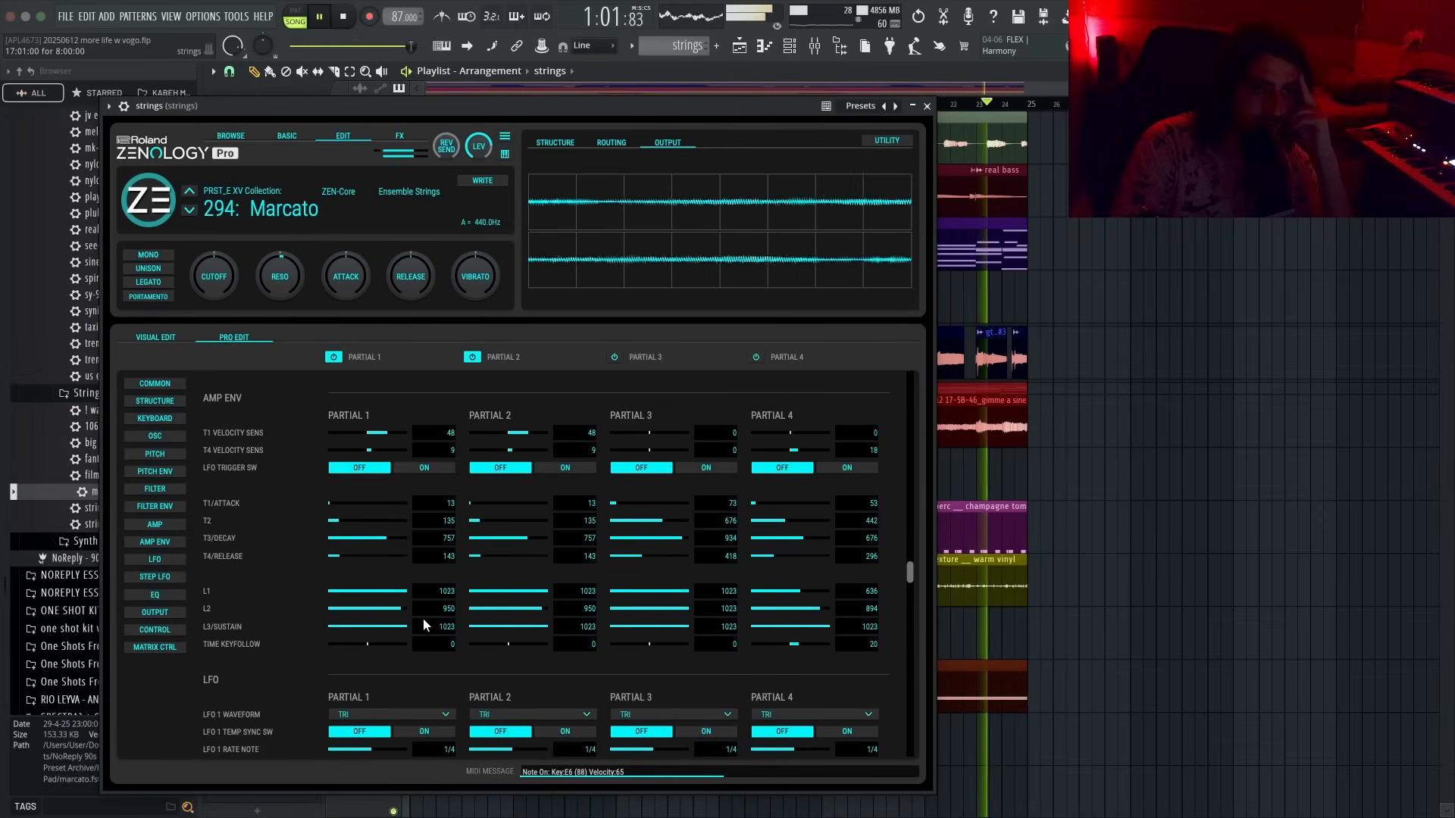
- Set the synth's level to 71 and close the plugin window
left_click_drag(479, 148, 485, 168)
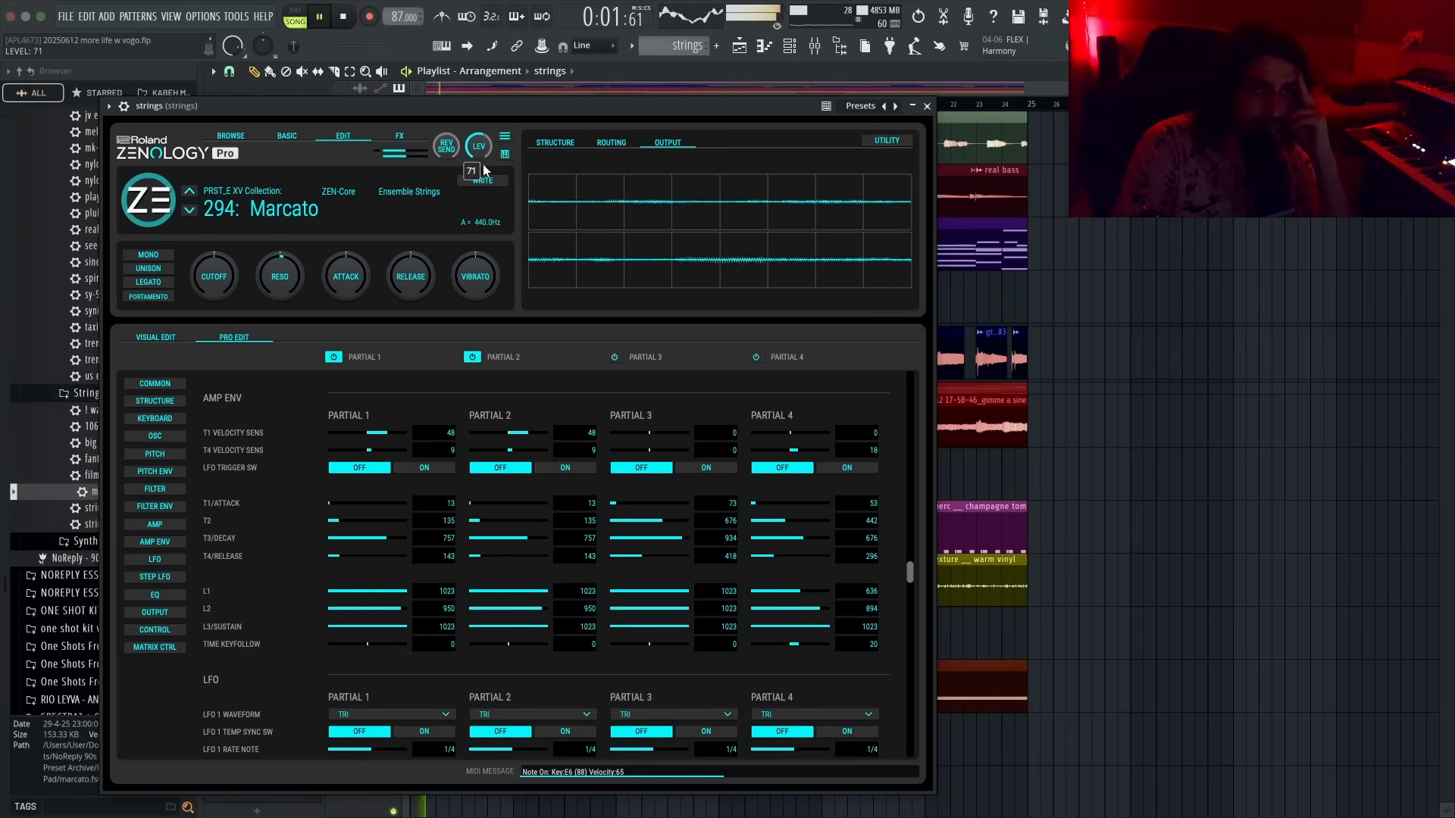
left_click(918, 106)
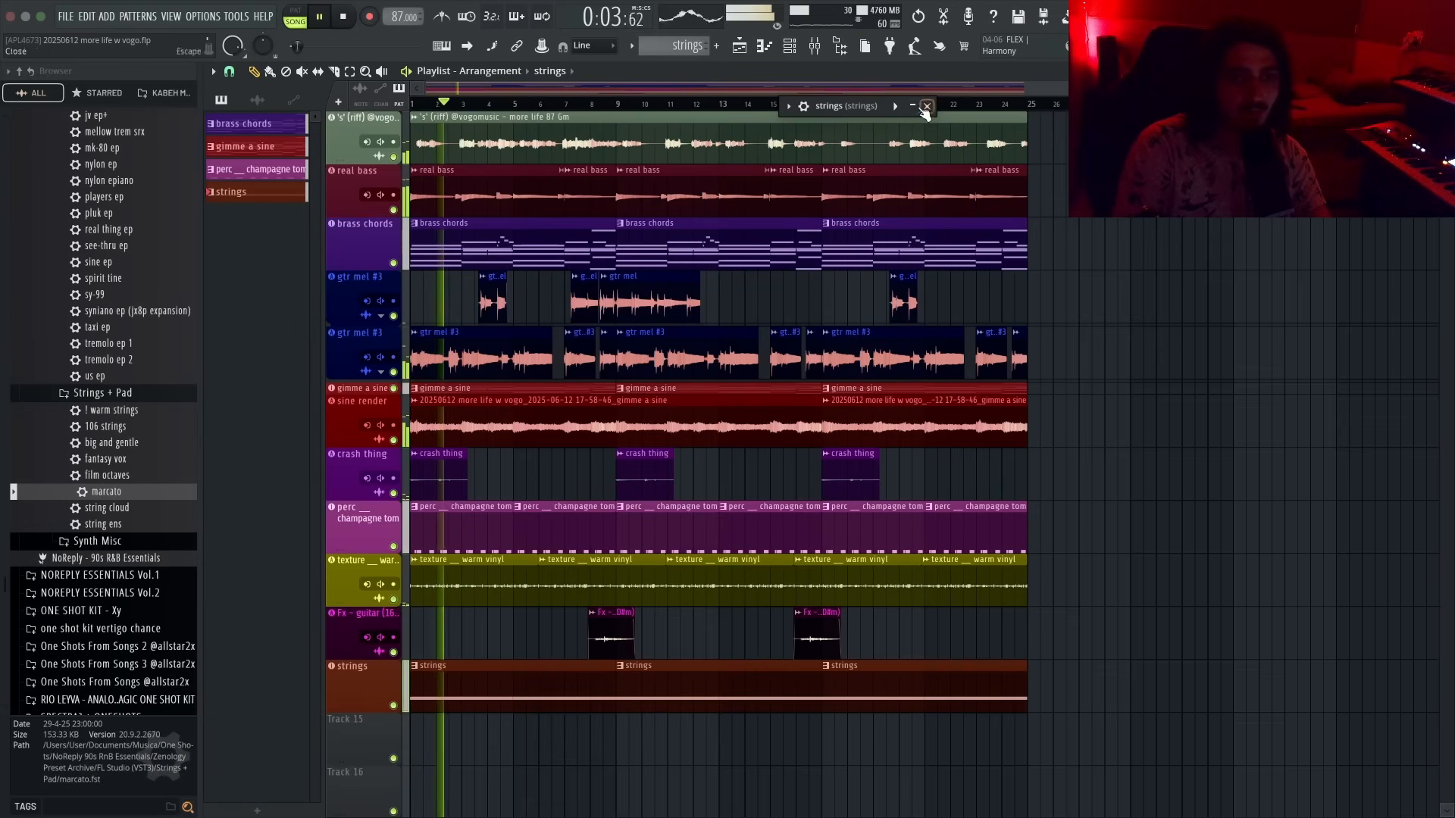
left_click(918, 106)
left_click(929, 108)
- Open the strings pattern in the piano roll and add a lower note starting around bar 9
double_click(520, 667)
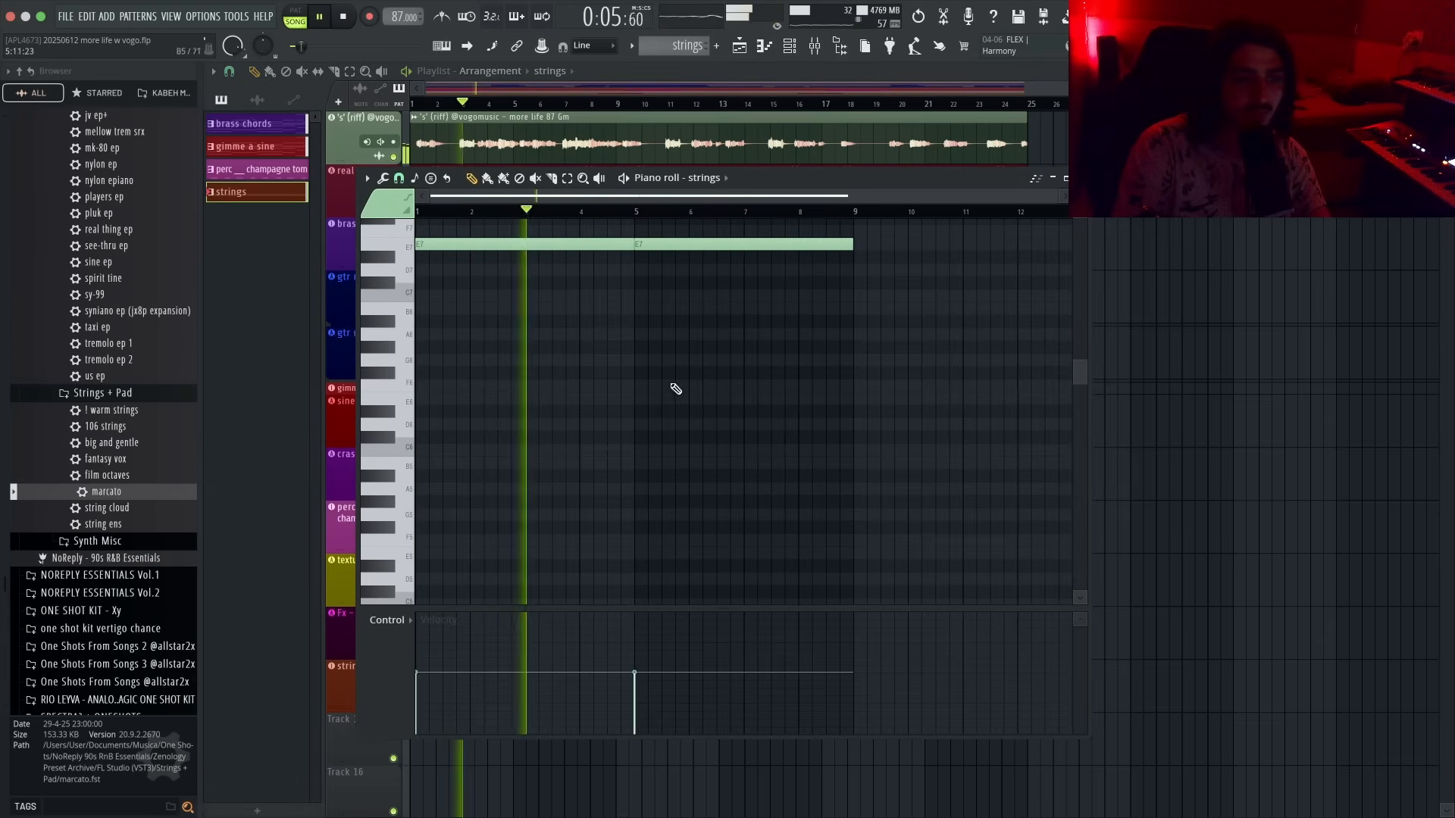
left_click_drag(633, 244, 854, 244)
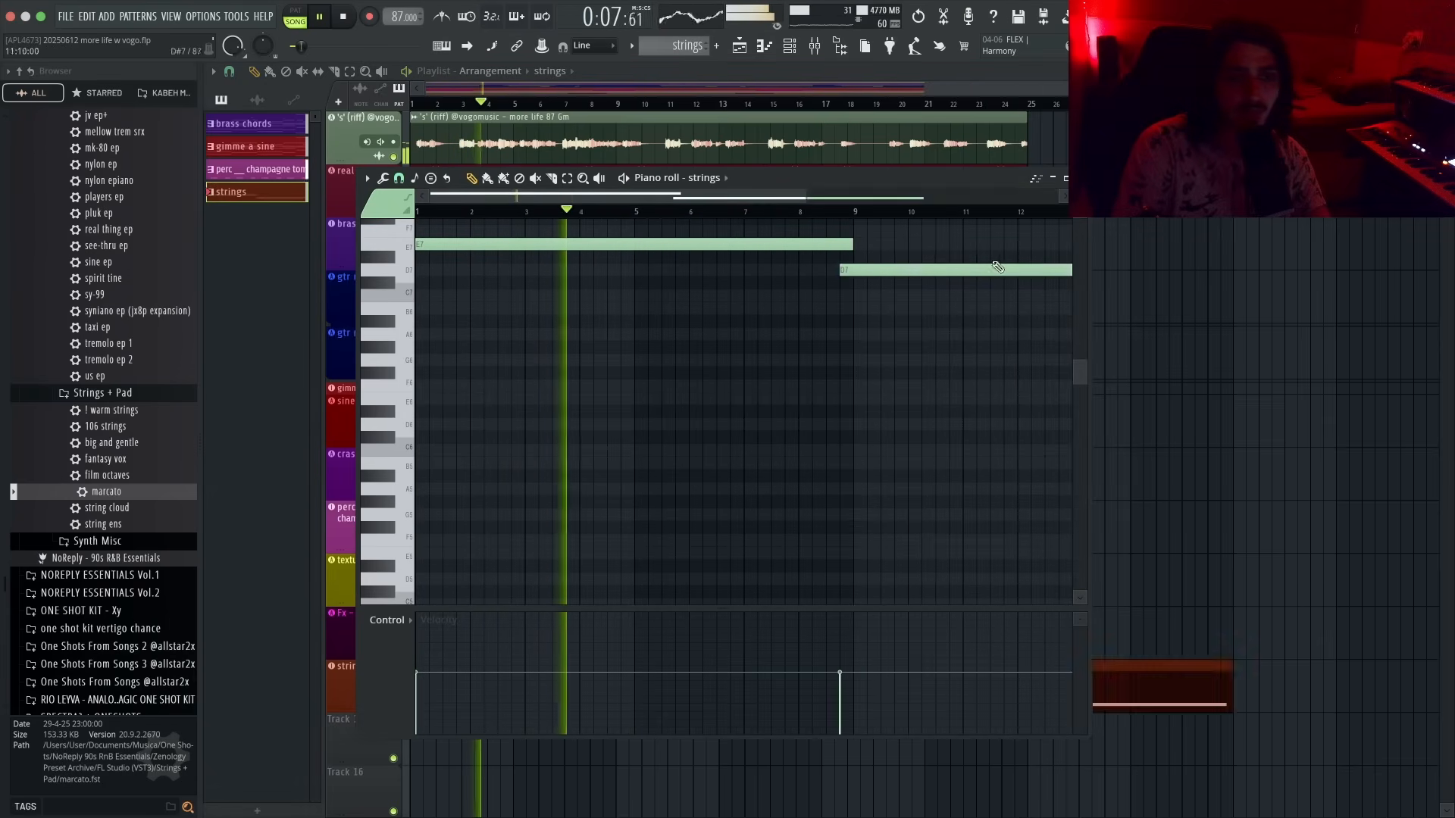
left_click(358, 673)
left_click(357, 673)
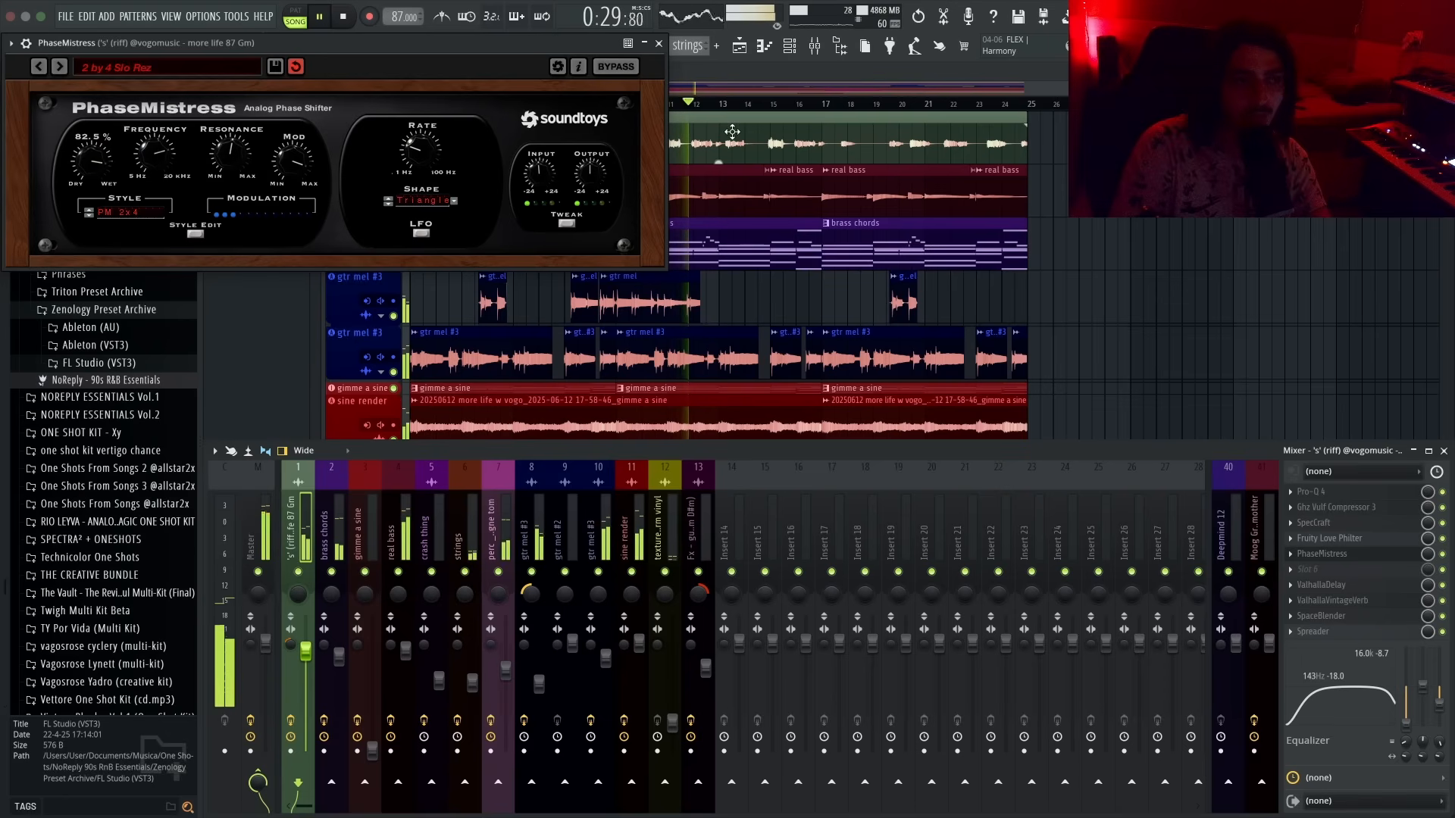
- Inspect the Fruity Soft Clipper and ShaperBox choppy master effects on the master mixer track
left_click(658, 45)
key("F9")
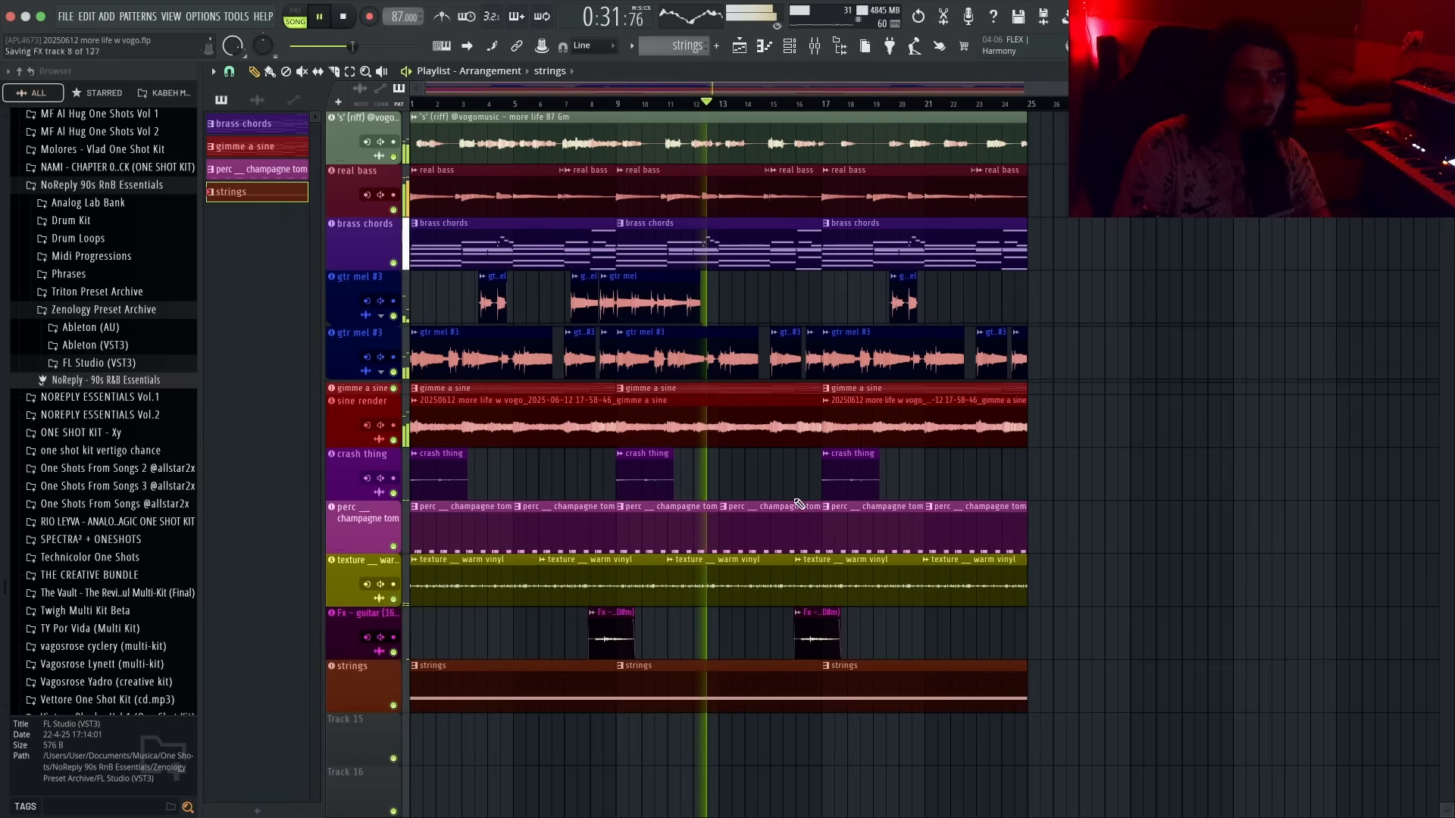
left_click(19, 310)
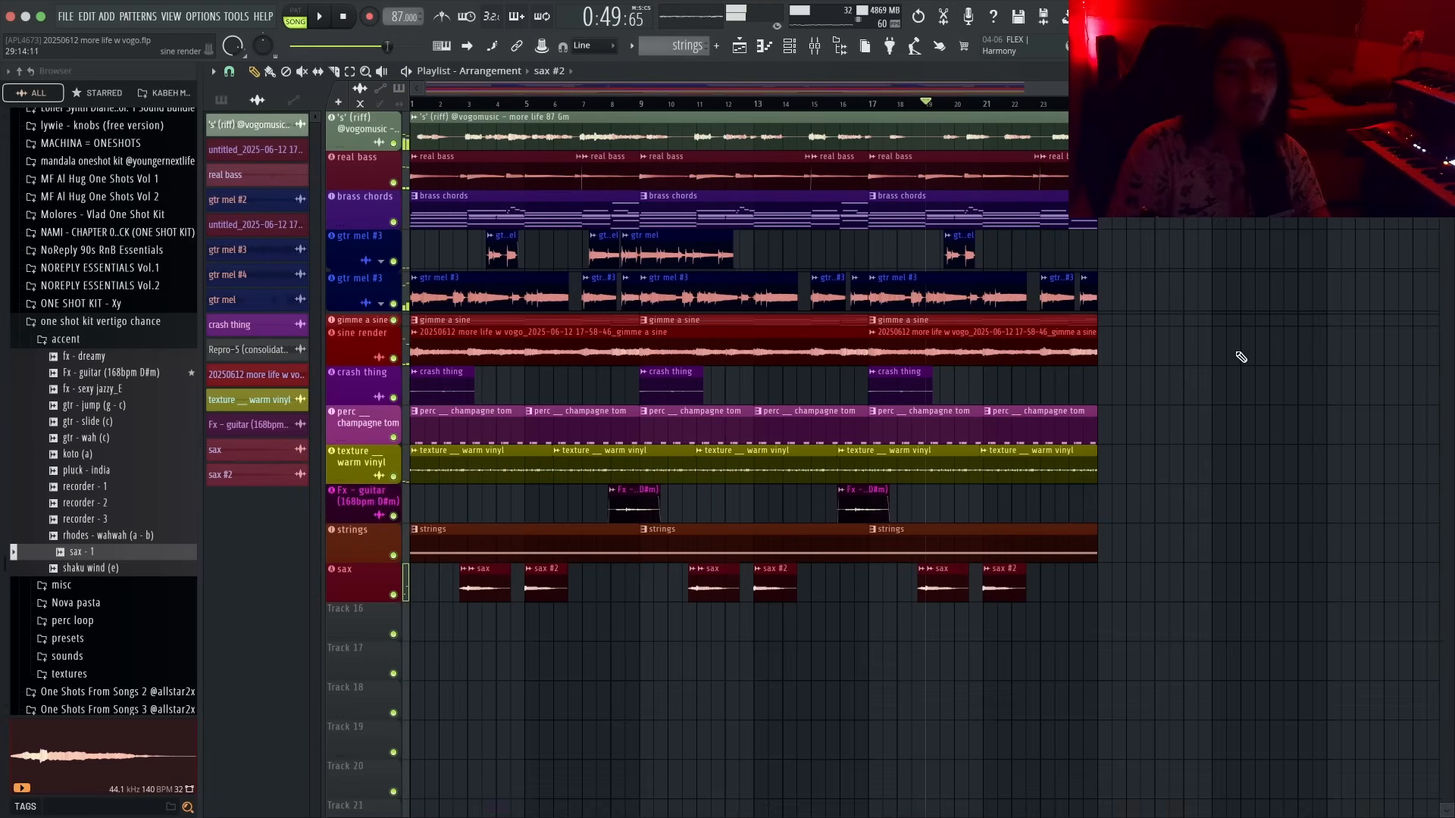
key("F9")
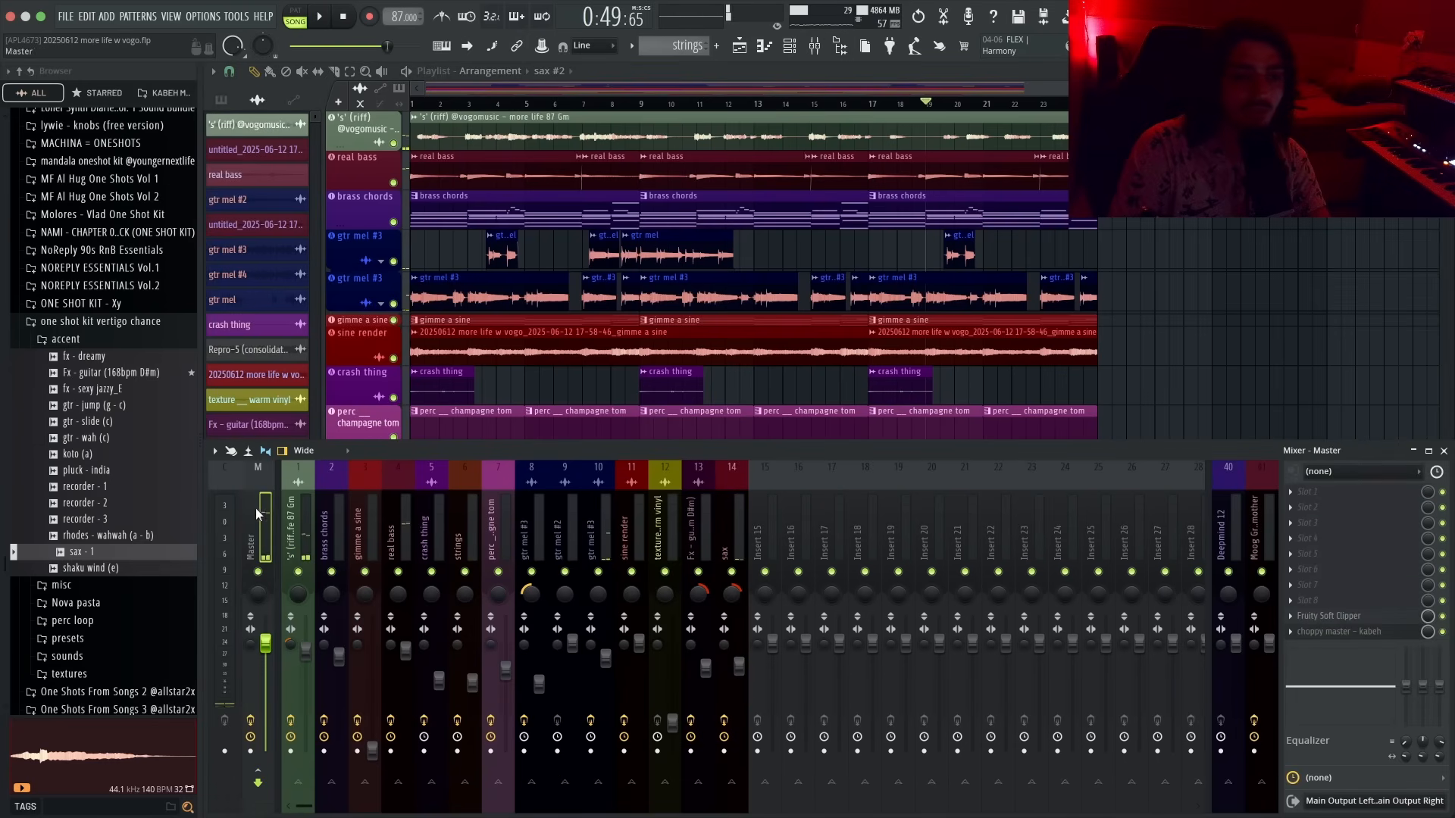
left_click(1324, 617)
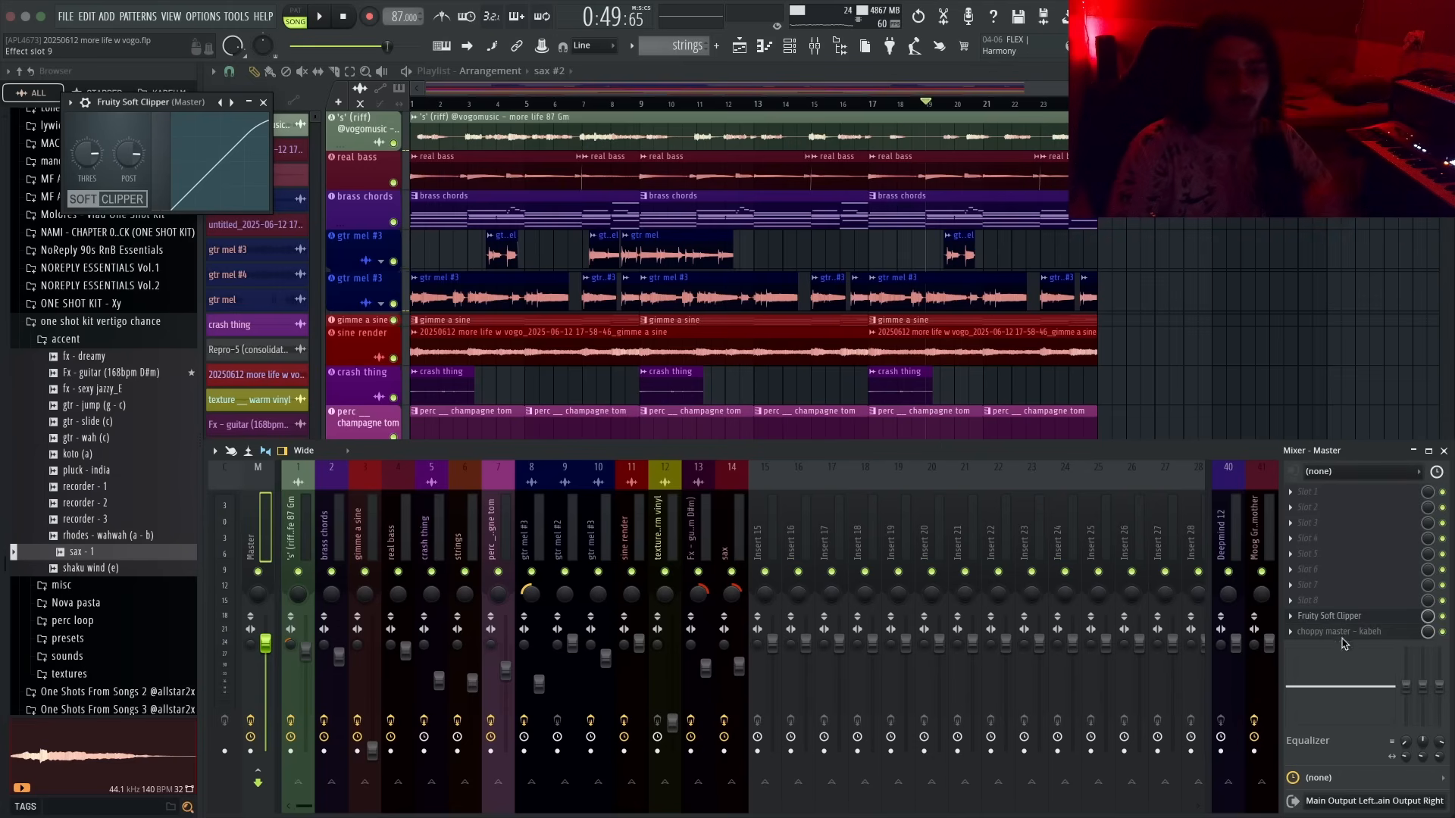
left_click(1349, 632)
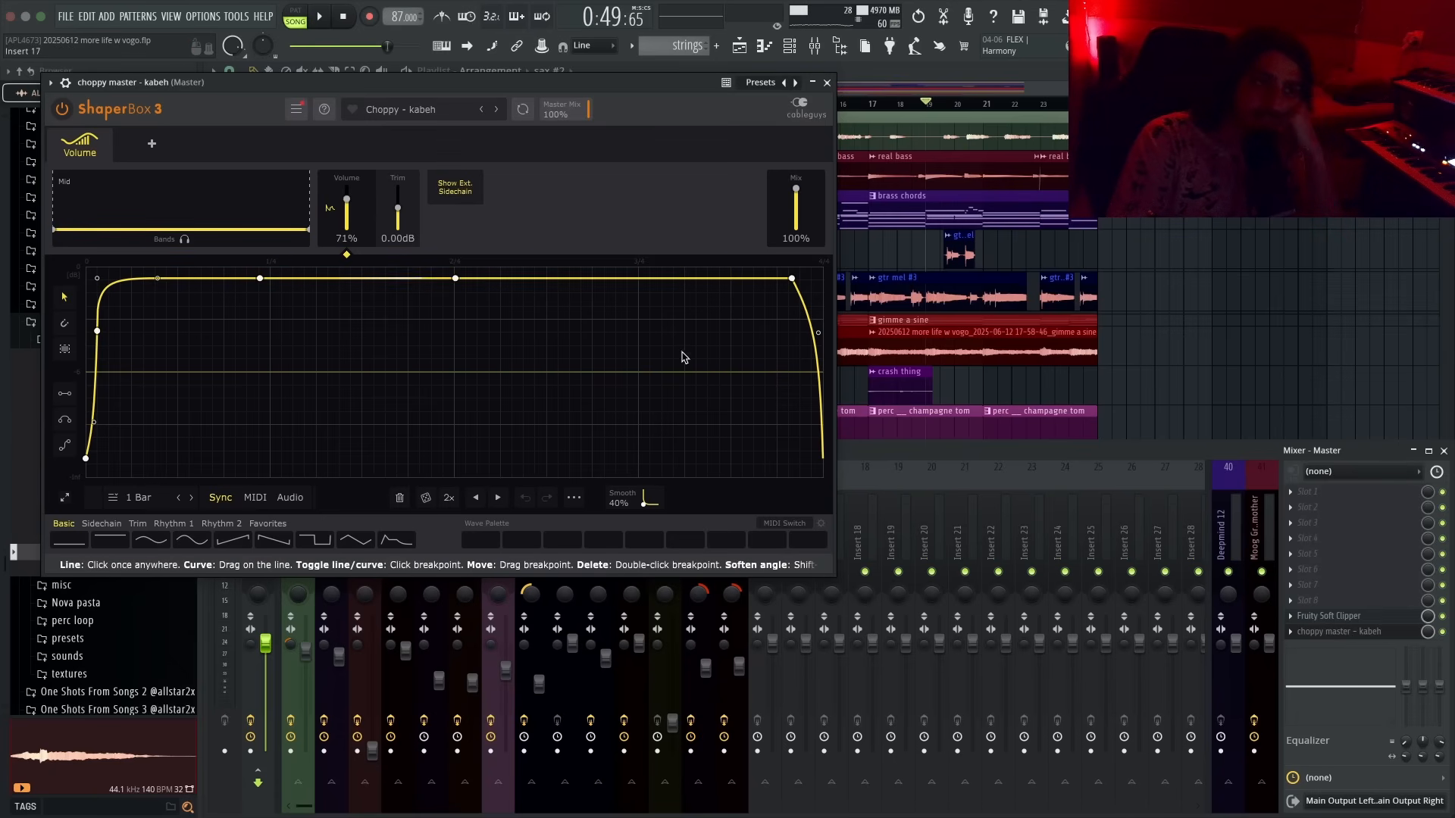
left_click_drag(282, 83, 533, 124)
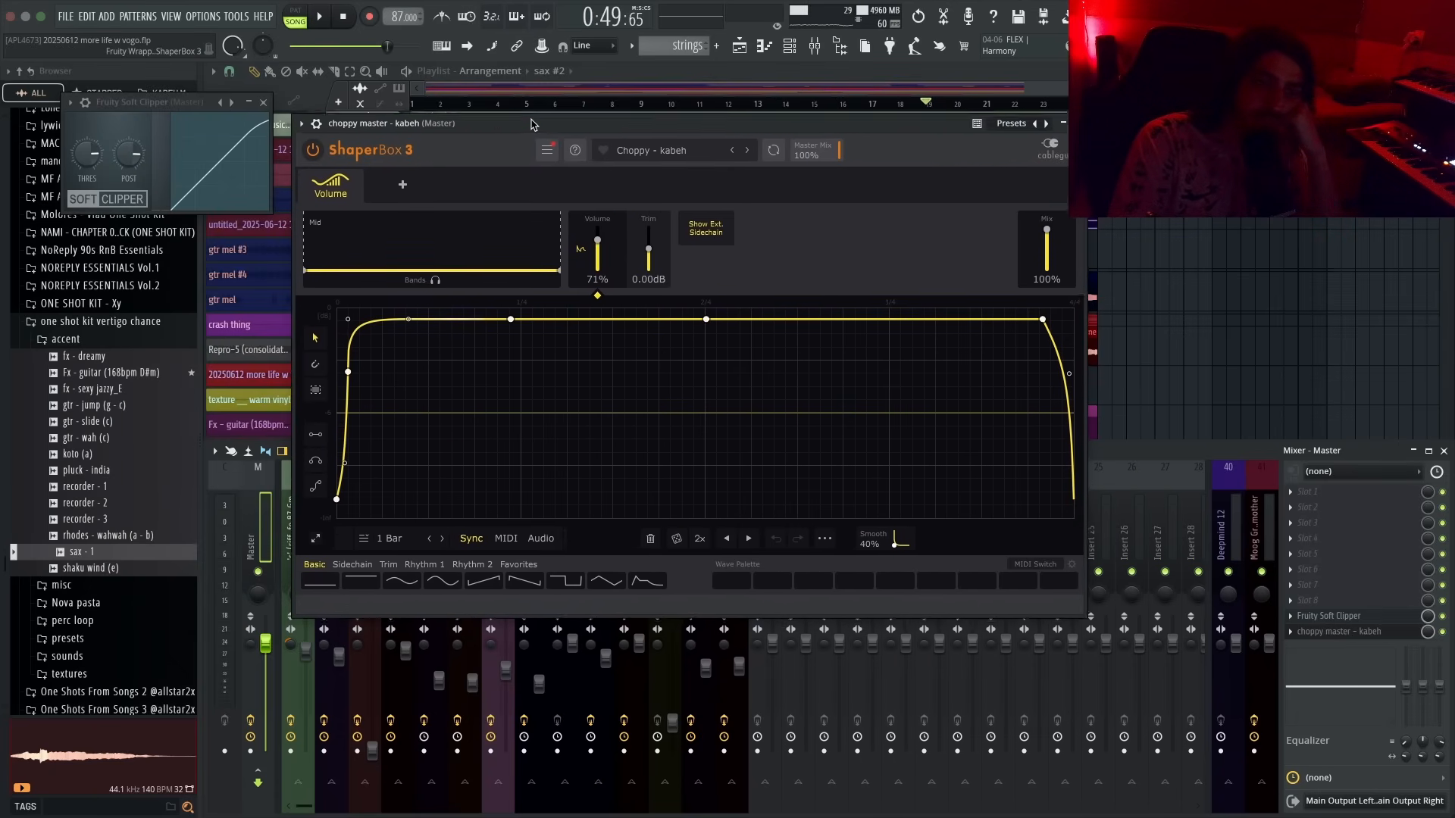
- Try adding LFOTool to the master mixer track, then remove it
key("F8")
type("lfo")
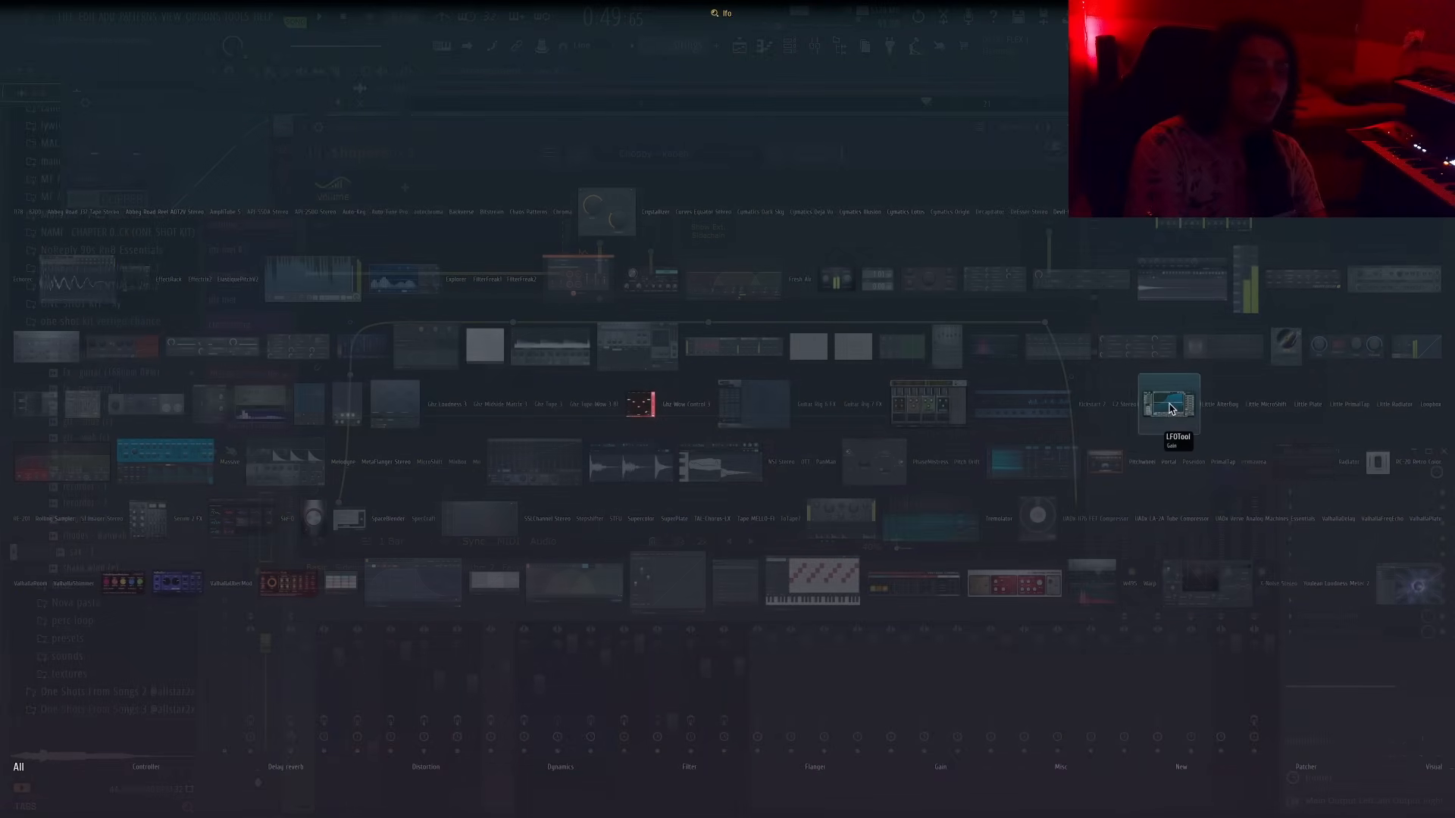
left_click(1170, 407)
key("Escape")
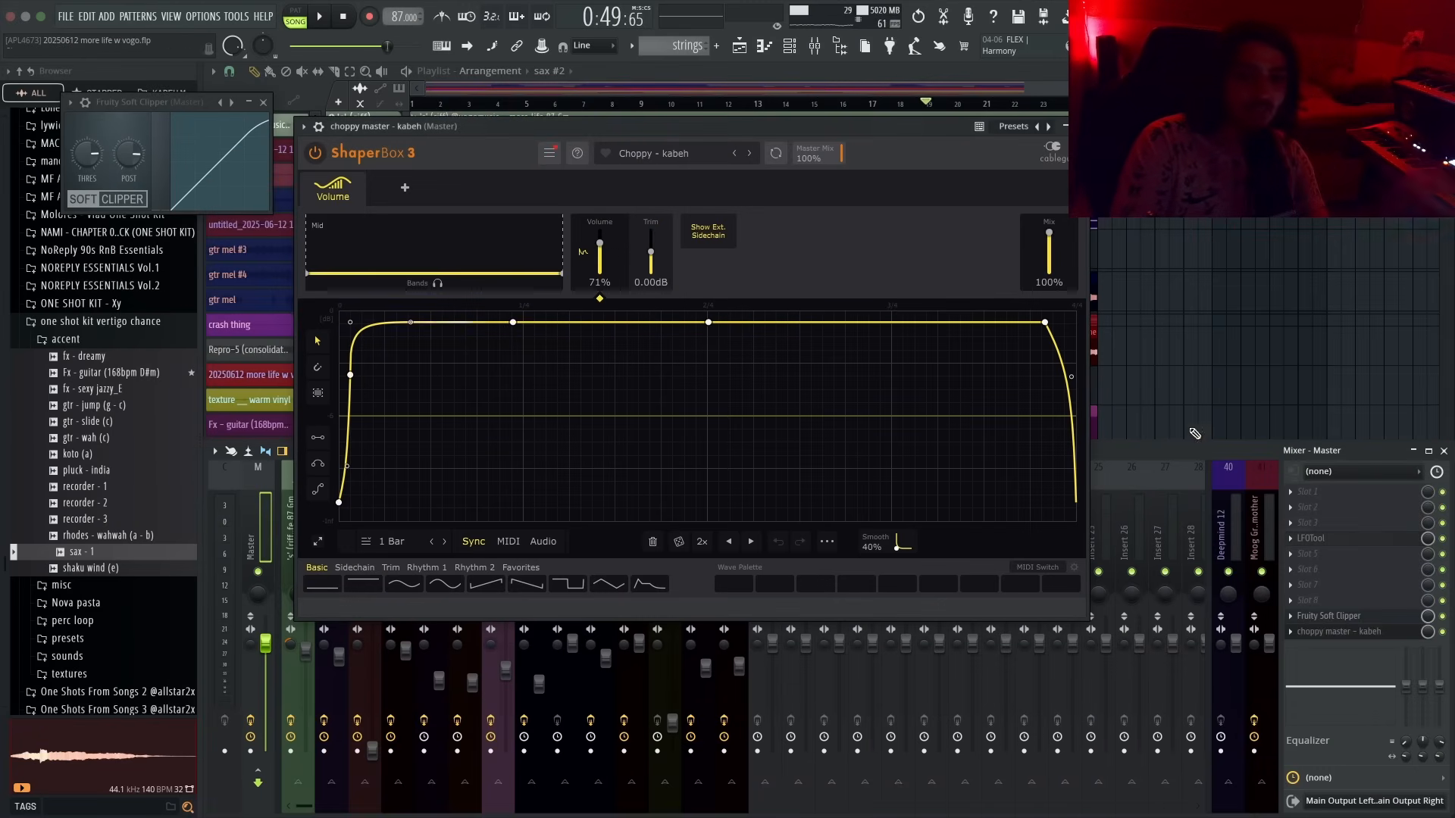
left_click(1292, 538, "alt")
key("Return")
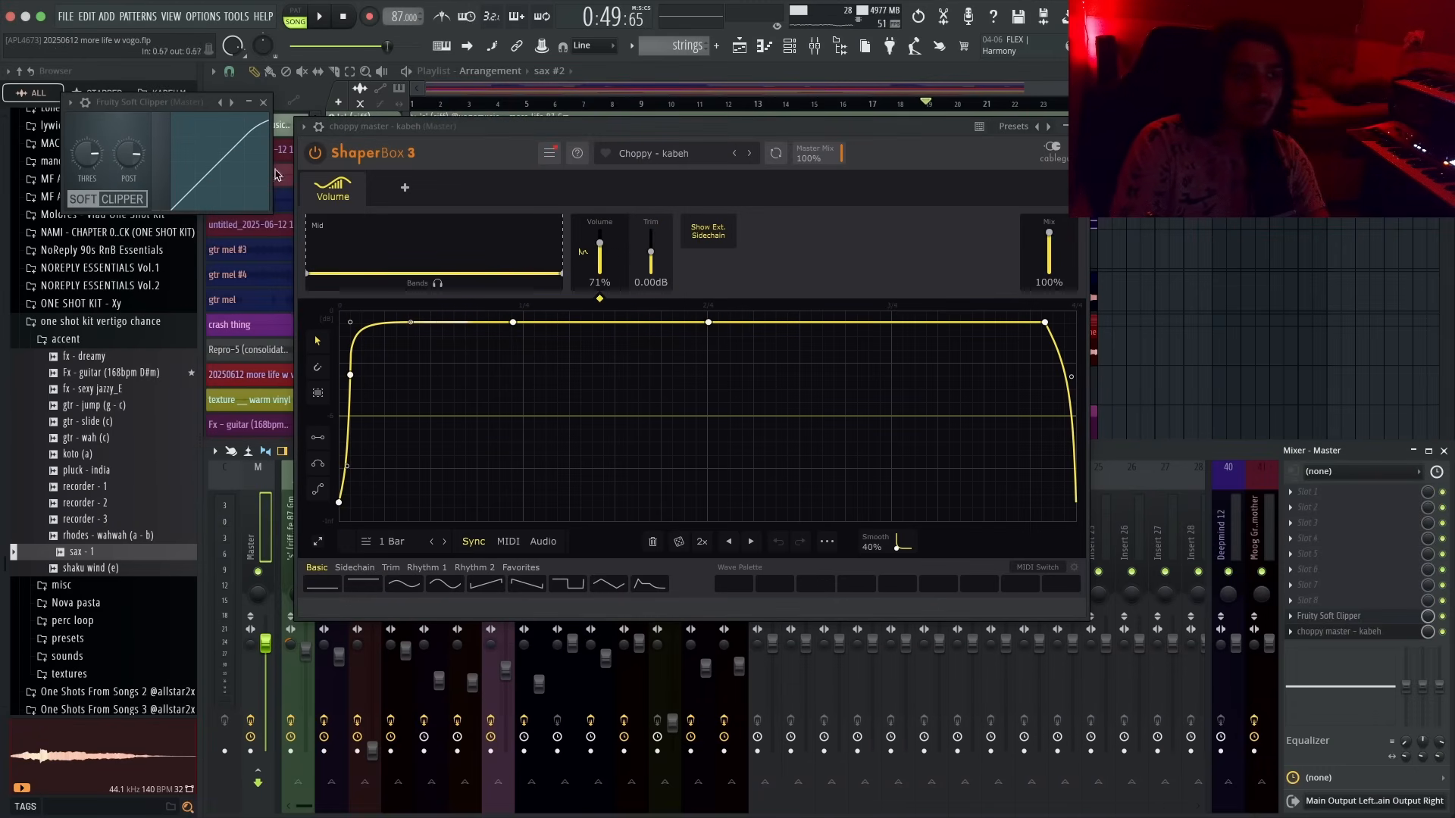
left_click(316, 129)
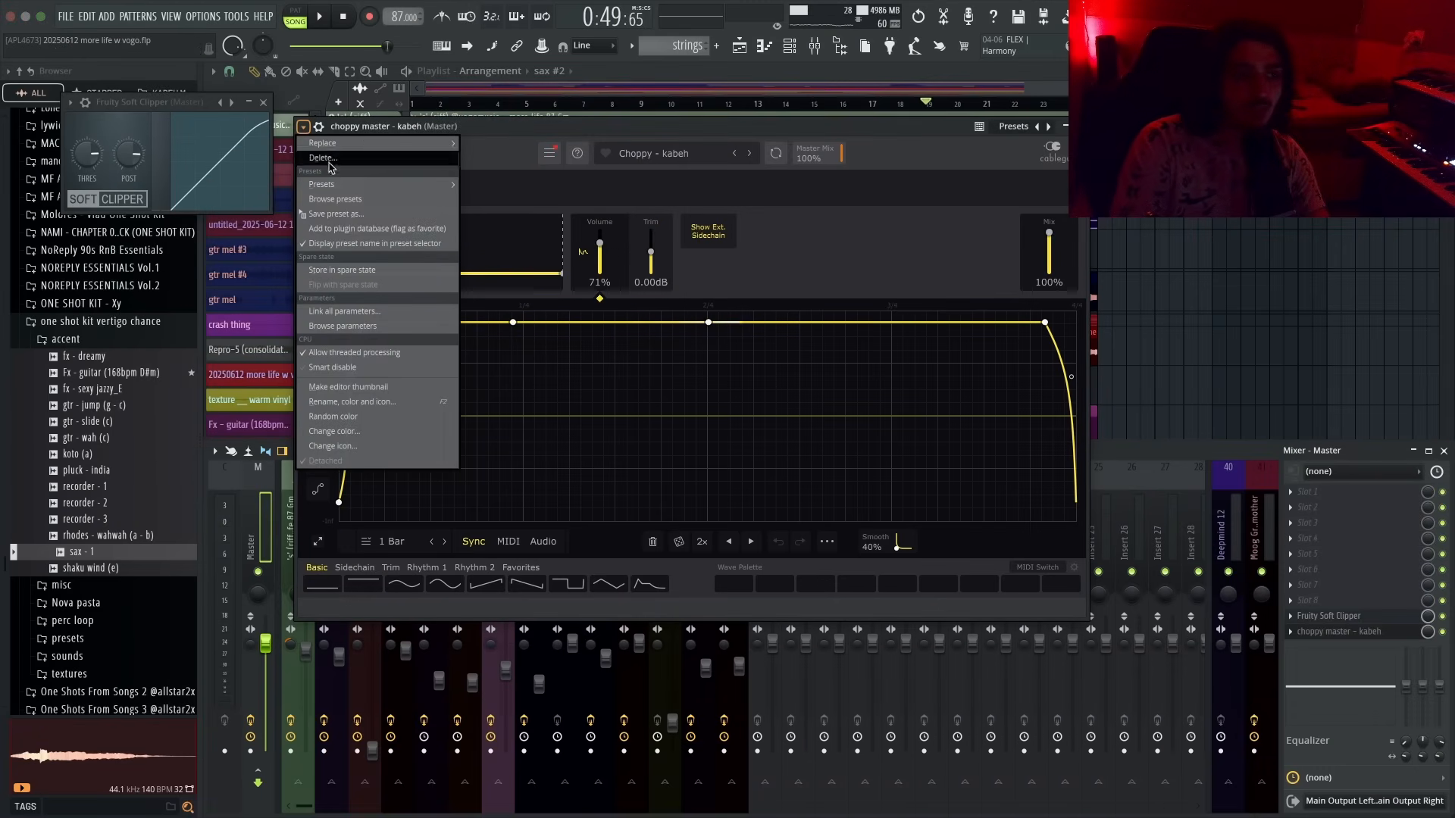
left_click(477, 157)
key("Escape")
key("Escape")
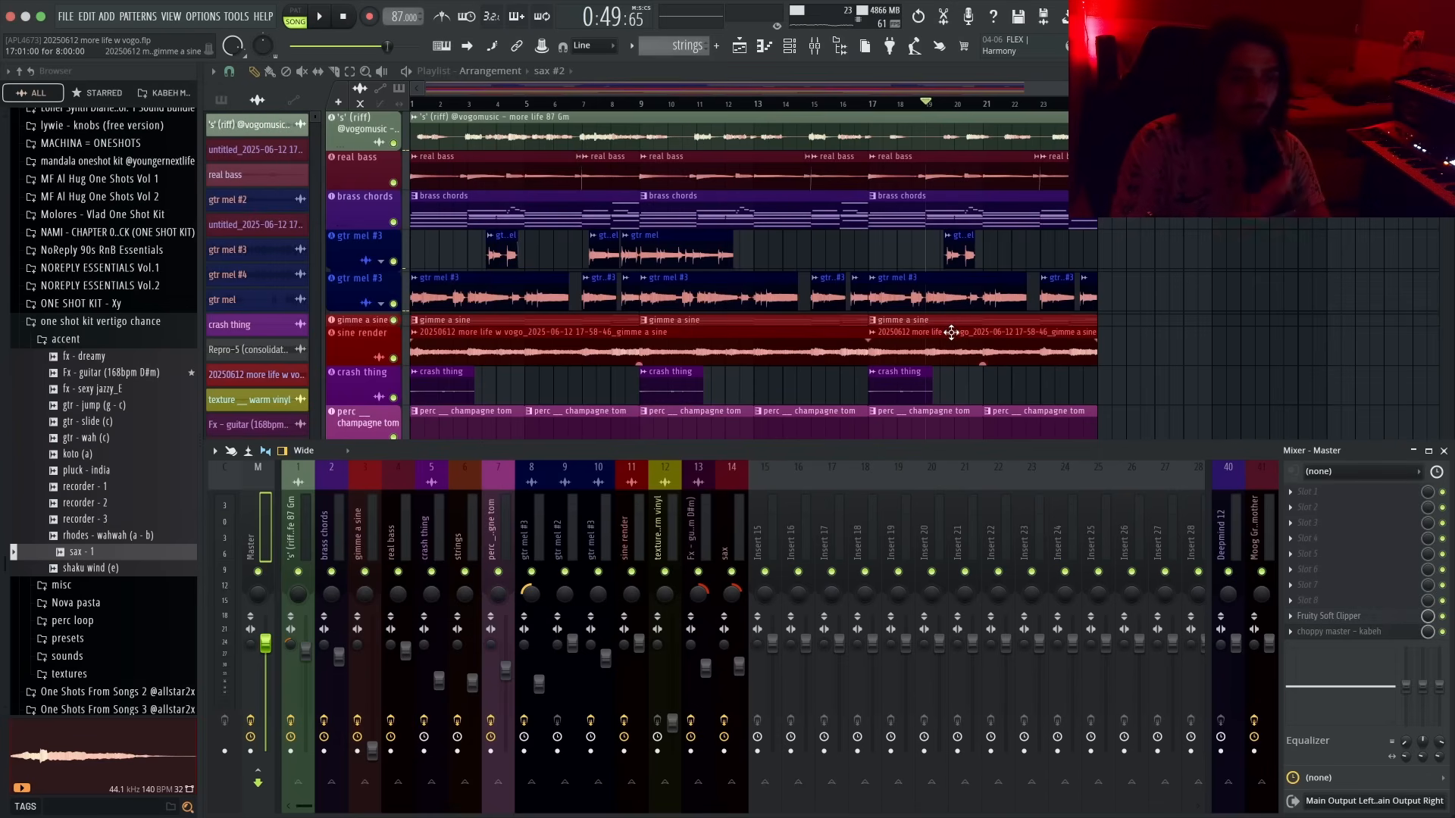
- Insert Abbey Road J37 Tape Stereo into an empty slot on the master mixer track
left_click(83, 339)
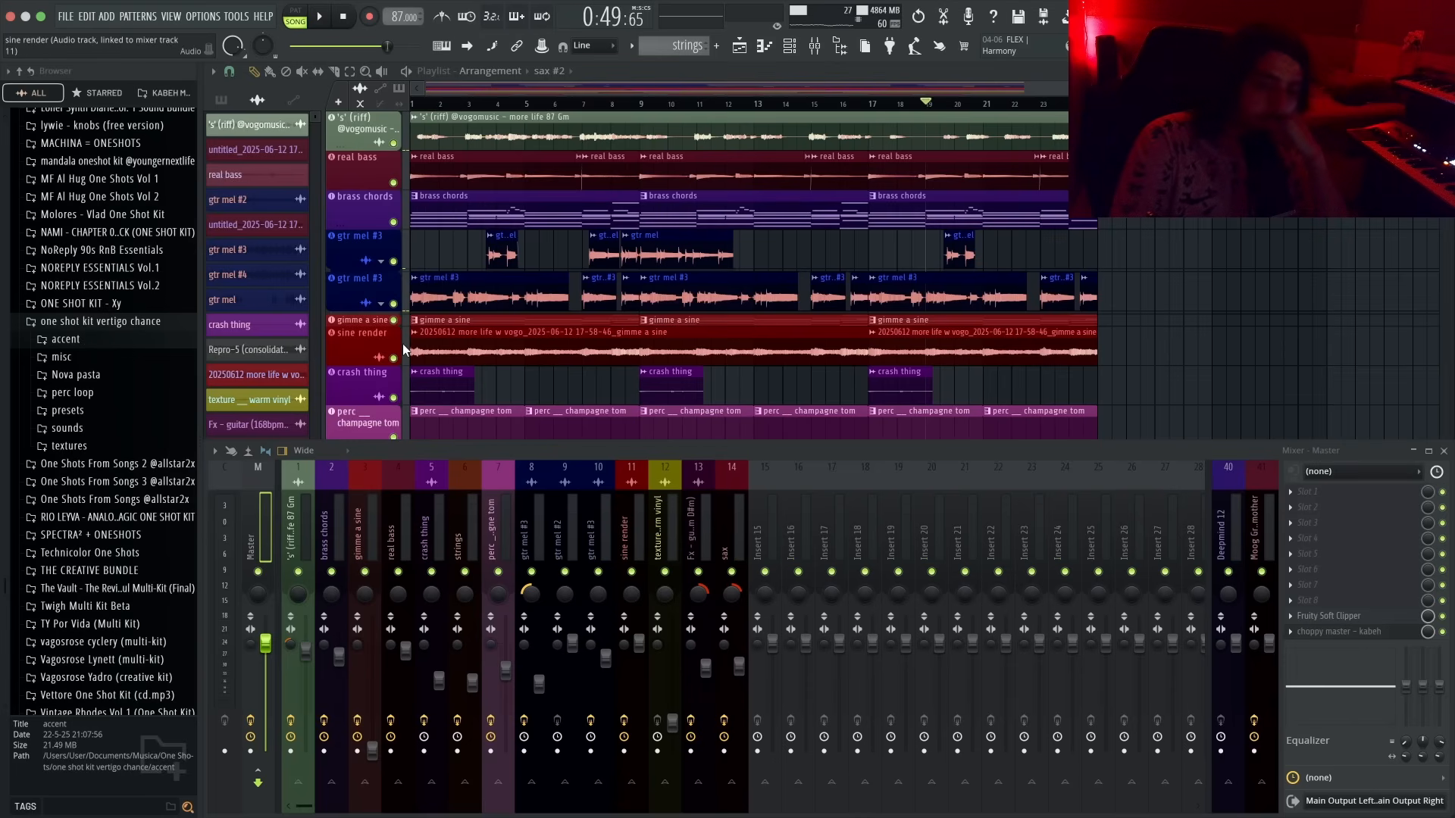
left_click_drag(333, 507, 253, 522)
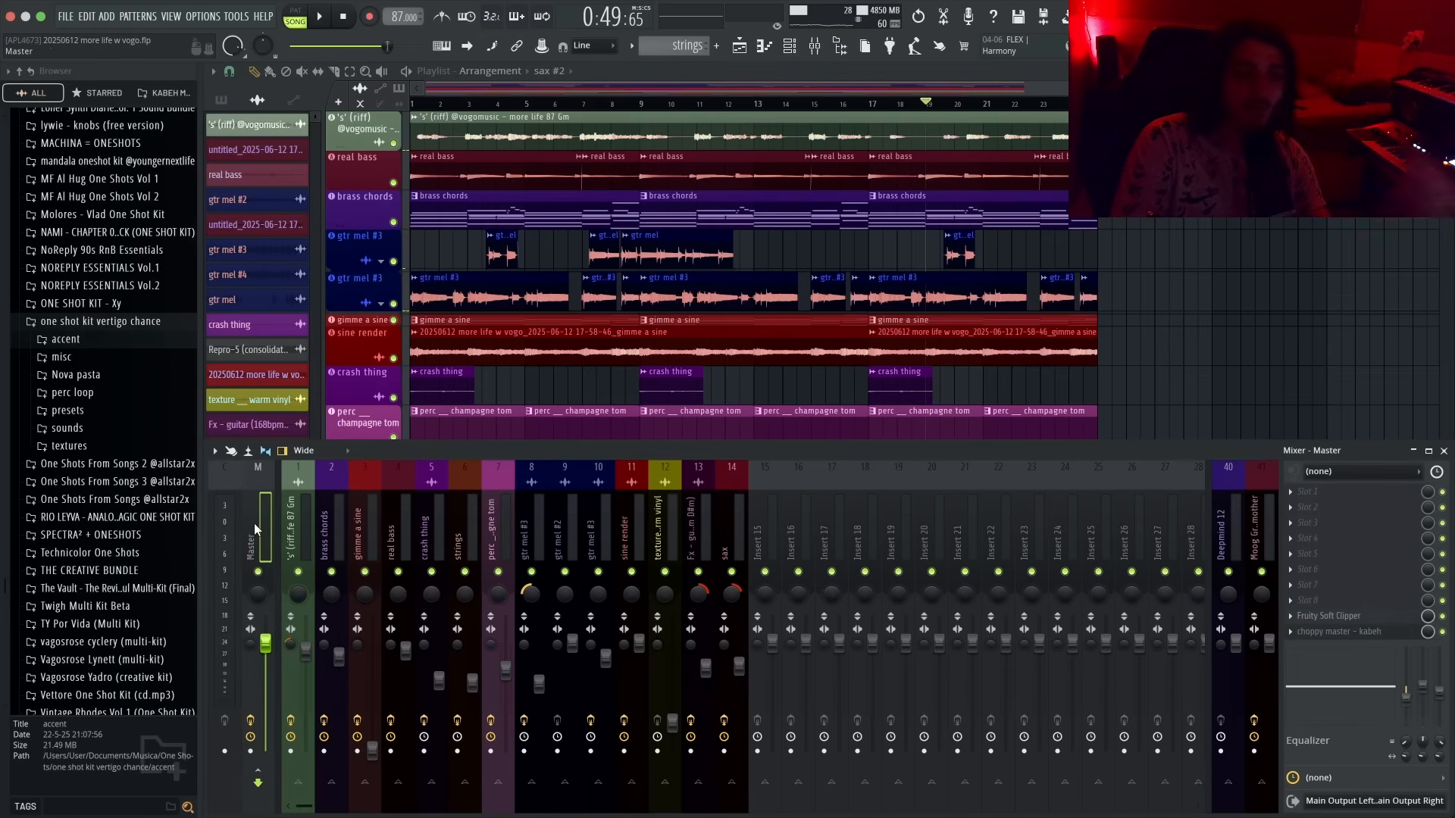
left_click(1302, 554)
type("j37")
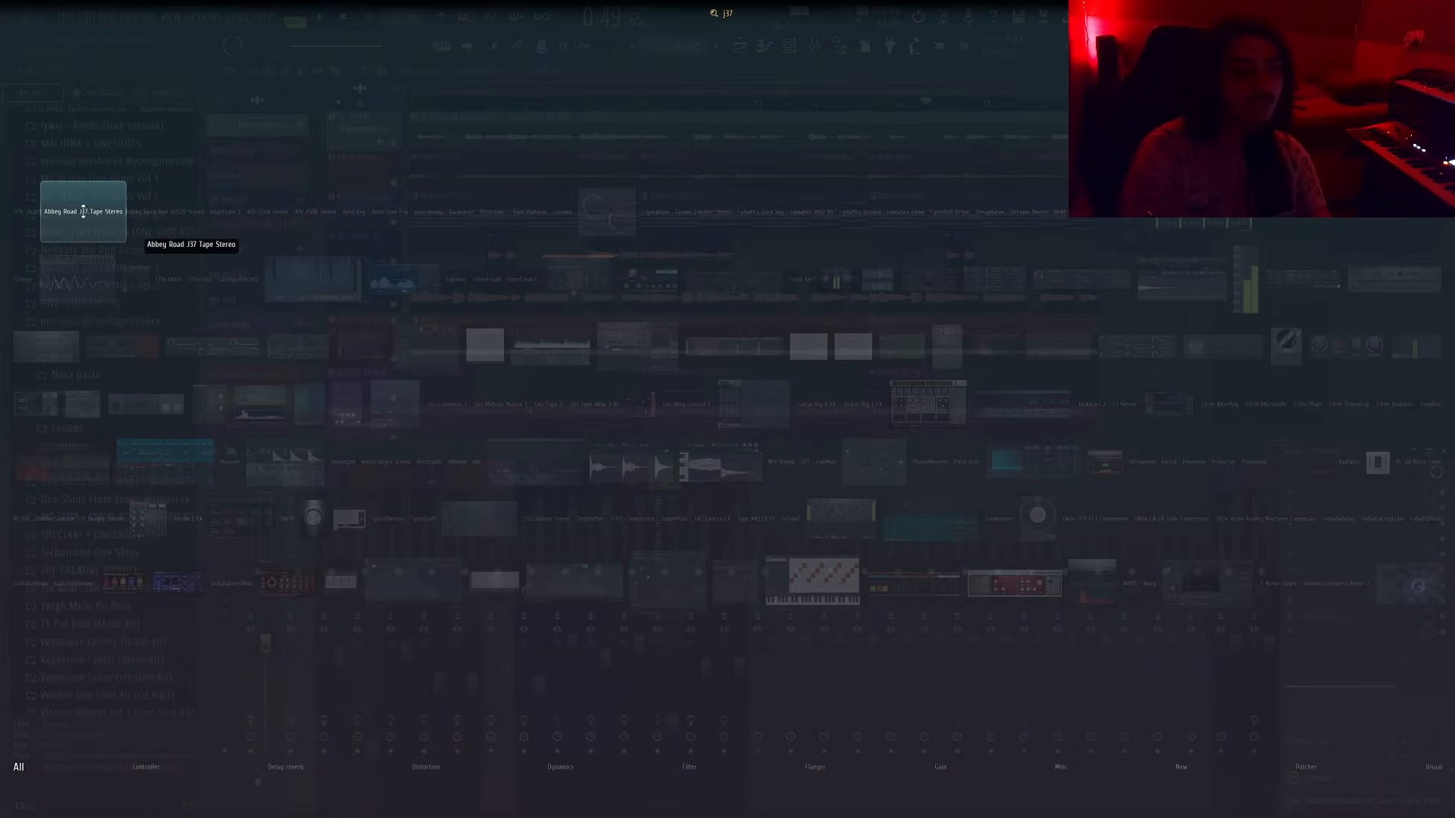
key("Return")
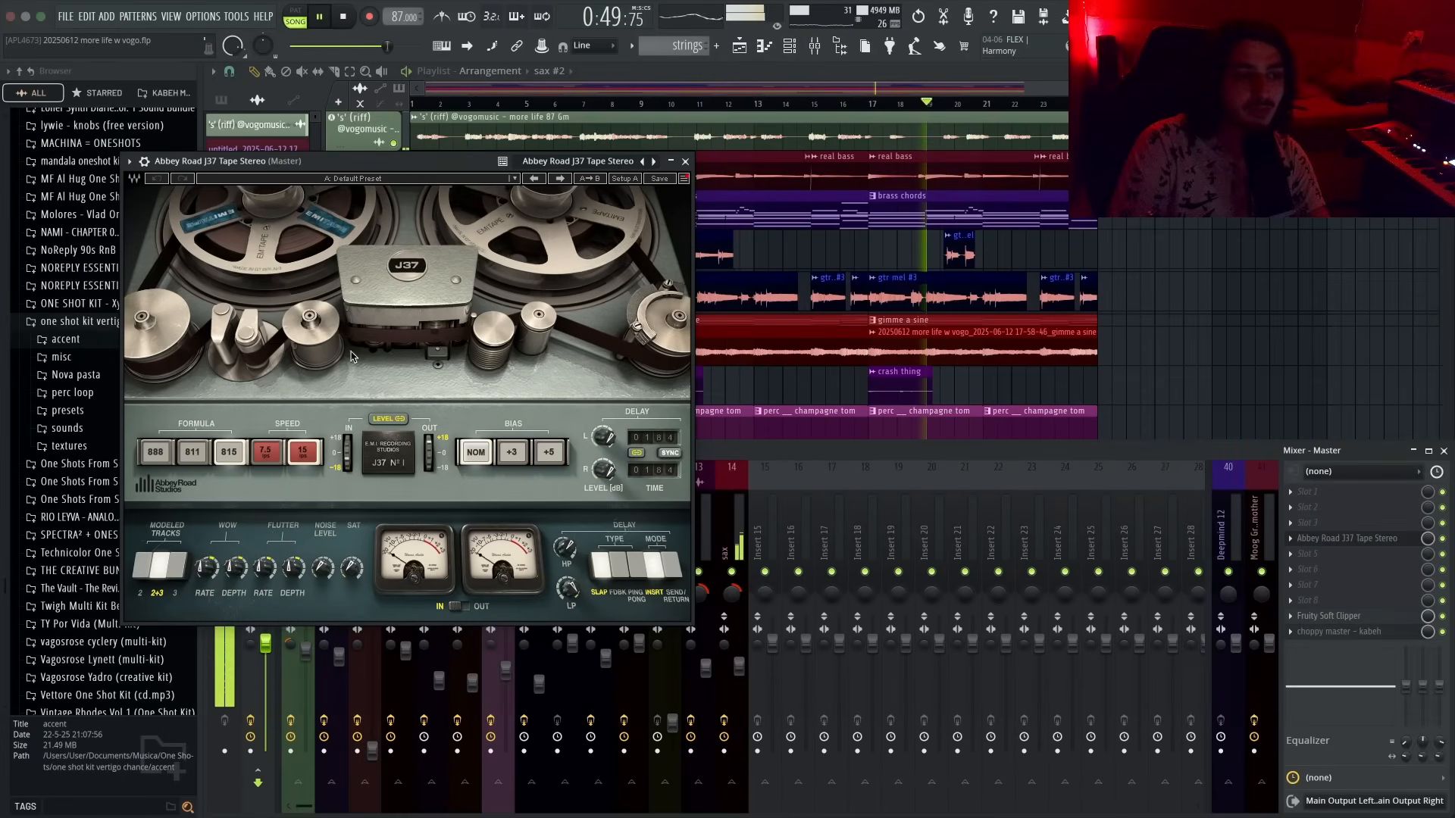
- Play the project from the start to audition the tape effect on the master
key("space")
left_click(413, 105)
key("space")
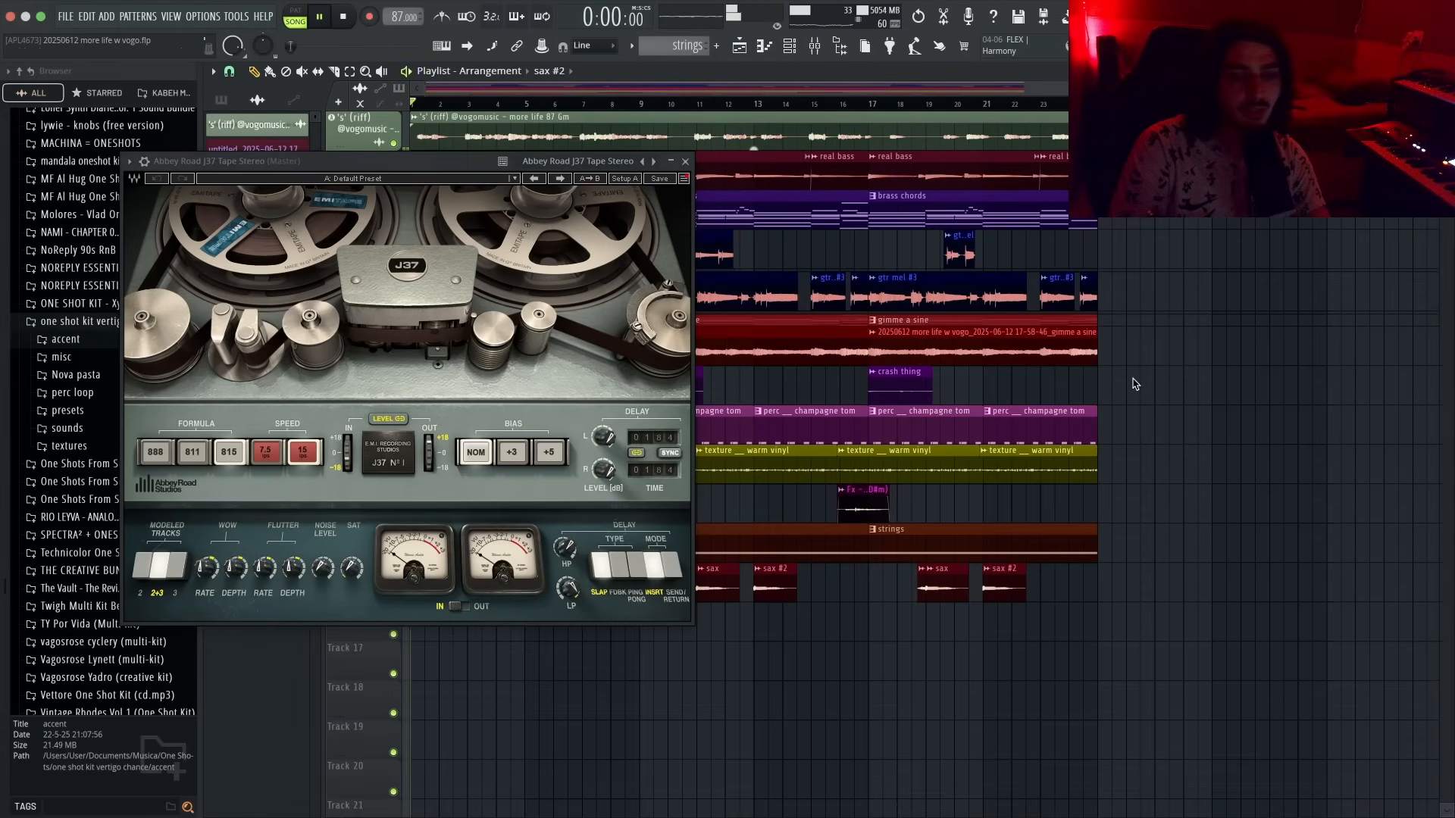
key("F9")
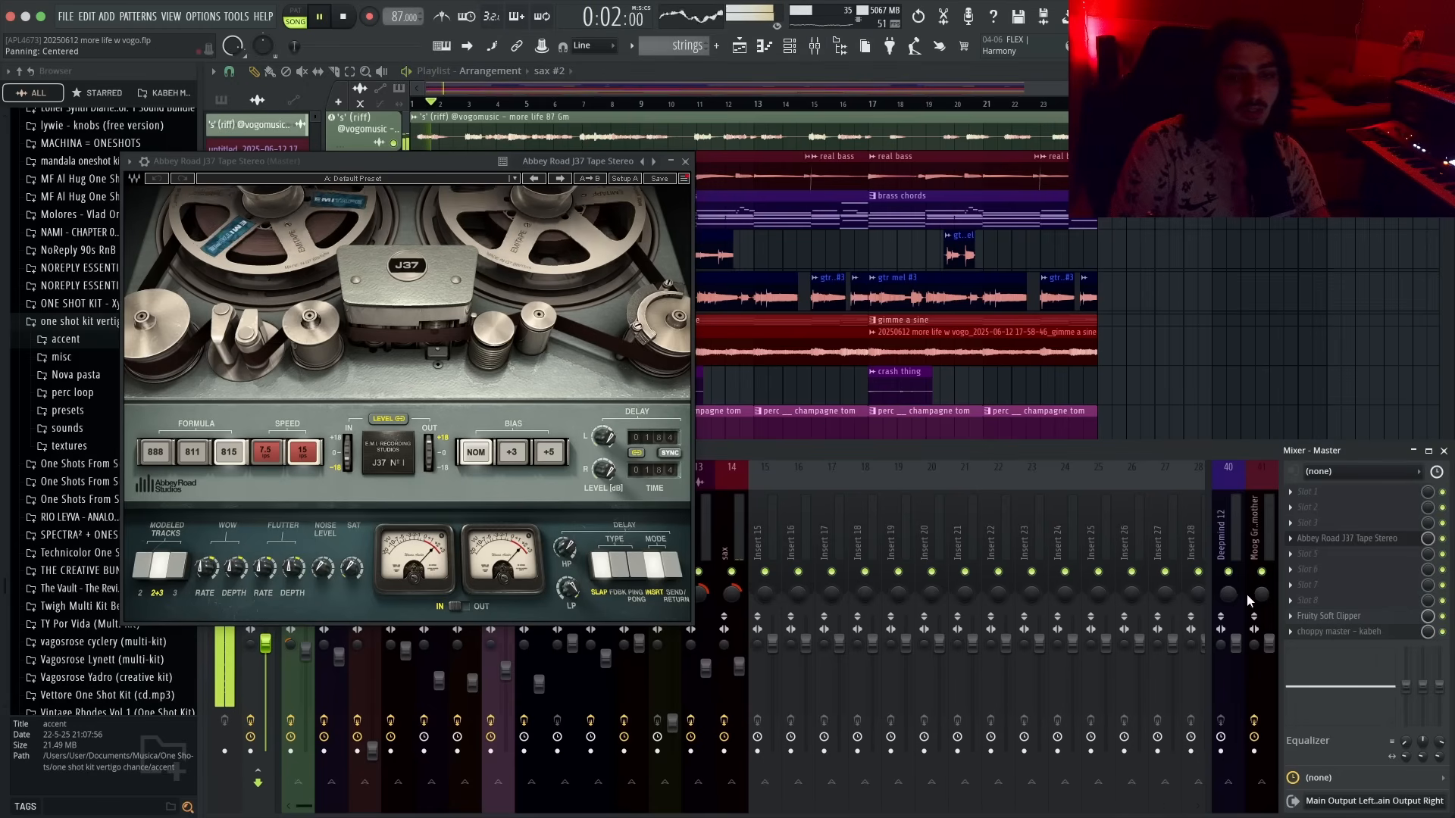
left_click(1443, 539)
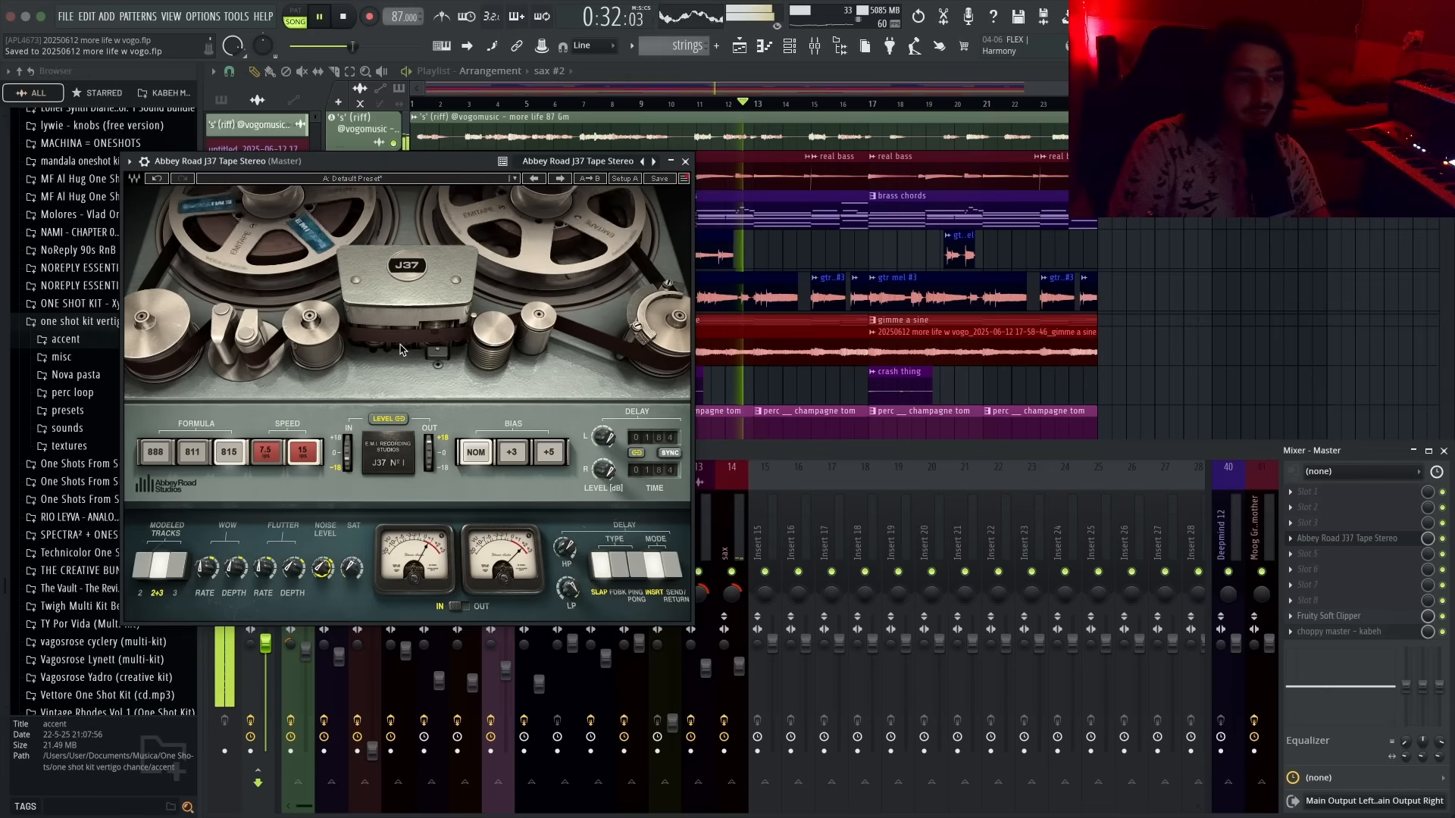
- Try the J37's tape speed and bias options, finishing with bias on NOM, and close the plugin
left_click(263, 458)
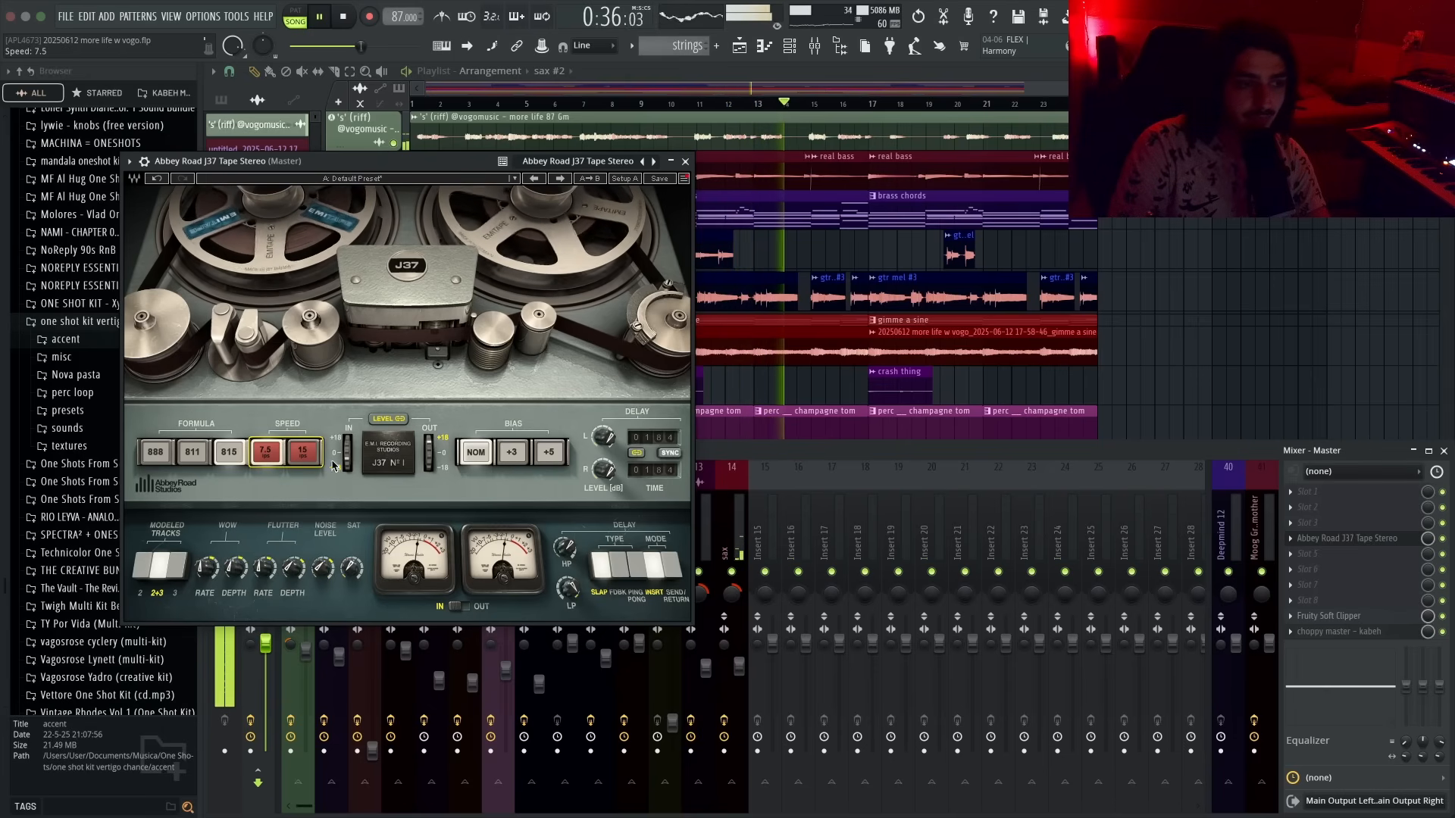
left_click(306, 458)
left_click(509, 462)
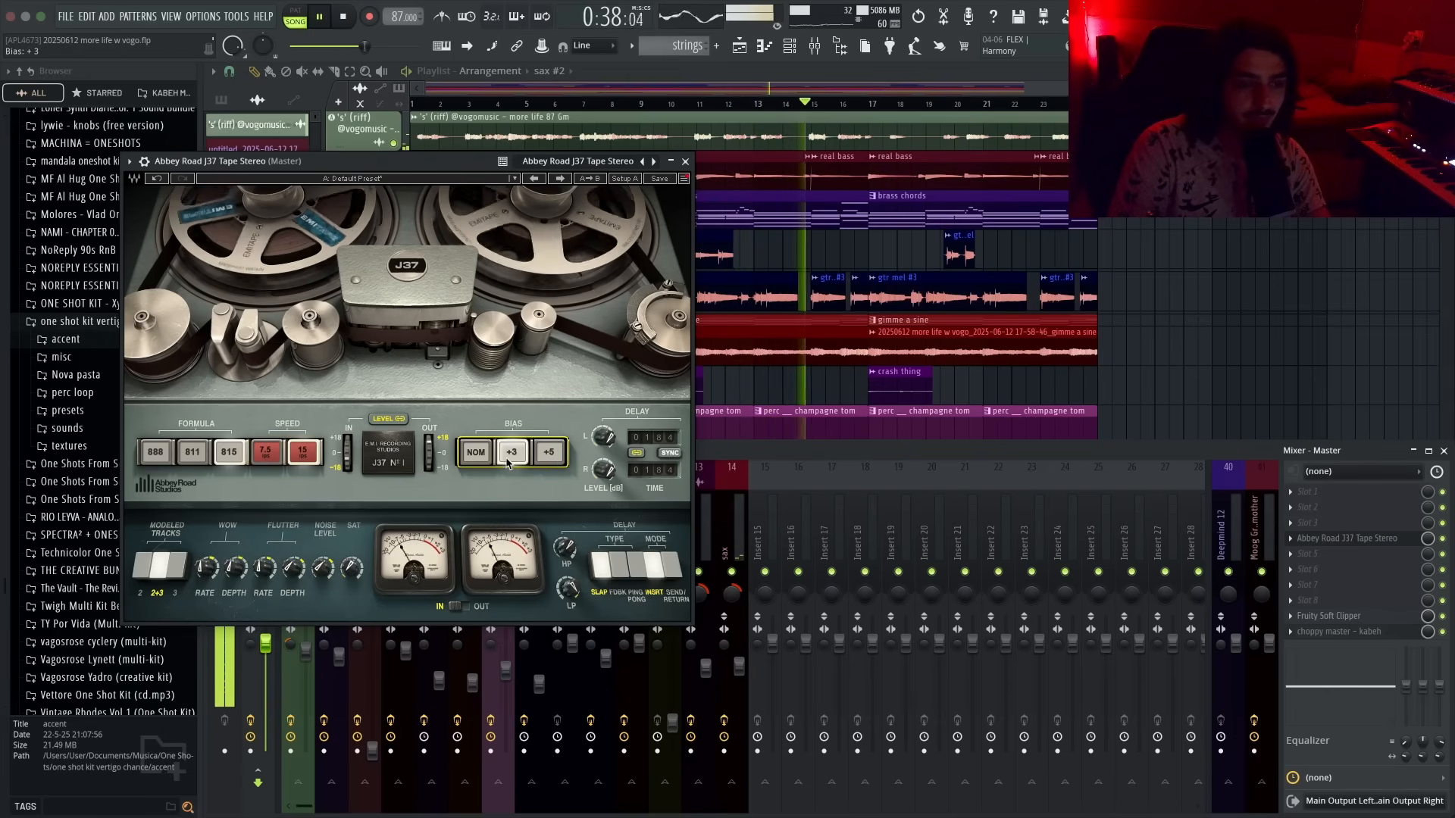
left_click(556, 464)
left_click(476, 454)
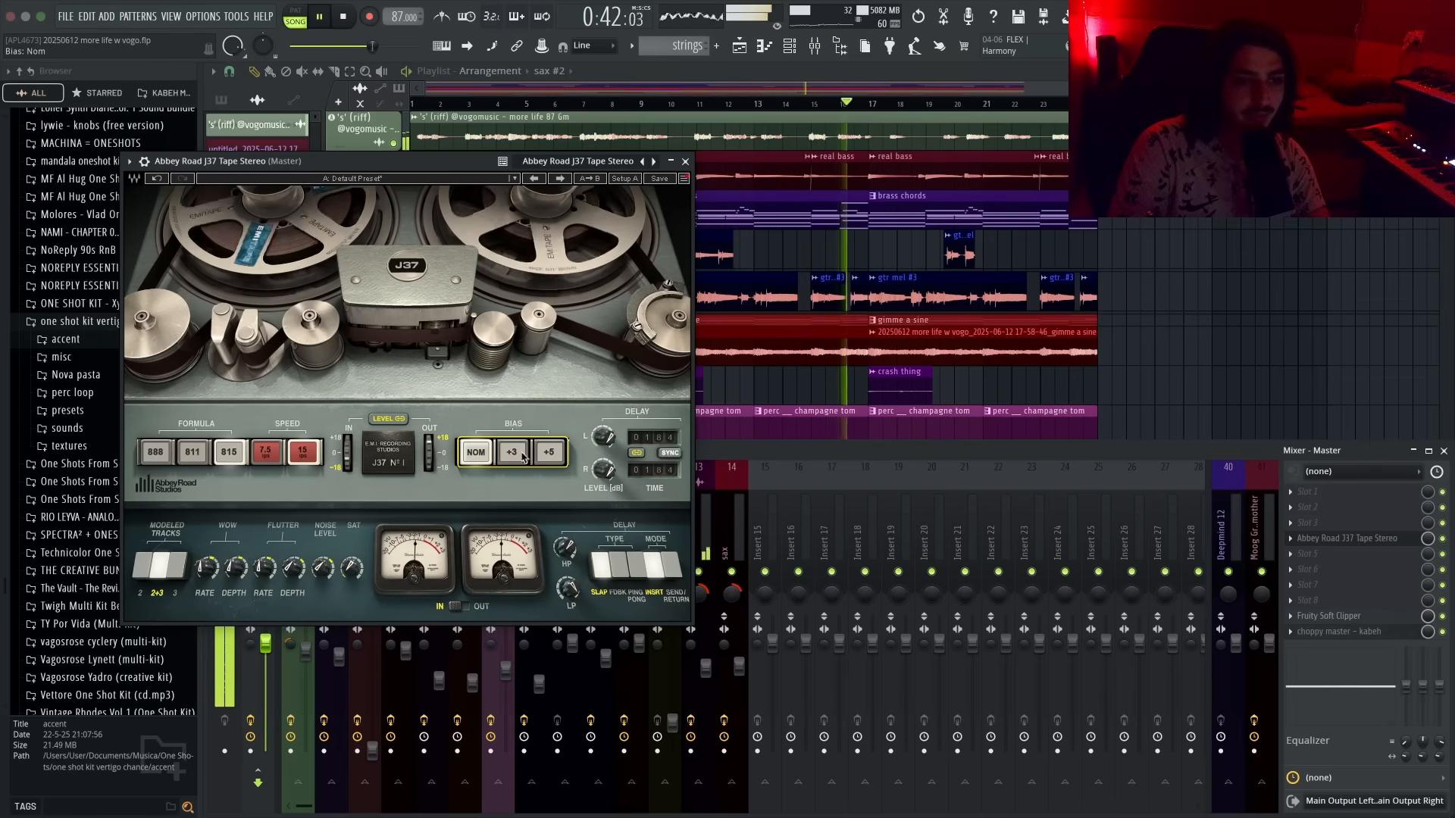
left_click(686, 161)
- Insert SoundShifter Pitch Stereo into a slot on the master mixer track
key("F8")
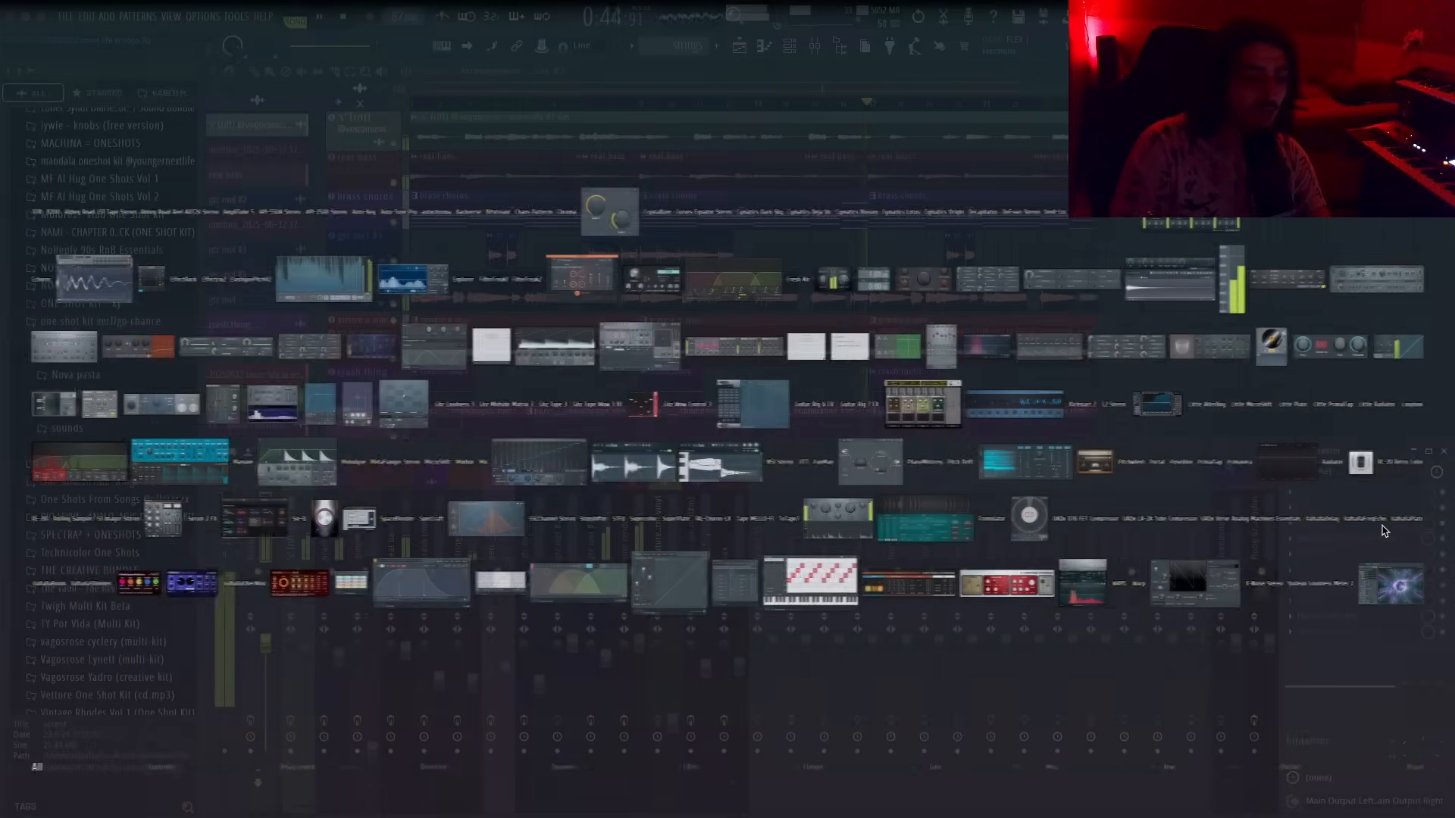
left_click(351, 521)
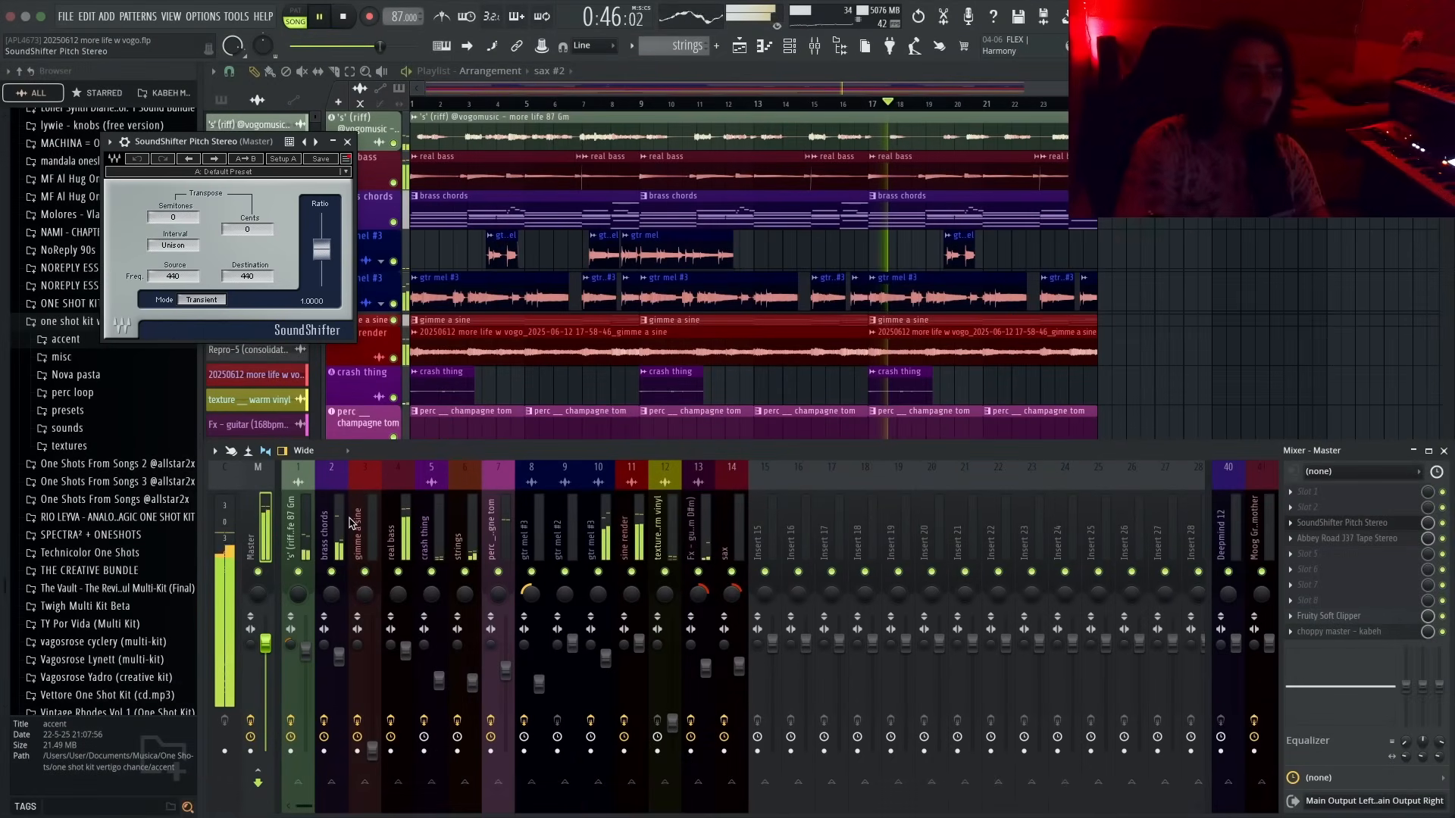
key("space")
left_click_drag(227, 141, 782, 299)
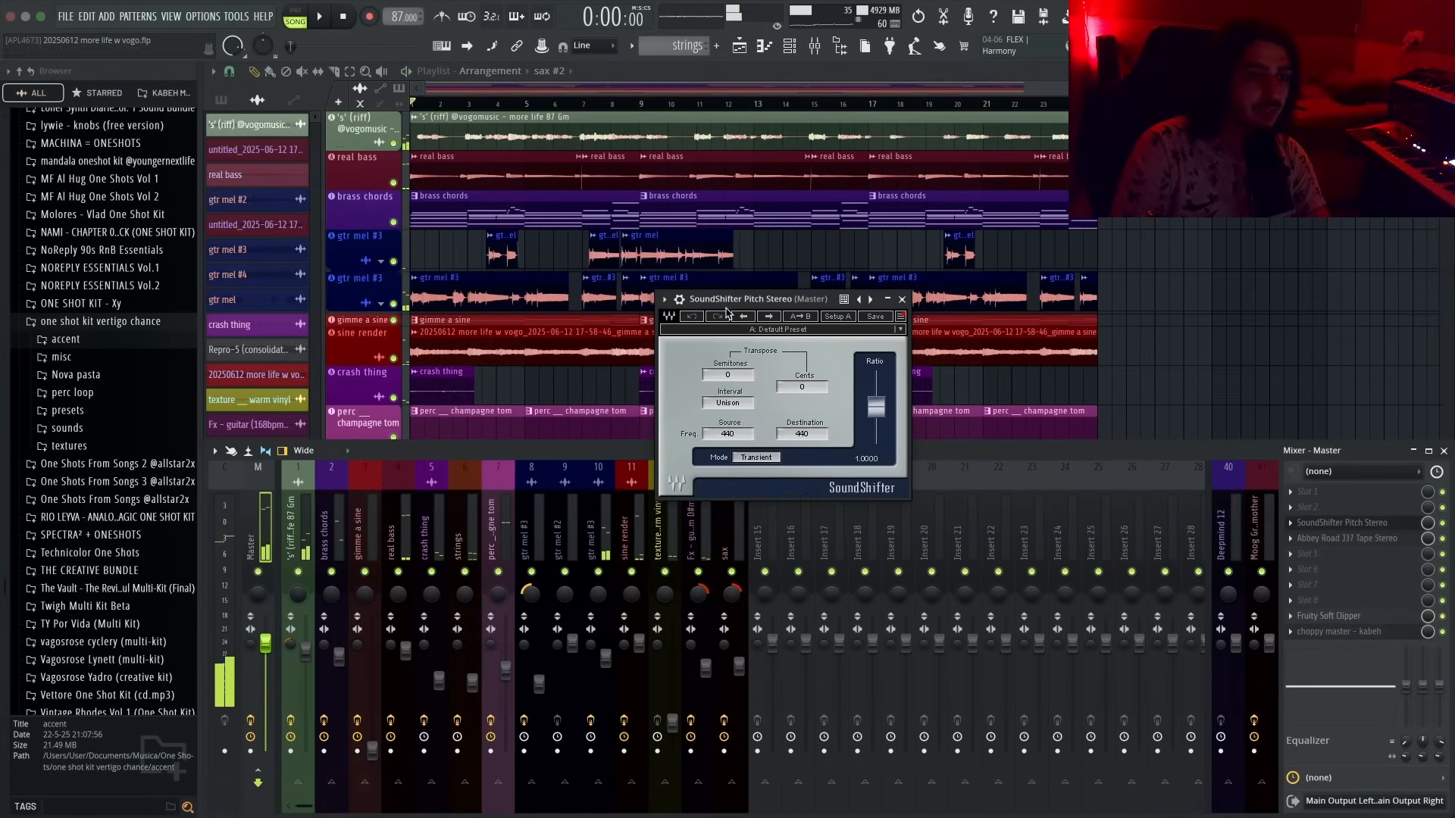
- Add ElastiquePitchV2 to the top empty slot of the master mixer track
left_click(1331, 527)
left_click(1330, 522)
middle_click(1324, 503)
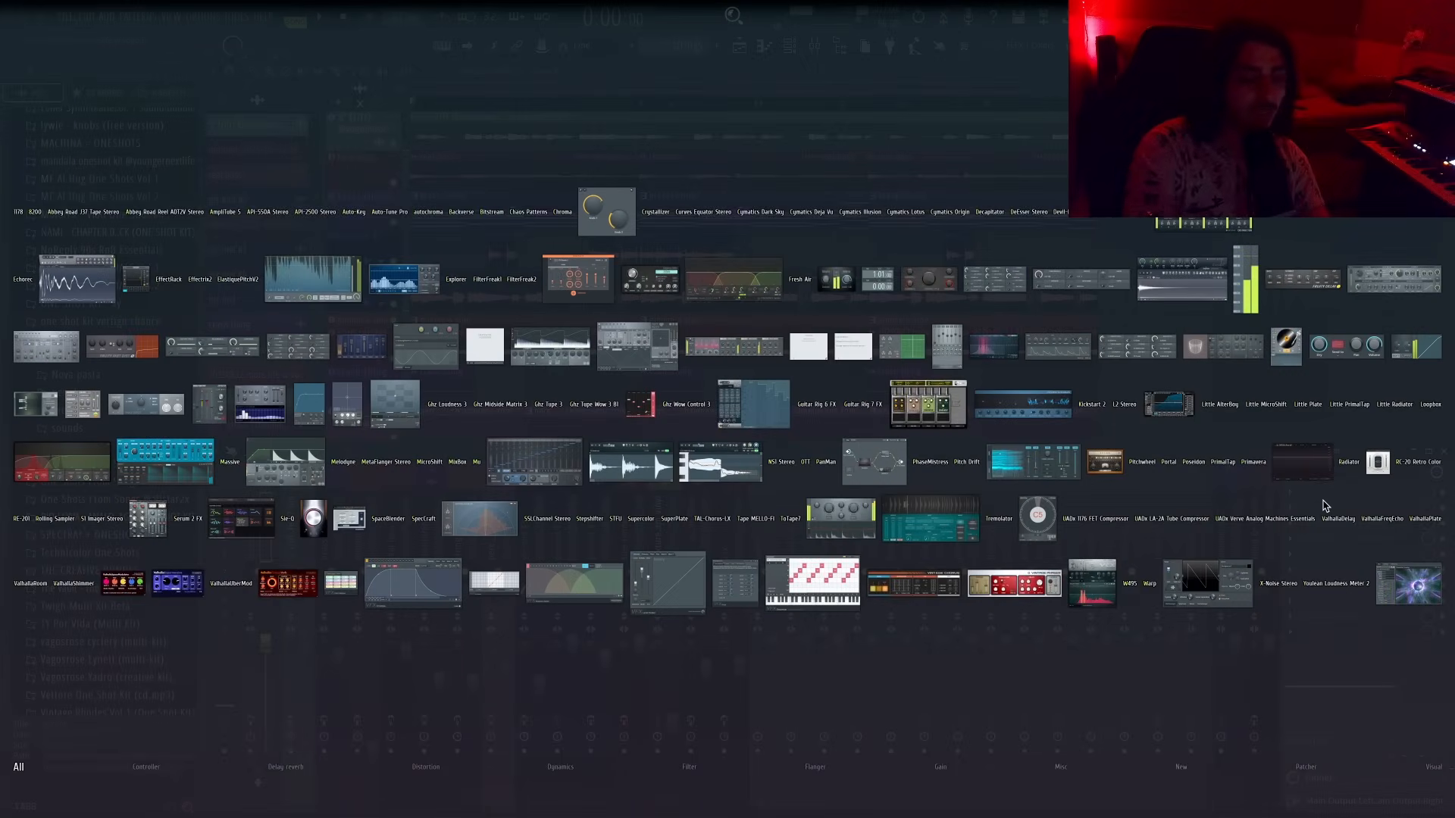
type("elast")
left_click(240, 285)
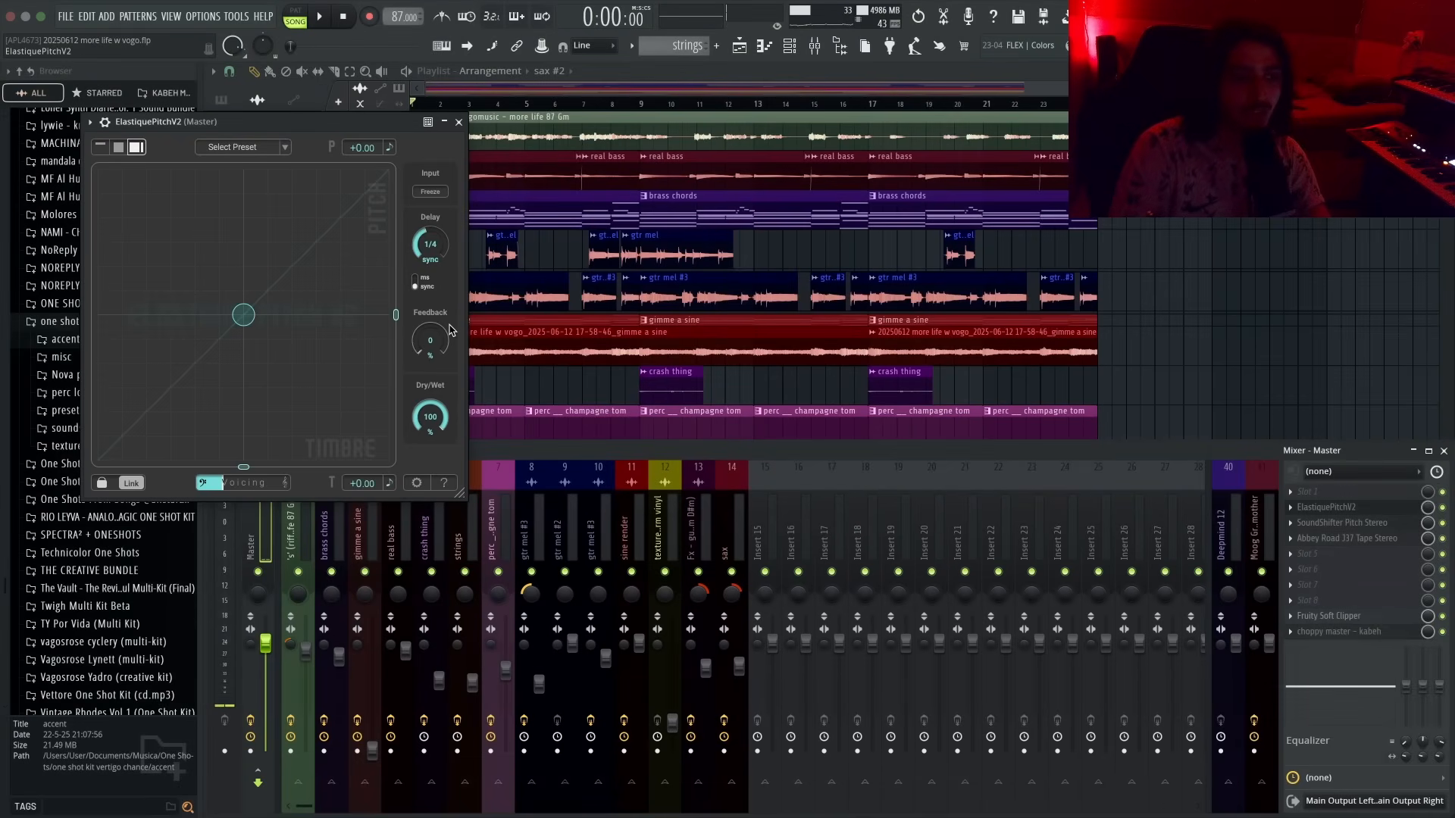
- Add Pitch Drift to the first master slot and close its window
middle_click(1353, 500)
type("pitch")
left_click(968, 465)
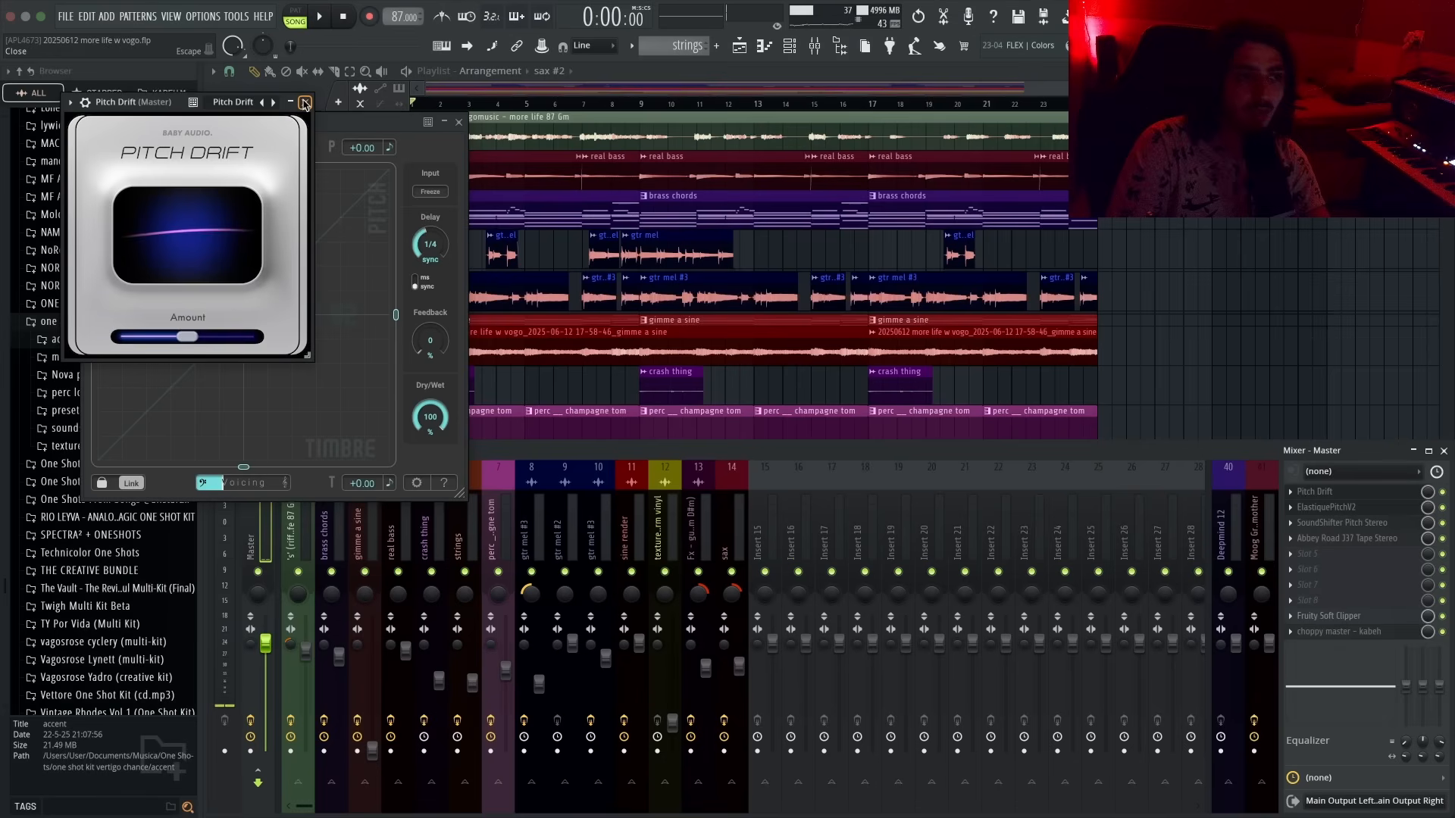
left_click(304, 103)
- Replace Pitch Drift with Pitchwheel on the master track and close the plugin windows
middle_click(1291, 493)
type("pitchwh")
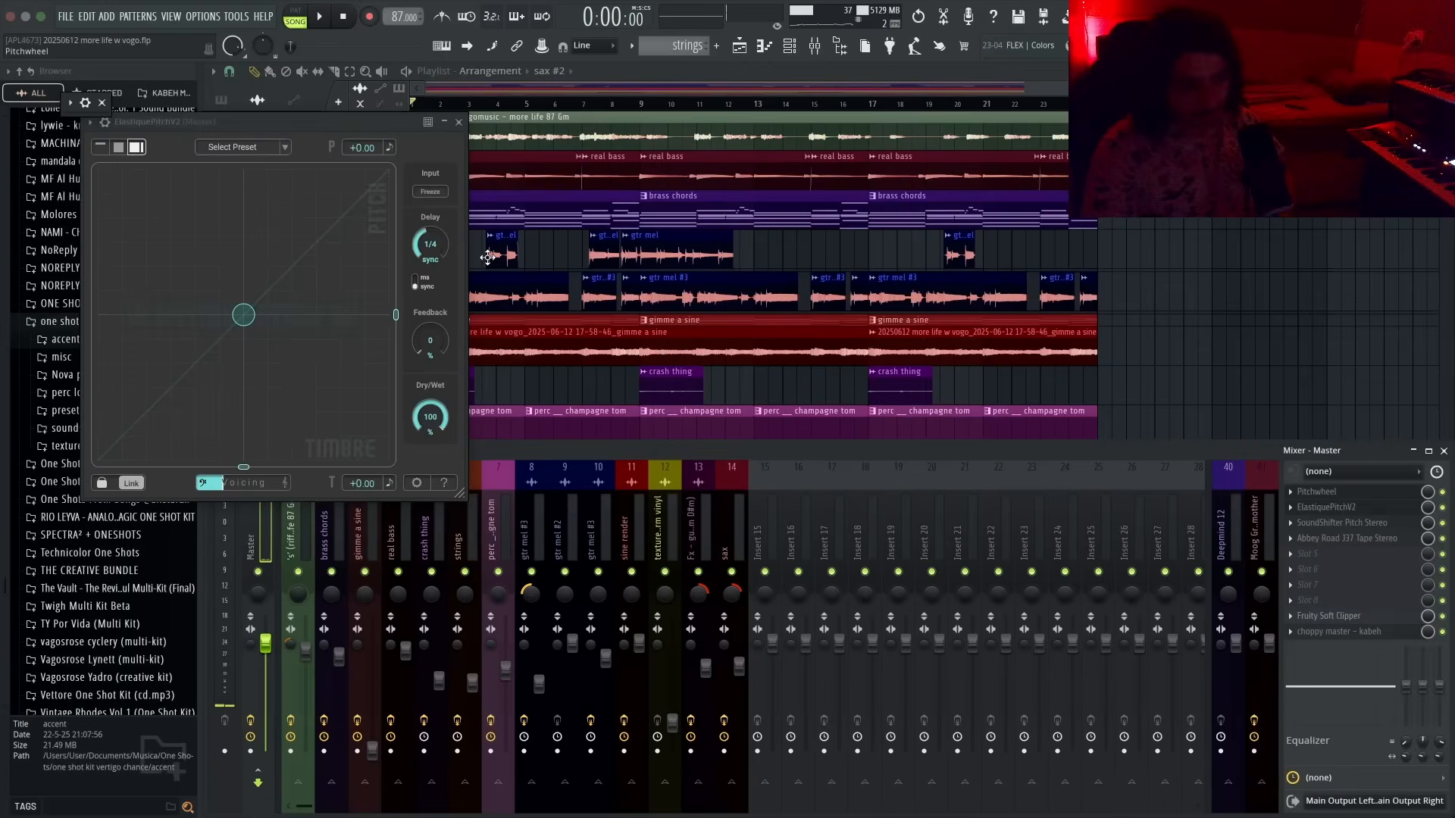
left_click_drag(834, 432, 930, 369)
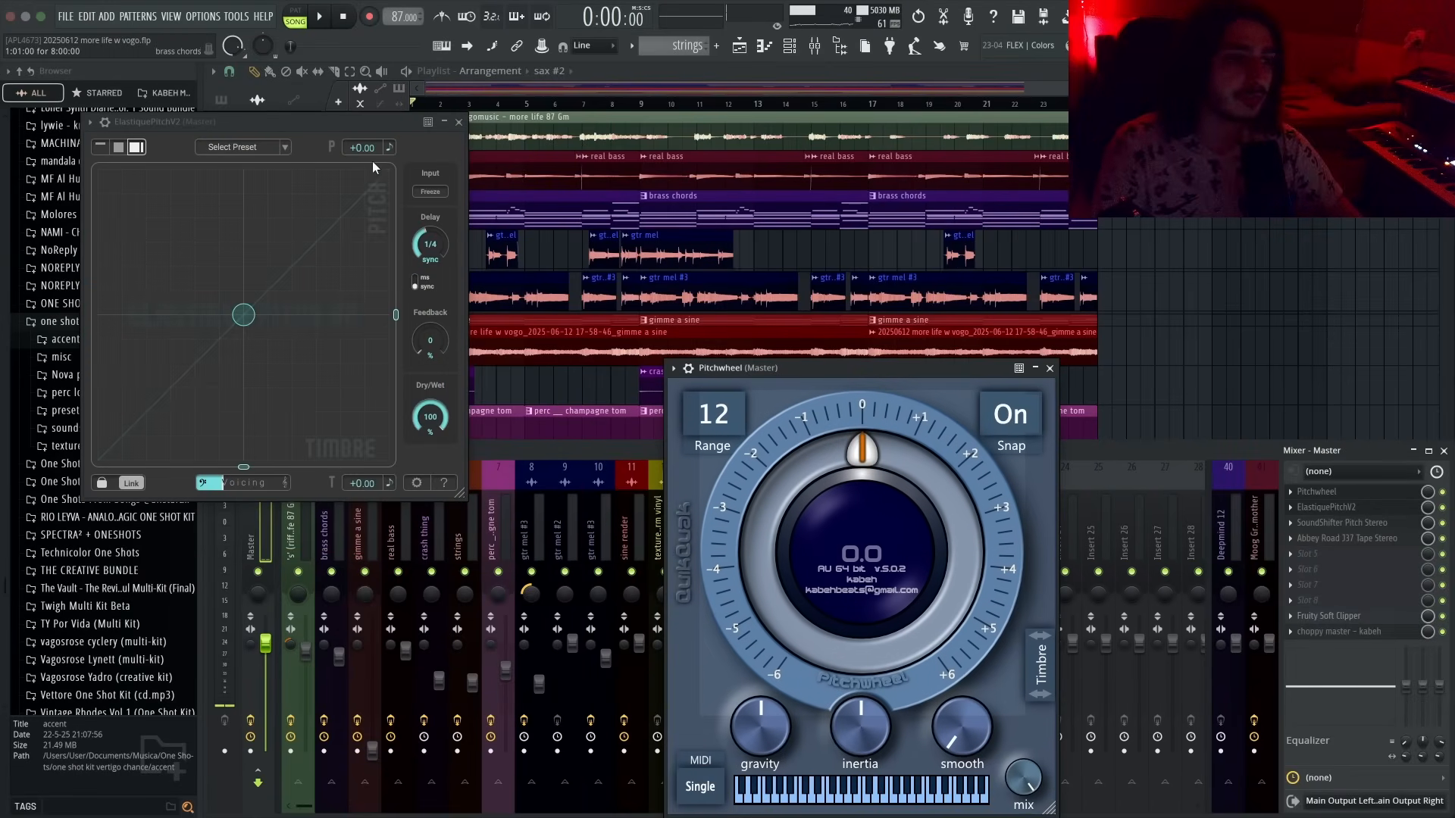
left_click_drag(362, 122, 488, 221)
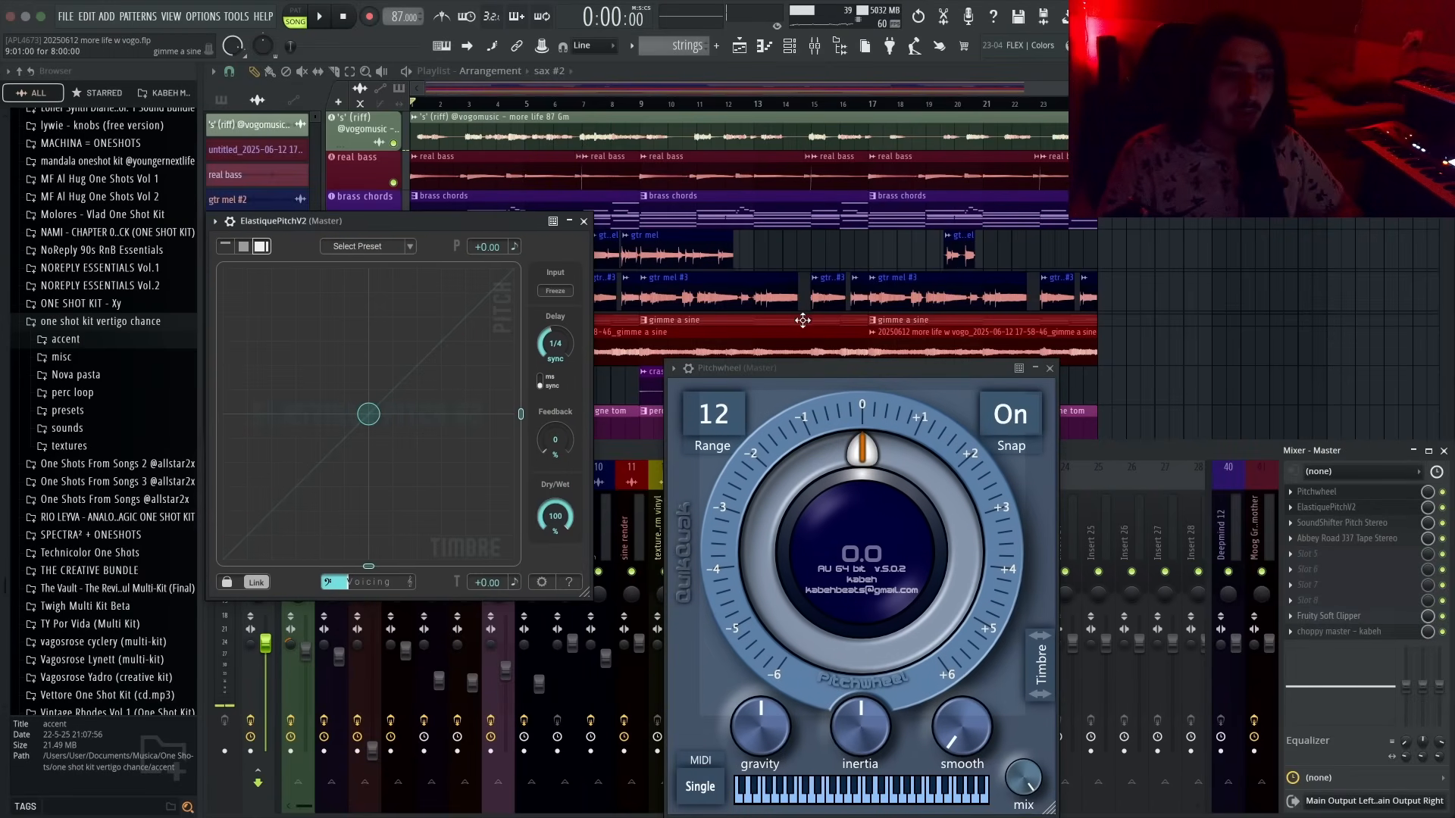
left_click_drag(820, 375, 889, 244)
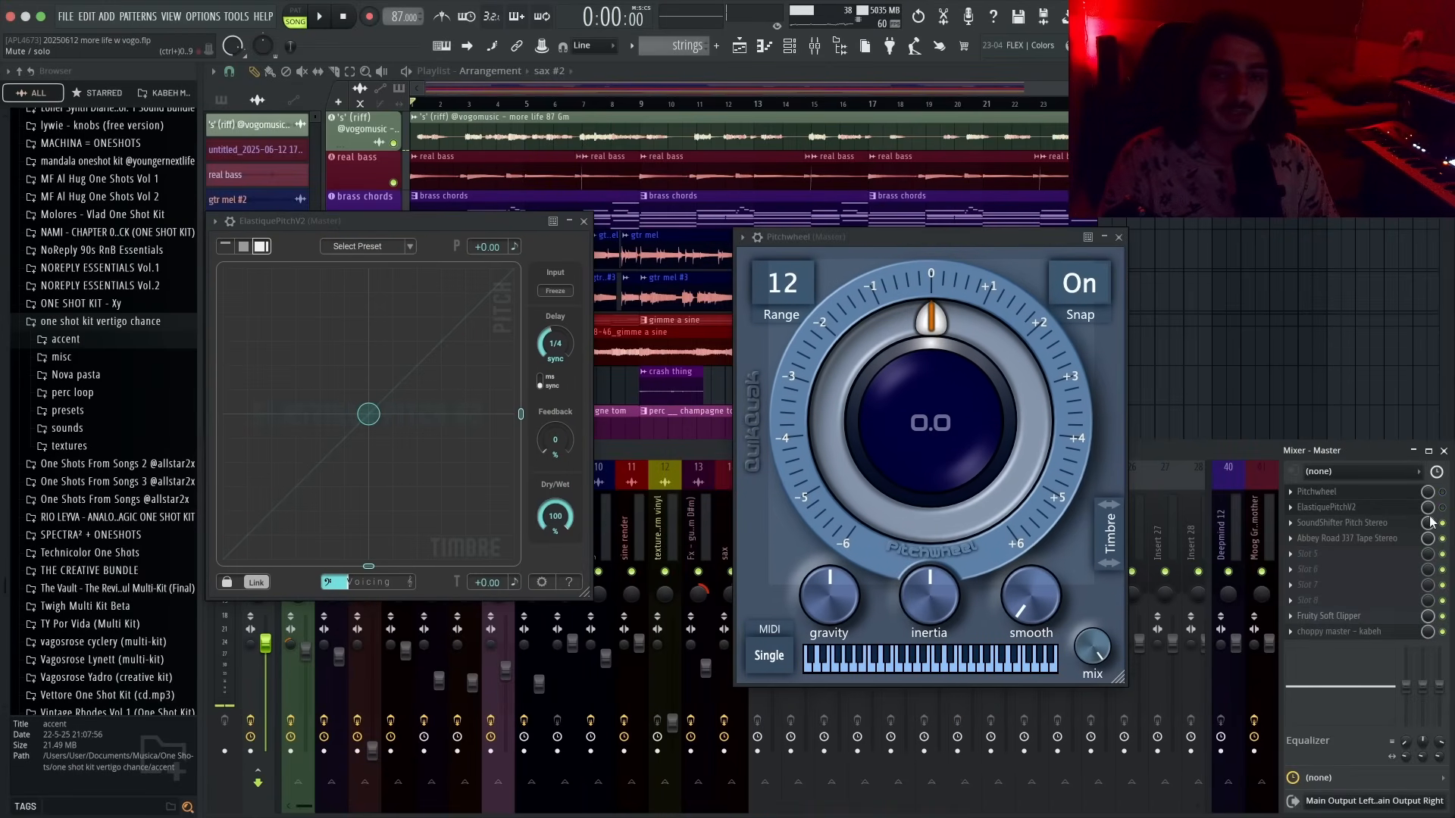
left_click(1119, 237)
left_click(583, 221)
- Play the project and set SoundShifter's transpose to -2 semitones
left_click_drag(443, 104, 413, 104)
key("space")
key("F9")
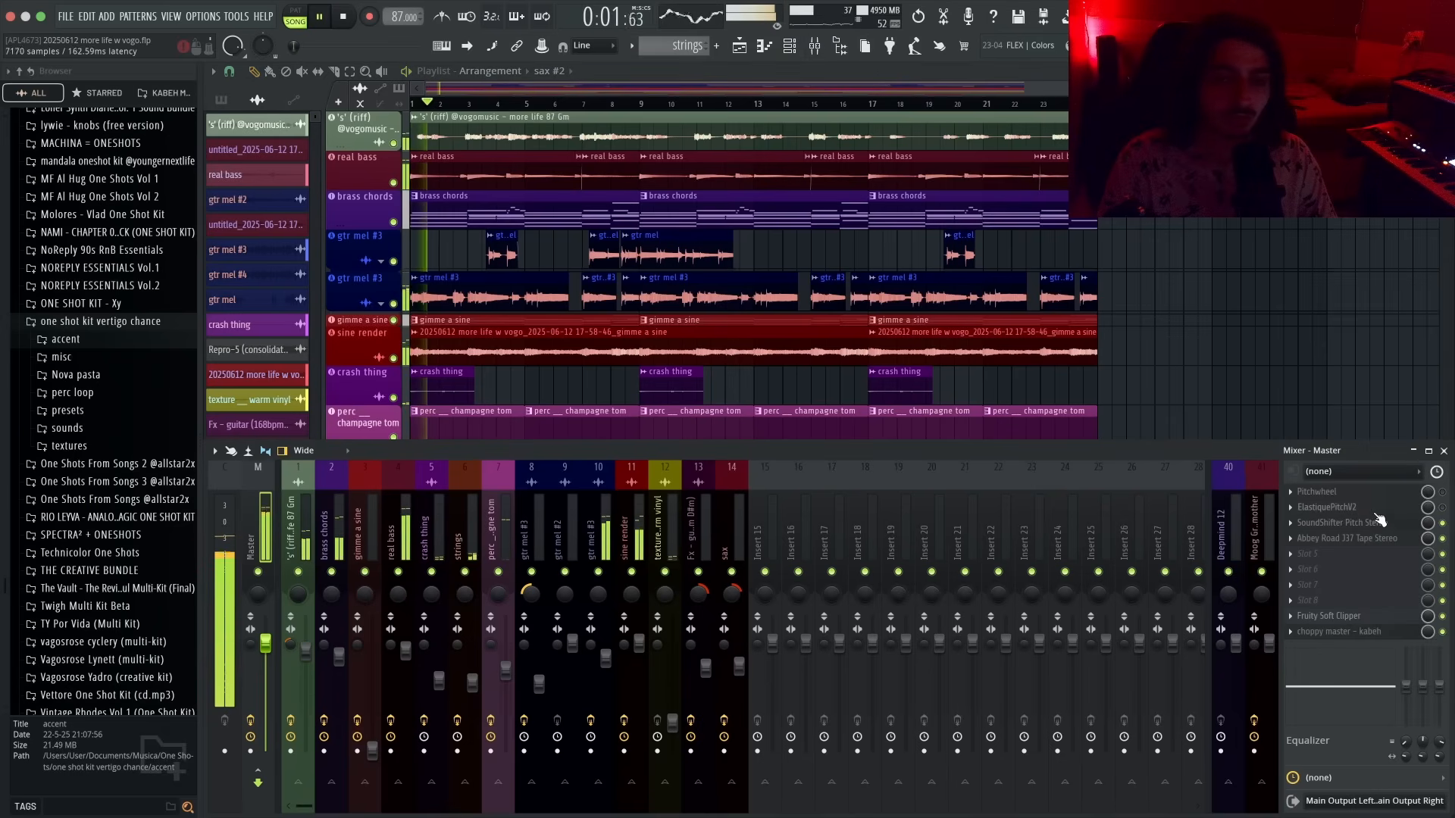
left_click(1349, 523)
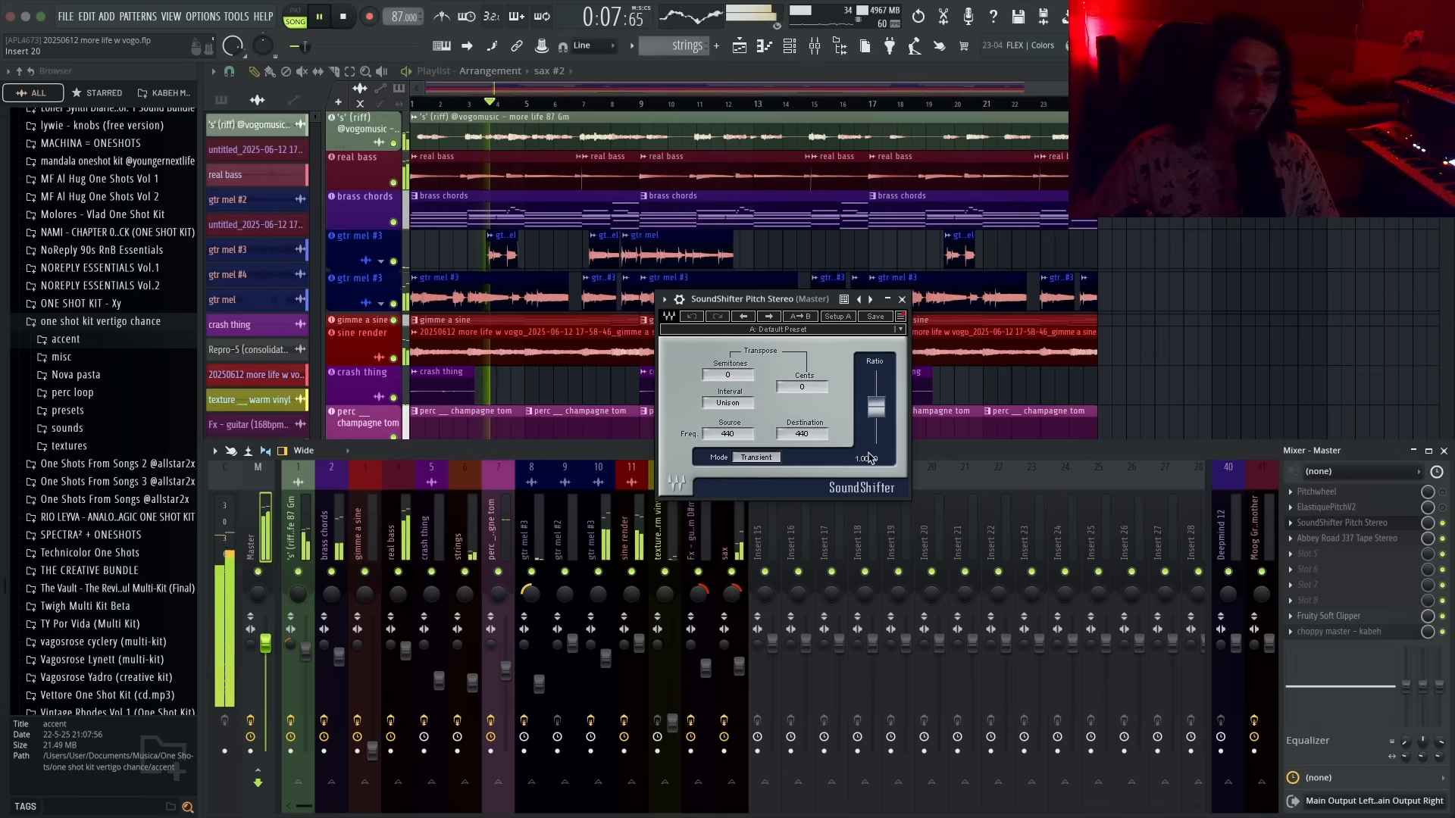
left_click_drag(739, 376, 729, 387)
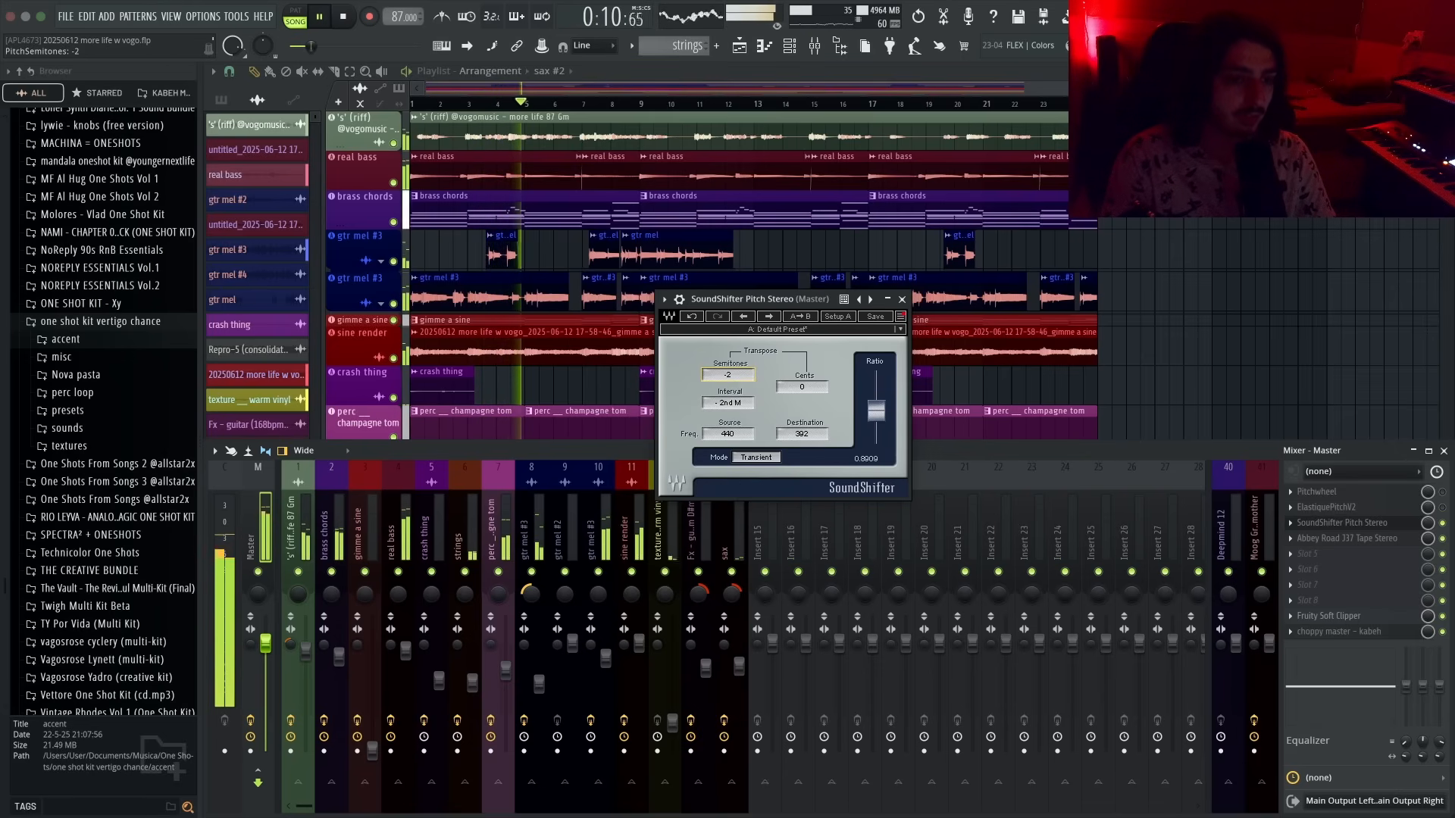
- Adjust a knob on the texture mixer insert and reopen ElastiquePitchV2 on the master track
left_click(393, 544)
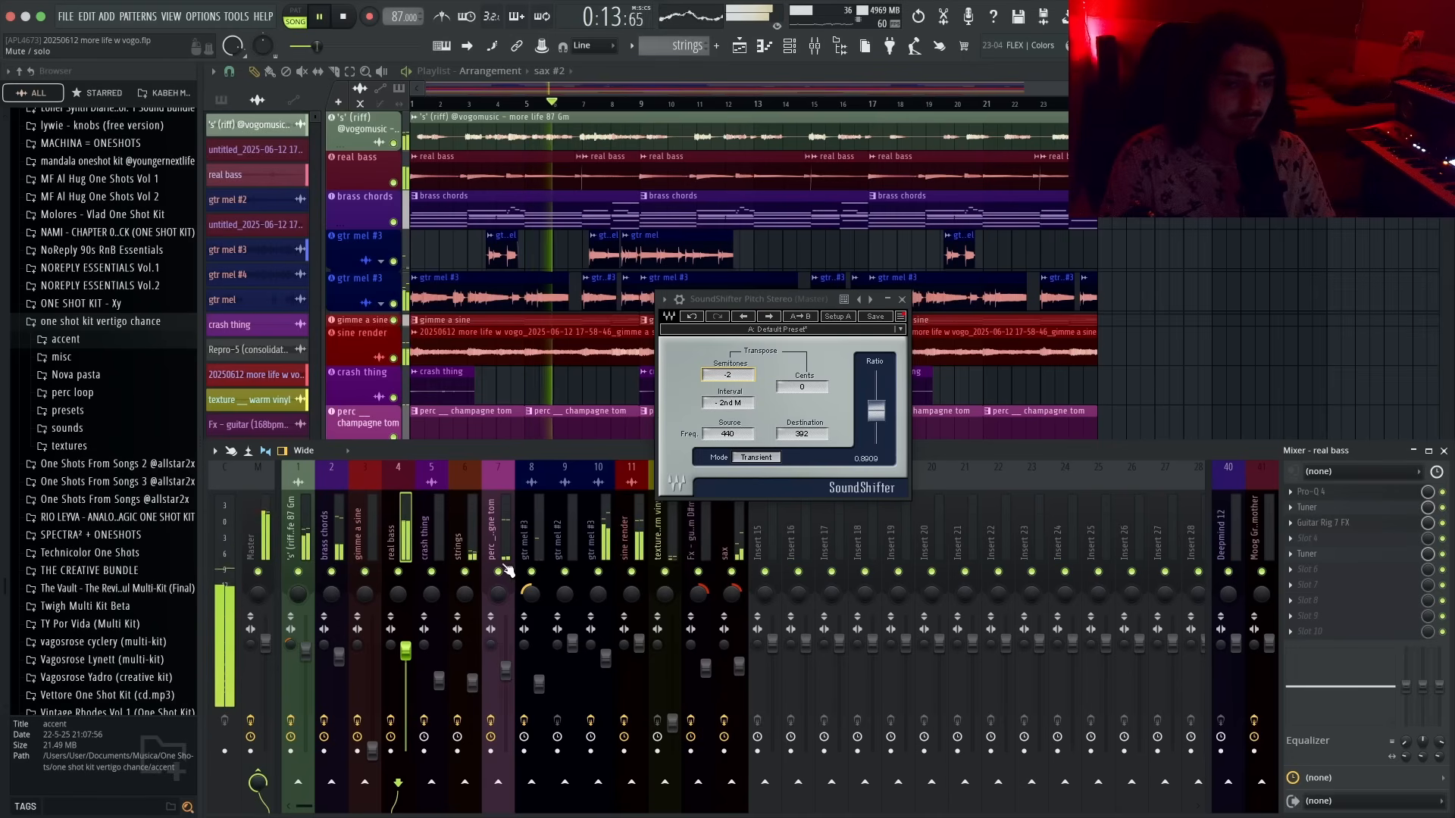
left_click_drag(672, 722, 673, 691)
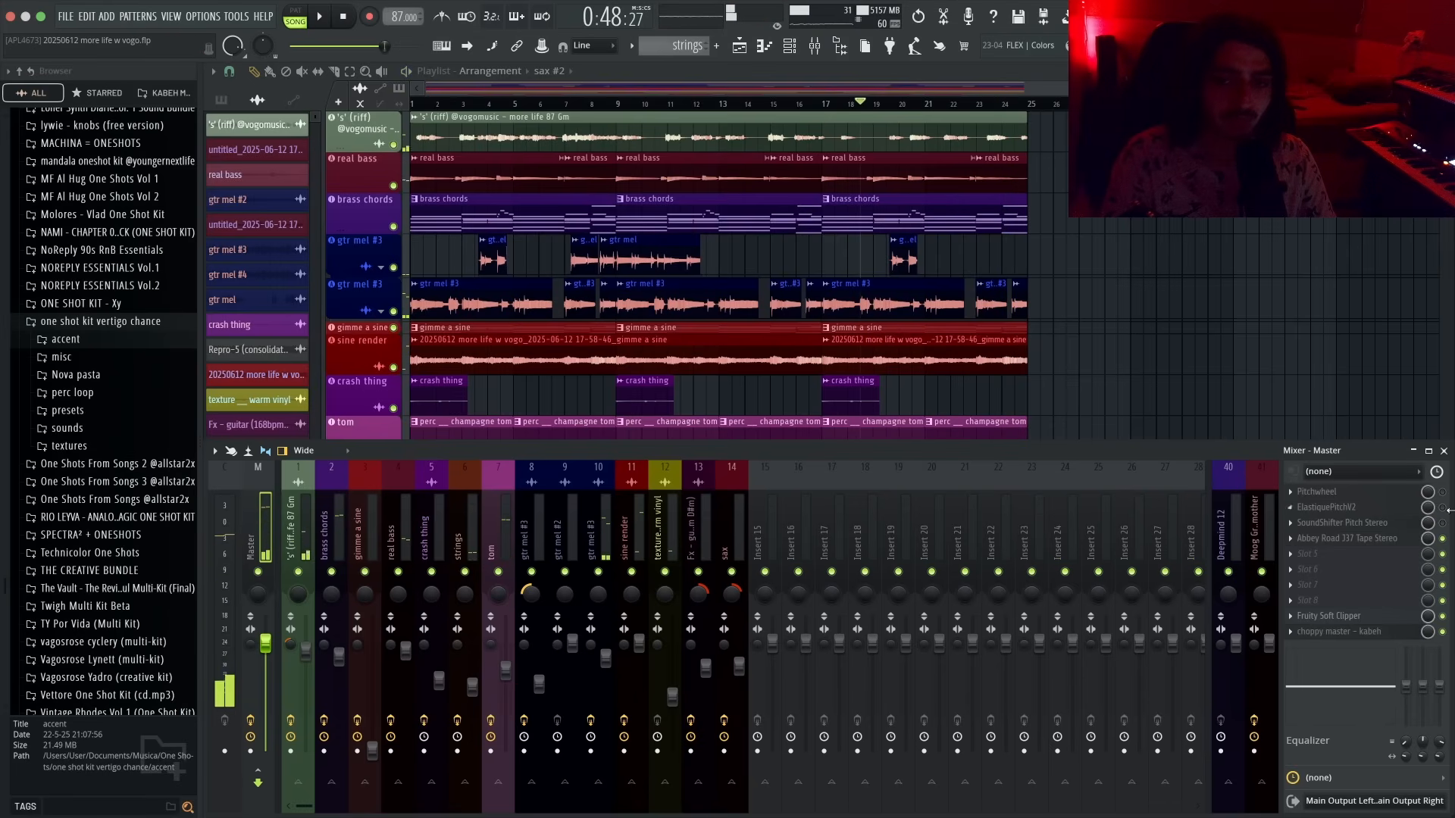
left_click(1342, 507)
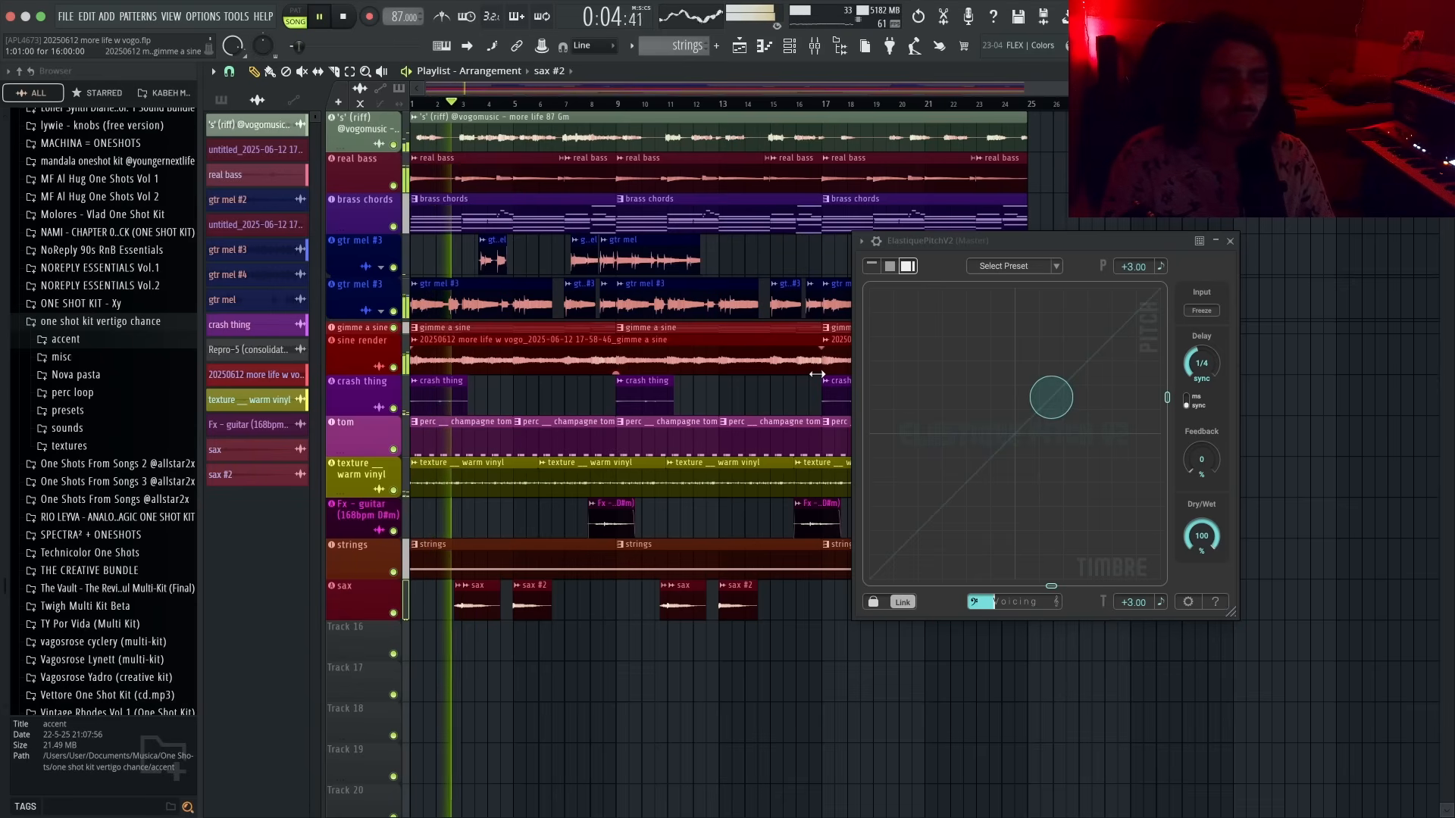
- Rename the "texture __ warm vinyl" playlist track as vinyl
double_click(337, 466)
type("vinyl")
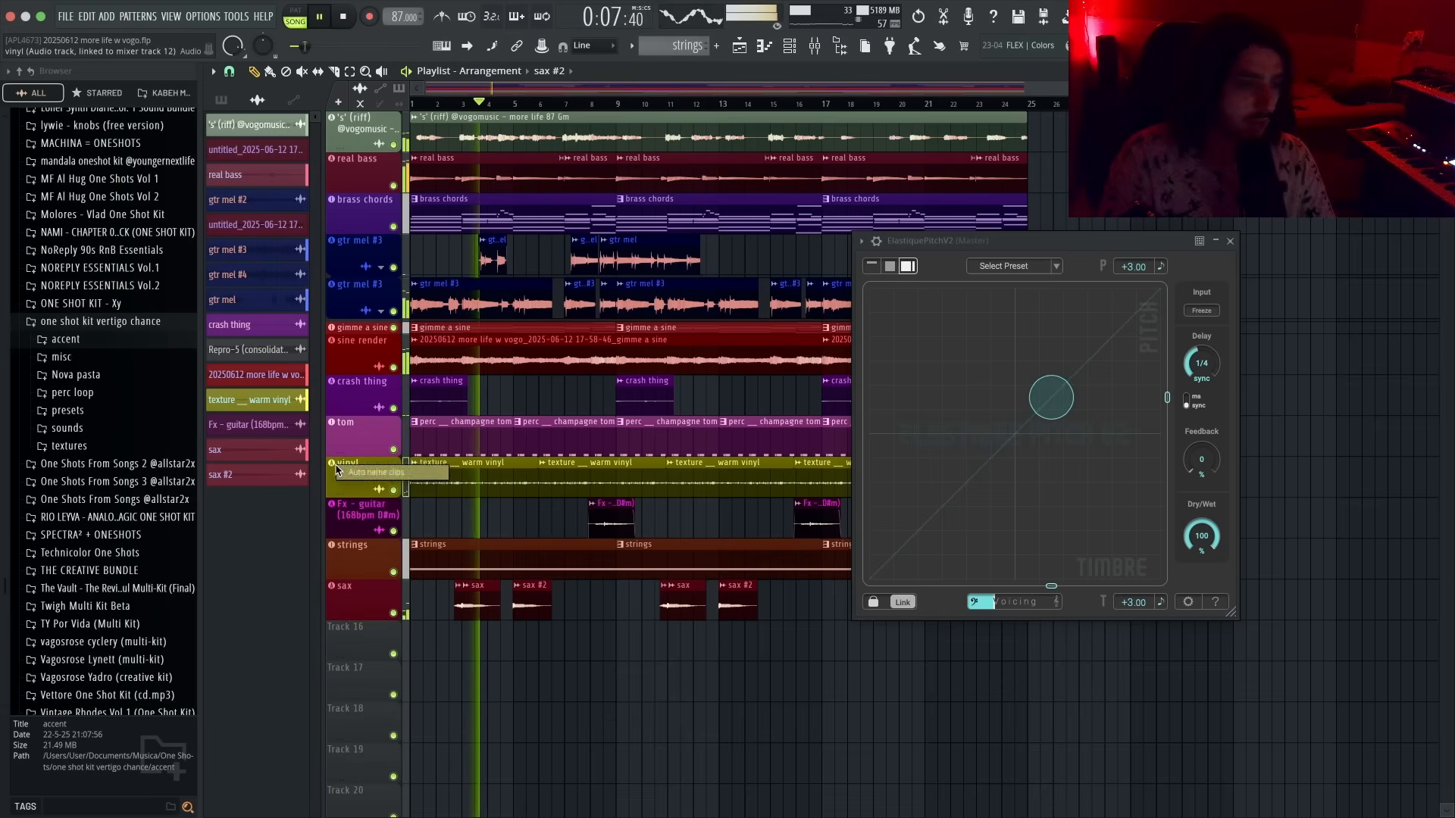
key("Return")
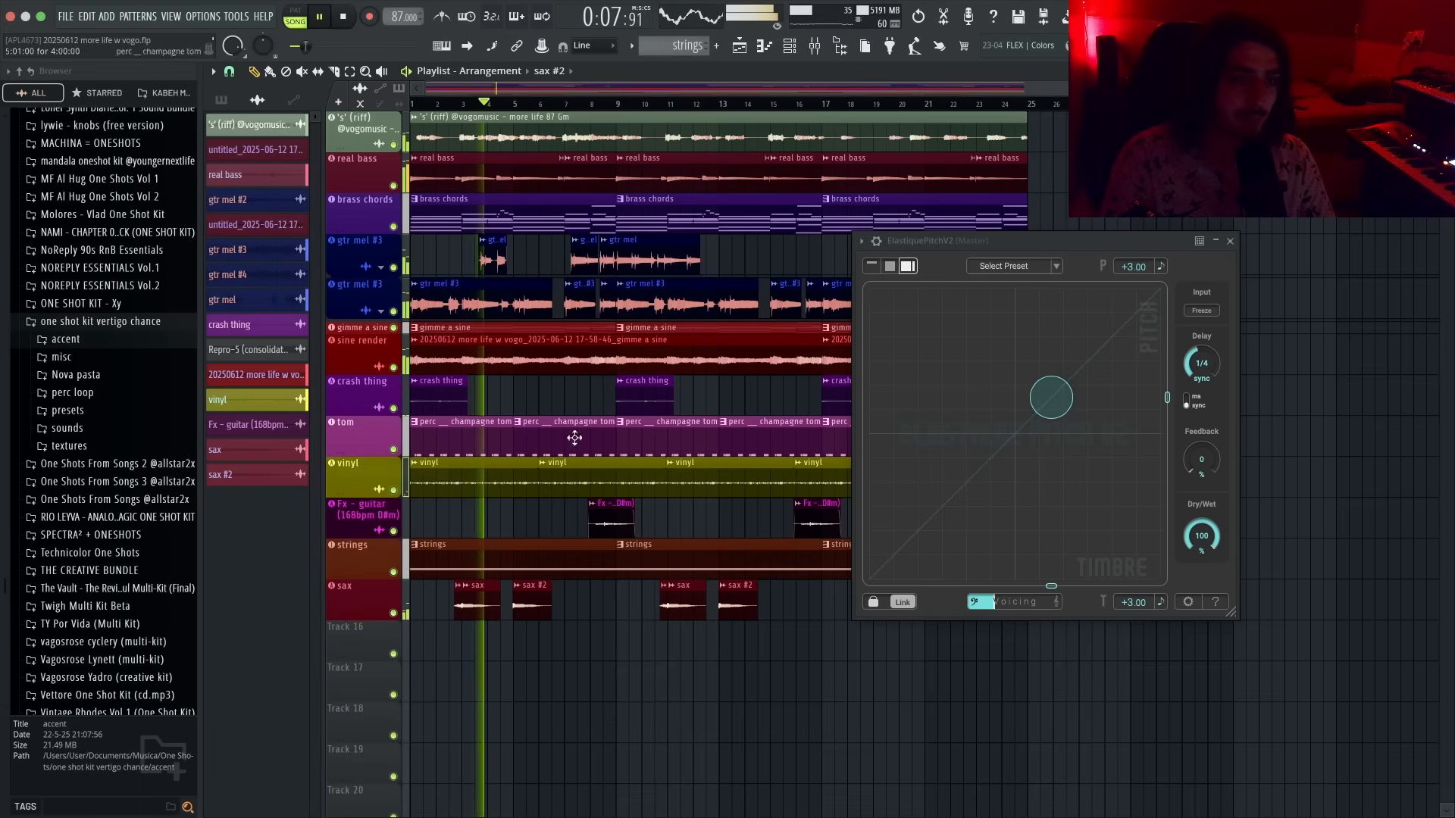
- Save the project and lower ElastiquePitchV2's pitch to +2.00
left_click(932, 248)
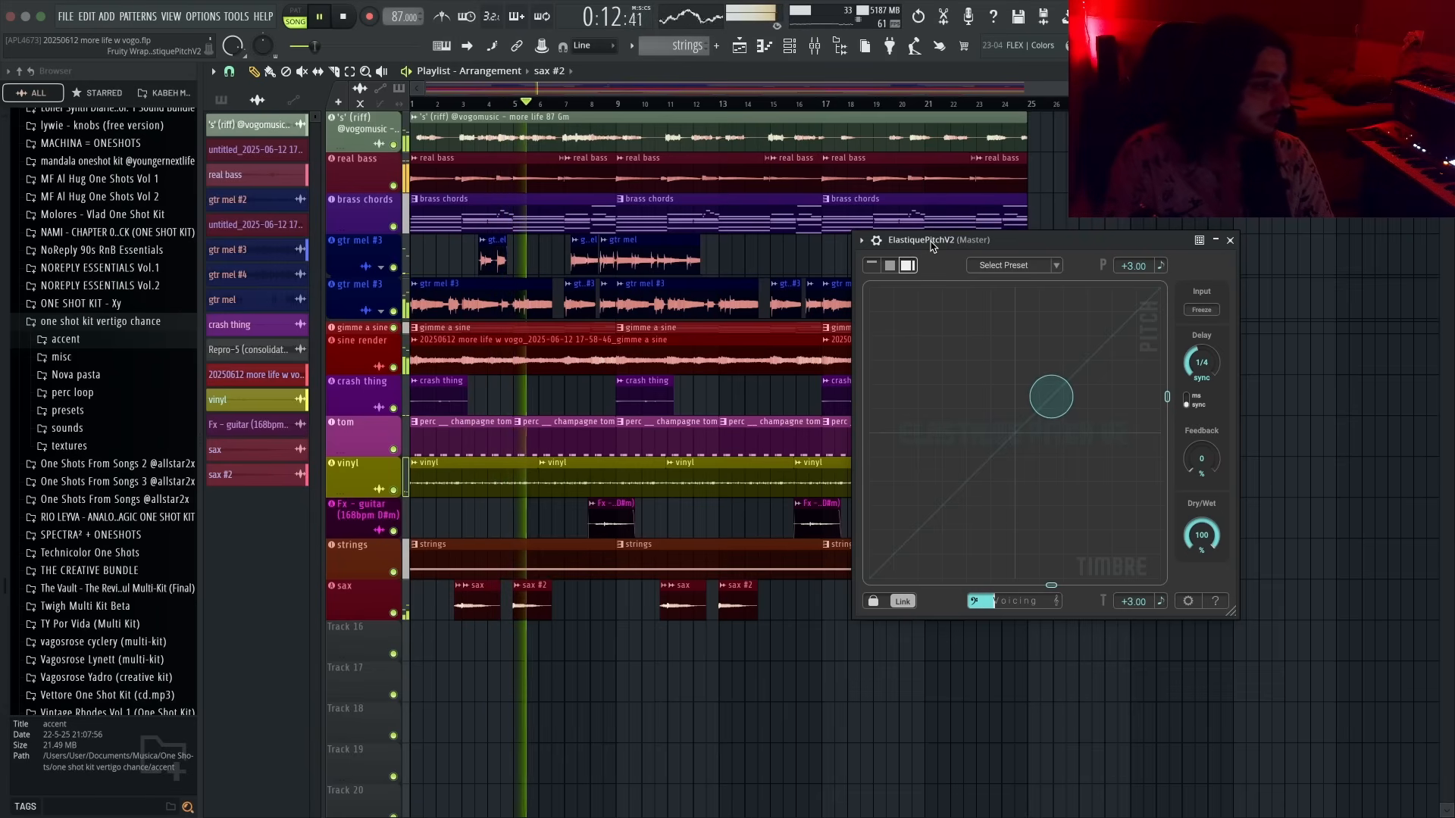
key("ctrl+s")
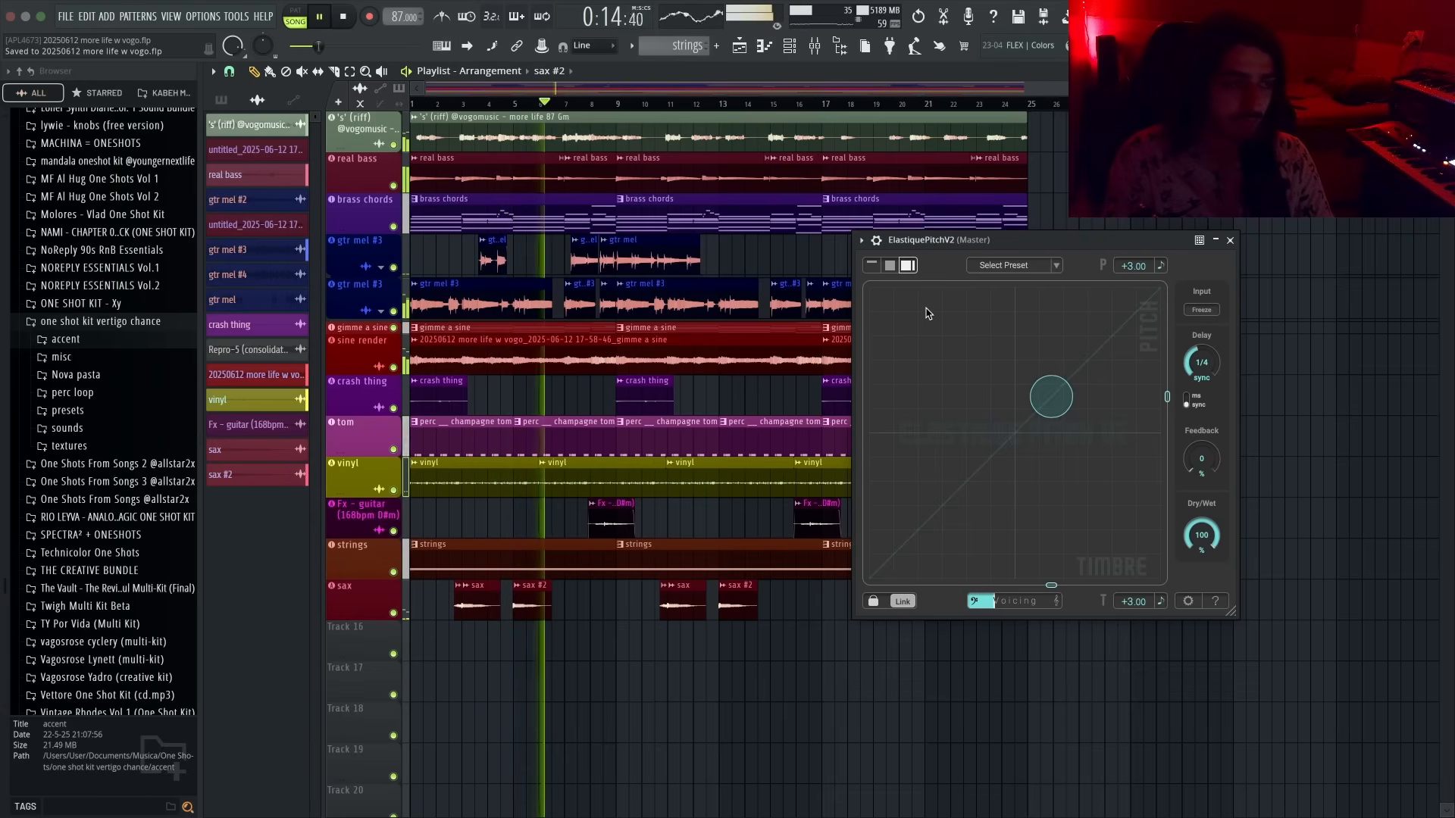
mouse_move(1051, 397)
left_mouse_down()
mouse_move(1026, 422)
mouse_move(1042, 408)
left_mouse_up()
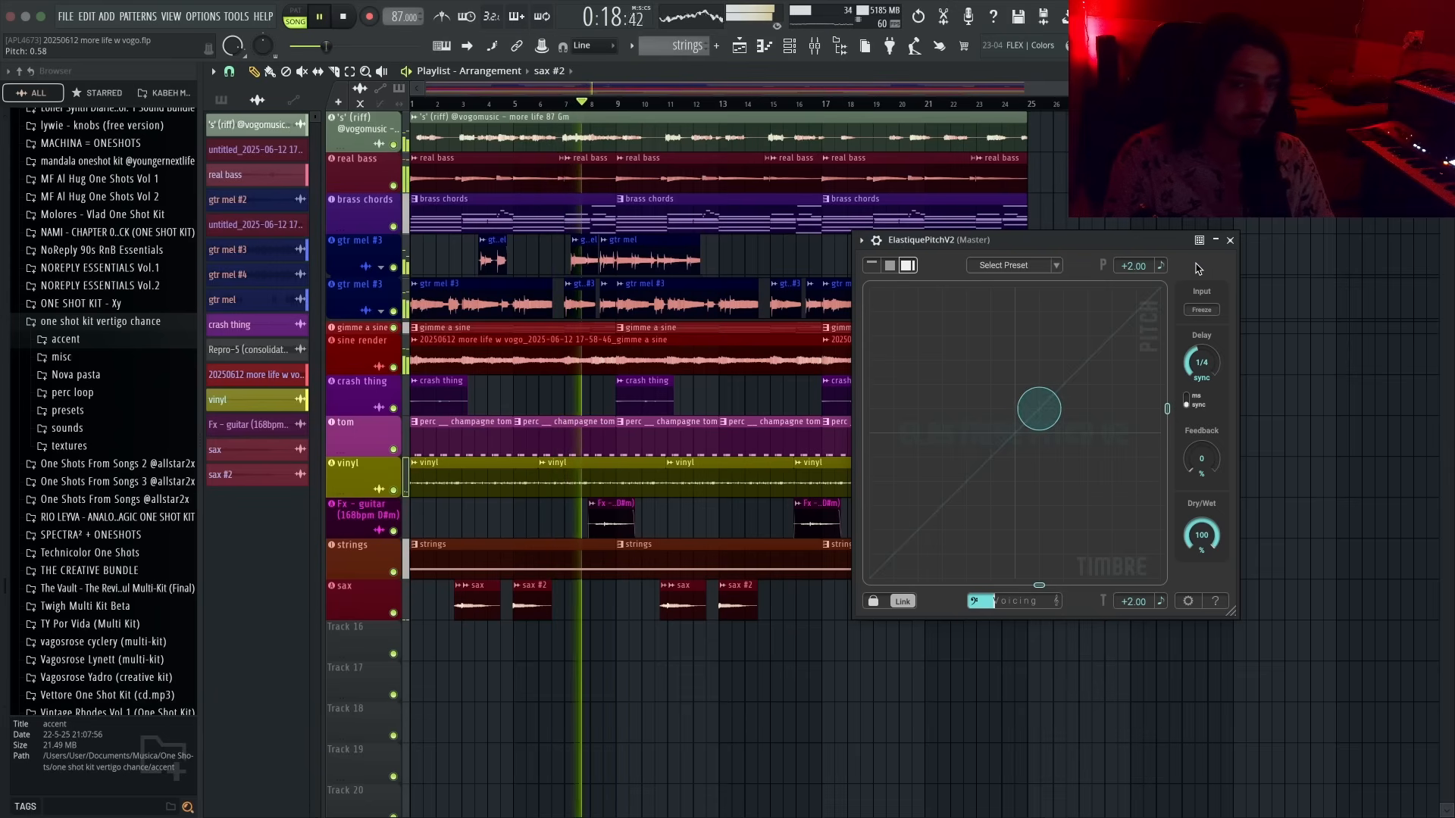
key("Escape")
key("F9")
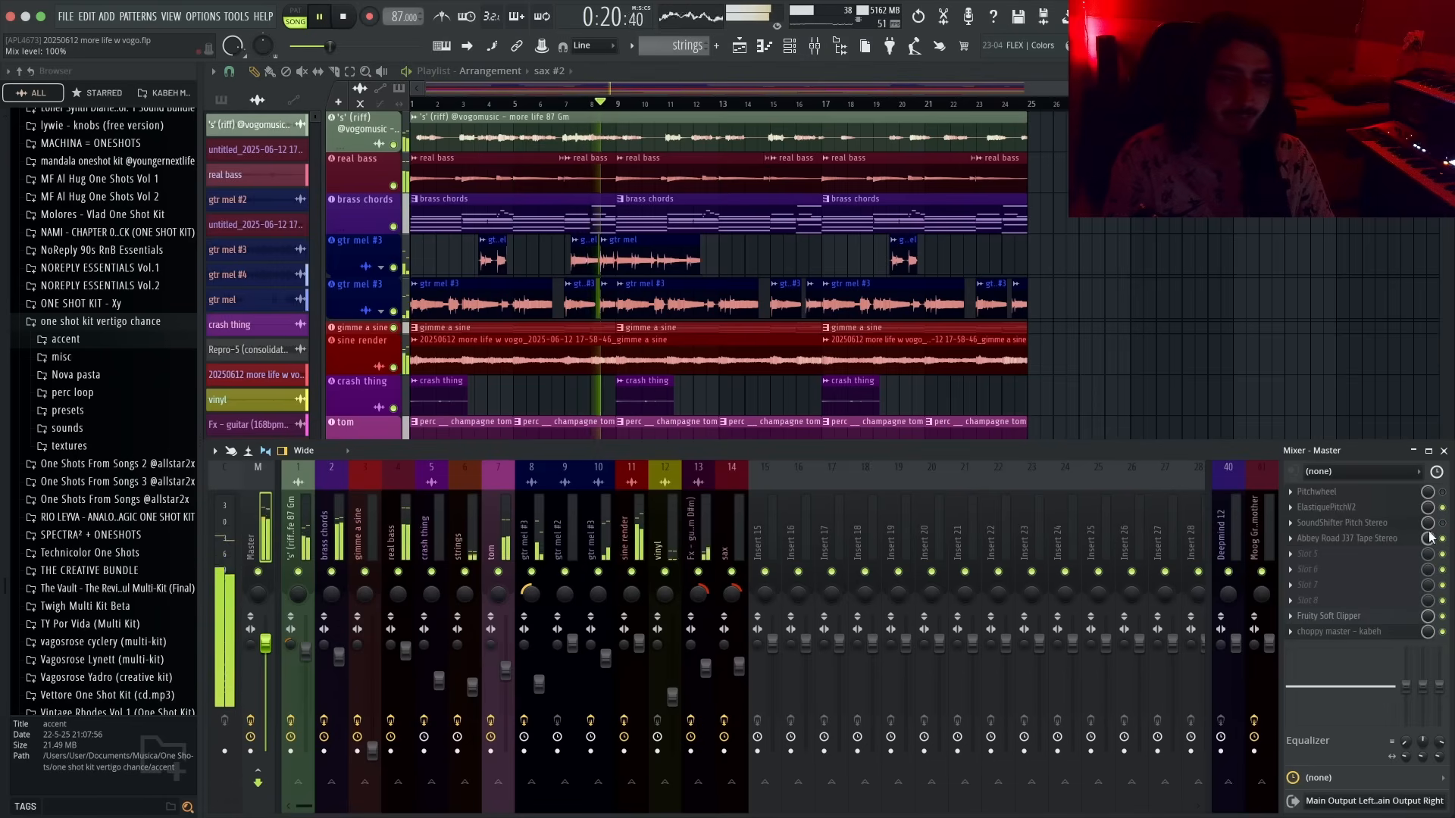
- Open Pitchwheel, set its pitch wheel to -3.0 and sweep the timbre wheel to about 6.92
left_click(1402, 492)
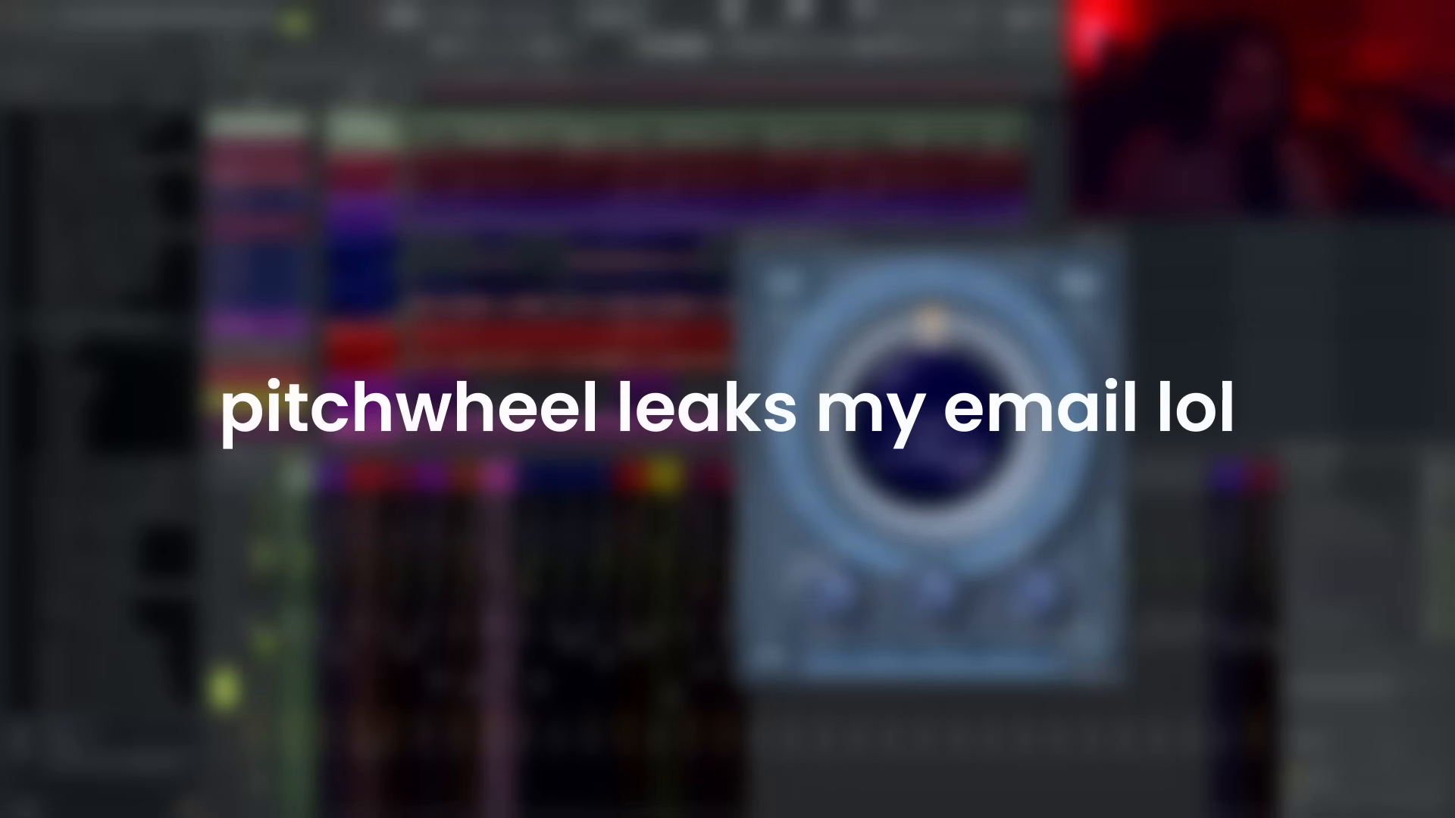
left_click_drag(932, 244, 726, 223)
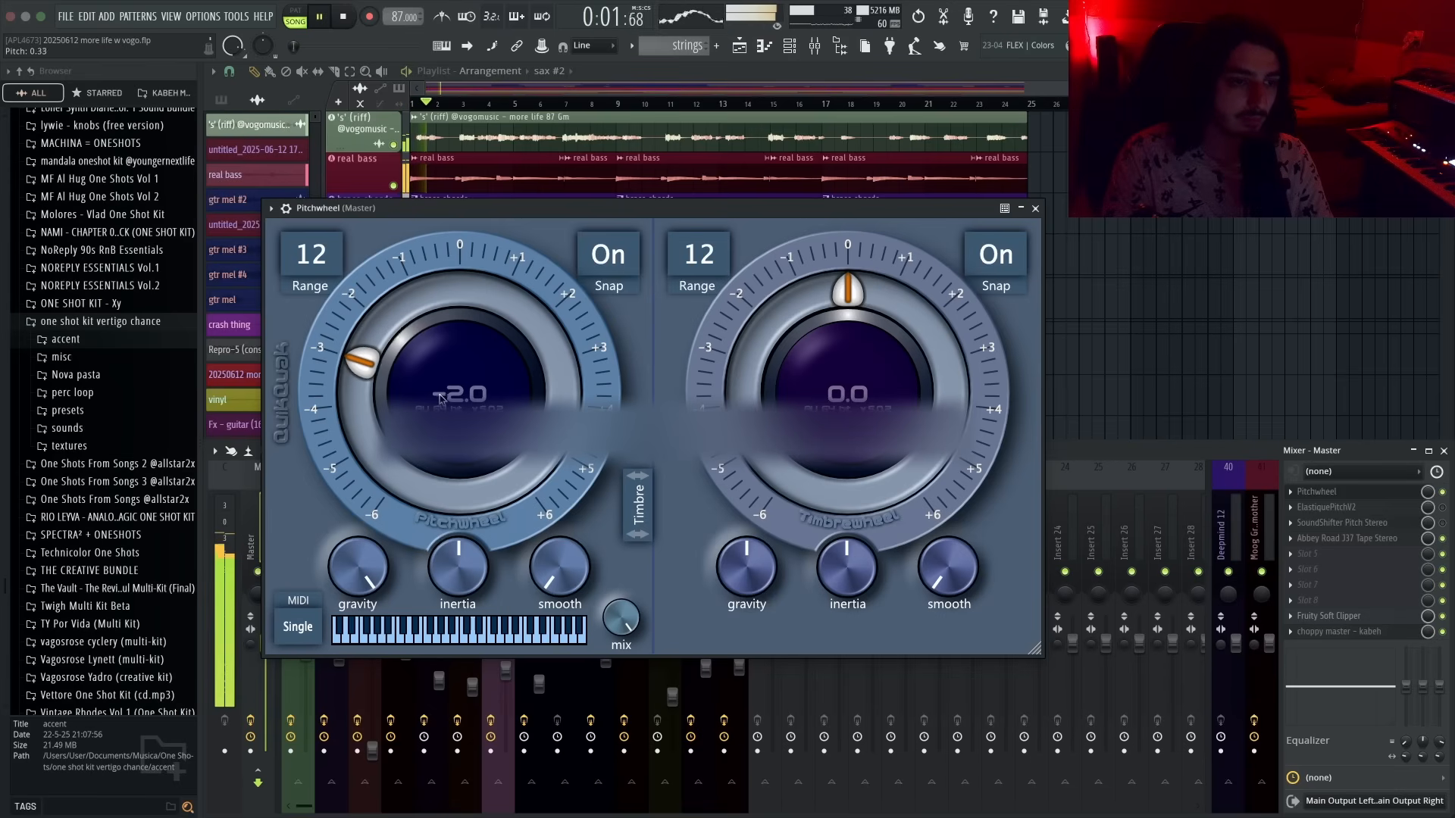
left_click_drag(849, 397, 768, 493)
left_click_drag(800, 401, 816, 356)
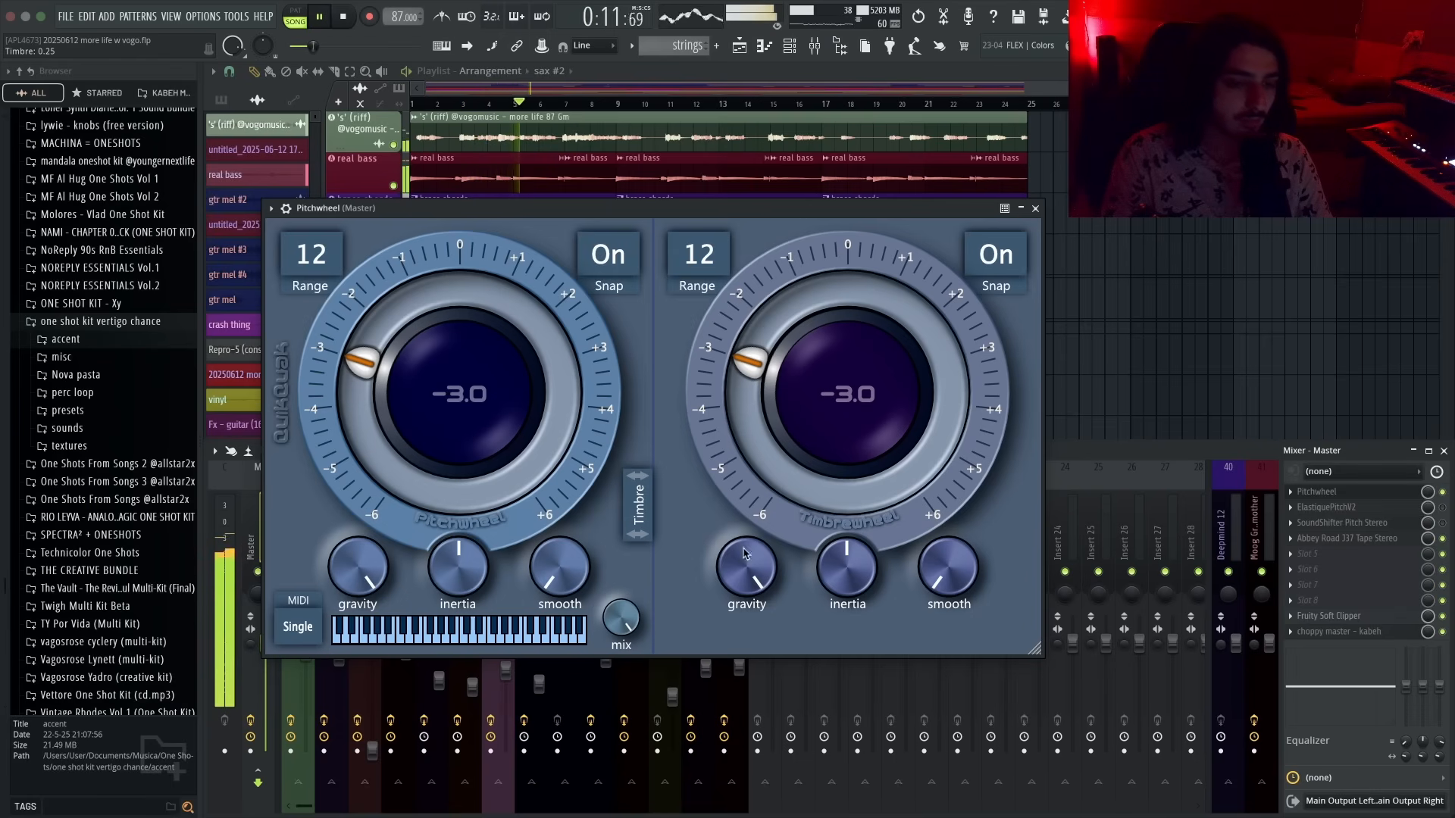
left_click_drag(840, 451, 816, 262)
left_click_drag(813, 331, 824, 402)
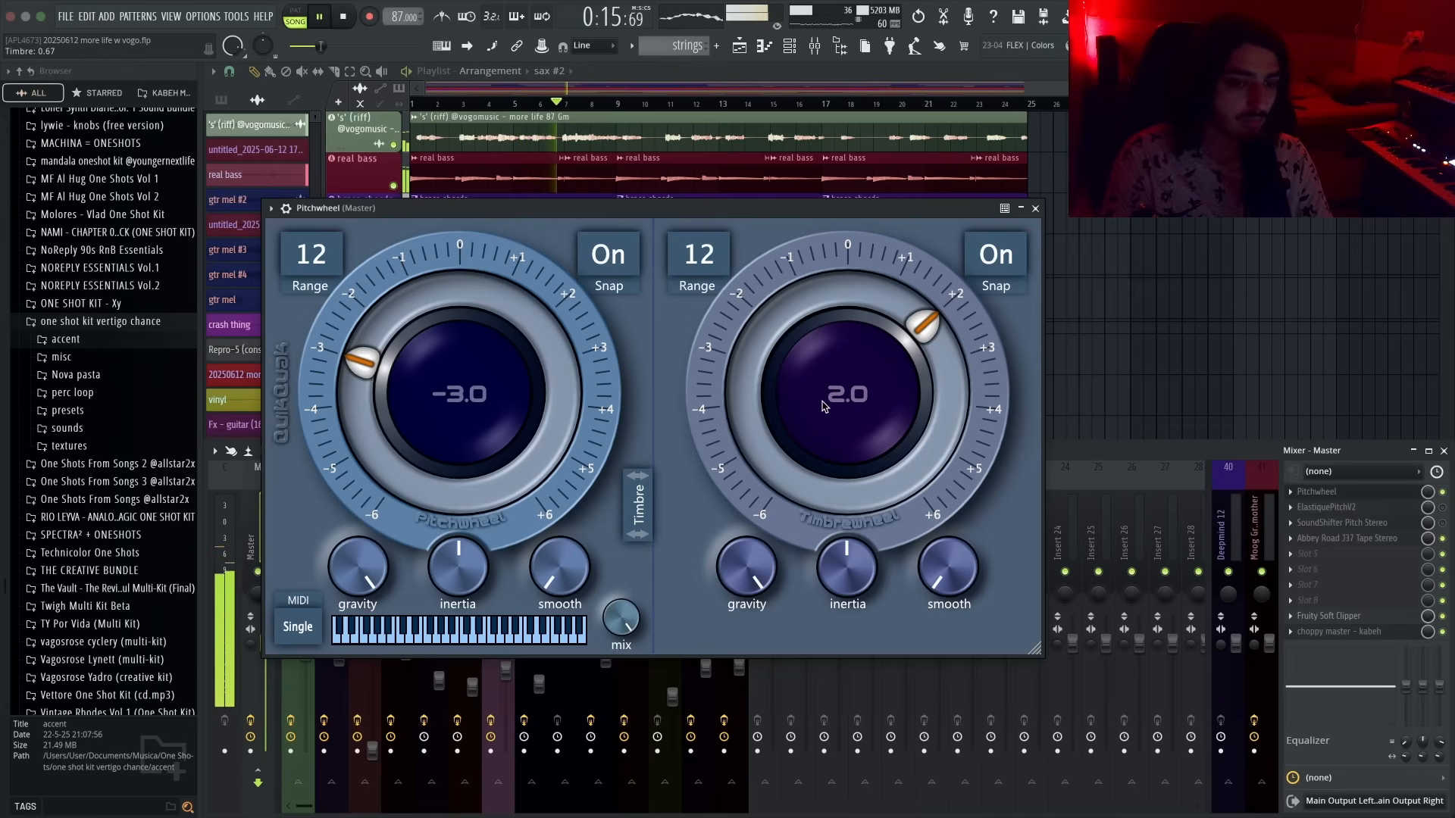
left_click_drag(838, 326, 857, 534)
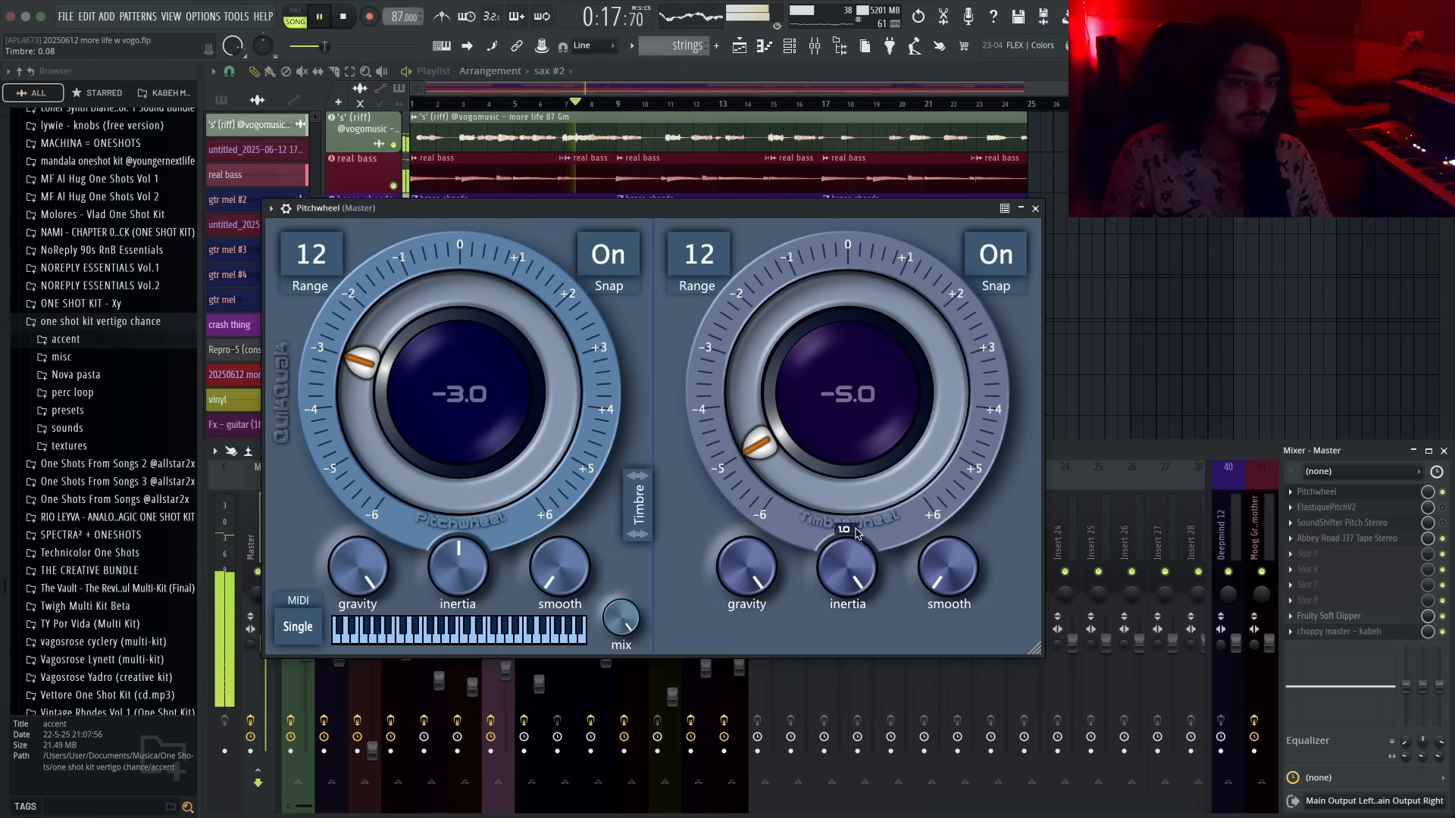
double_click(851, 419)
left_click_drag(836, 470, 846, 263)
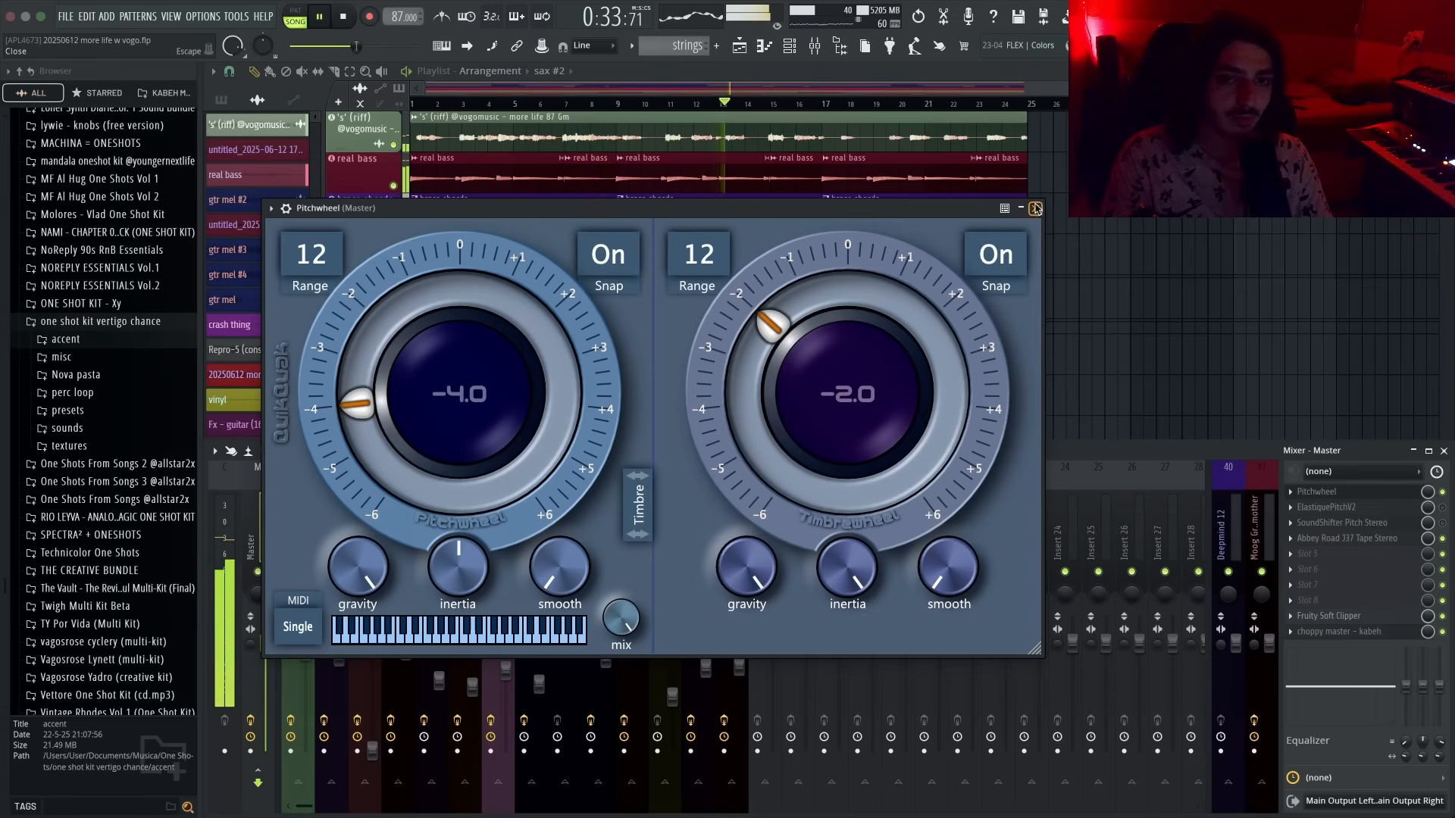
- Play the project to audition the pitch effects on the master track
left_click(1383, 501)
key("space")
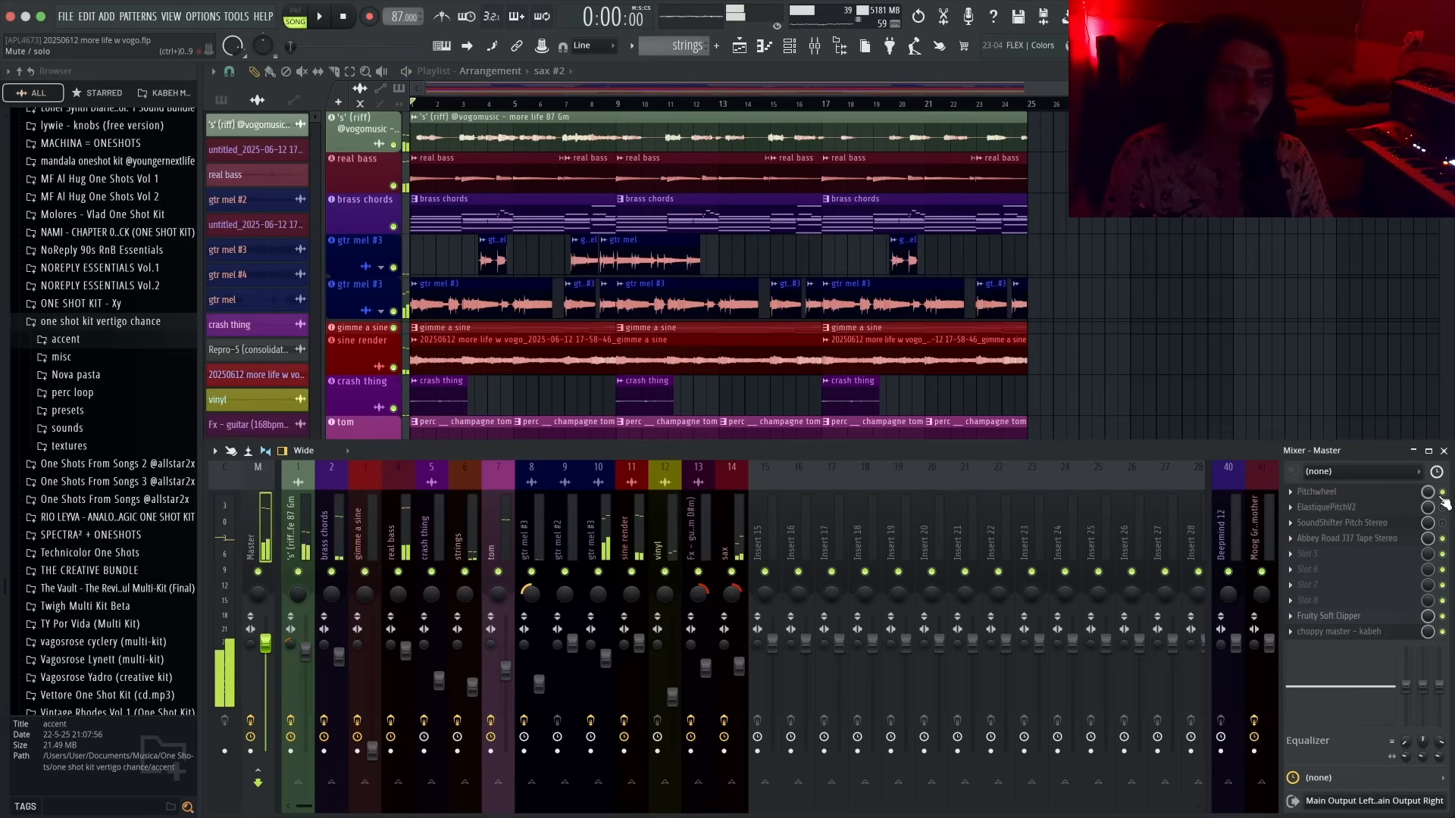
key("space")
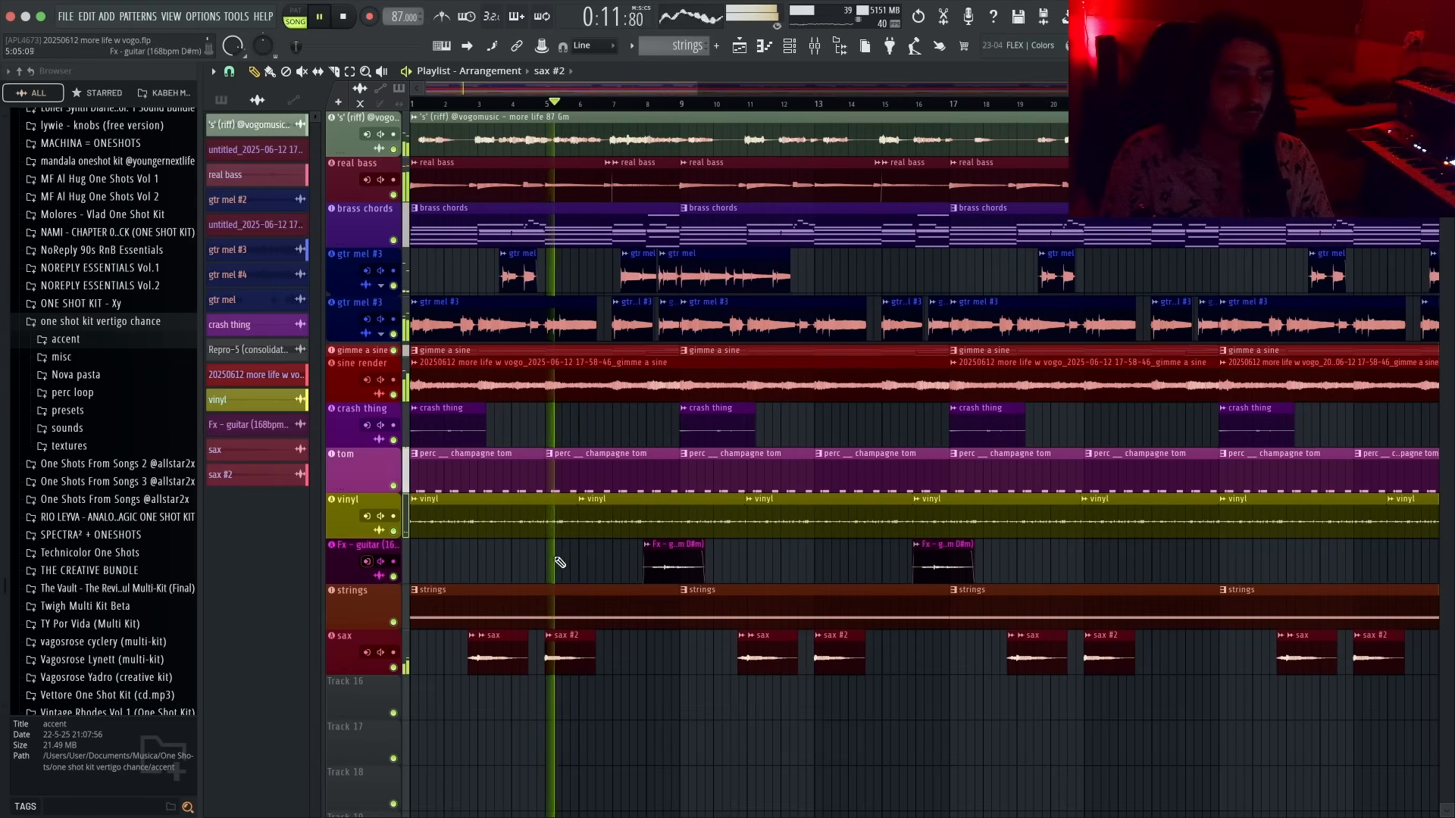
- Delete the first sax clip at the start of the arrangement
scroll(561, 565, "up", 2)
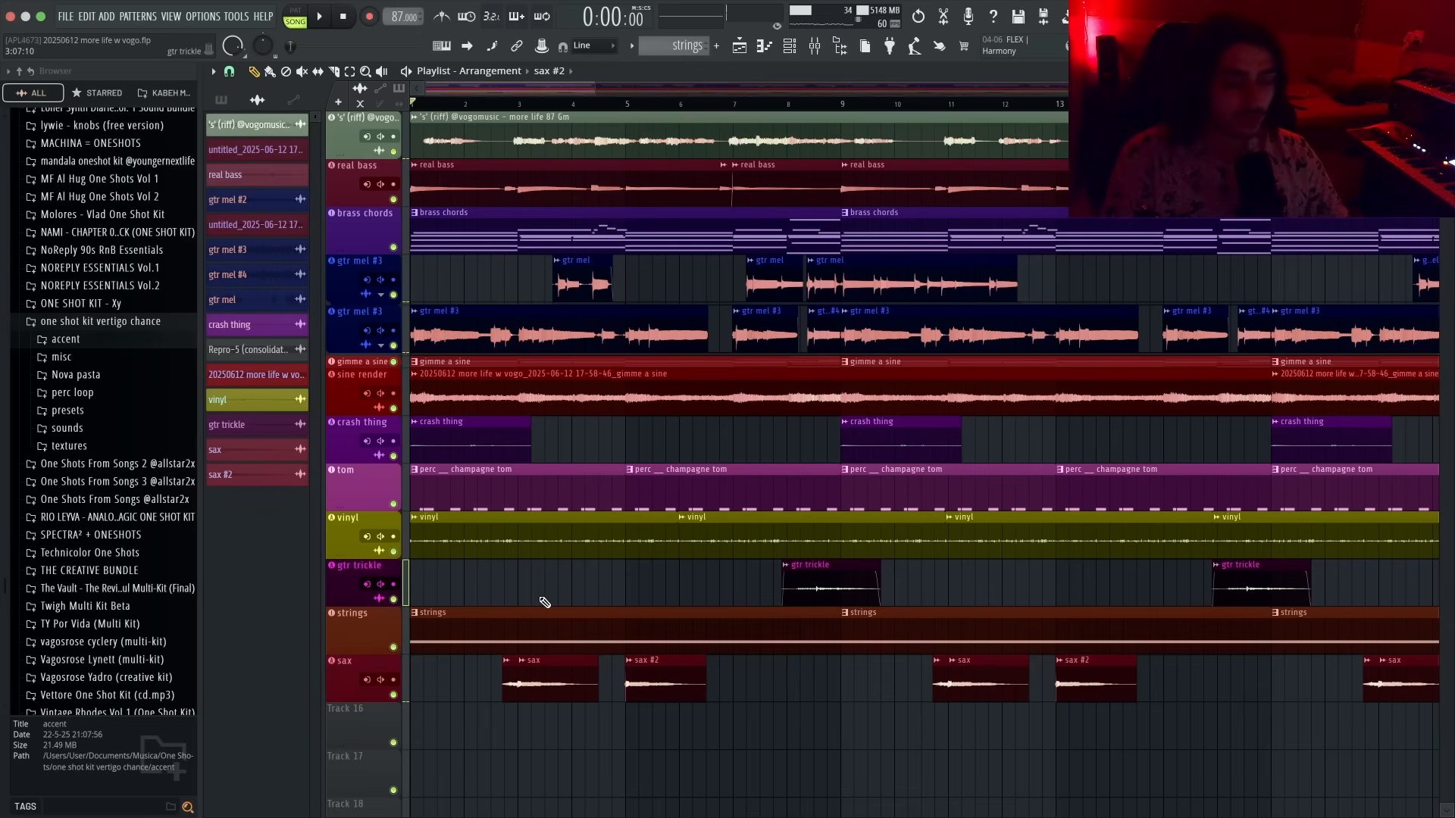
right_click(505, 670)
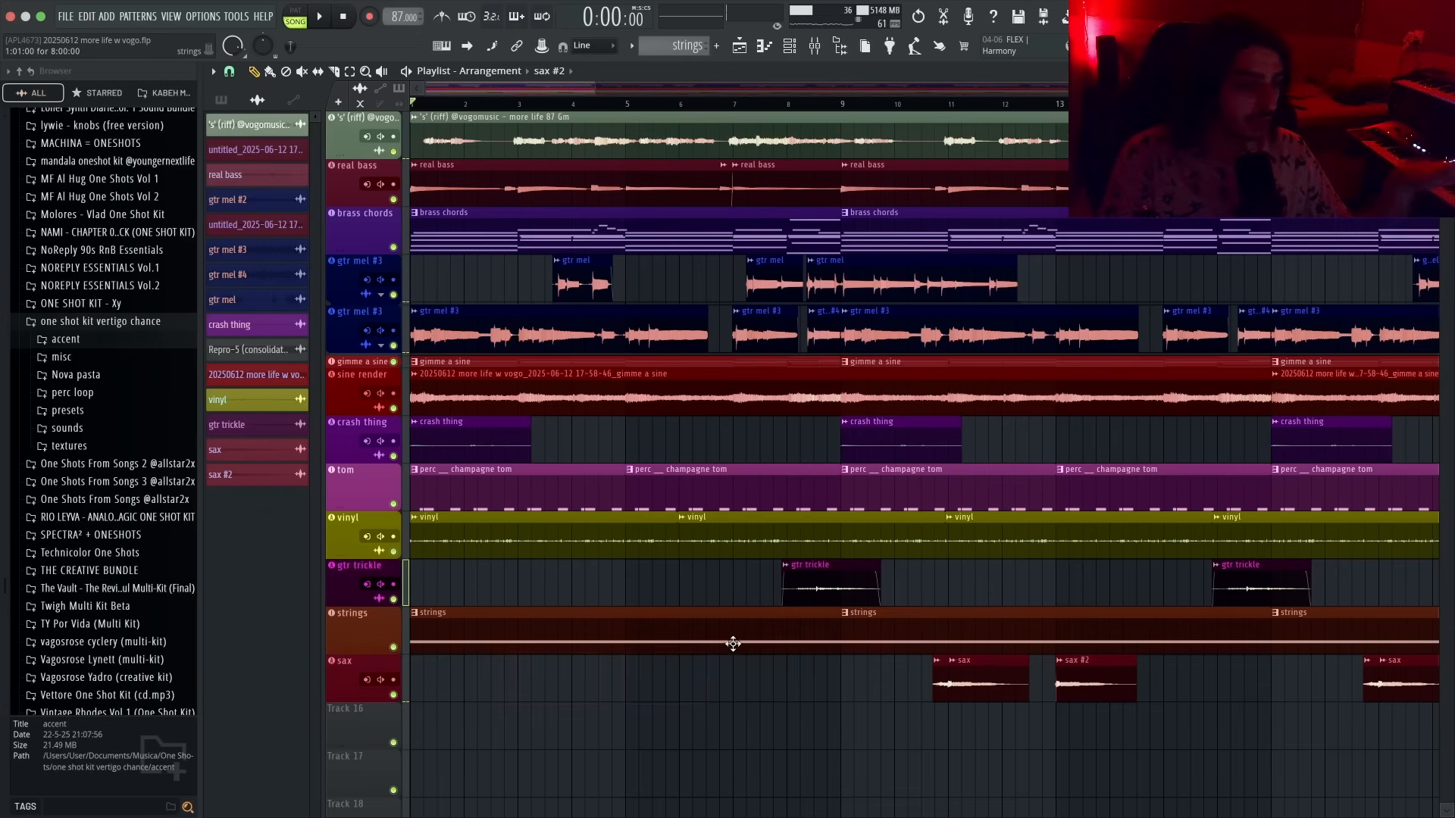
- Auto-name the sine render track's clips and delete the first sine render clip at the start of the arrangement
right_click(576, 481)
right_click(338, 370)
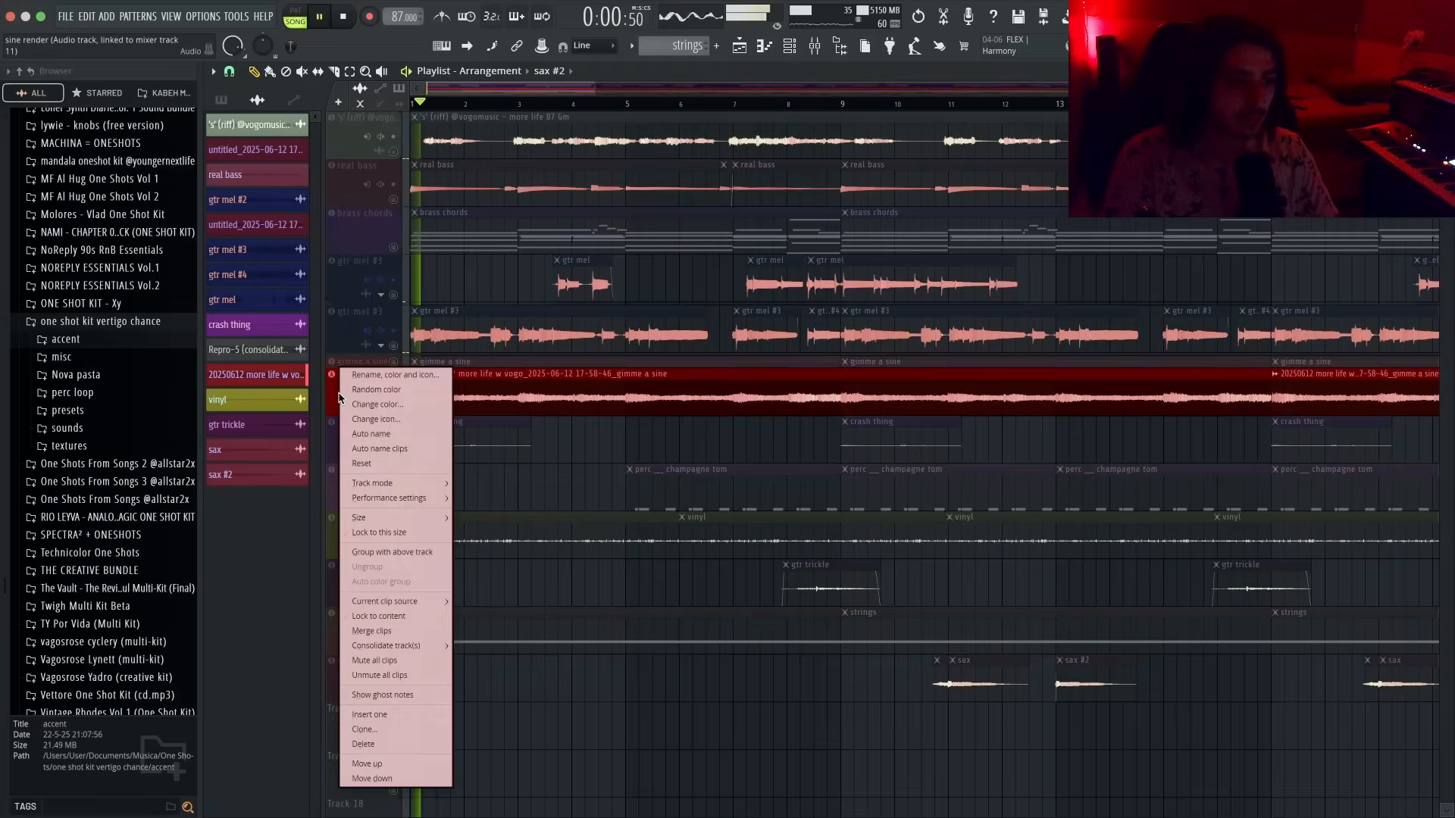
left_click(387, 443)
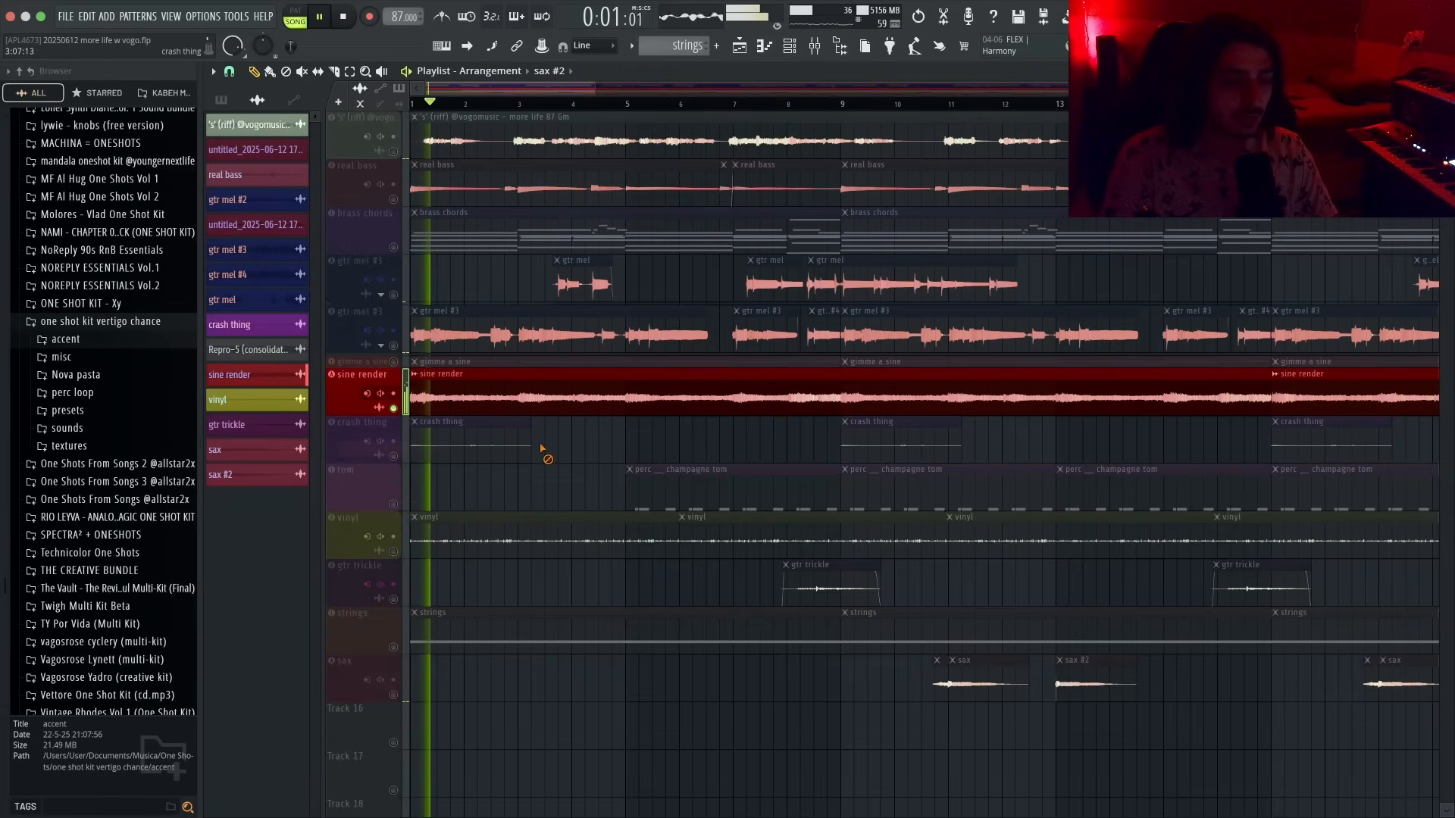
right_click(497, 408)
- Clear the track solo and play the arrangement to audition it
key("space")
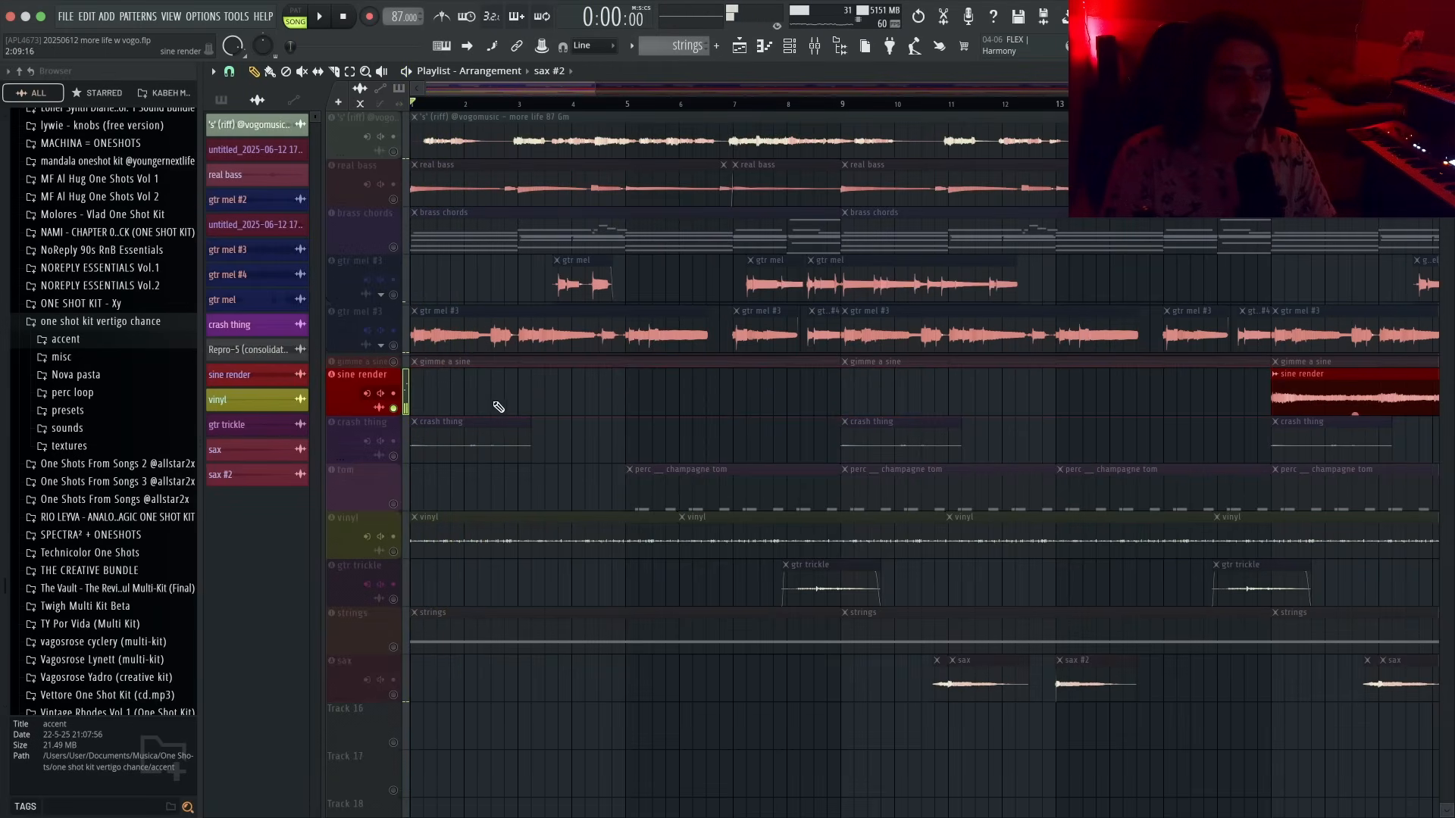
key("space")
left_click(395, 360)
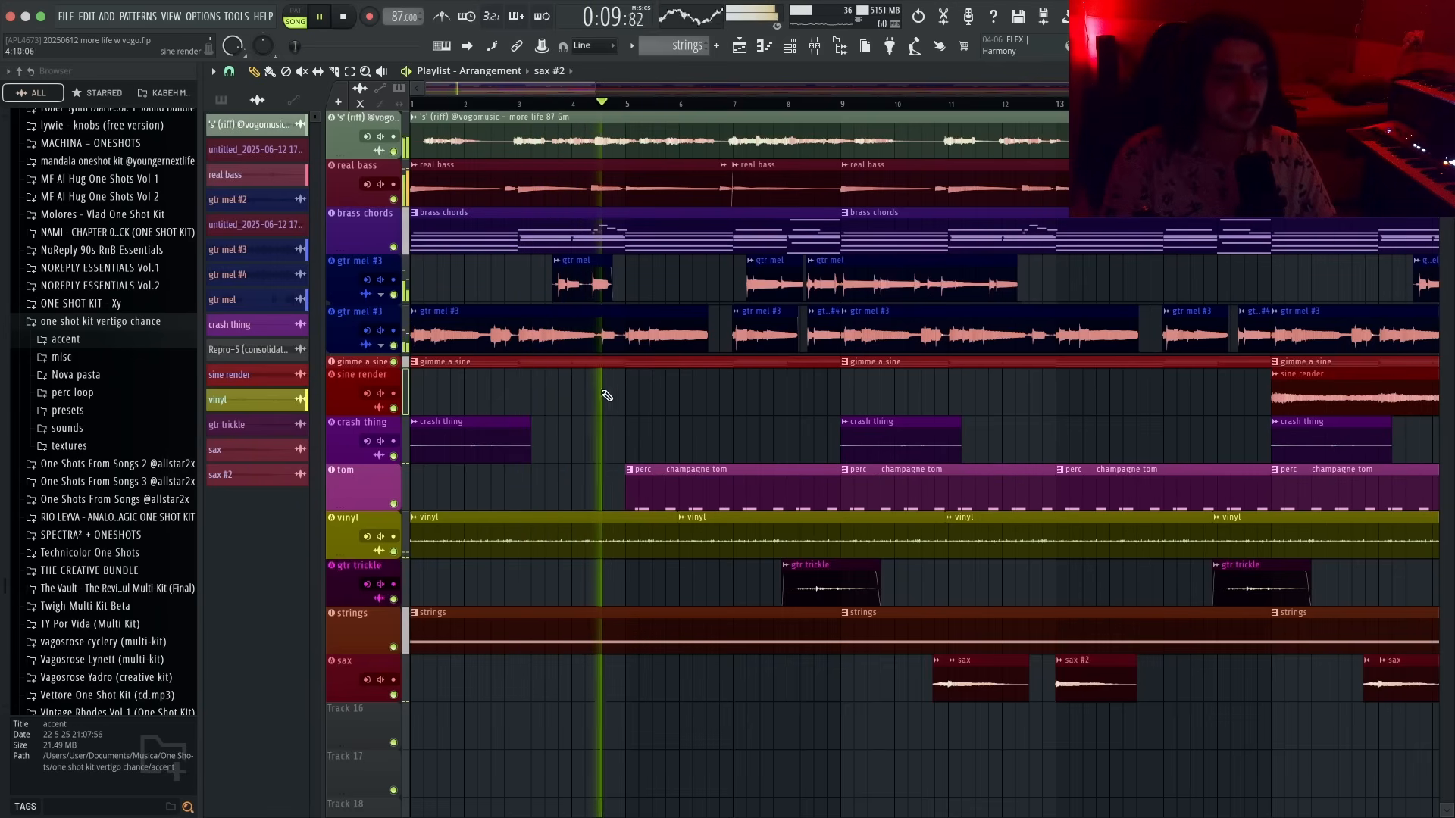
key("space")
key("space")
- Mute the middle real bass clip around bar 4 with the Mute tool, then return to the Draw tool
scroll(559, 367, "up", 5)
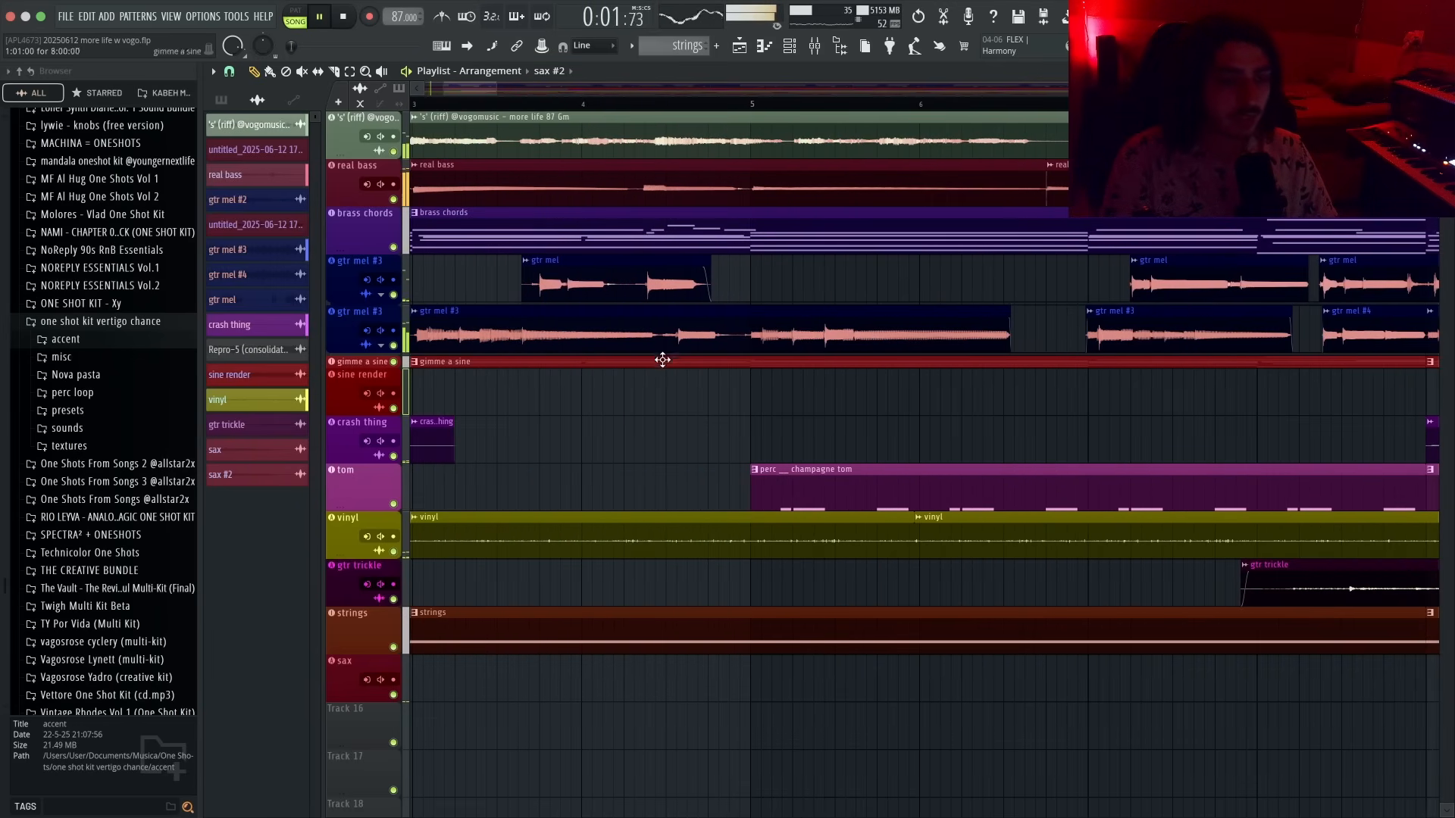
scroll(658, 404, "up", 3)
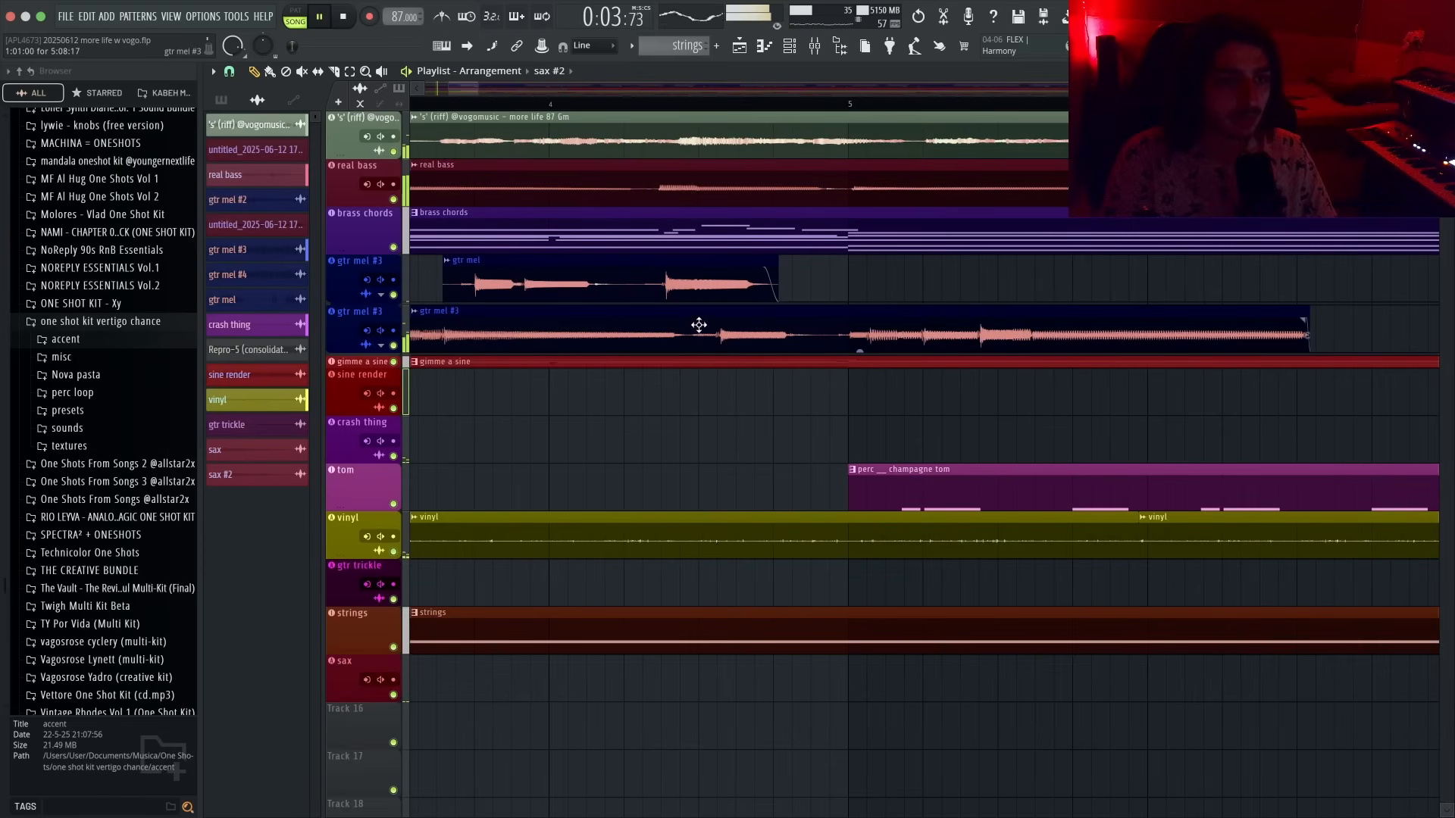
key("t")
left_click(801, 198)
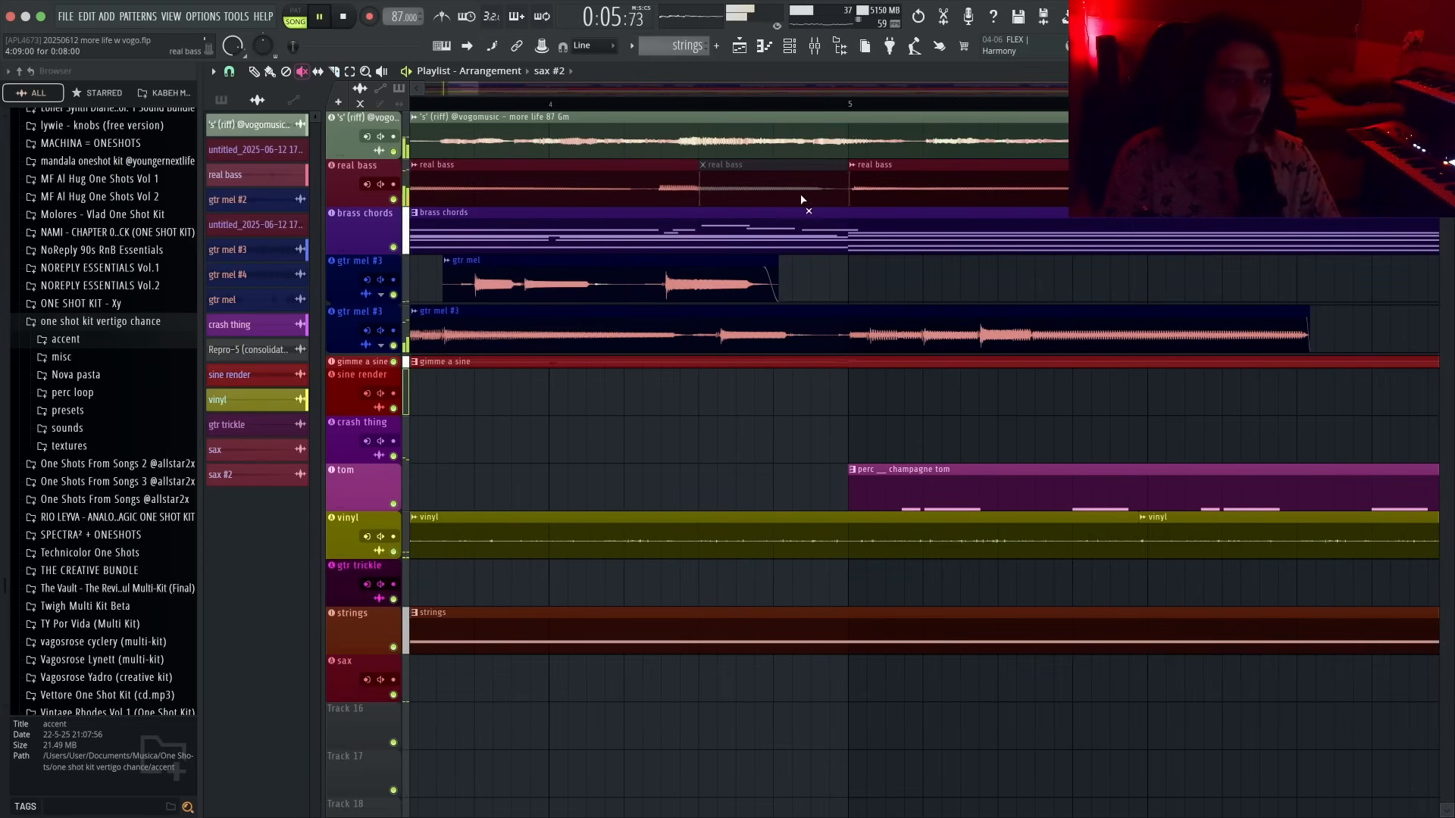
key("p")
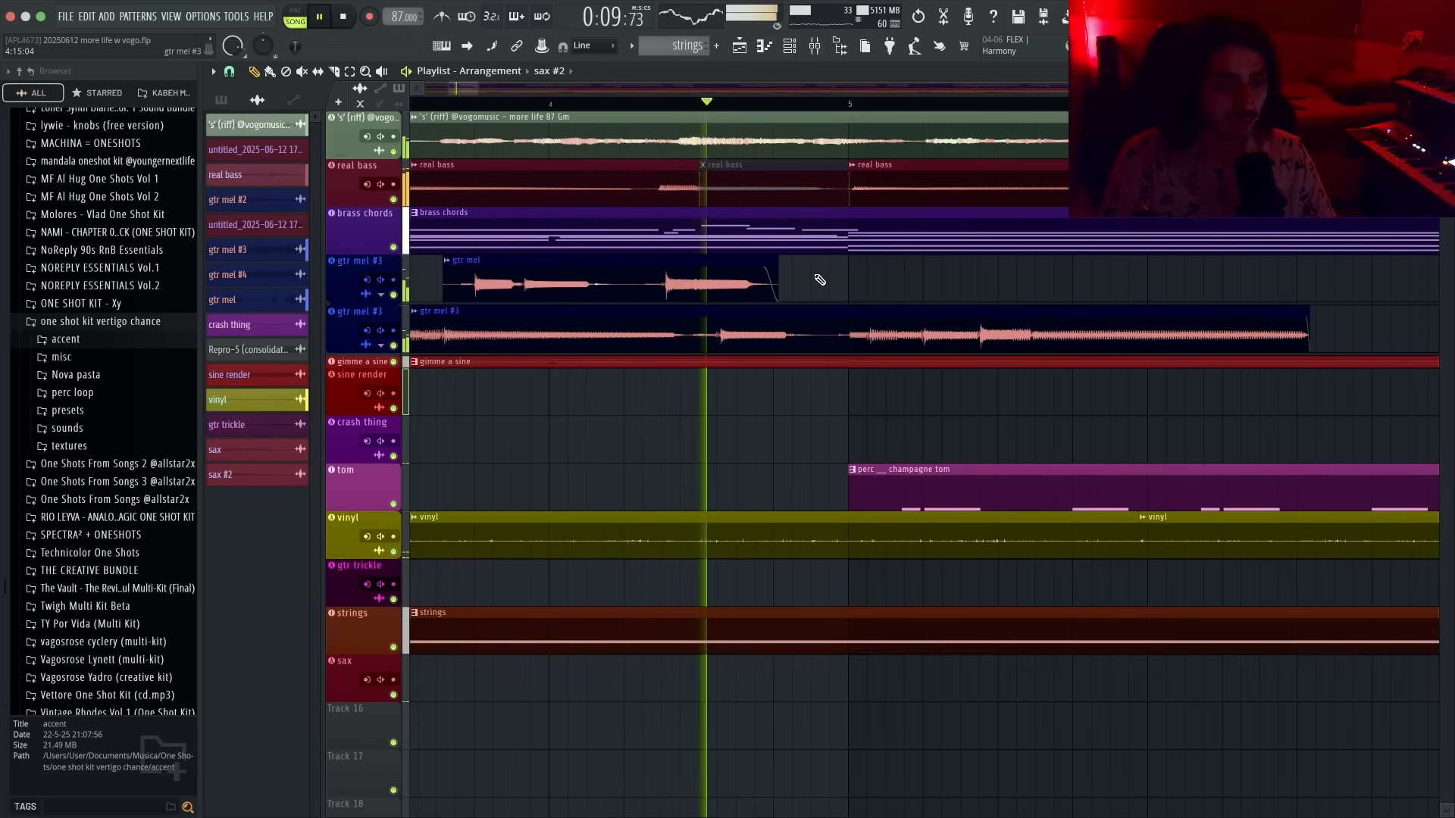
- Move the muted real bass clip around bar 4 earlier, over the end of the first real bass clip
scroll(823, 277, "down", 5)
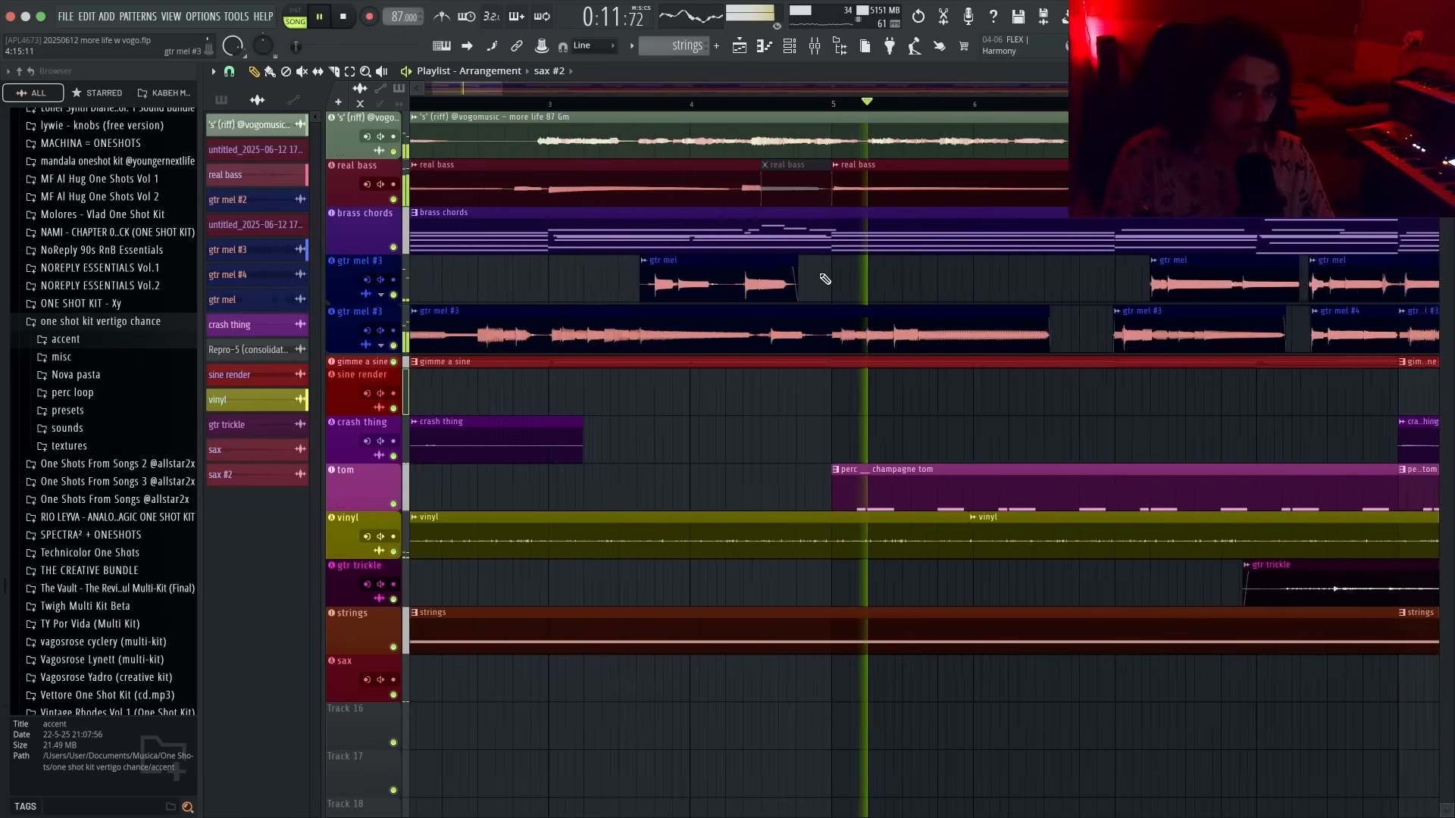
left_click(665, 102)
scroll(782, 164, "up", 5)
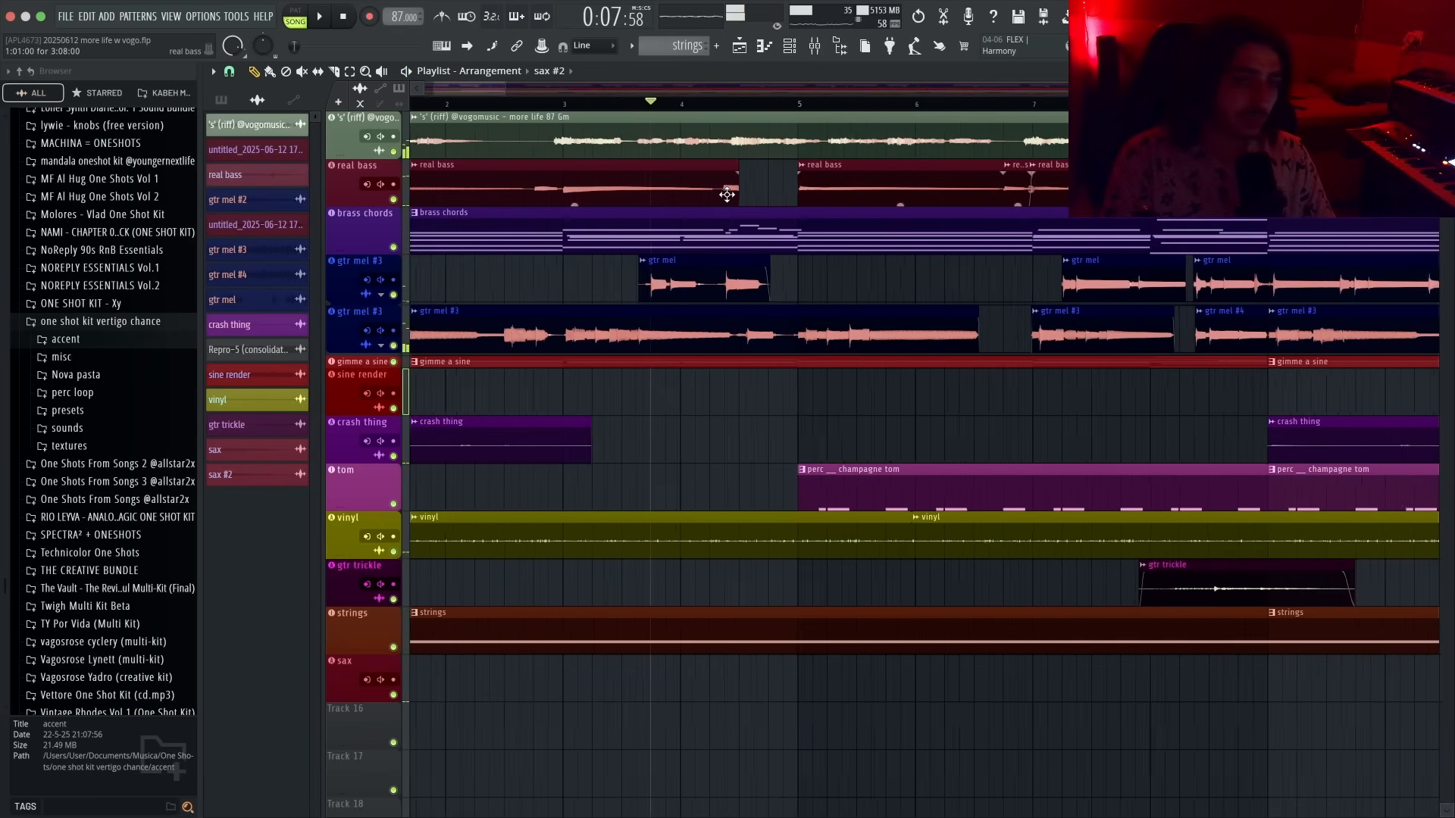
left_click_drag(783, 163, 699, 173)
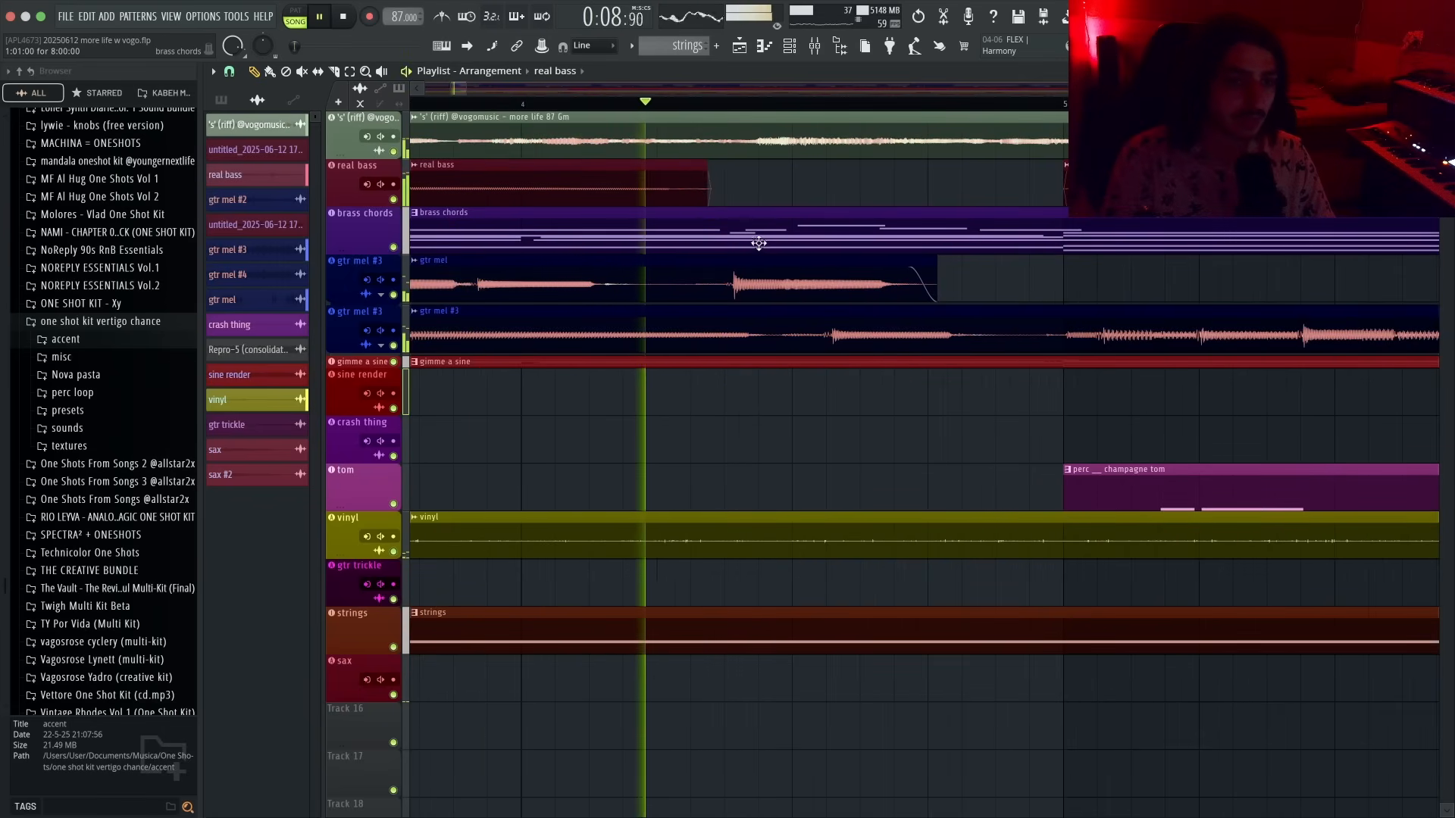
- Play back the edited section around bars 3 to 5 to audition it
scroll(758, 246, "down", 3)
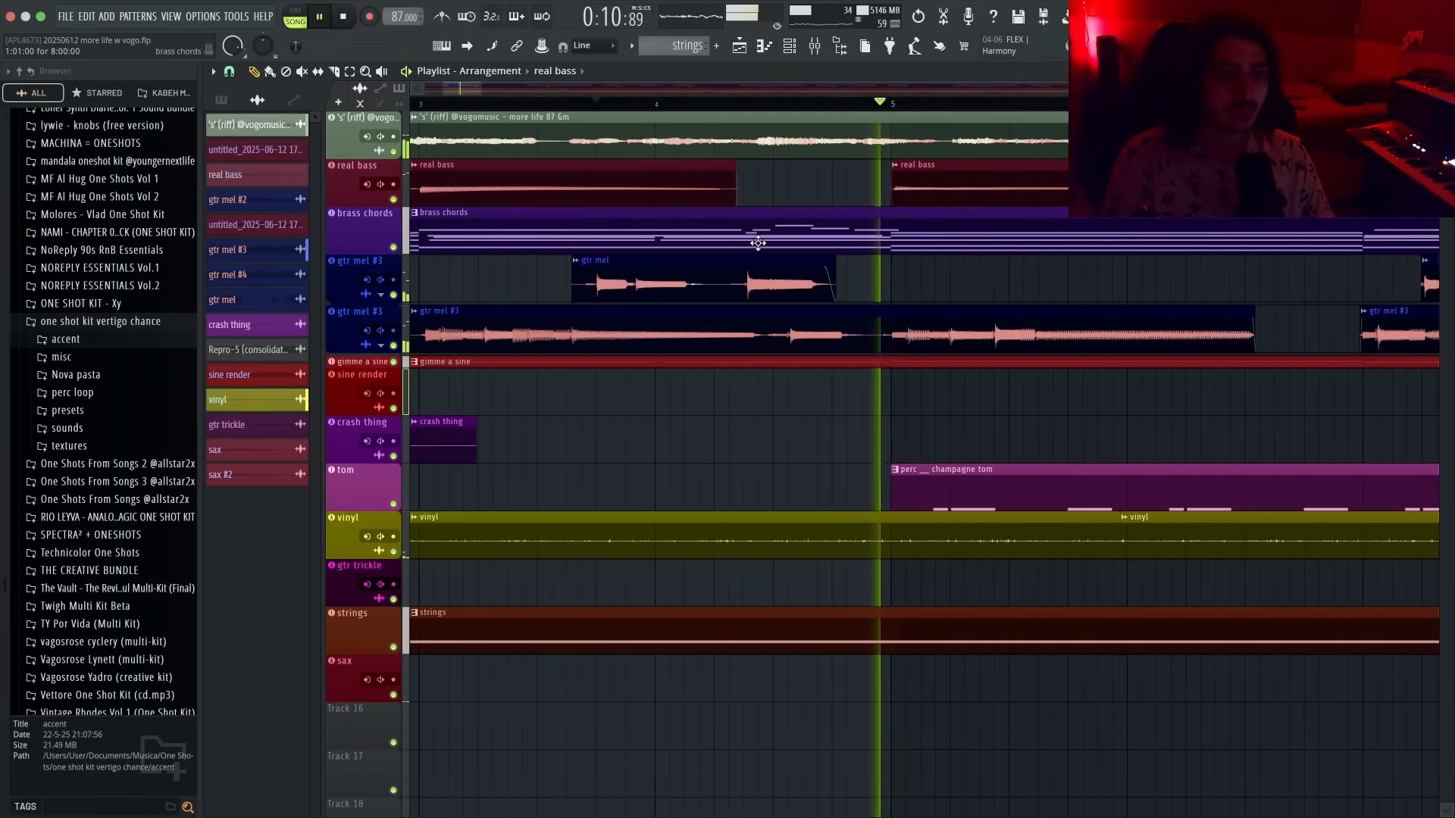
key("space")
key("space")
scroll(767, 240, "up", 3)
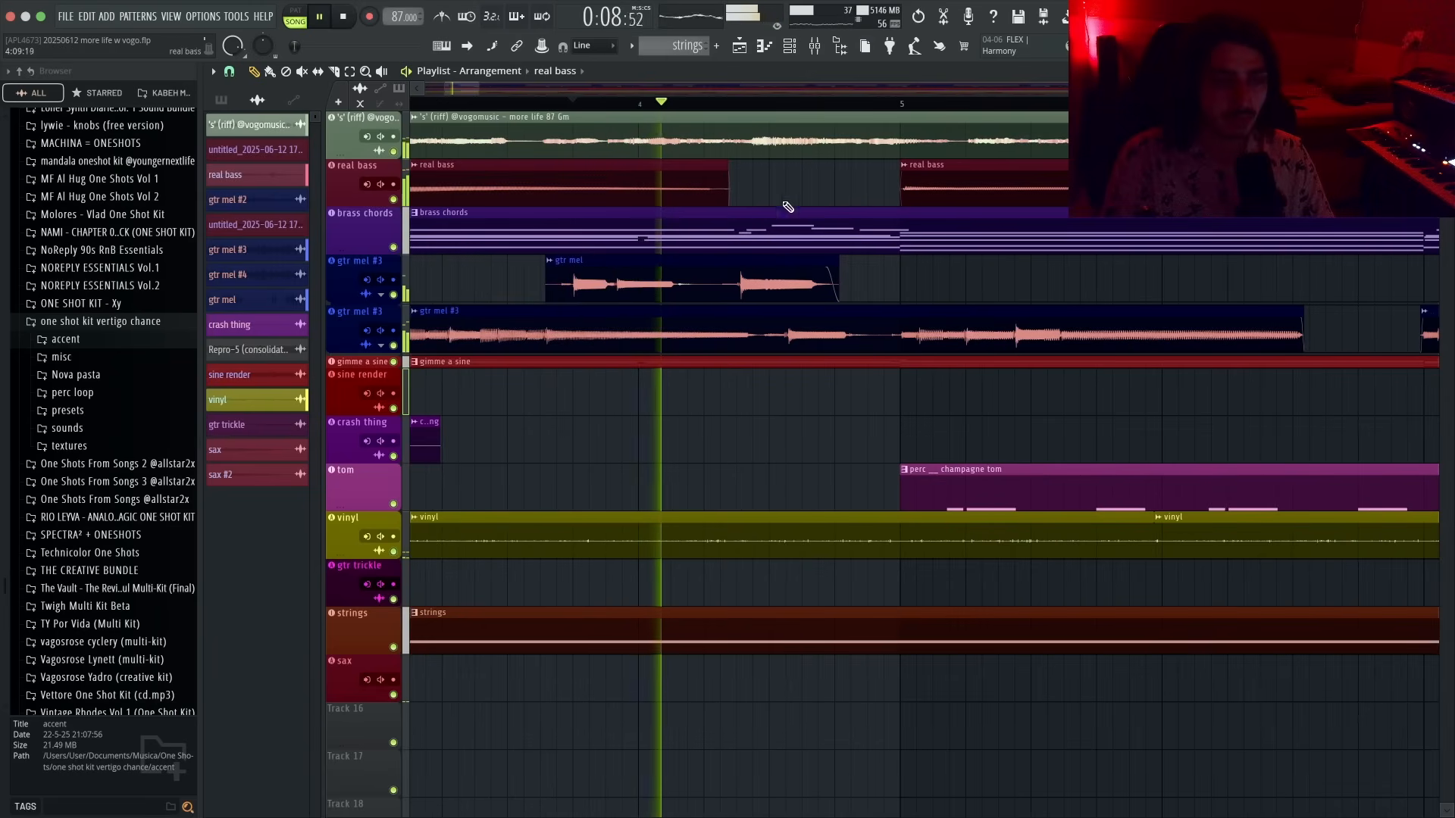
key("space")
key("space")
- Slice the vocal riff clip at two points around bars 4 and 5 and mute the section between them
left_click_drag(760, 145, 760, 156)
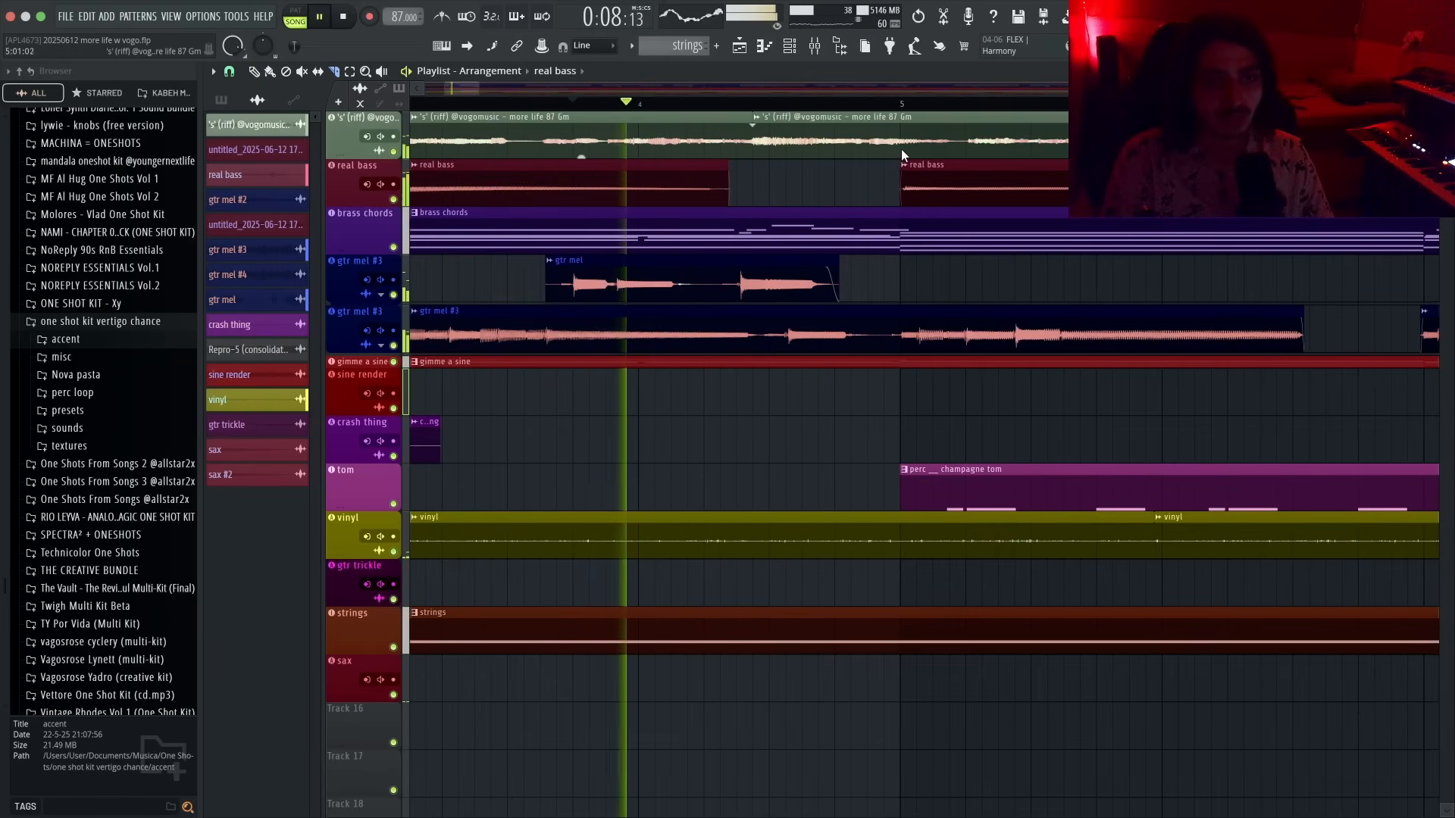
left_click_drag(902, 147, 903, 156)
key("t")
left_click(859, 139)
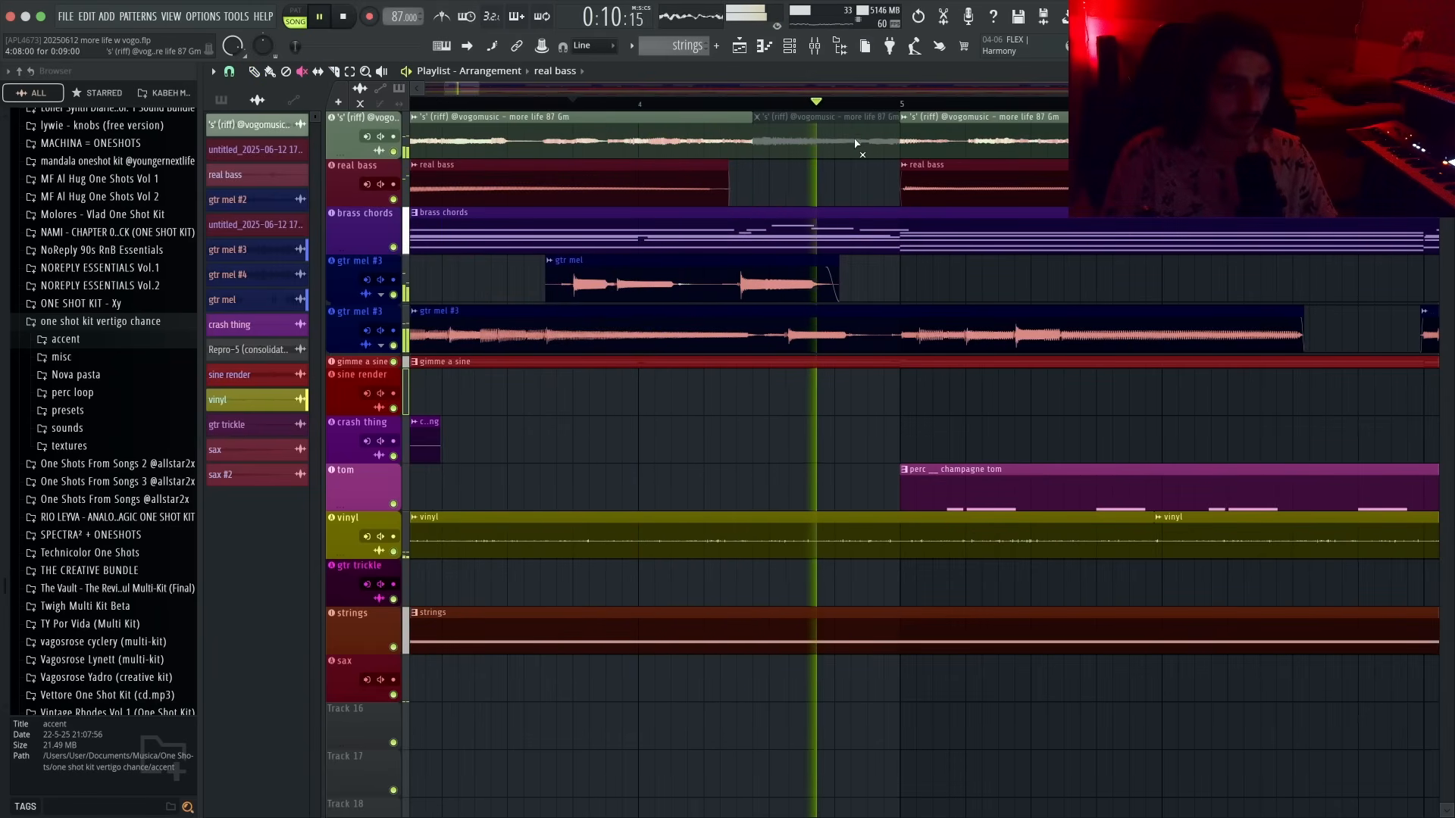
- Delete the muted vocal riff section and play back the result
key("space")
key("space")
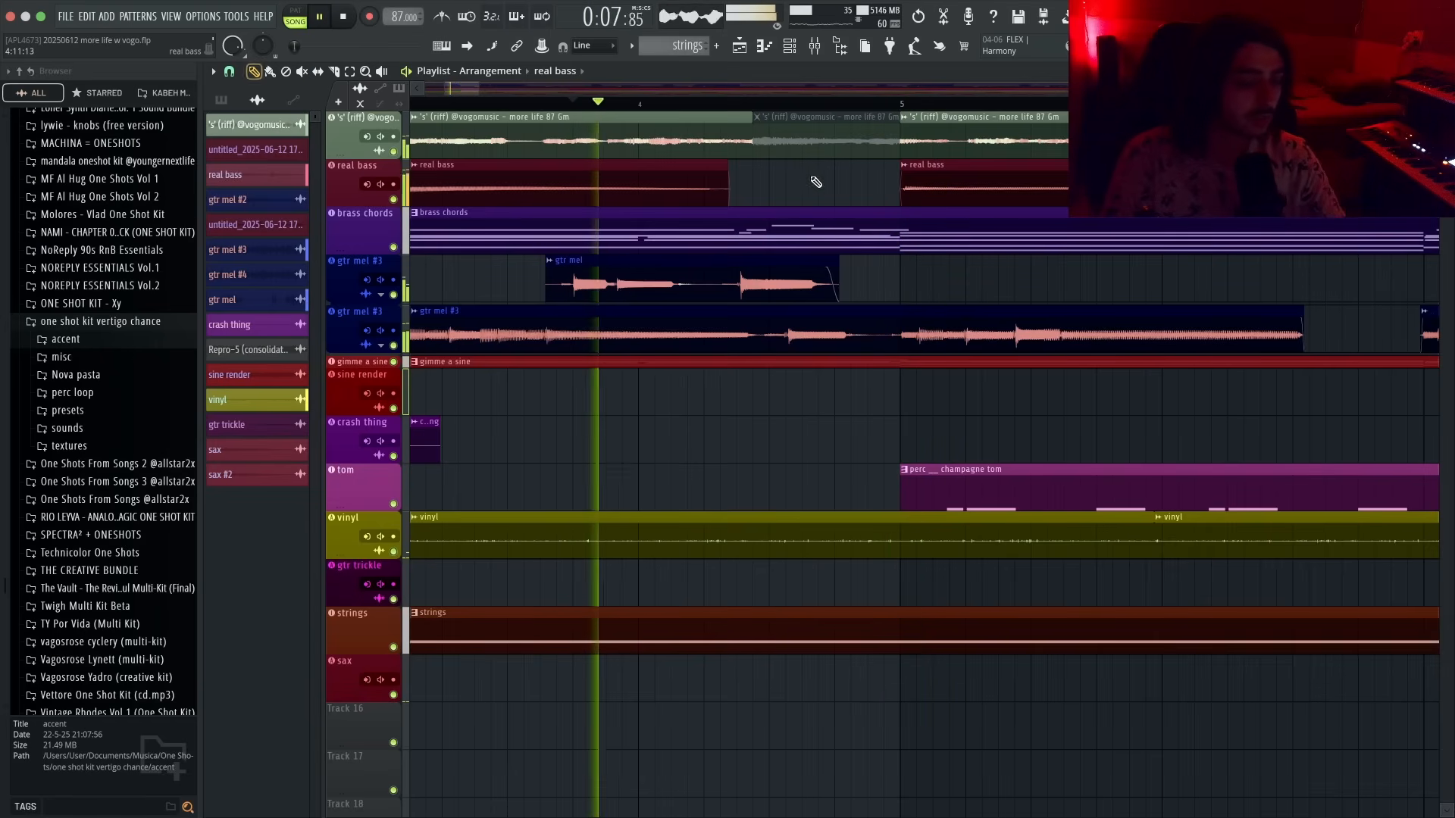
right_click(780, 141)
key("space")
key("space")
key("space")
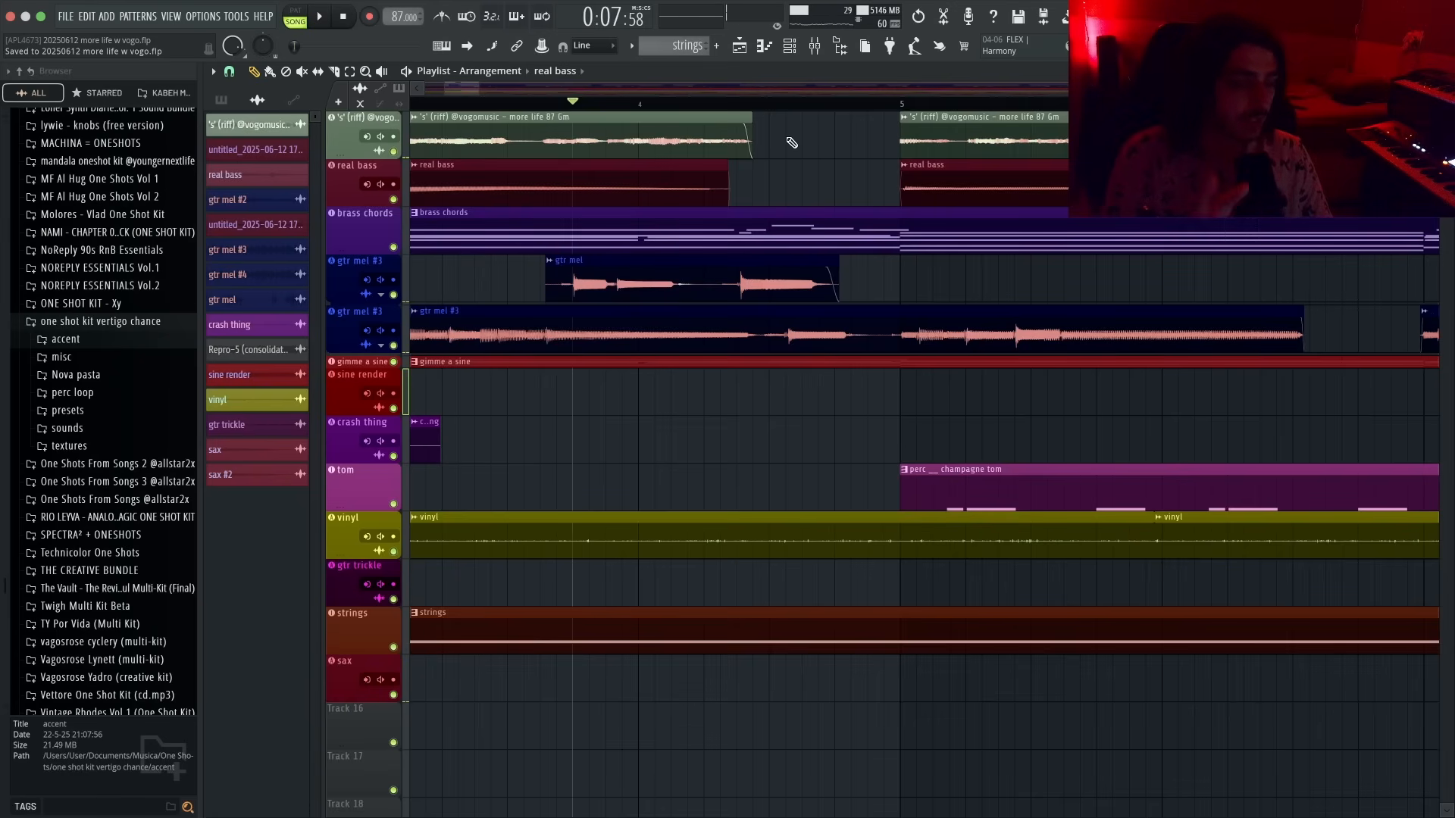
- Open the mixer and insert Pro-Q 4 on the brass chords channel
scroll(794, 142, "down", 5)
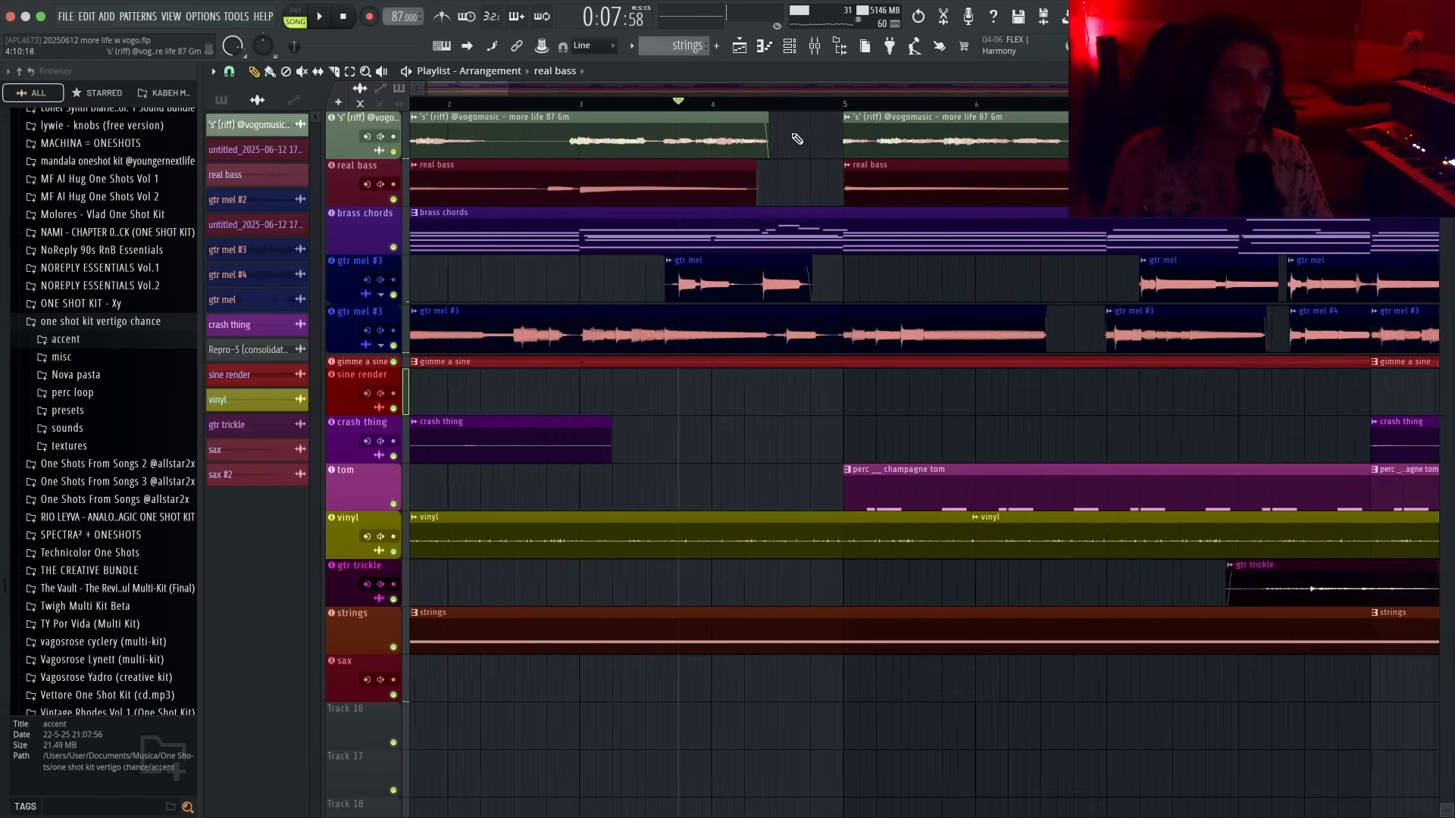
key("F9")
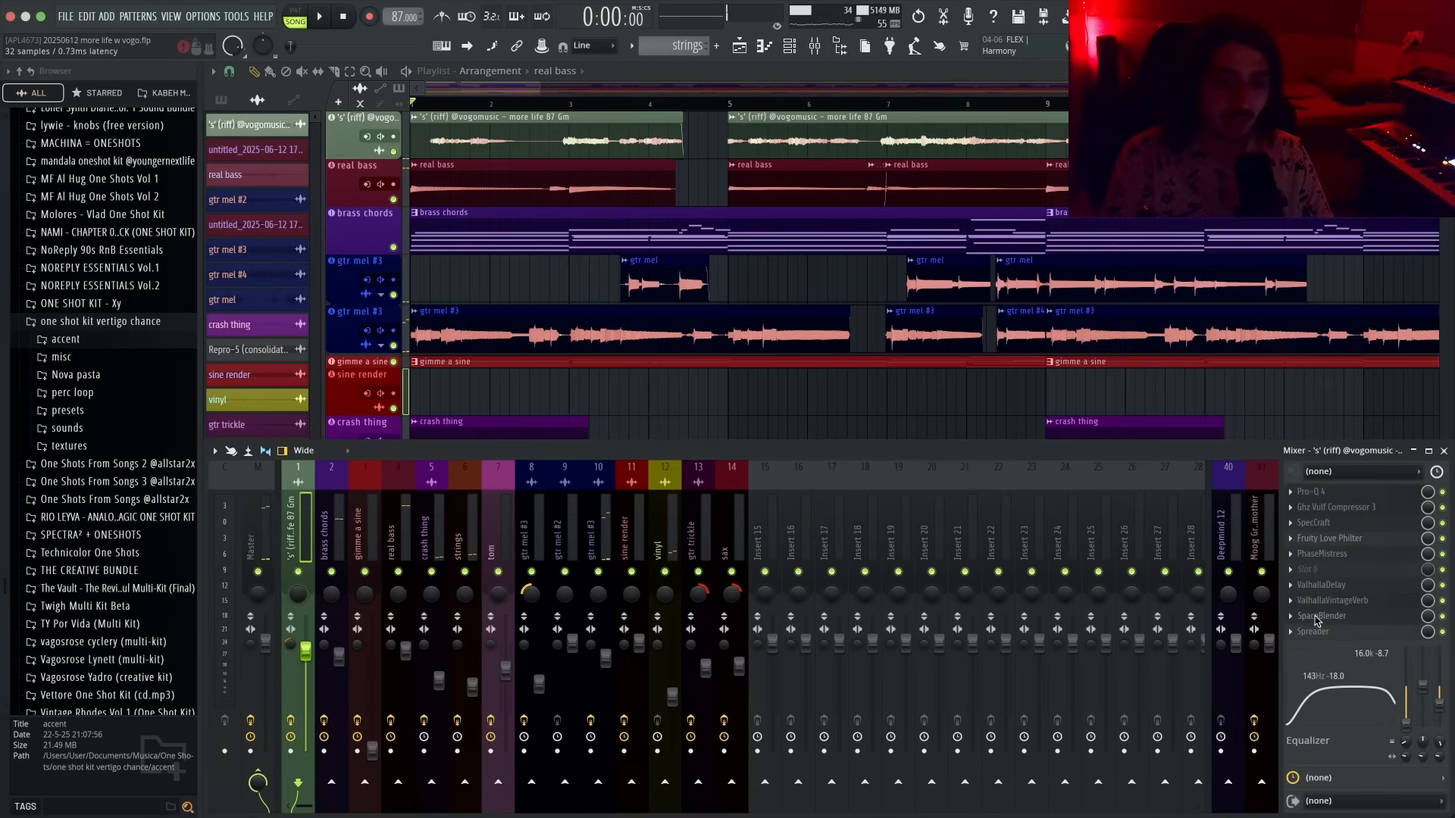
left_click(1316, 618)
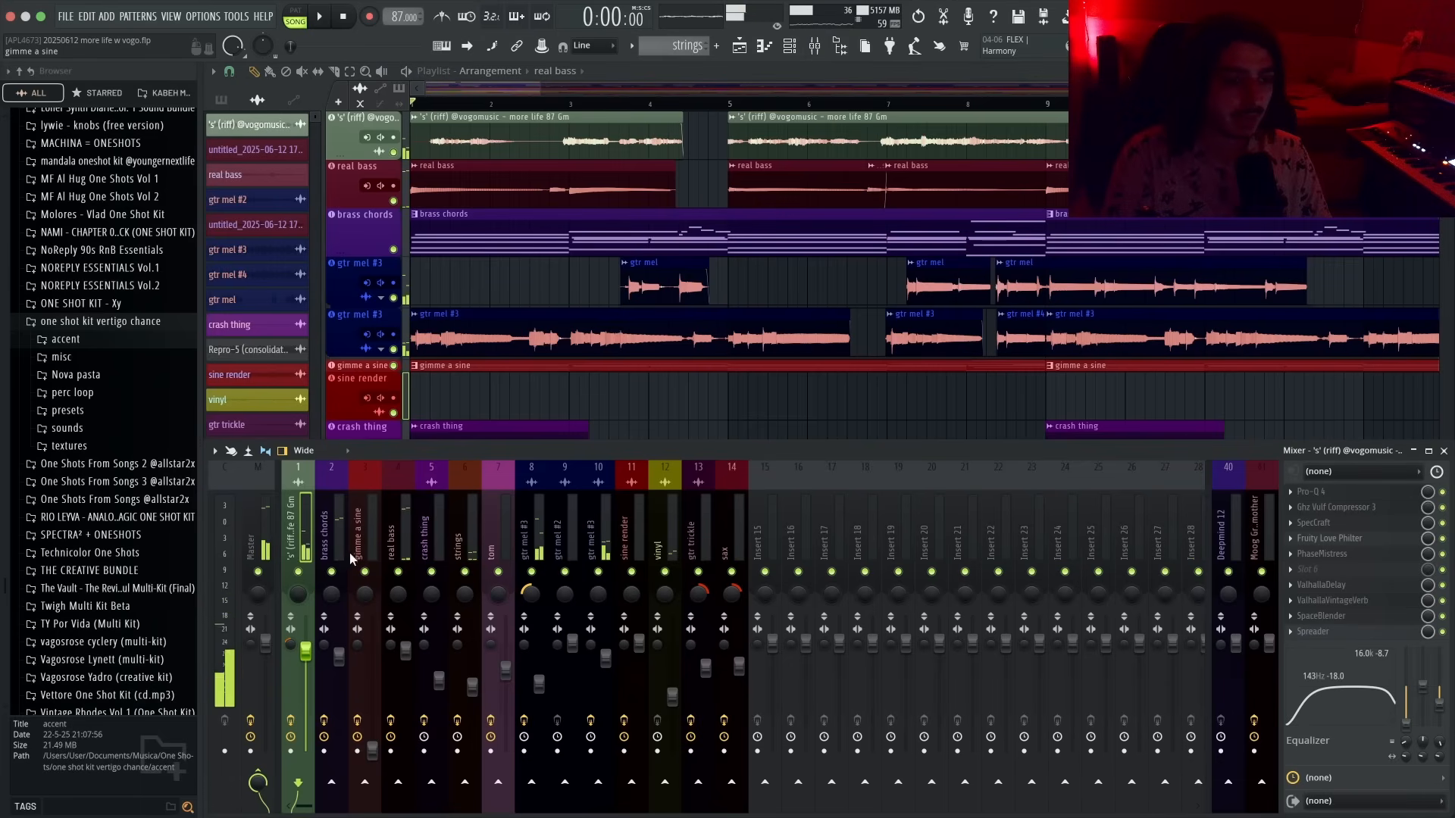
right_click(331, 572)
key("space")
key("F8")
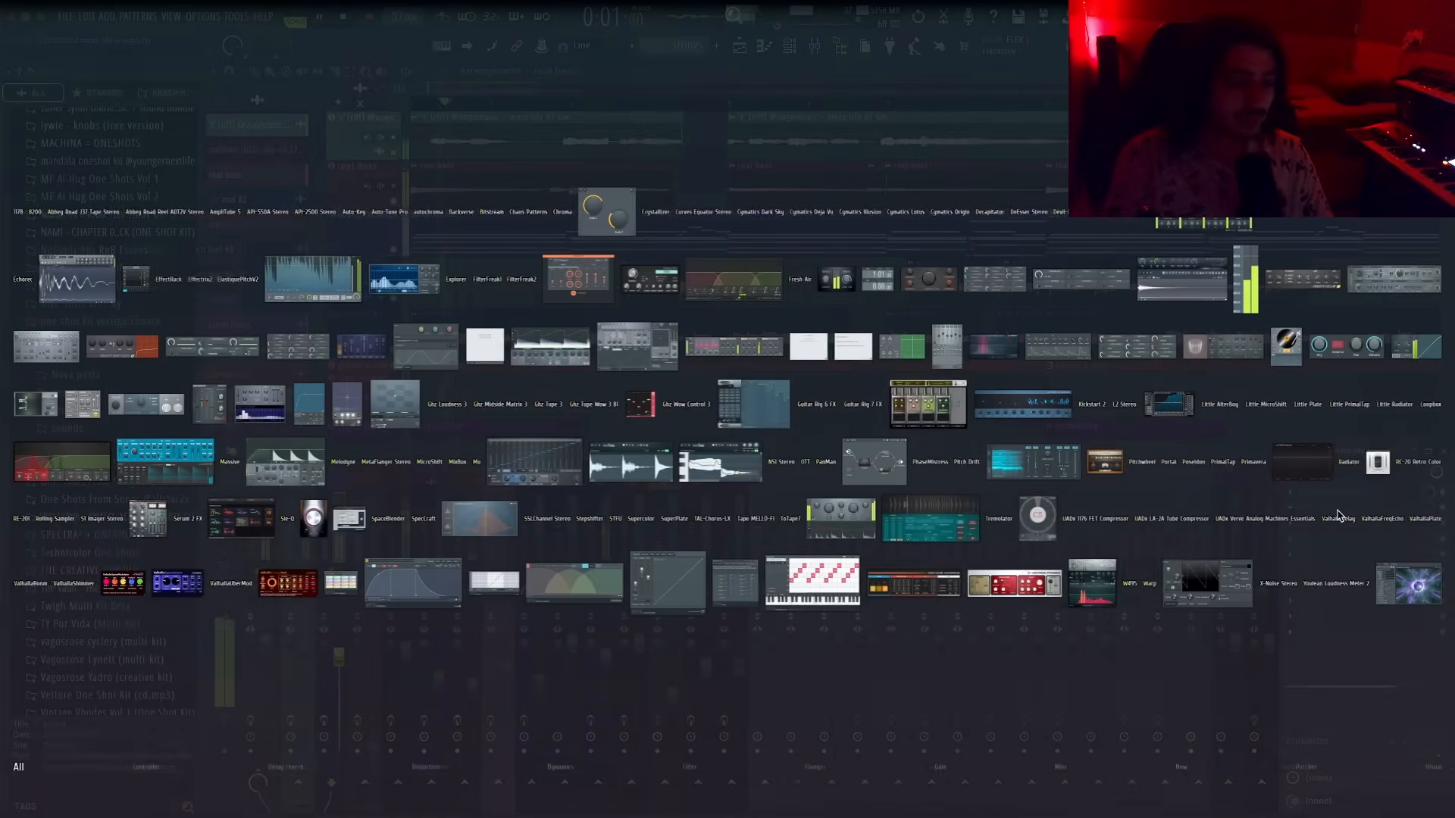
type("pro-q")
key("Return")
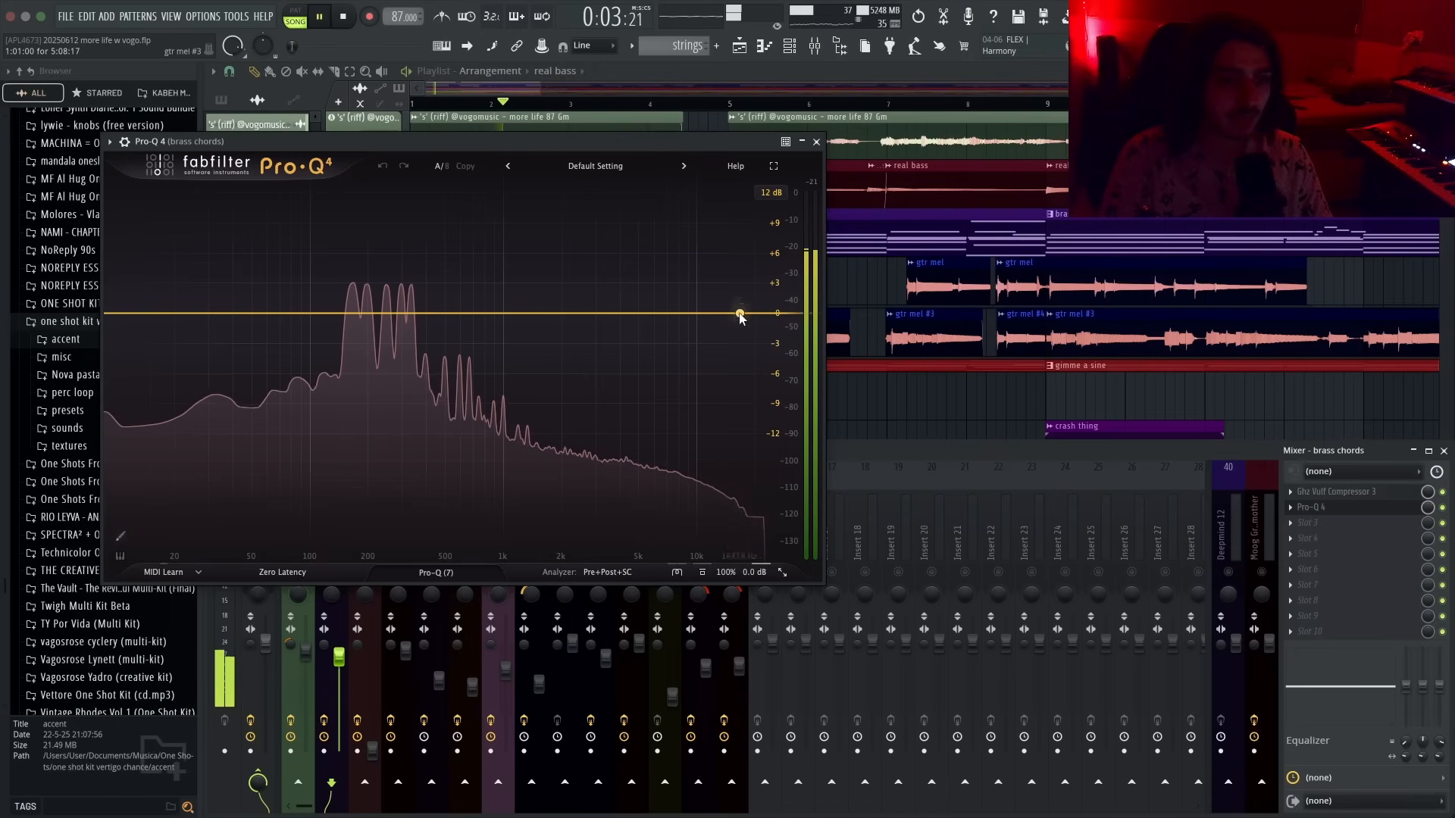
- Add a high shelf boost of about +5.3 dB at about 1760 Hz in Pro-Q 4 and close it
left_click_drag(740, 314, 548, 287)
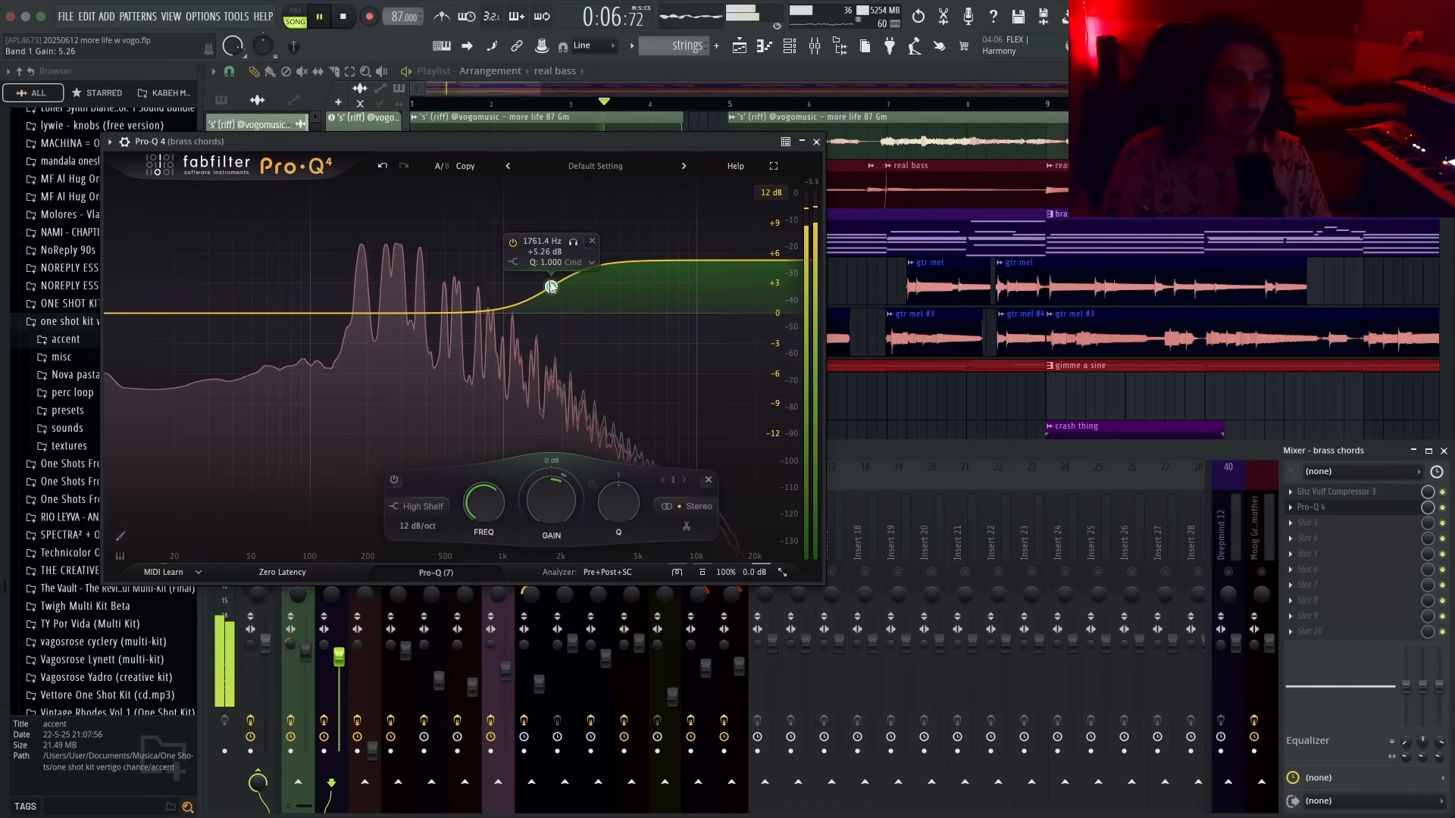
left_click(816, 141)
- Insert Fruity Flangus on the brass chords channel and minimize its window
key("F8")
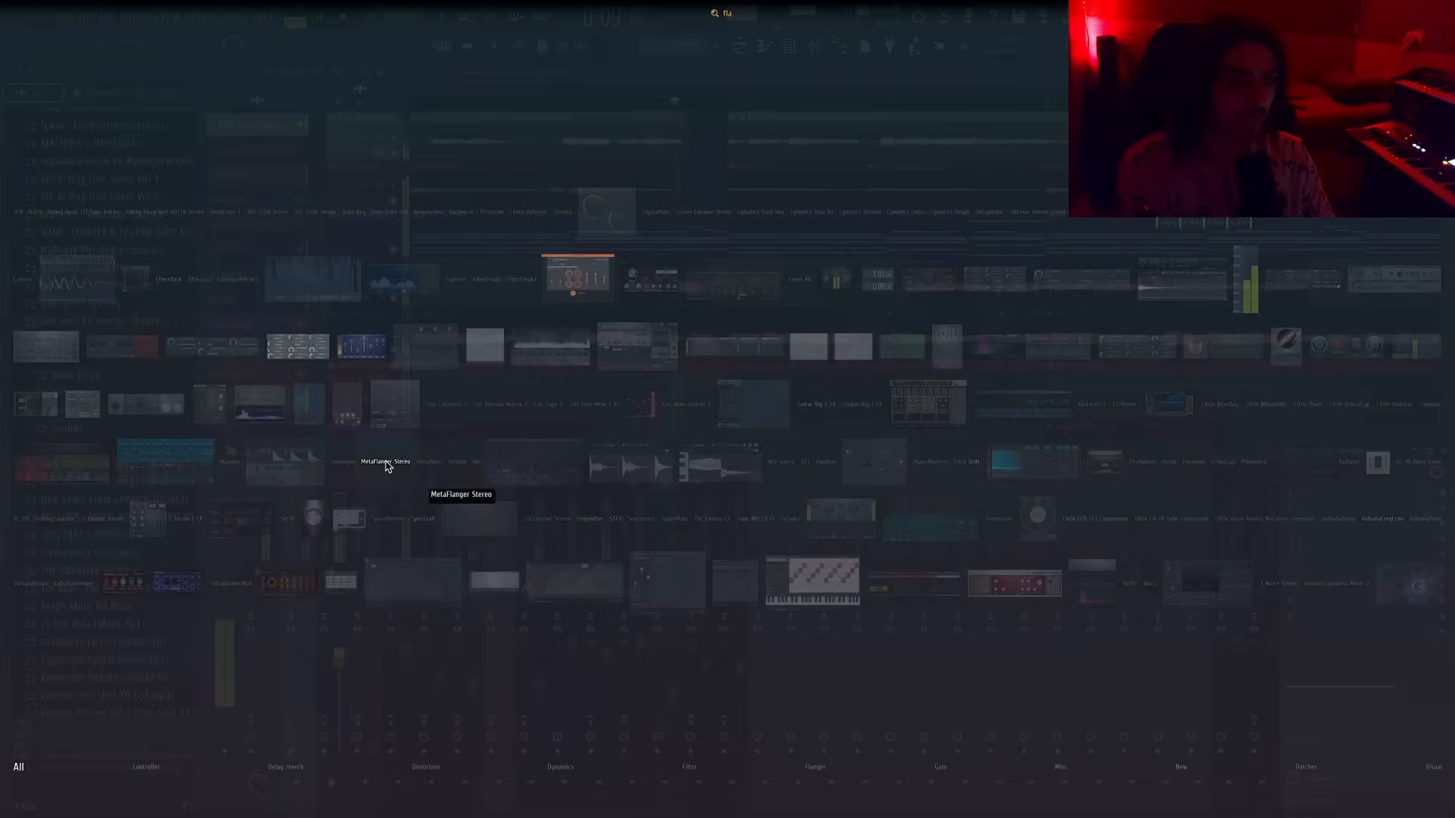
left_click(375, 343)
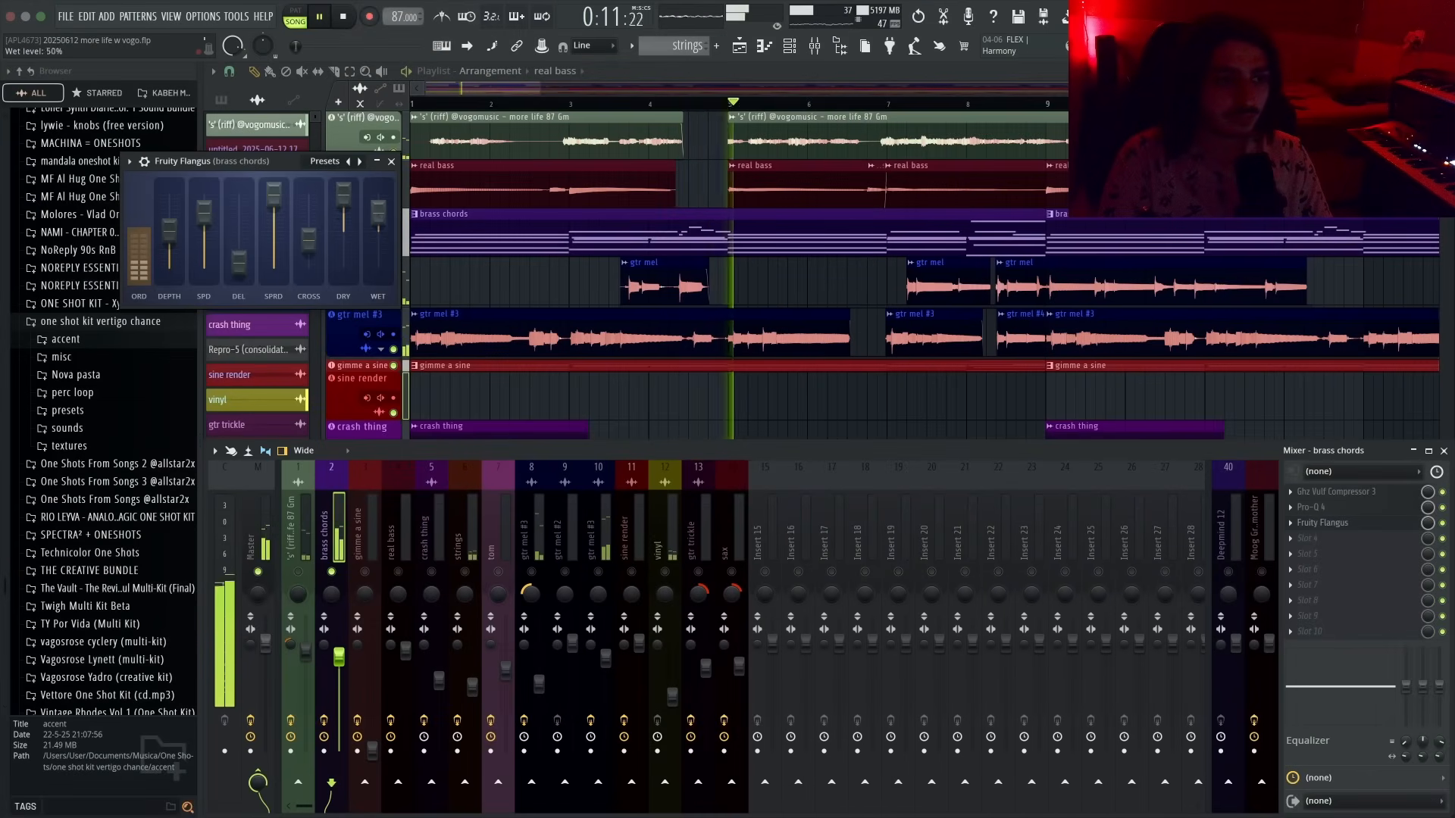
left_click(376, 161)
- Insert Spreader on the brass chords channel and close its window
key("F8")
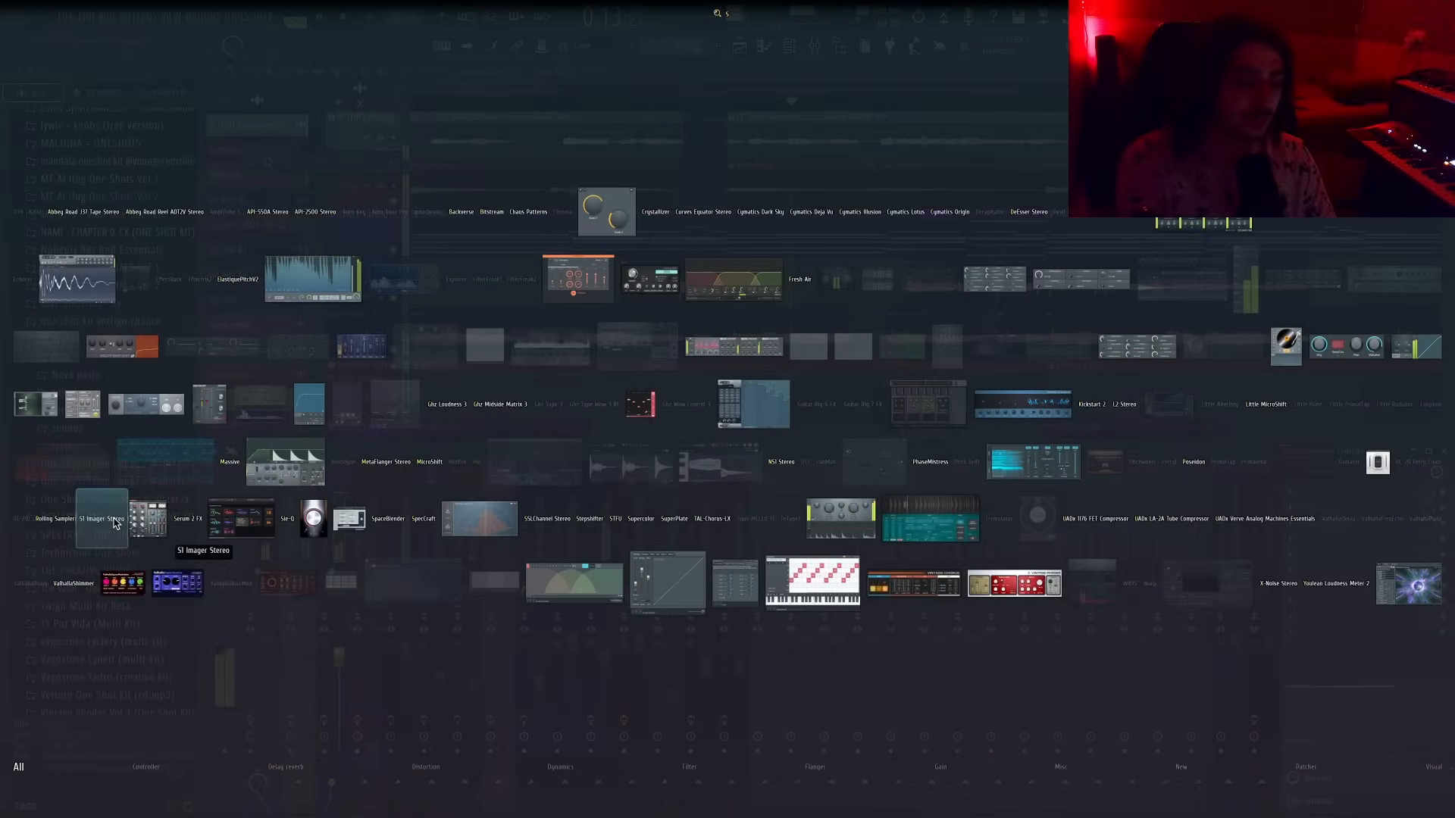
left_click(485, 521)
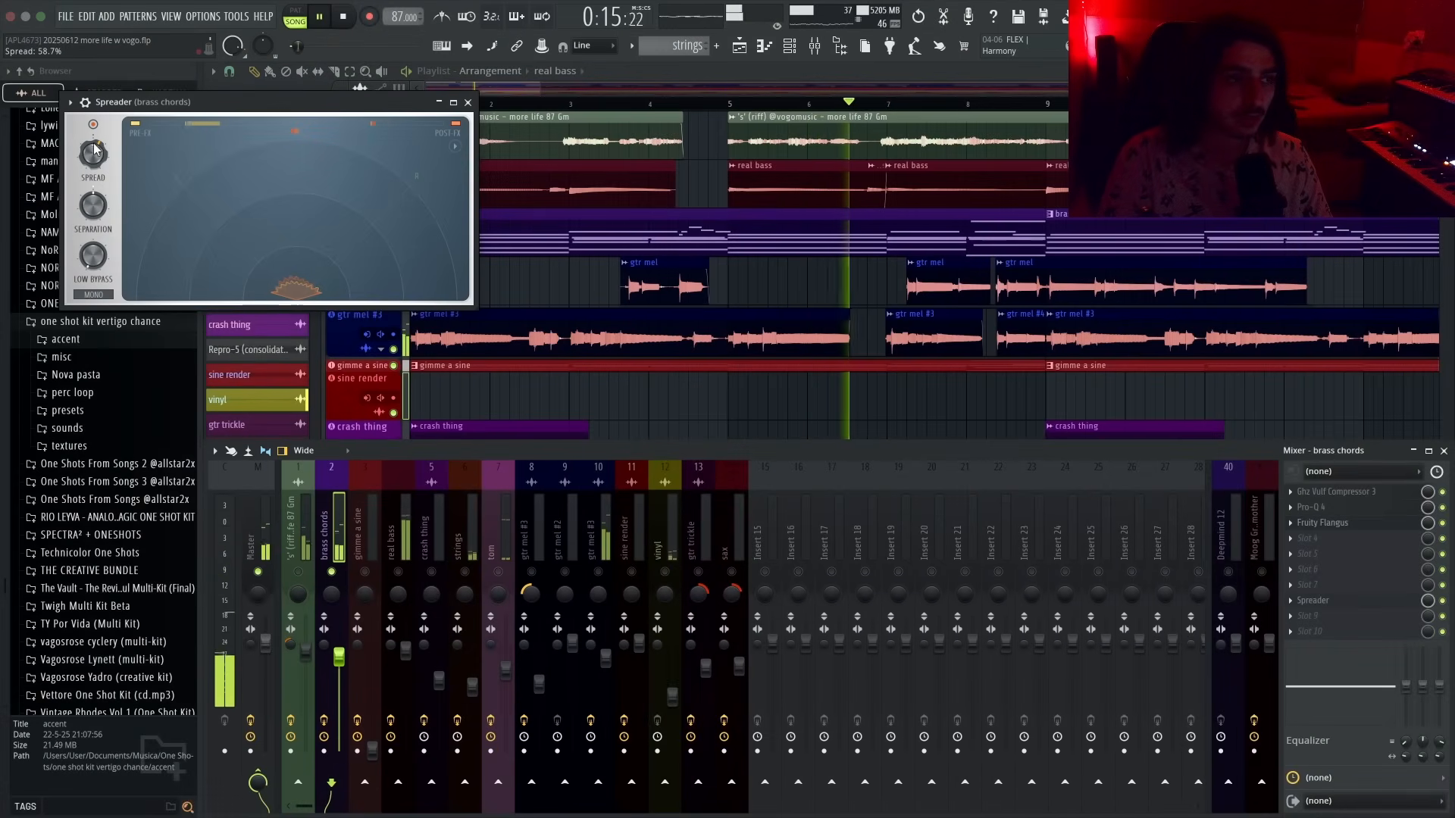
left_click(468, 102)
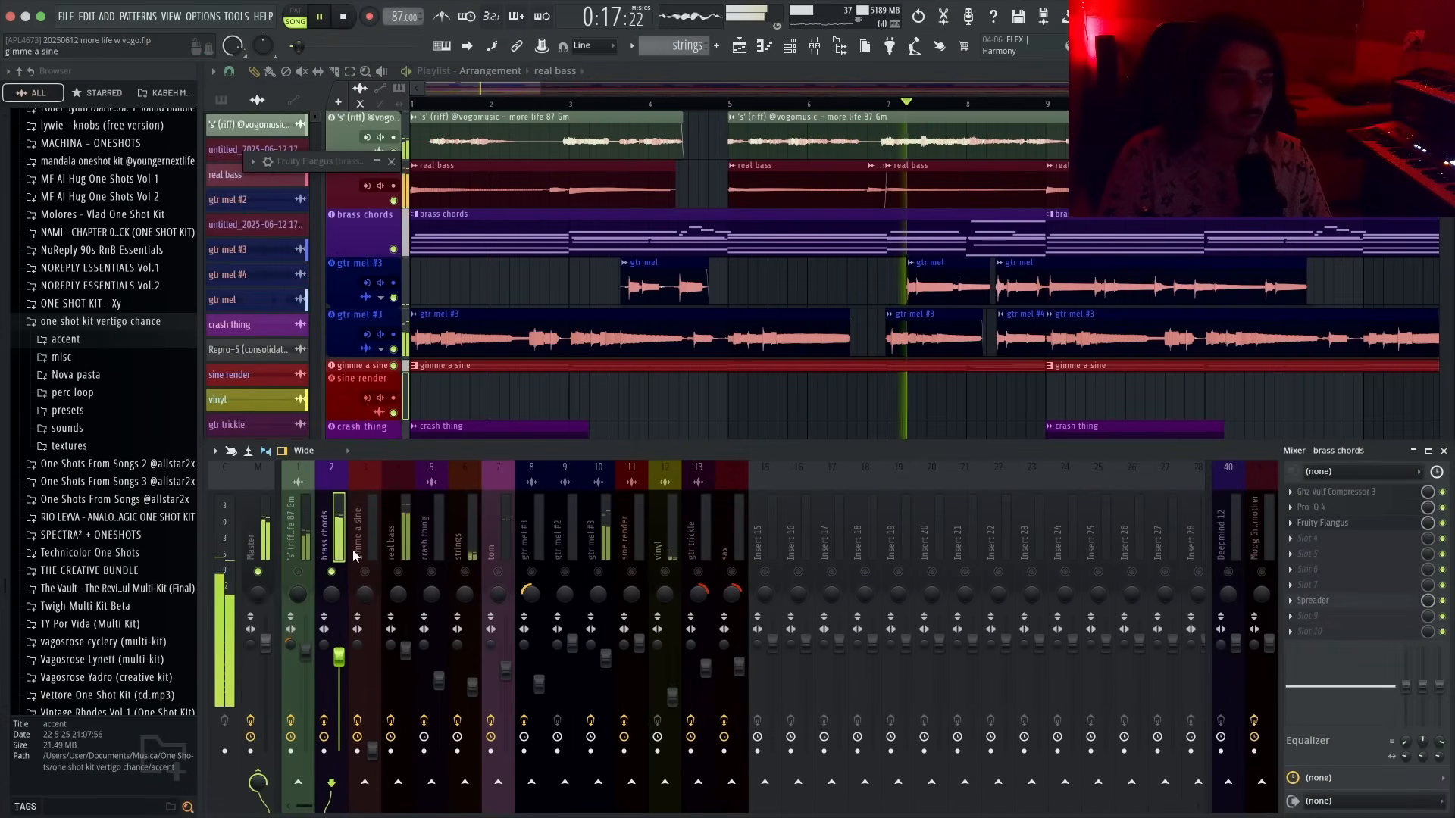
- Play the project to audition the brass chords effects, then close the mixer and the Fruity Flangus window
right_click(331, 572)
key("space")
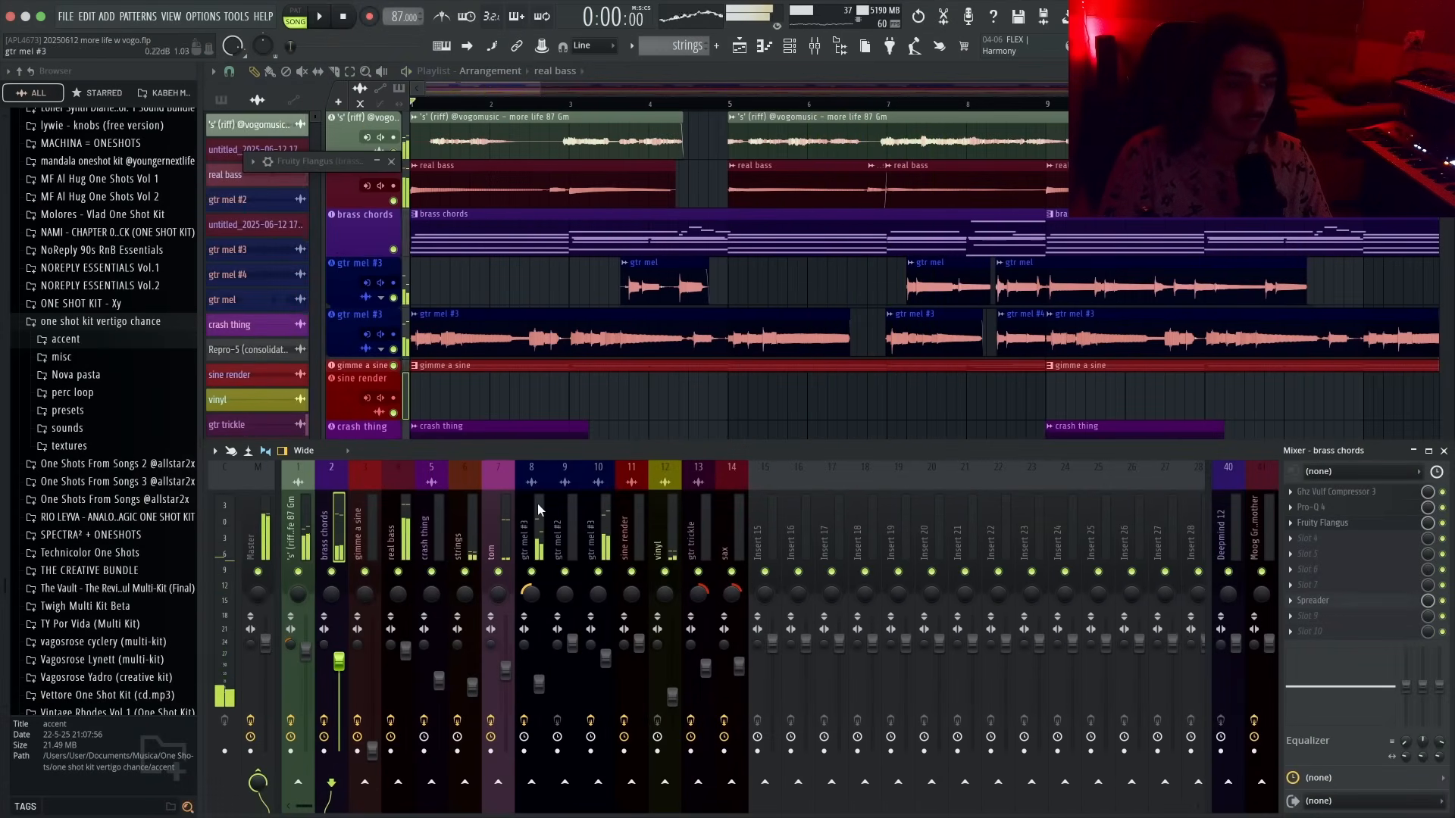
key("space")
key("F9")
scroll(661, 416, "down", 1)
double_click(307, 161)
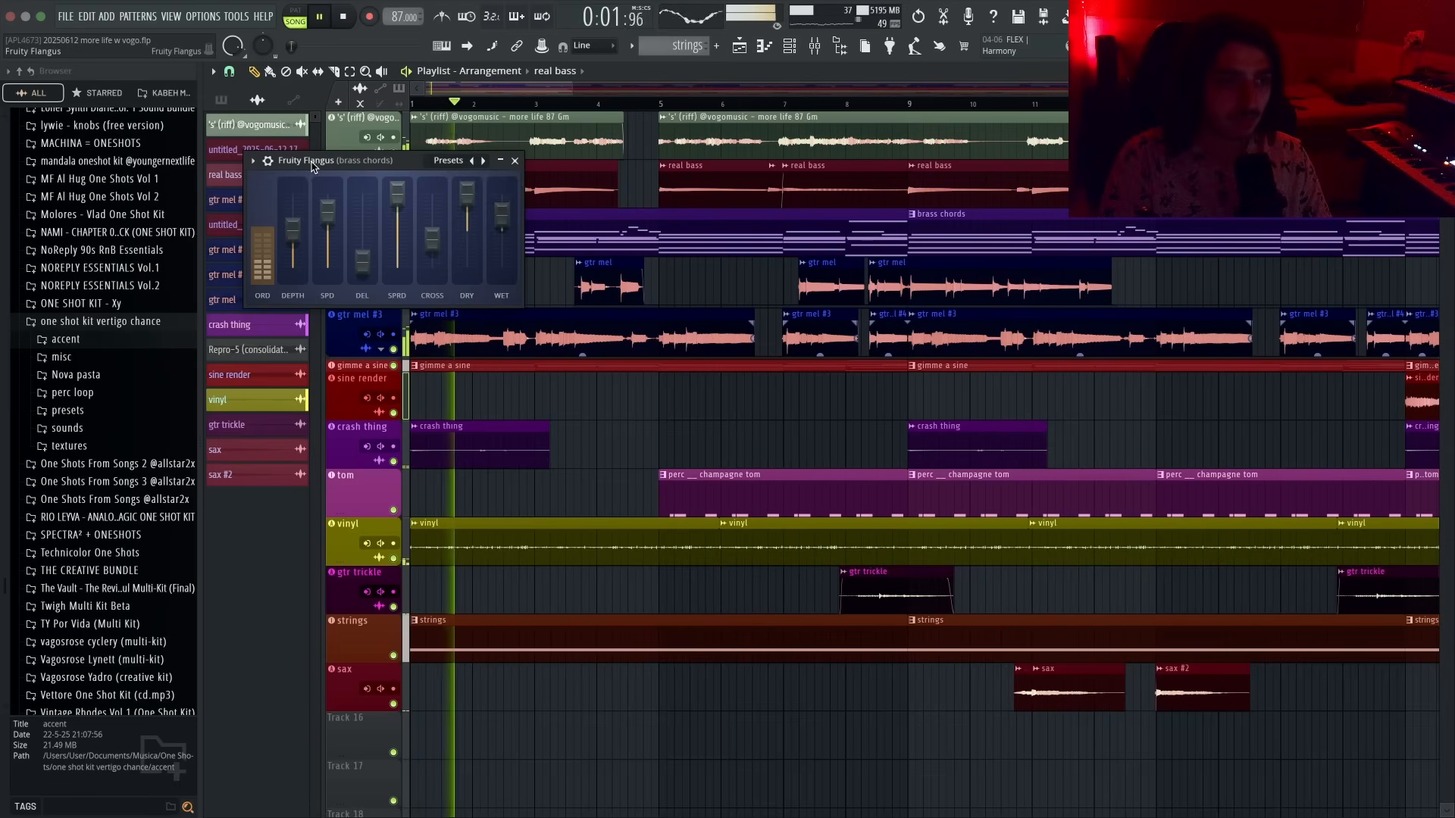
left_click(515, 161)
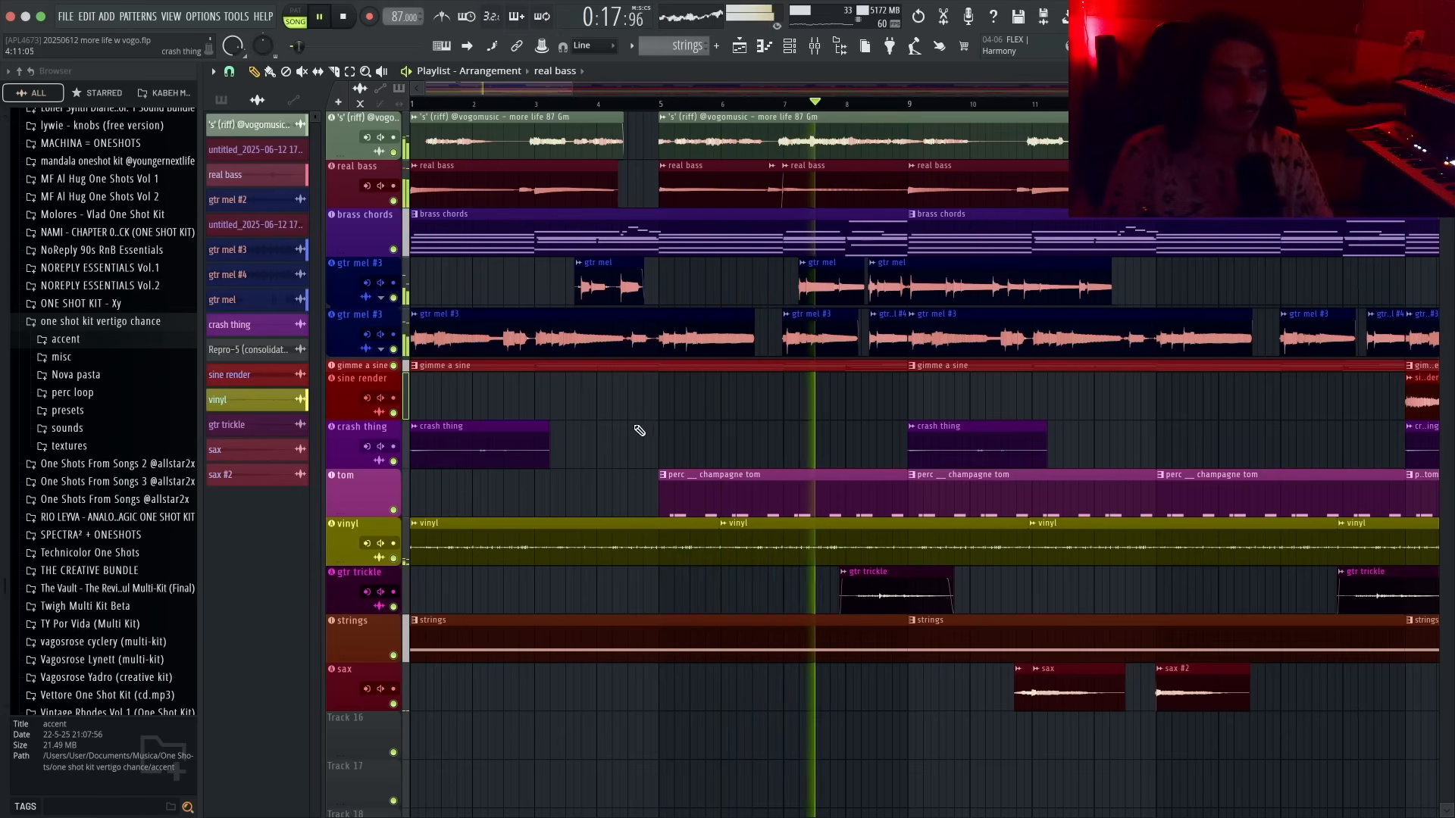
- Auto-name the tom track's clips
right_click(345, 498)
left_click(386, 473)
scroll(689, 448, "down", 3, "ctrl")
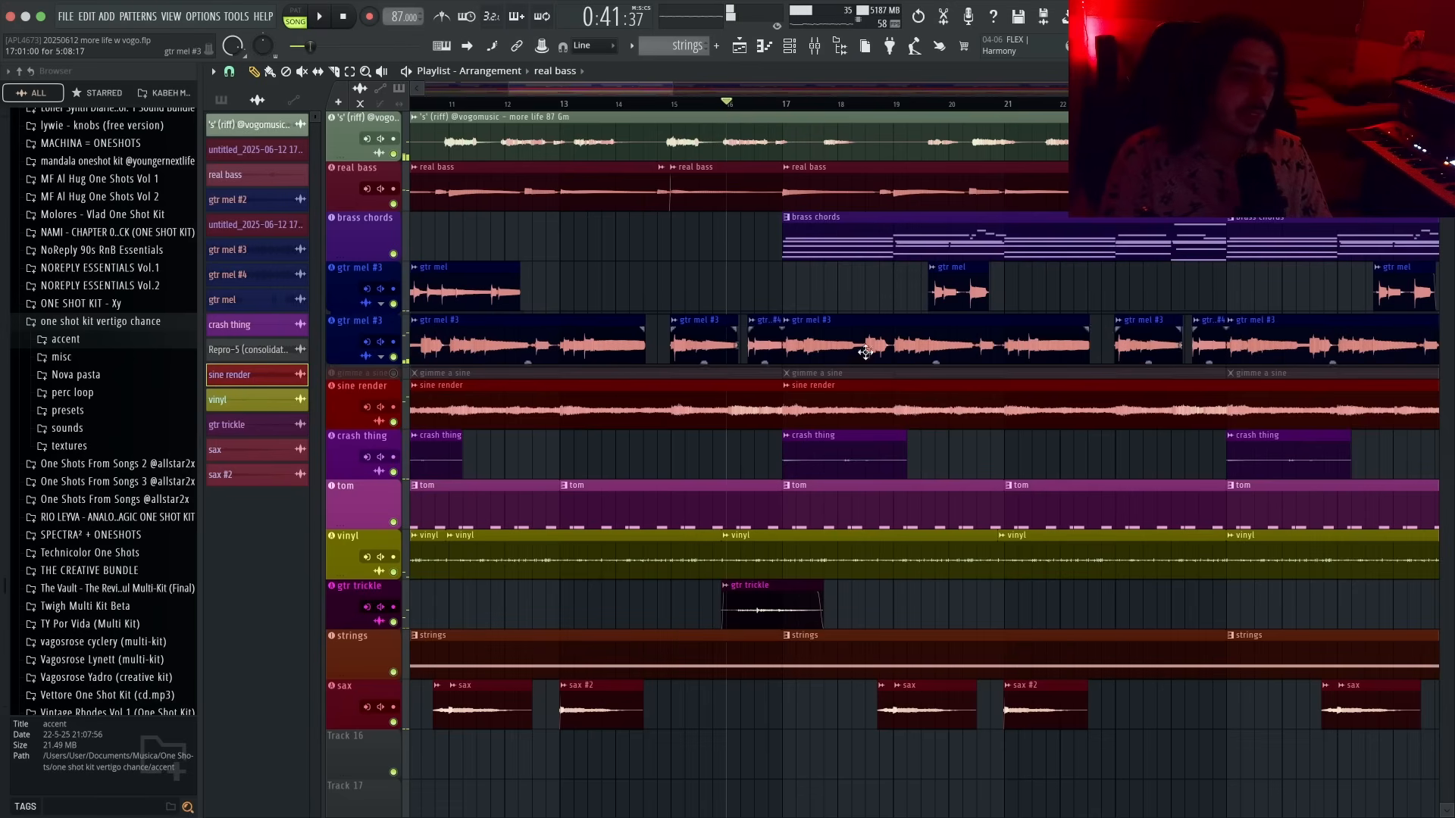
- Play through the arrangement and delete the strings clip starting at bar 17
scroll(866, 351, "up", 2)
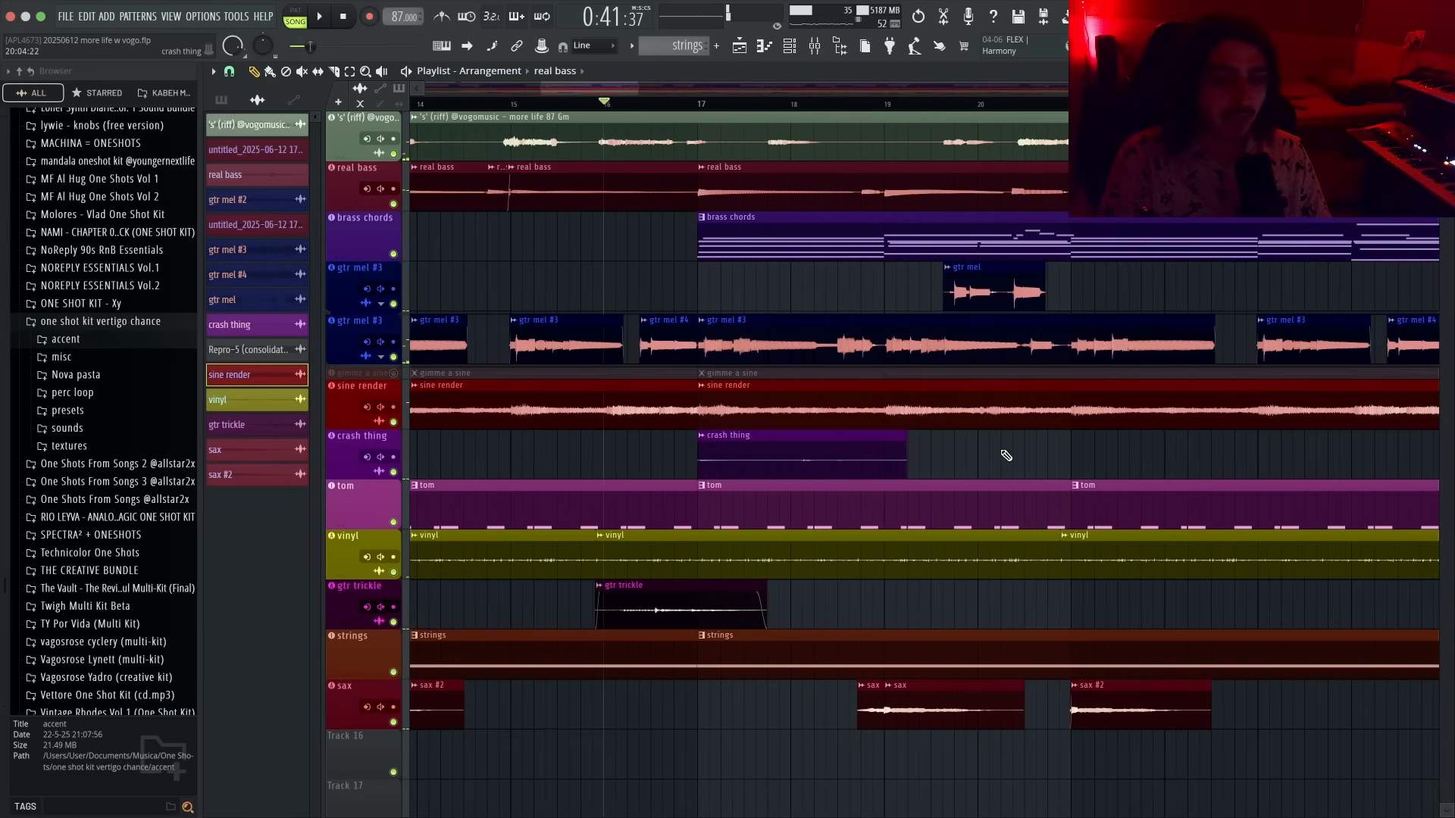
key("space")
scroll(789, 627, "down", 4)
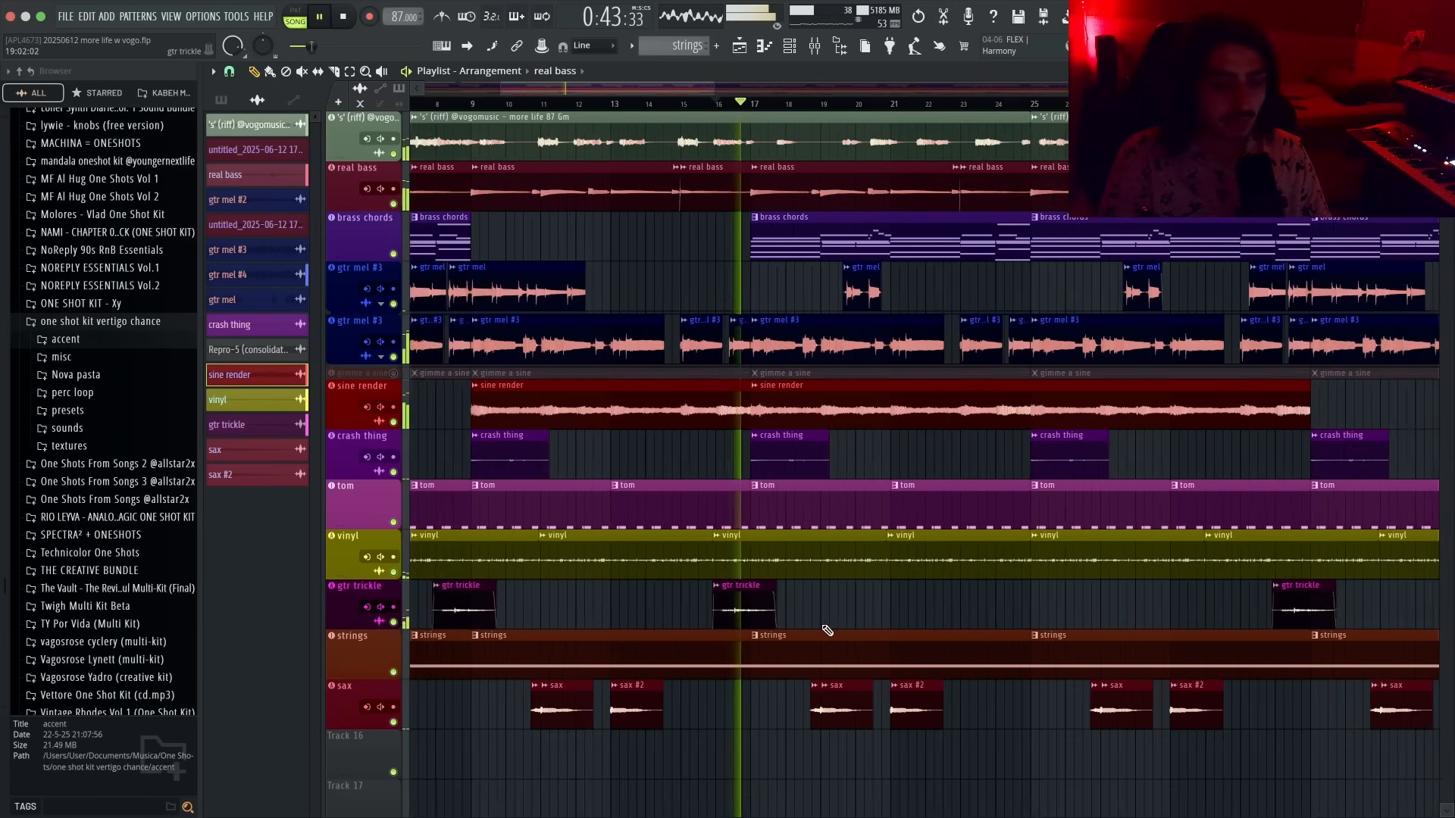
scroll(828, 631, "up", 1)
key("space")
key("space")
right_click(834, 635)
scroll(834, 635, "up", 2)
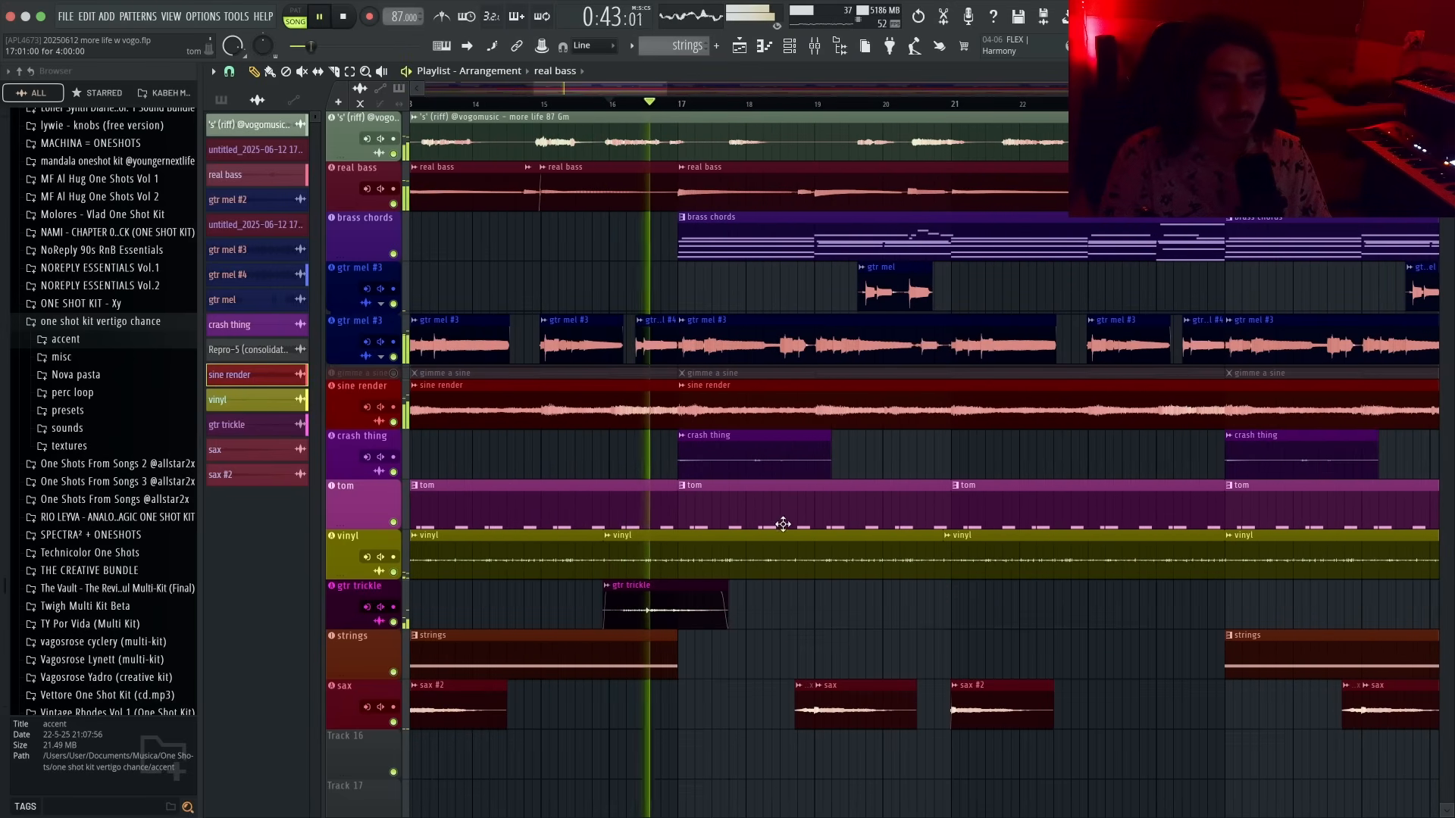
- Slice the vocal riff clip at bar 17 and mute the segment after the cut
key("space")
key("space")
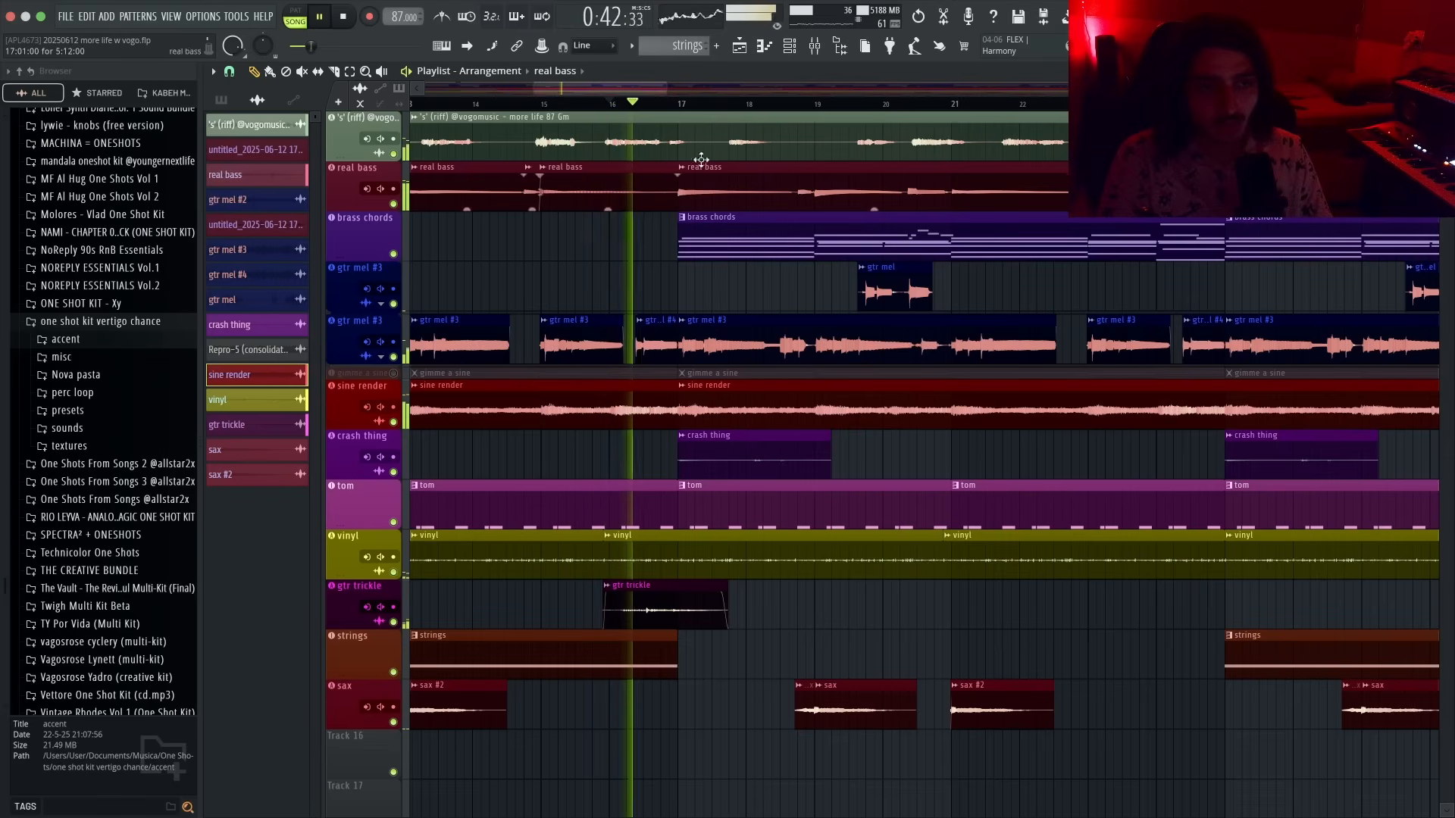
key("space")
key("c")
left_click(689, 141)
key("p")
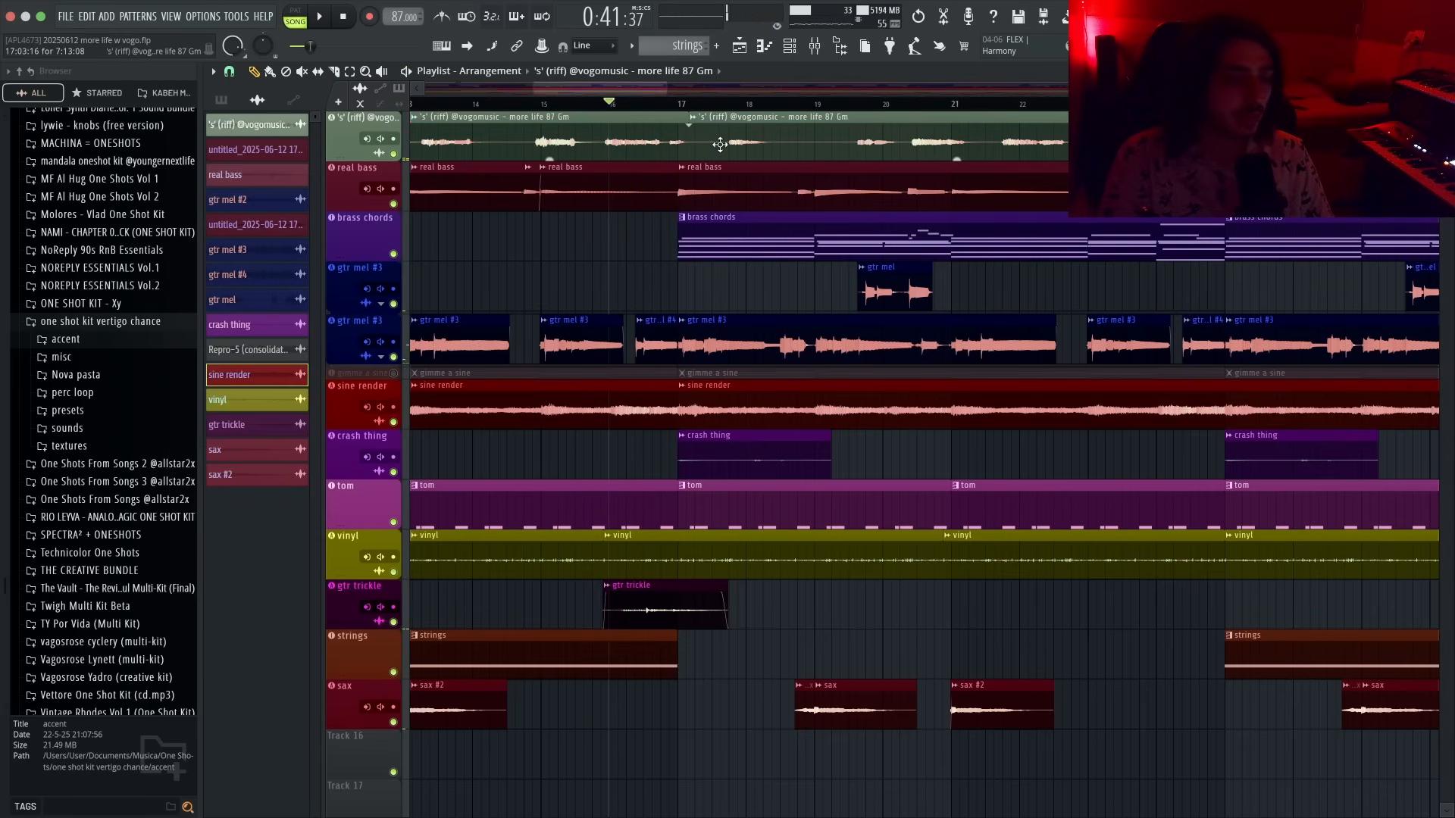
scroll(770, 283, "down", 4)
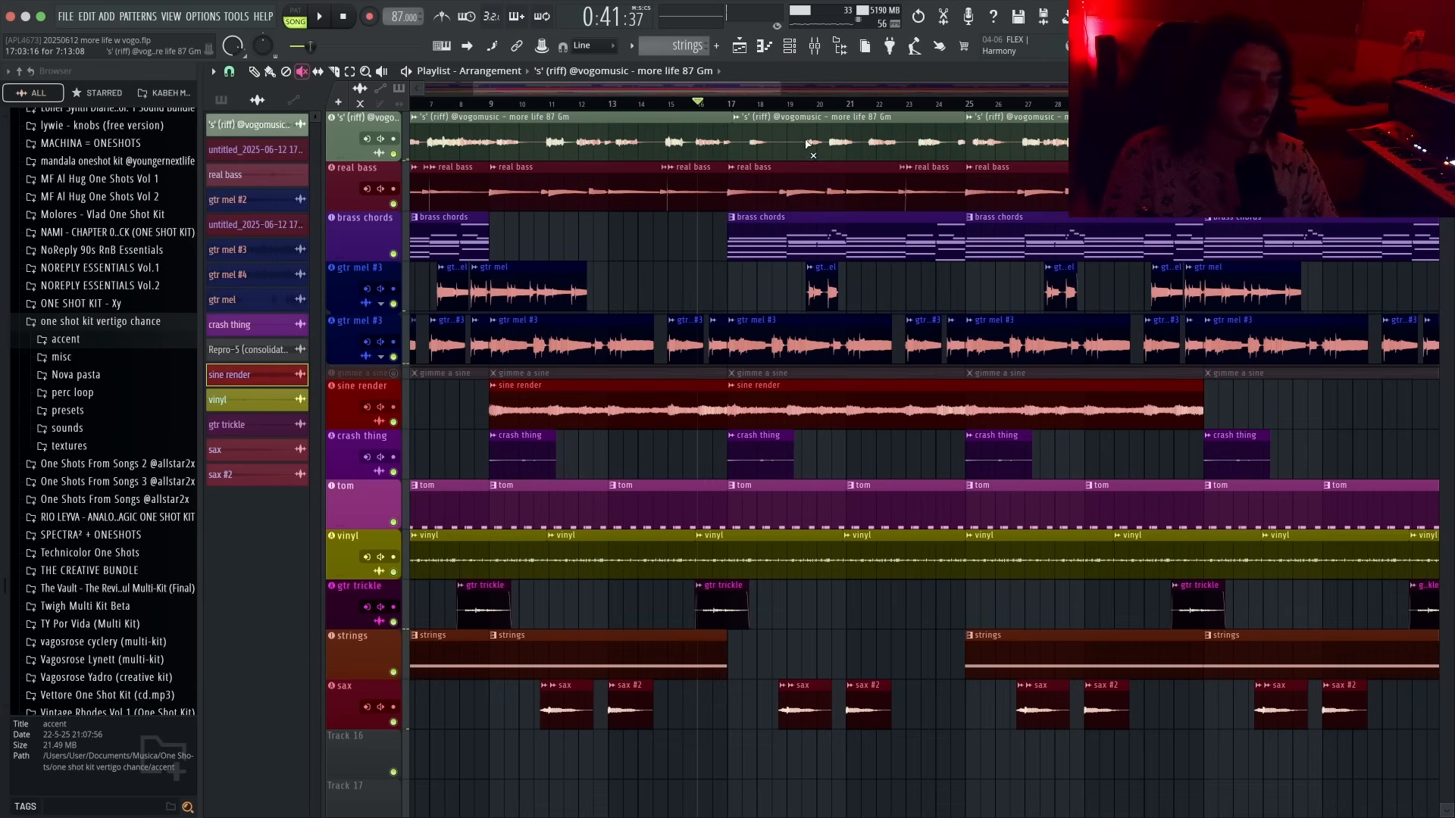
left_click(808, 144)
scroll(889, 298, "up", 4)
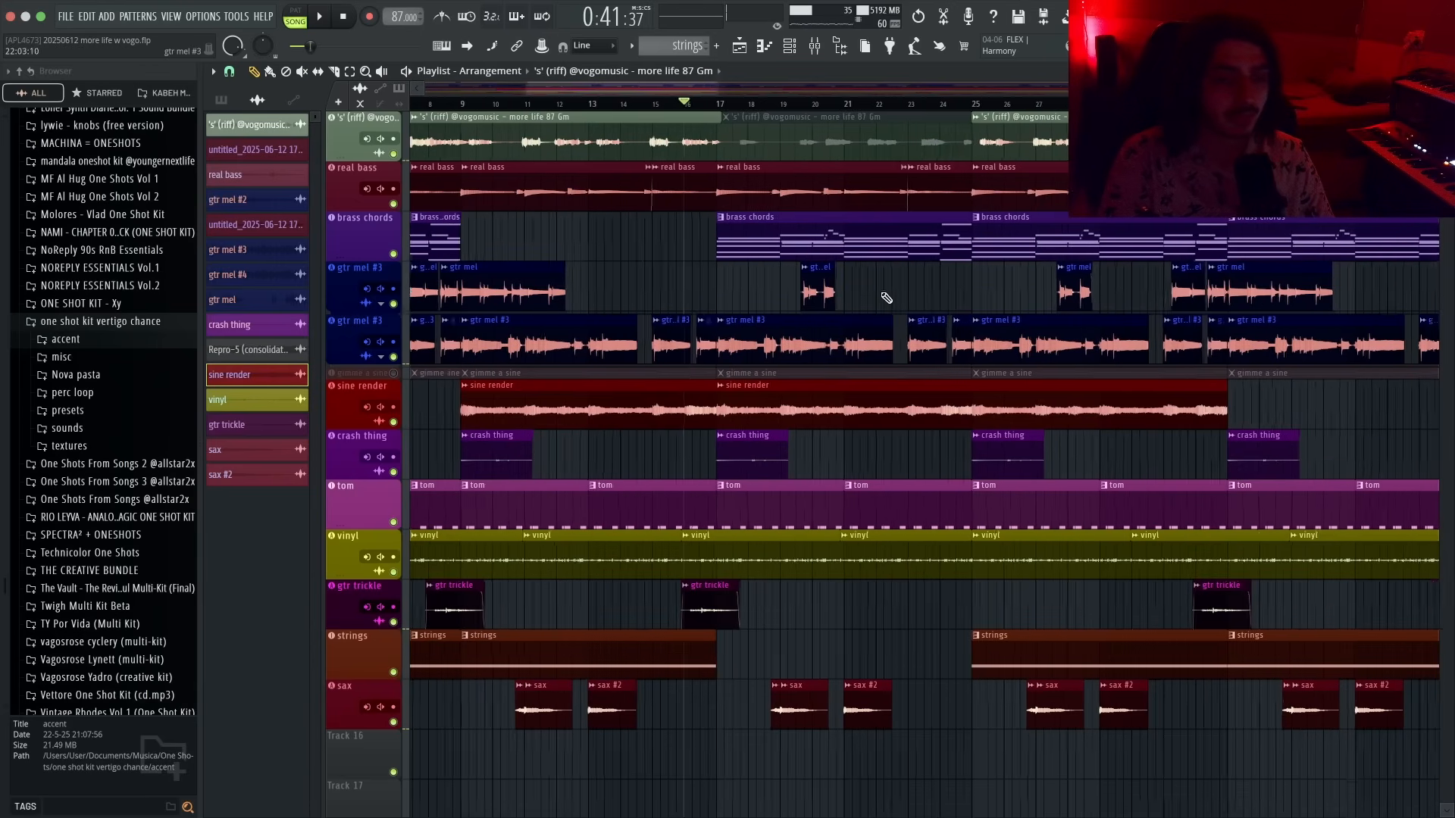
- Mute the real bass clips between bars 17 and 24
key("space")
key("space")
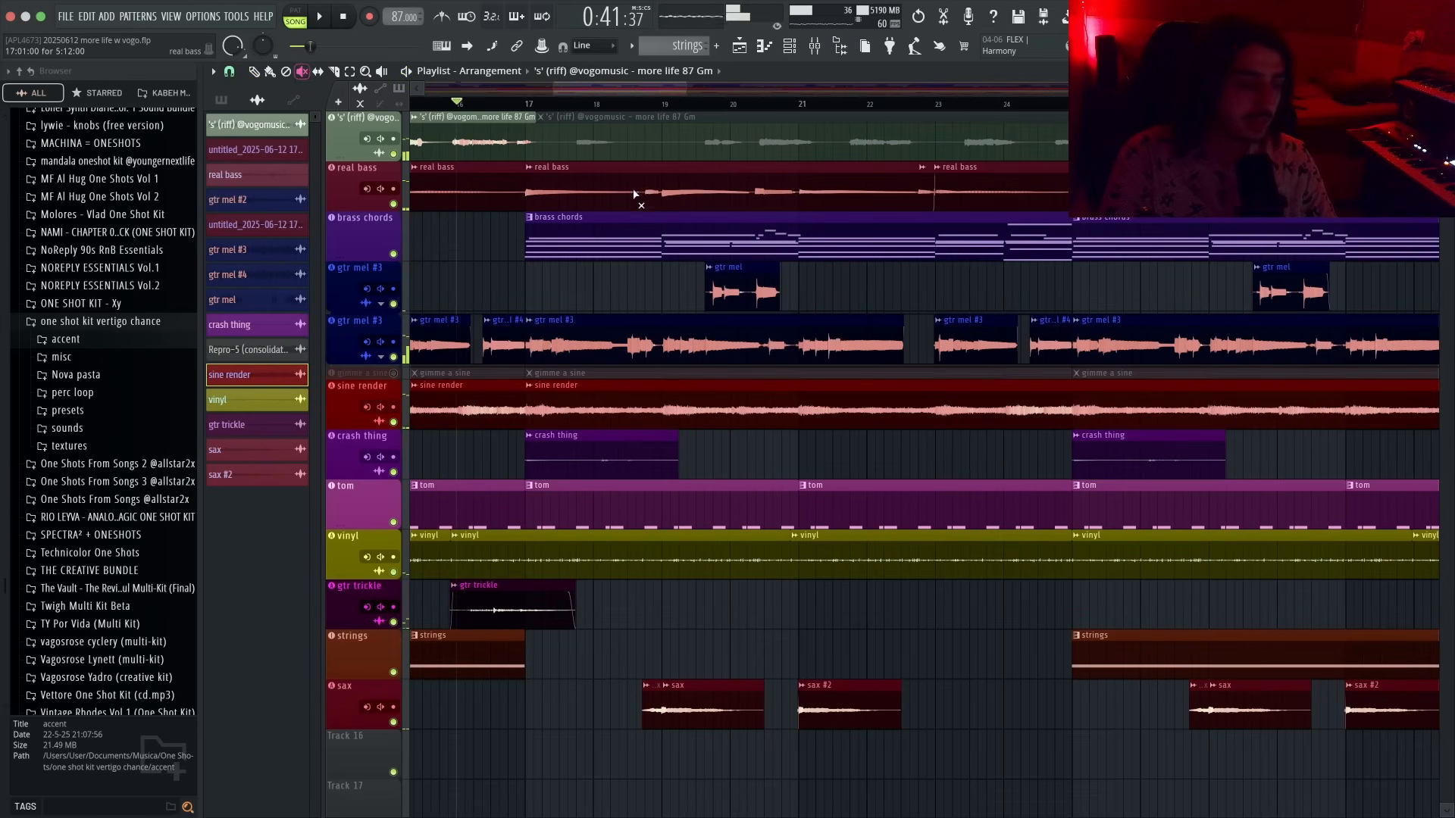
left_click_drag(635, 195, 991, 206)
key("space")
key("p")
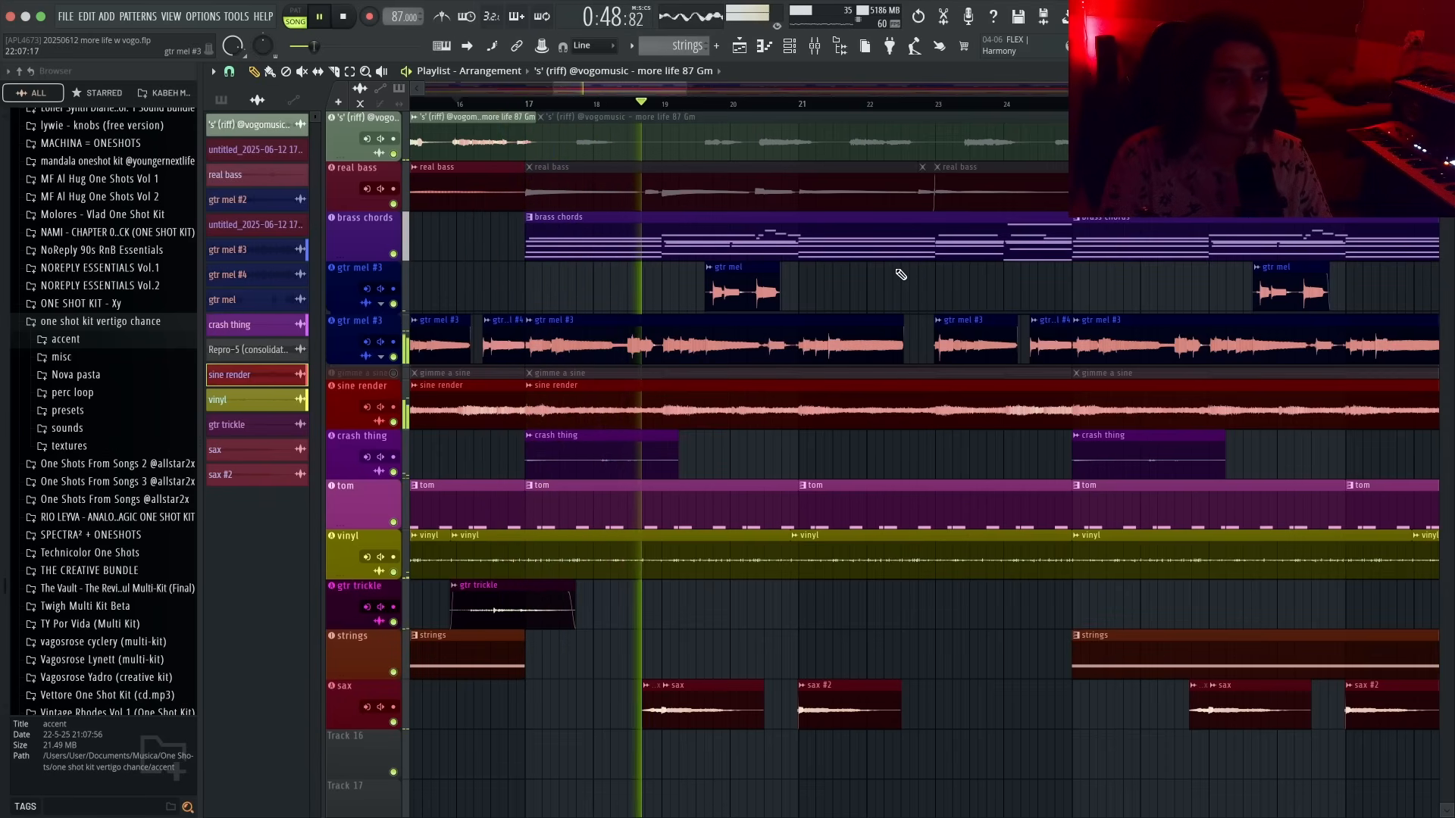
- Delete the muted real bass clips between bars 17 and 24
scroll(878, 262, "down", 1)
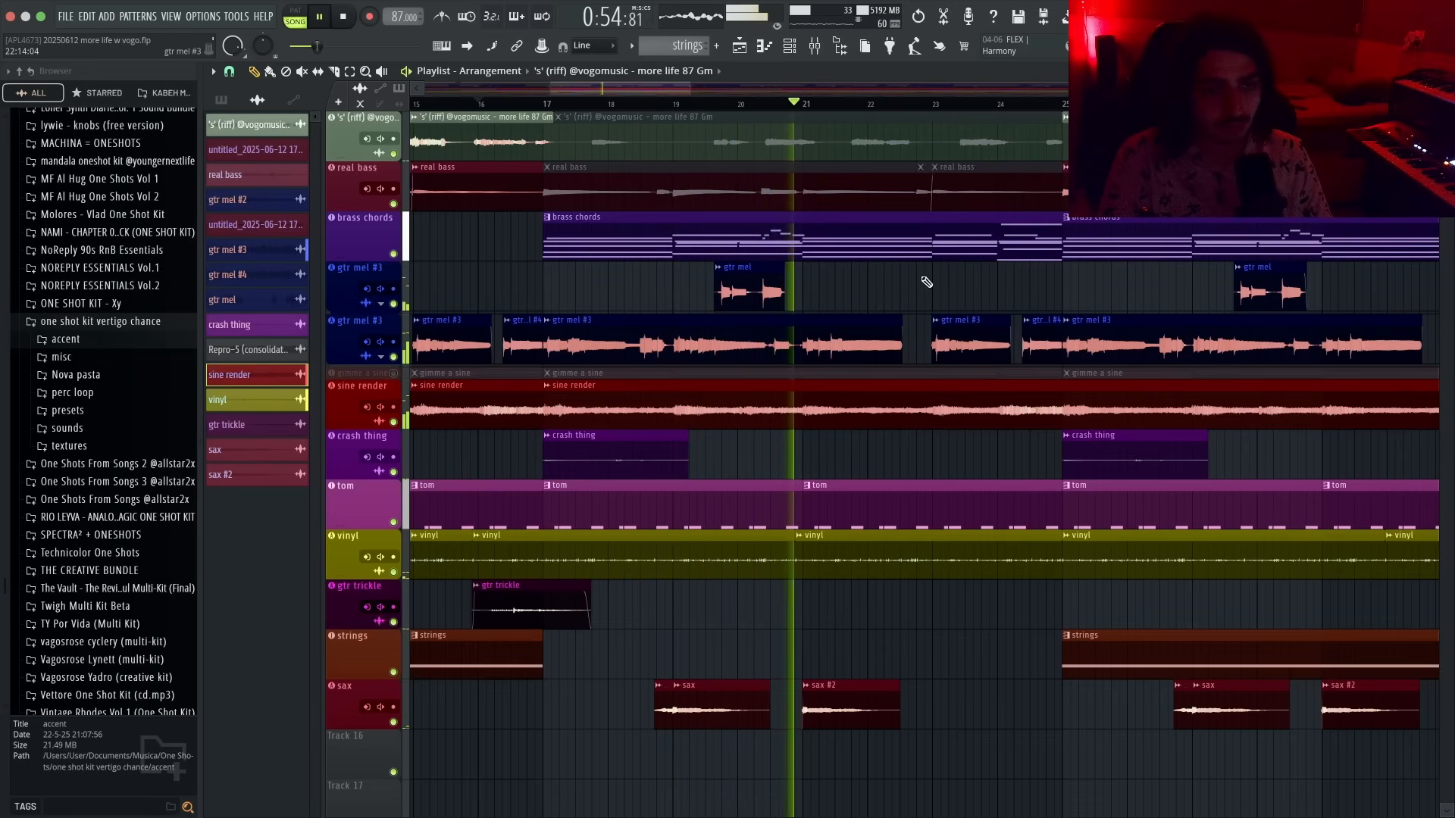
scroll(932, 282, "down", 2)
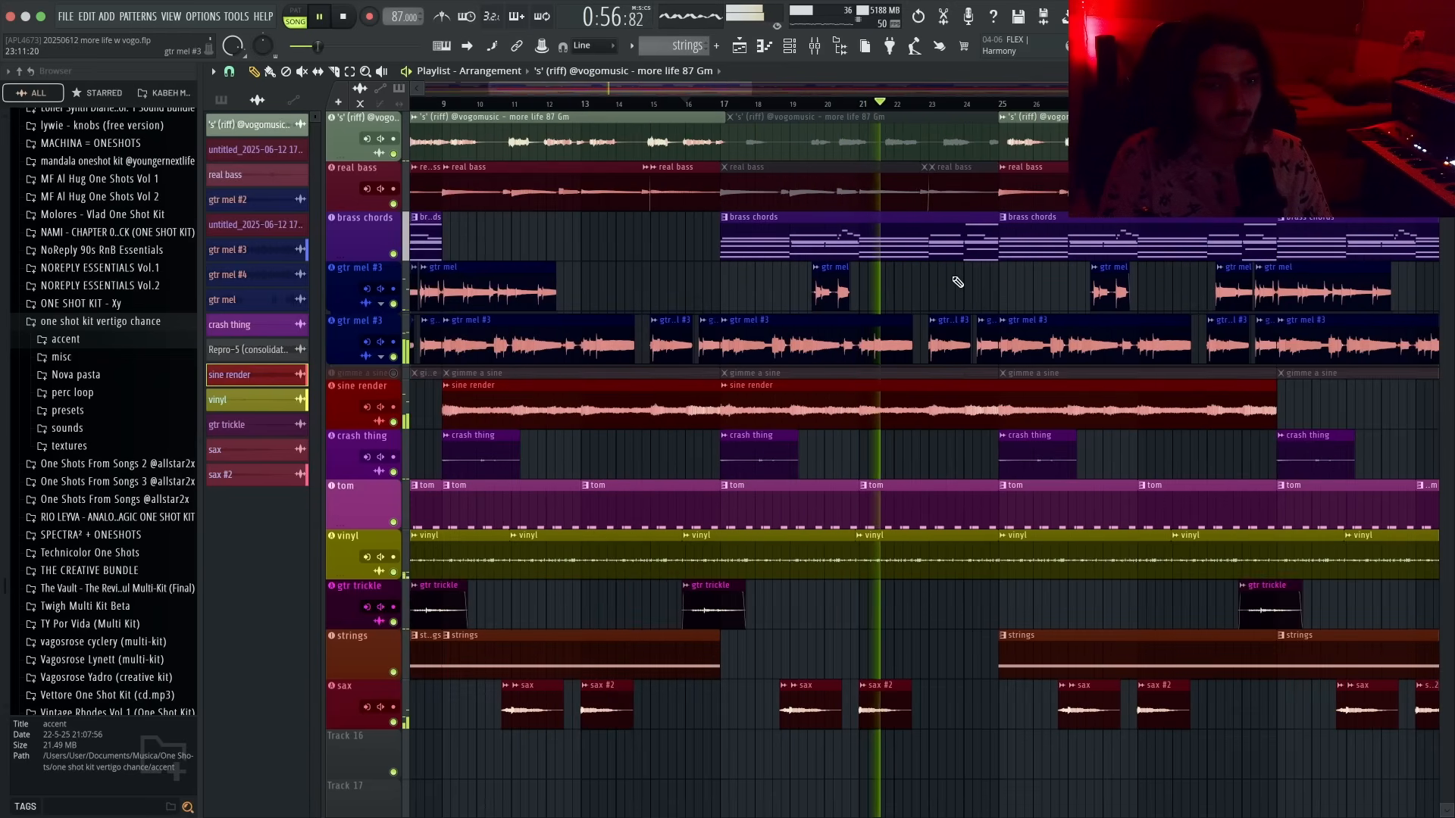
scroll(958, 282, "down", 2)
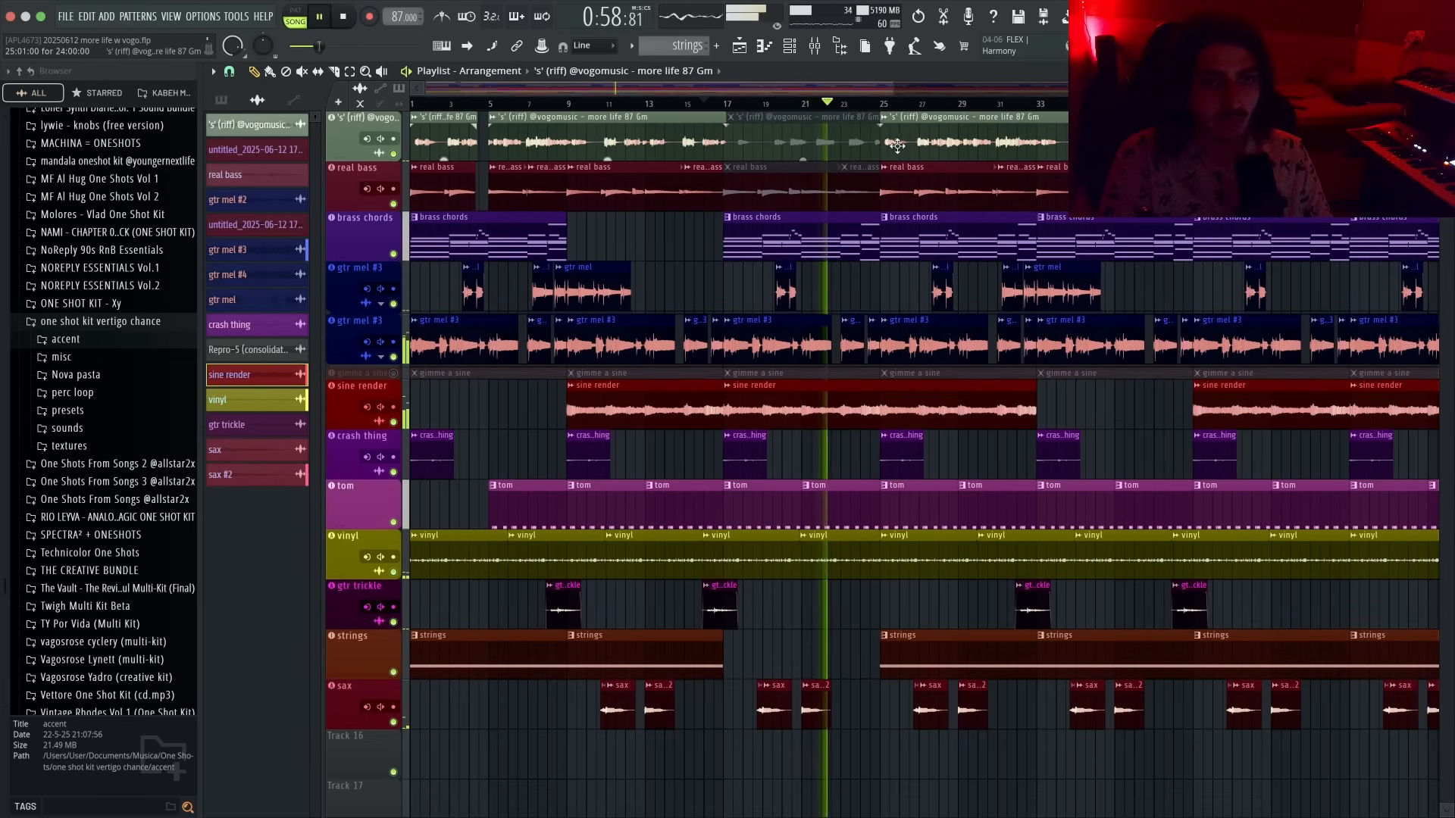
scroll(1035, 226, "up", 1)
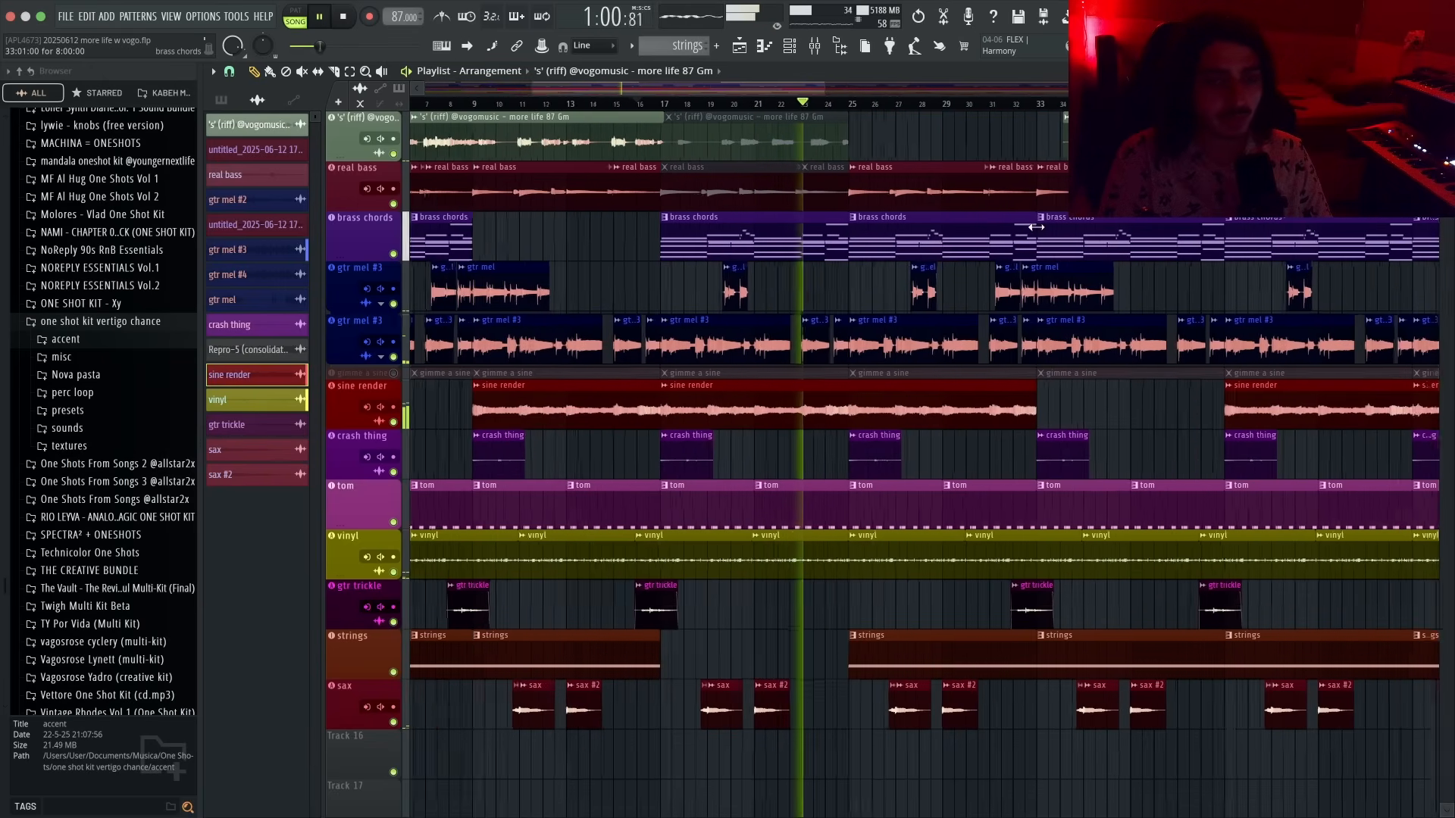
scroll(932, 280, "up", 1)
scroll(880, 266, "up", 2)
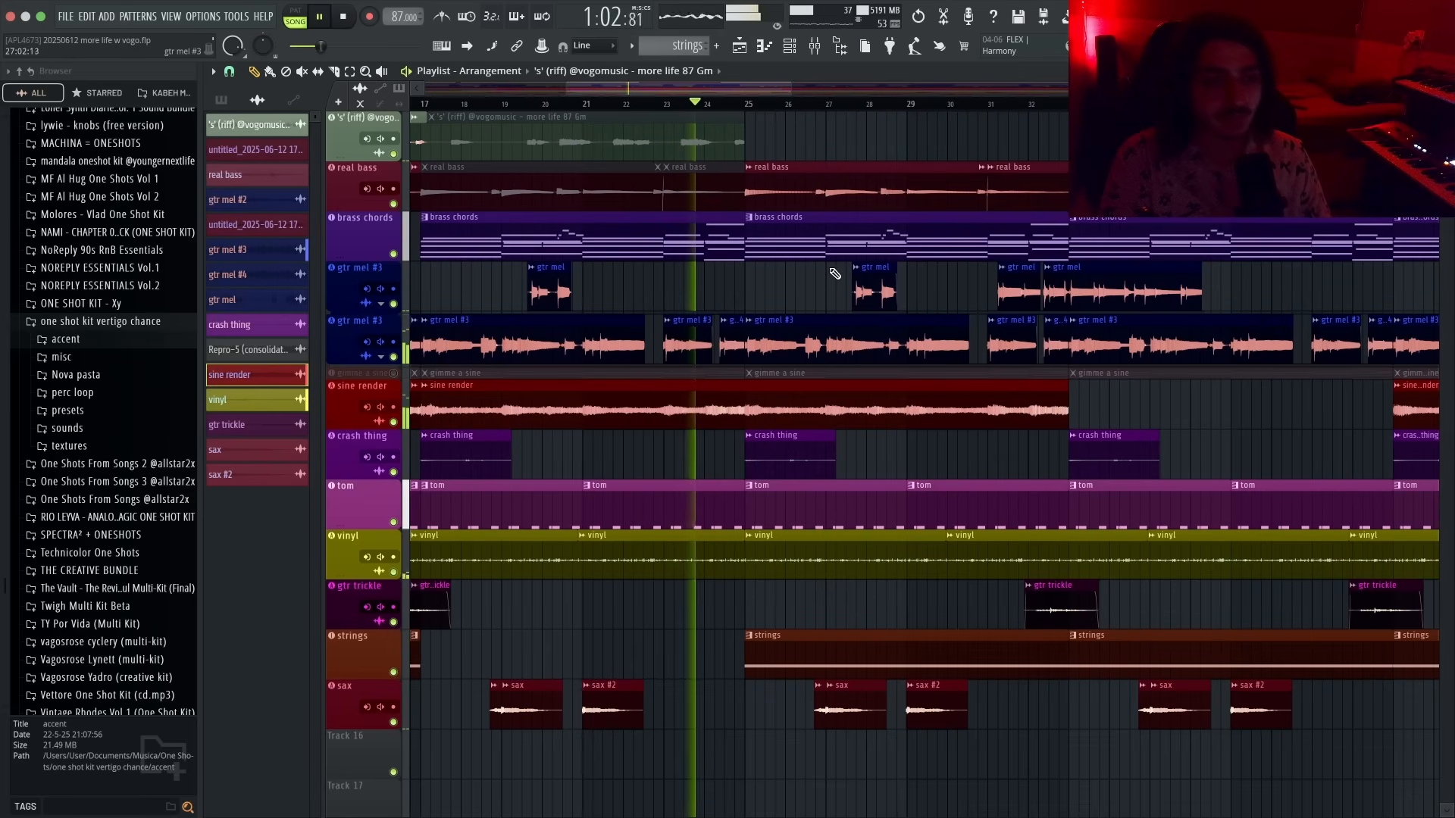
right_click(686, 192)
- Lower the strings channel's volume fader in the mixer, then close the mixer
scroll(569, 195, "down", 1)
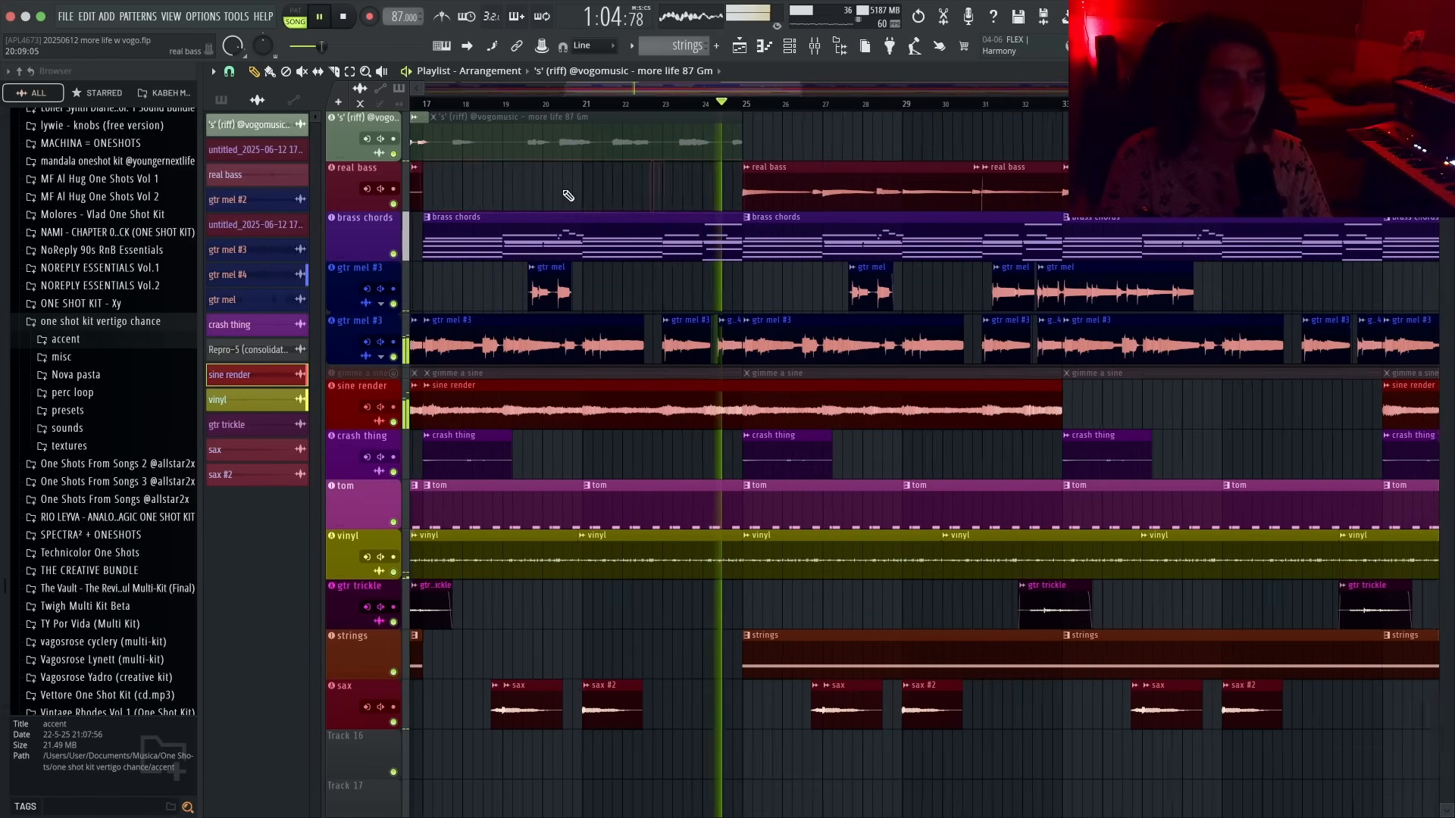
scroll(568, 195, "down", 1)
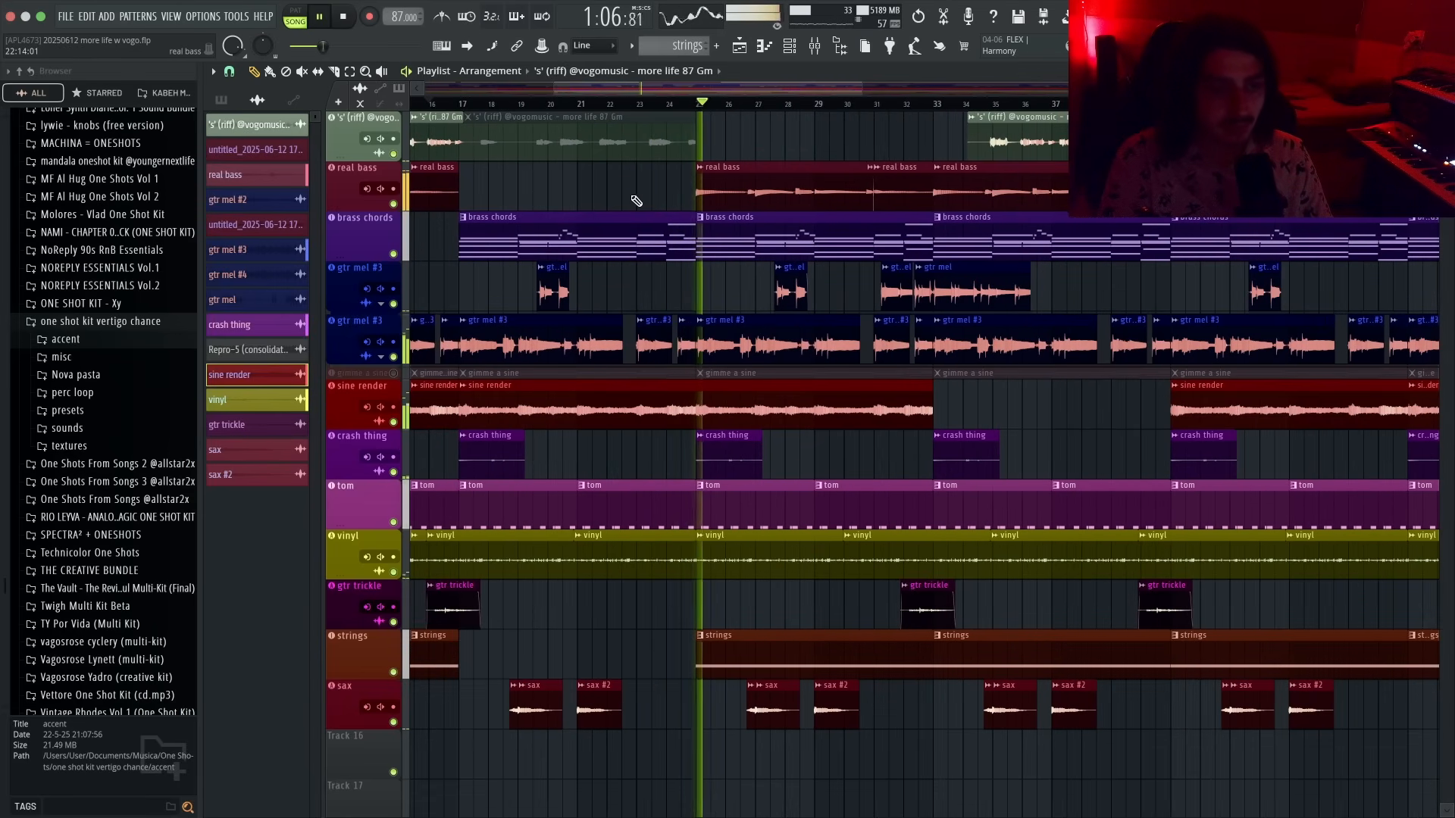
scroll(636, 201, "down", 1)
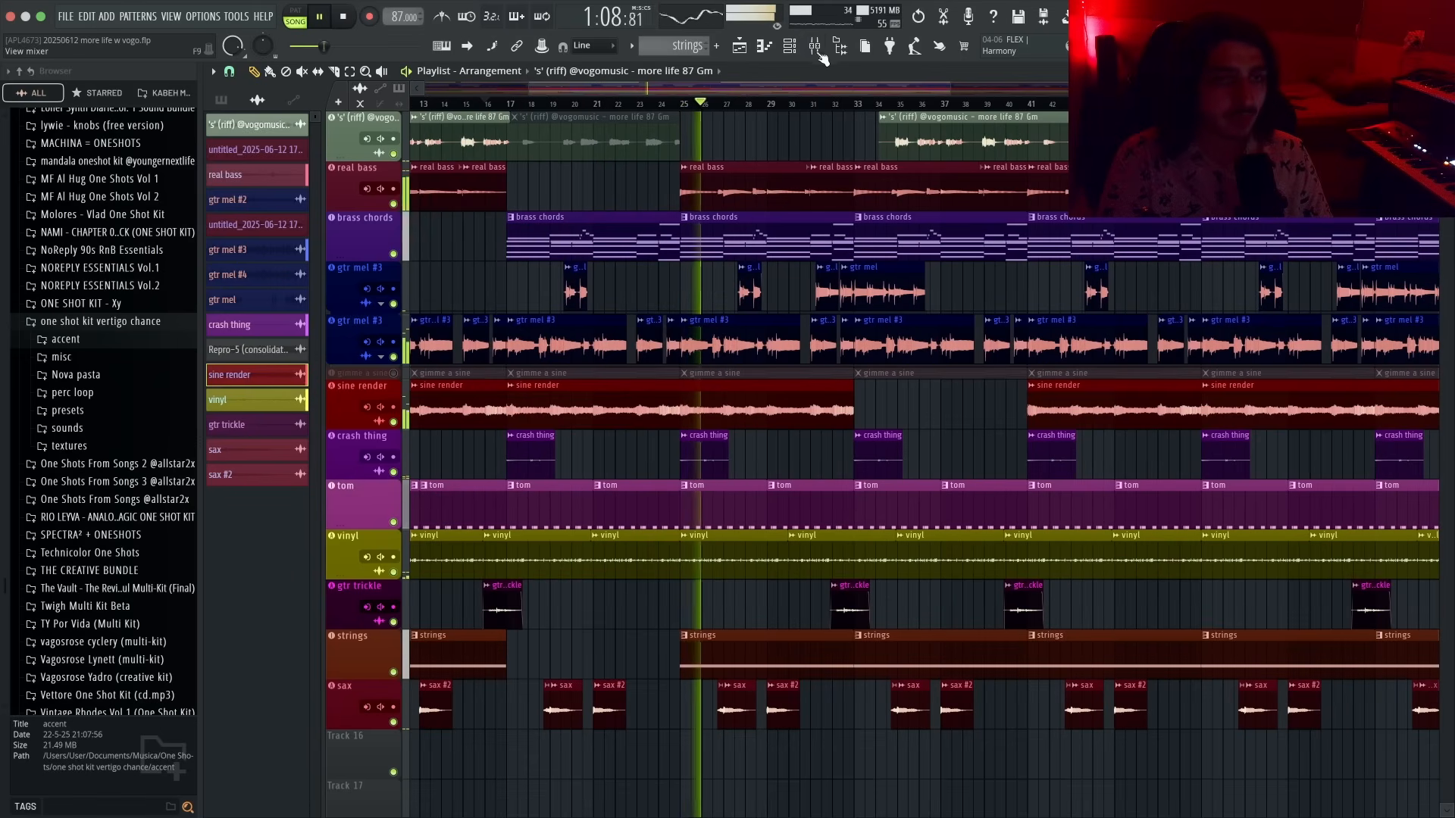
key("F9")
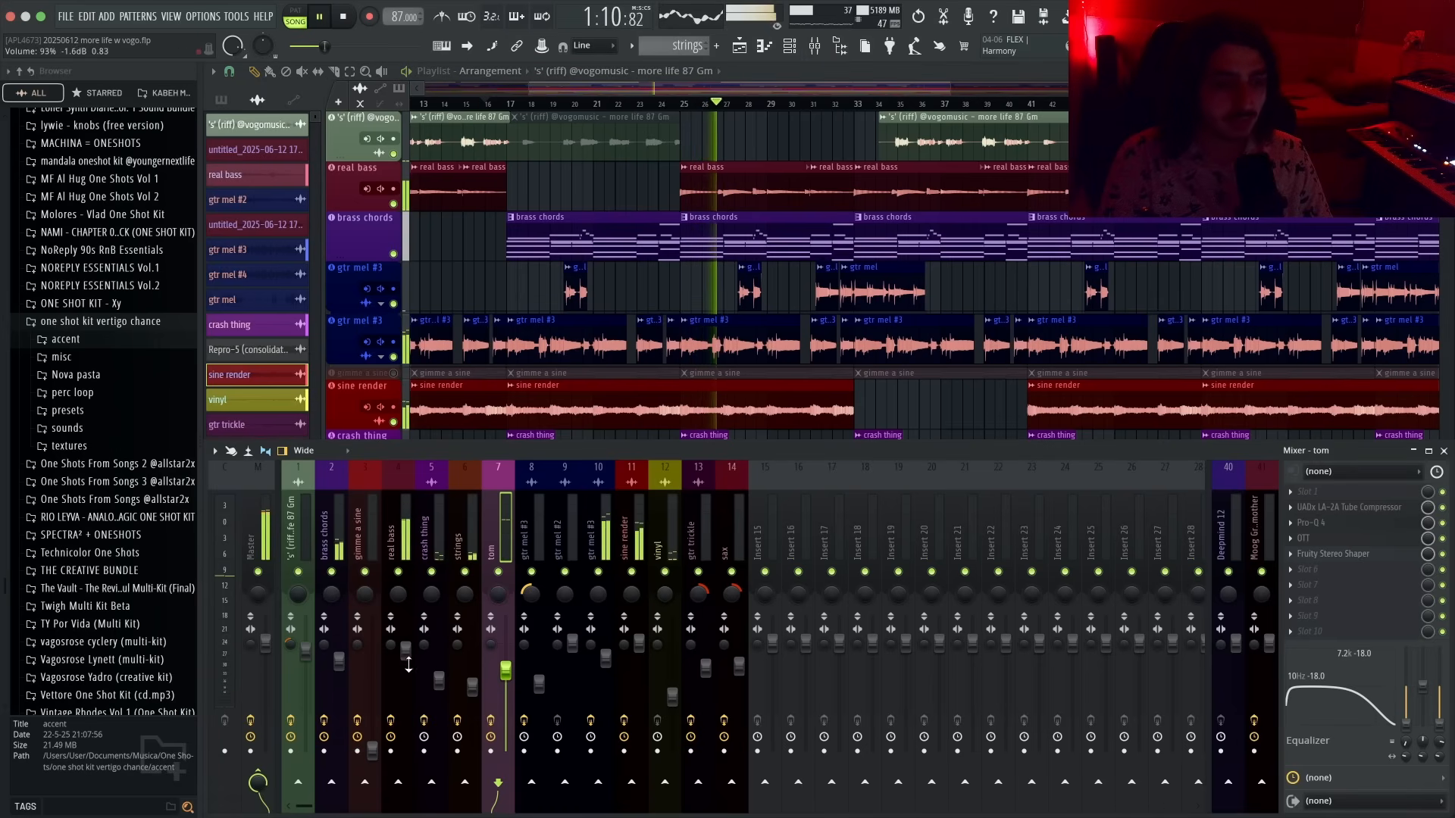
left_click(472, 688)
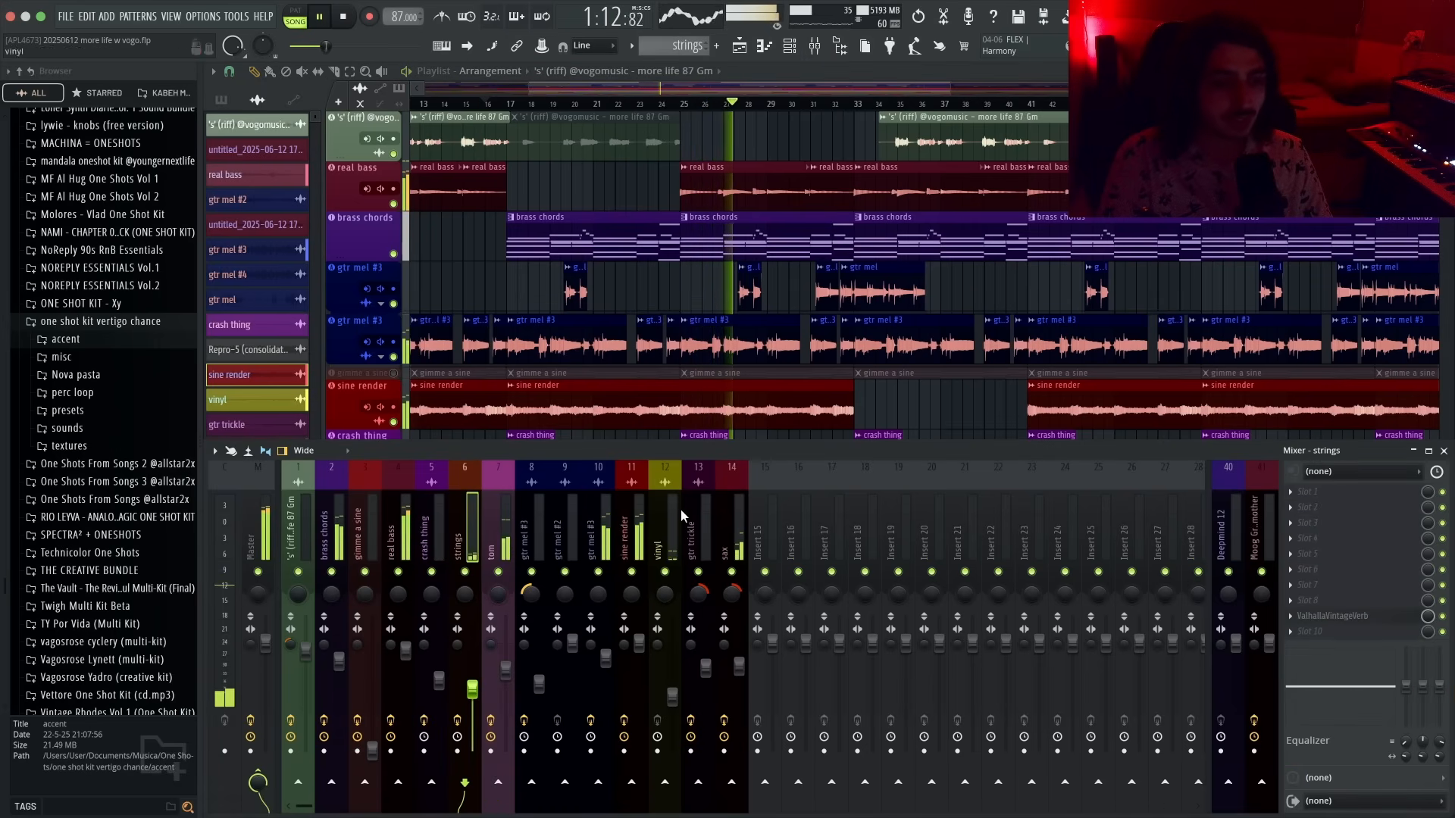
key("F9")
- Nudge the vocal riff clip near bar 33 slightly earlier
scroll(858, 471, "down", 4)
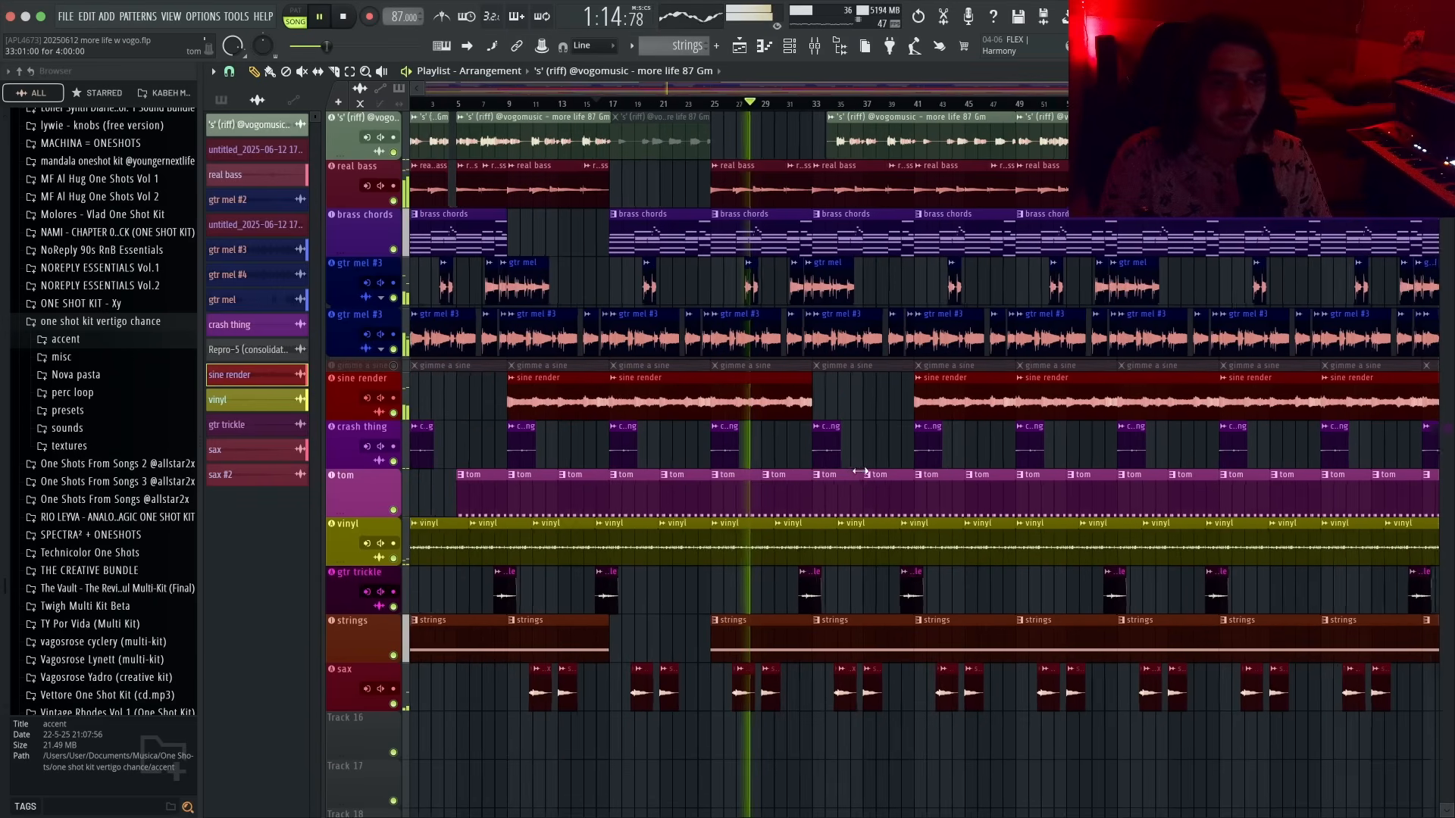
scroll(839, 468, "up", 4)
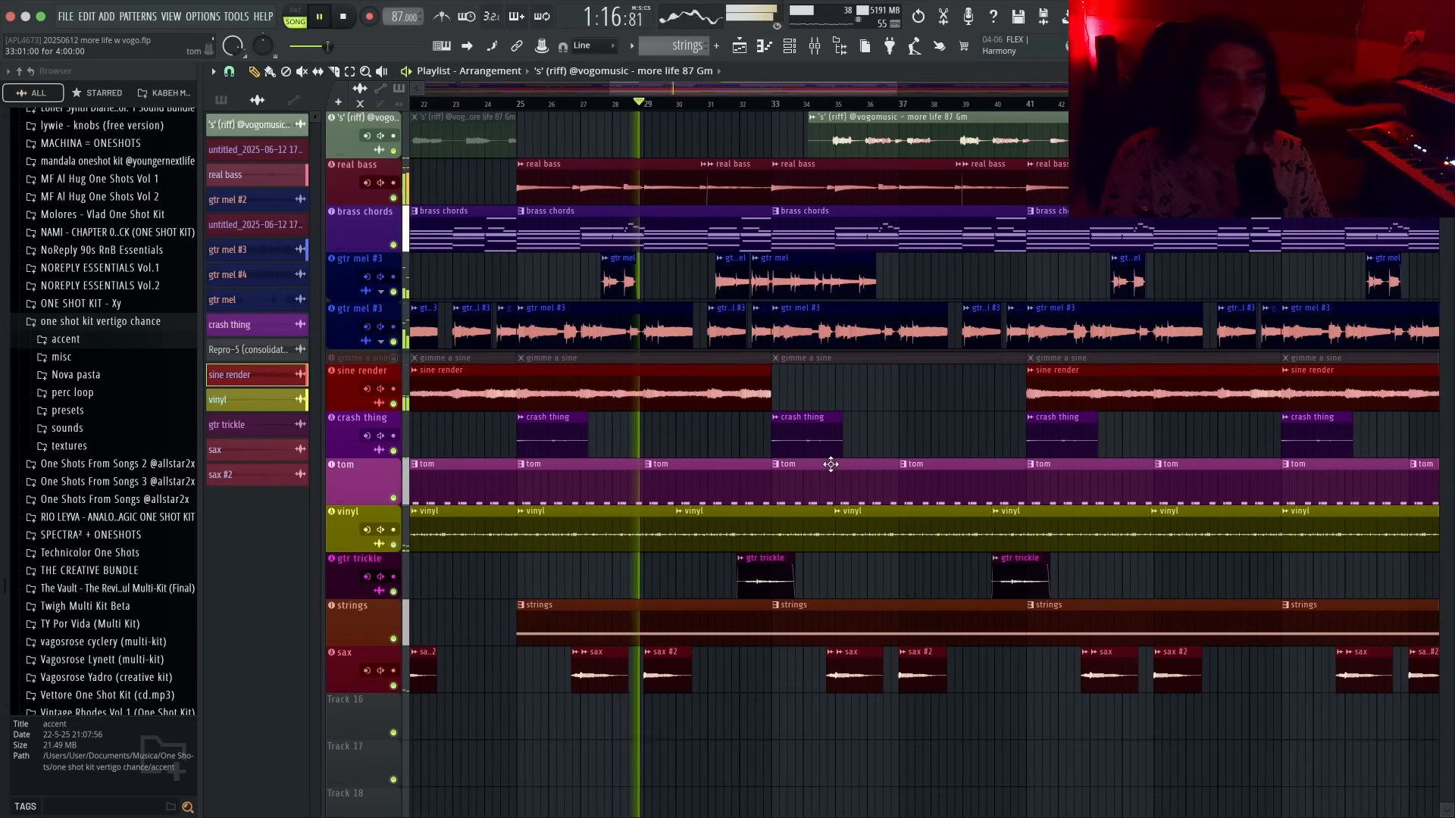
scroll(800, 279, "down", 4)
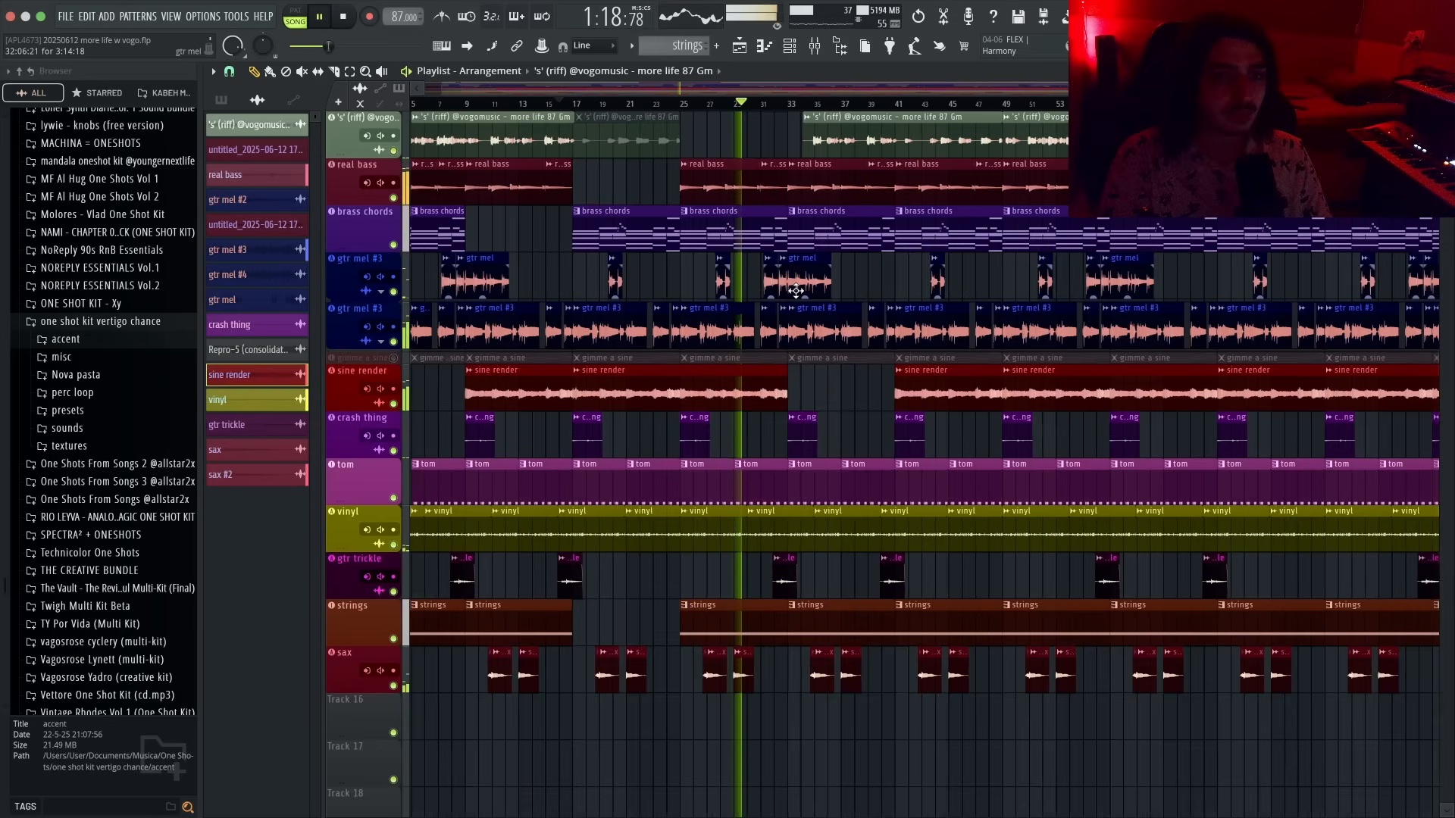
left_click_drag(790, 148, 776, 149)
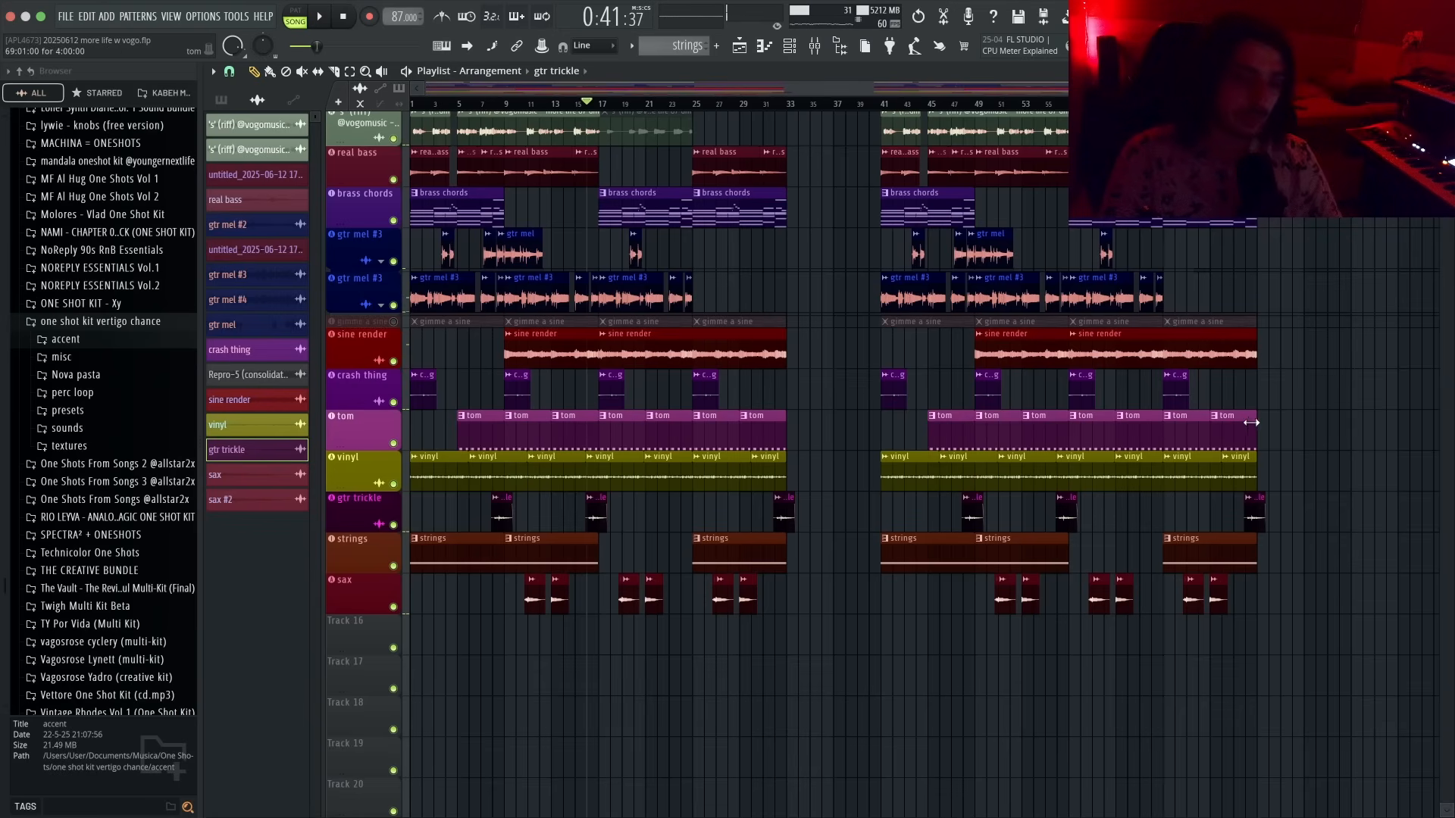
- Move the selected tom clips from the second section out to around bar 85
scroll(1298, 455, "up", 5)
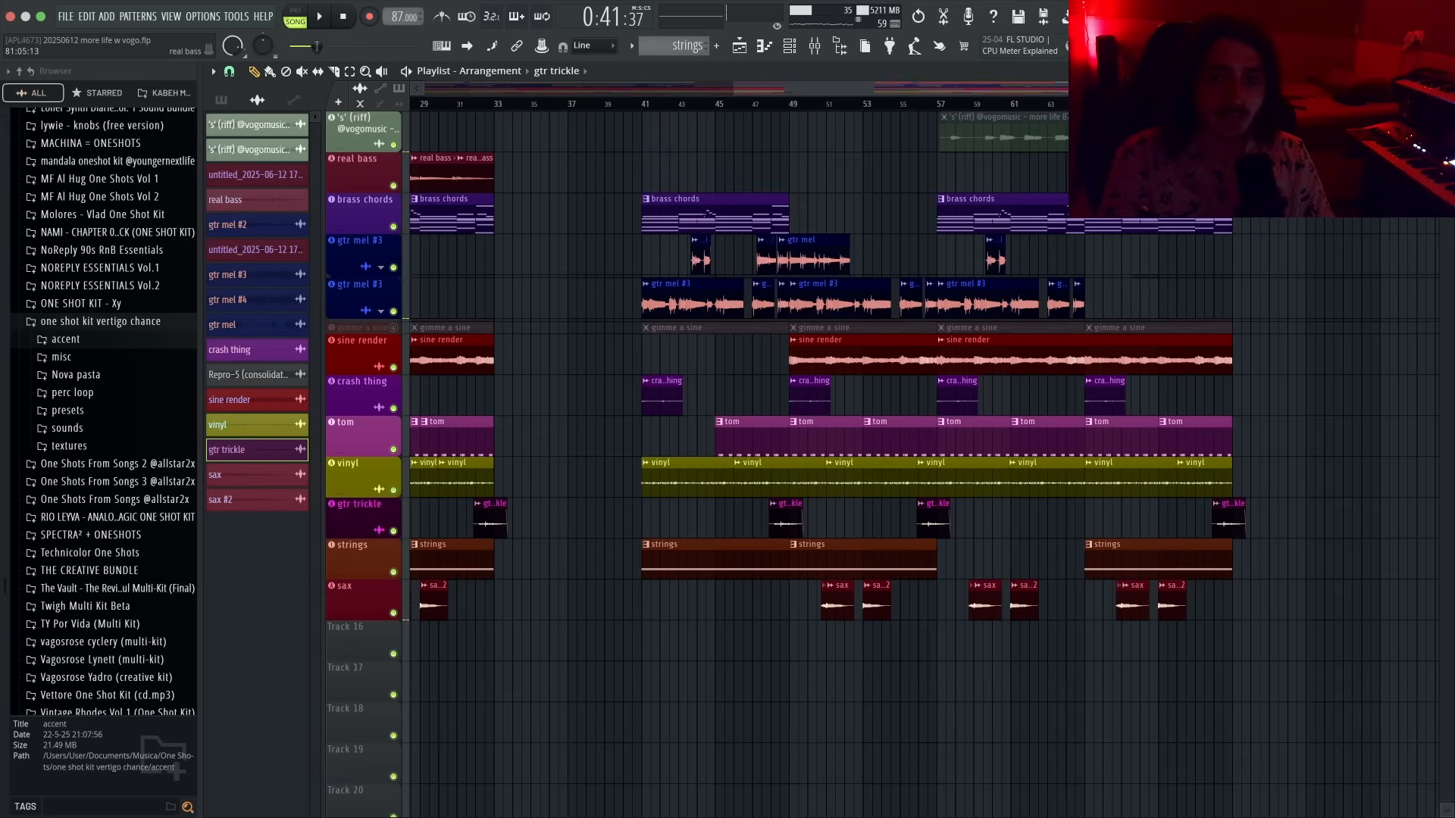
scroll(917, 162, "down", 4)
scroll(917, 162, "down", 1)
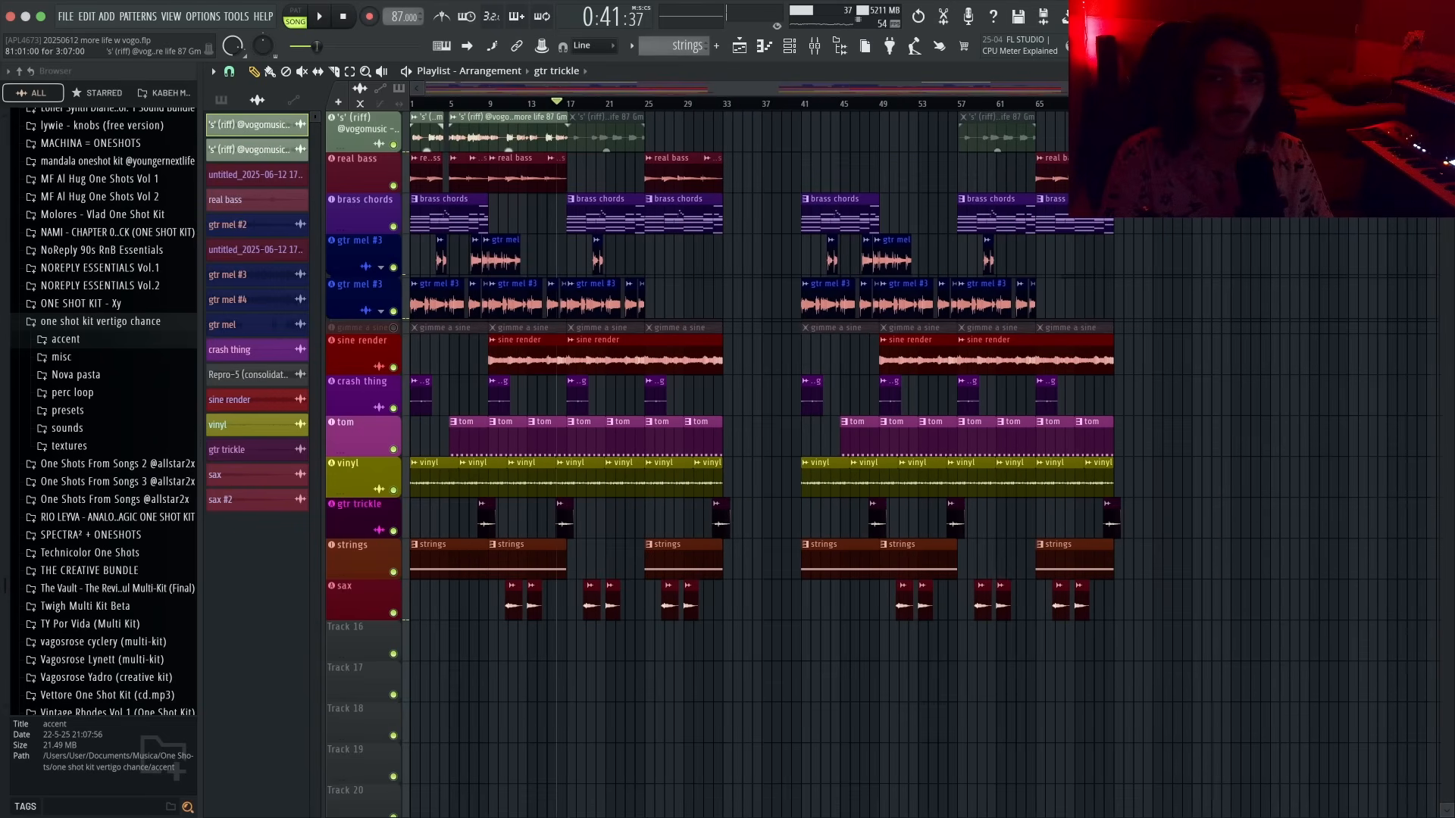
scroll(794, 422, "down", 1)
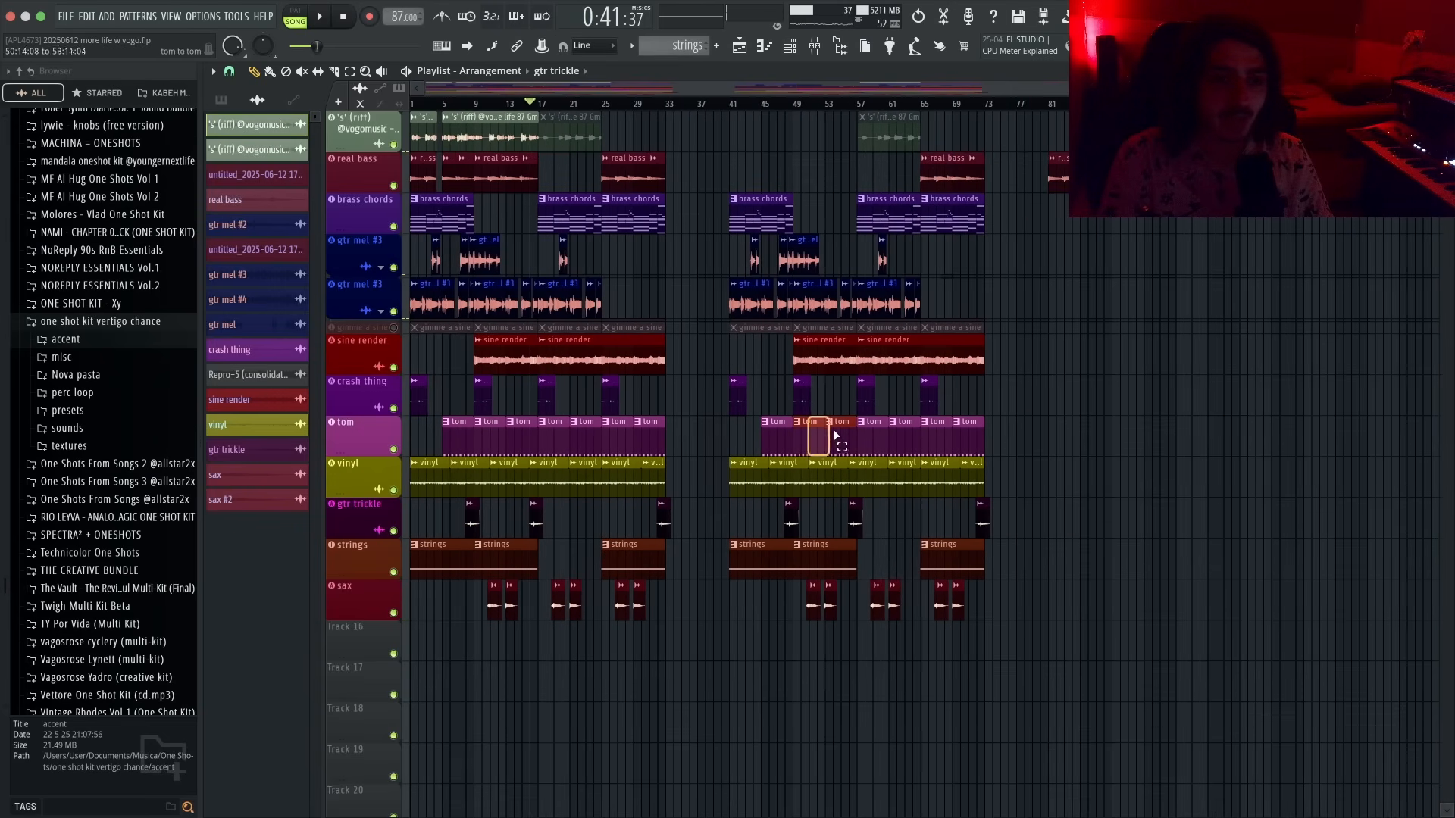
left_click_drag(814, 434, 1324, 434)
- Delete the riff clip, a real bass clip and the tom clips in the second section around bars 41 to 69
scroll(1293, 400, "up", 2)
right_click(747, 140)
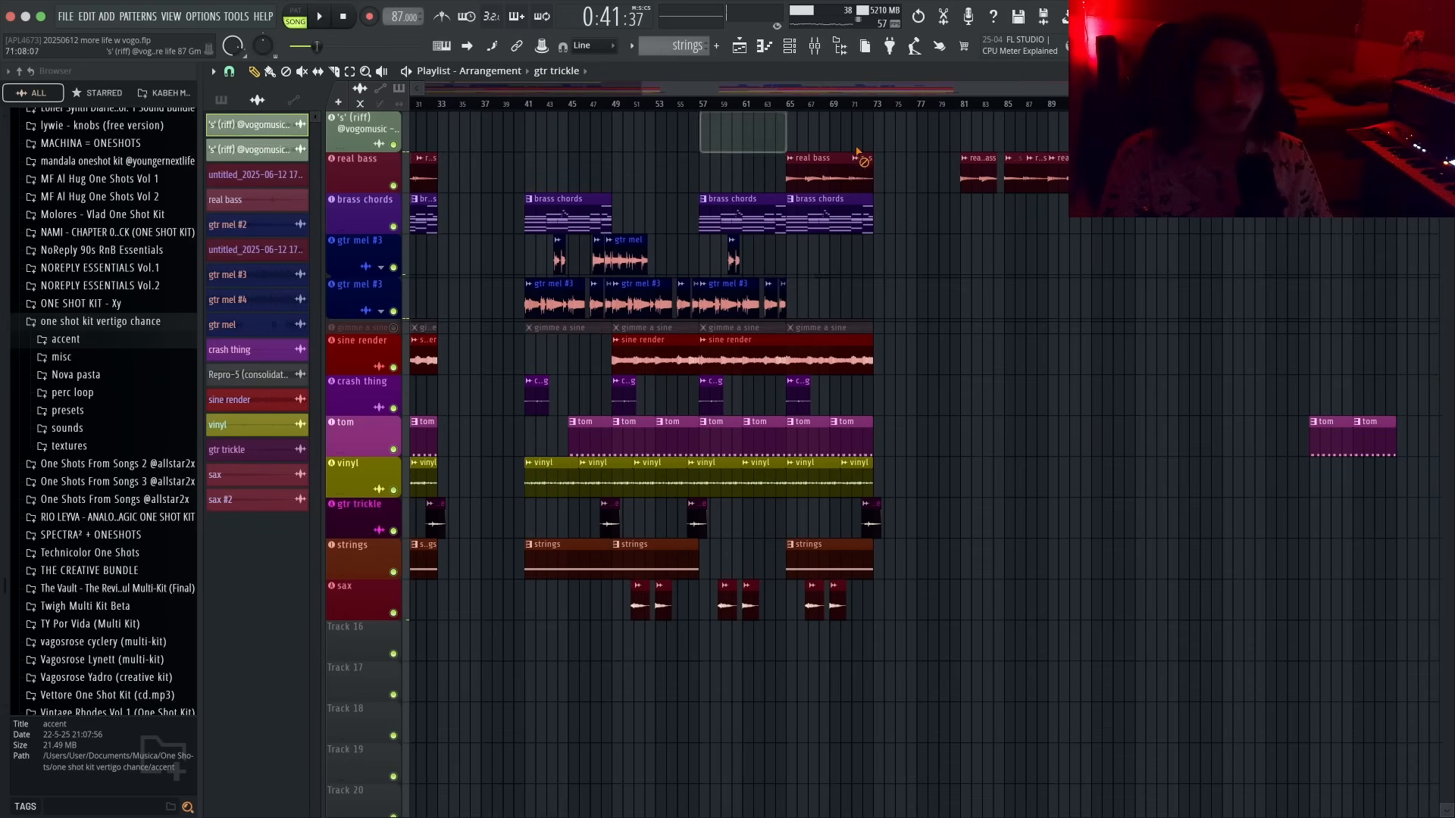
right_click(861, 158)
left_click_drag(531, 435, 919, 422)
scroll(918, 422, "down", 1)
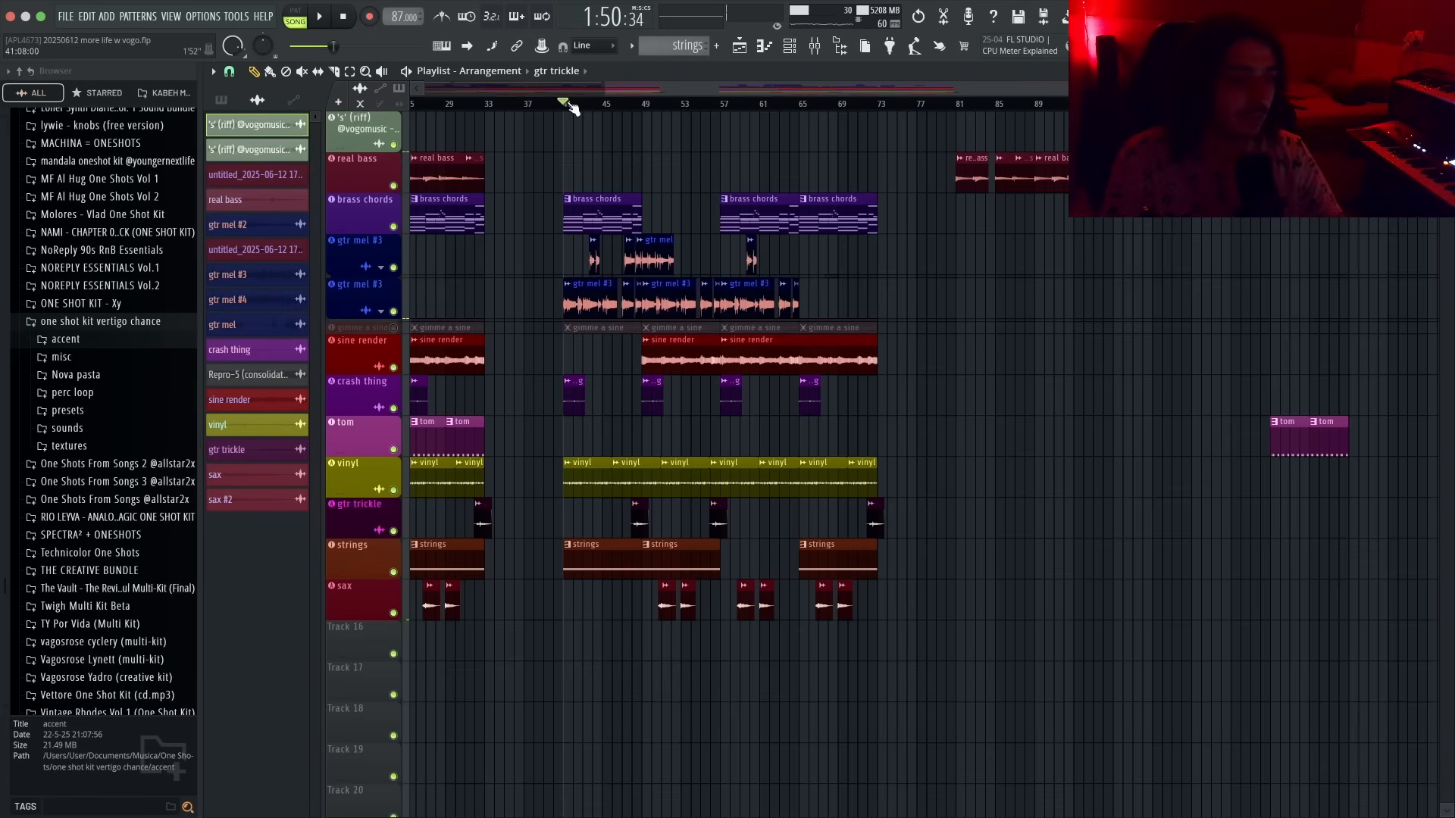
- Play through the arrangement, including from around bar 73, to audition the edits
key("space")
key("space")
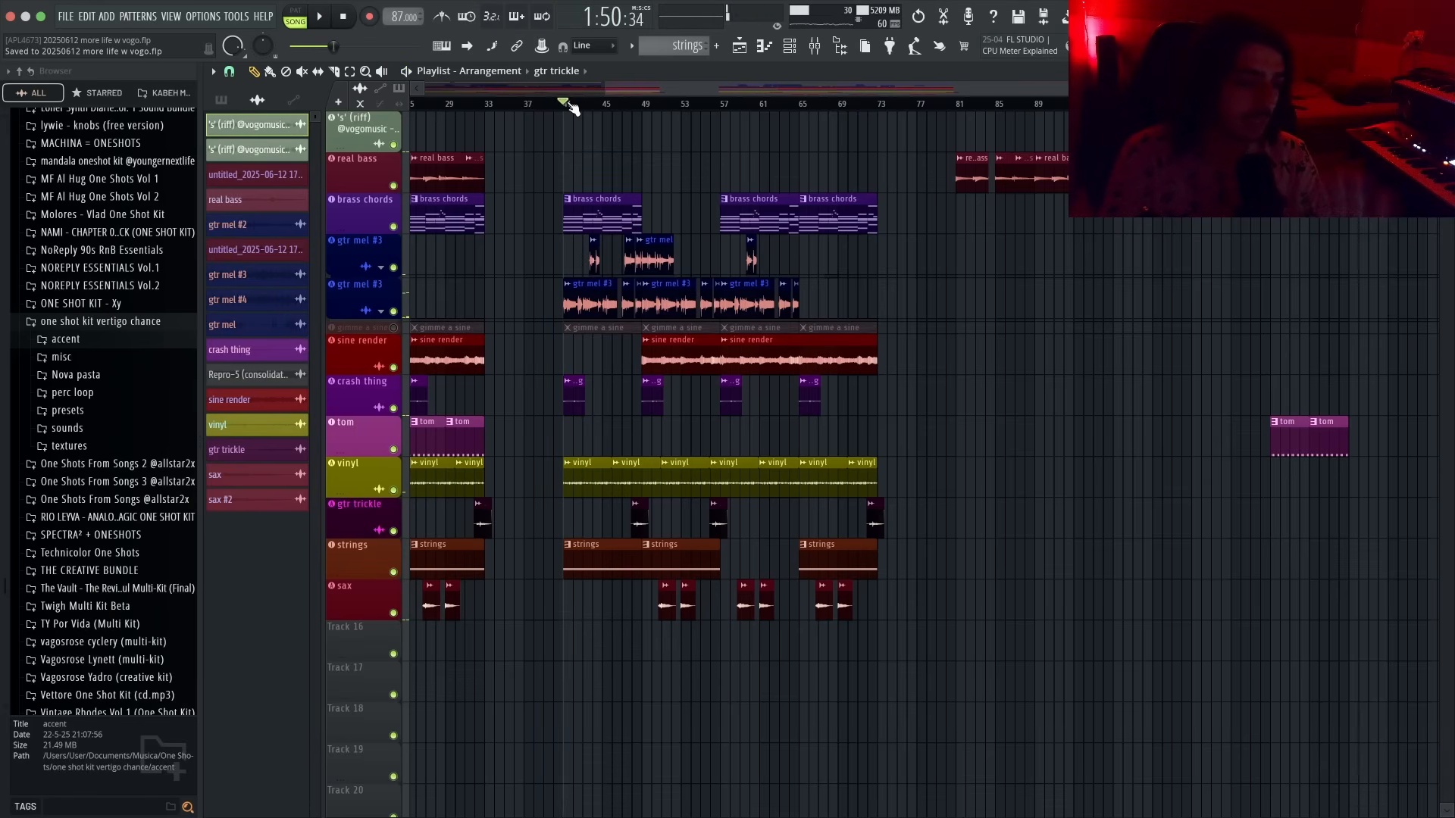
scroll(576, 106, "down", 1)
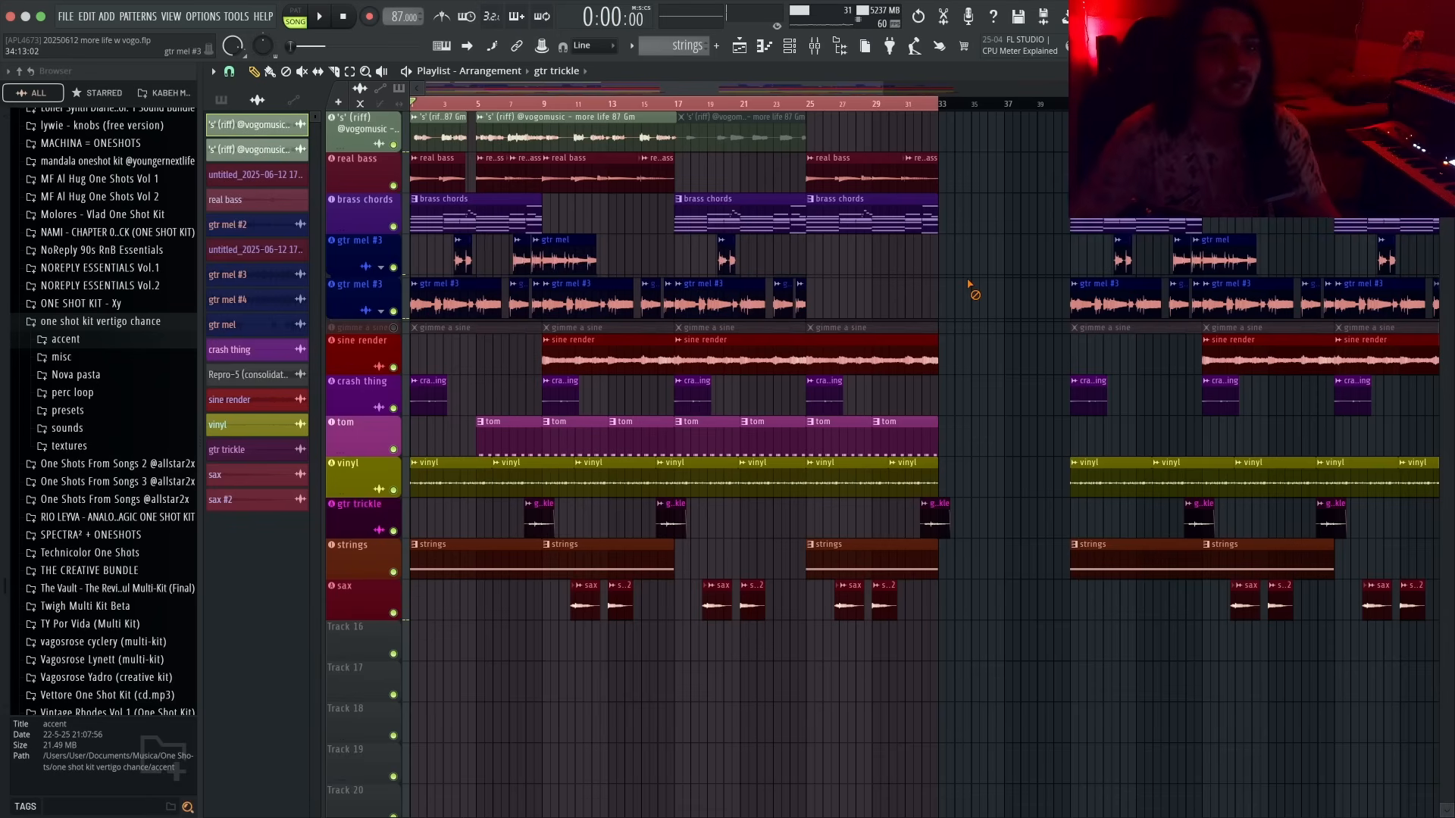
scroll(829, 127, "down", 2)
key("space")
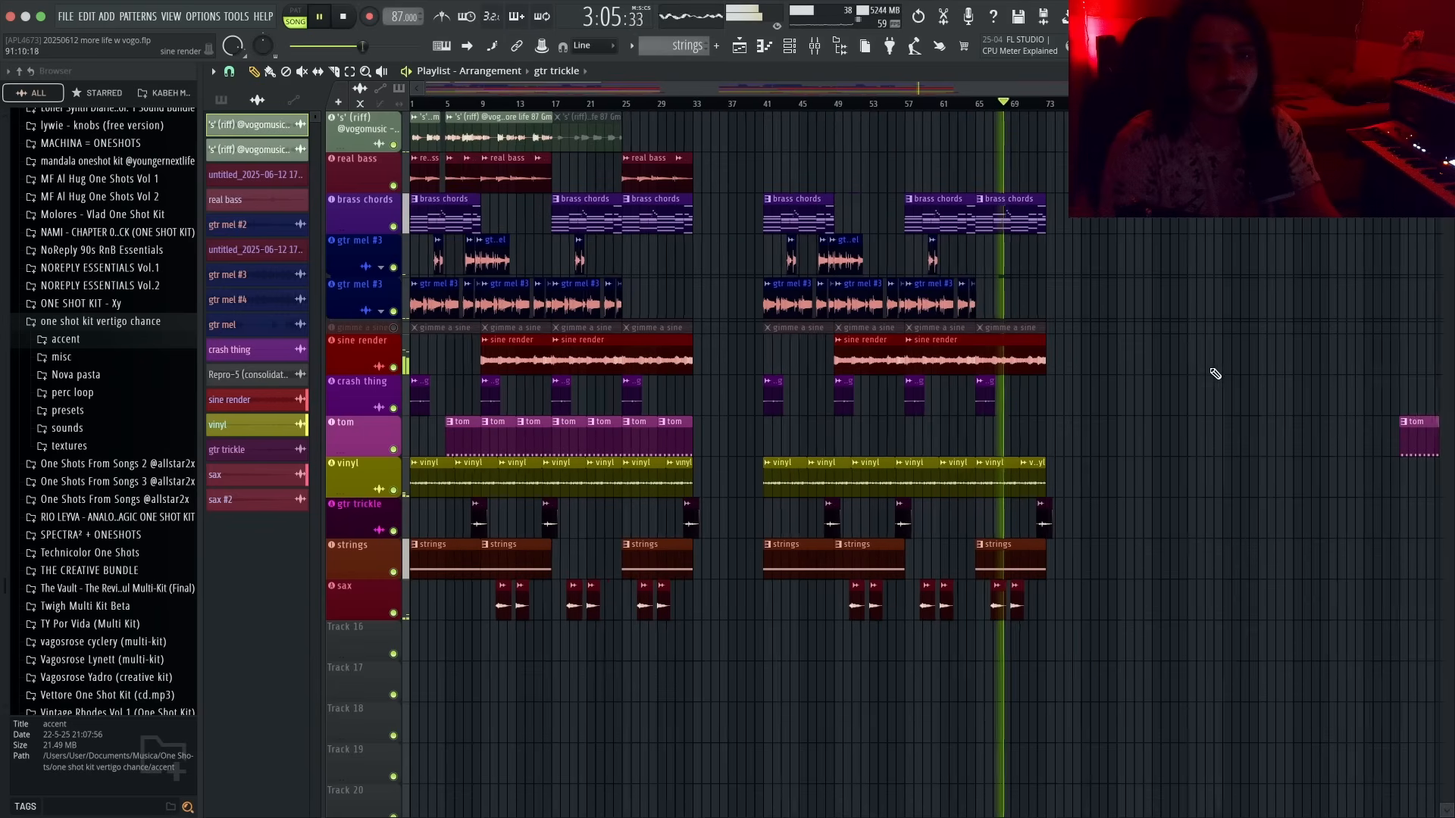
scroll(1160, 367, "up", 2)
left_click(864, 106)
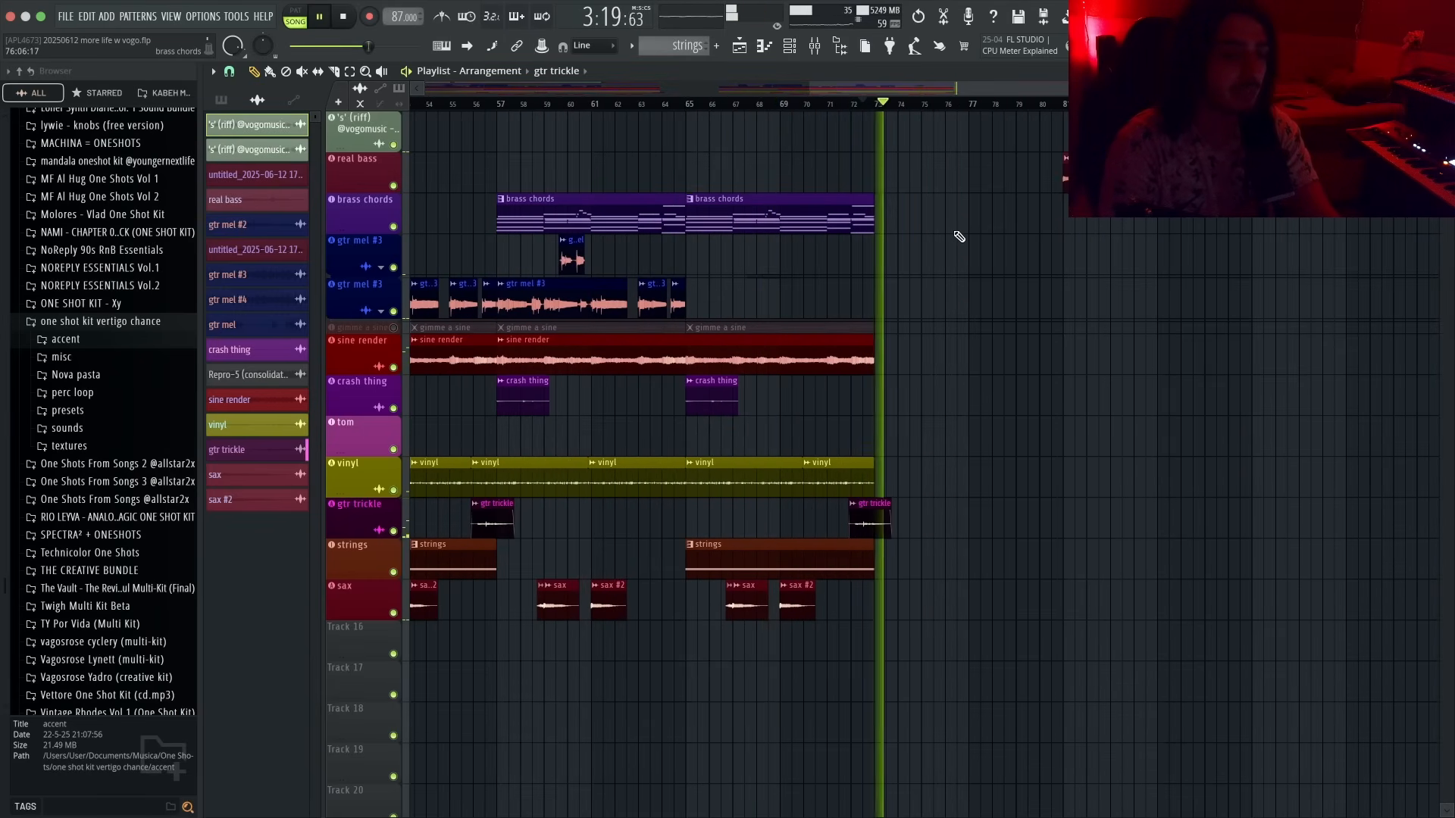
scroll(958, 229, "down", 2)
scroll(1009, 188, "up", 2)
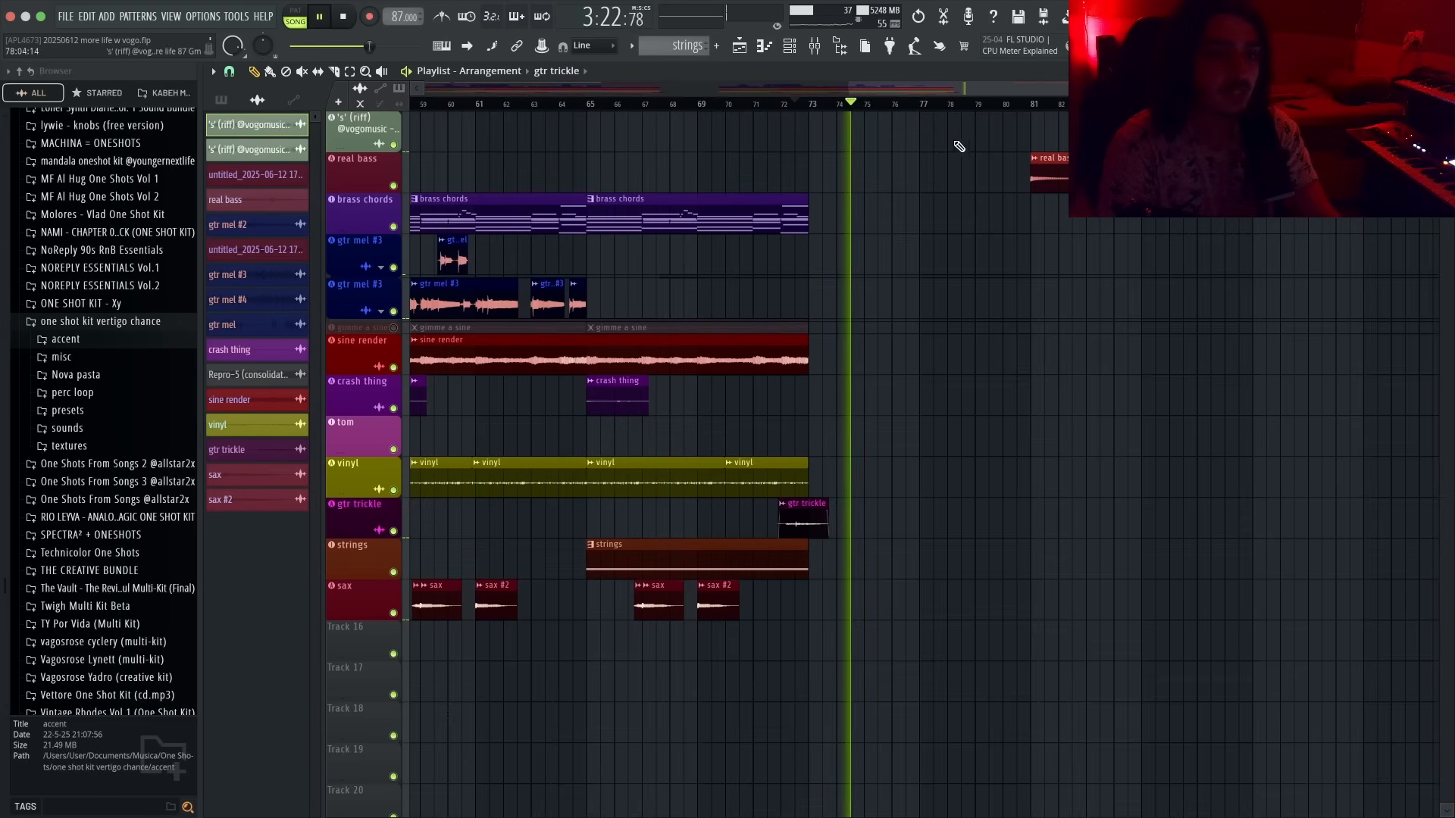
key("space")
- Place a real bass clip at about bar 77
left_click(951, 175)
scroll(967, 164, "down", 2)
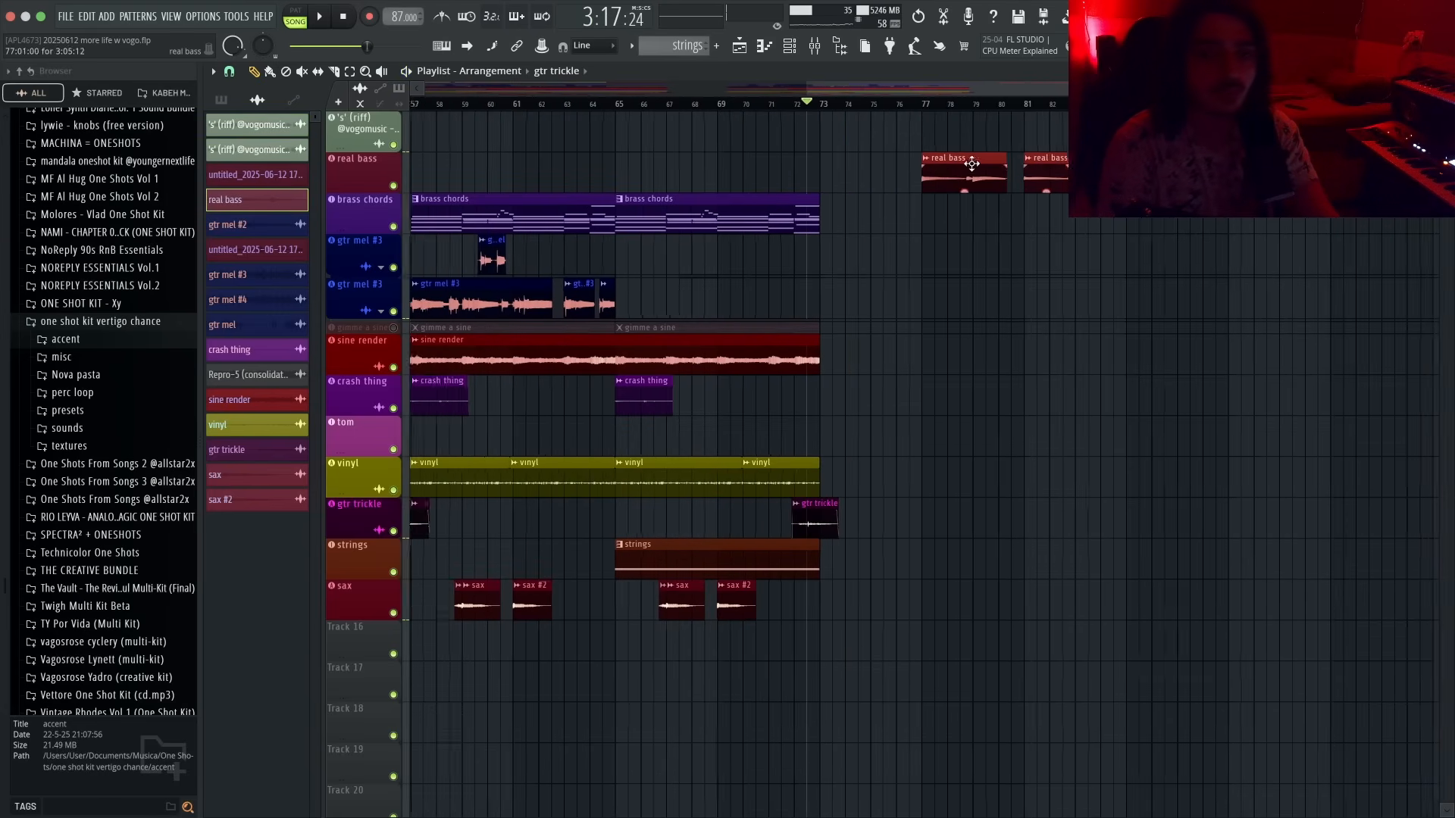
scroll(1342, 282, "up", 3)
- Audition the ending and delete the earlier of the two tom clips near bar 109
left_click(1129, 105)
scroll(1193, 174, "up", 2)
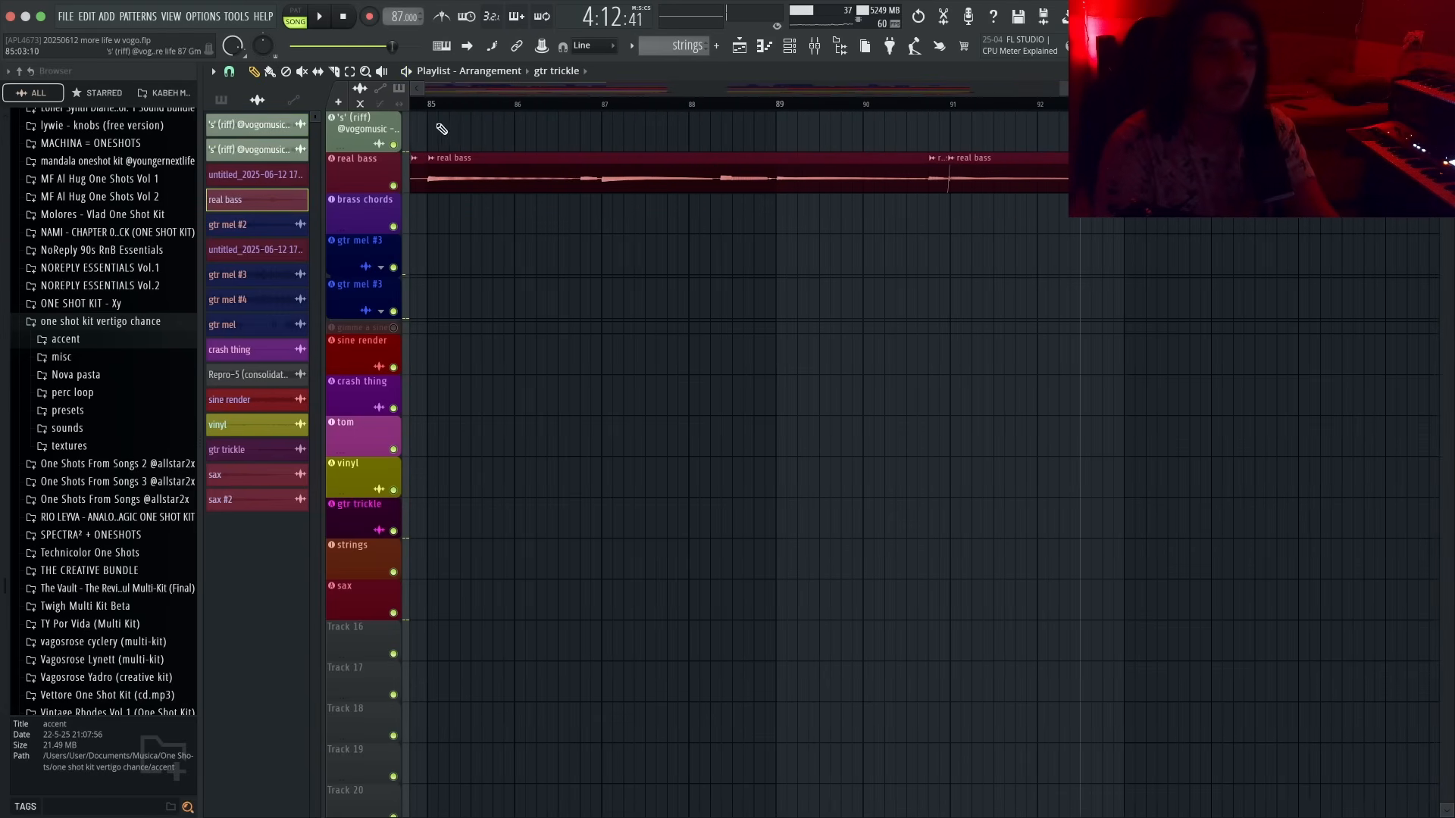
left_click(394, 145)
key("space")
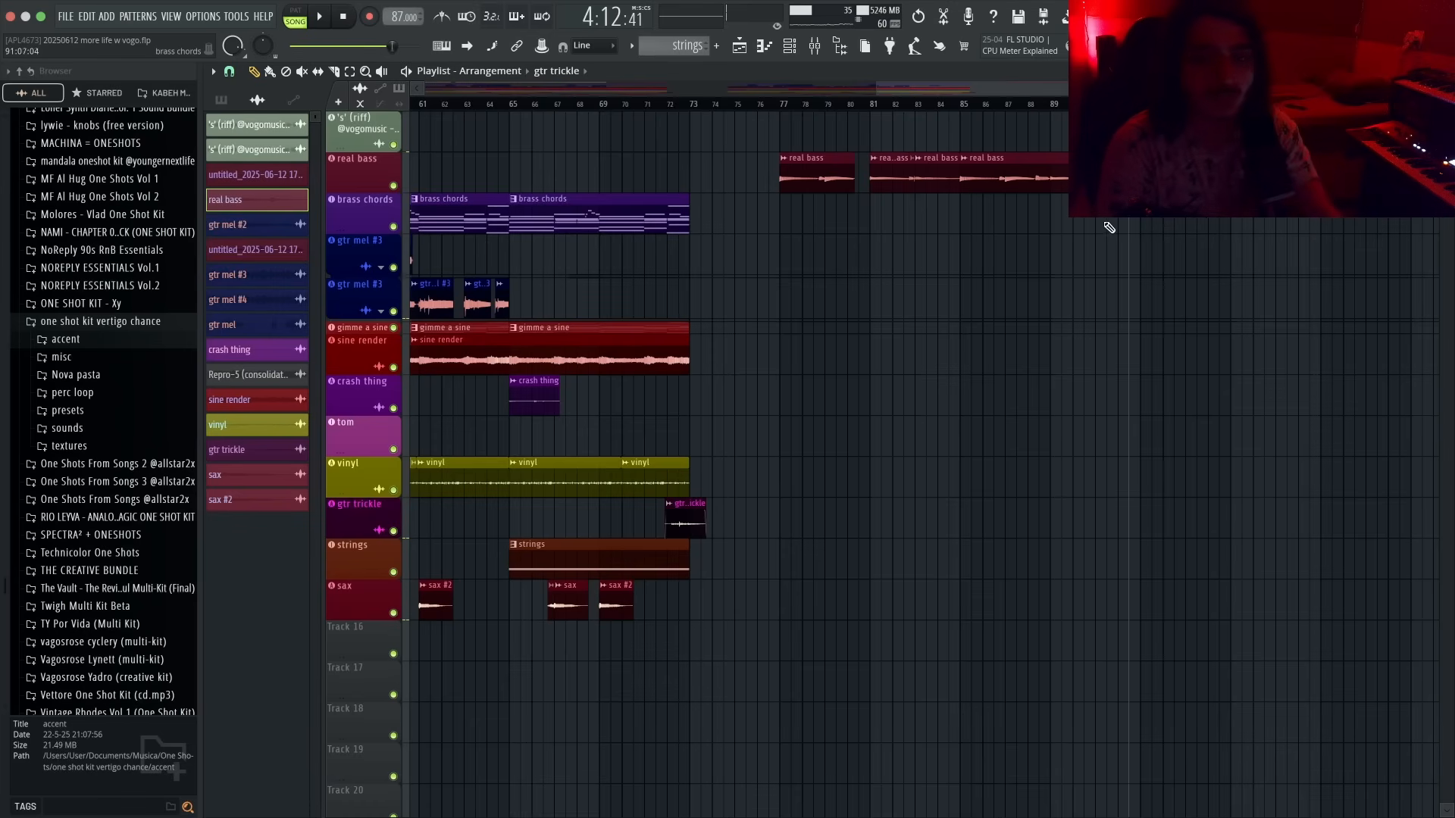
scroll(1144, 231, "right", 5)
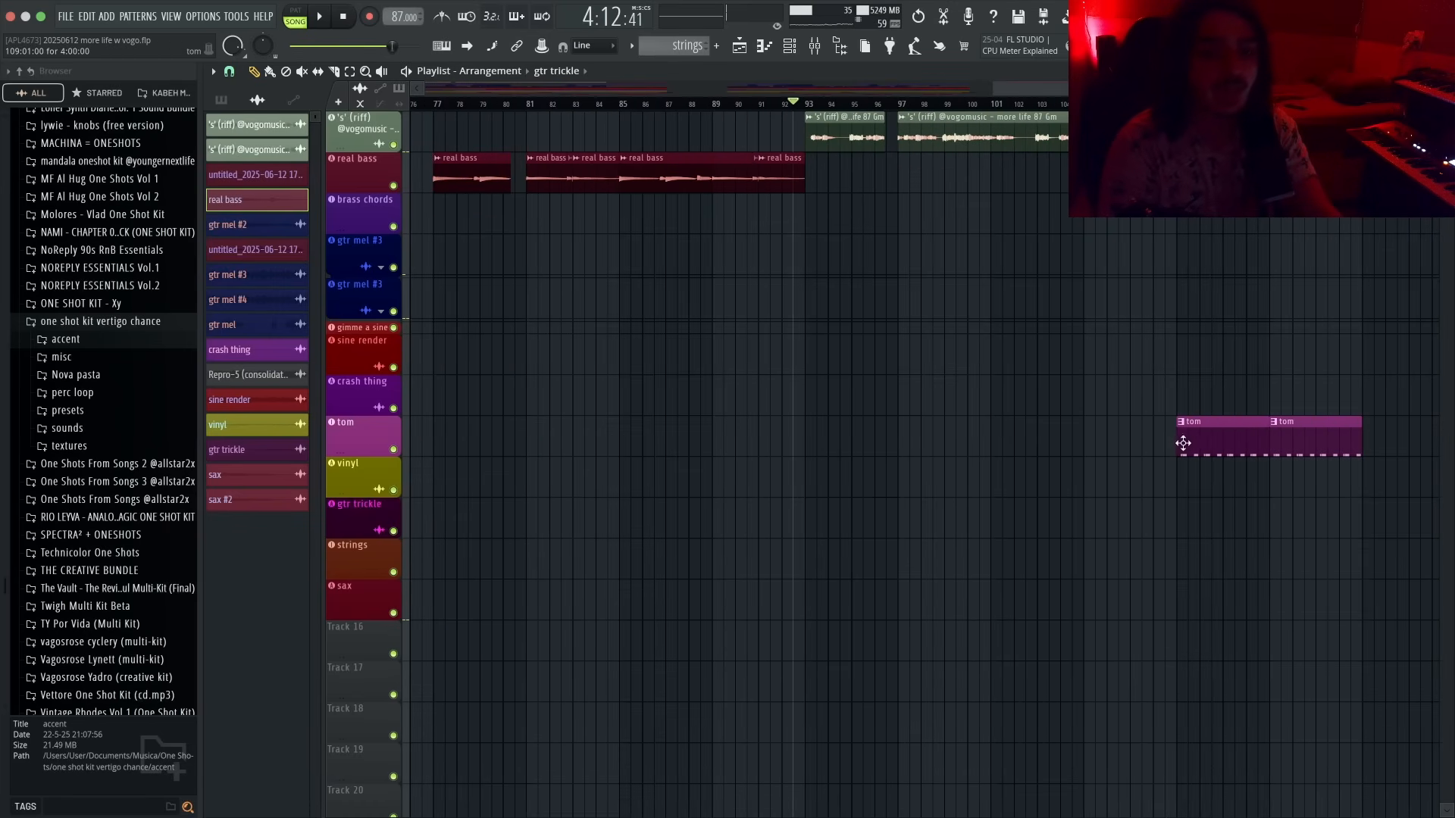
right_click(1191, 440)
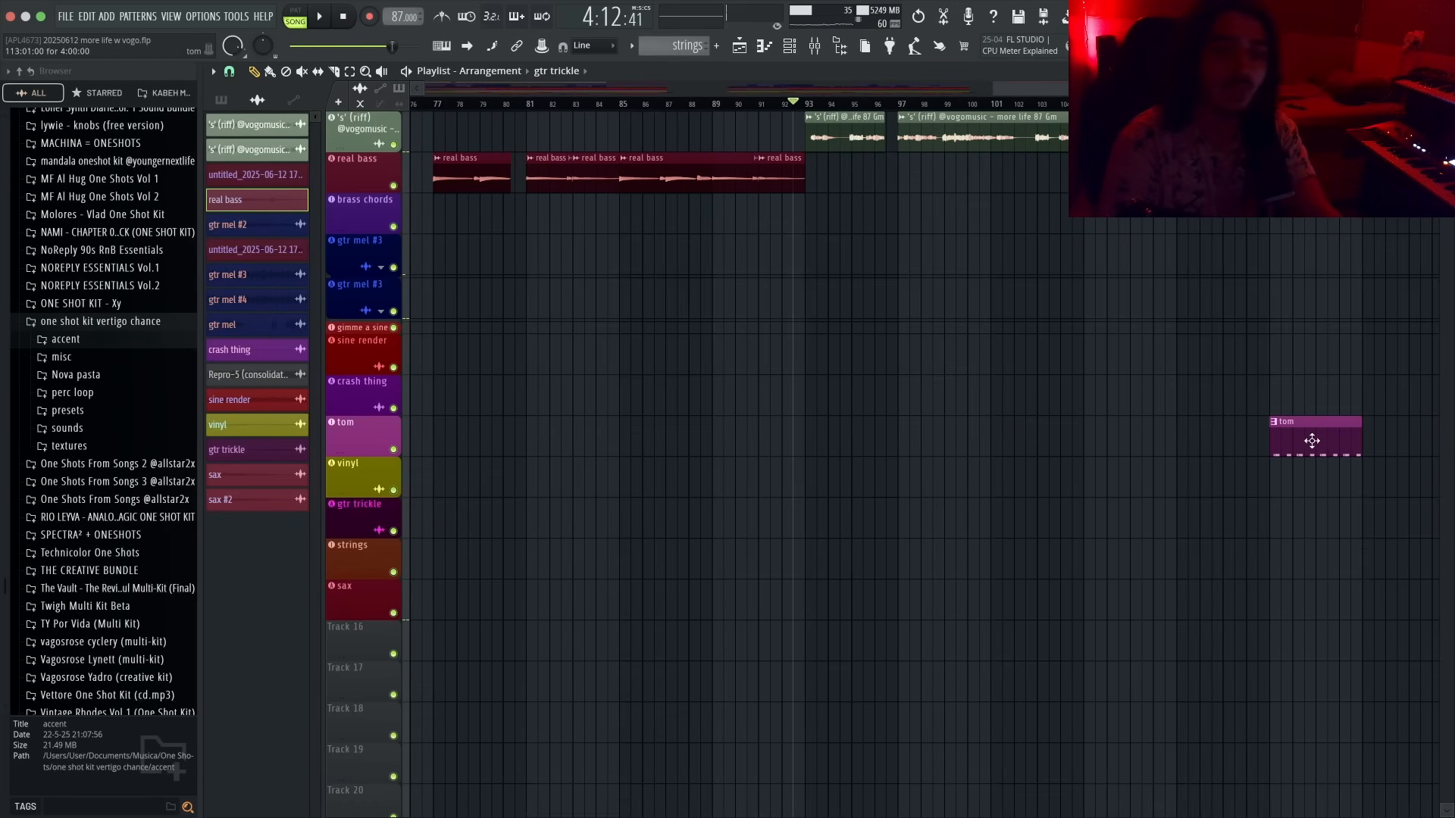
- Select the later part of the arrangement and shift it left by about four bars to close the gap
scroll(1296, 449, "down", 5)
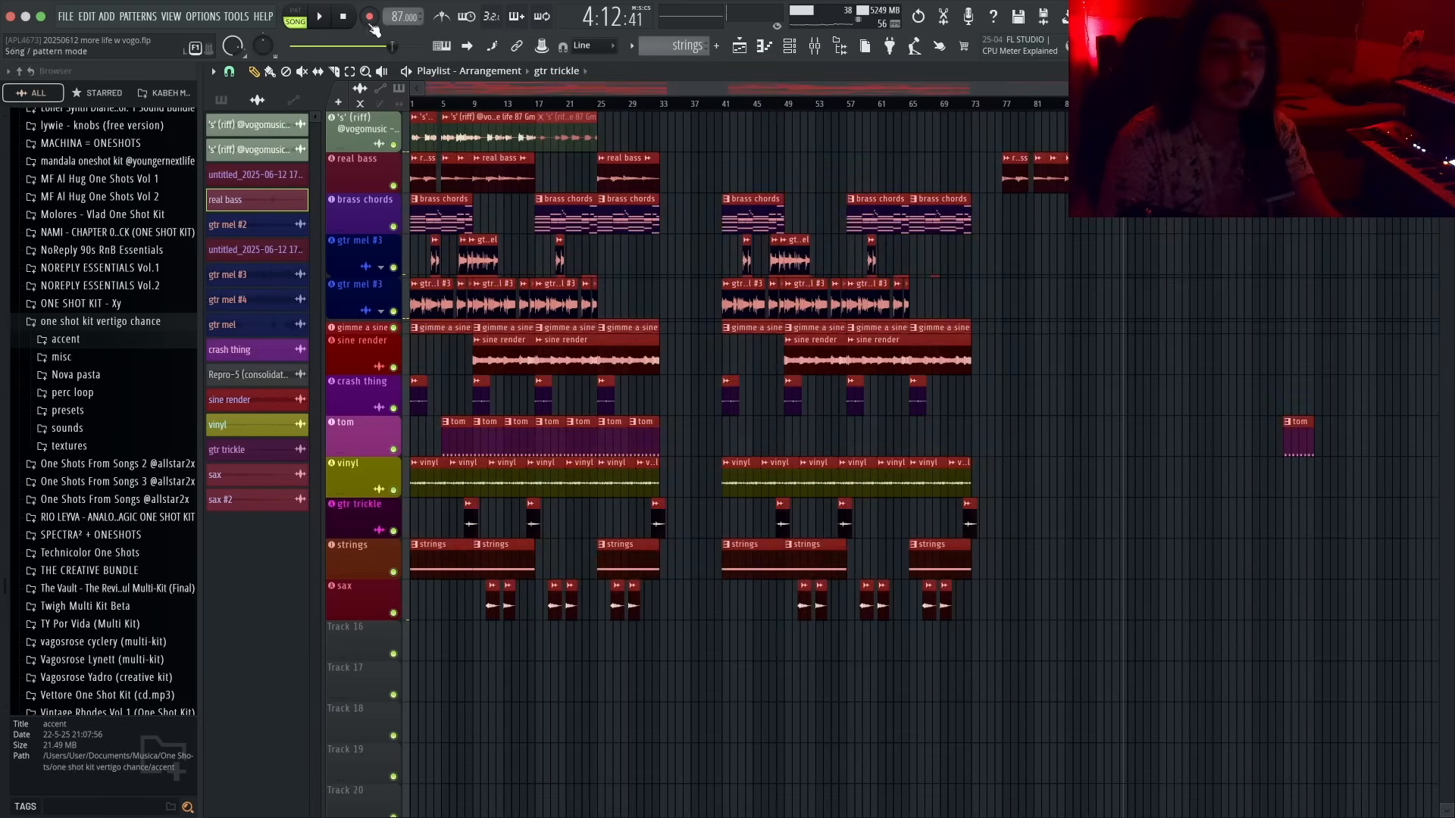
left_click_drag(1311, 660, 746, 98)
left_click_drag(750, 216, 720, 216)
left_click(1036, 295, "super")
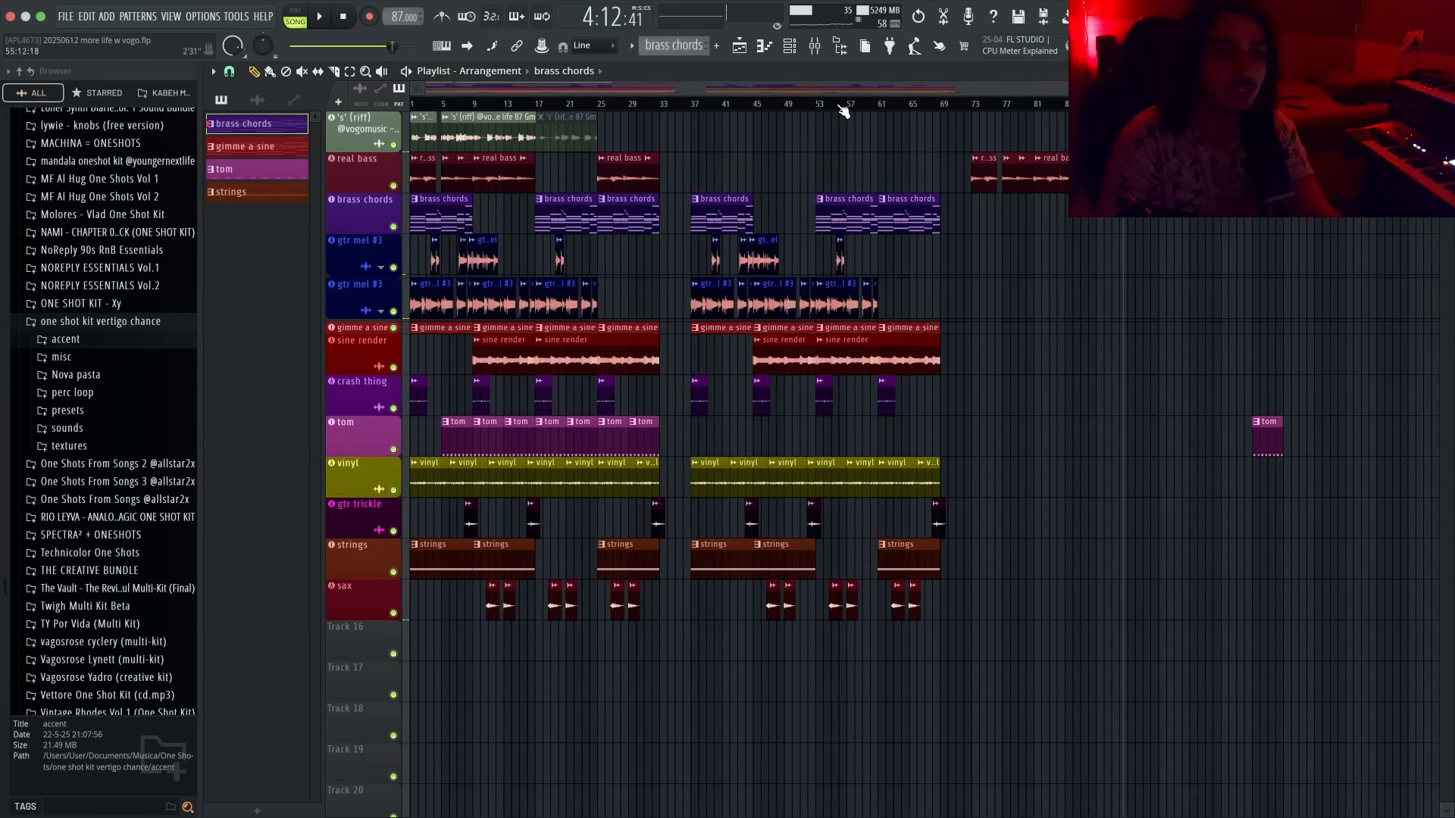
- Render the master output to a new audio clip on Track 16
left_click(344, 16)
left_click(815, 45)
left_click(252, 751)
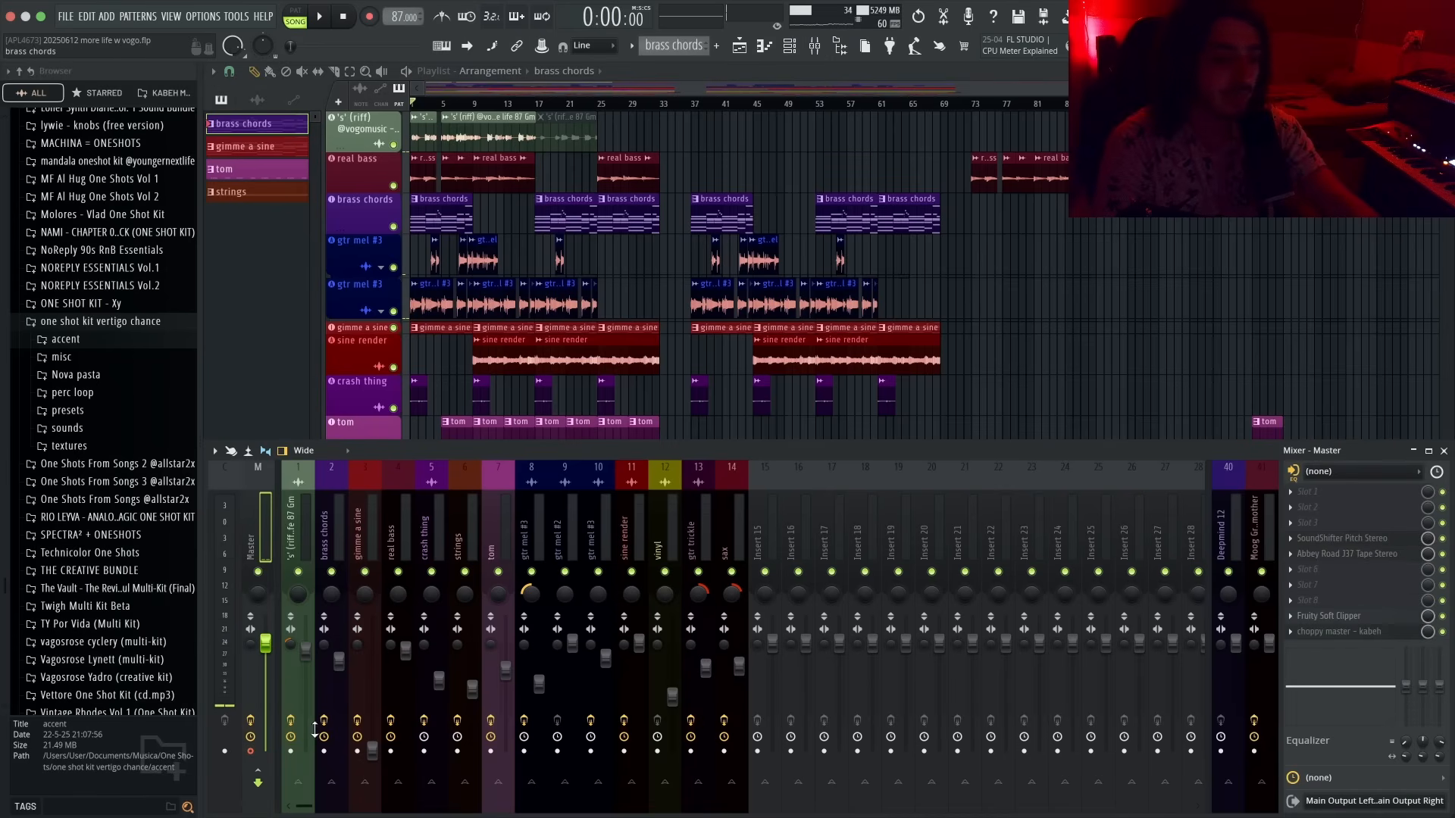
key("alt+r")
left_click(861, 554)
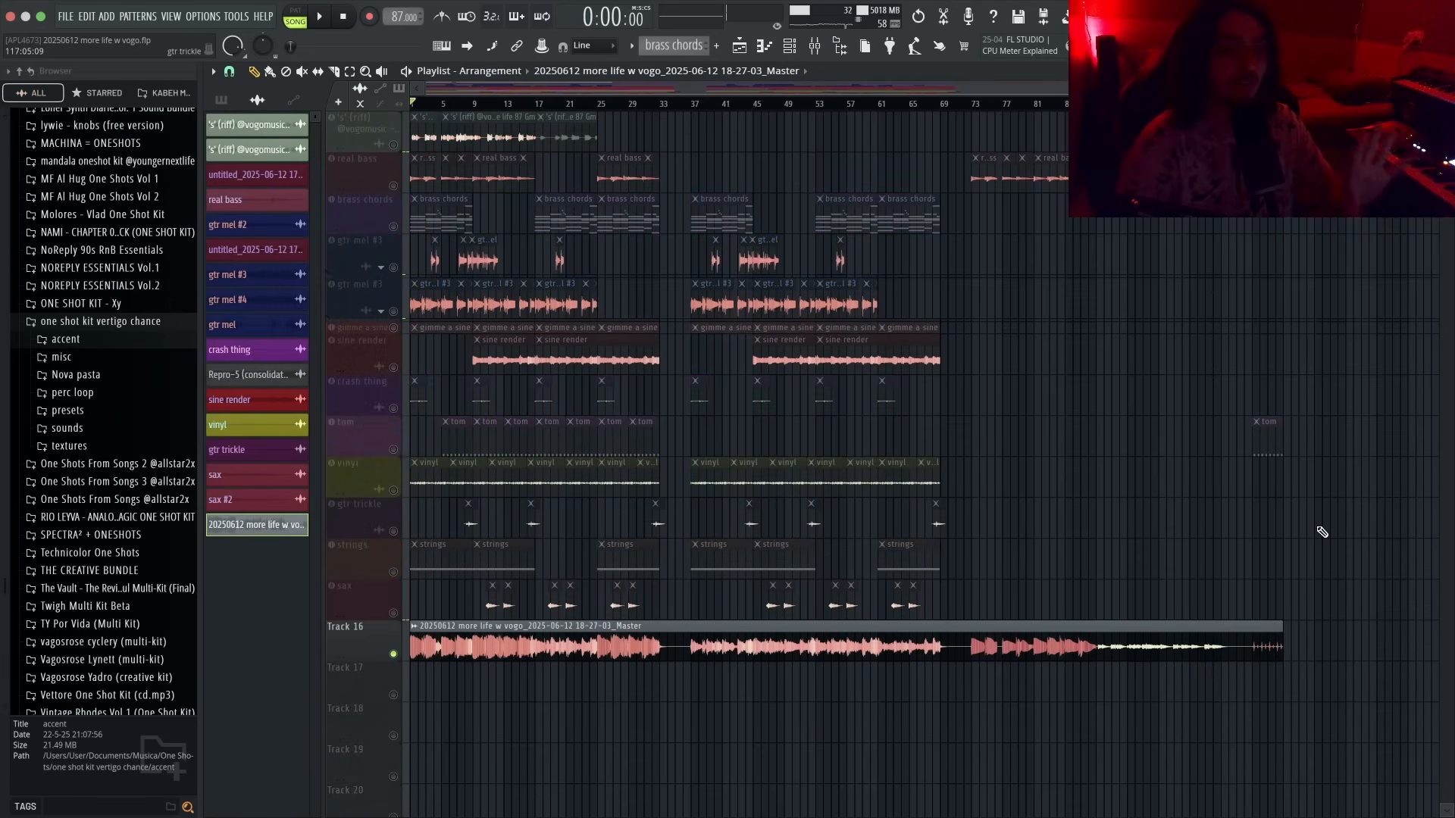
key("F9")
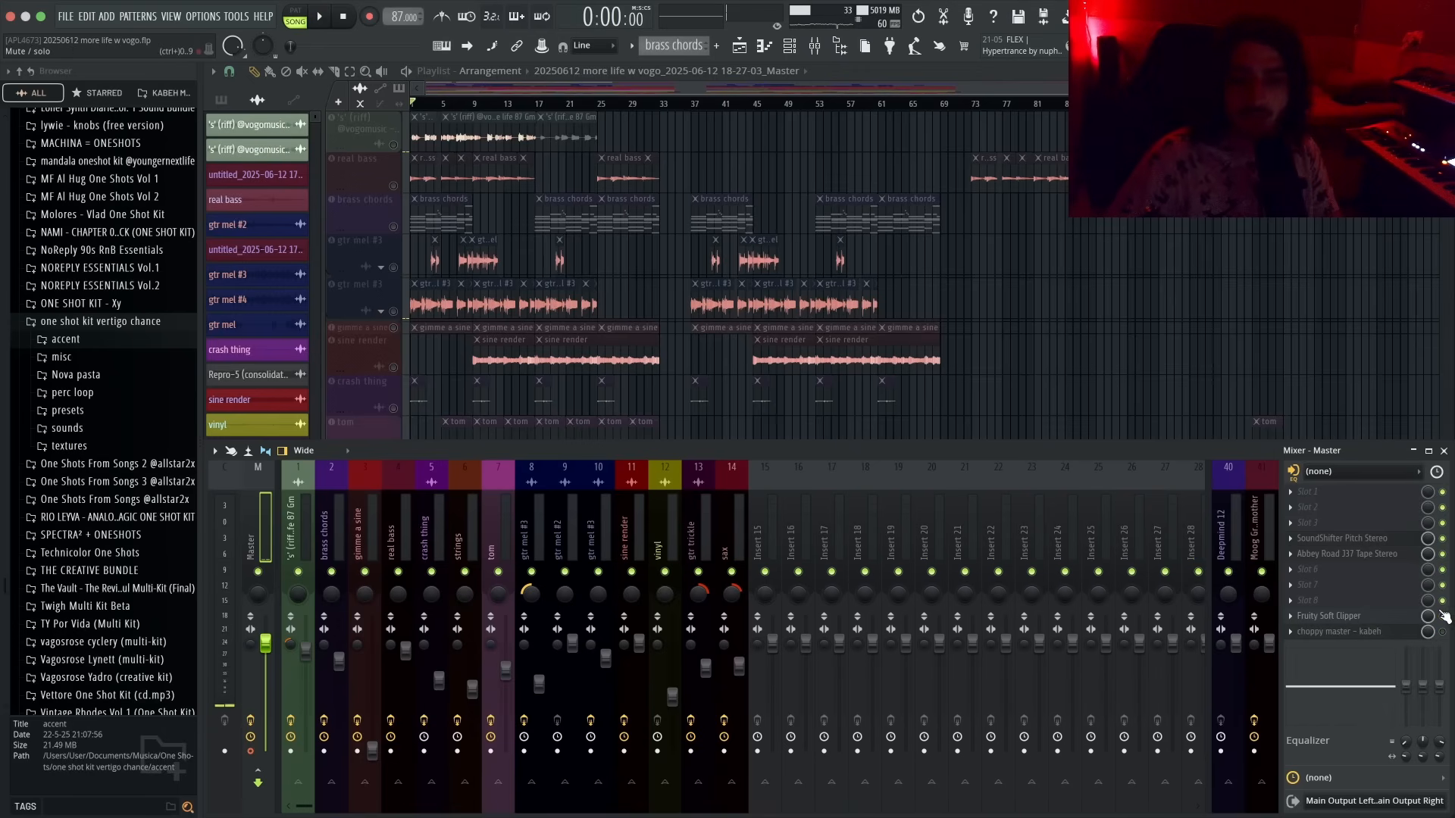
left_click(1444, 540)
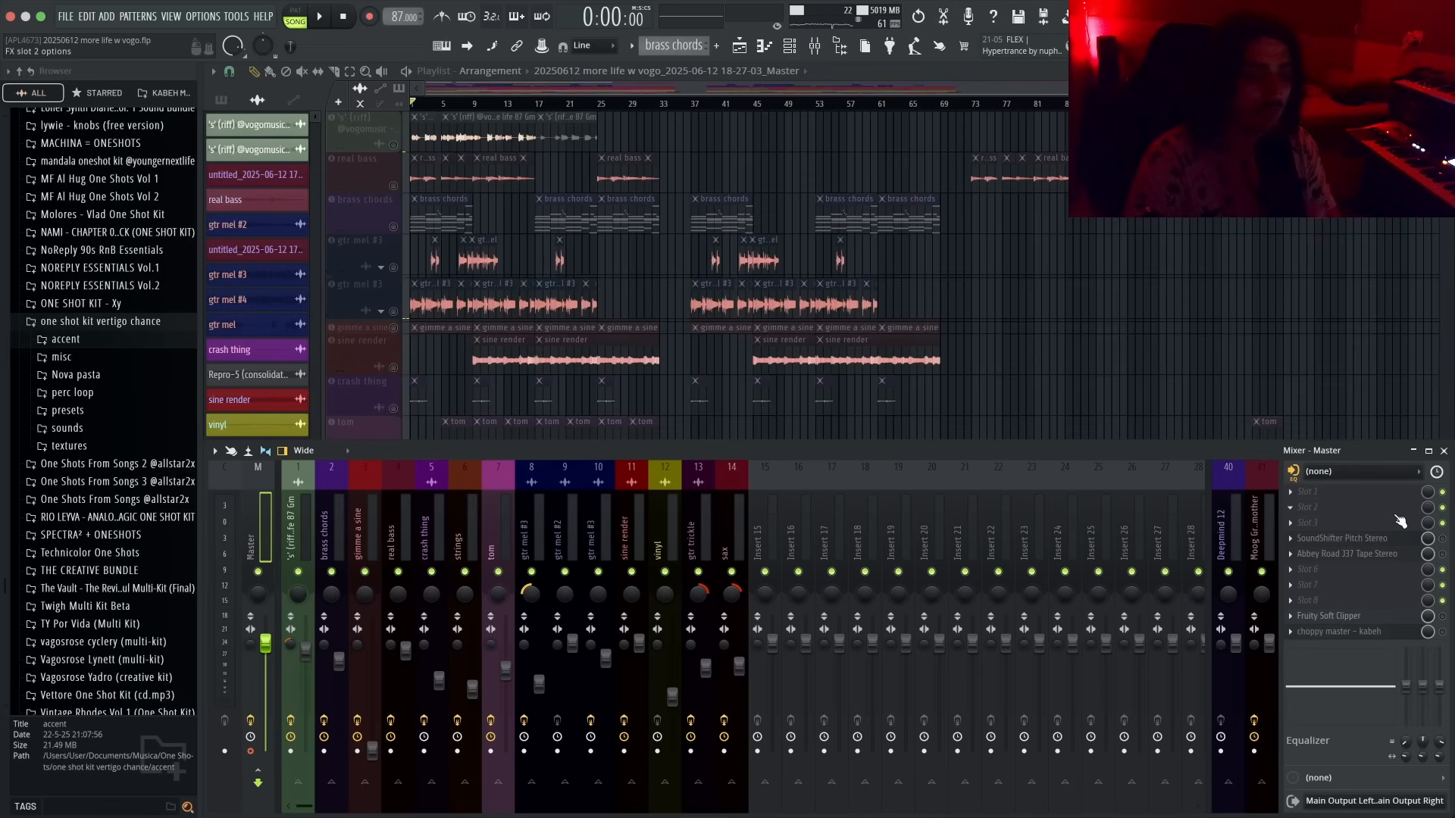
key("F9")
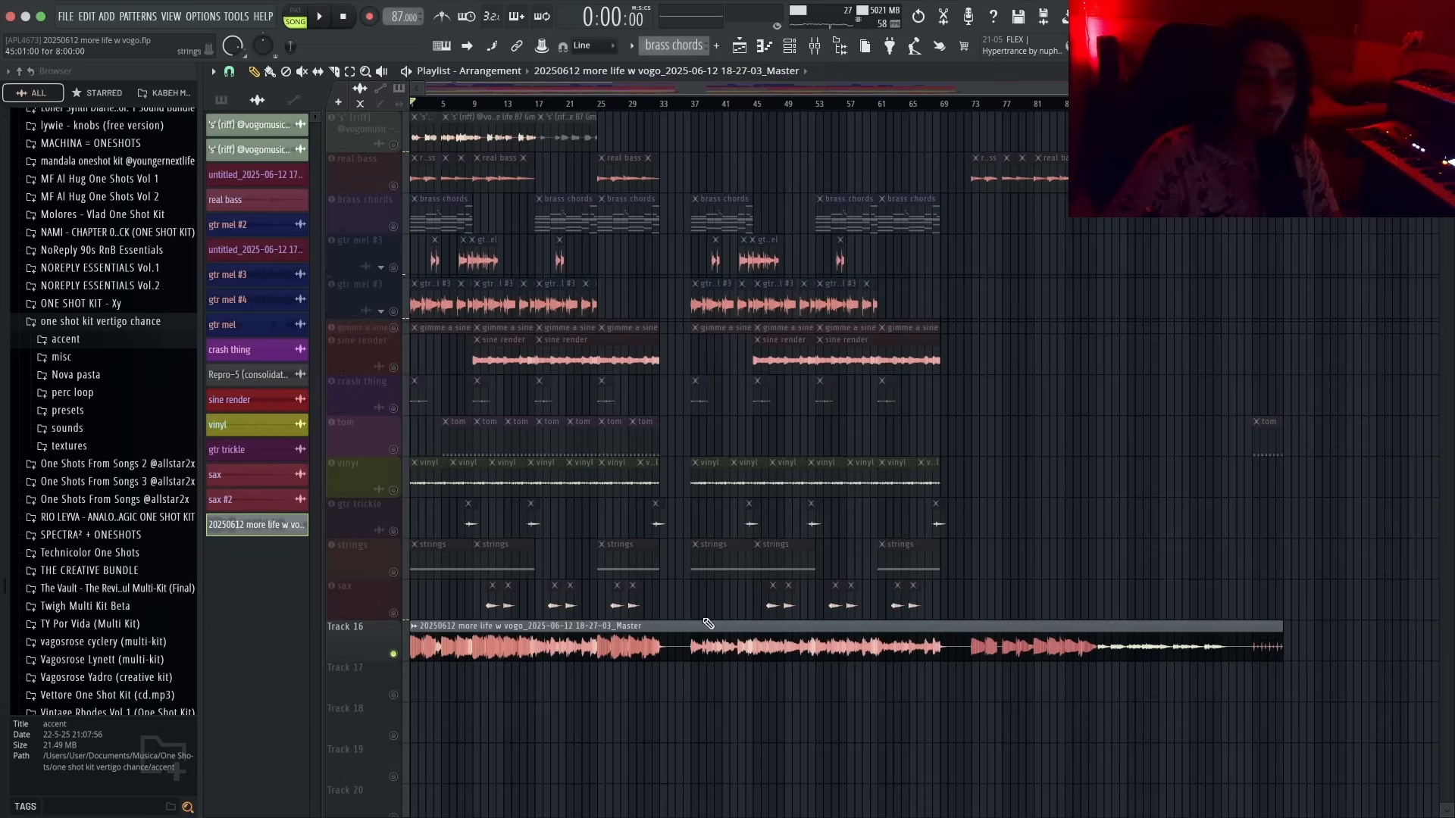
- Open the rendered master audio clip in Edison for editing
double_click(703, 636)
right_click(217, 334)
left_click(289, 419)
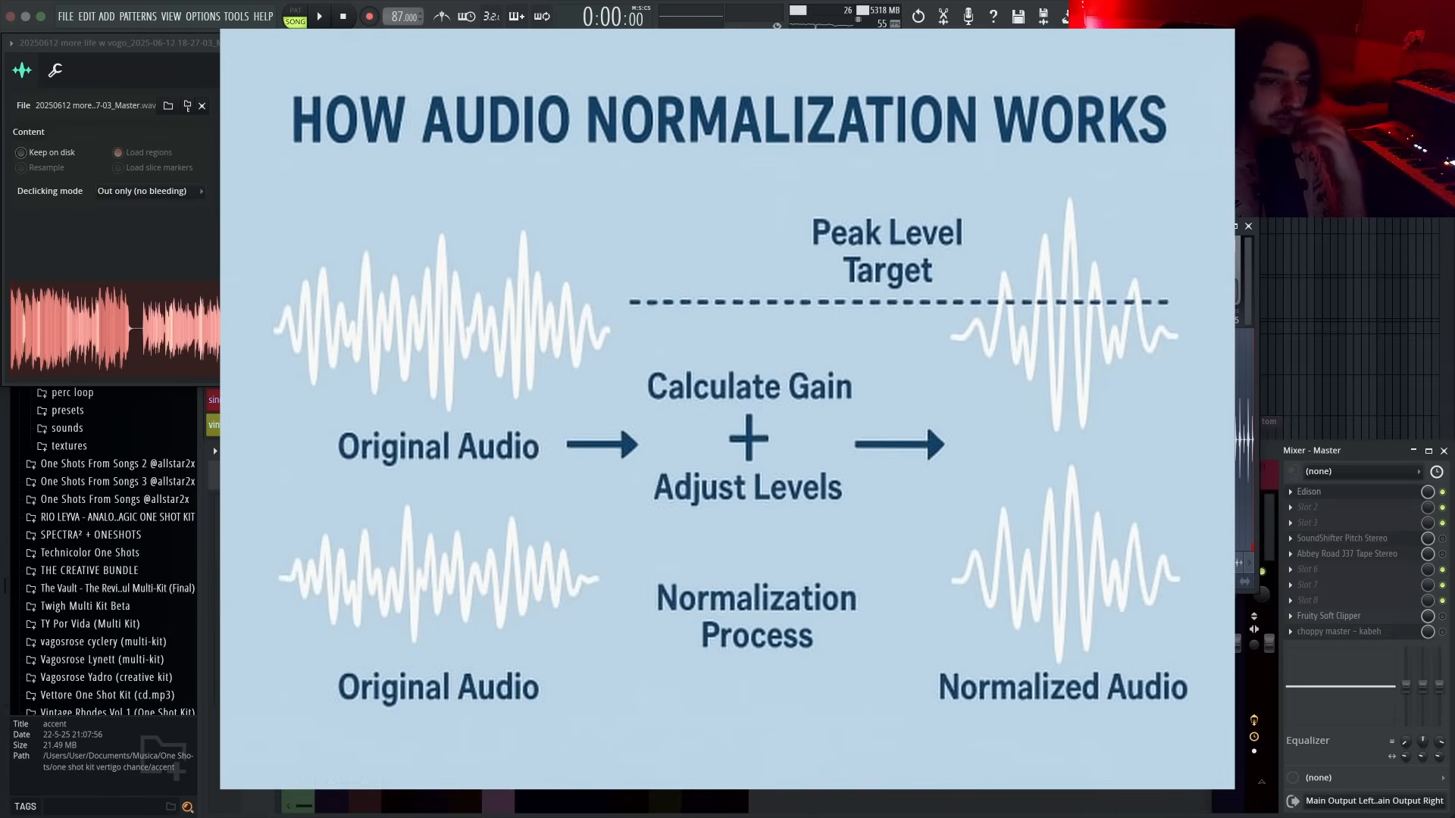
left_click_drag(1255, 589, 1303, 656)
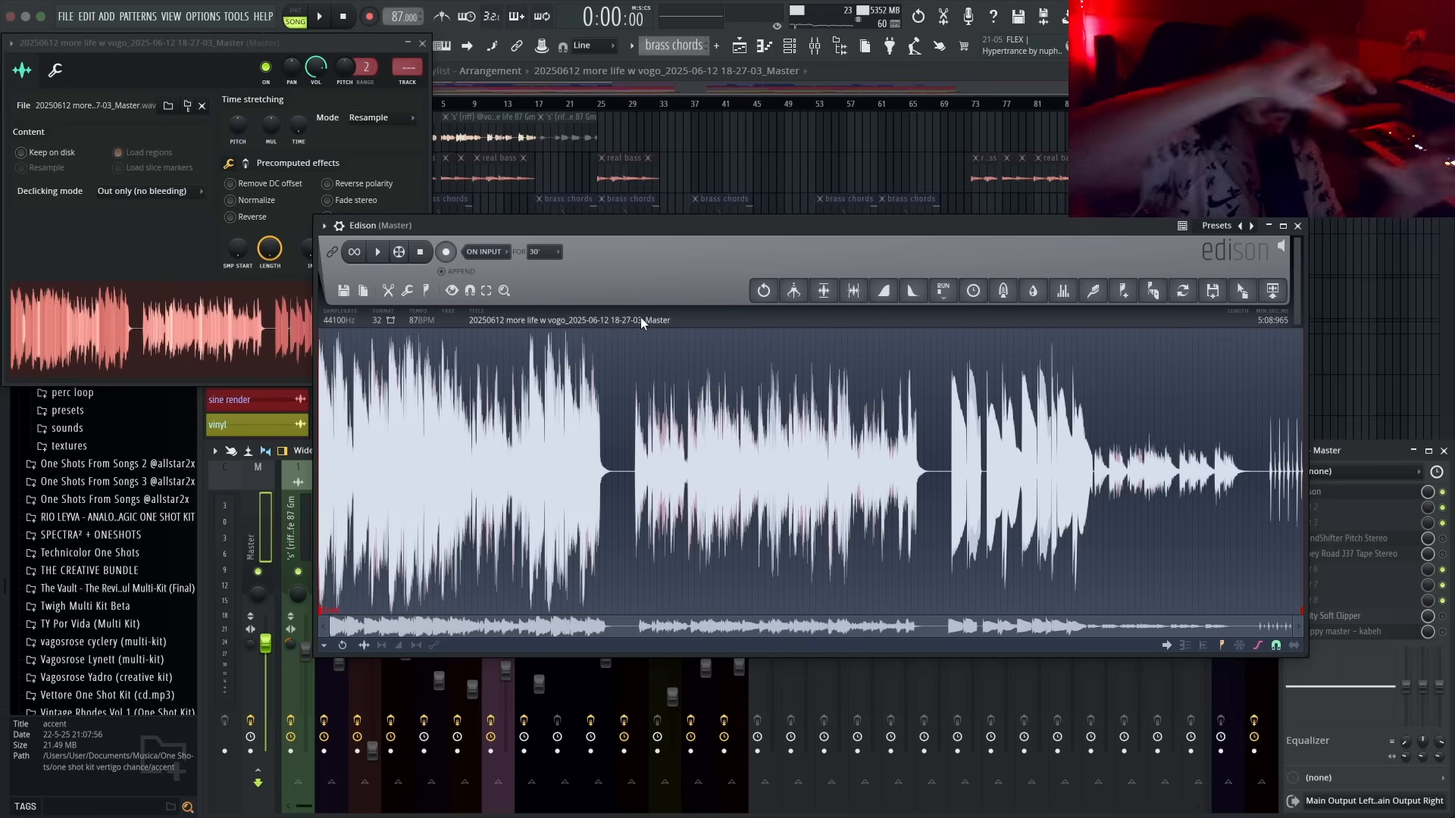
- Set the sample's title, comments and filename to "more life 87" followed by the artists' handles
left_click(659, 320)
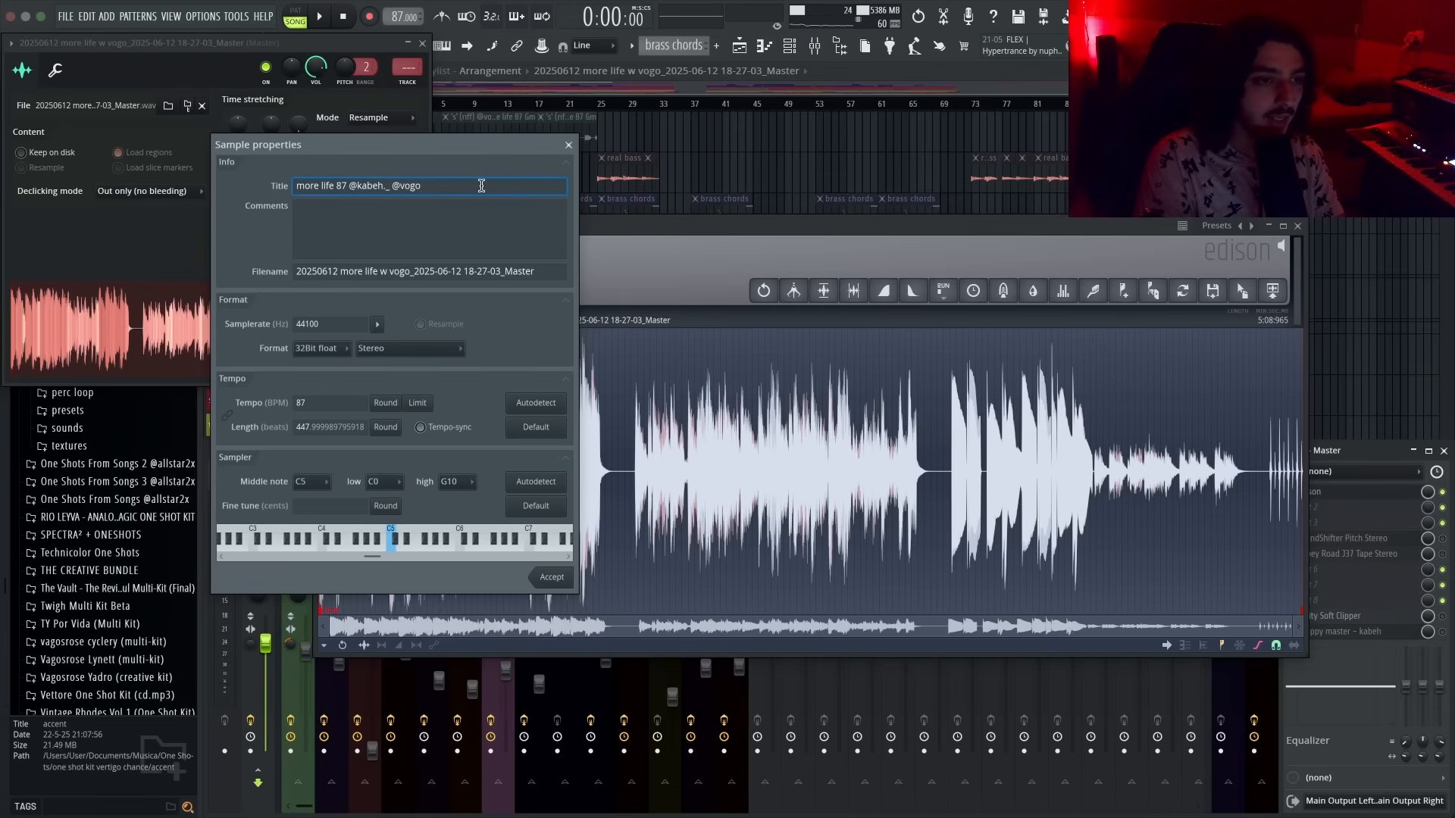
key("super+a")
key("super+c")
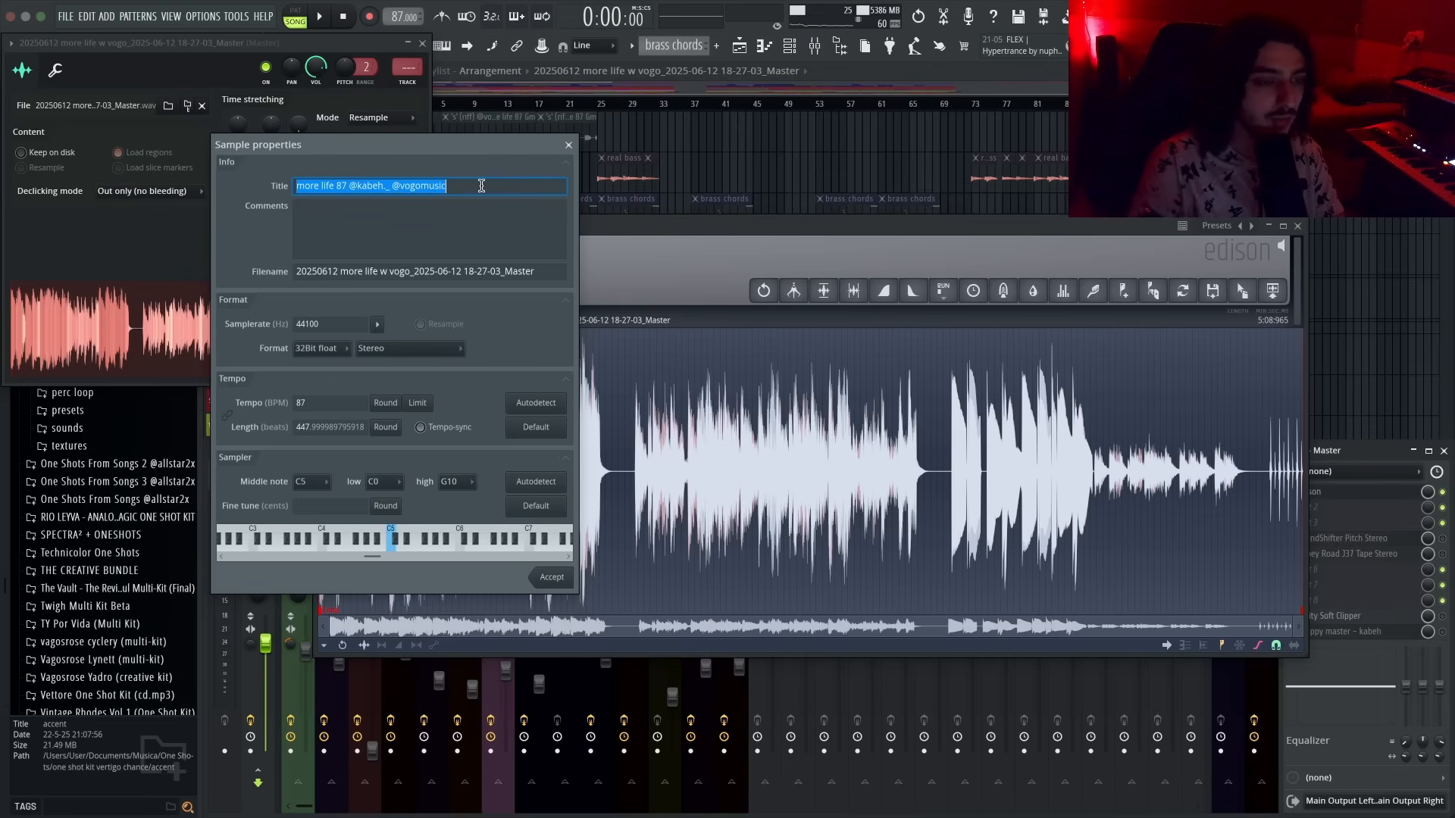
left_click(462, 226)
key("super+v")
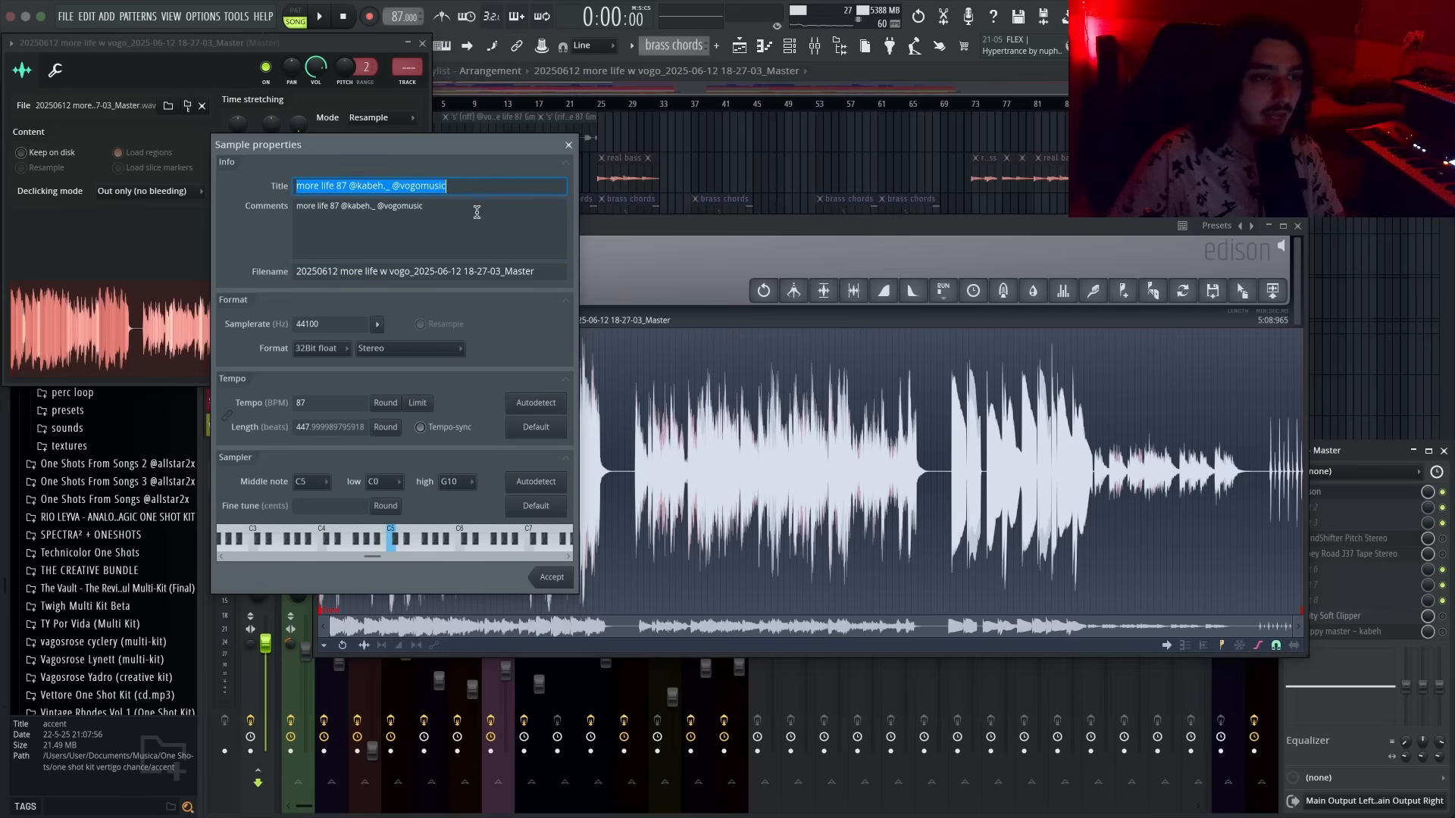
left_click(519, 269)
left_click(501, 273)
key("super+a")
key("super+v")
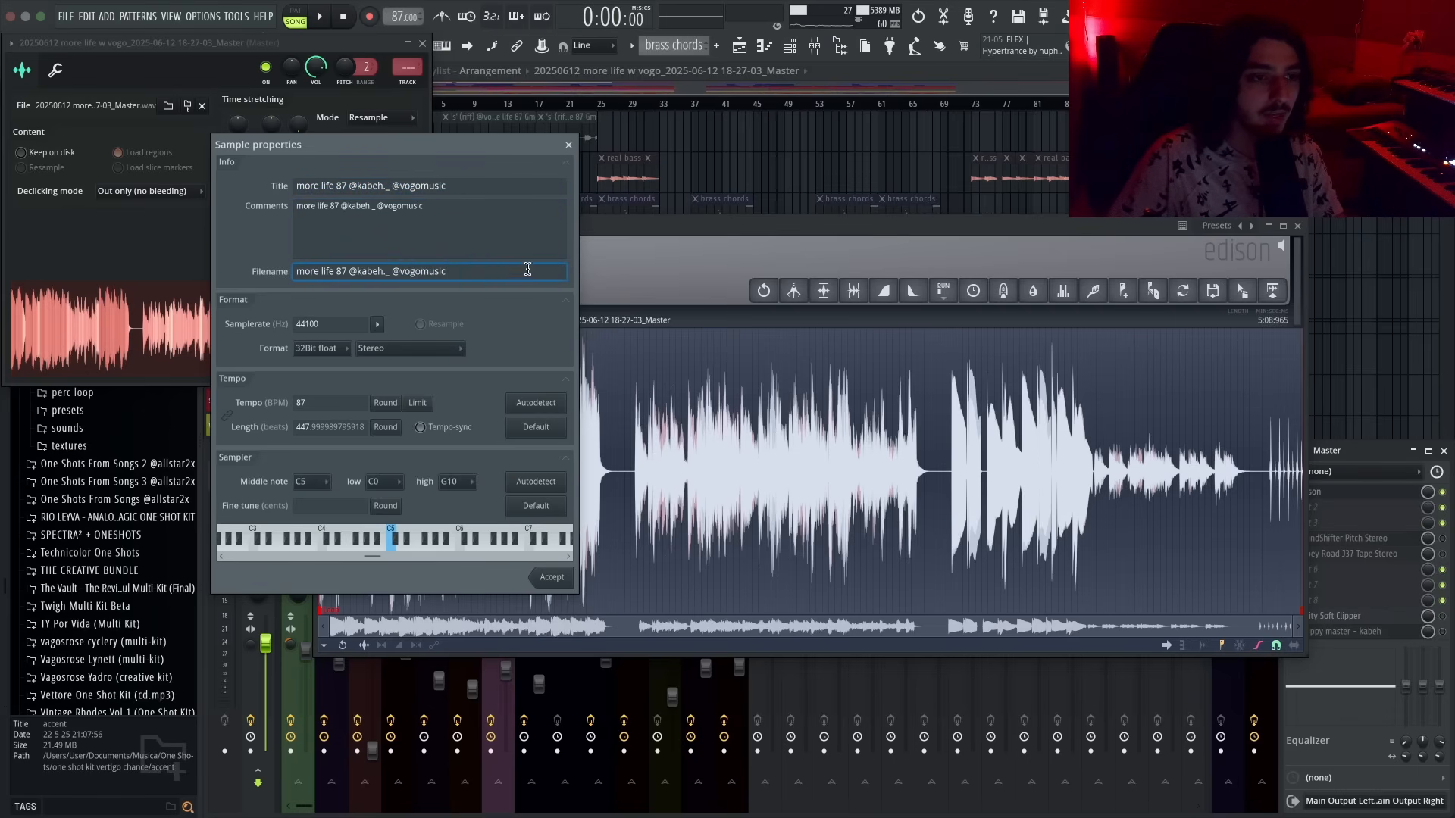
- Resample the rendered audio to a sample rate of 30000 Hz
double_click(333, 325)
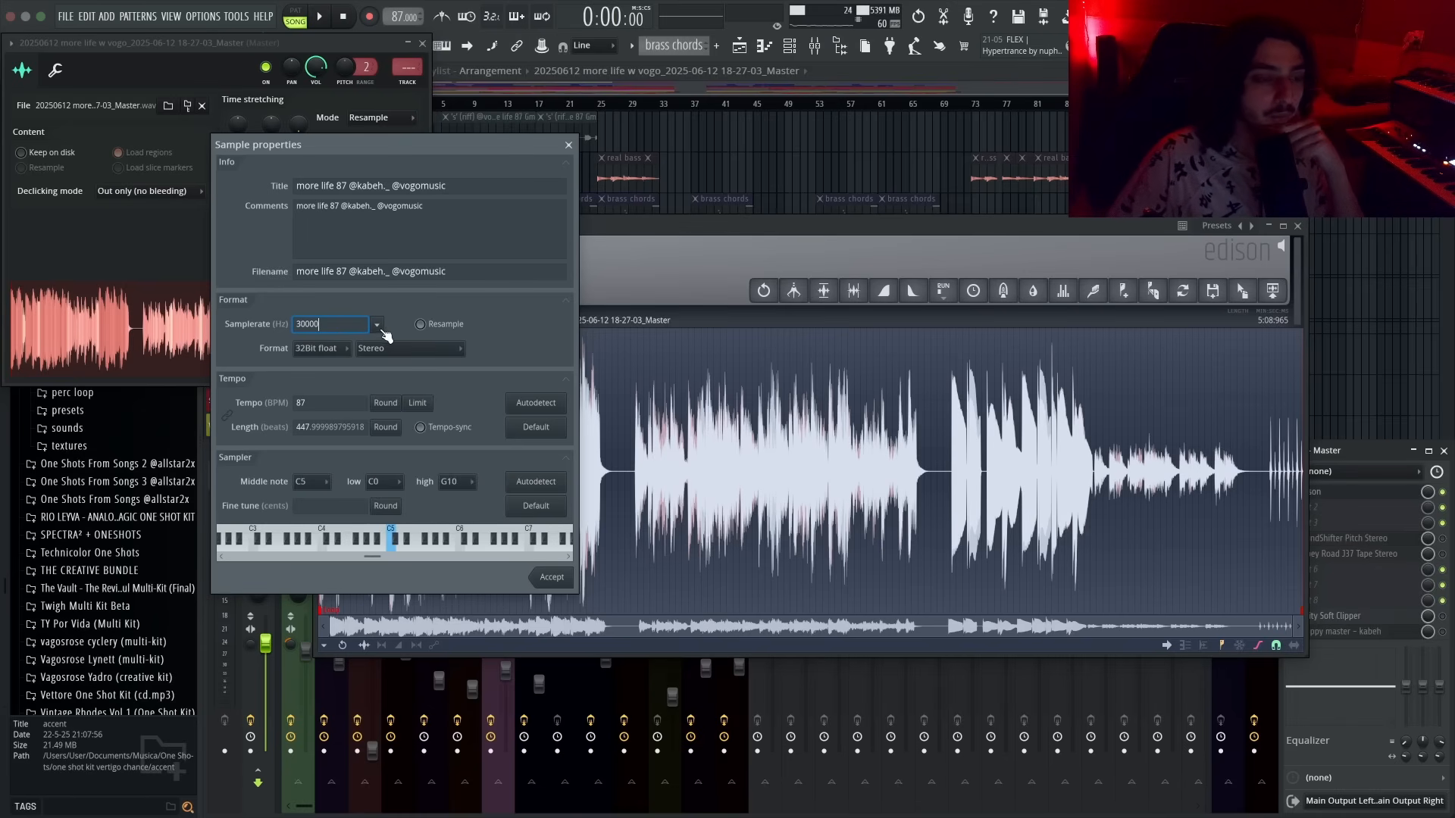
left_click(421, 324)
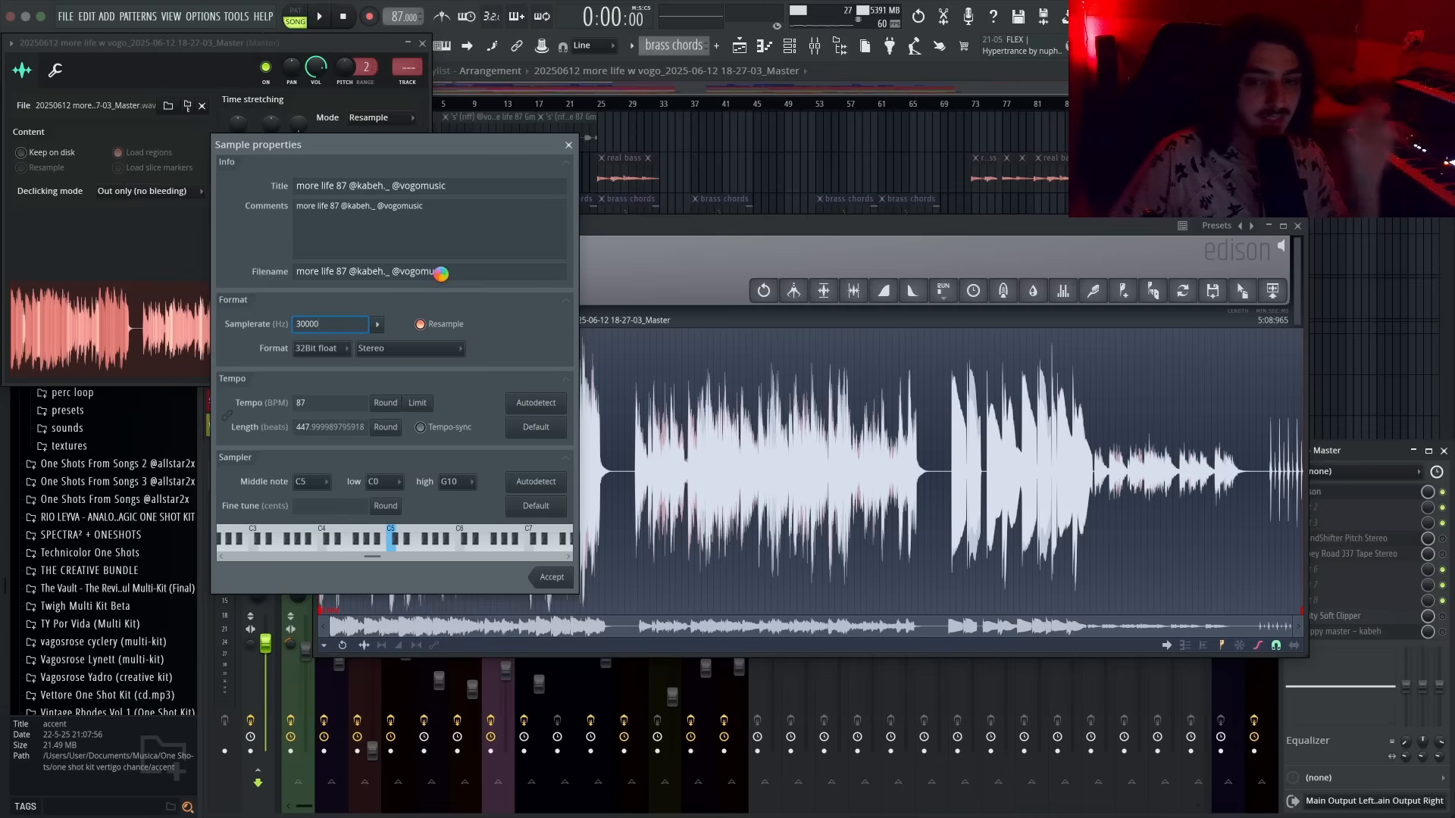
key("Return")
- Play back the resampled audio in Edison to audition it
left_click(422, 43)
key("space")
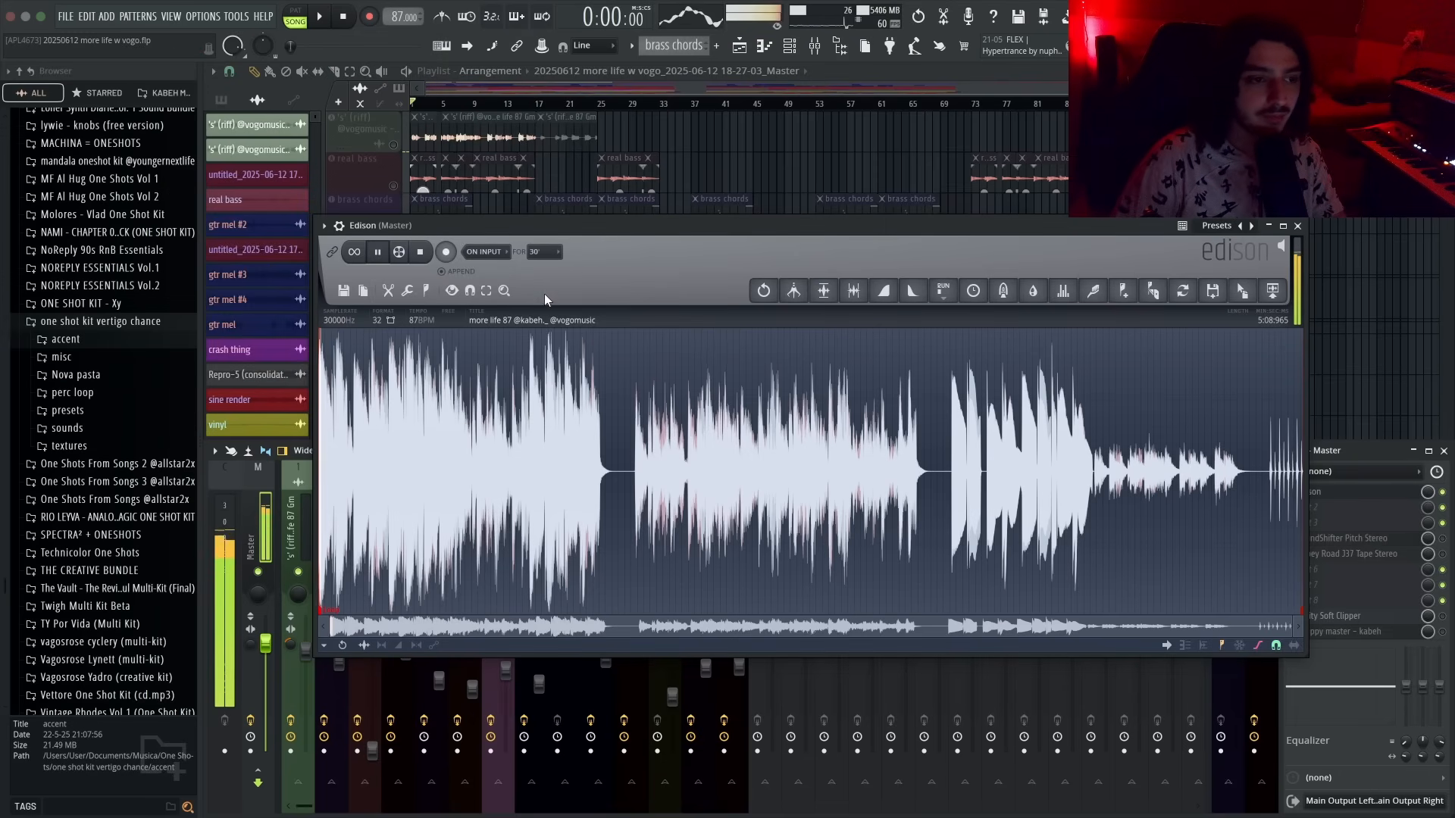
left_click_drag(575, 227, 554, 219)
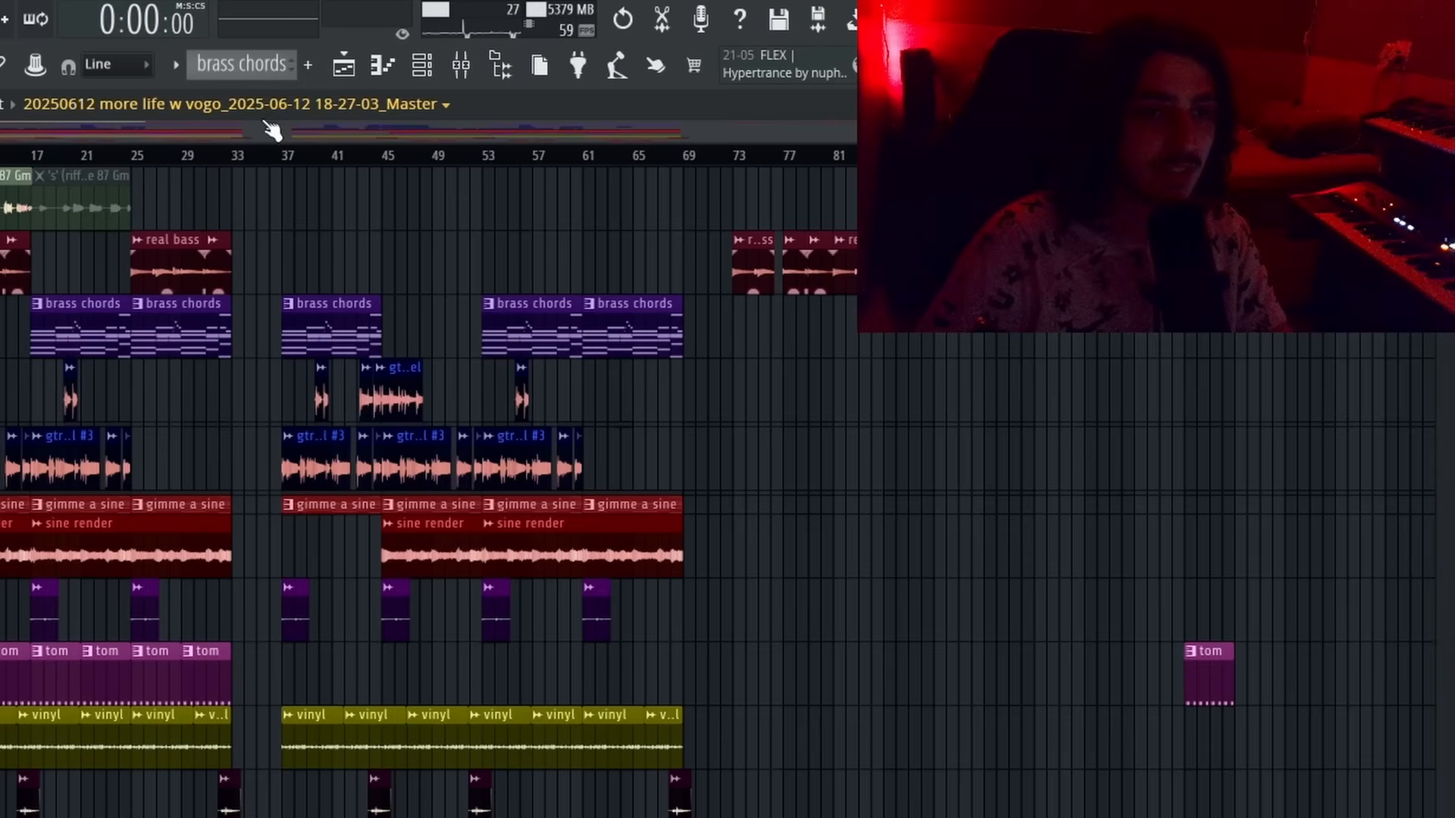
scroll(871, 454, "up", 5)
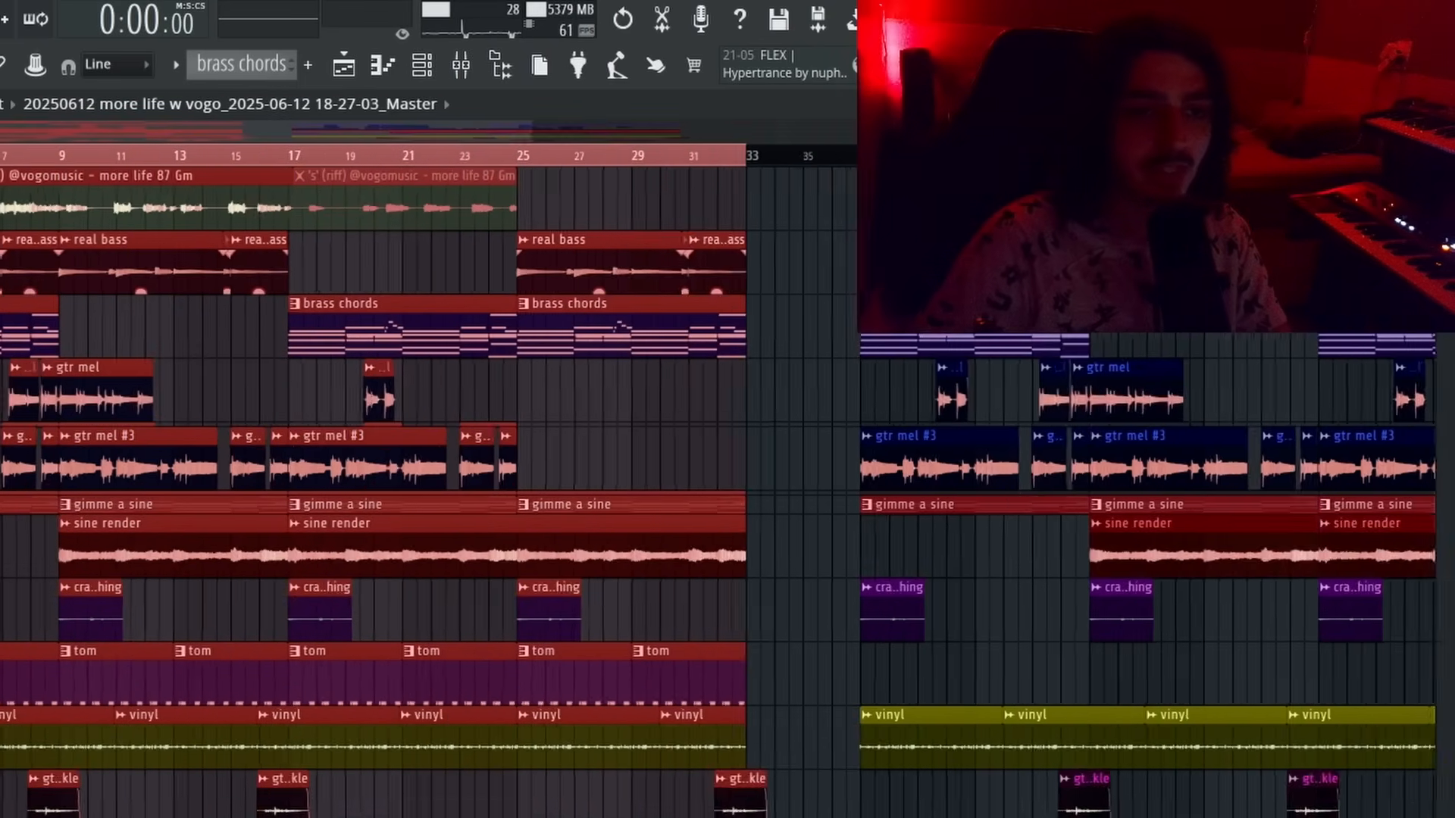